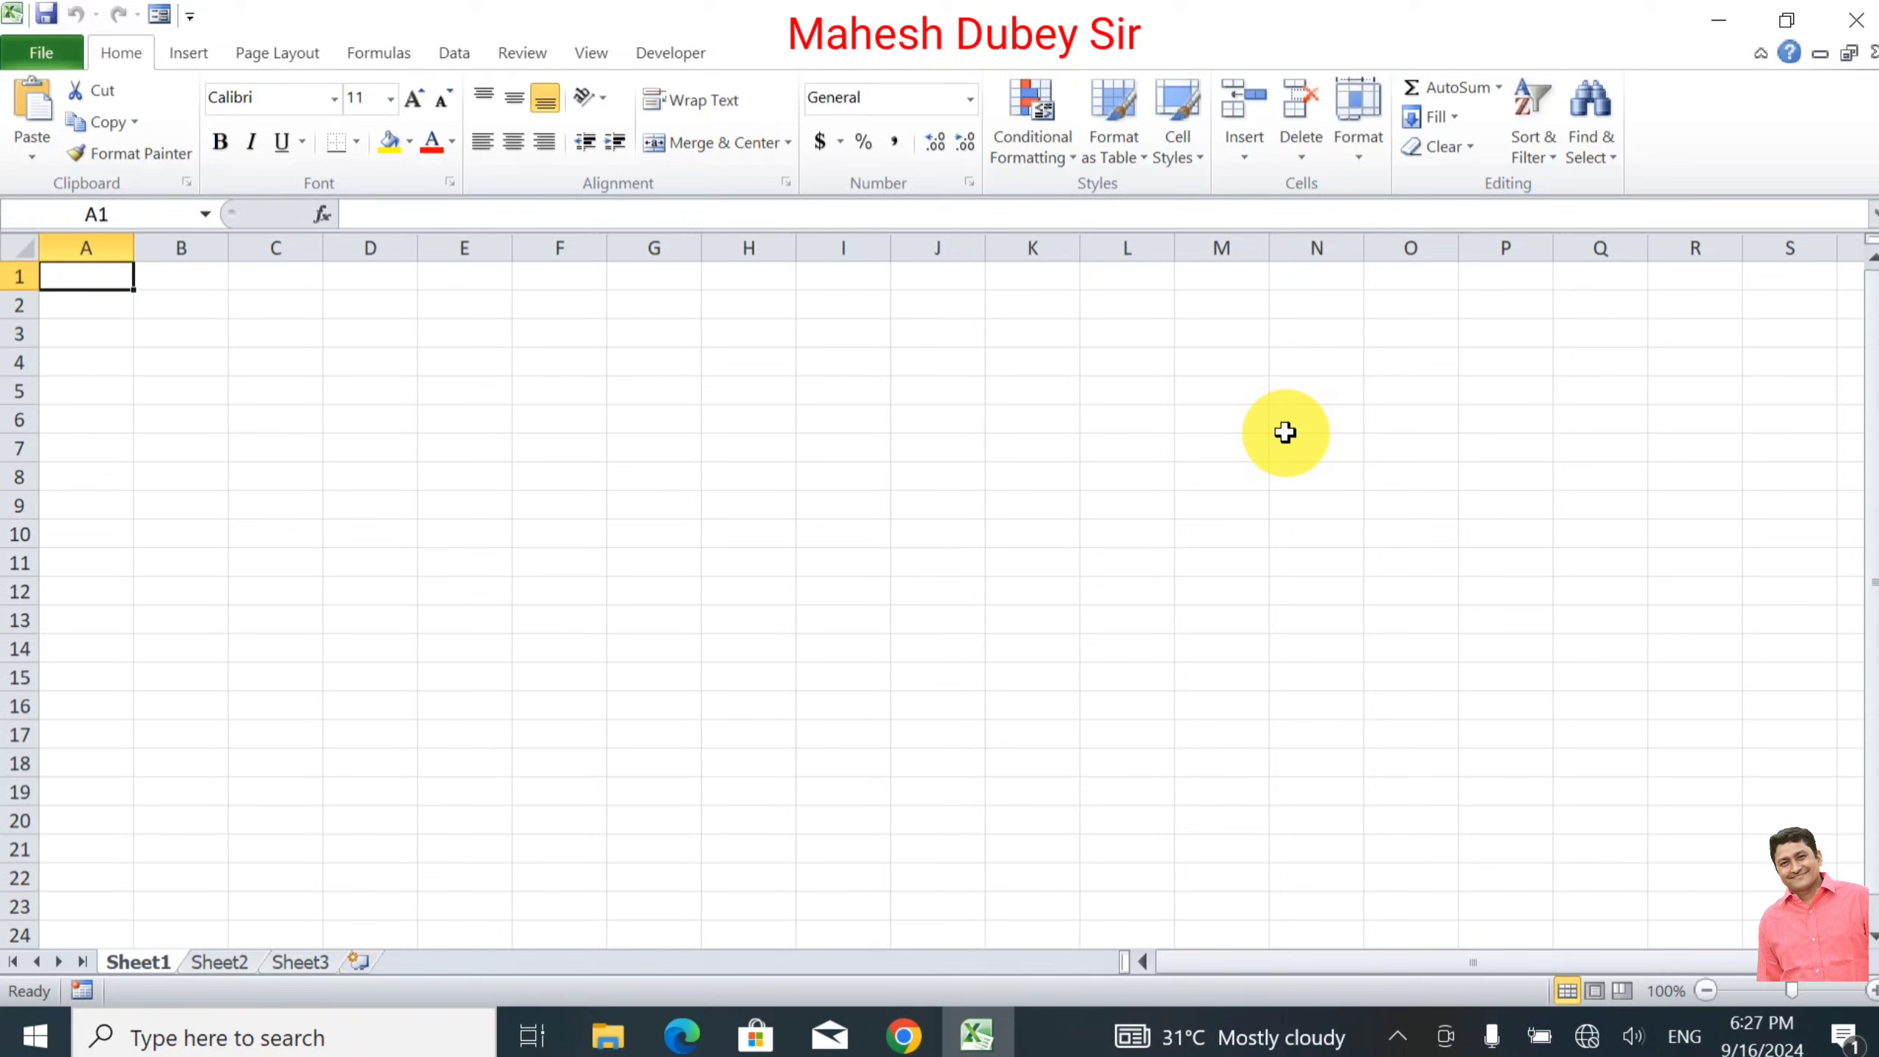
Step: Enter the title 'Internet User' in A1 and headers Month, Usee, Plush Value, Max Value in A2:D2
type("Inte")
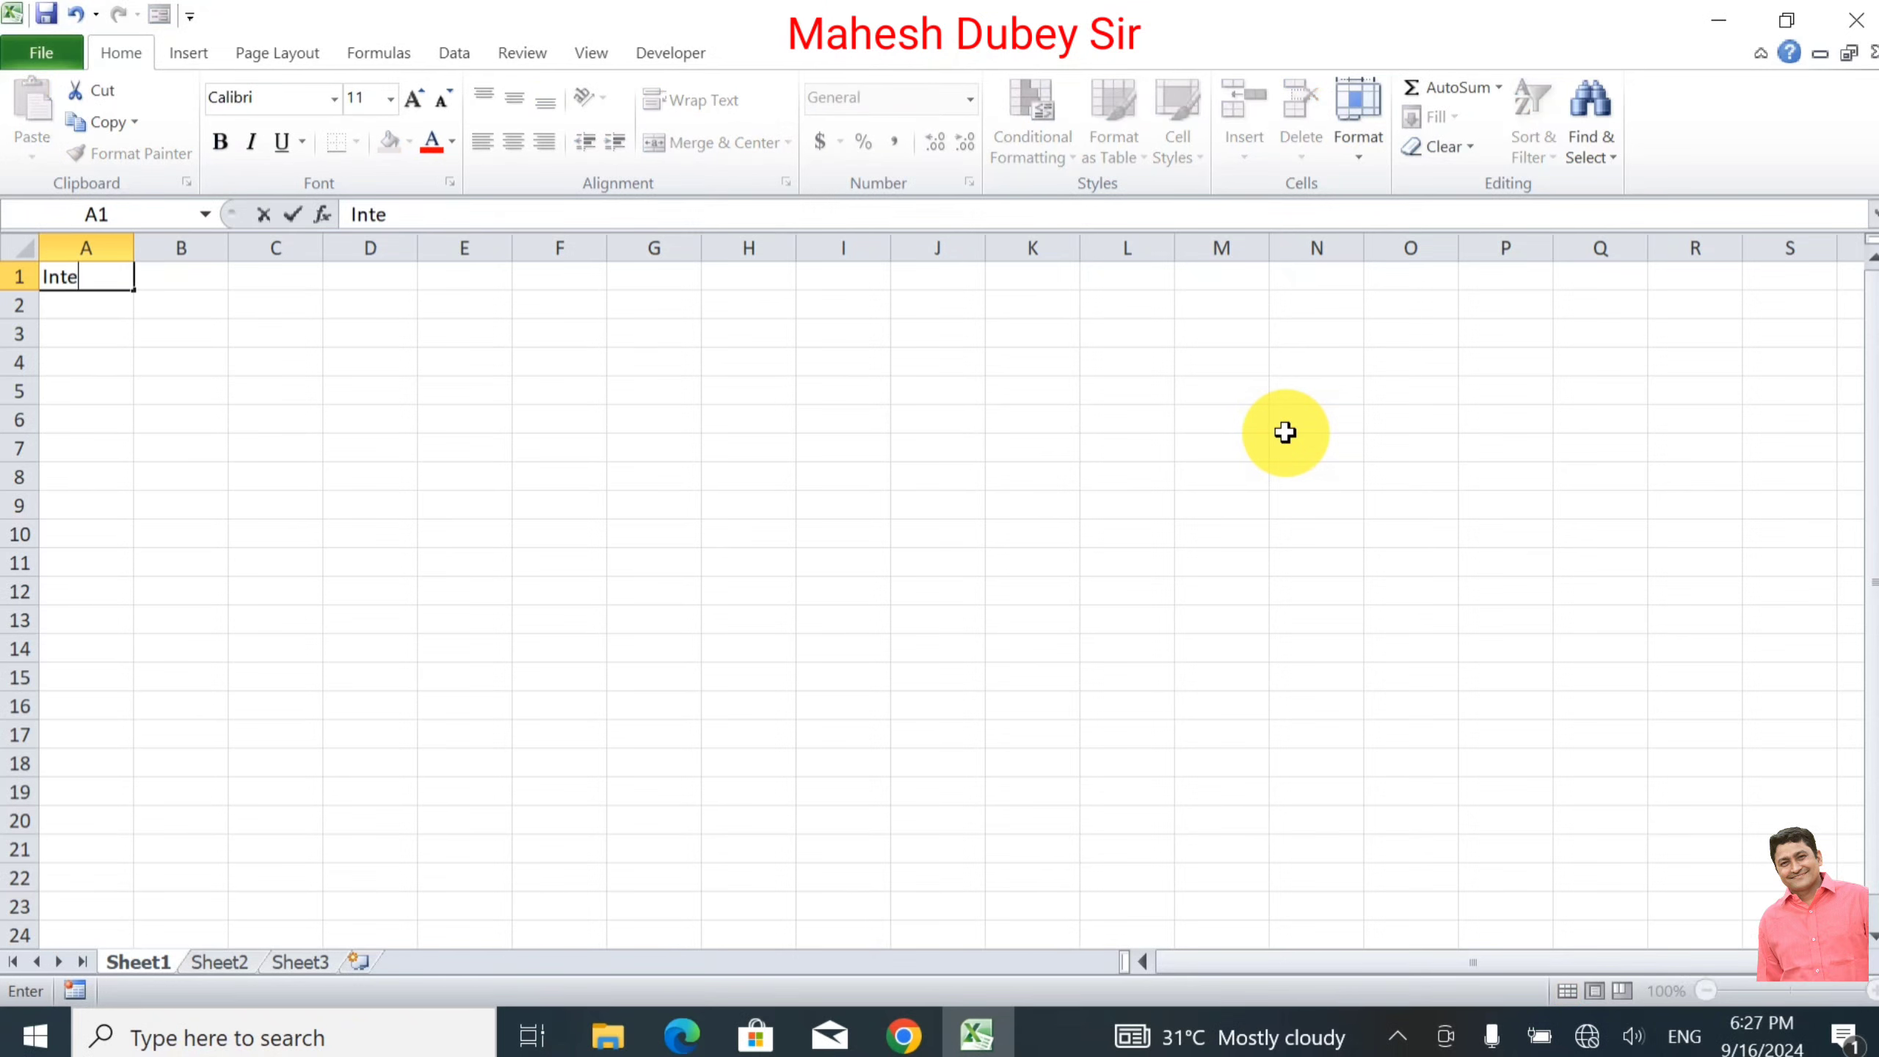
type("rnet ")
type("User")
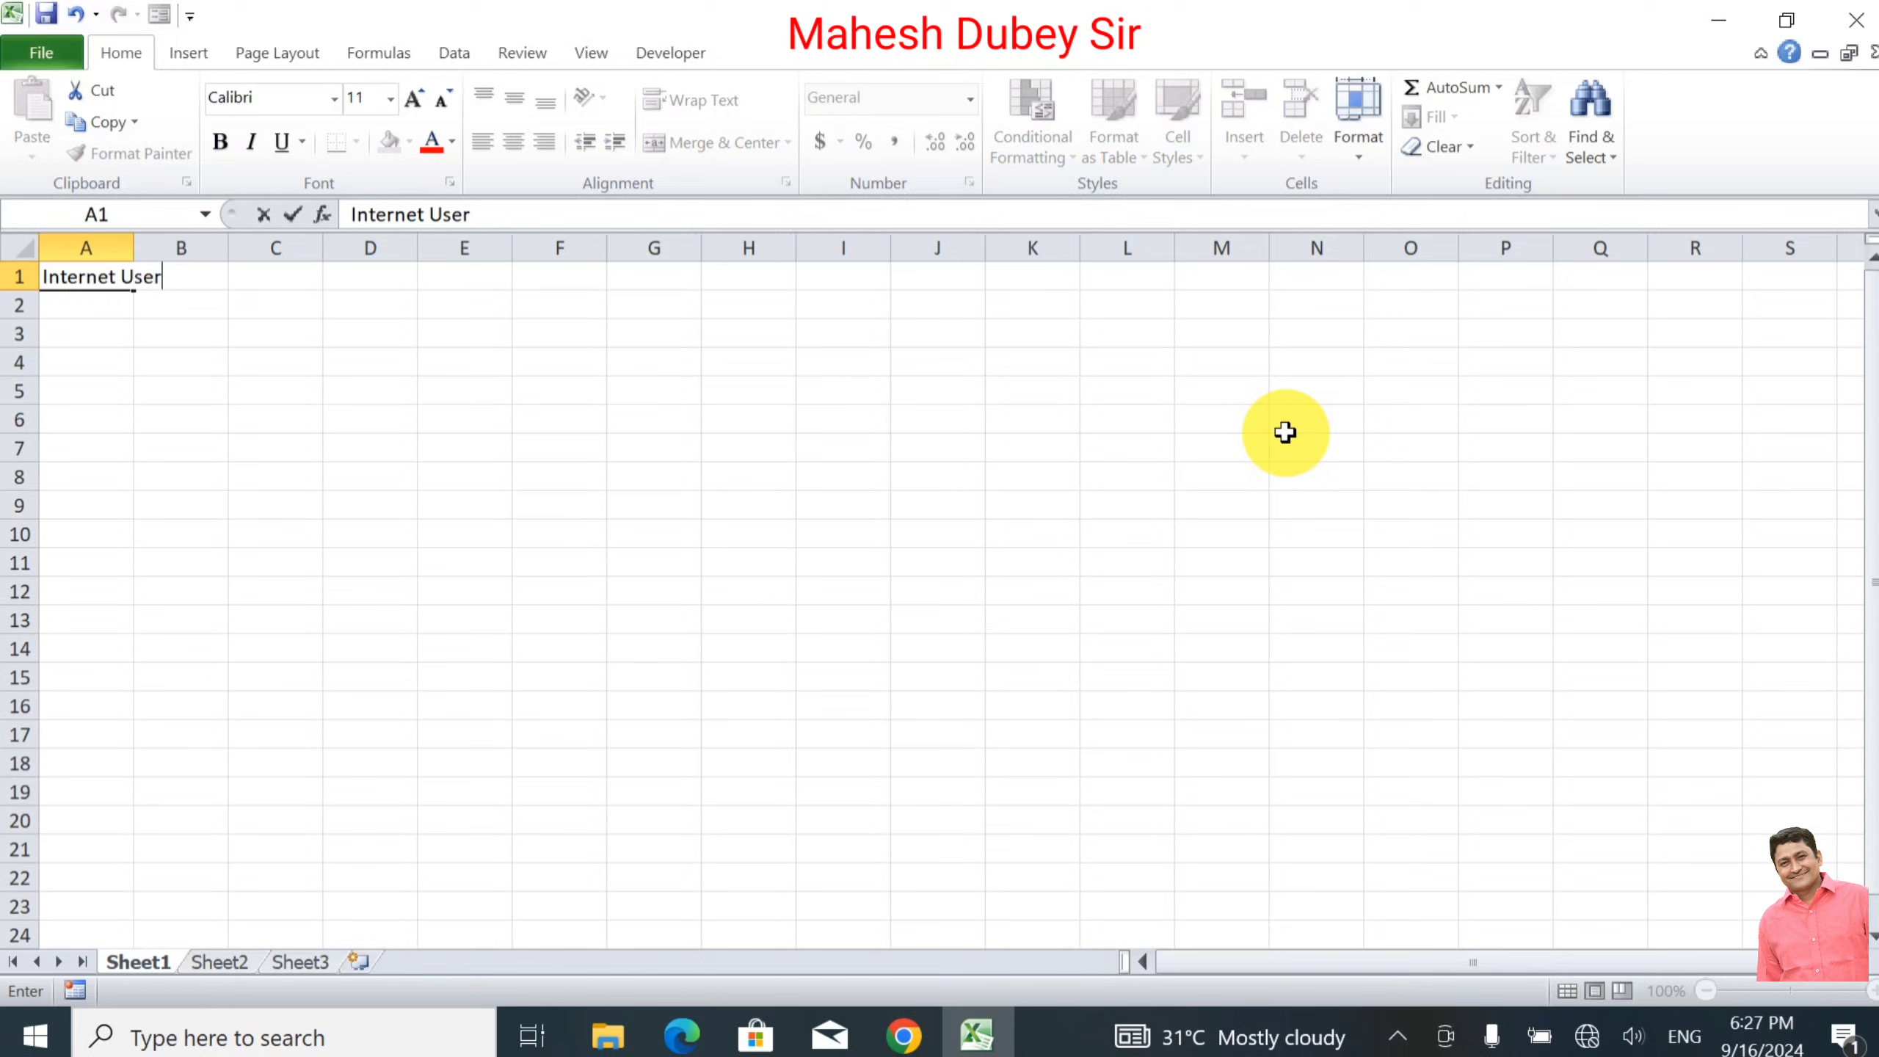
key("Return")
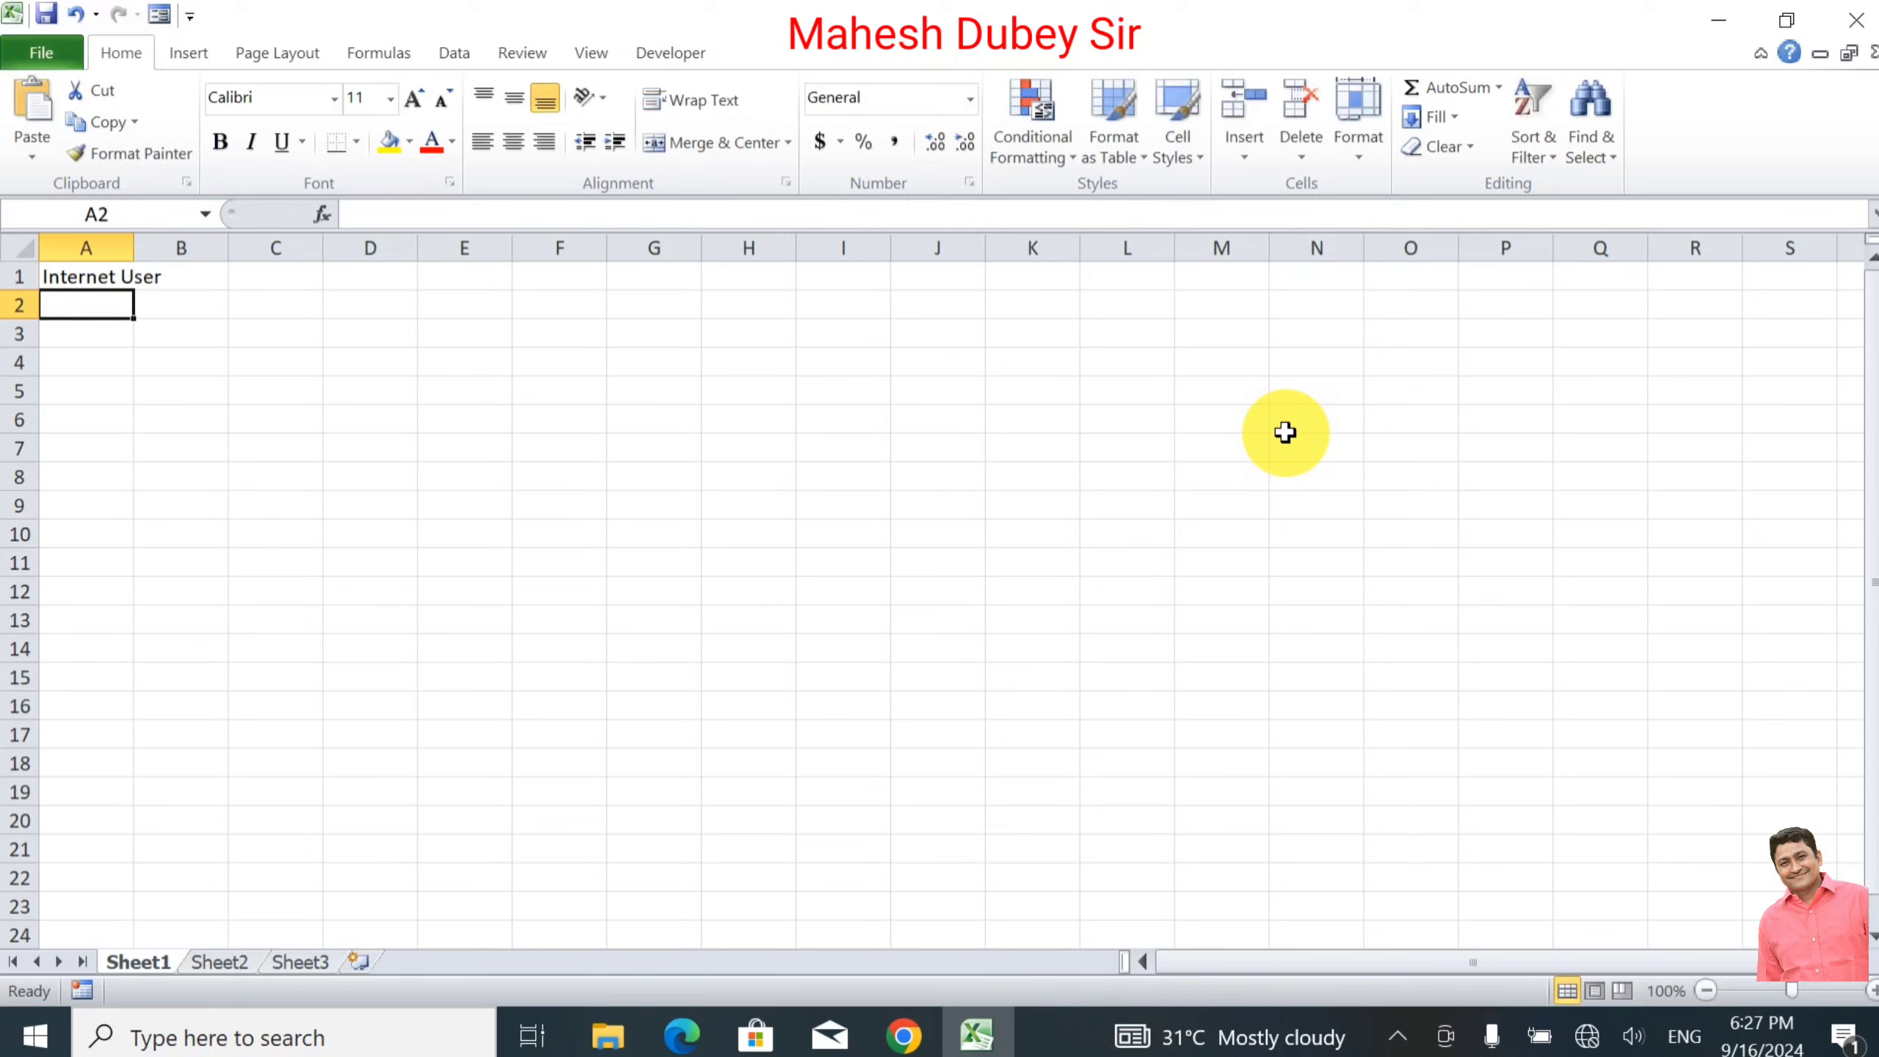
type("M")
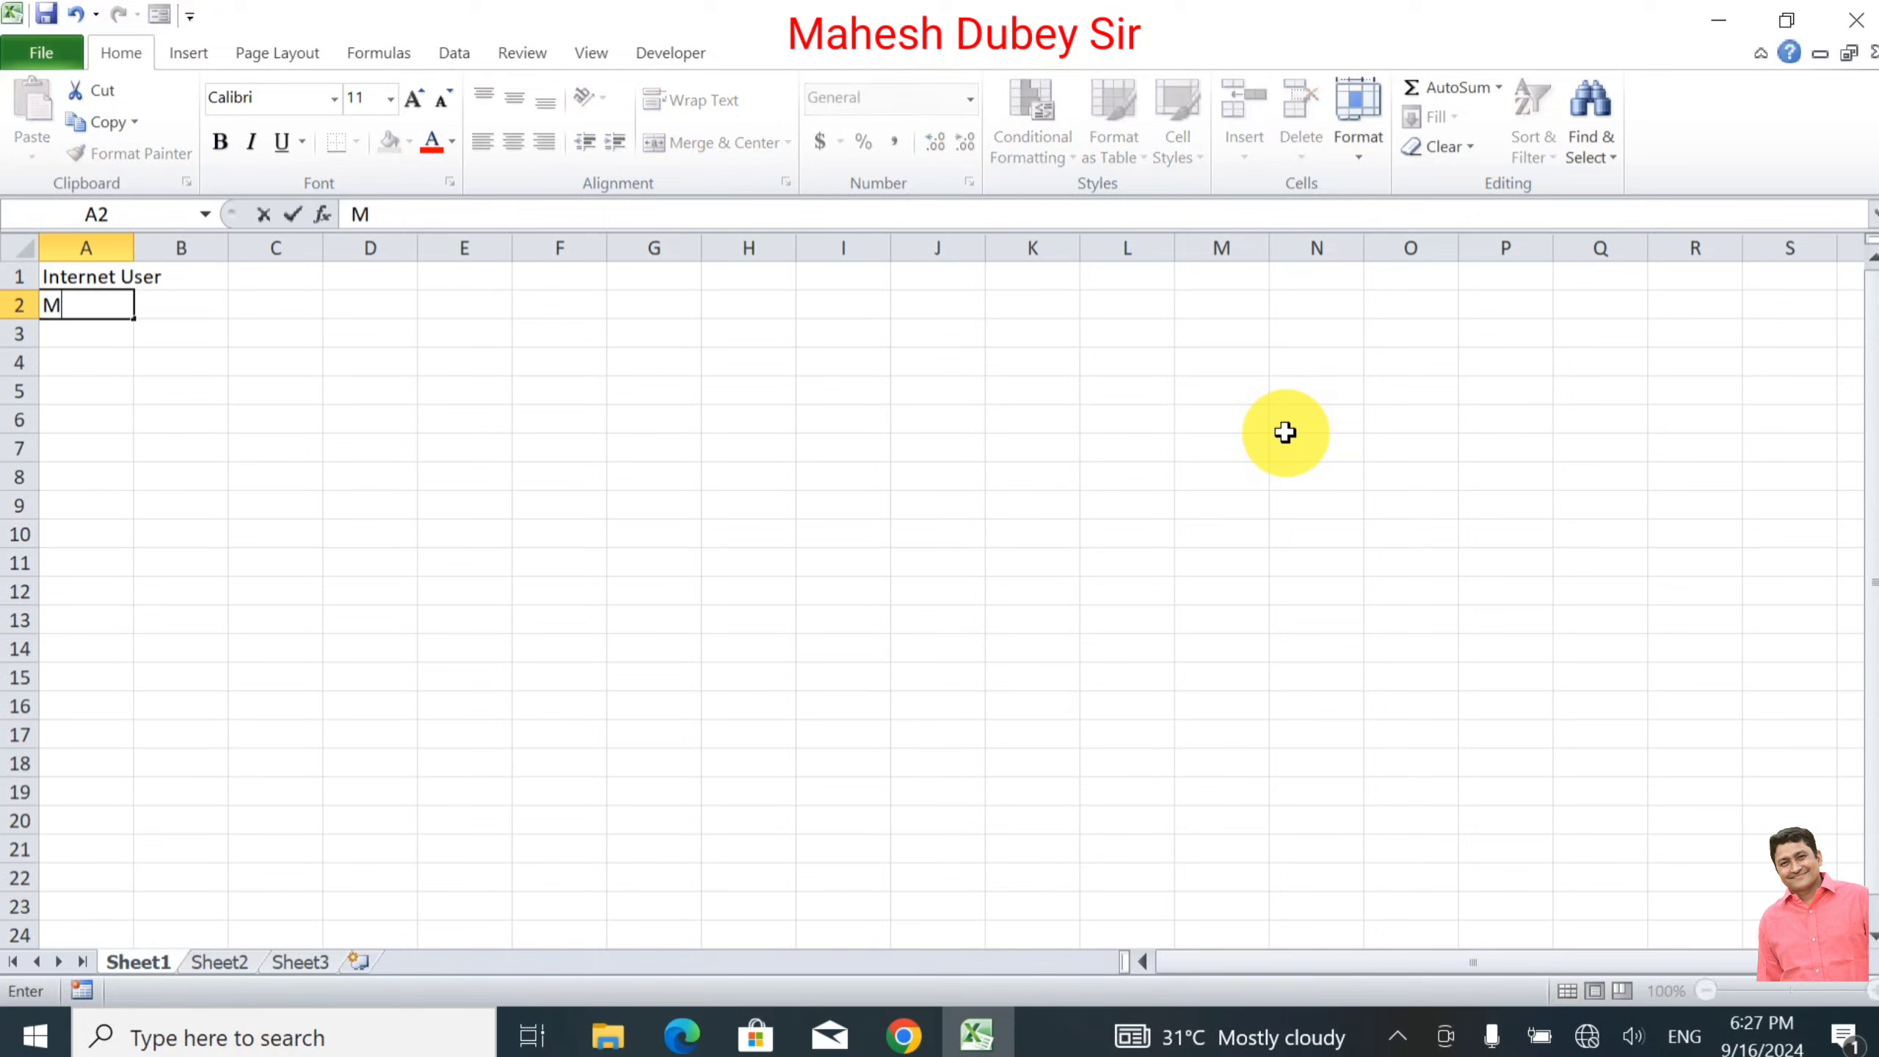
type("o")
type("nth")
key("Tab")
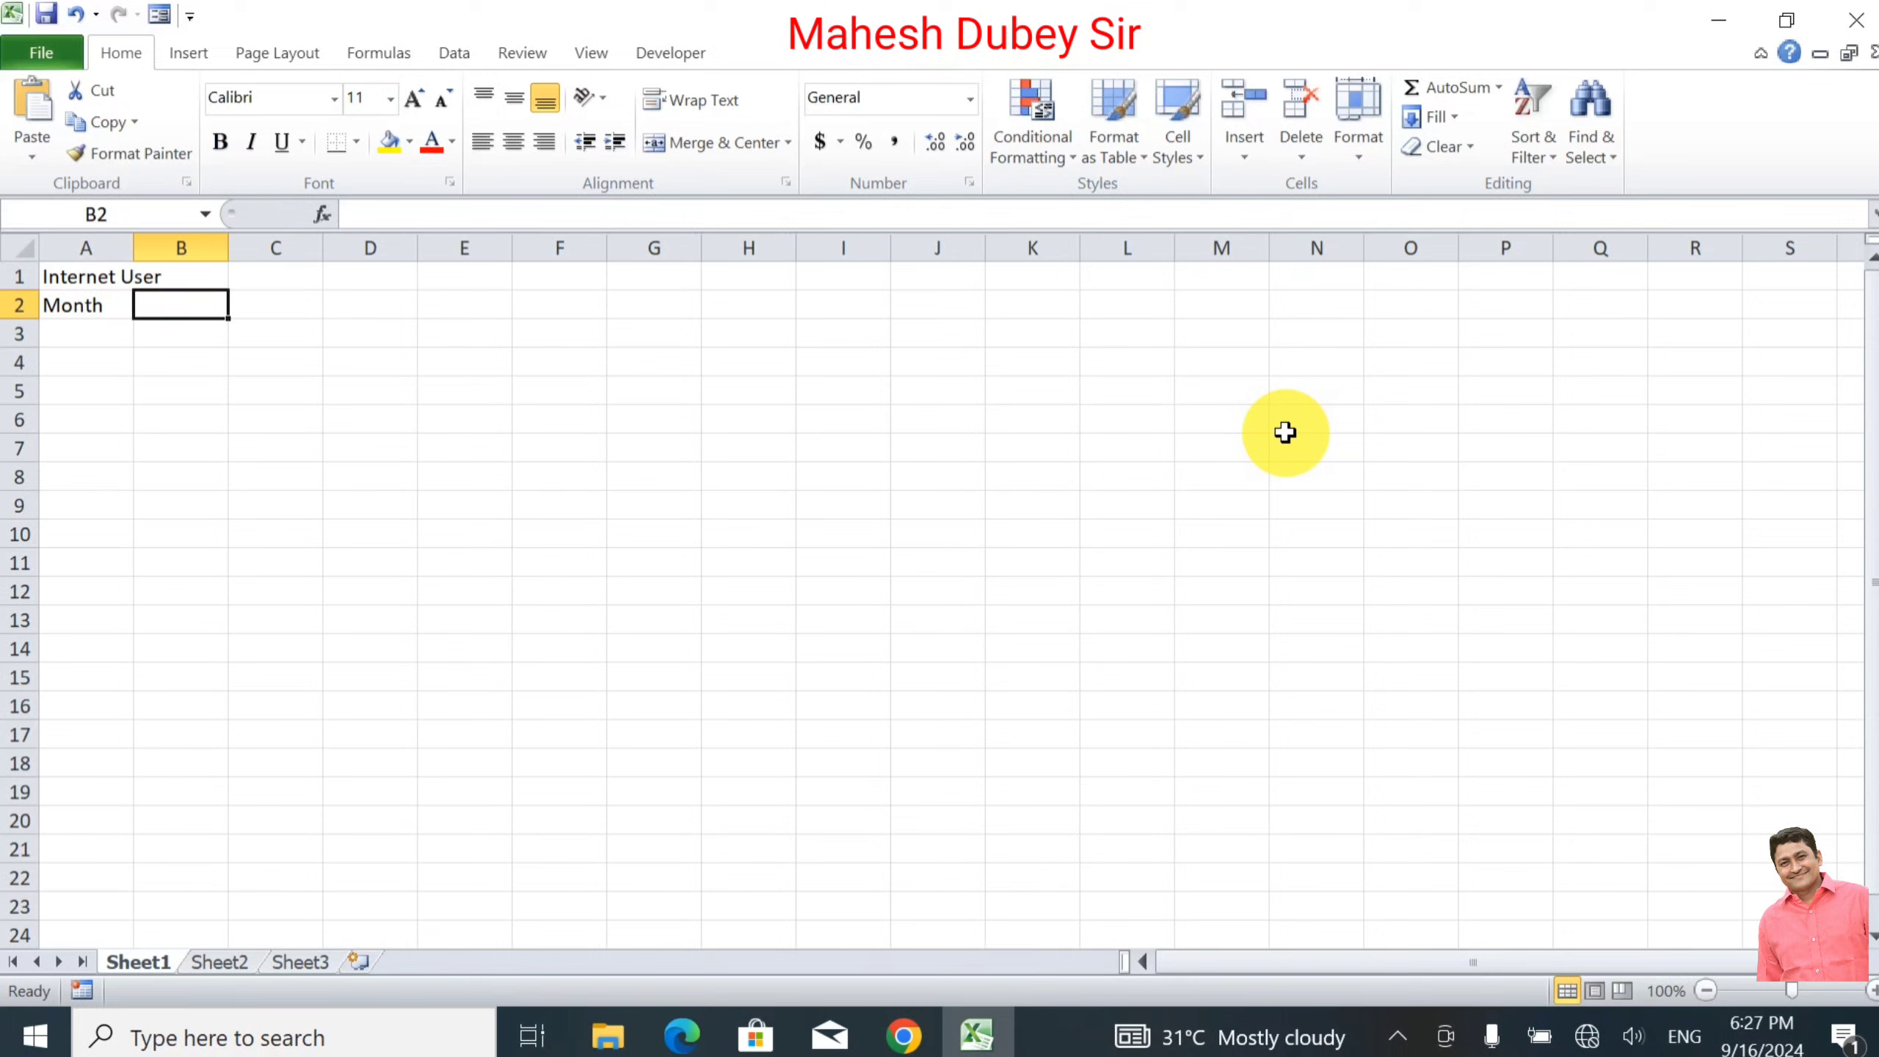
type("Us")
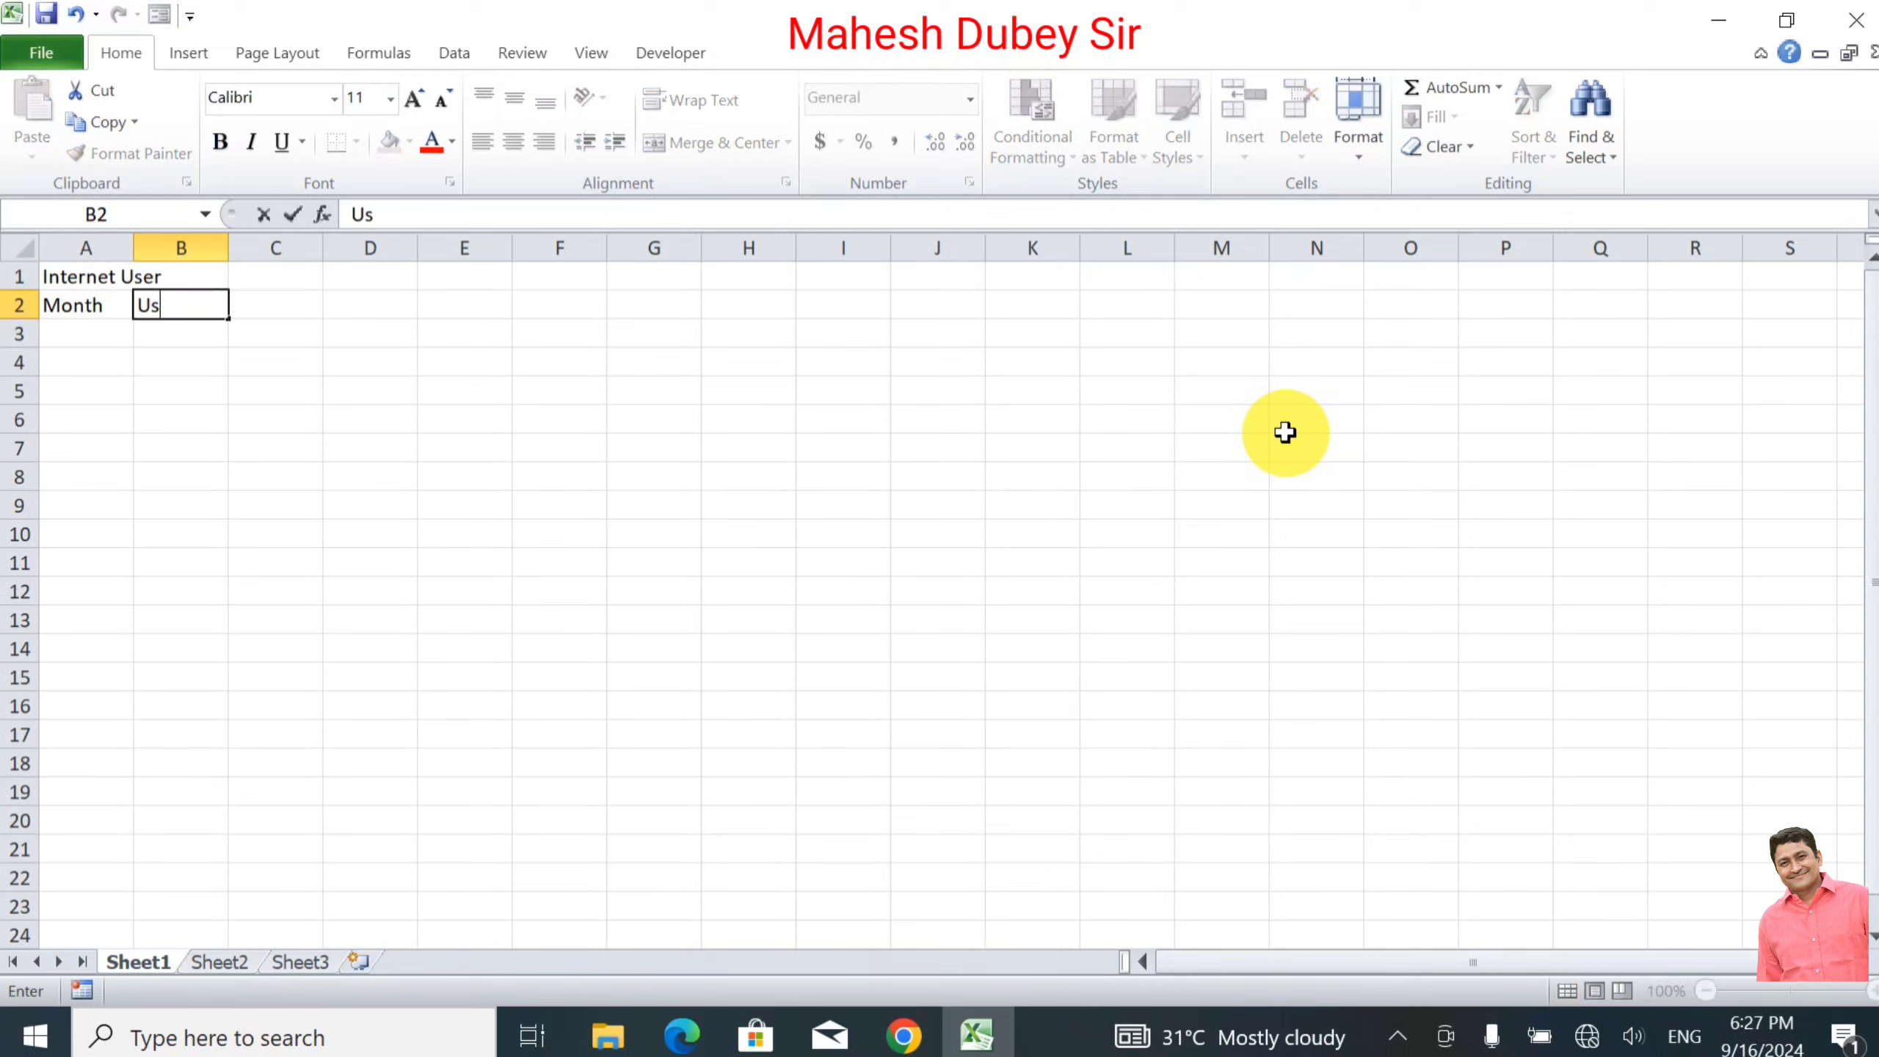
type("ee")
key("Tab")
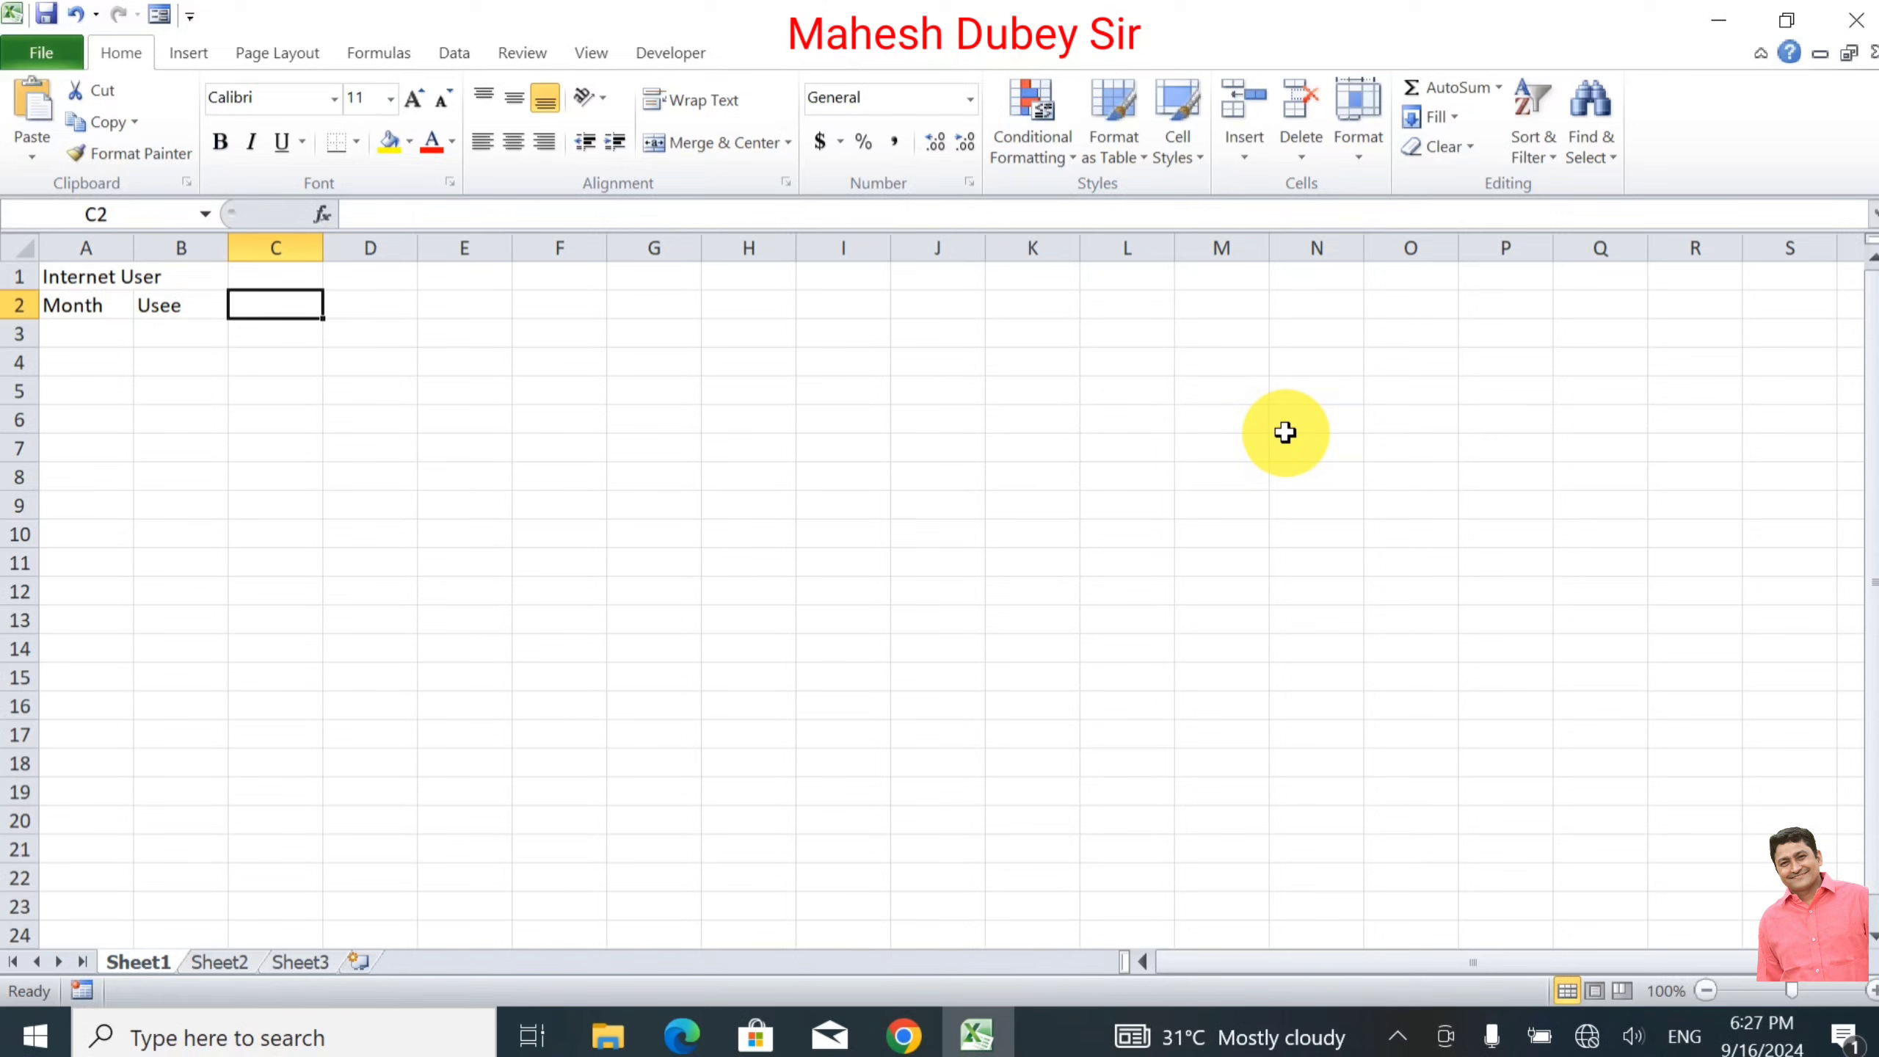
type("+5")
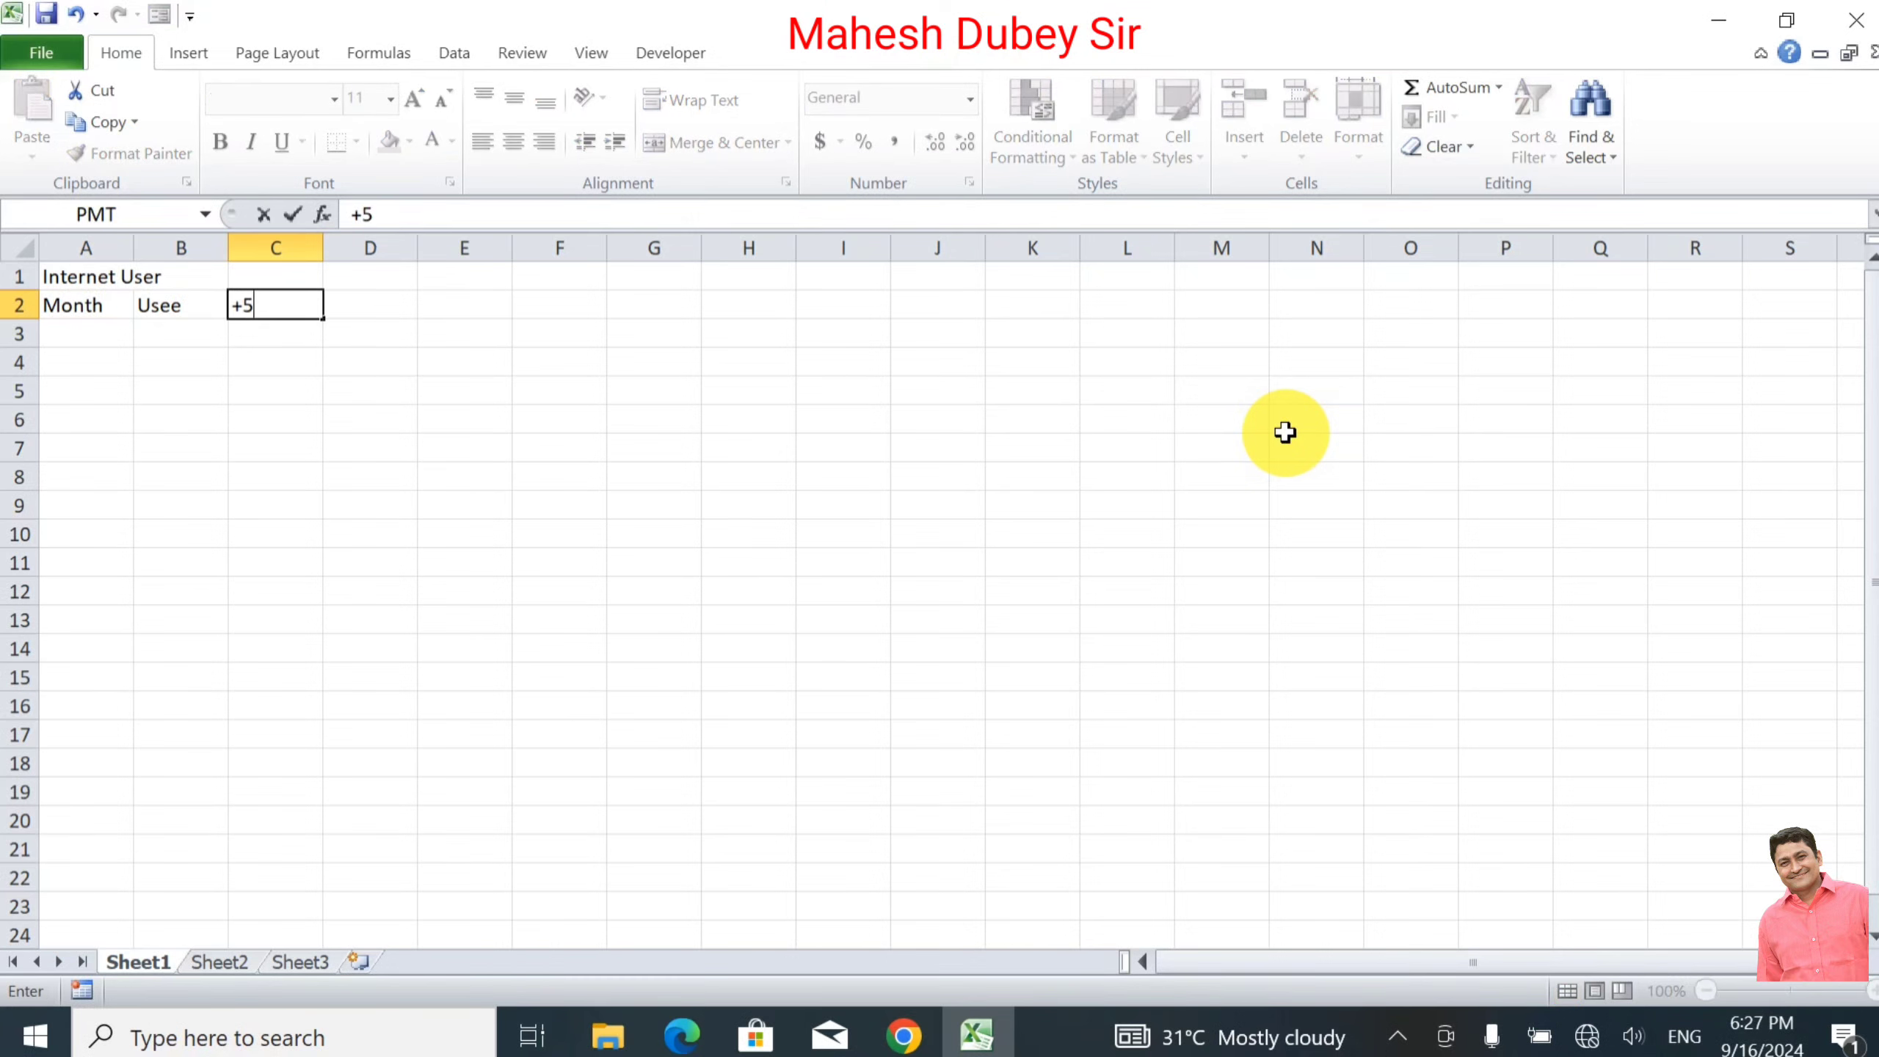
type("%")
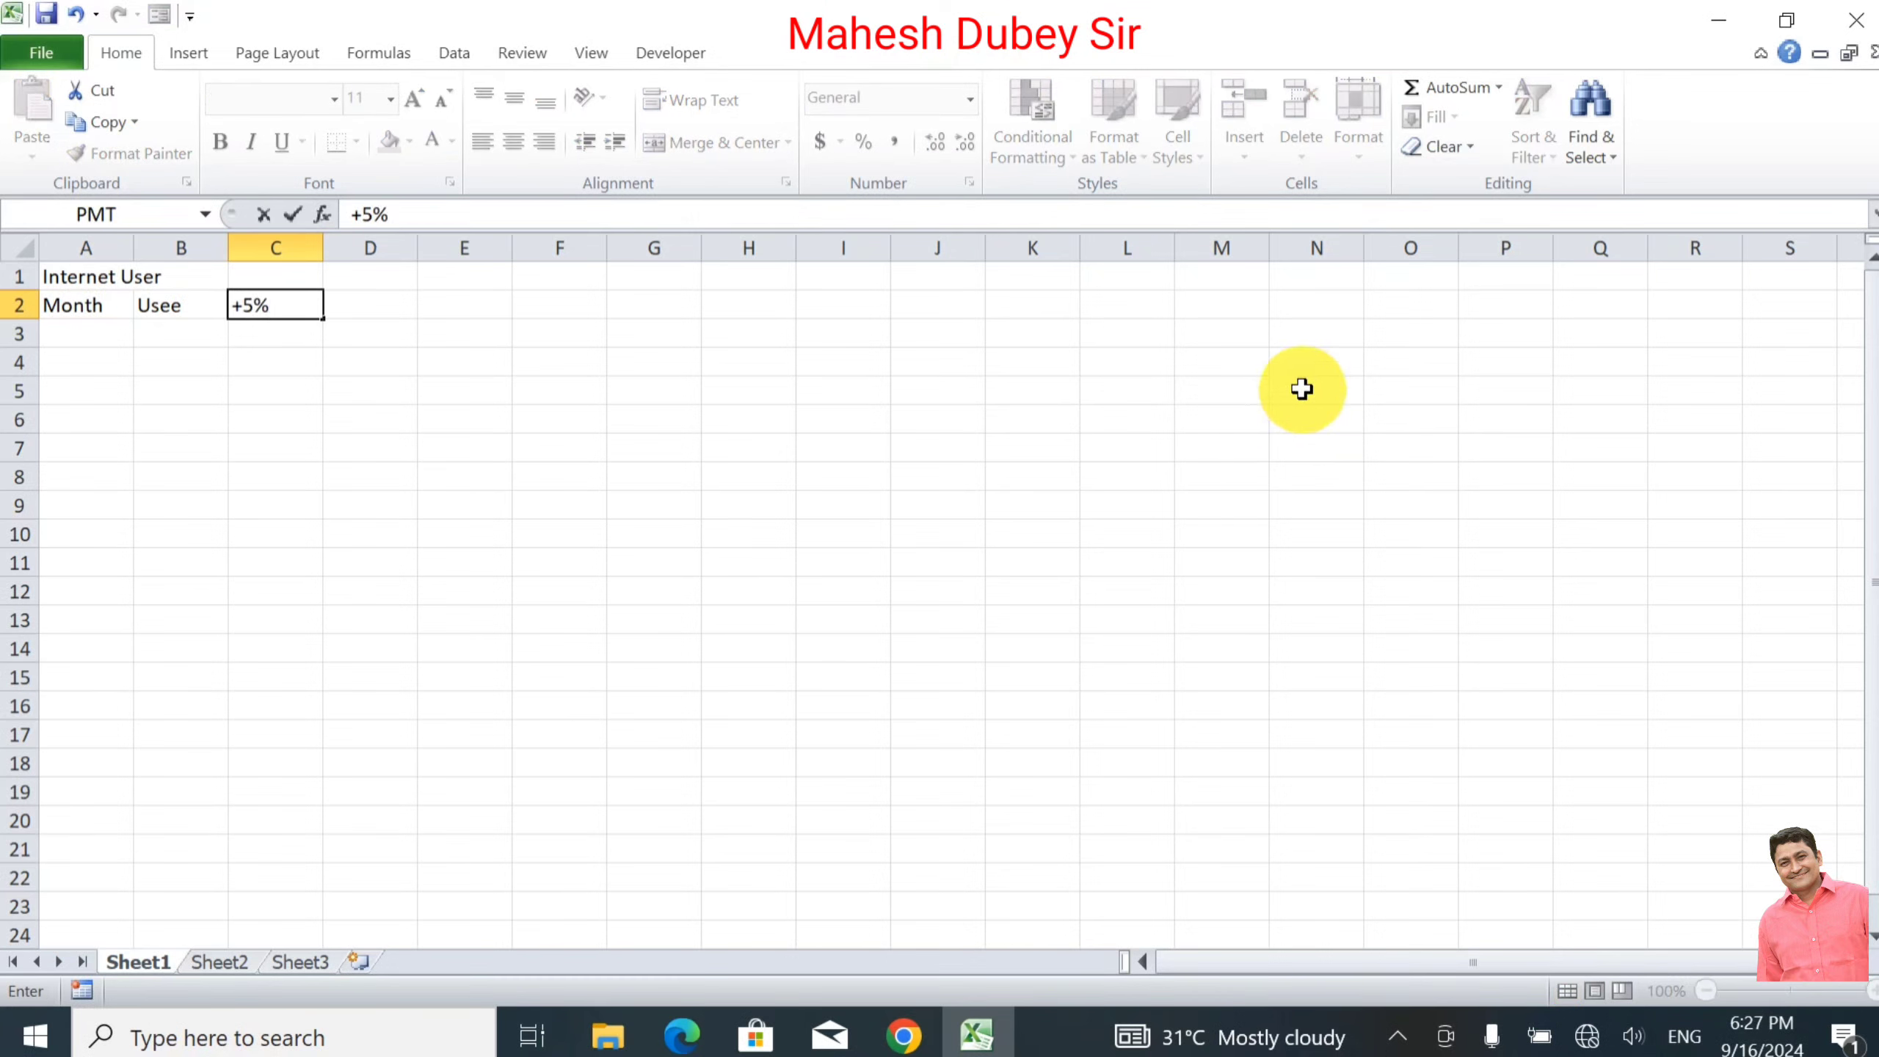
key("Tab")
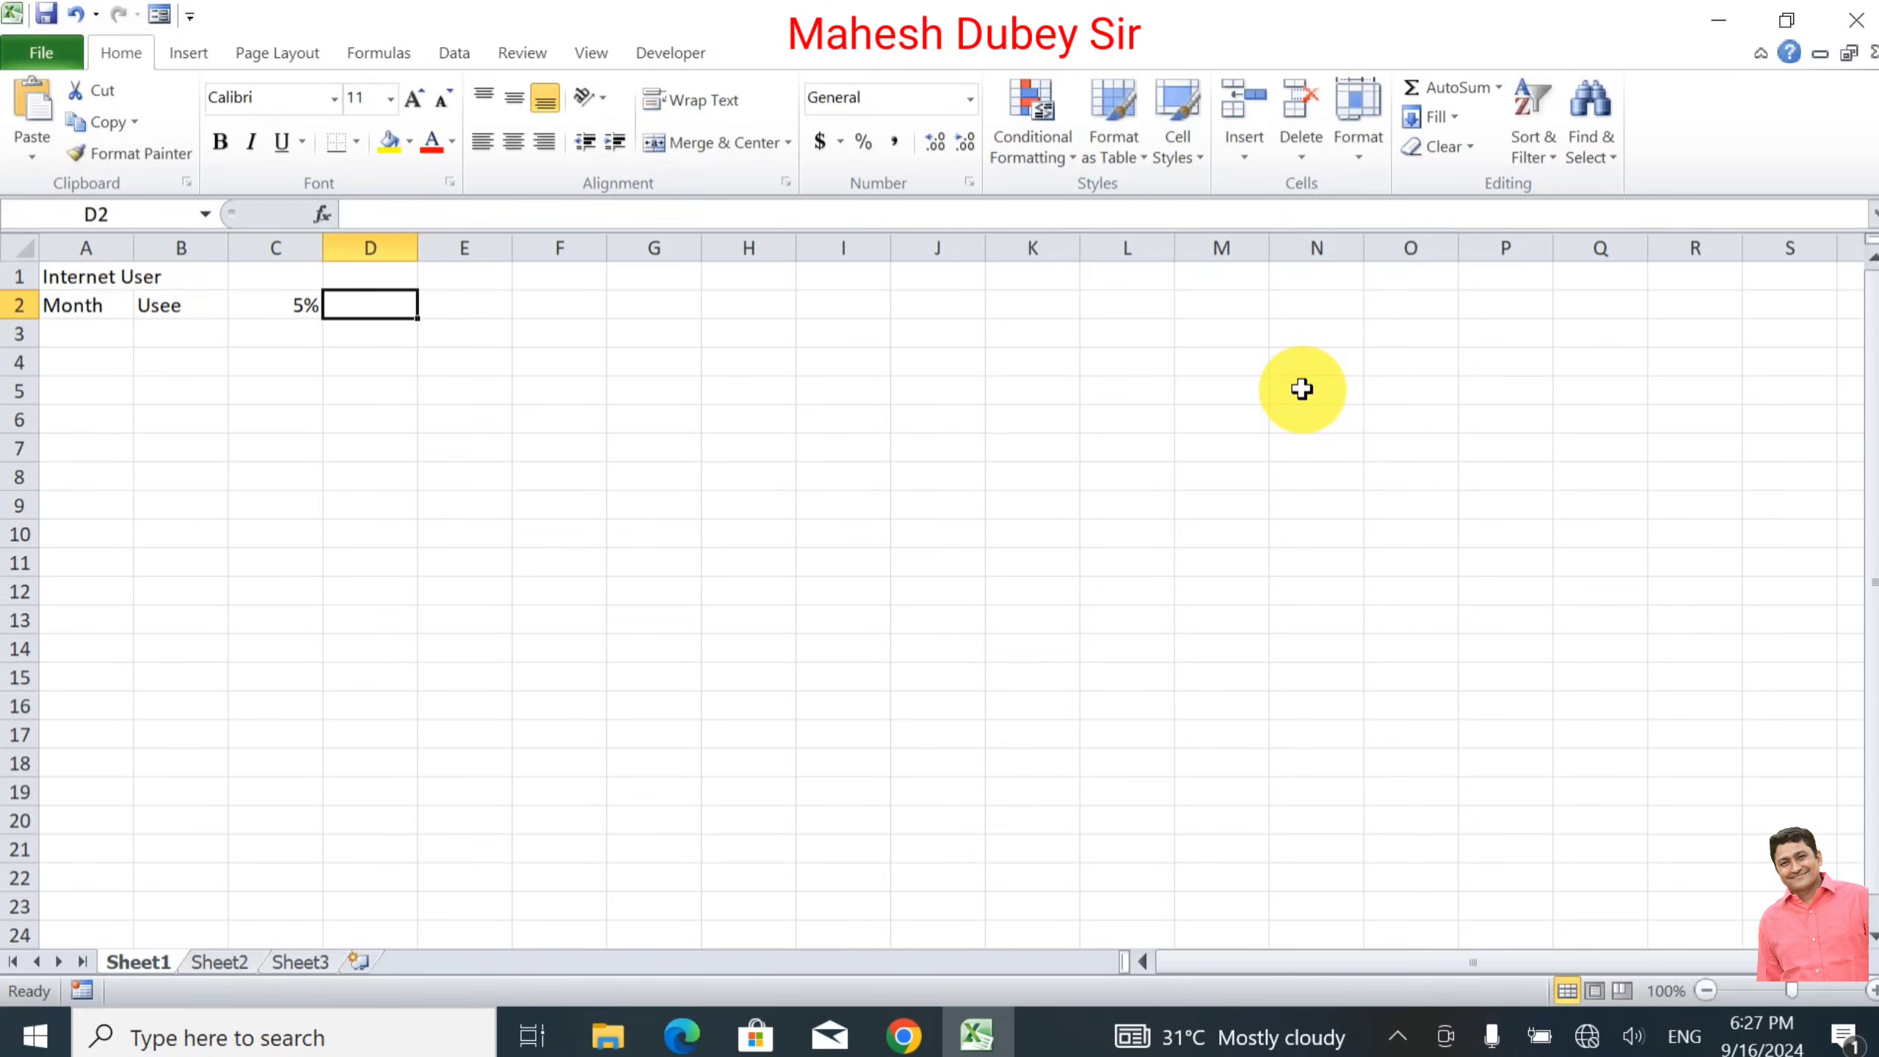
key("Left")
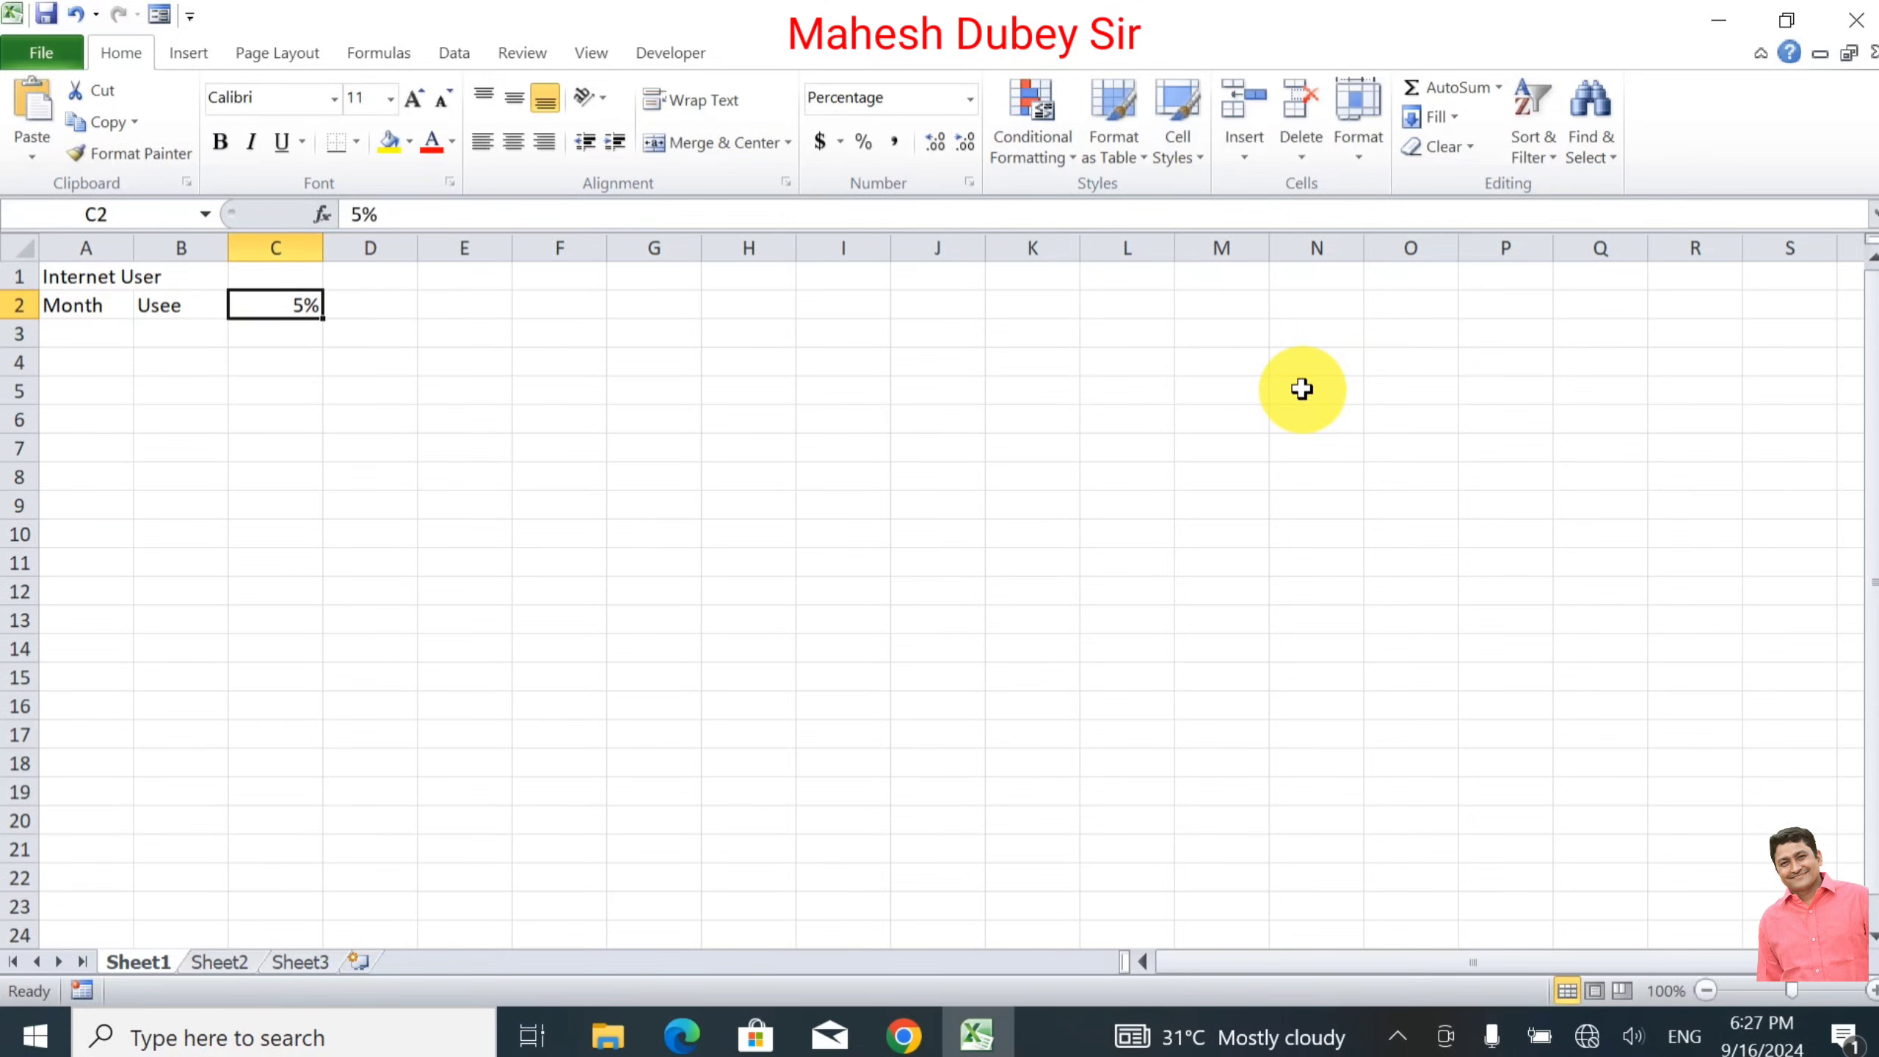
type("P")
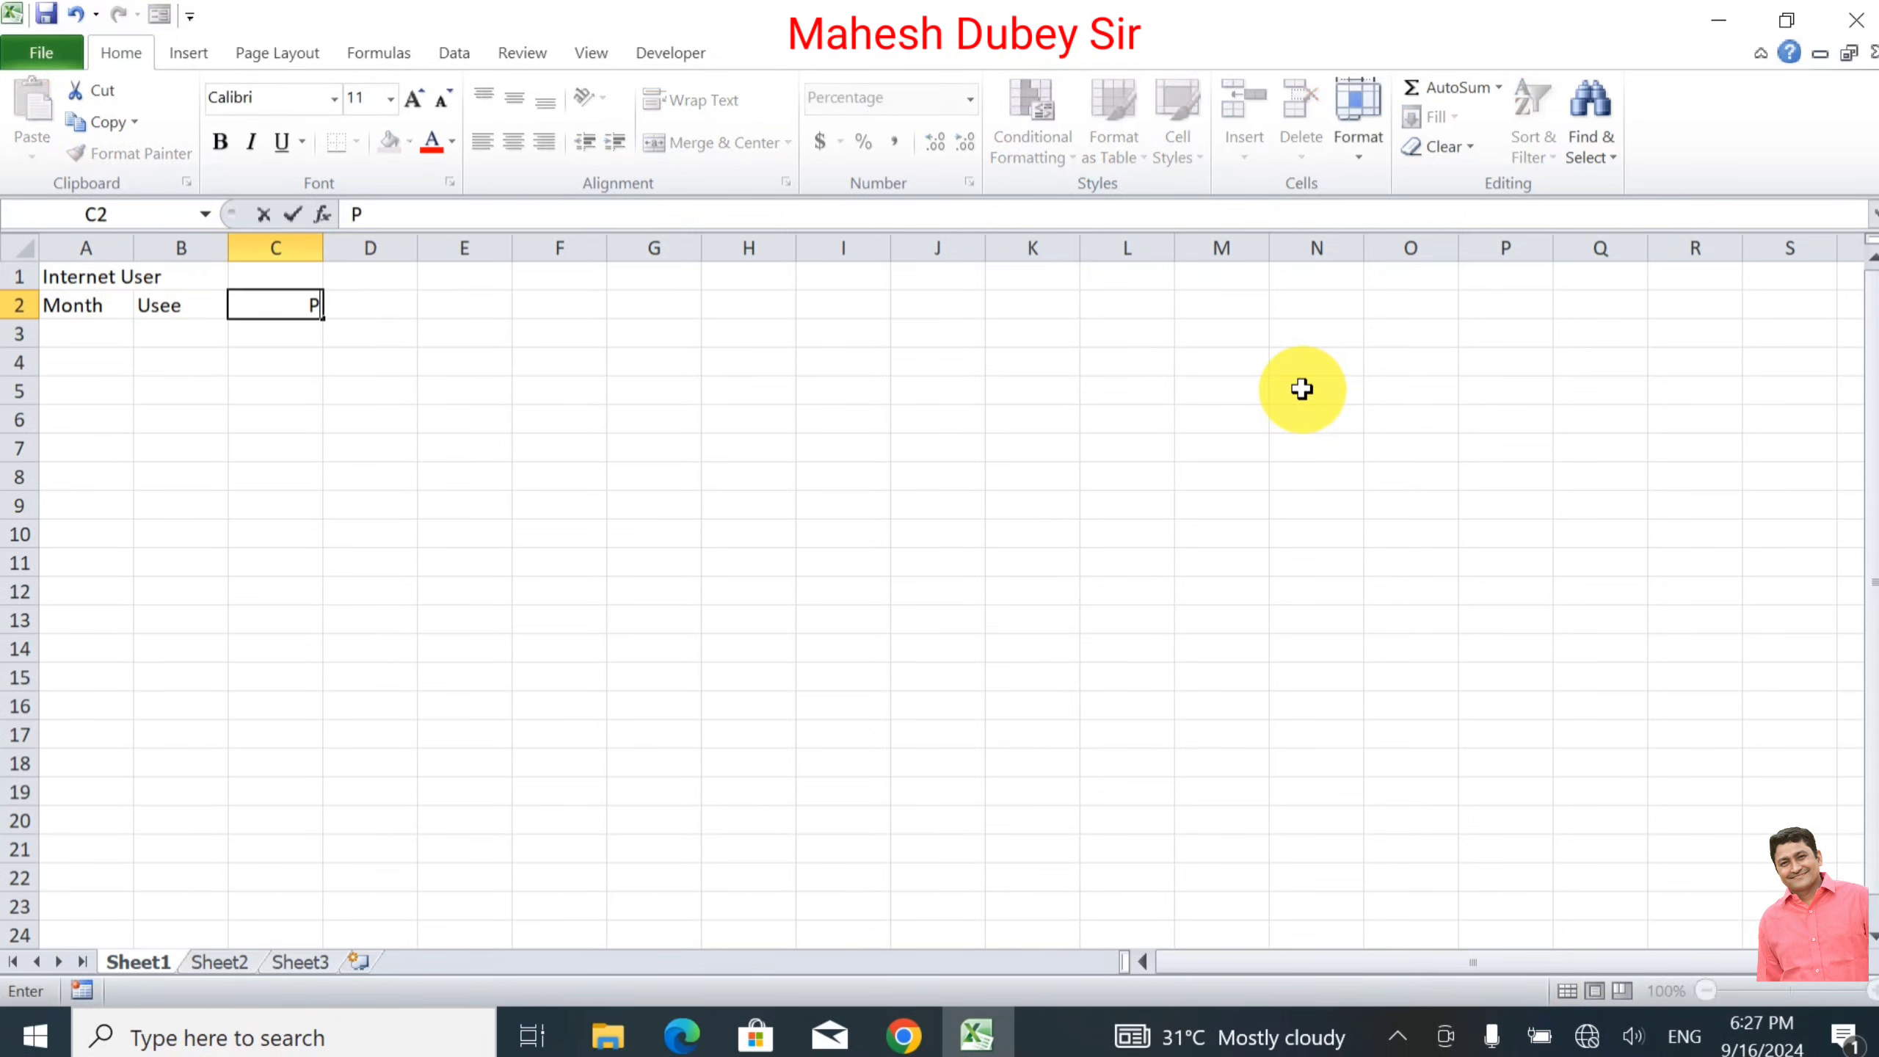
type("lush")
type(" Value")
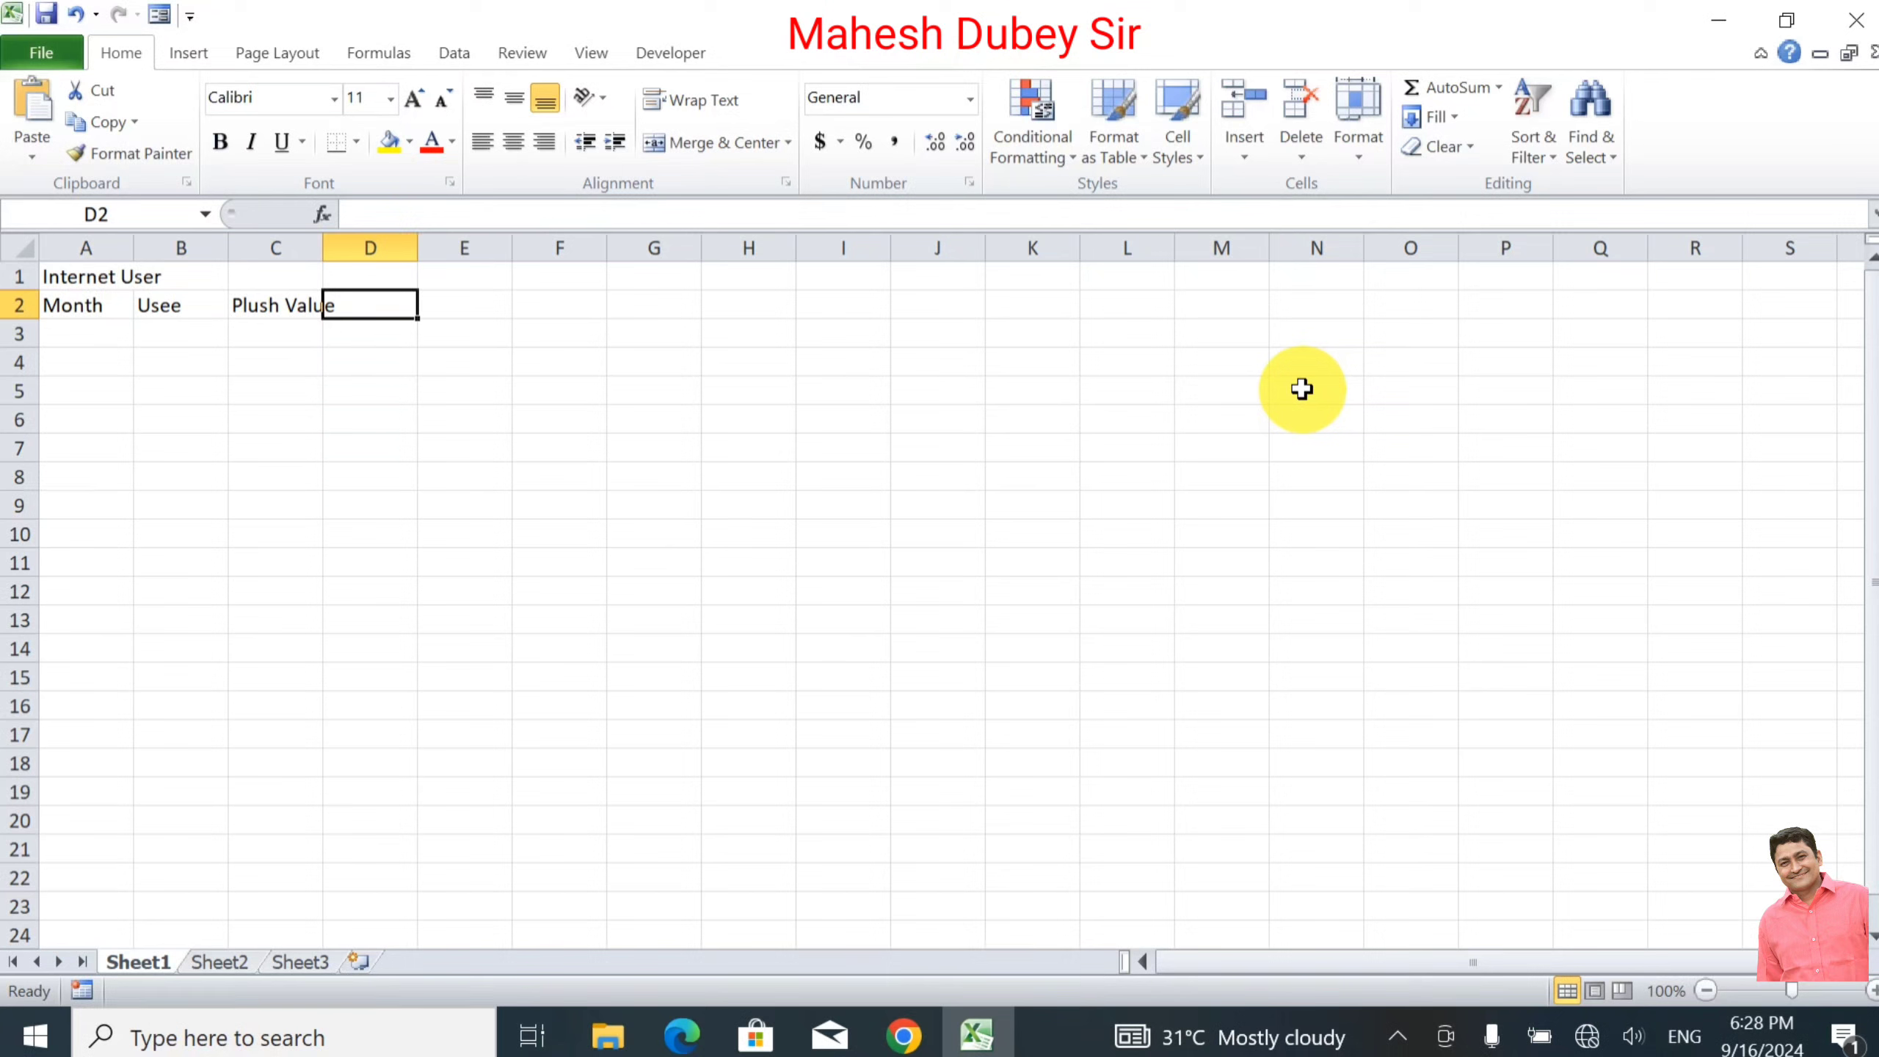
type("Ma")
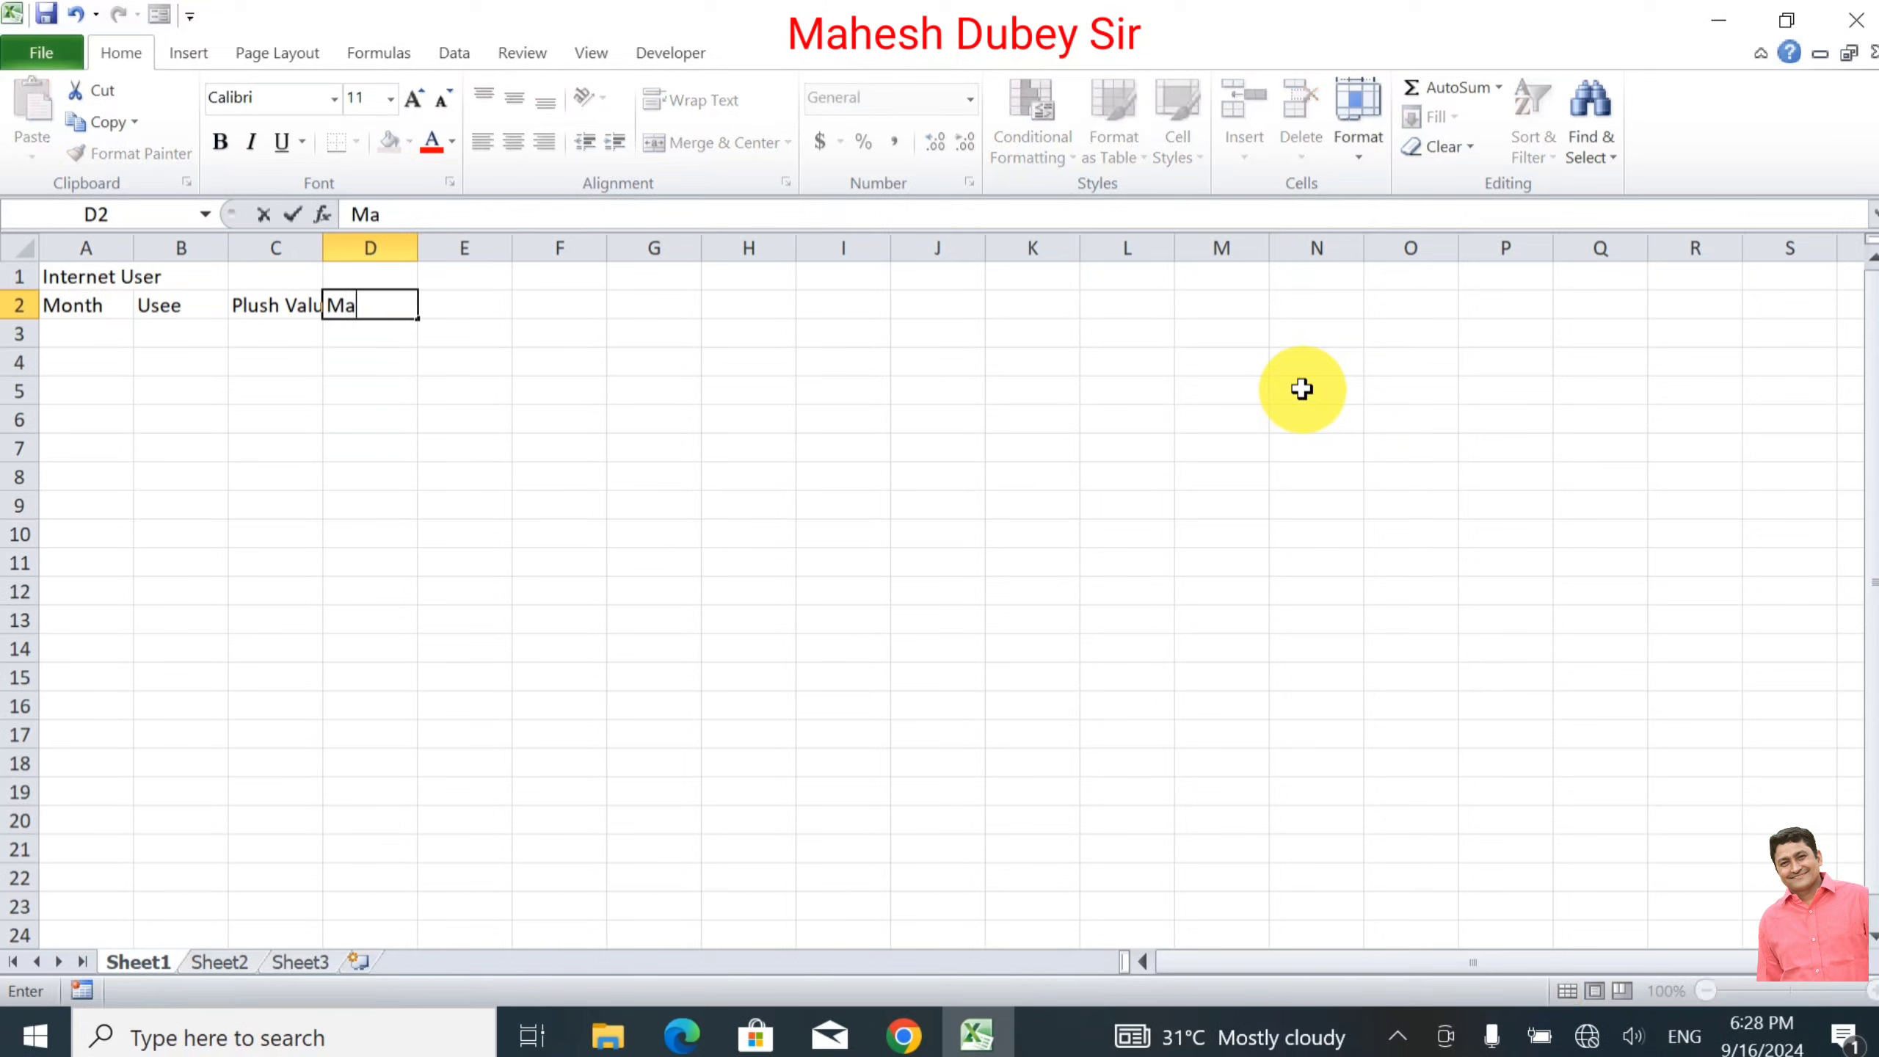
type("x Val")
type("ue")
key("Return")
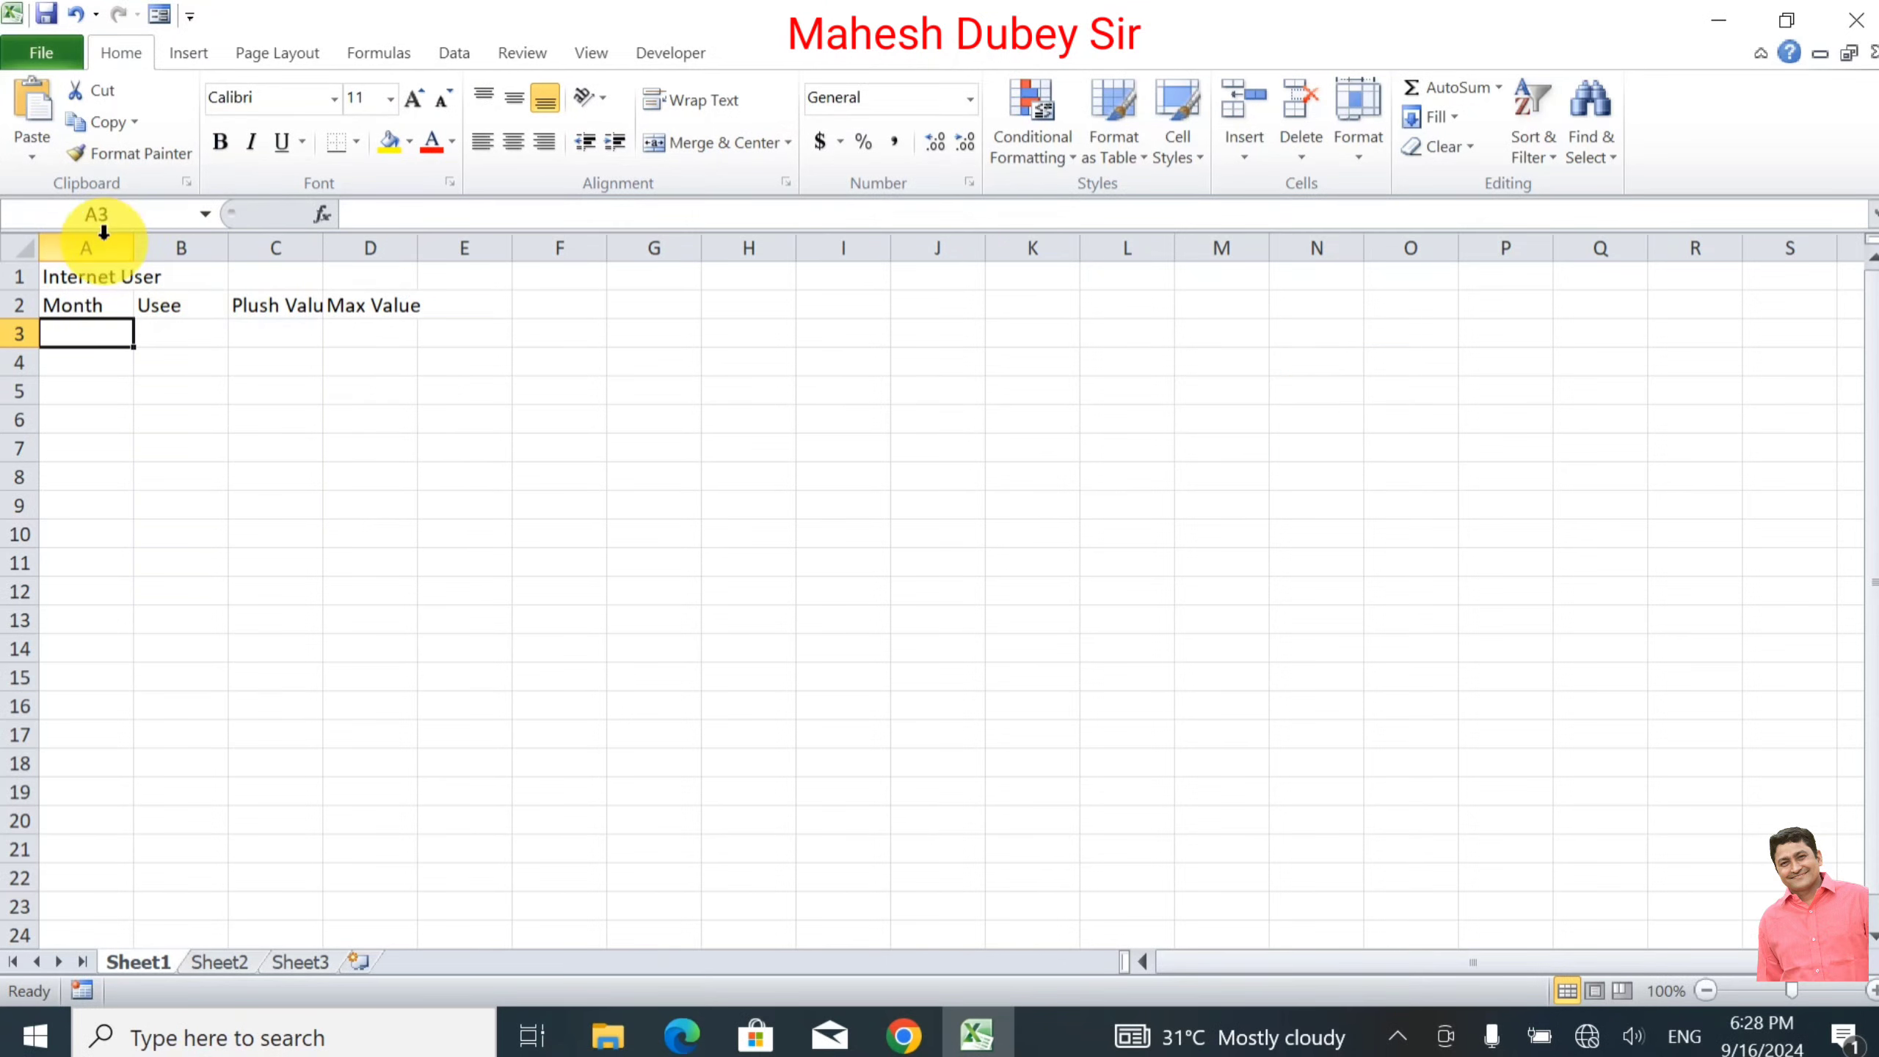
Step: Merge and centre the Internet User title across A1:D1 and enlarge its font
left_click_drag(93, 274, 409, 271)
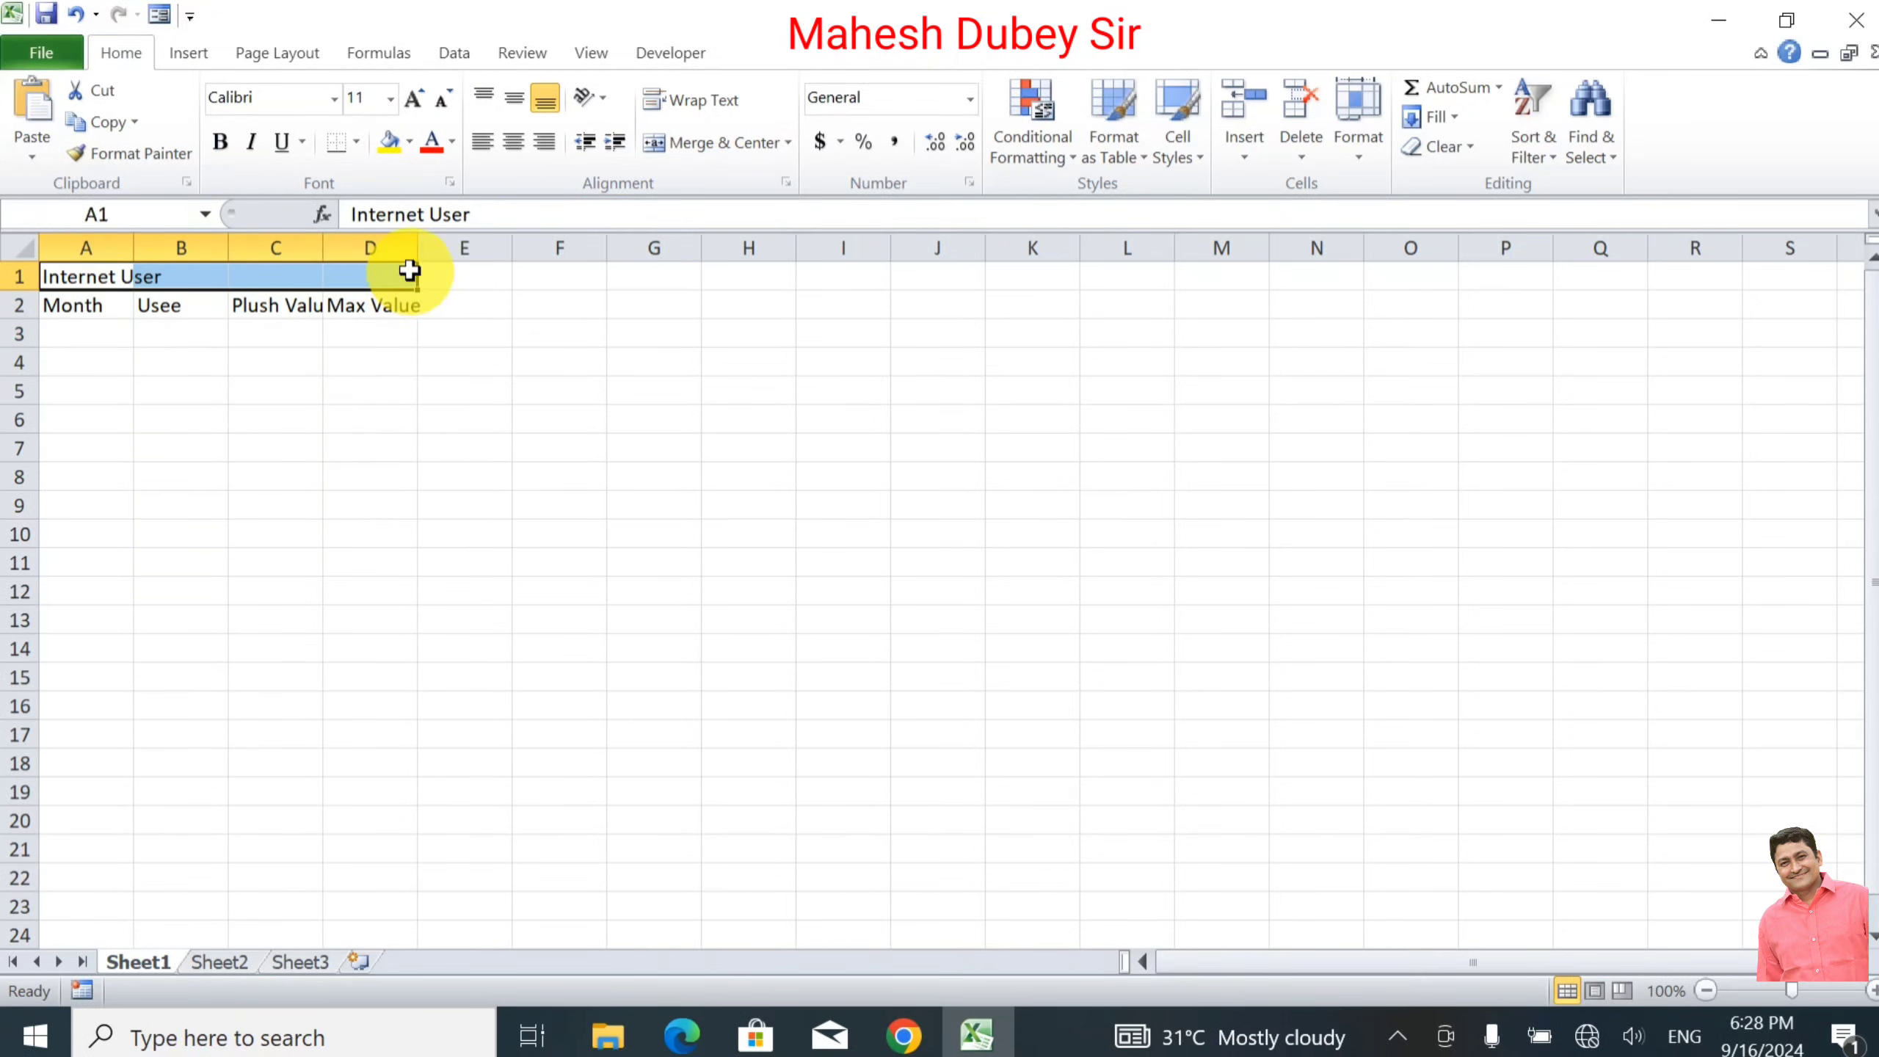
left_click(714, 143)
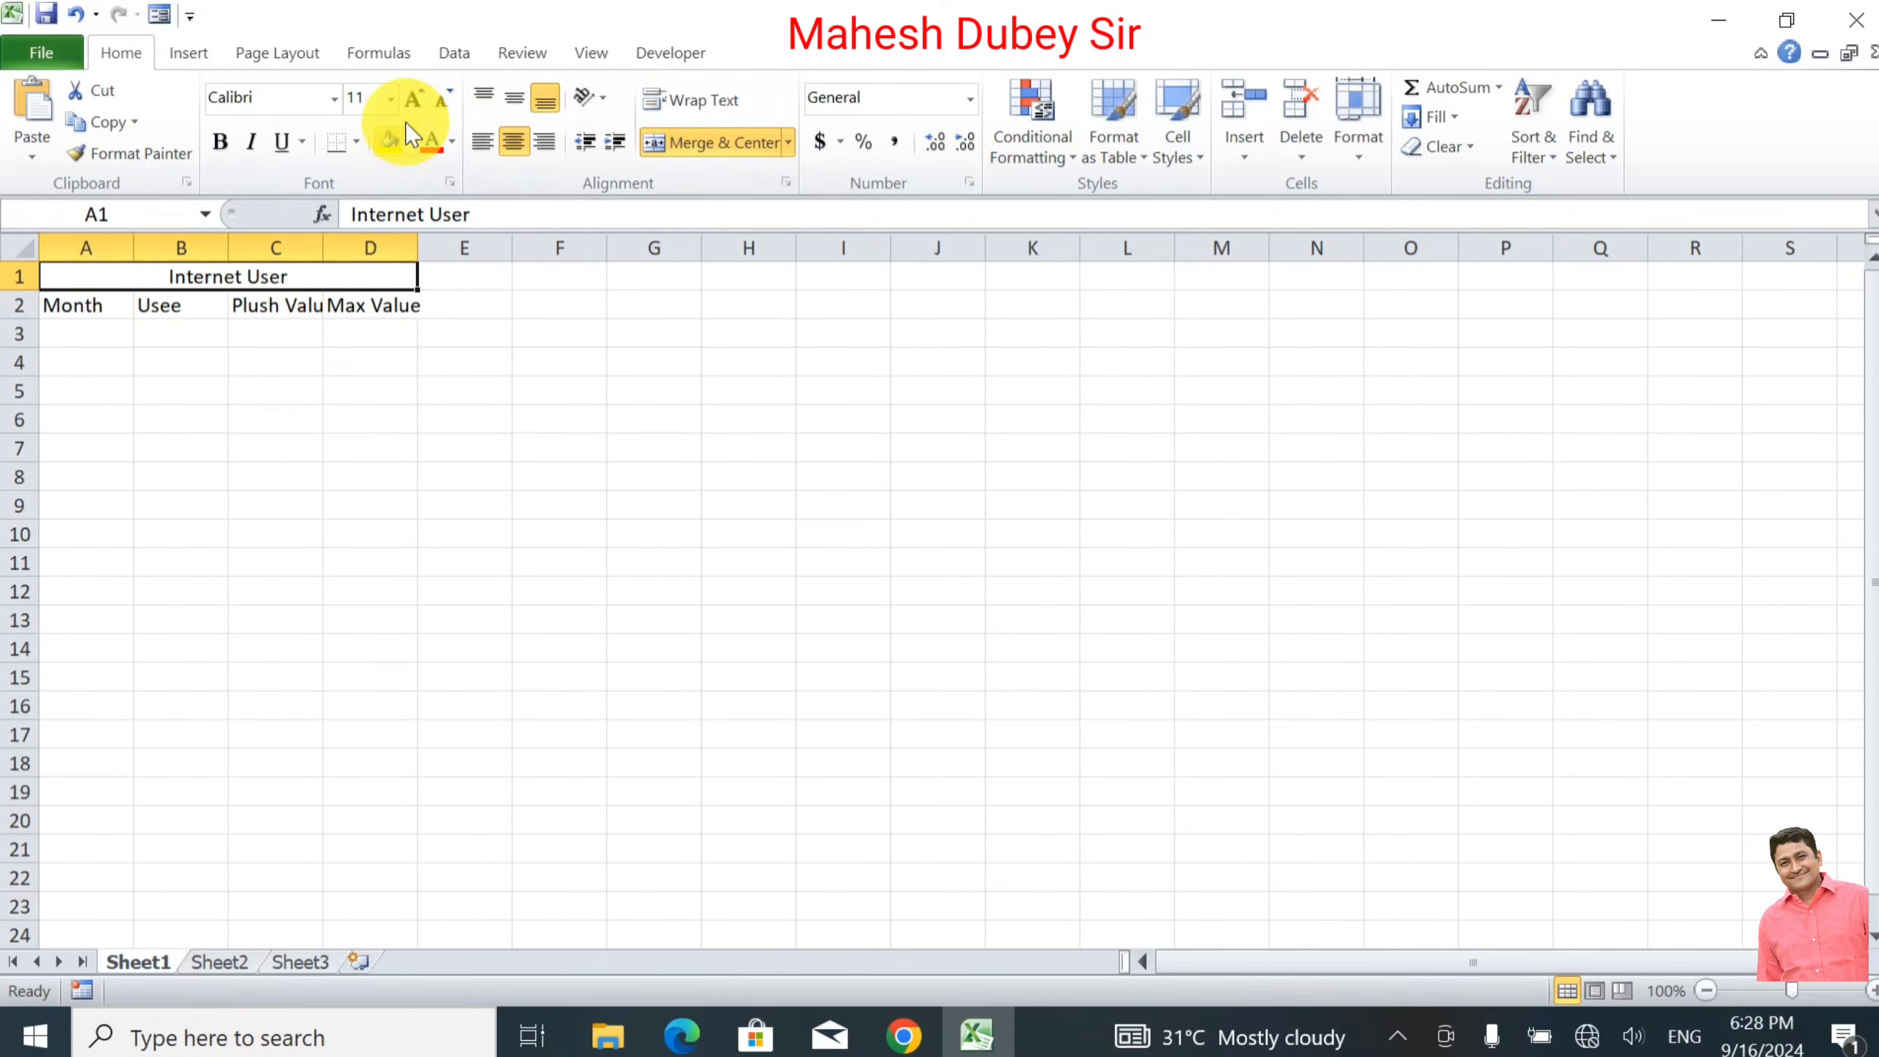
left_click(413, 98)
left_click(413, 98)
Step: Make the row 2 headers bold at size 12 and autofit columns B to D
left_click_drag(75, 315, 377, 317)
left_click(298, 313)
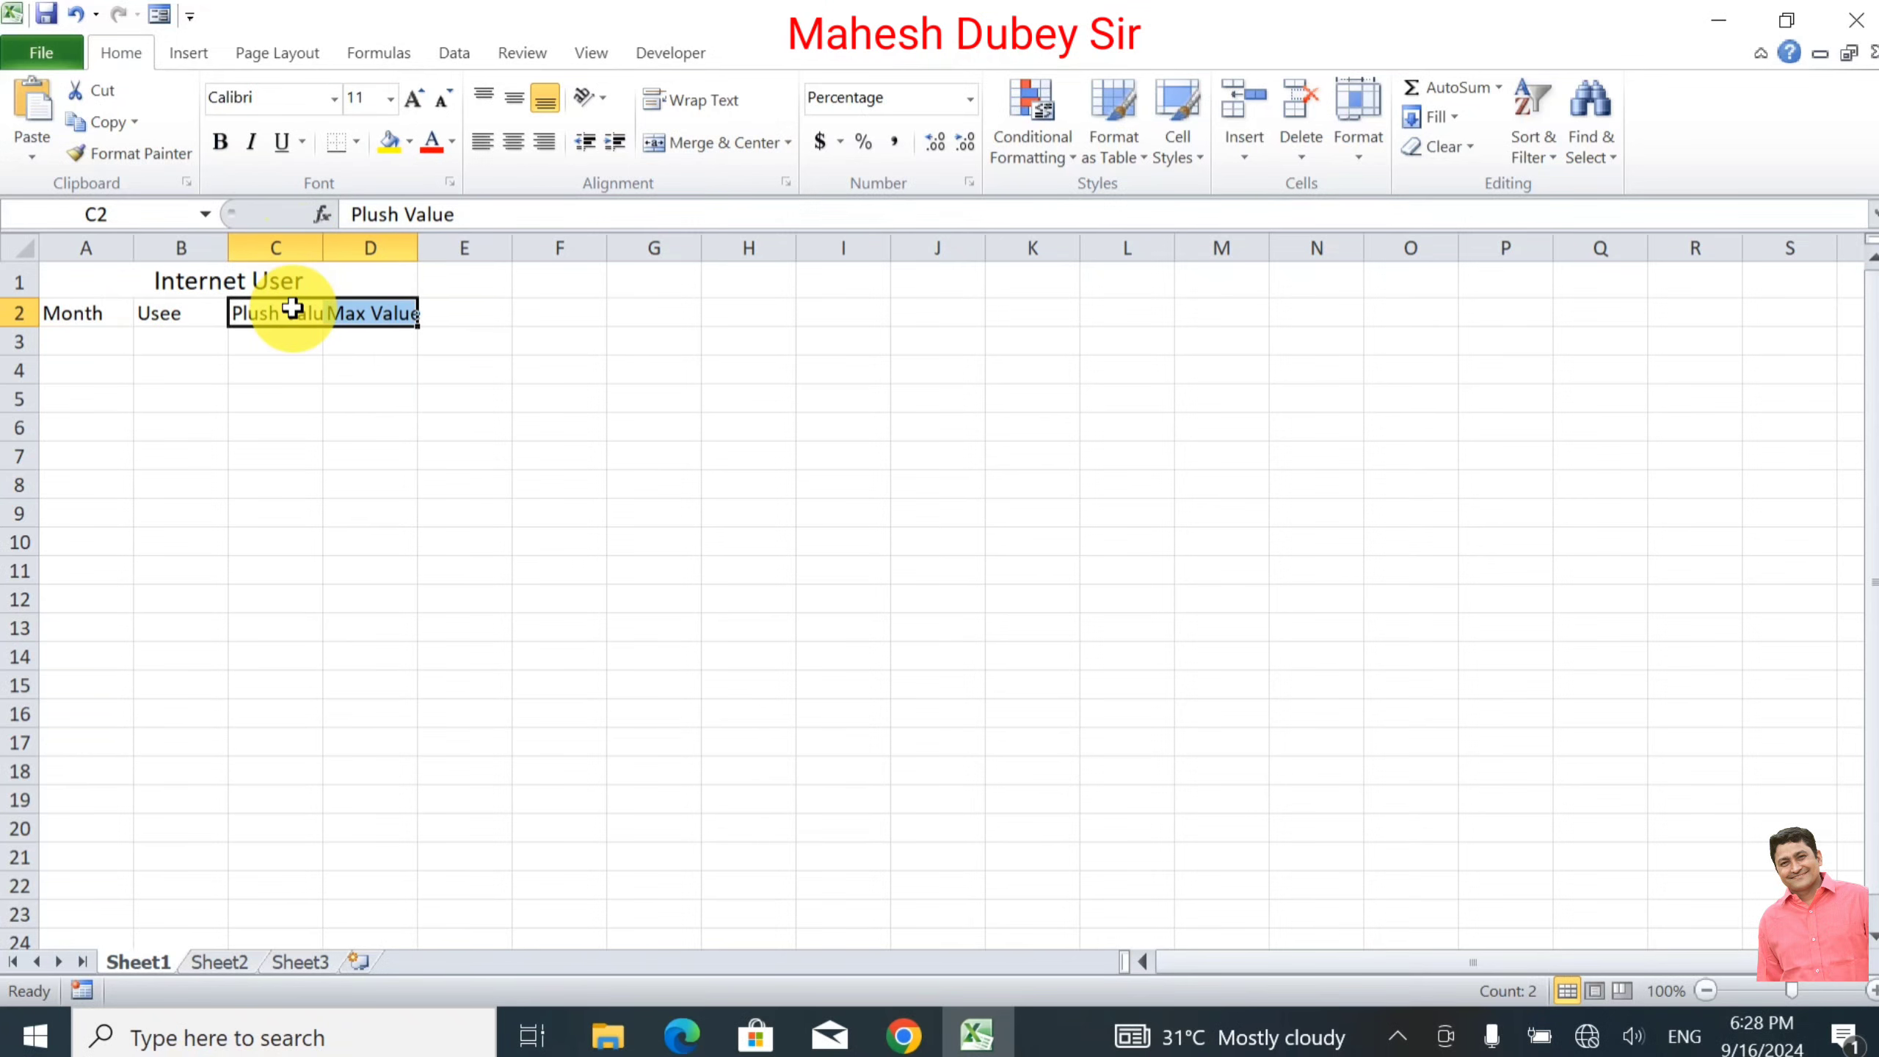
double_click(322, 248)
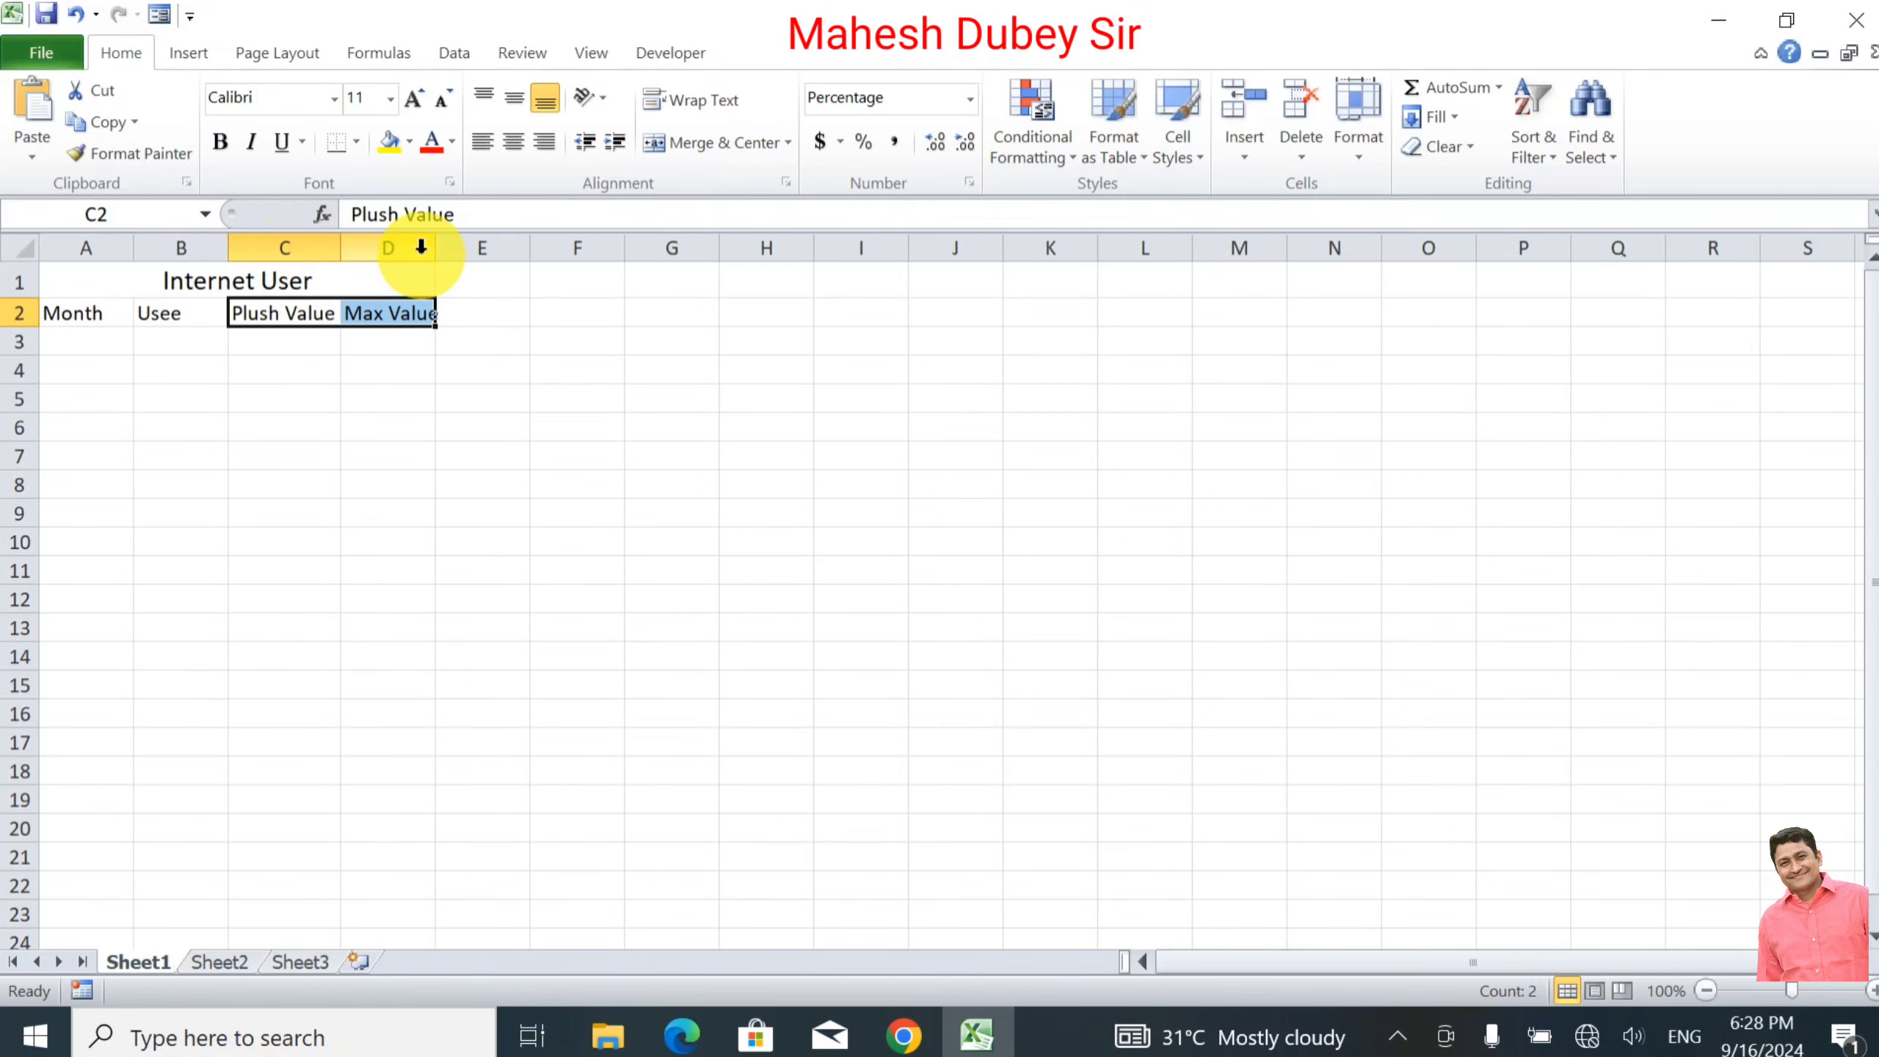
double_click(436, 248)
left_click(391, 398)
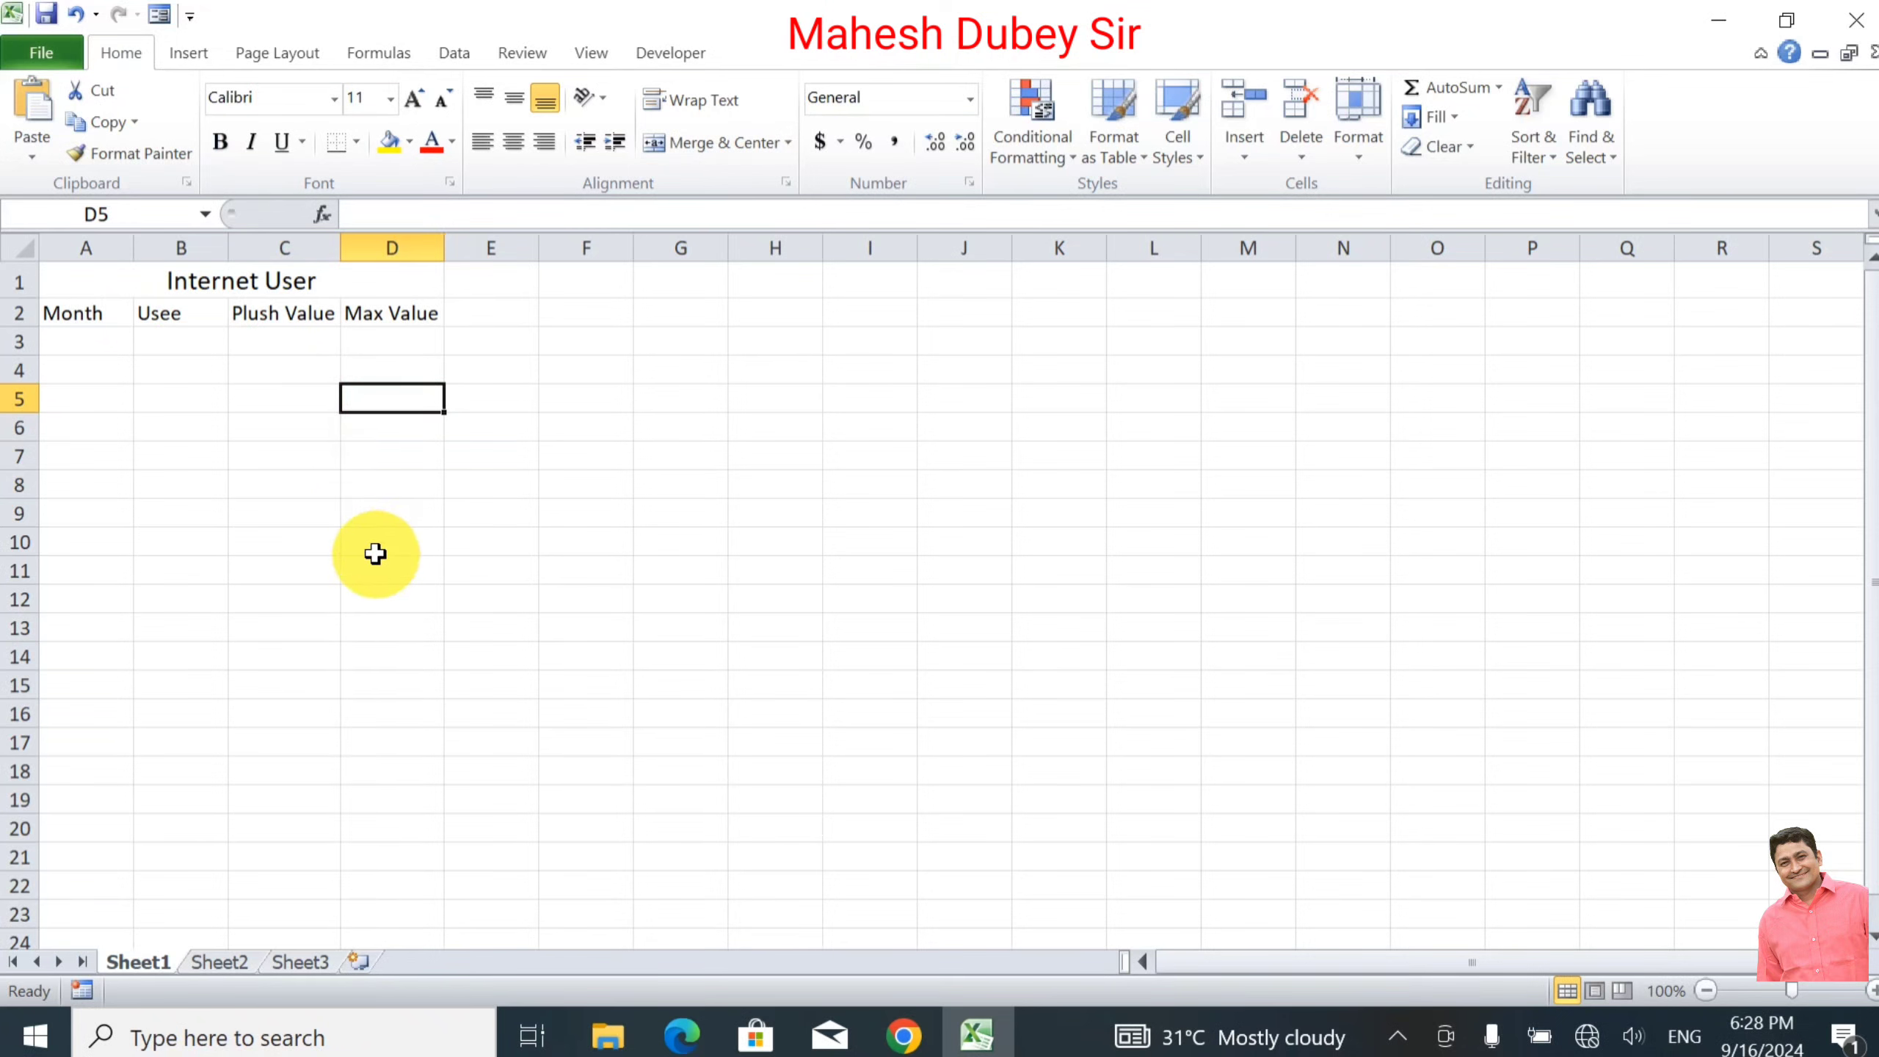
left_click_drag(82, 314, 392, 314)
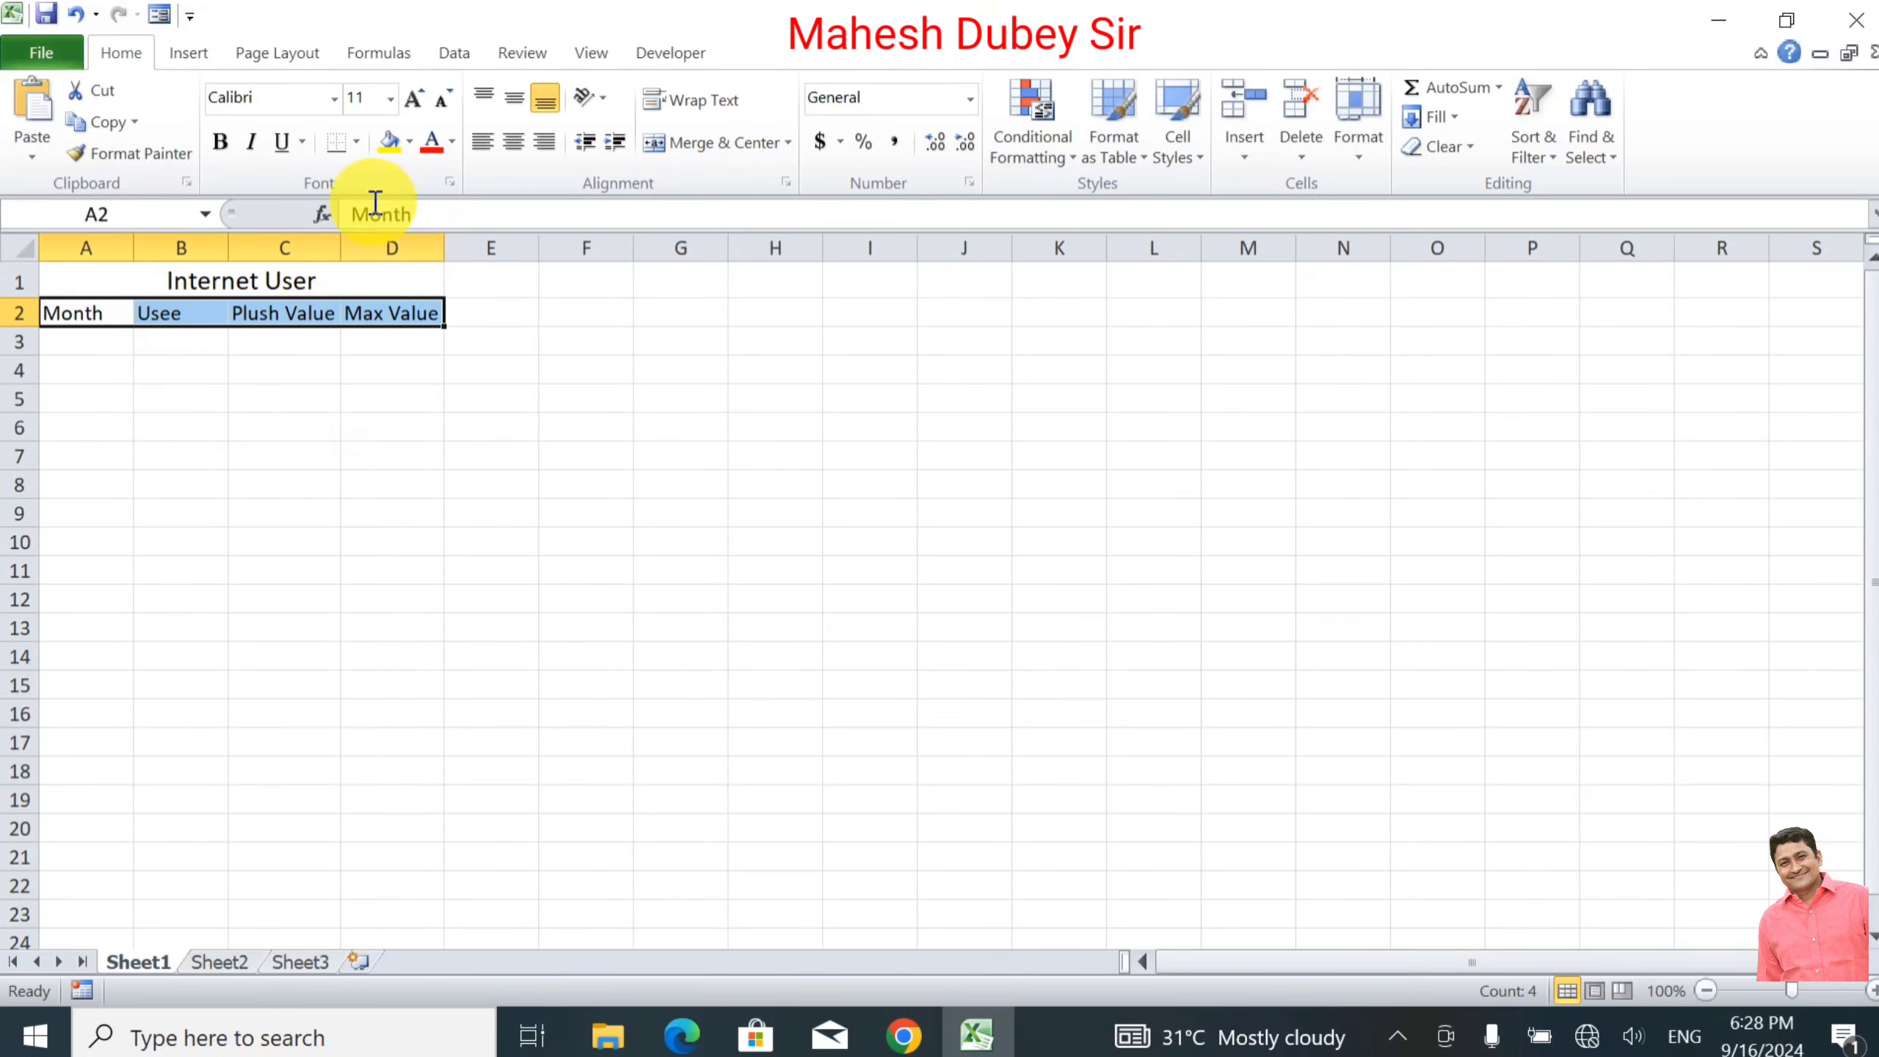
left_click(415, 99)
left_click(219, 141)
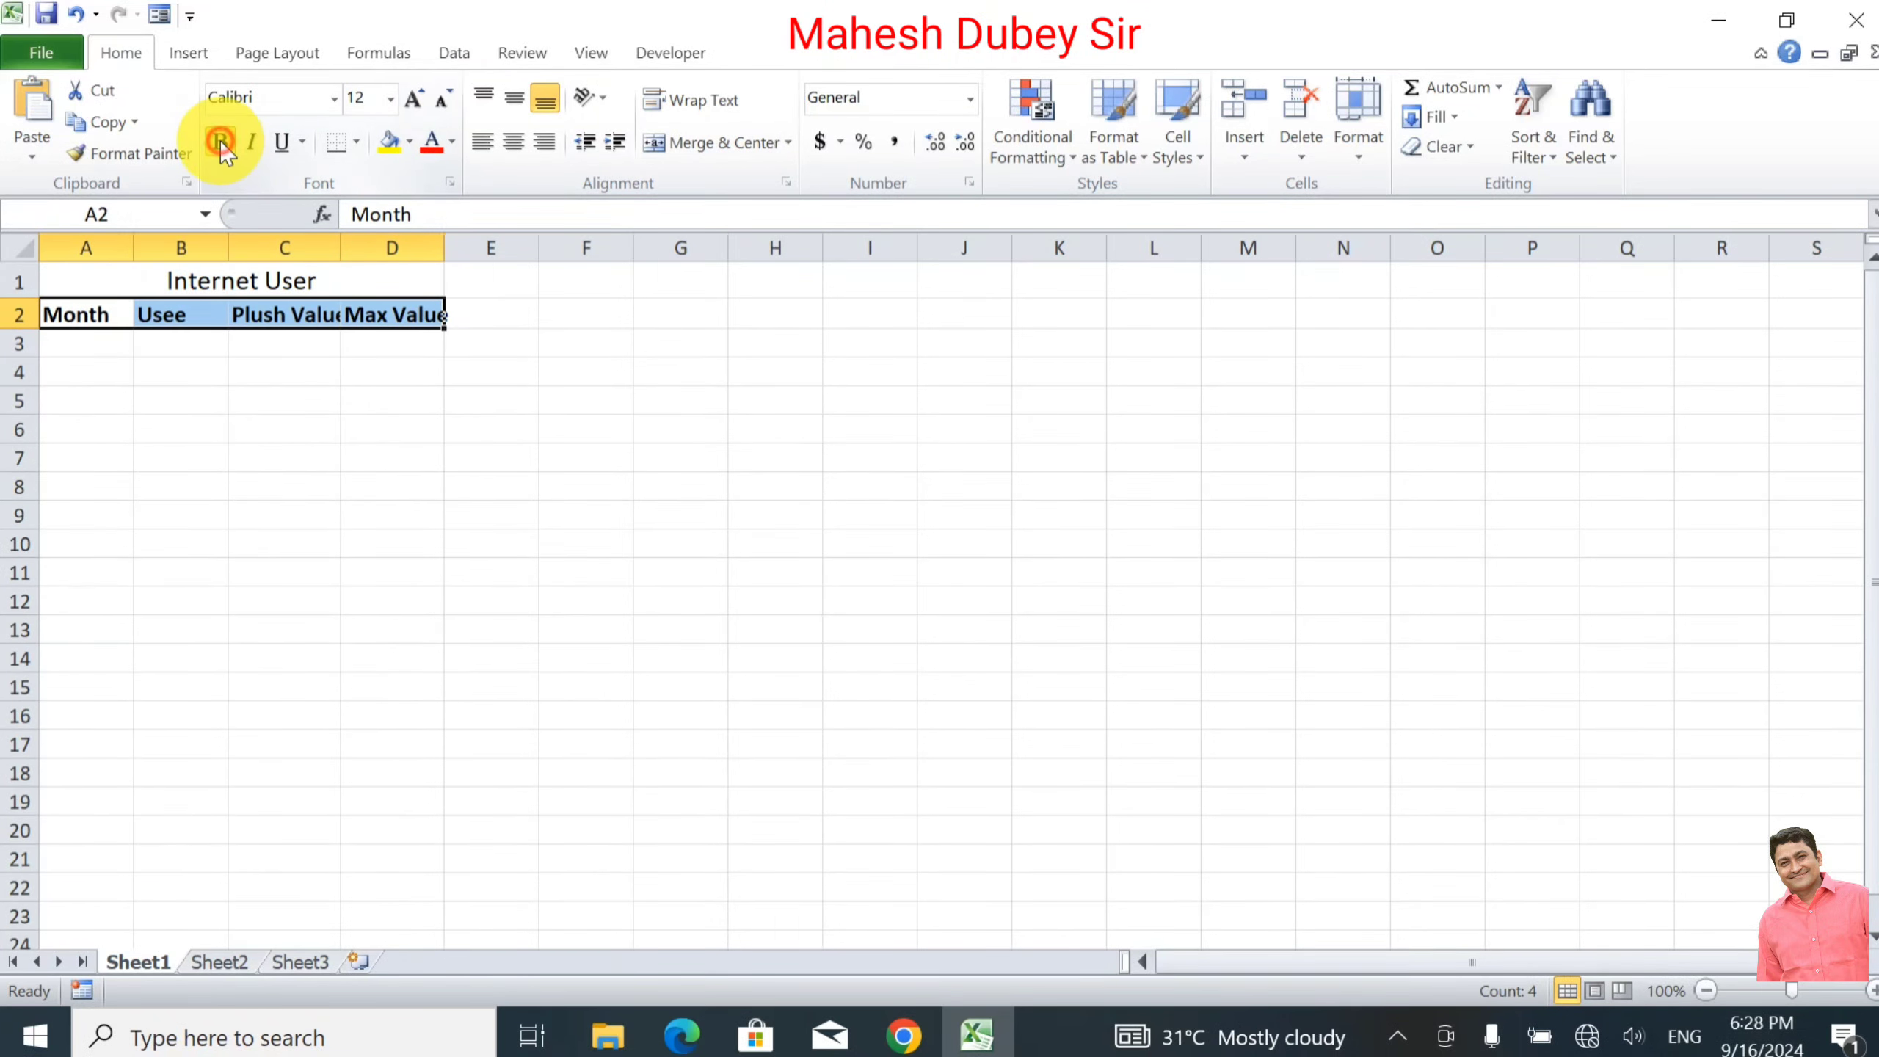
double_click(227, 248)
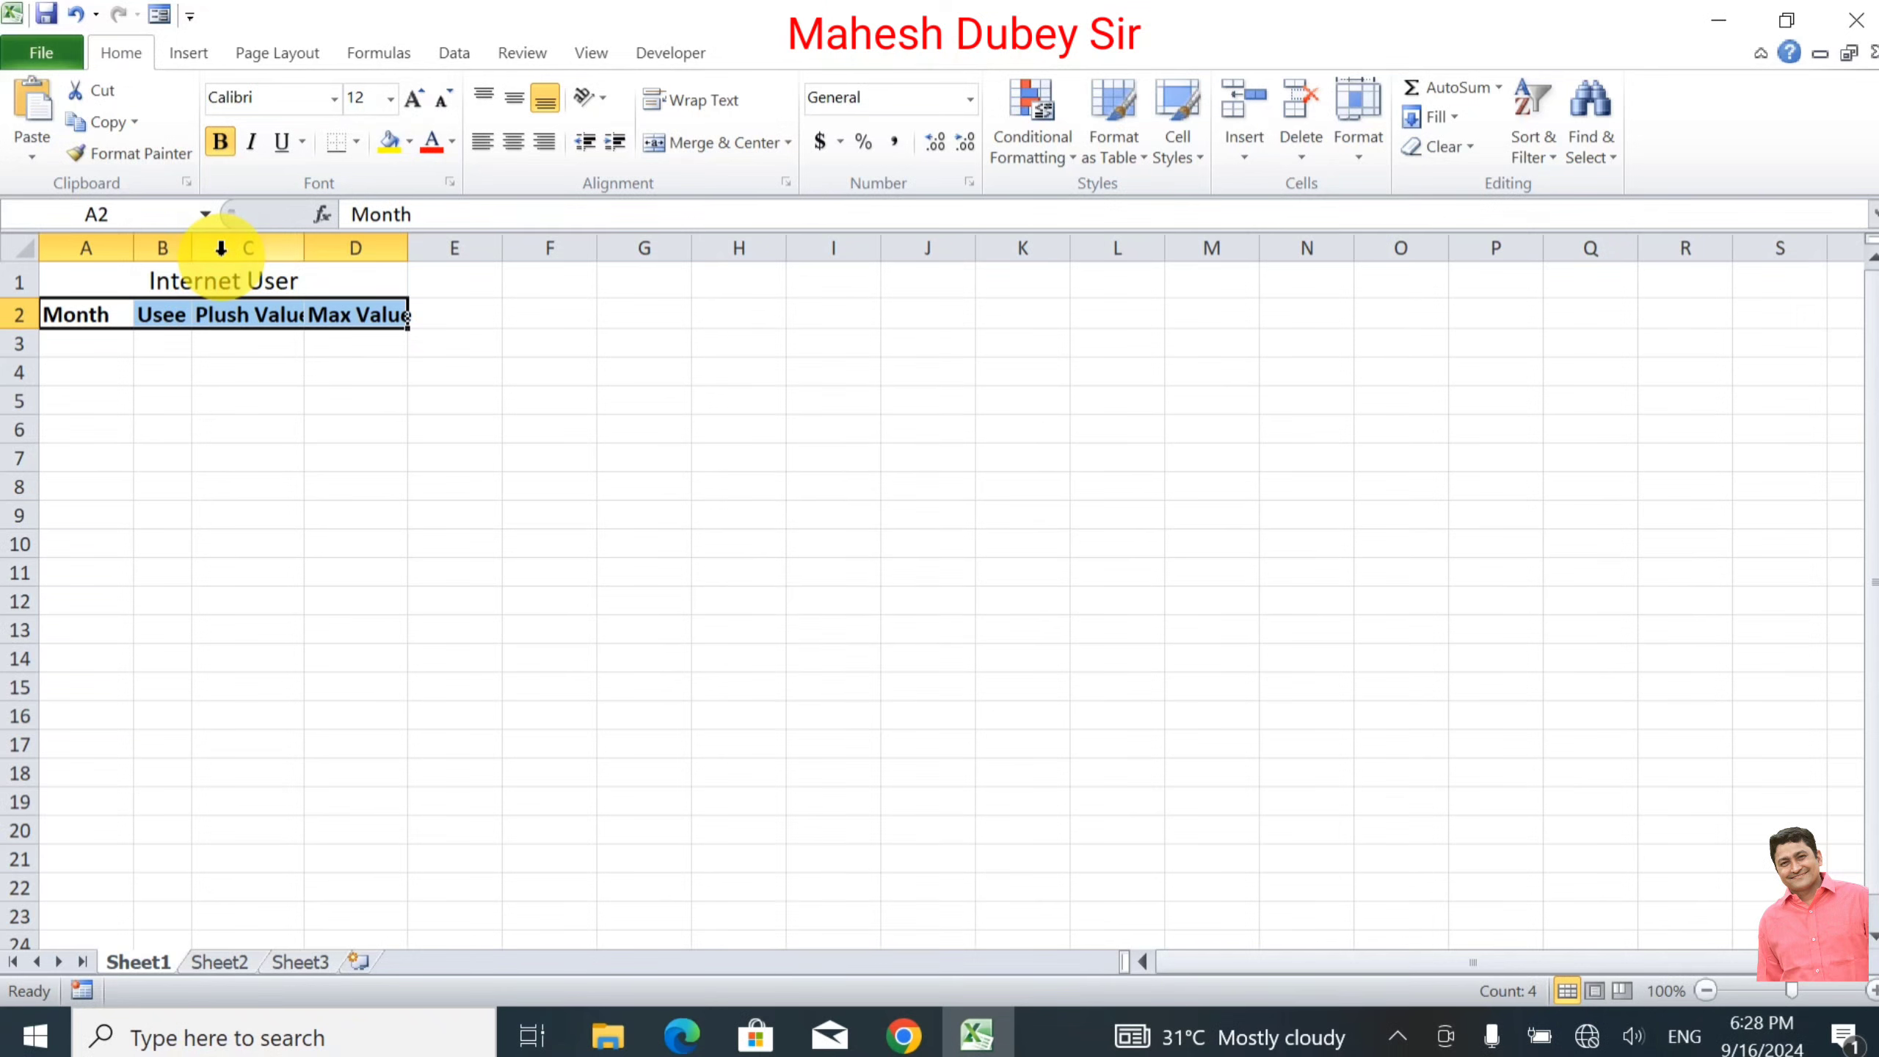
double_click(406, 246)
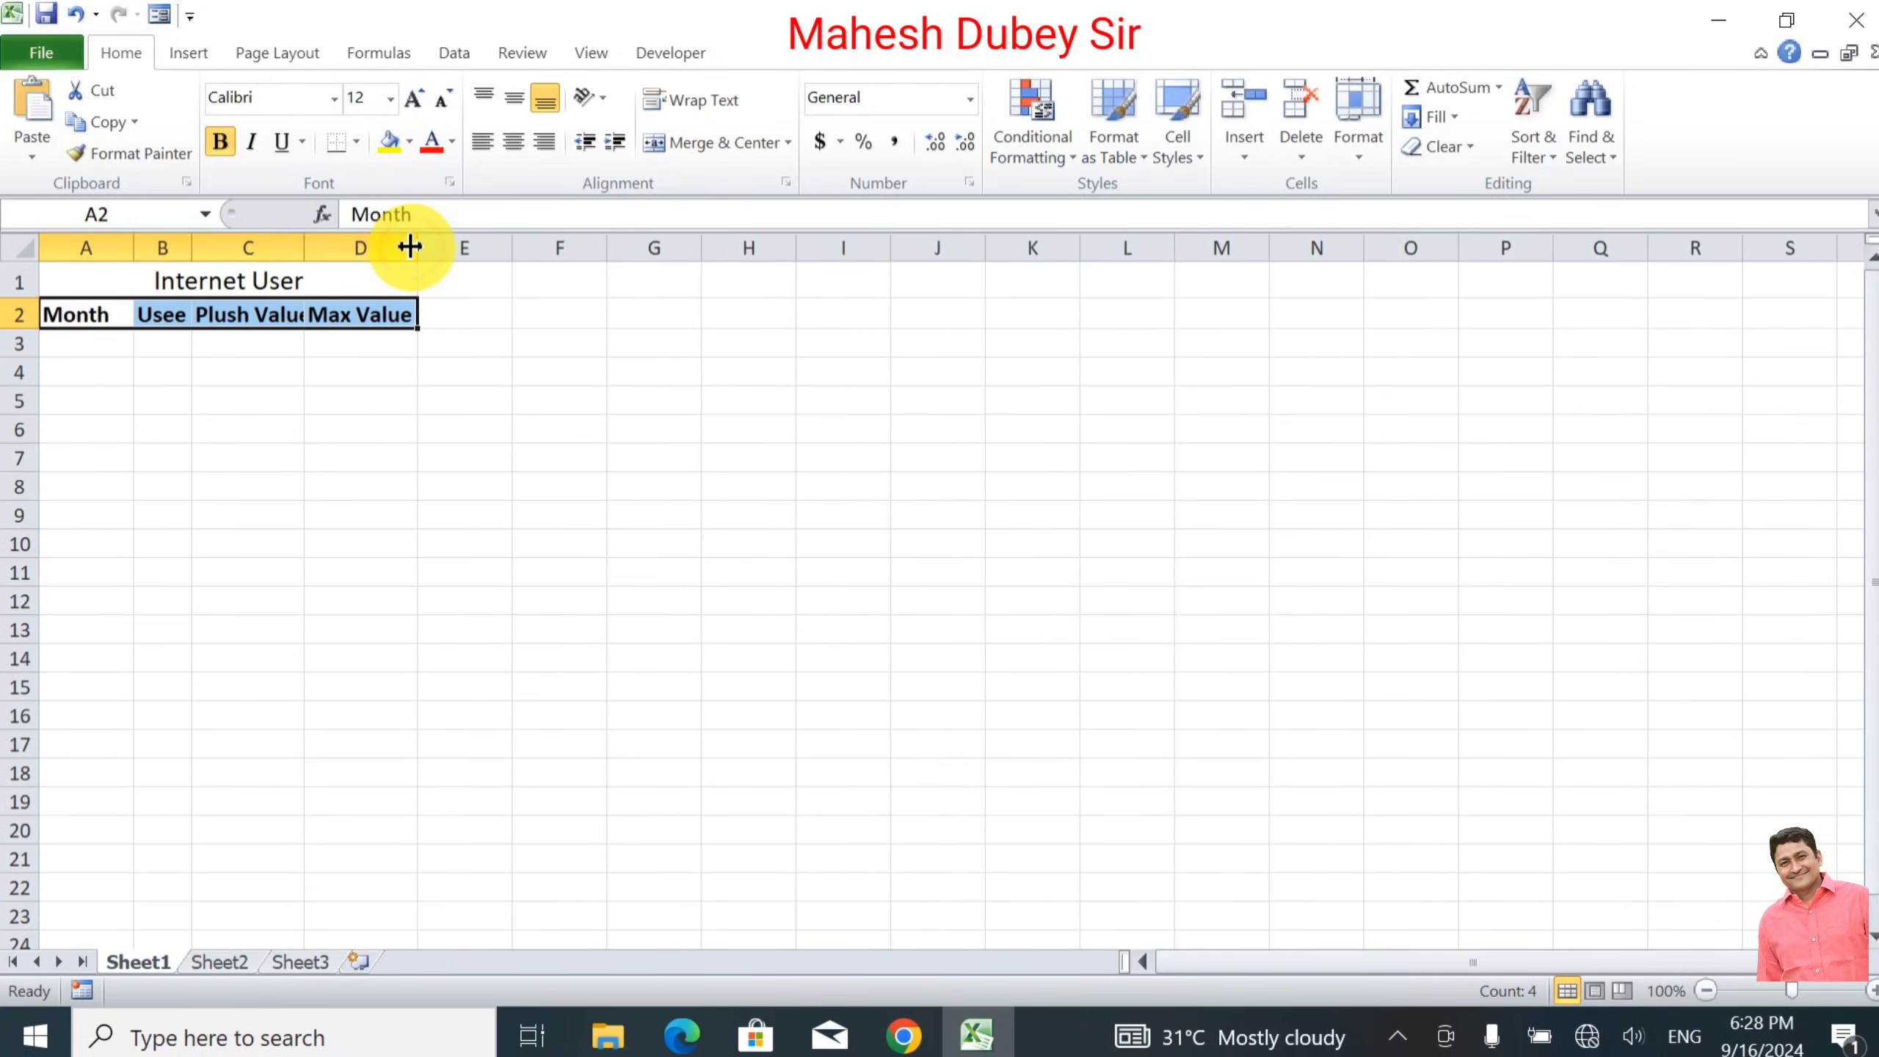
double_click(304, 256)
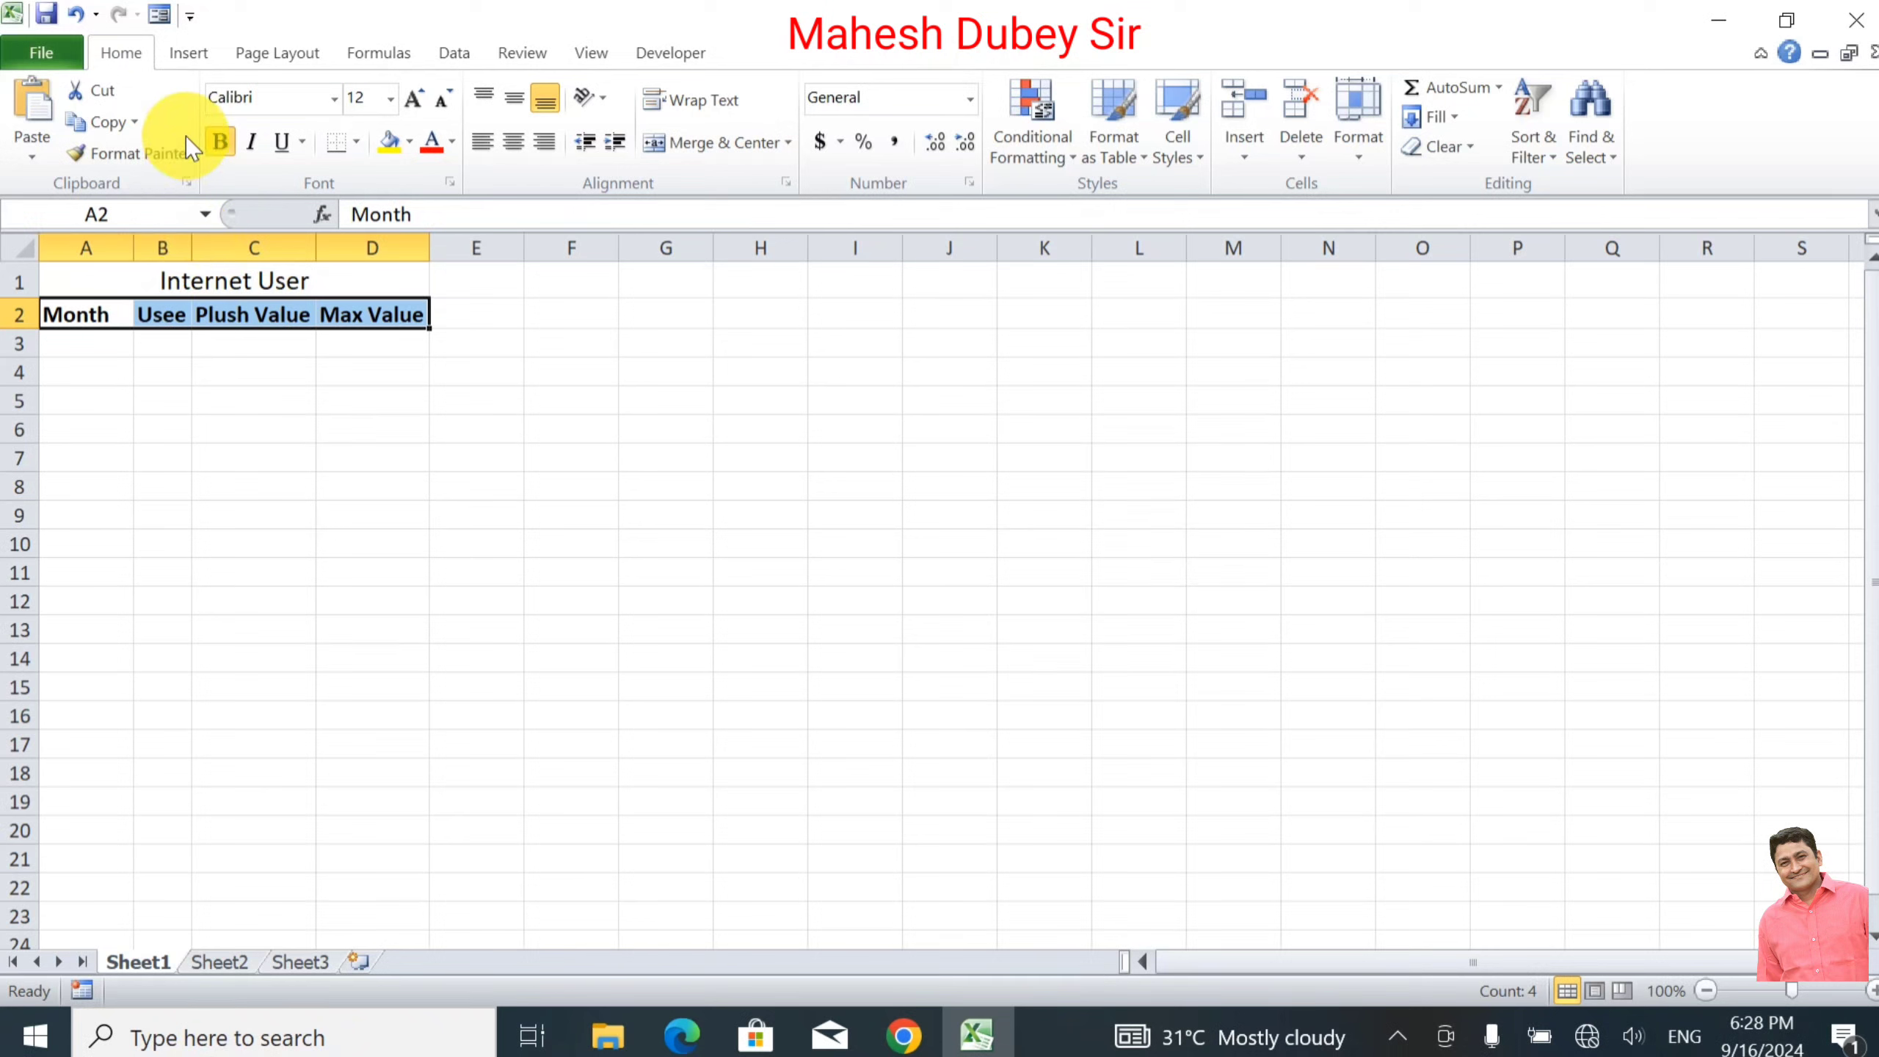
Step: Apply All Borders to the table range A2:D7
mouse_move(67, 315)
left_mouse_down()
mouse_move(352, 437)
mouse_move(366, 508)
left_mouse_up()
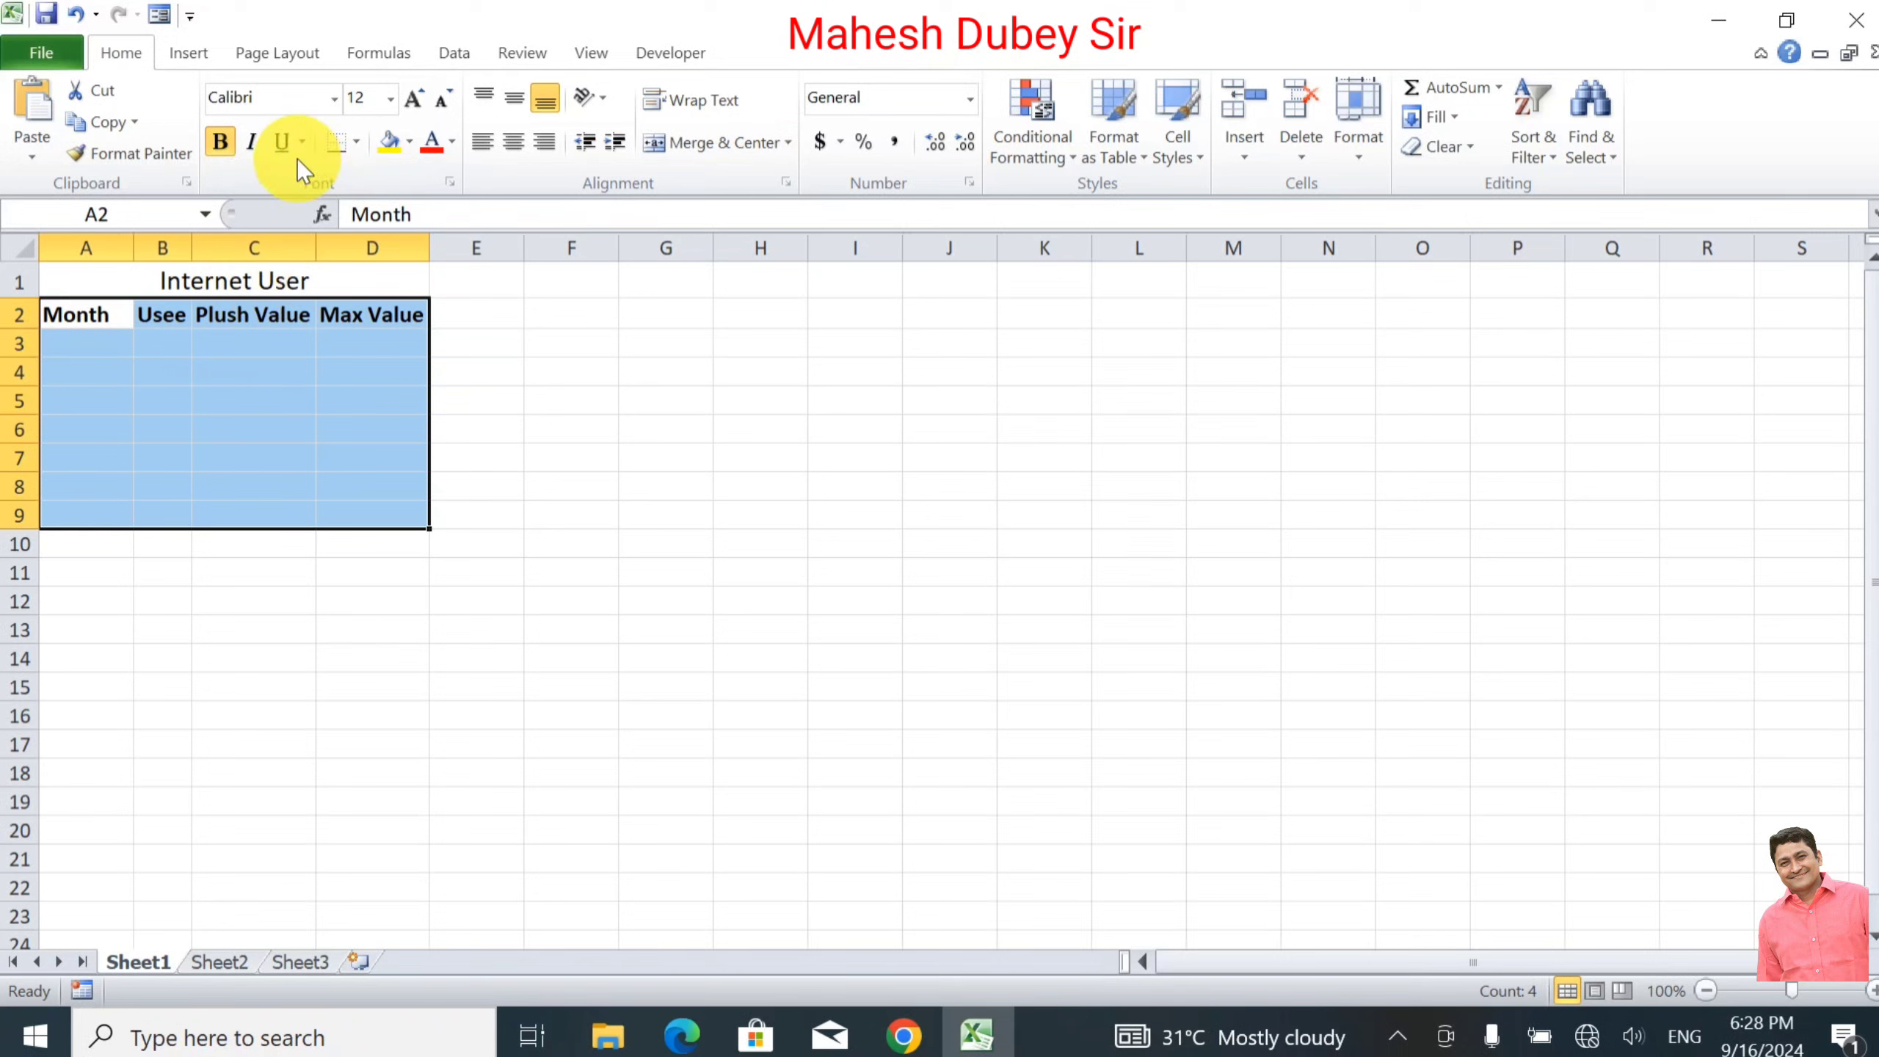
left_click_drag(118, 315, 381, 451)
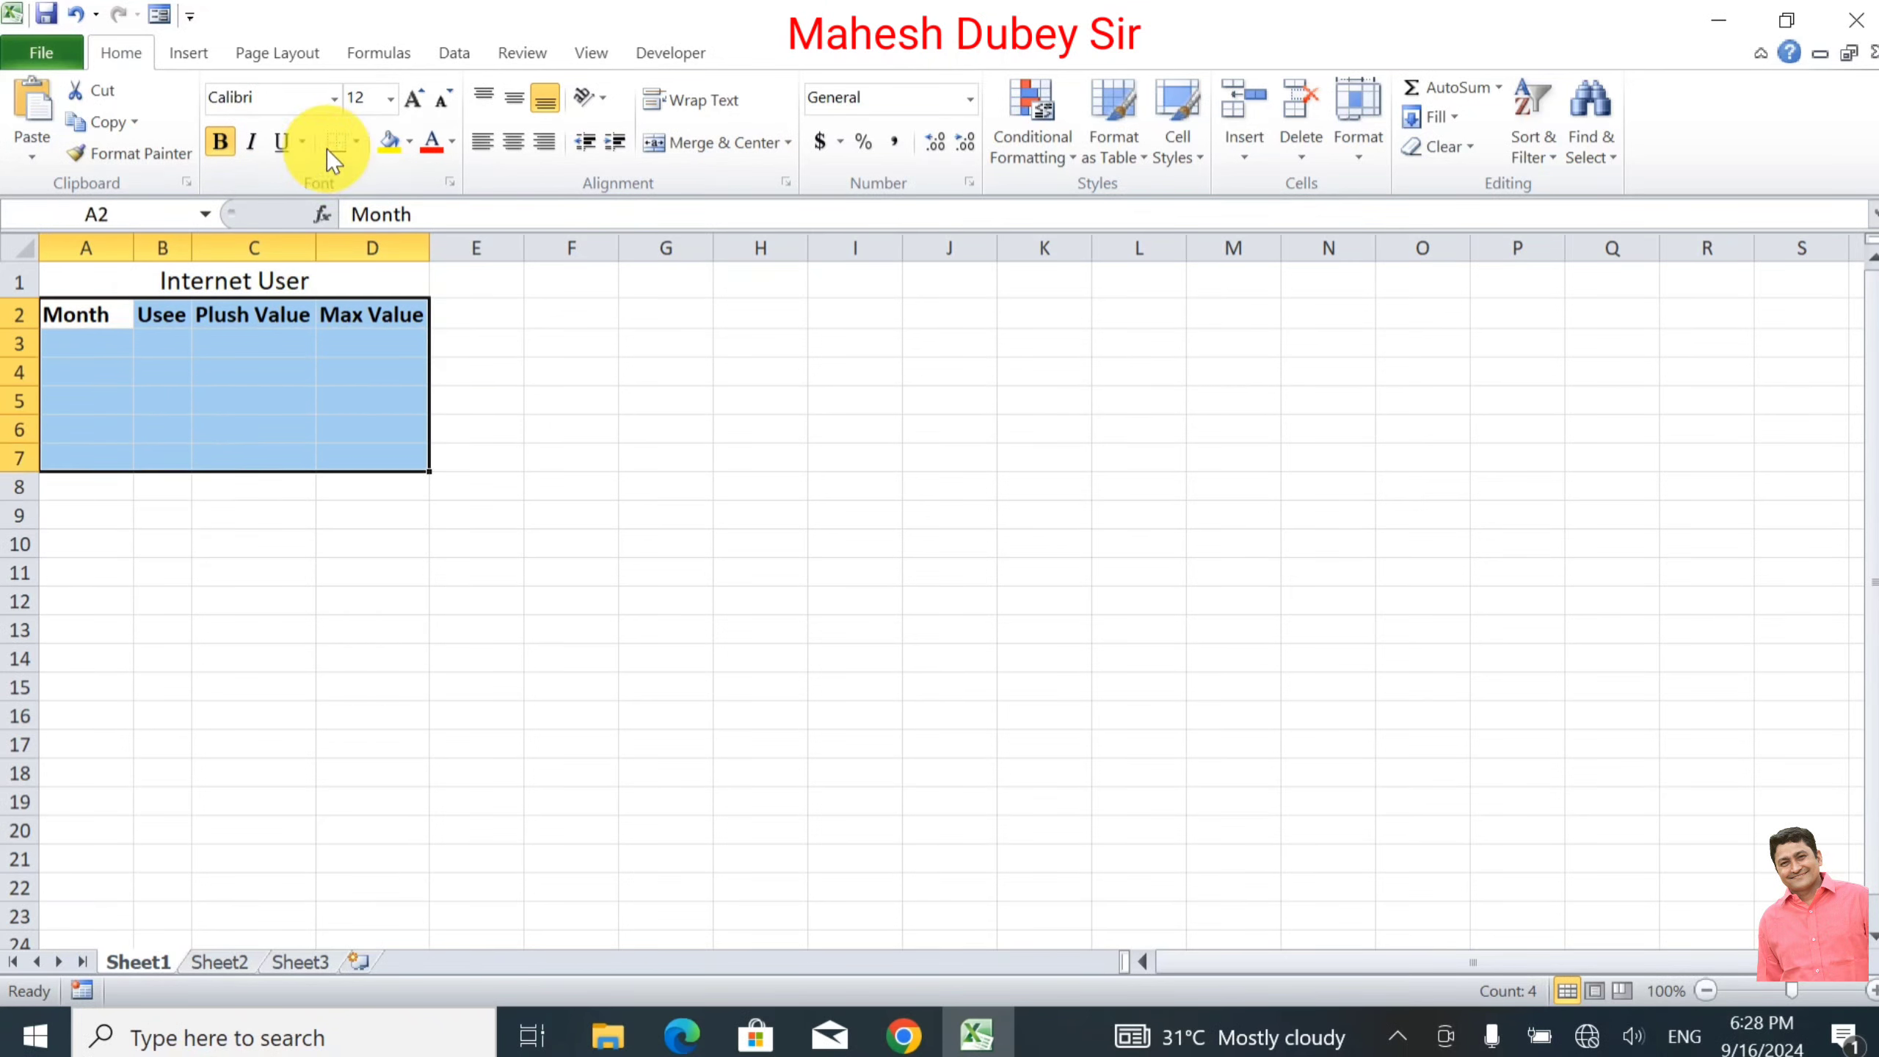
left_click(355, 143)
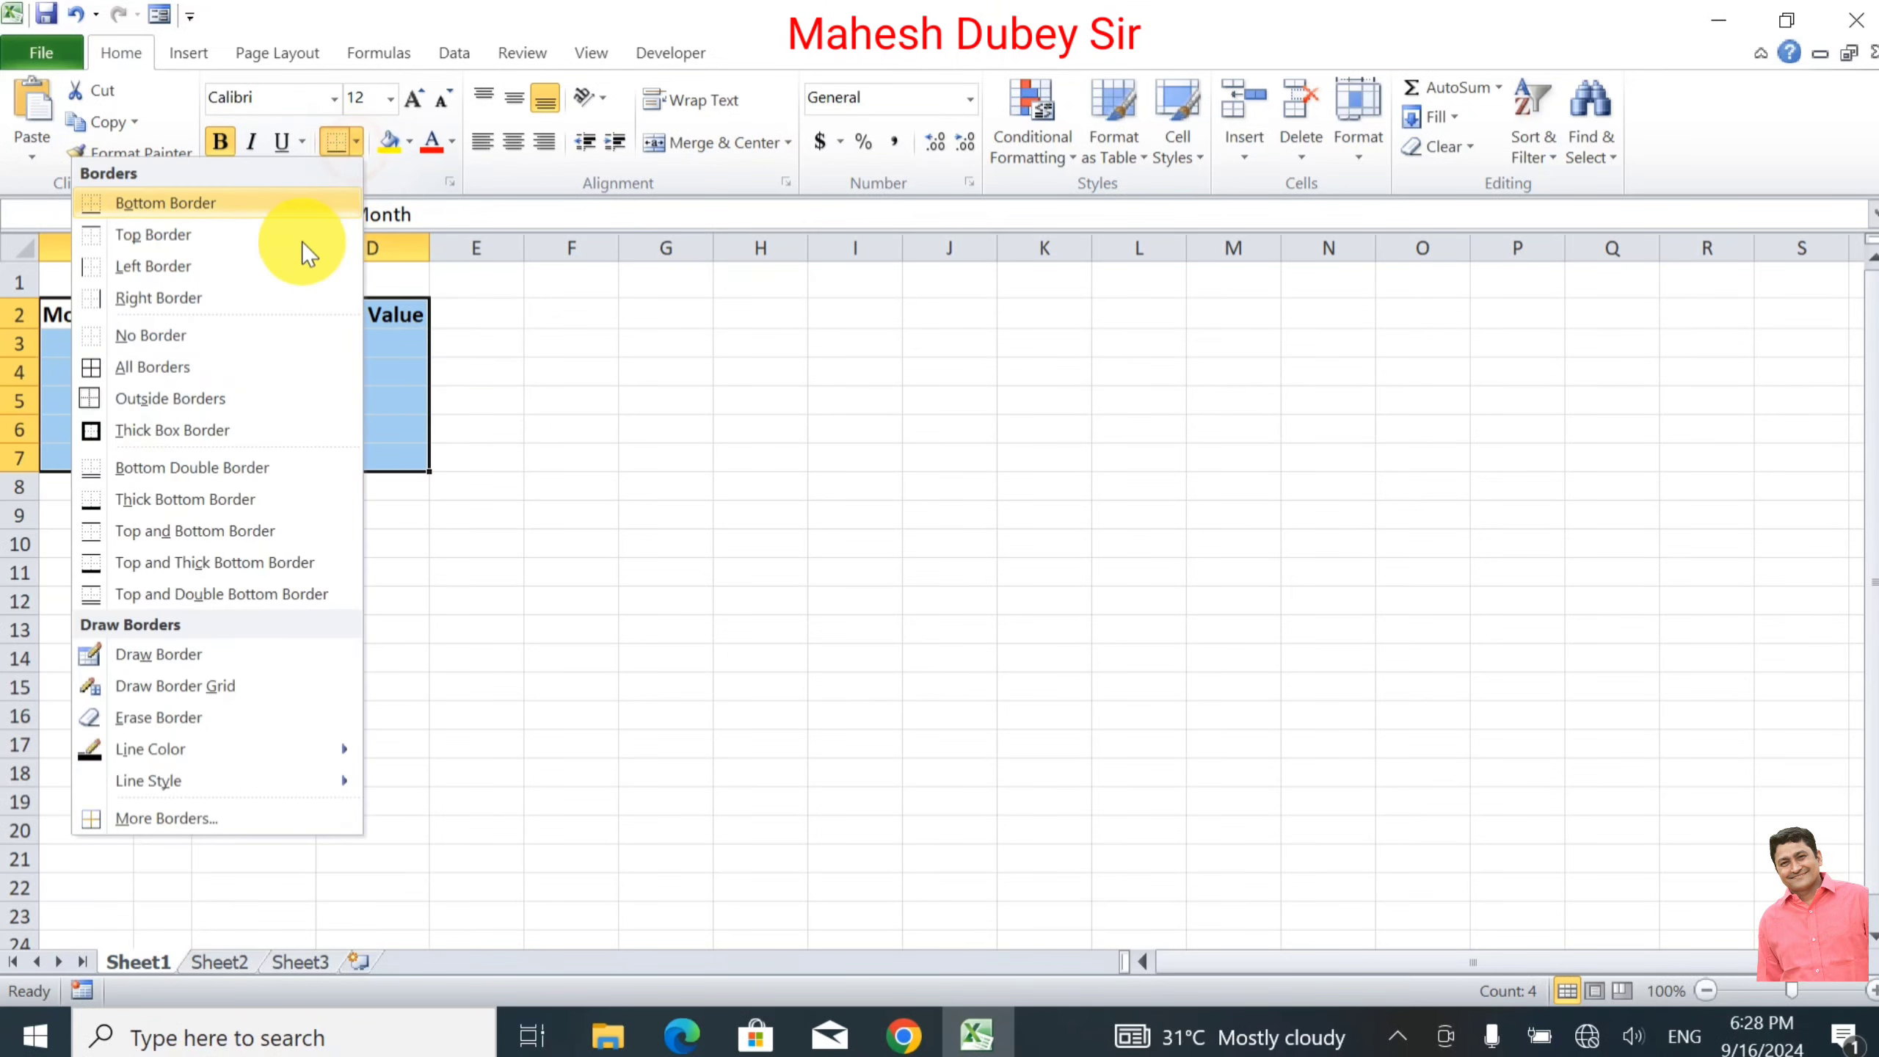
left_click(215, 359)
left_click(87, 342)
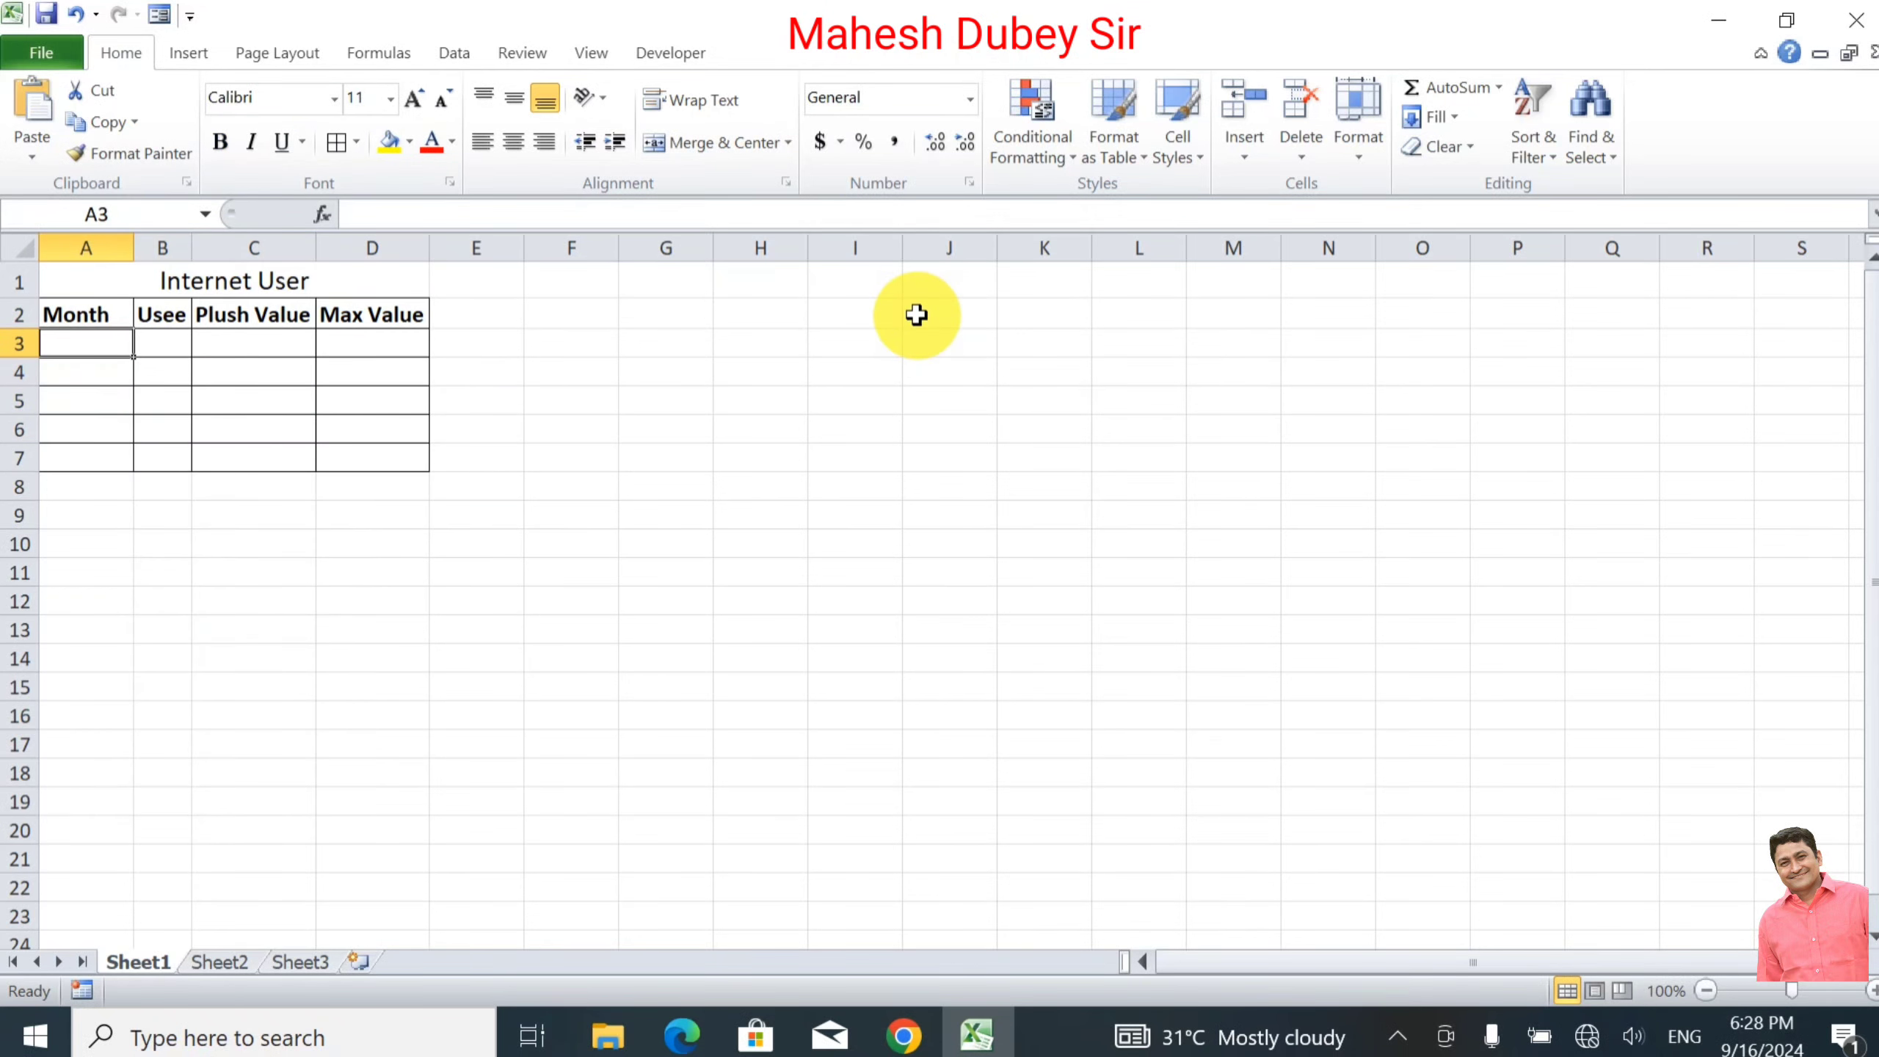
Step: Fill A3:A7 with the months Jan to May using the fill handle
type("Jan")
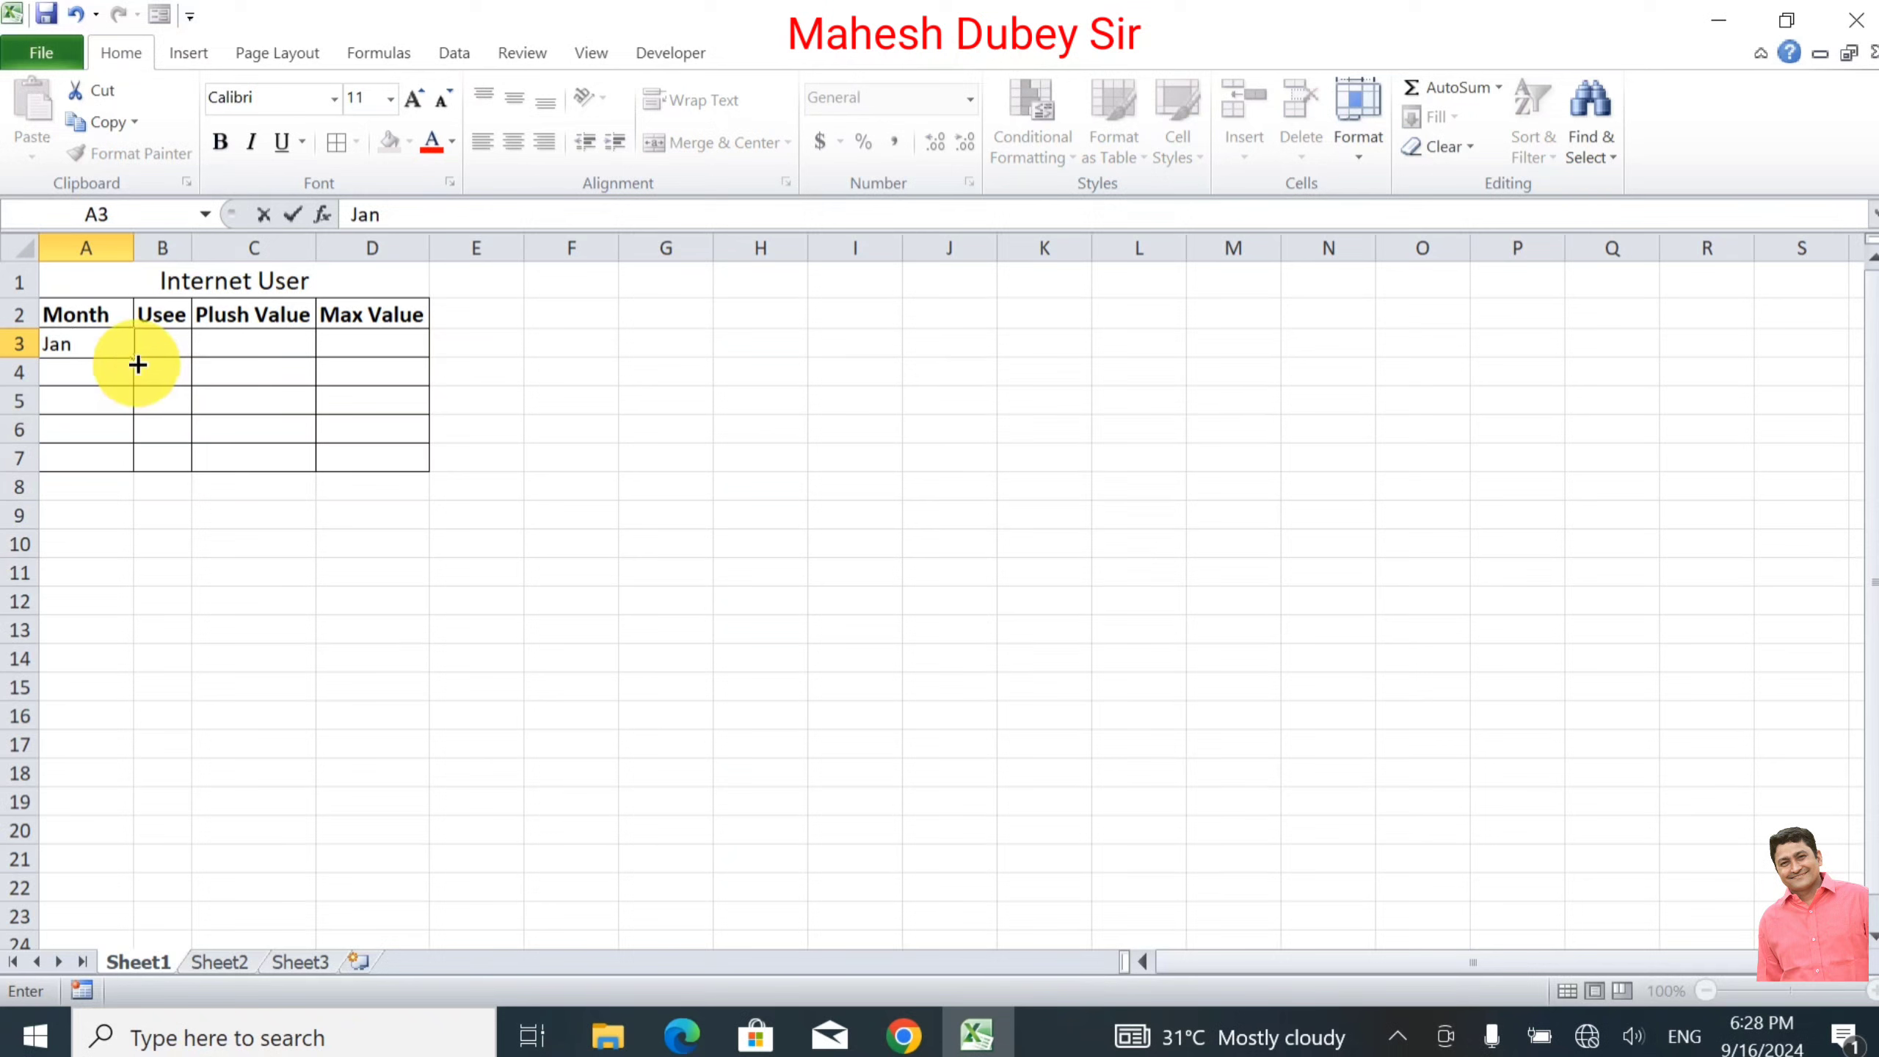
left_click_drag(133, 357, 134, 470)
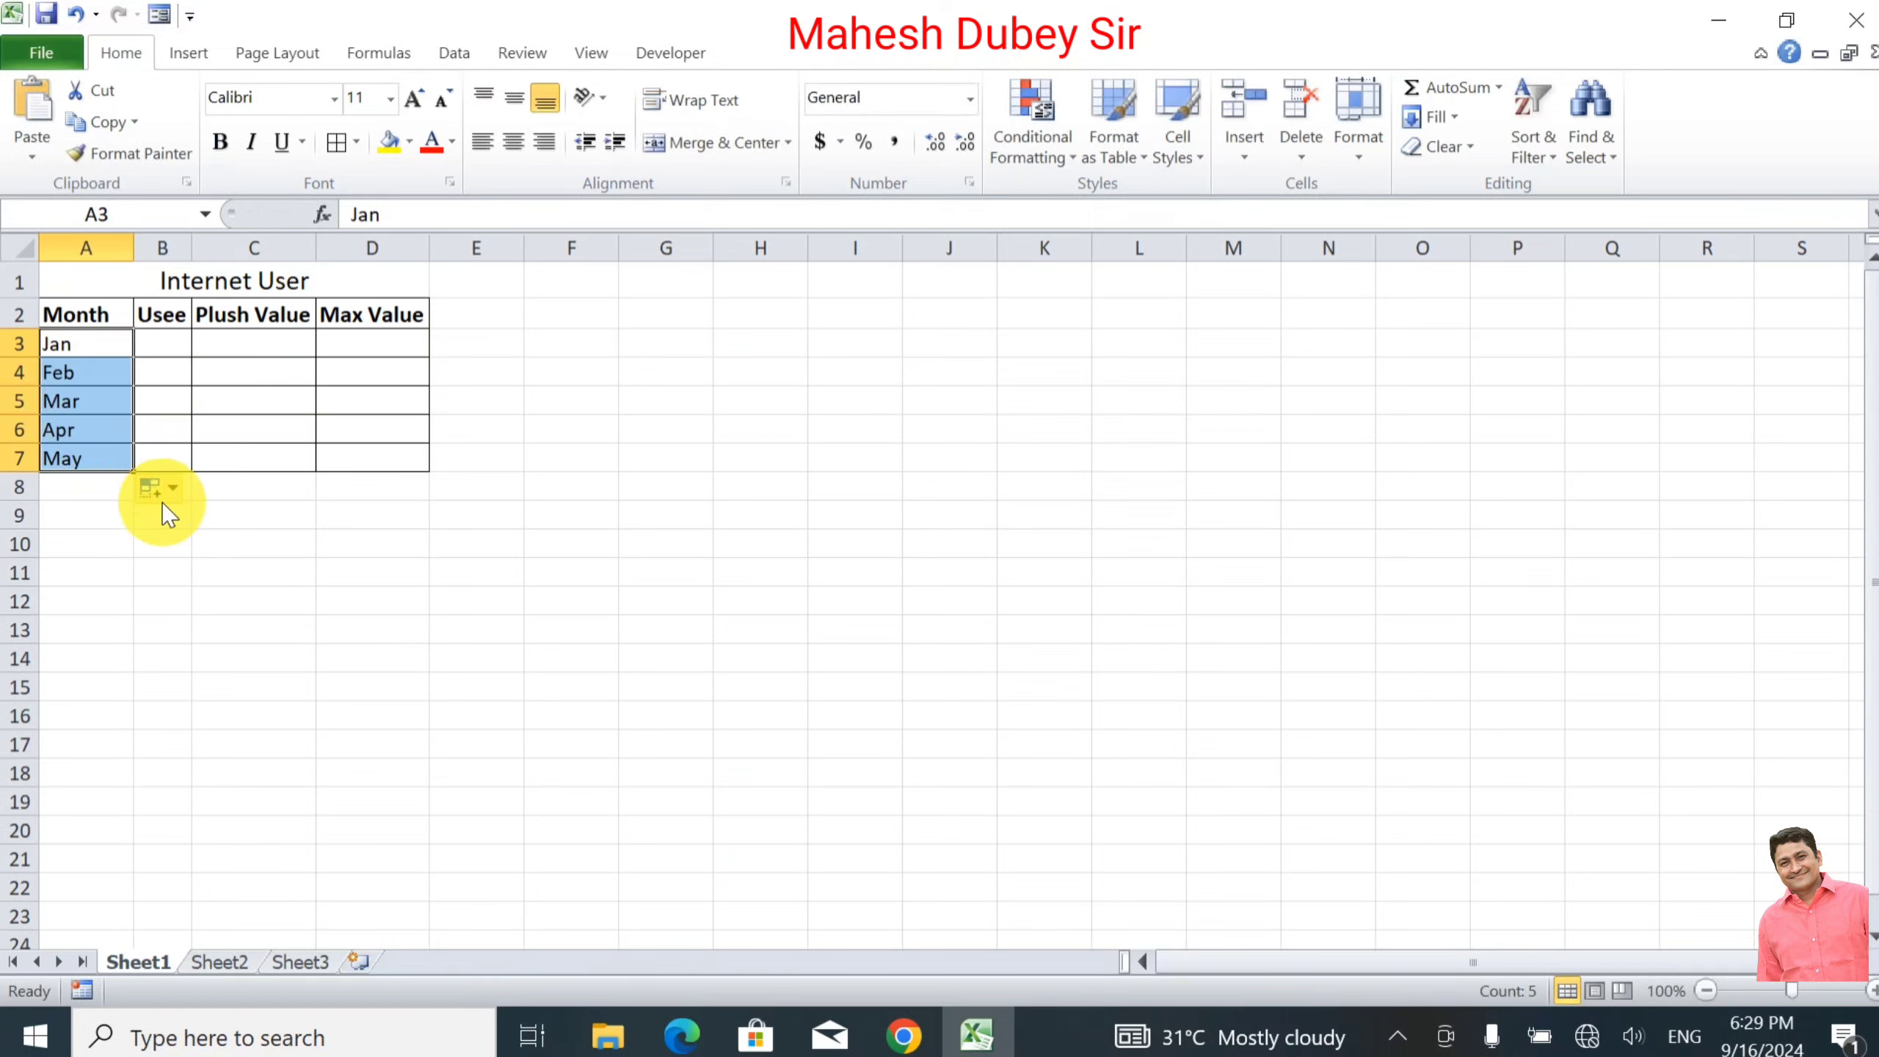
left_click(163, 343)
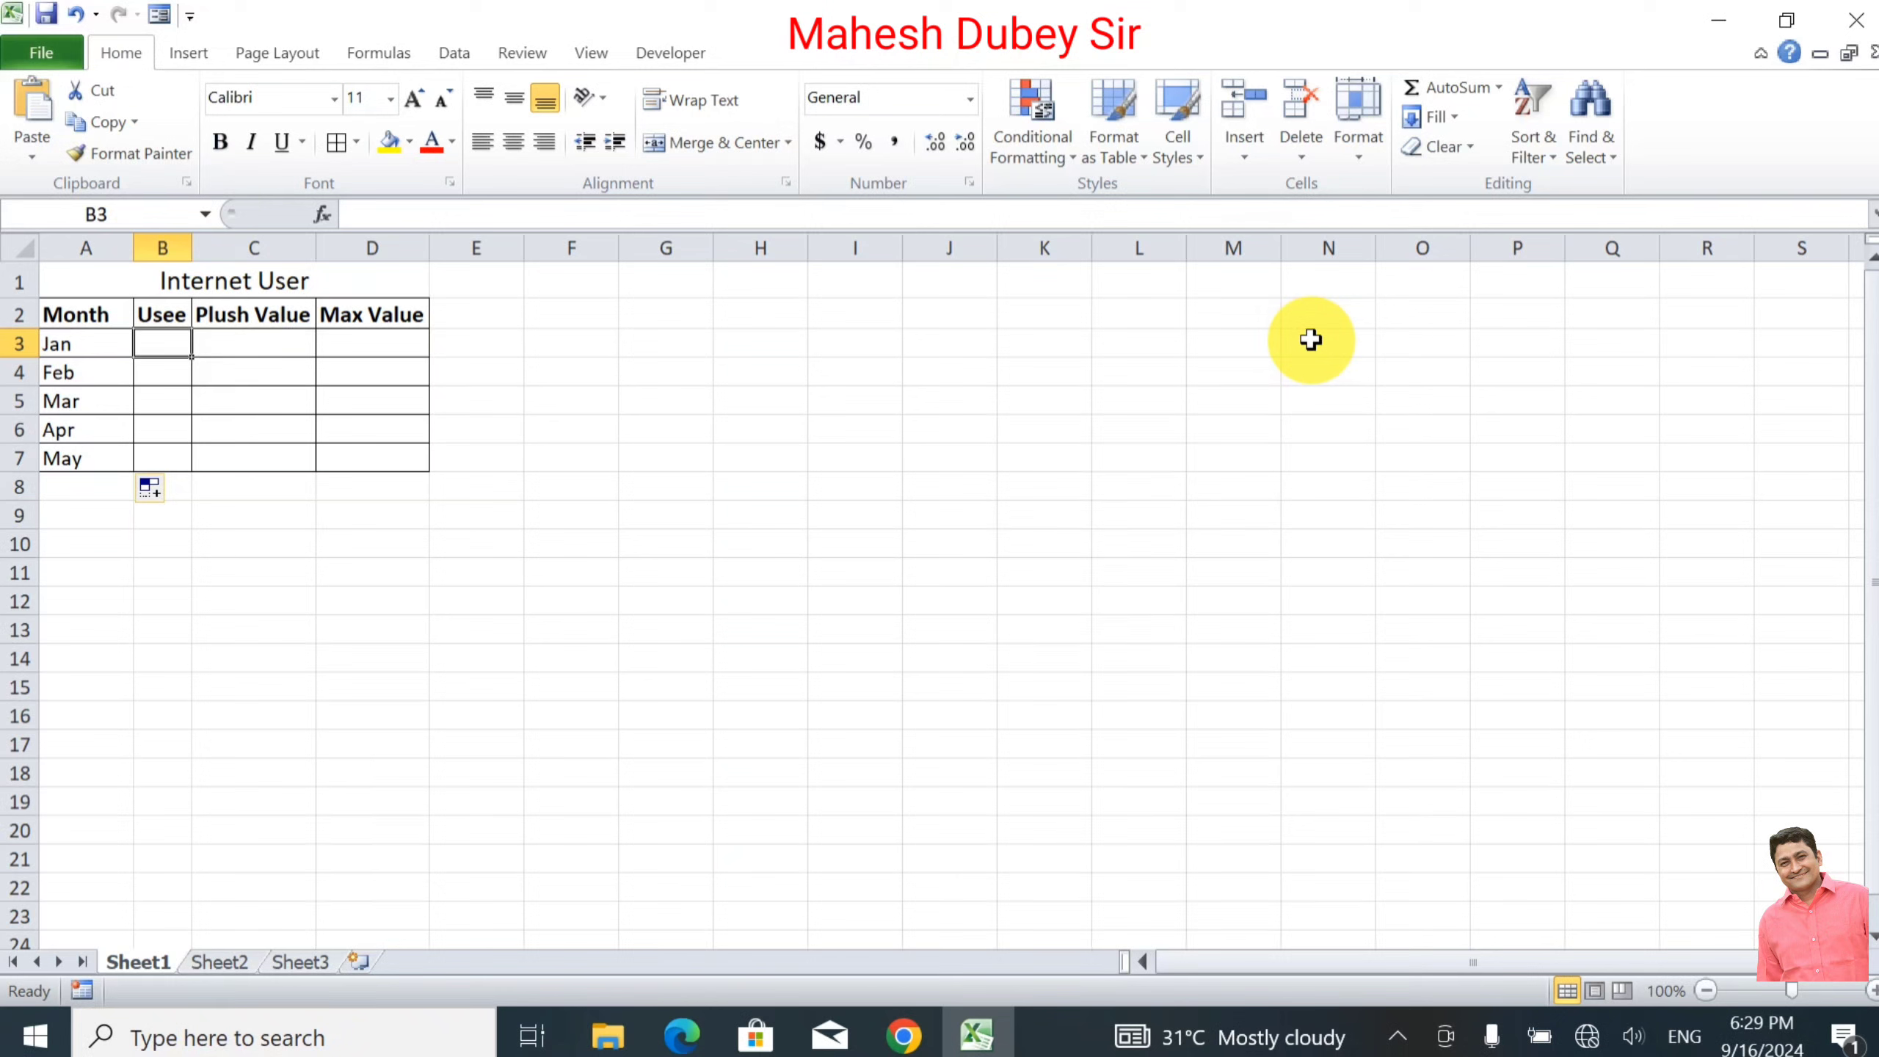
Step: Enter Usee values 70%, 80%, 20%, 90% and 25% in B3:B7
type("70")
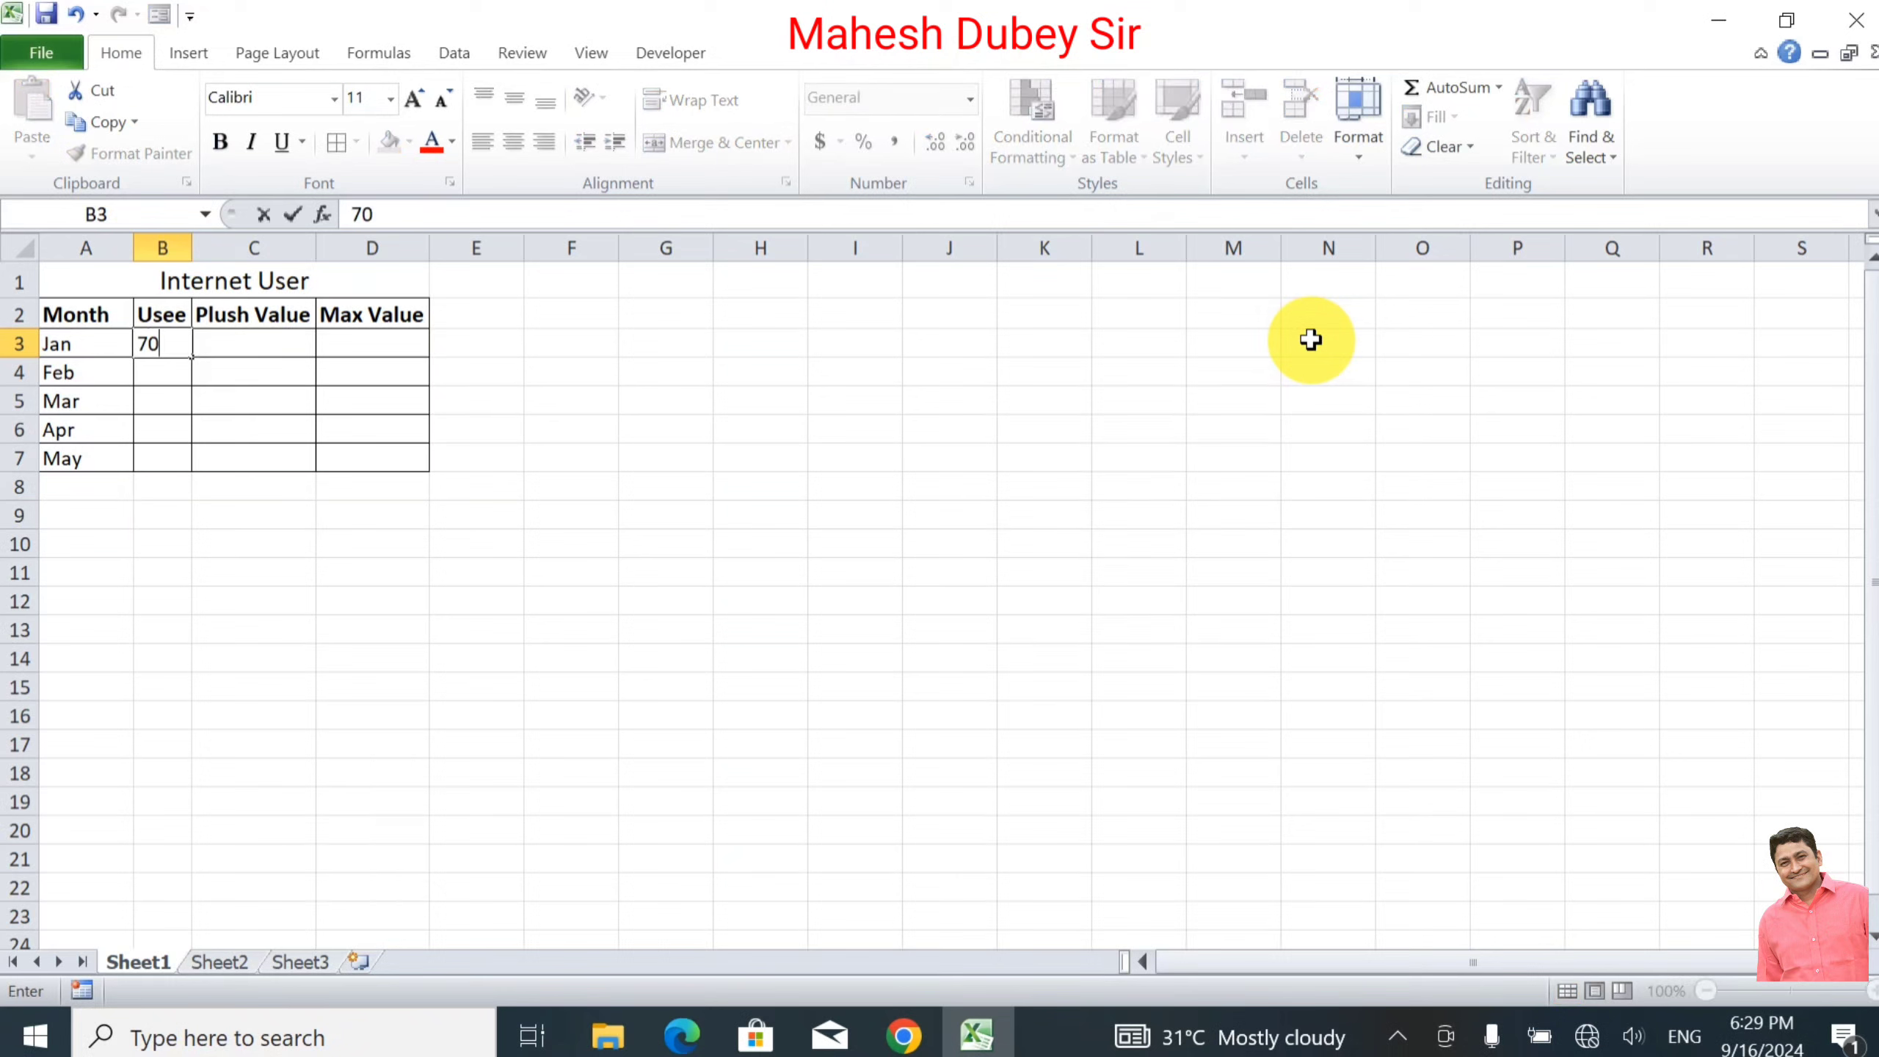
type("%")
key("Return")
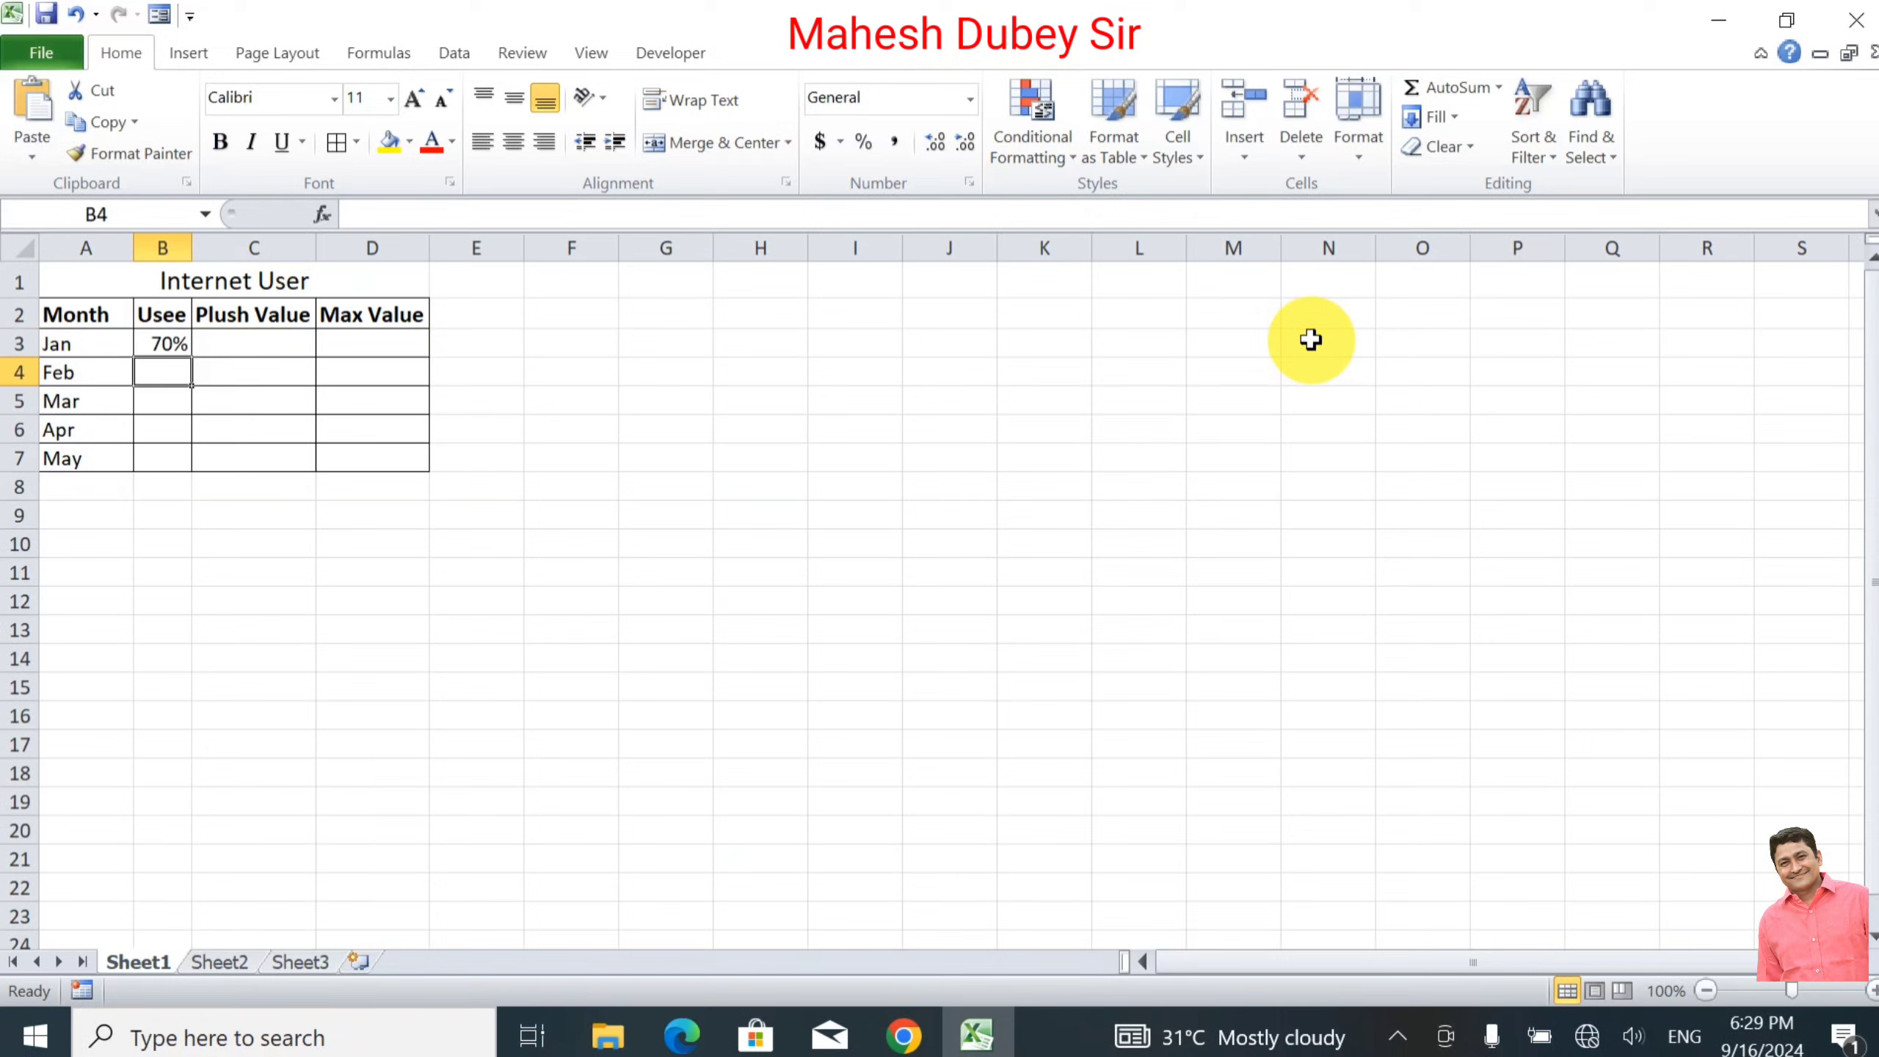
type("80")
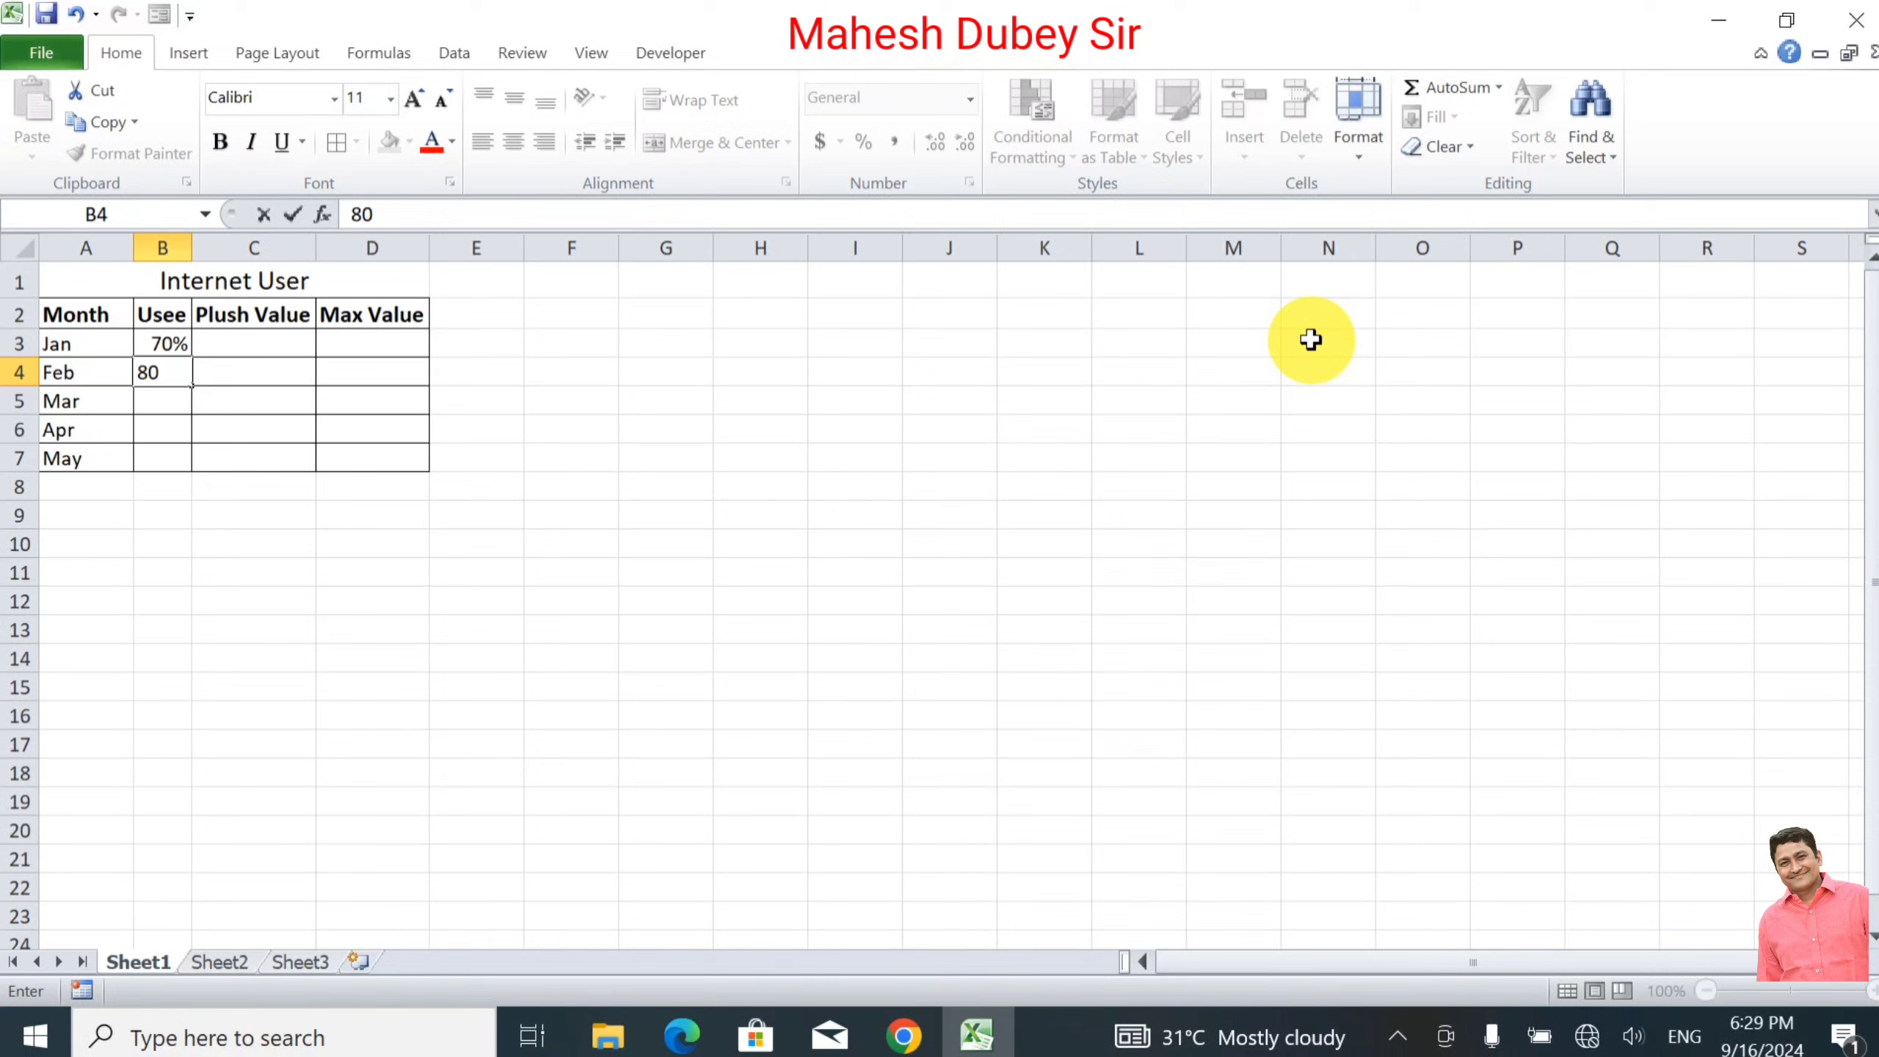
type("%")
key("Return")
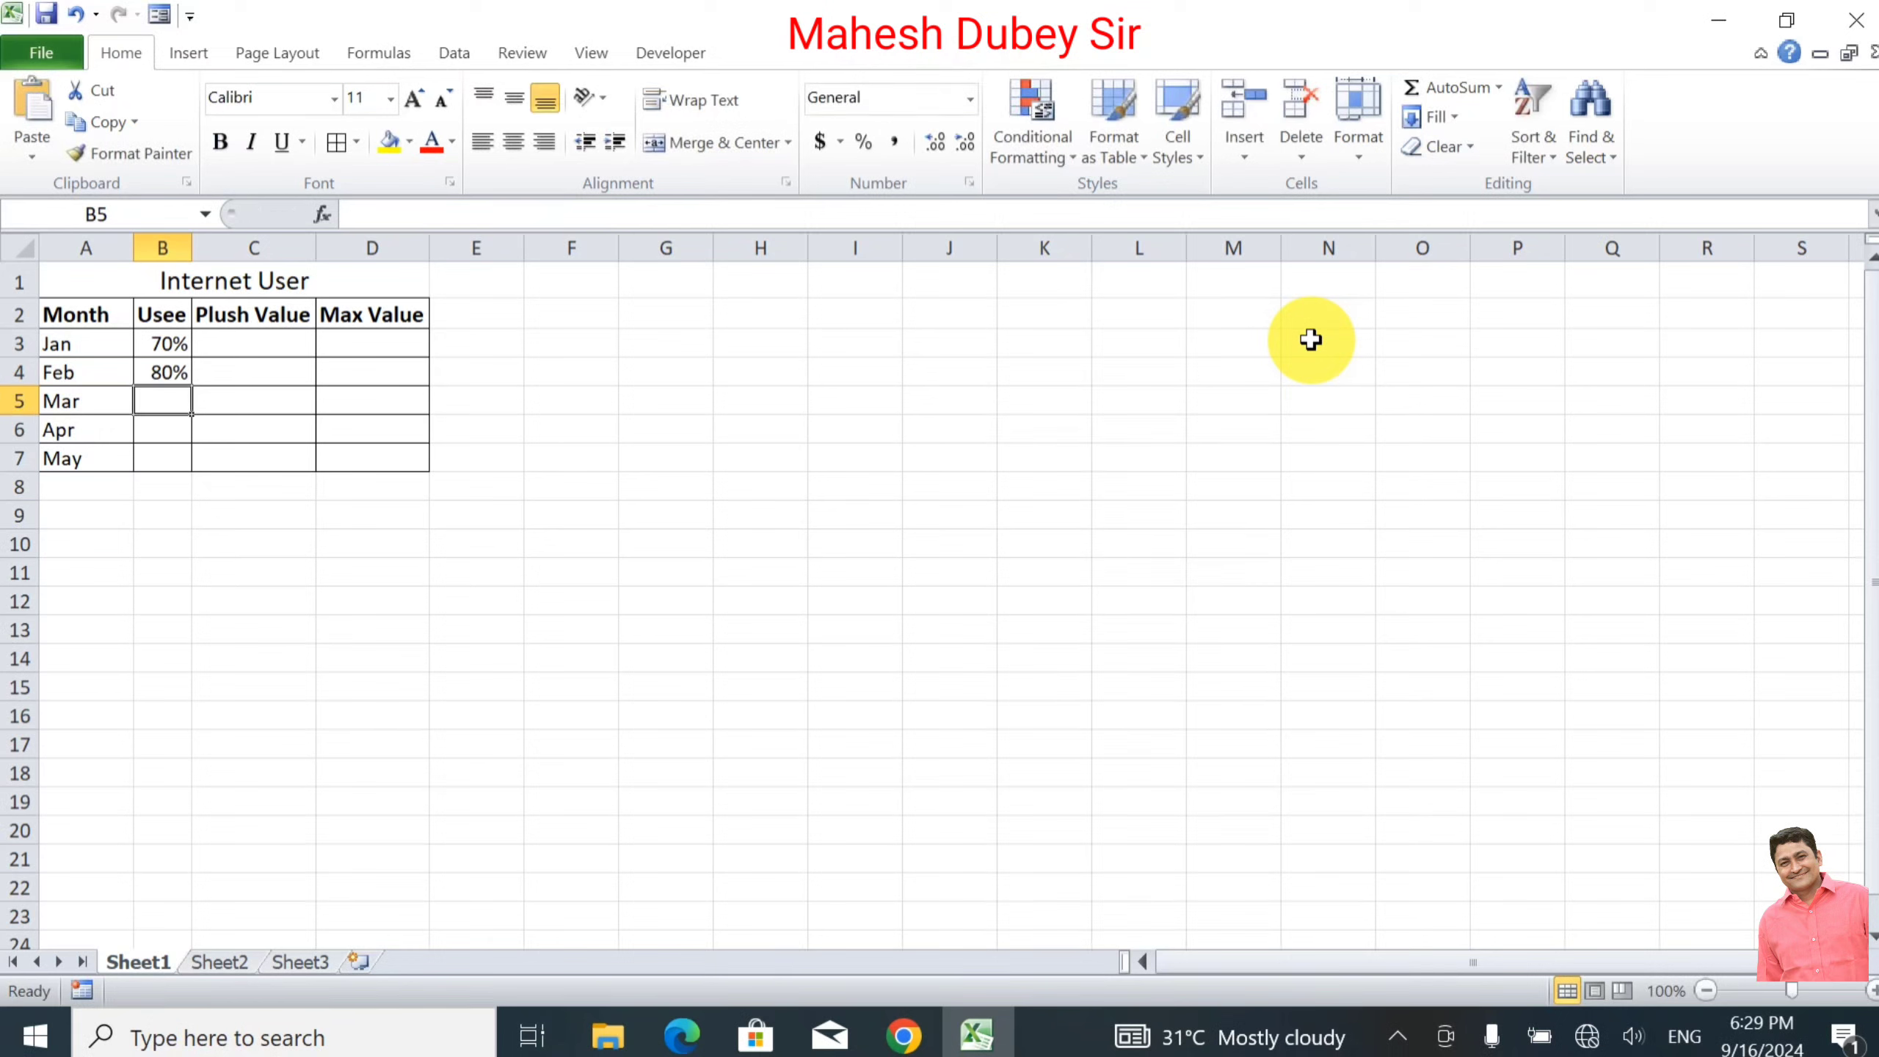
type("20")
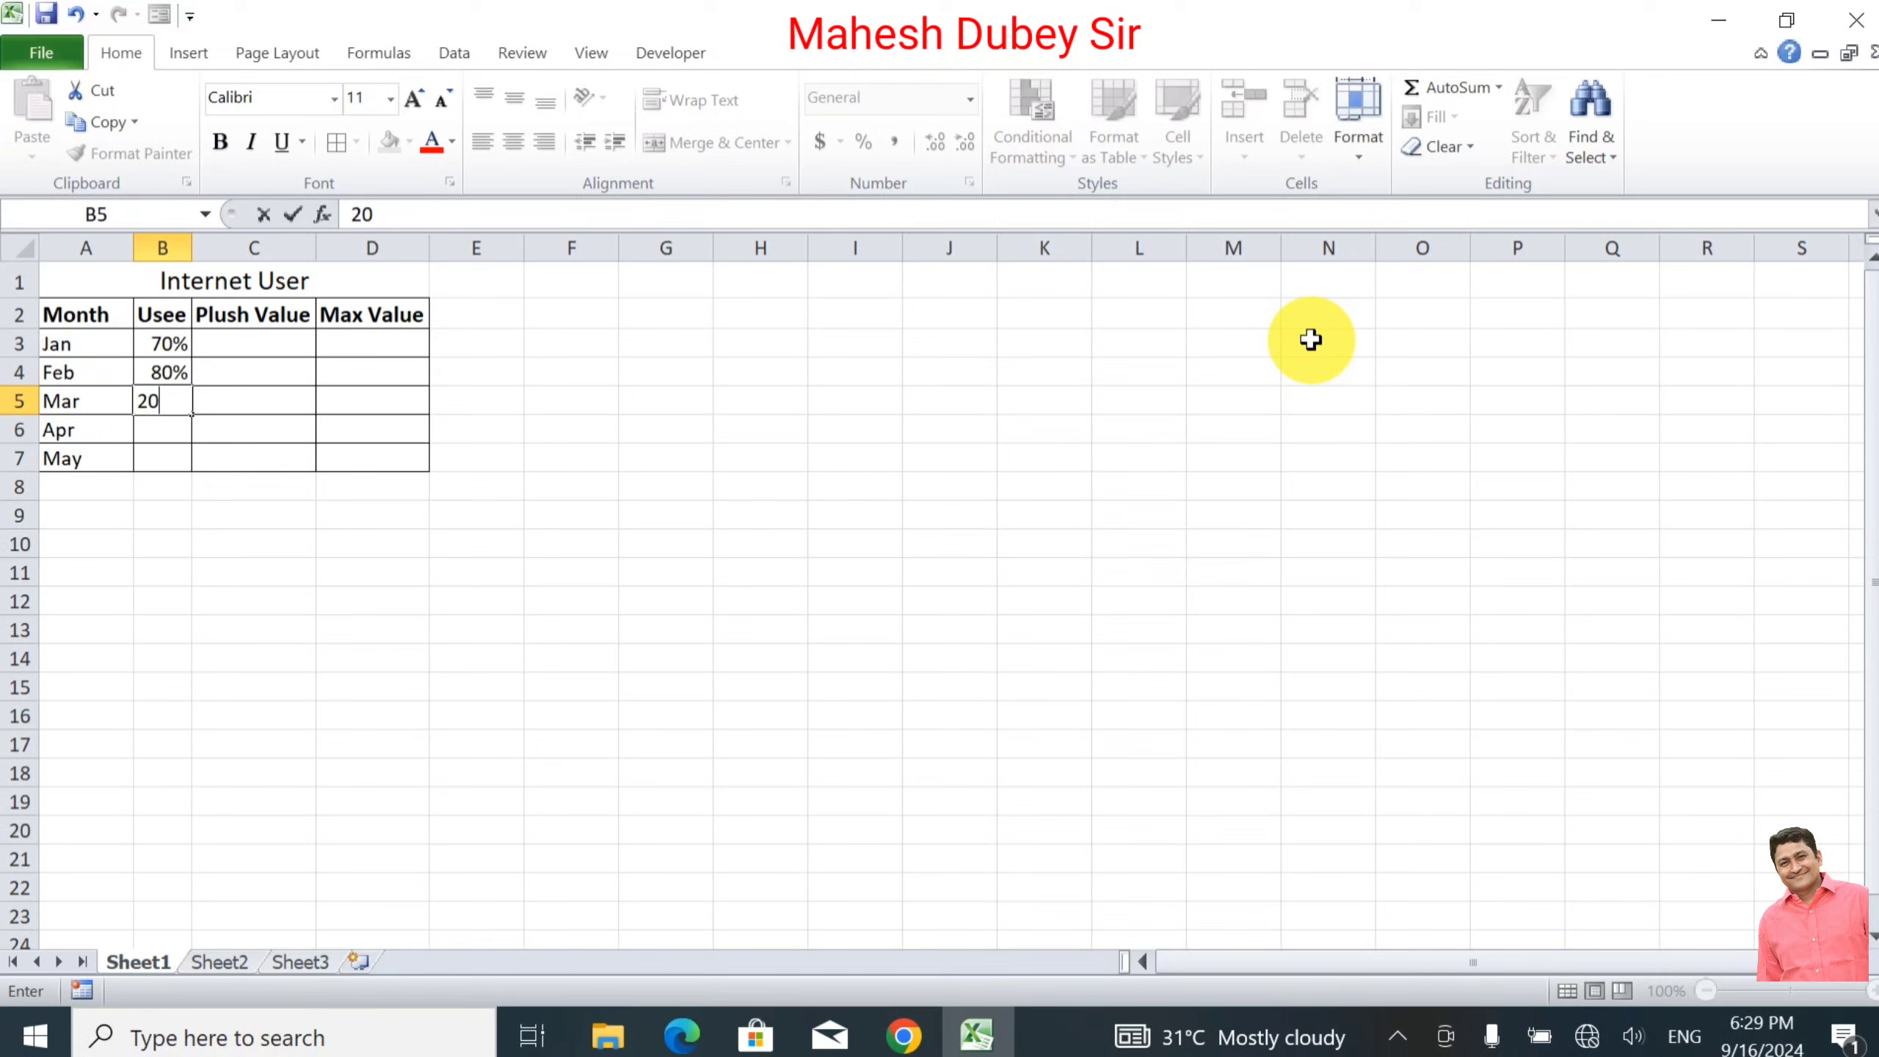
type("%")
key("Return")
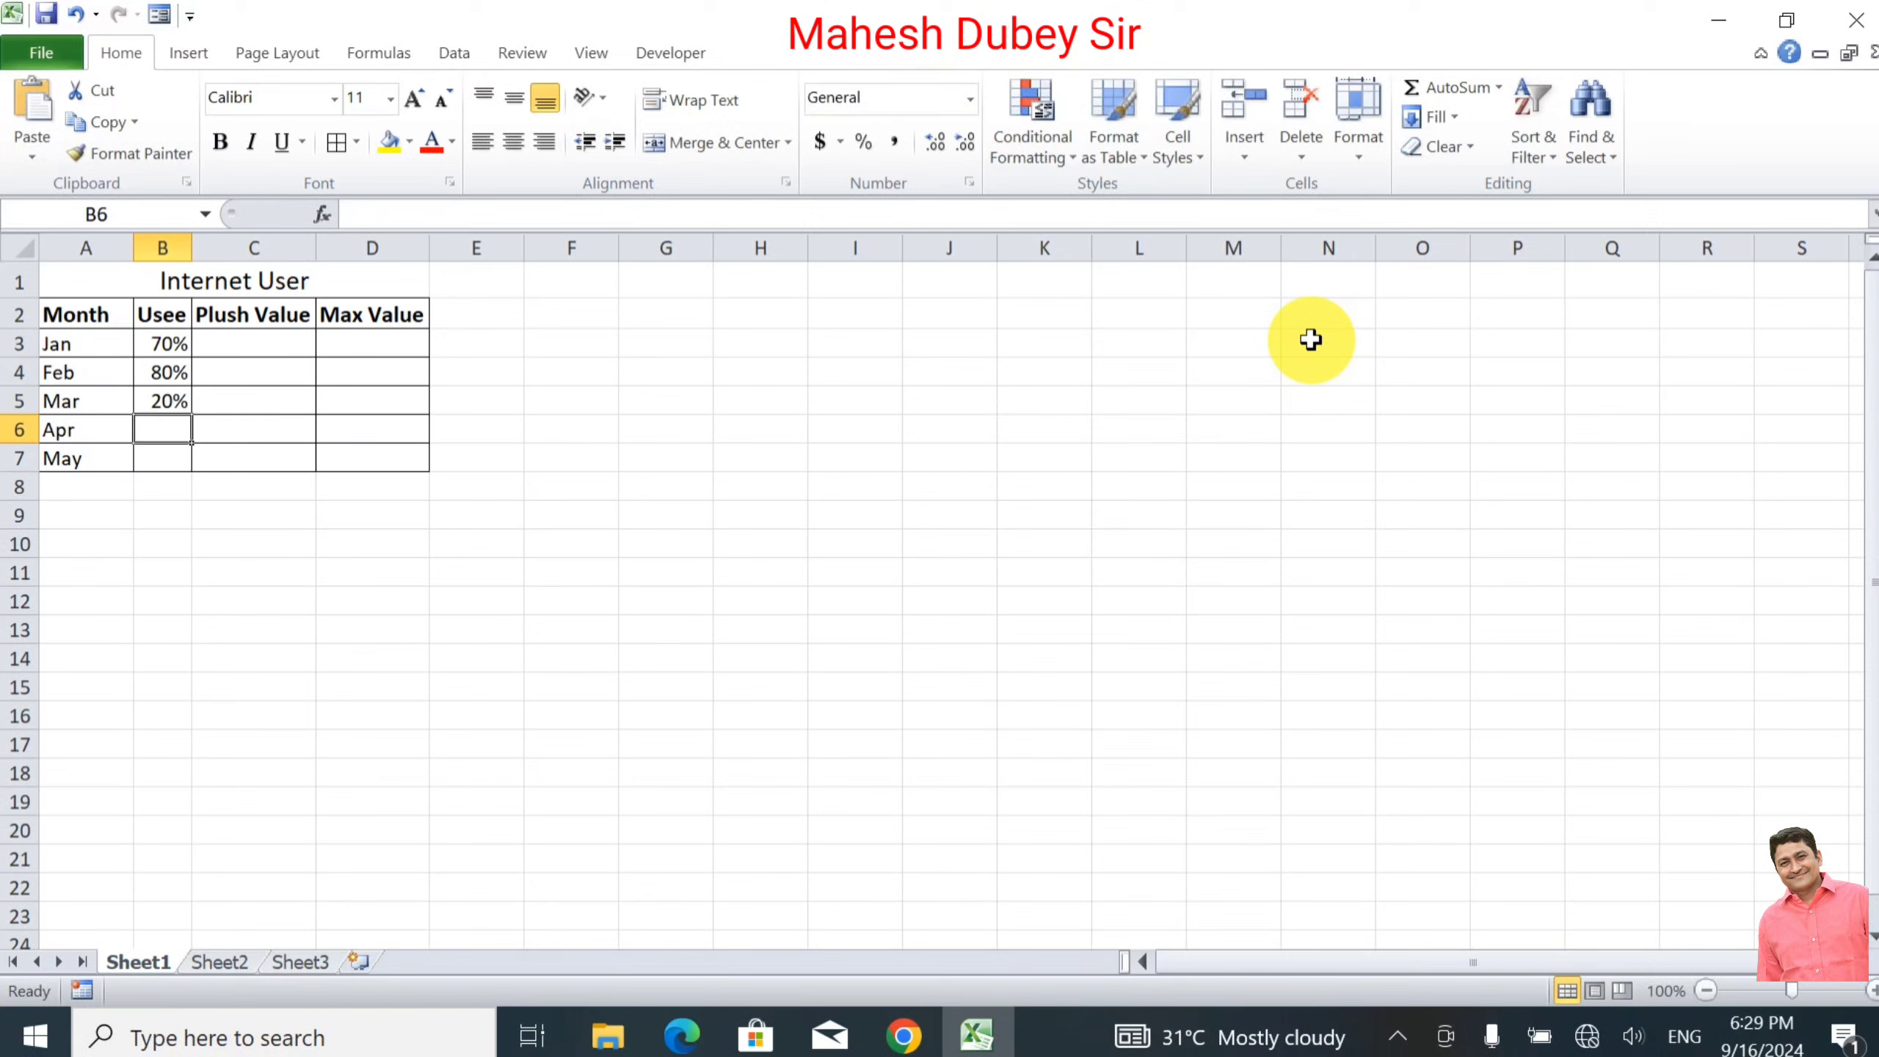
type("90")
key("Return")
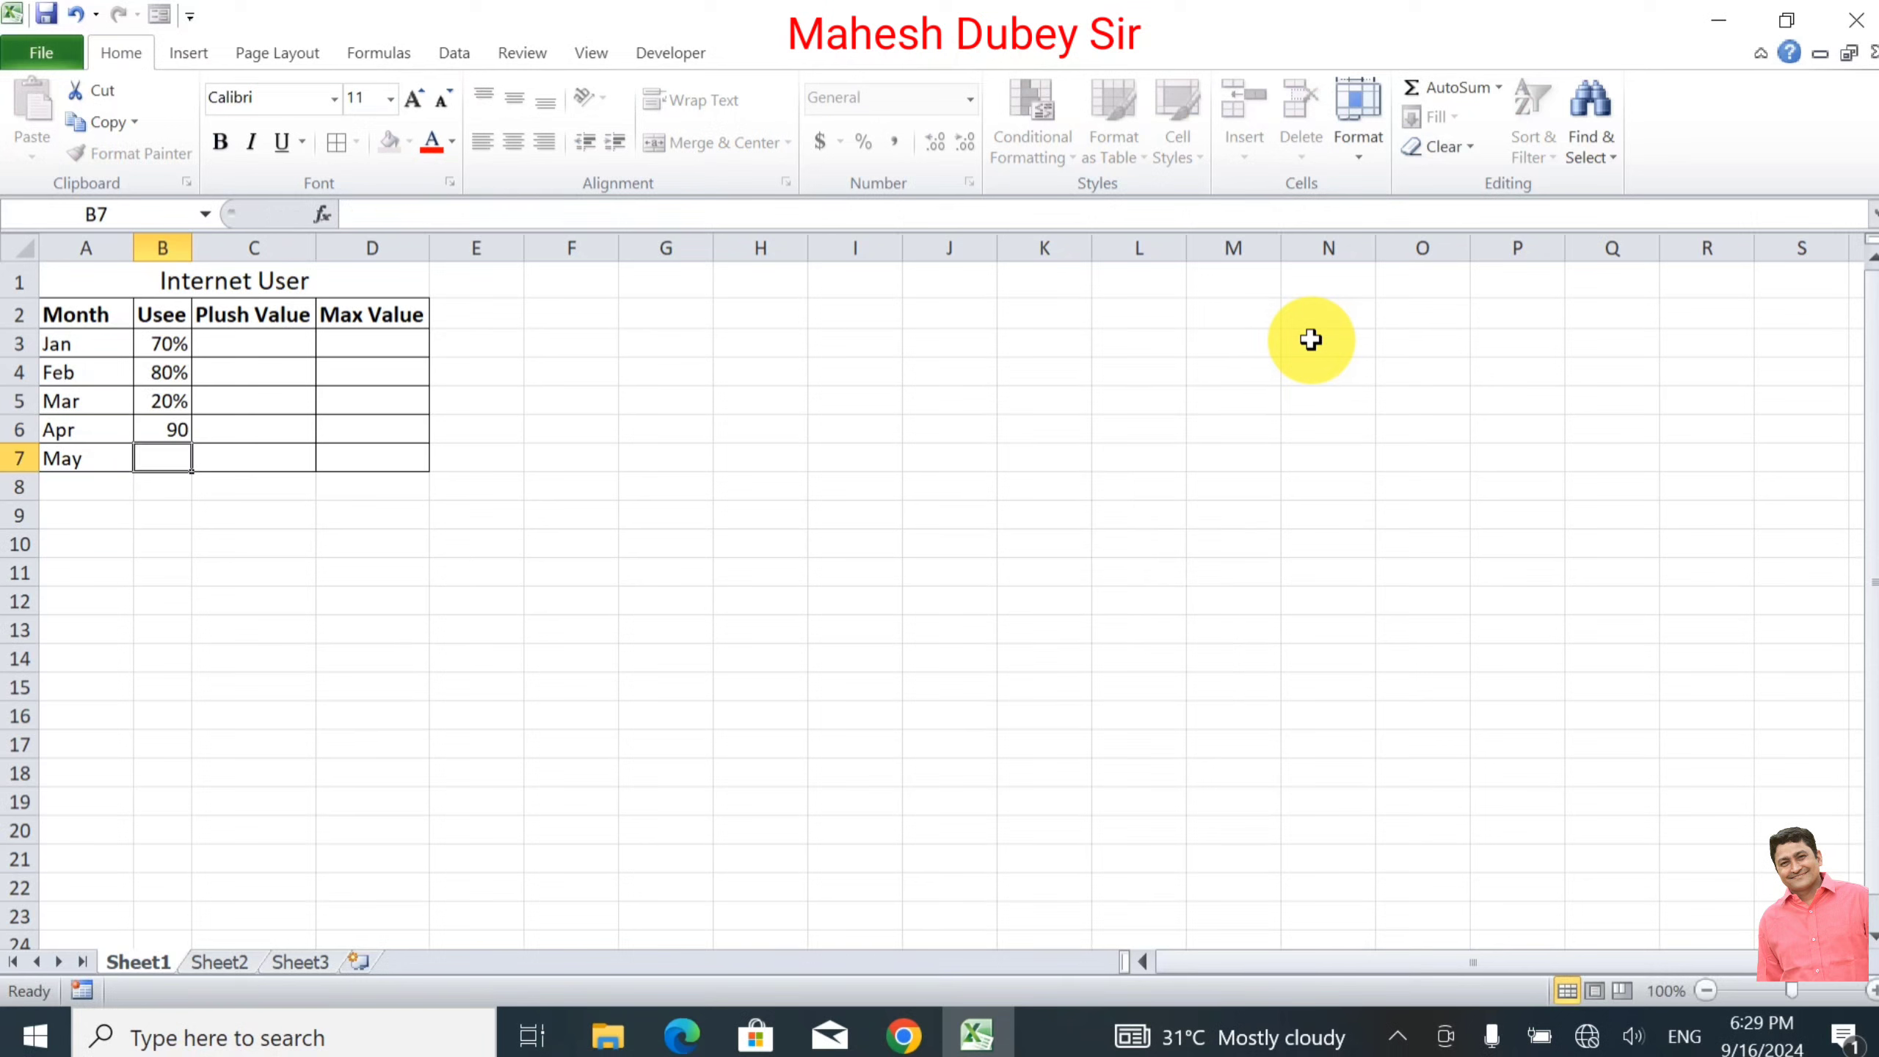
key("Up")
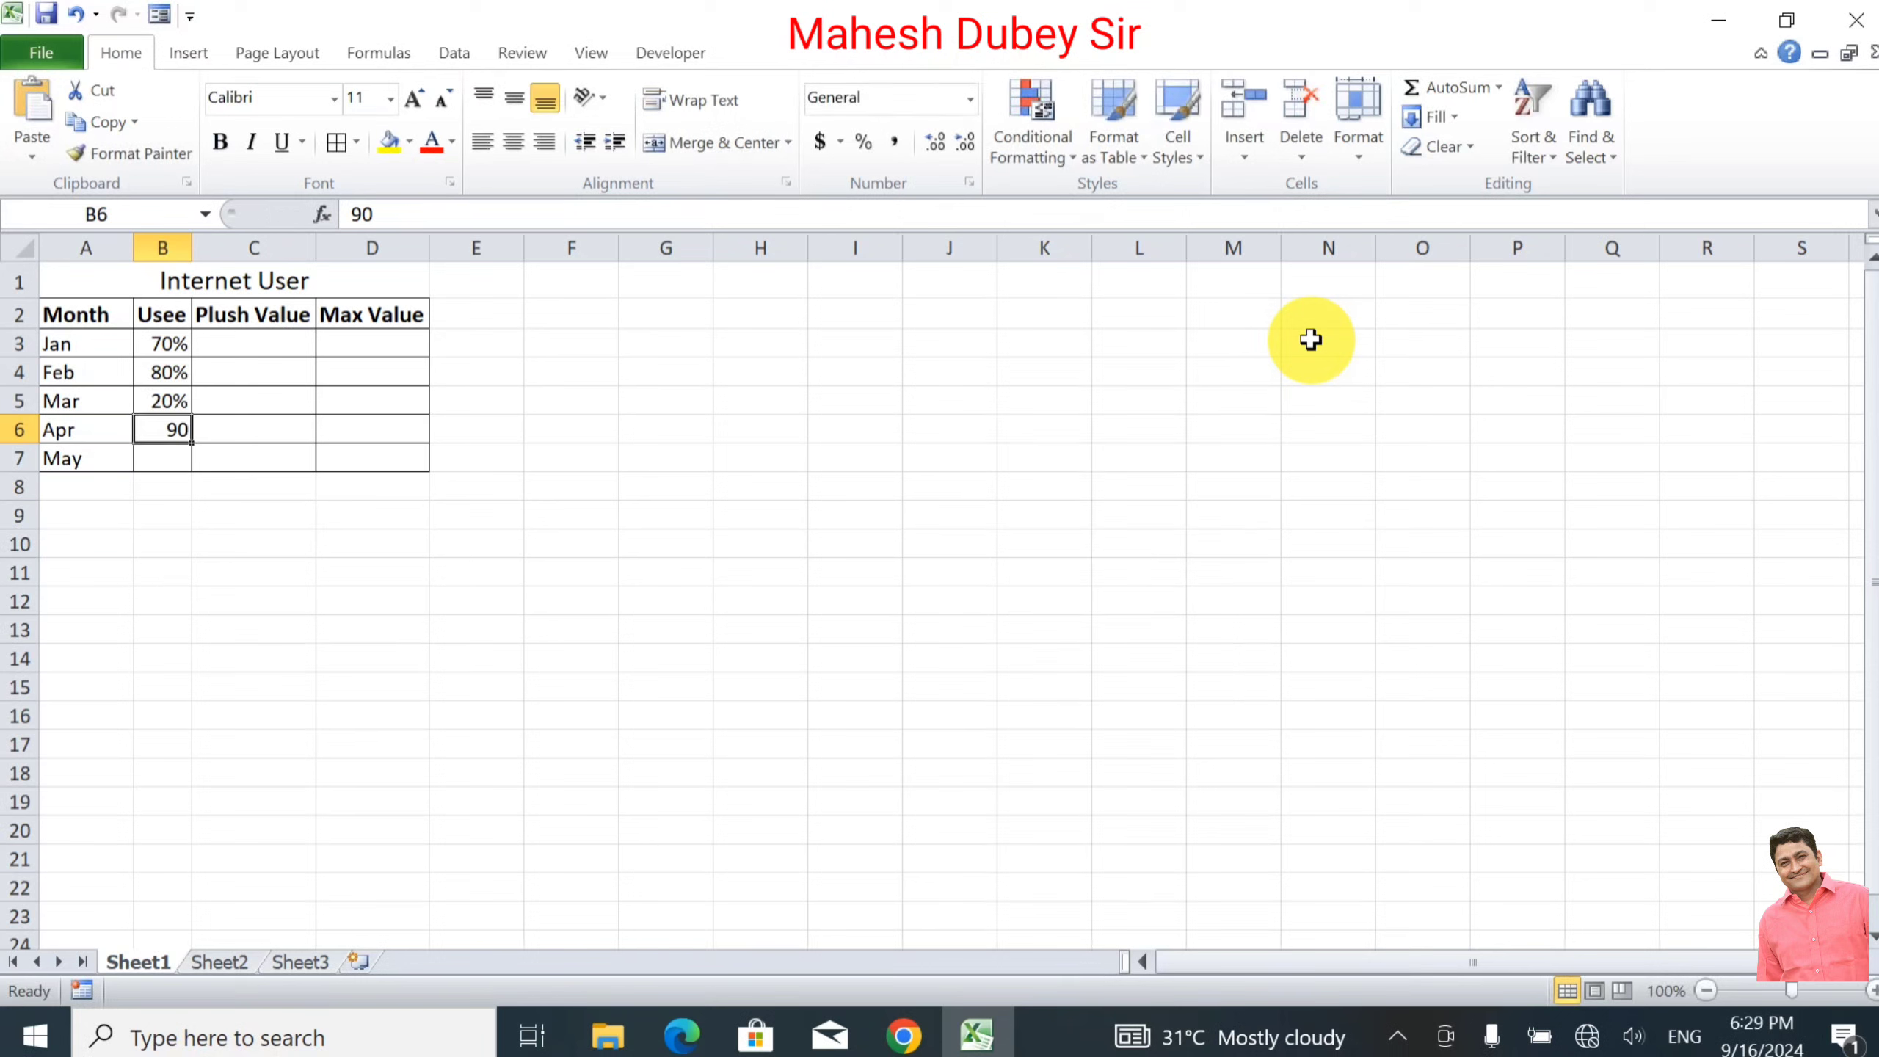
type("90%")
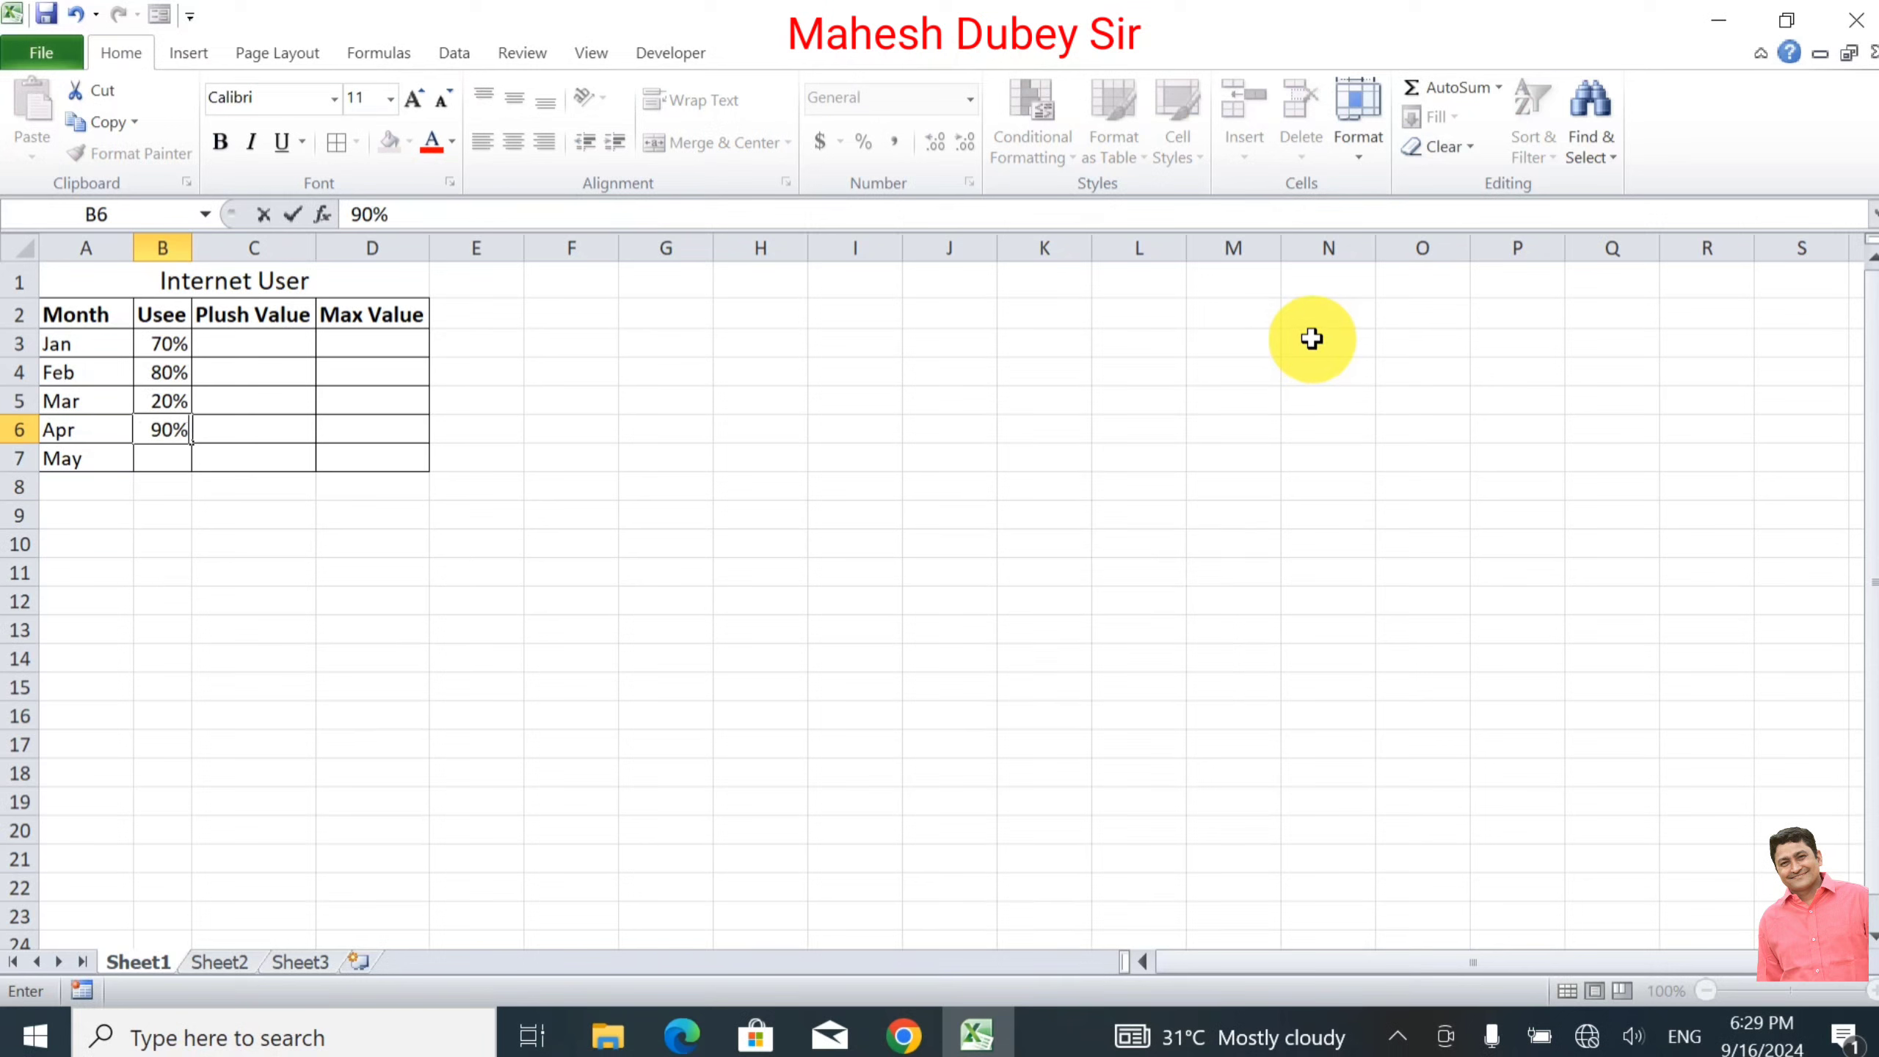
key("Return")
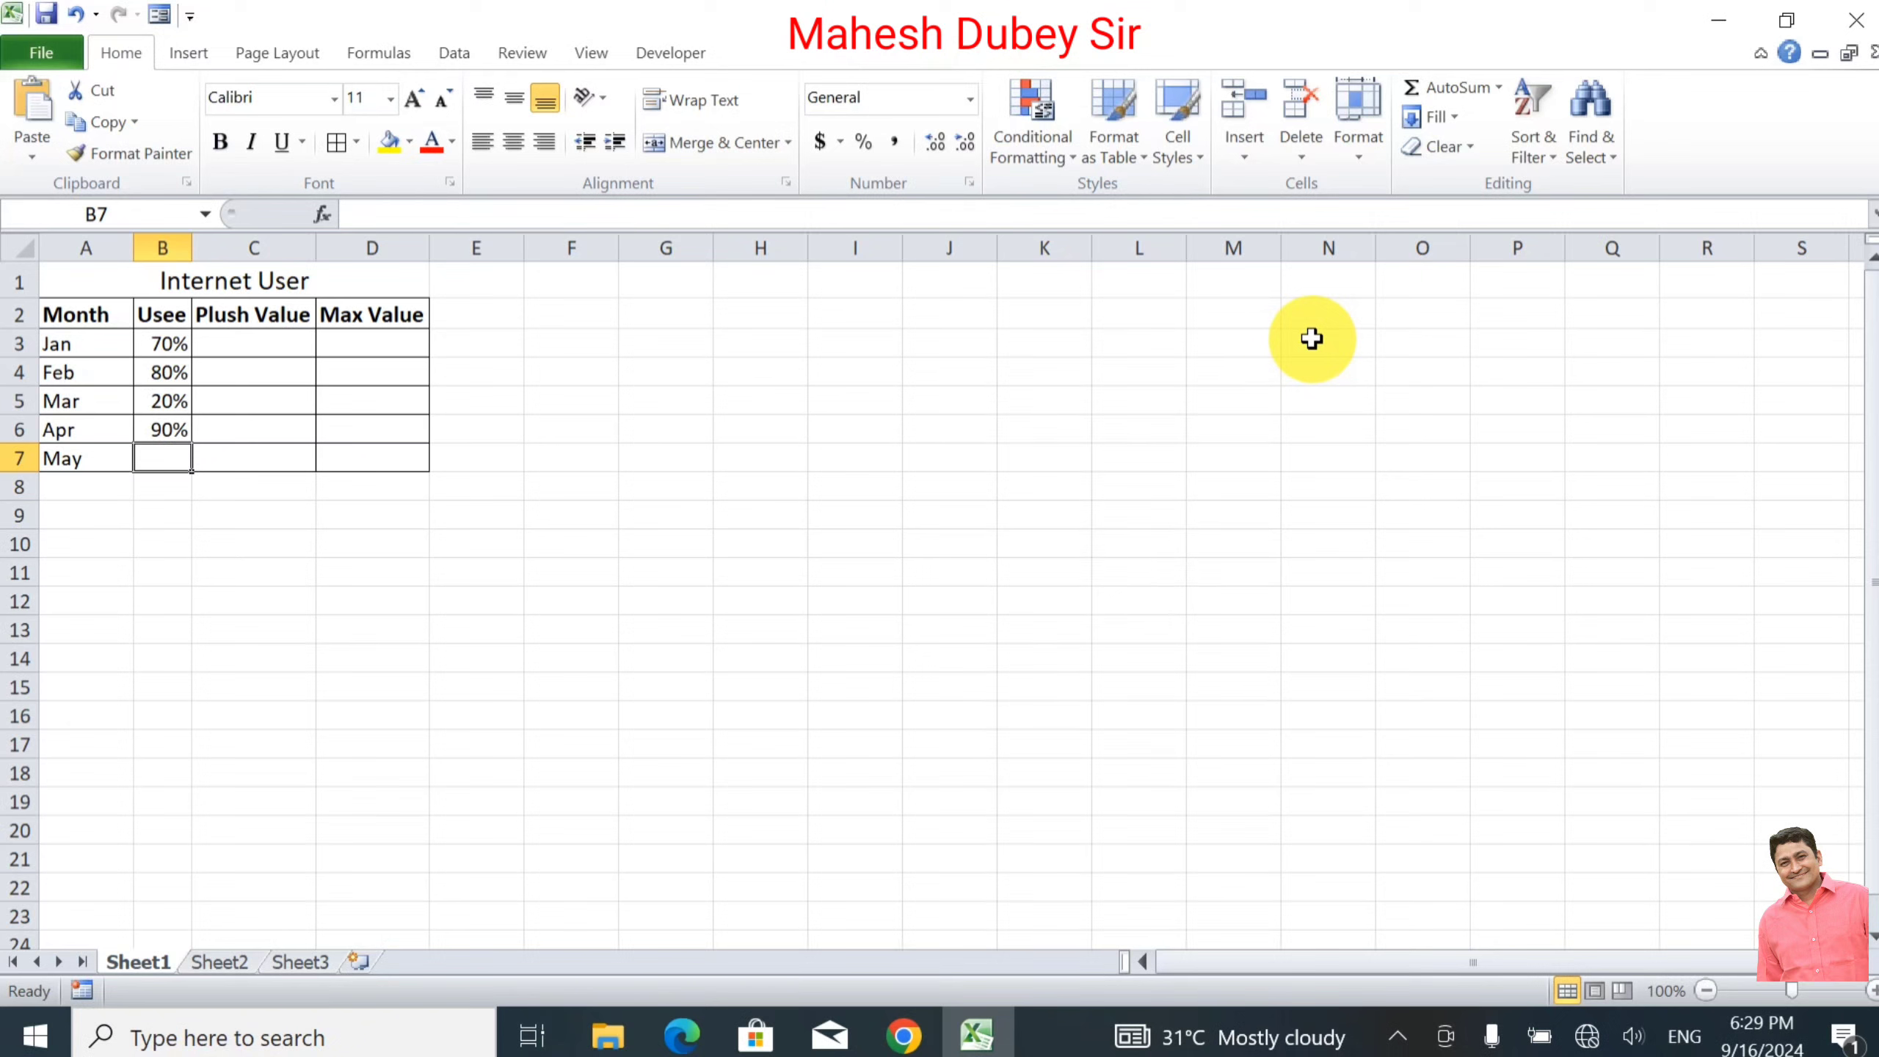
type("25")
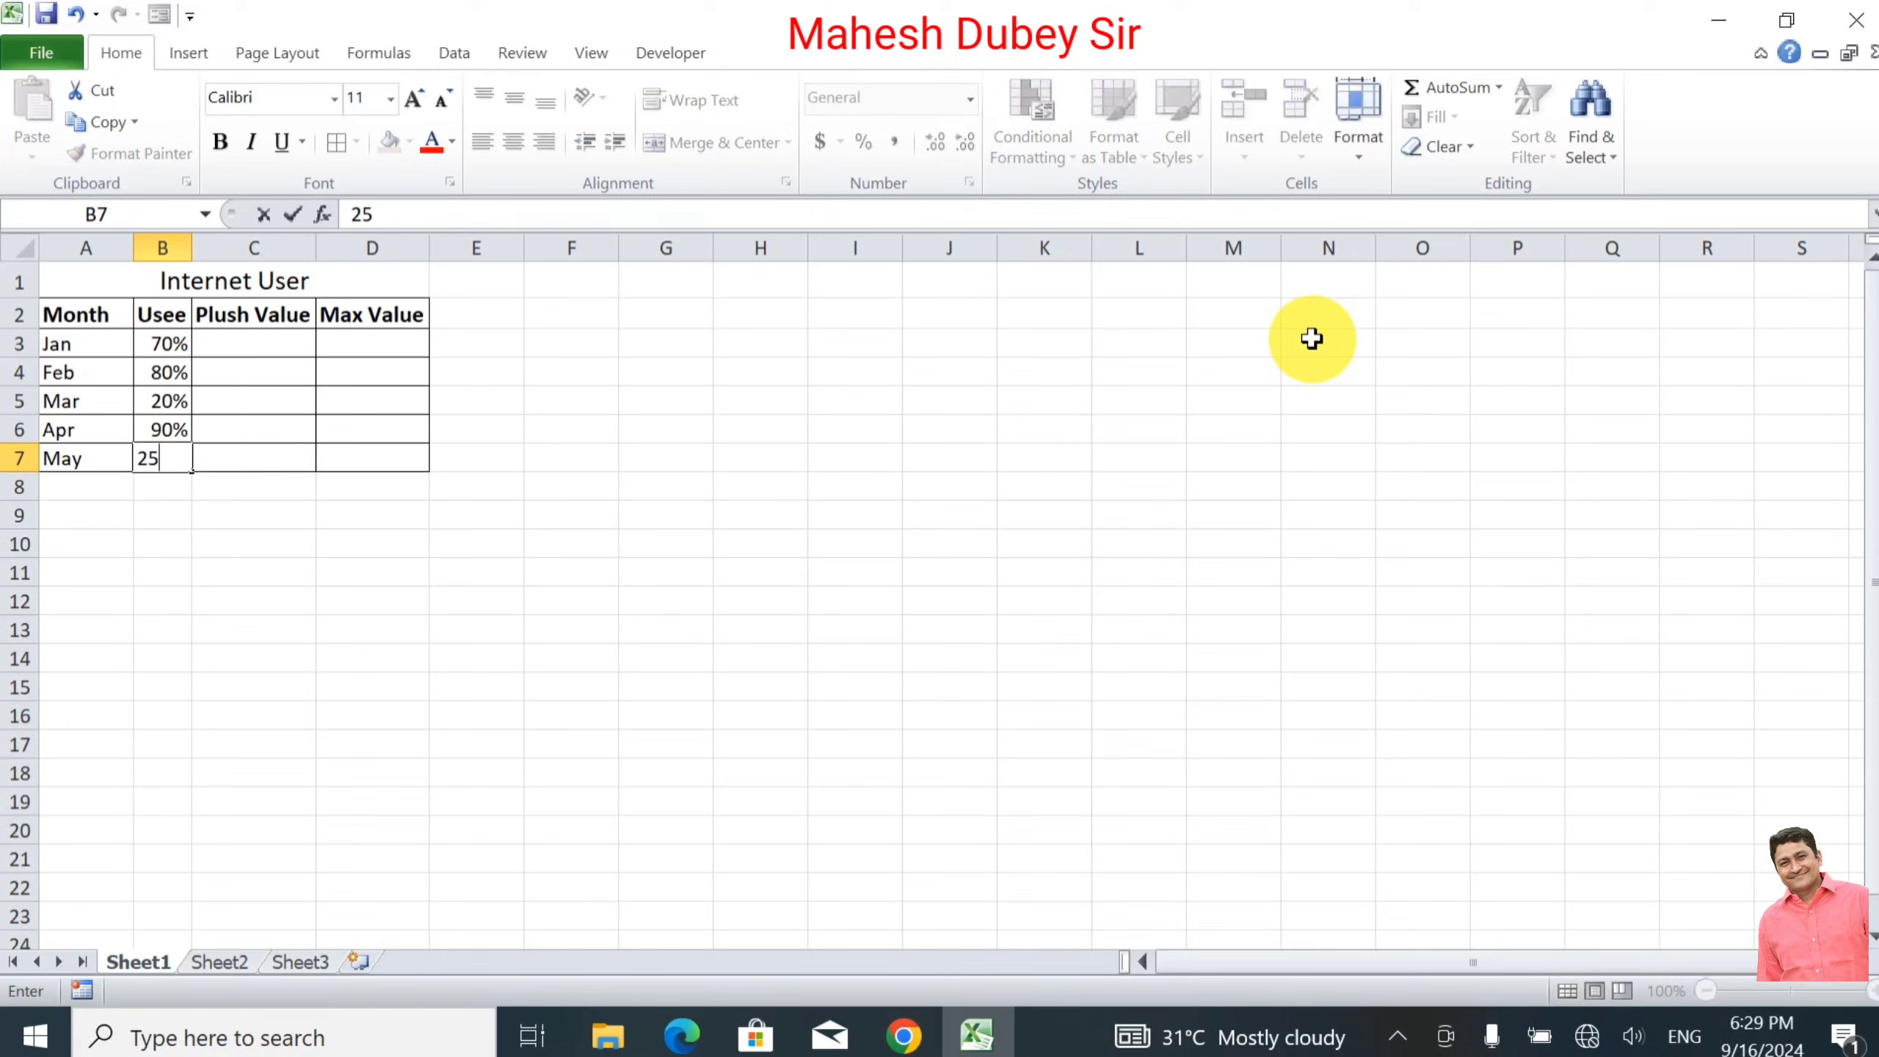
type("%")
key("Tab")
left_click(258, 334)
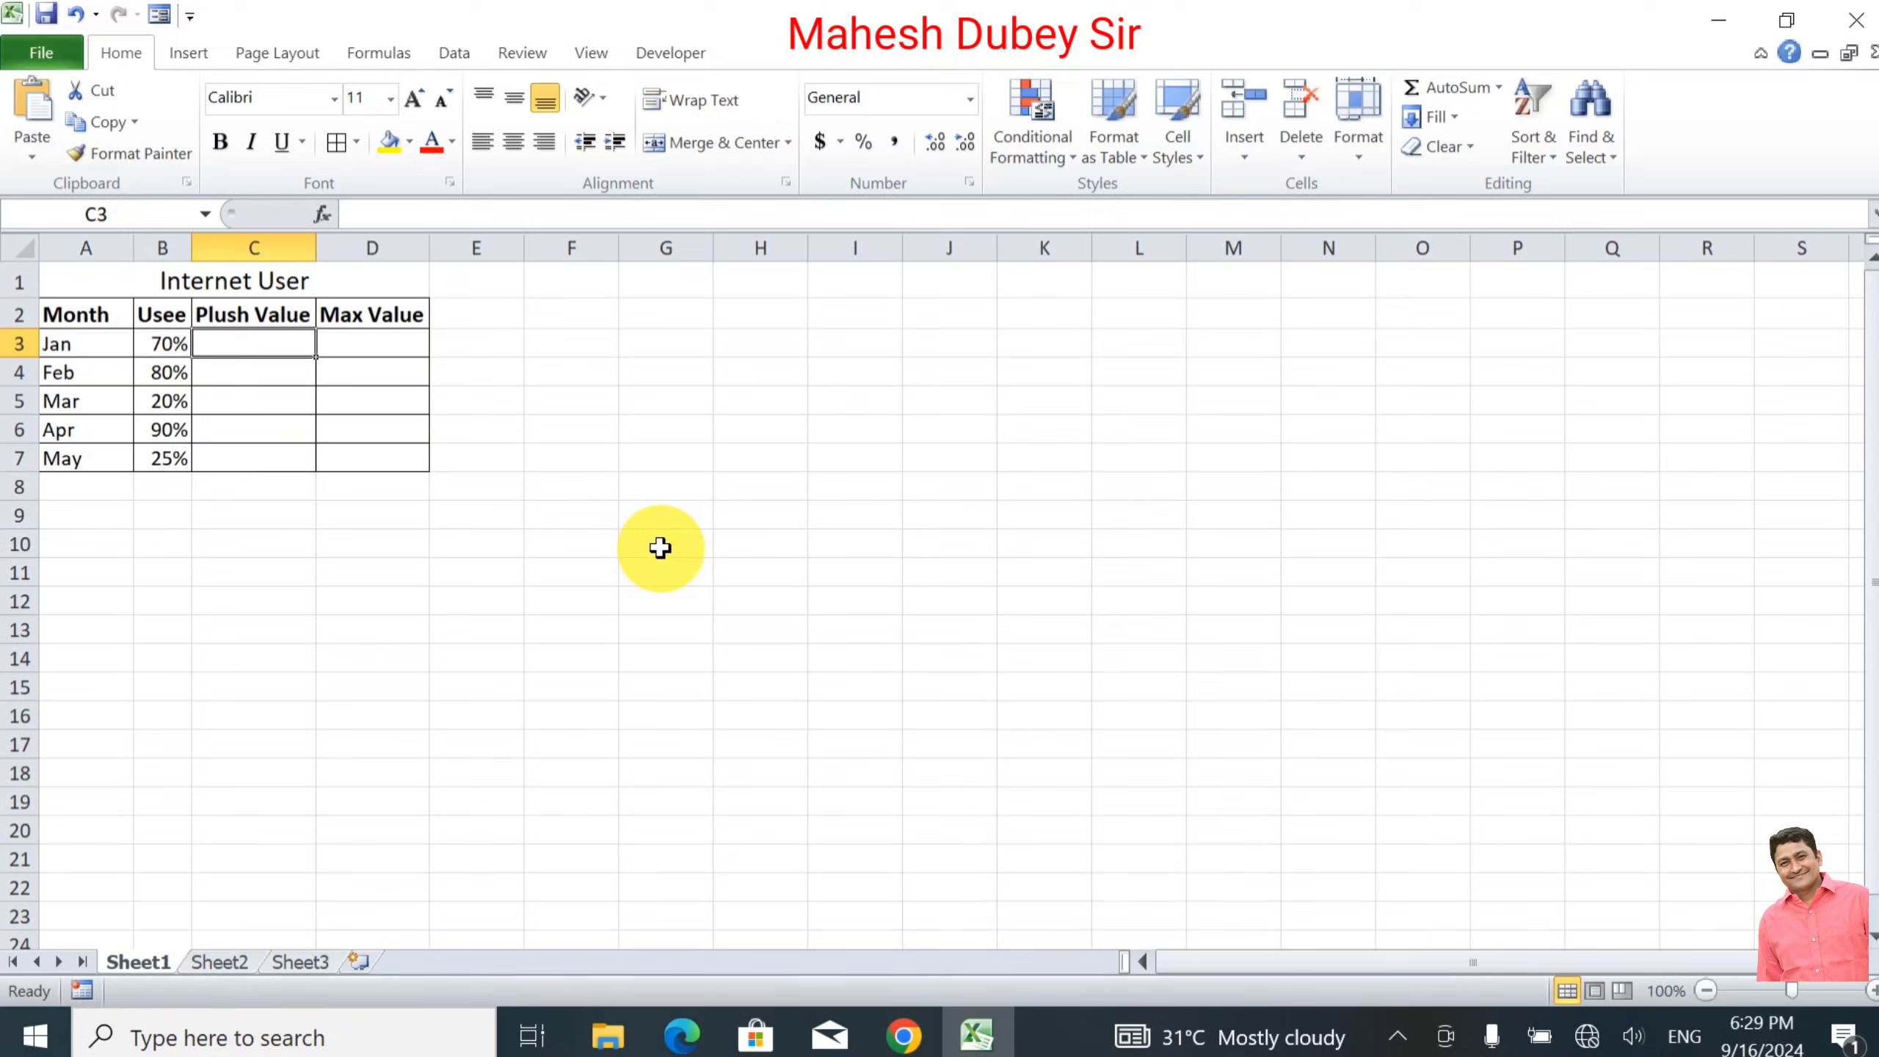
Step: Enter =B3+5% in C3 so Jan's Plush Value shows 75%
type("+")
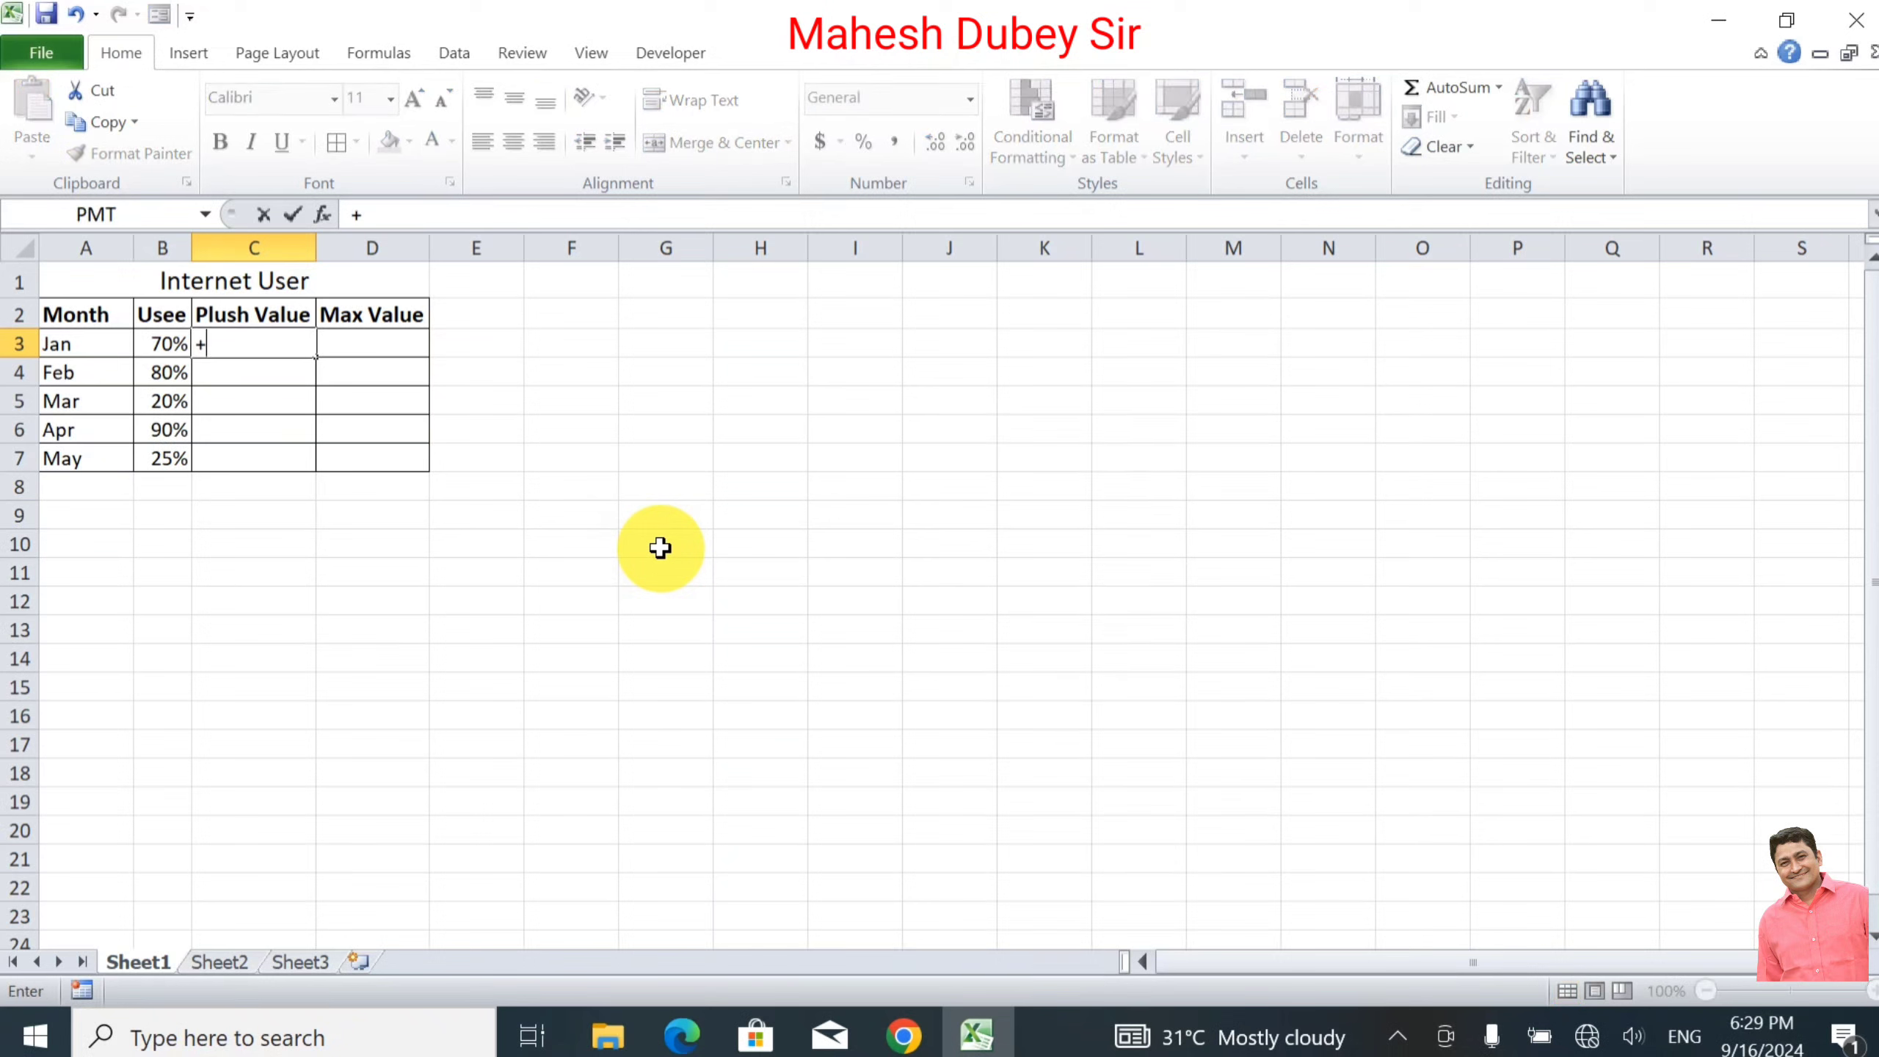
key("Escape")
type("=")
left_click(167, 345)
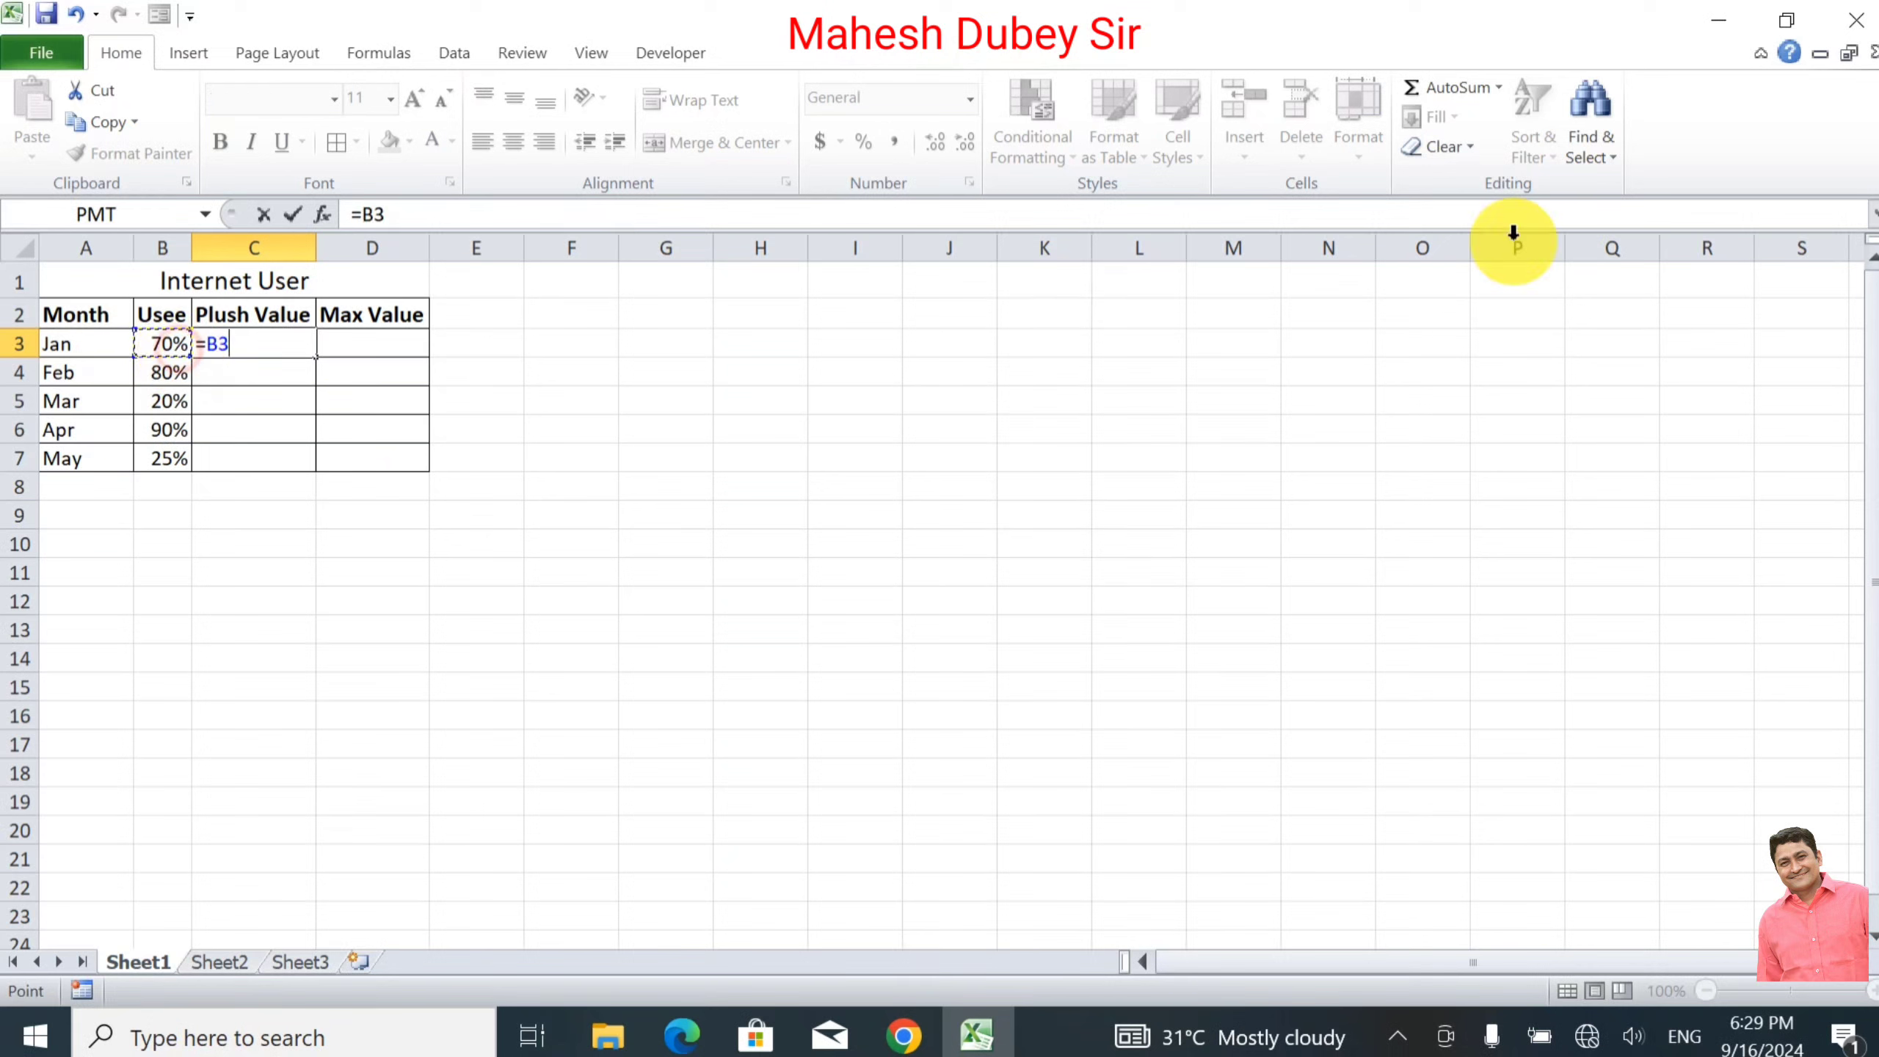
type("+")
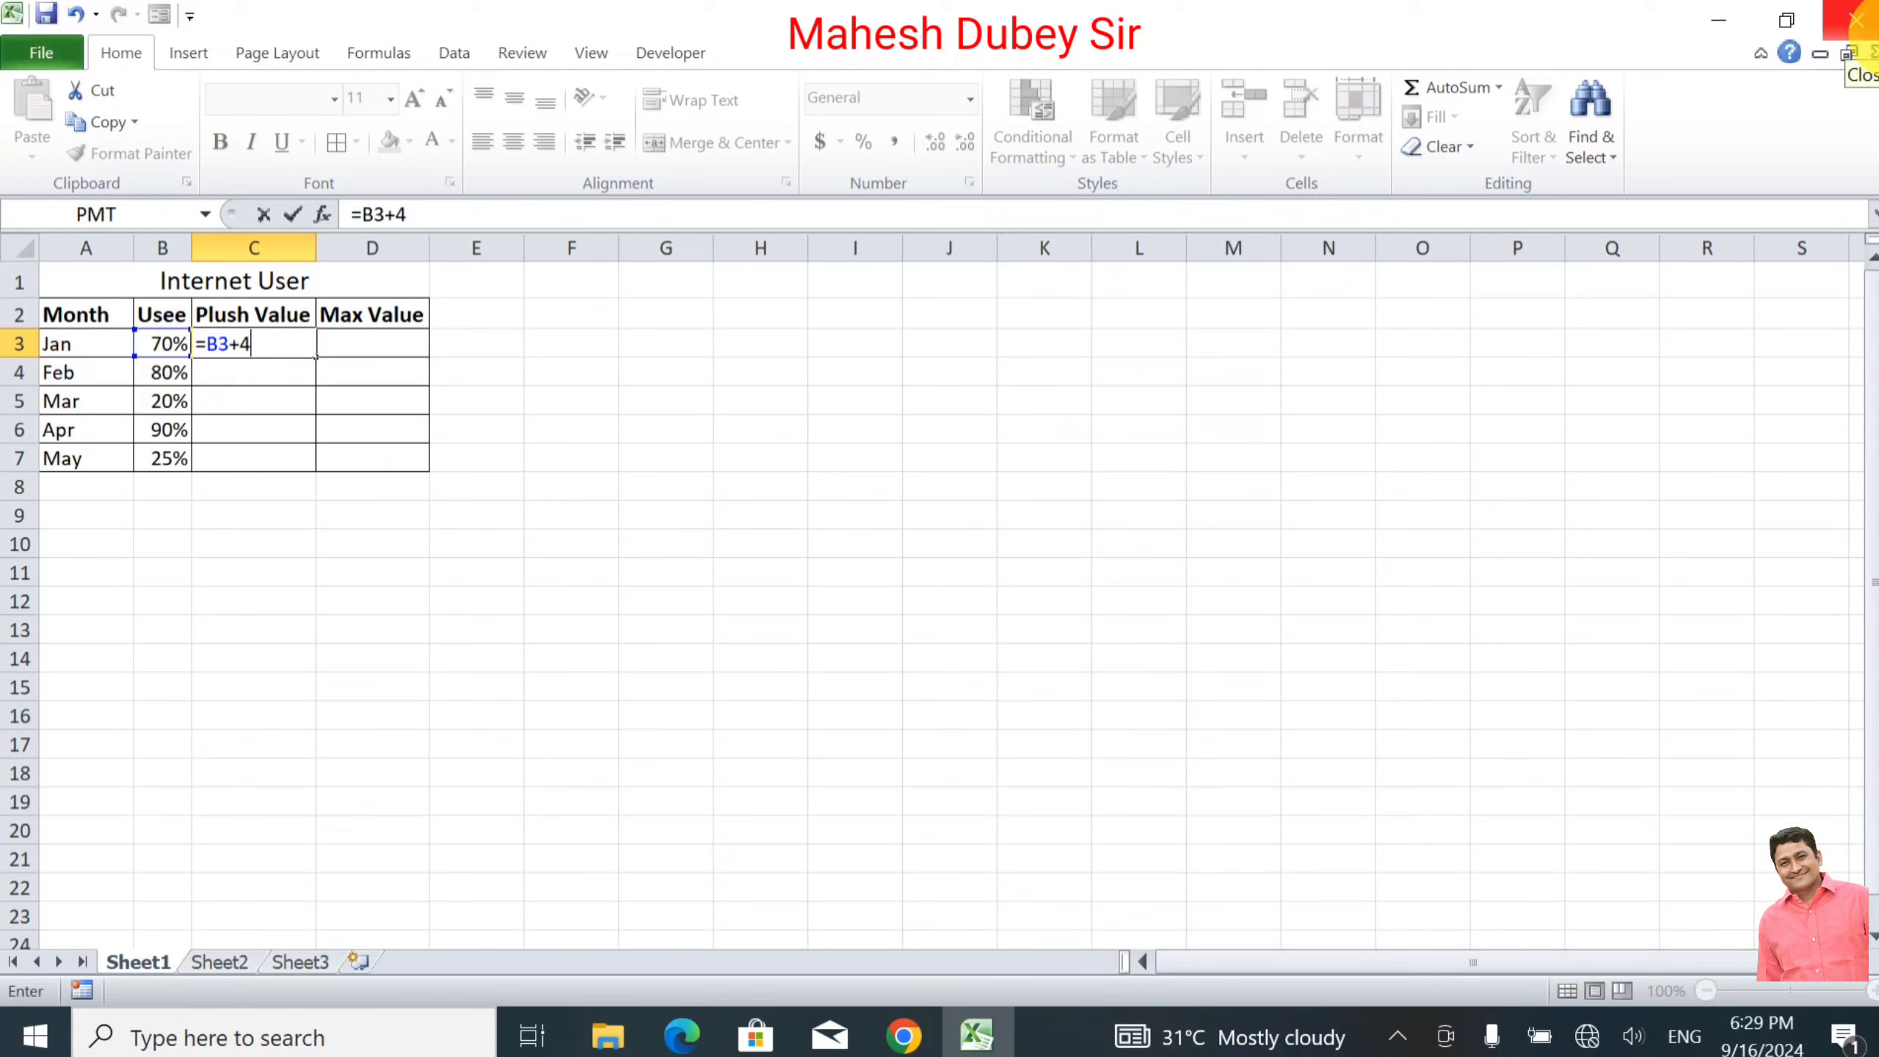
type("5")
type("%")
key("Return")
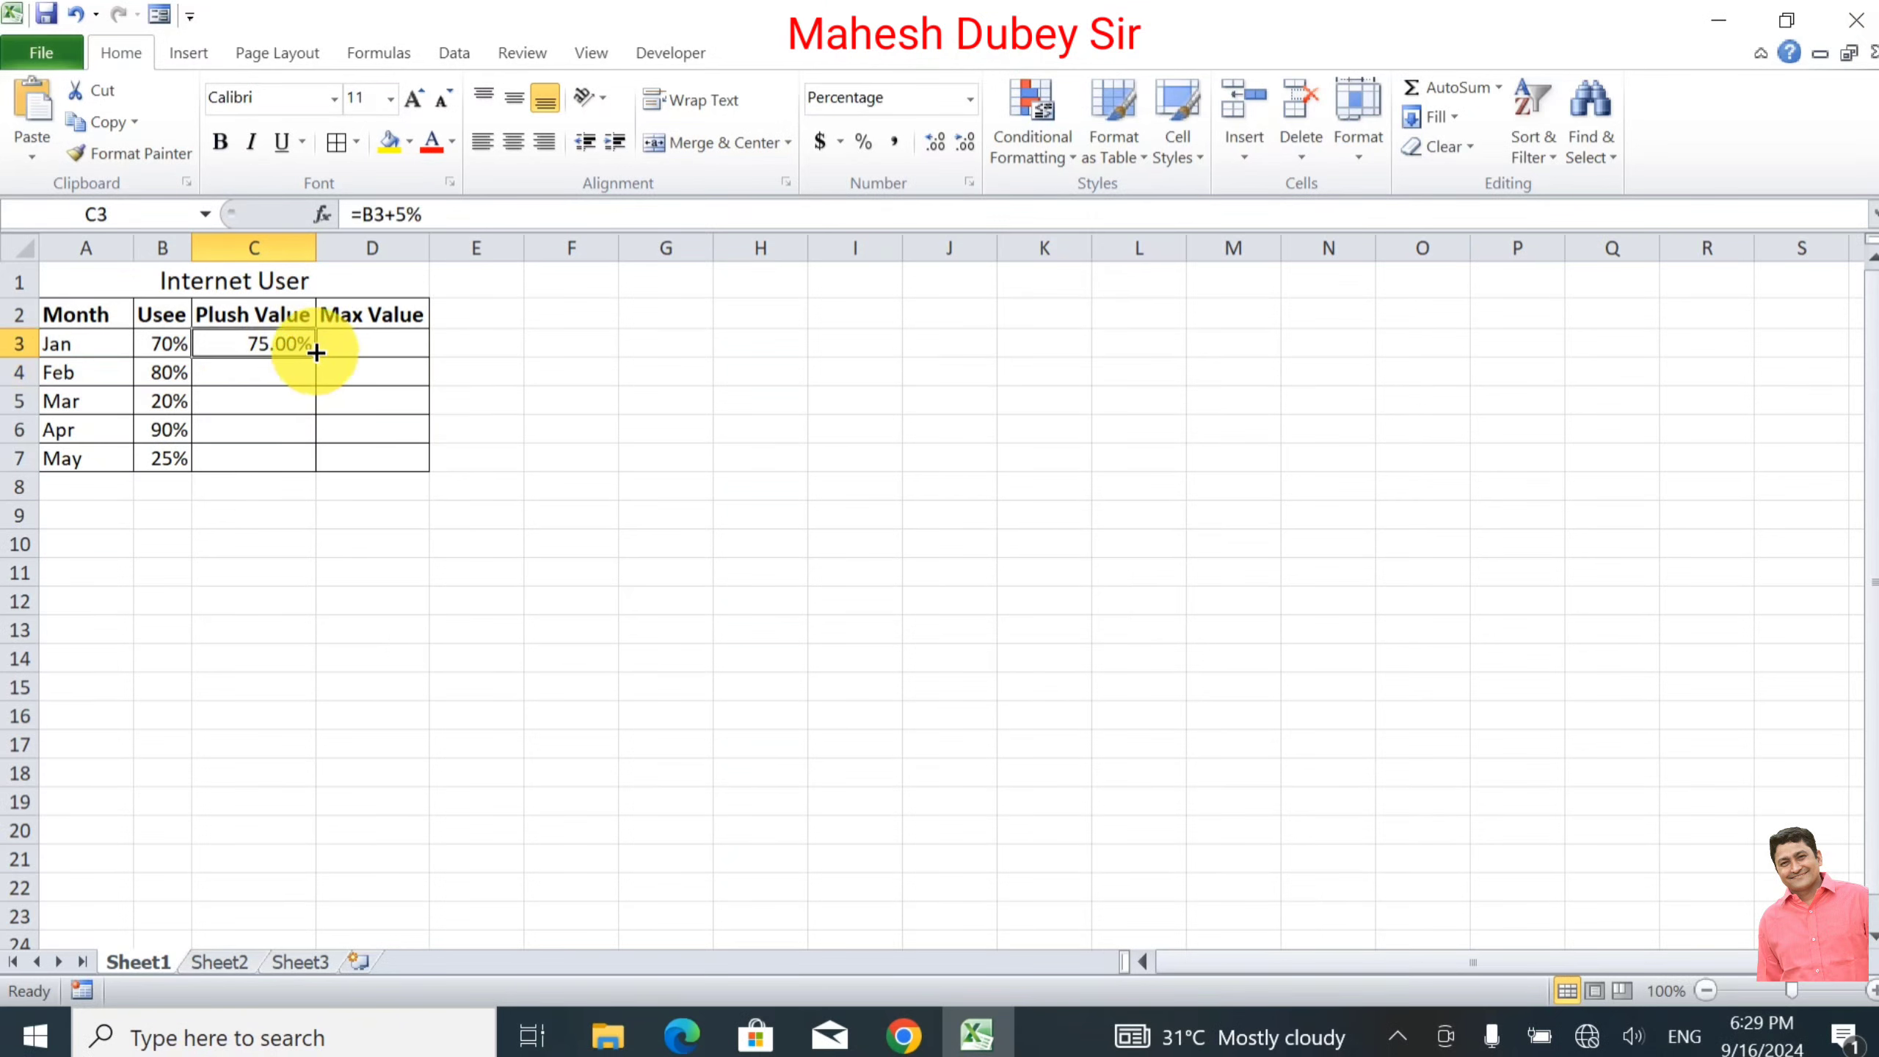
Step: Copy C3's formula down to C7 and show the Plush Values without decimals
left_click_drag(316, 357, 311, 462)
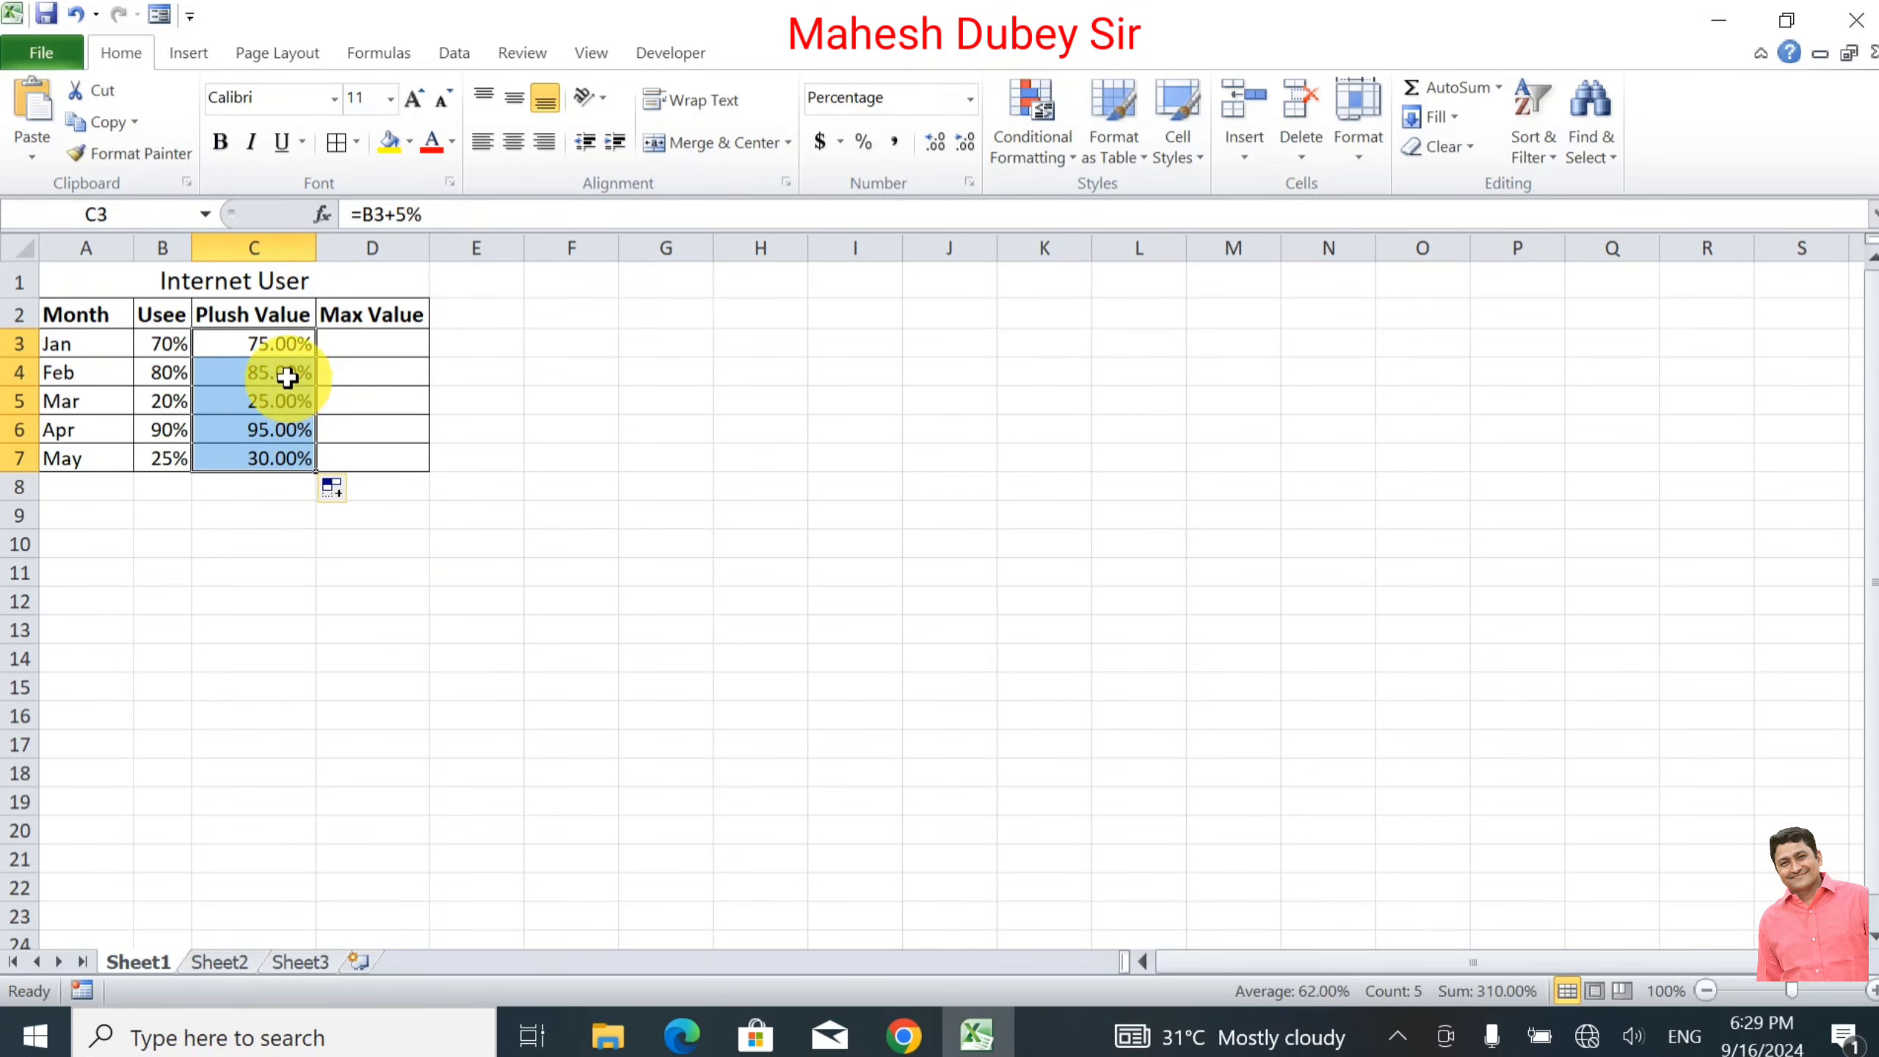
left_click(943, 147)
left_click(942, 147)
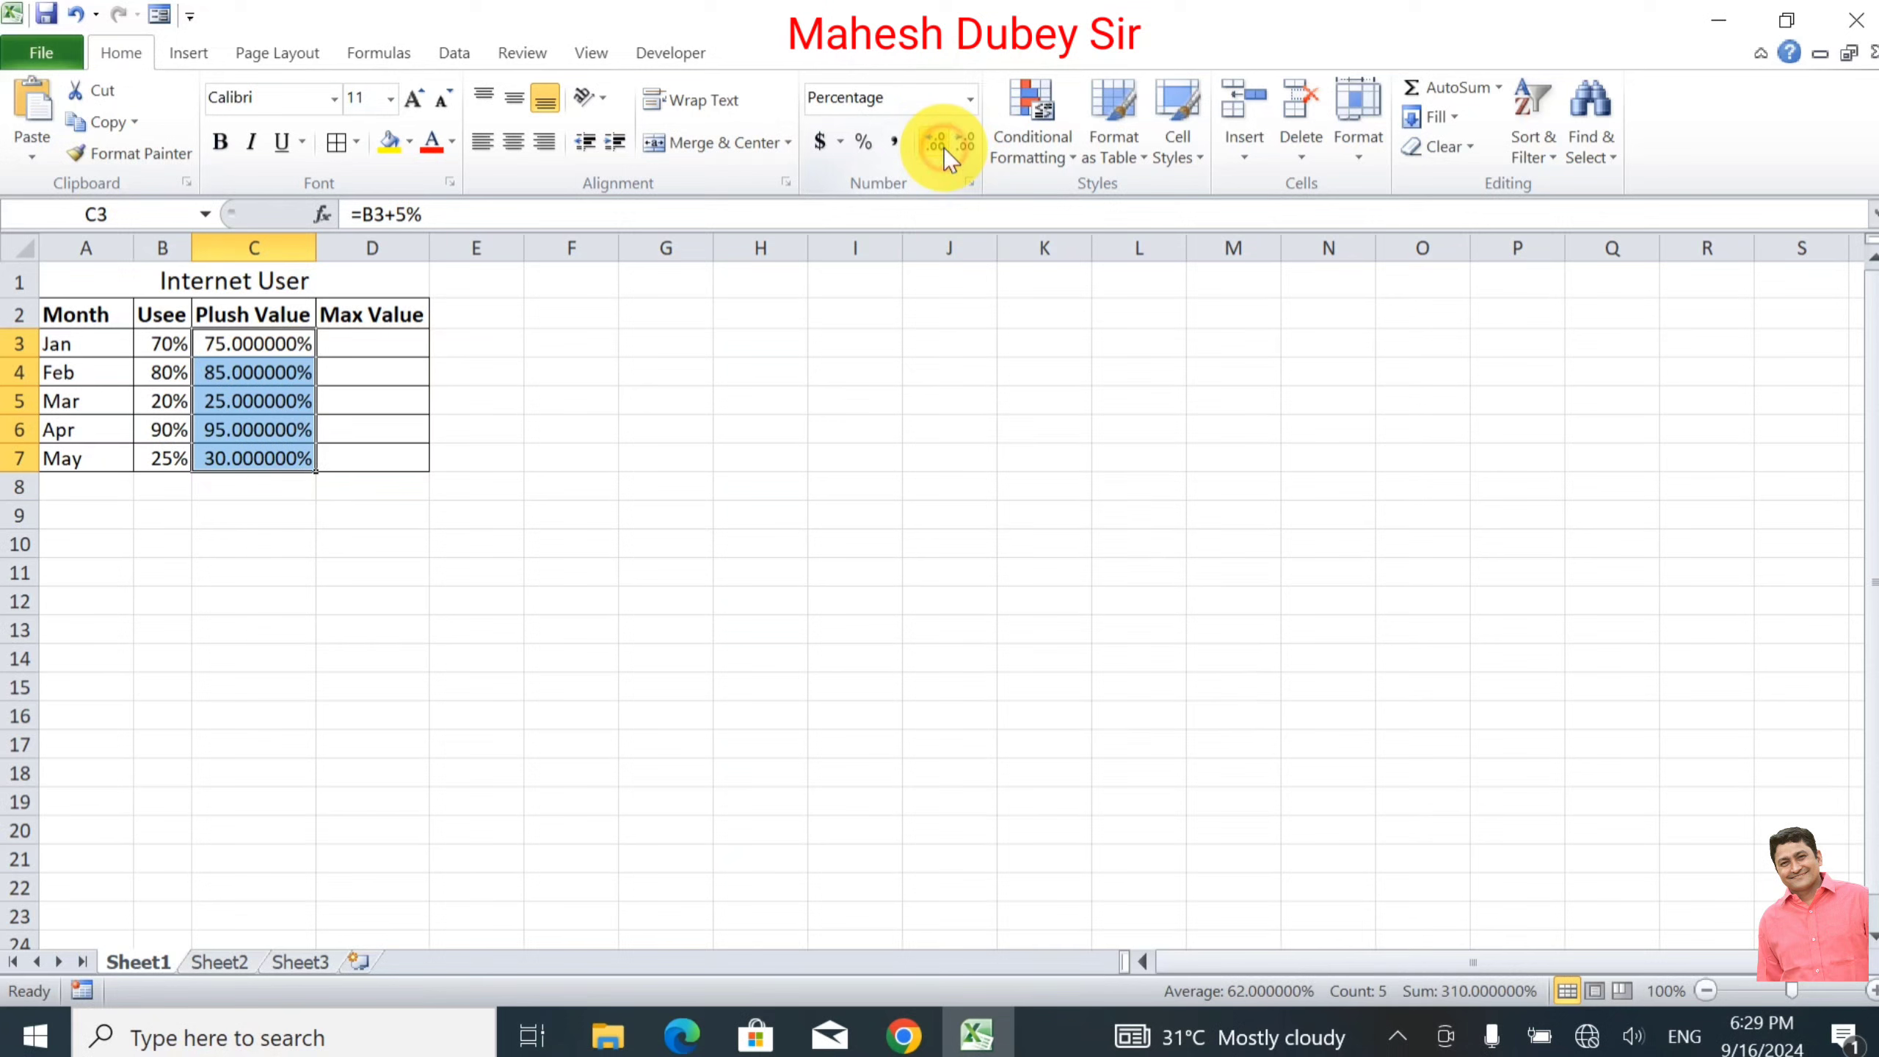
left_click(967, 144)
left_click(968, 144)
left_click(967, 144)
left_click(967, 144)
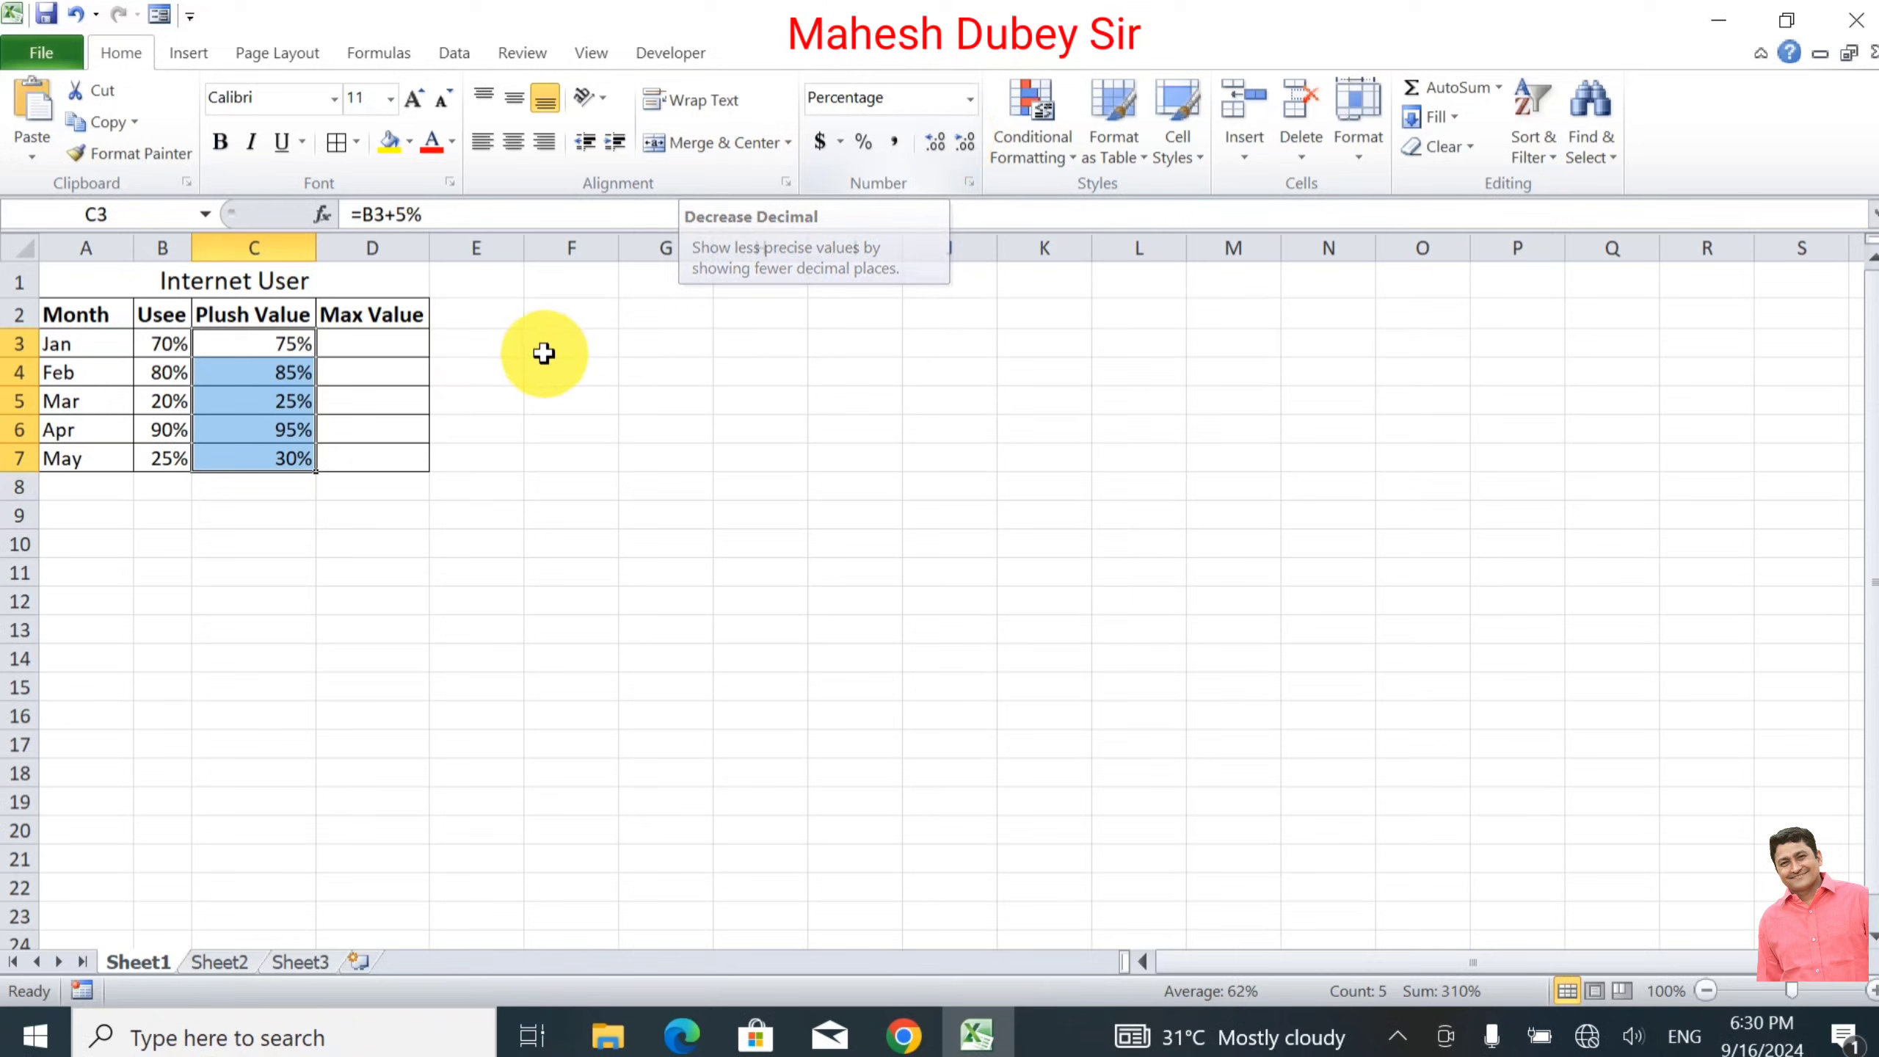
Step: Fill D3:D7 with a Max Value of 110%
left_click(414, 353)
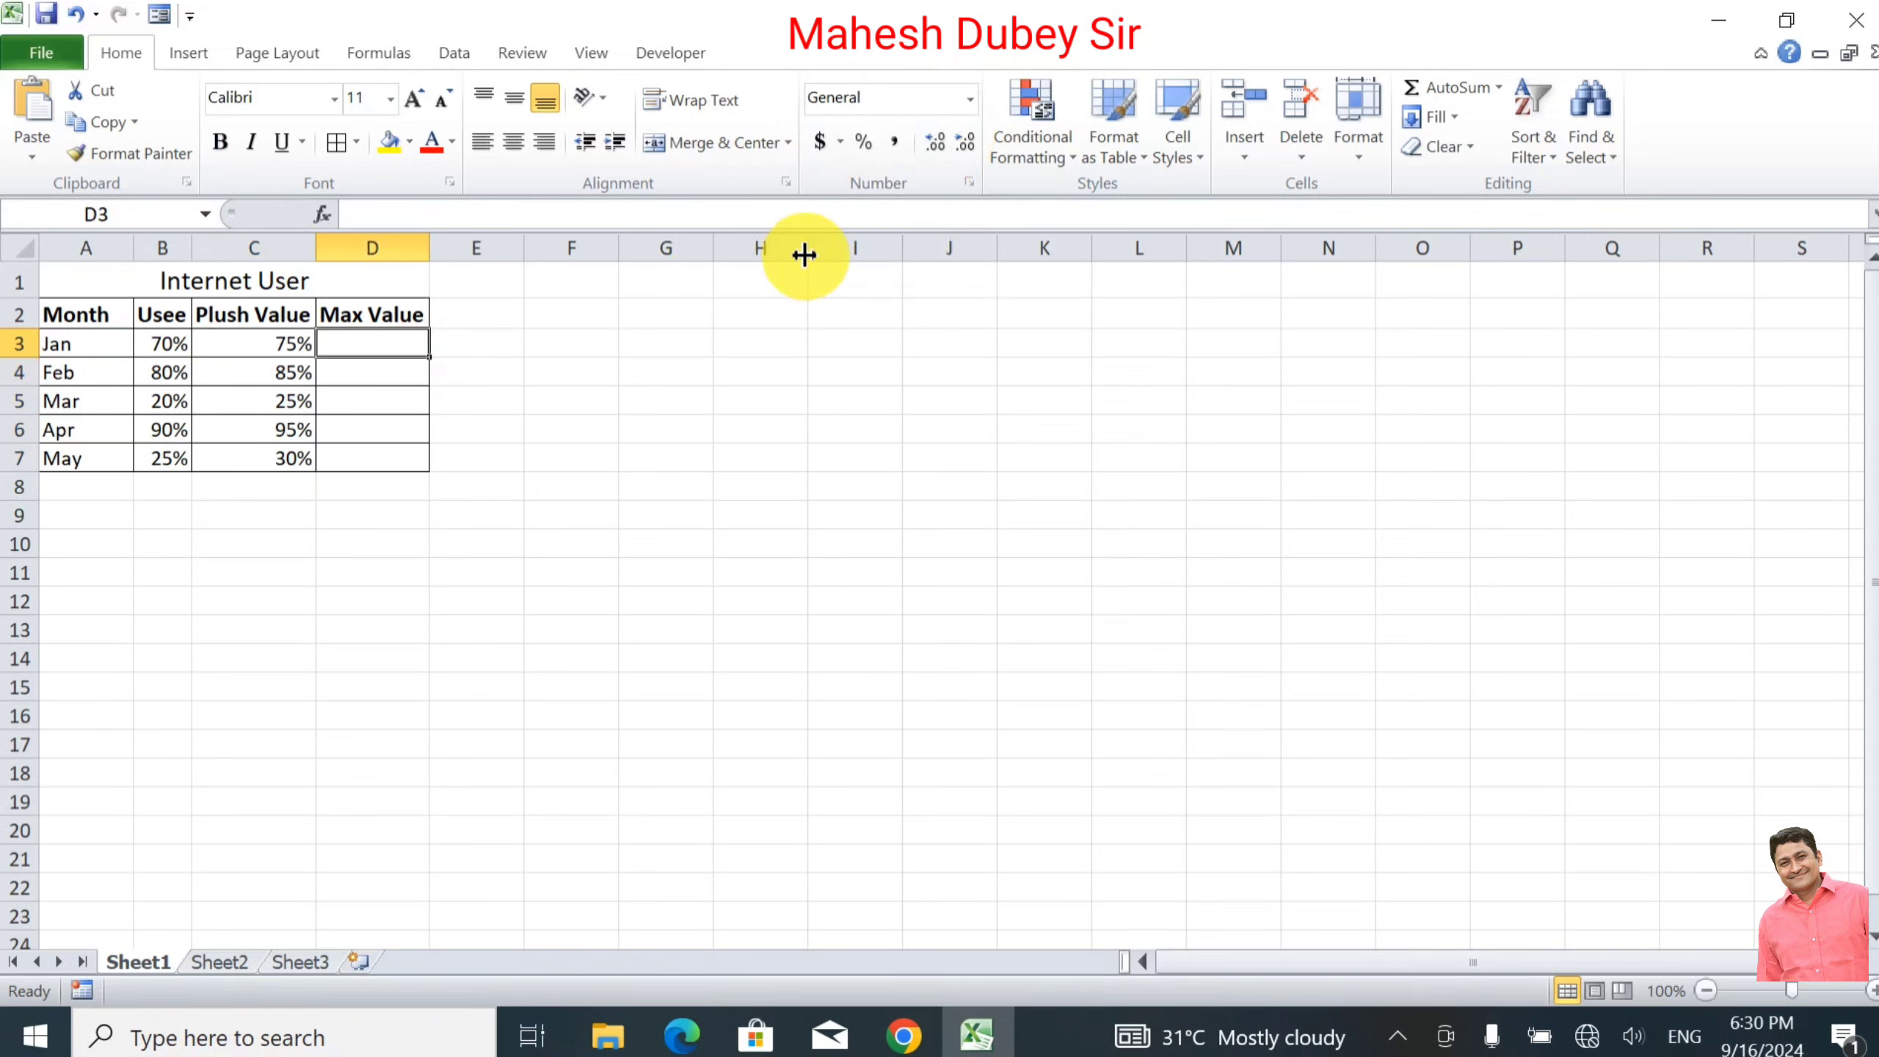
type("110")
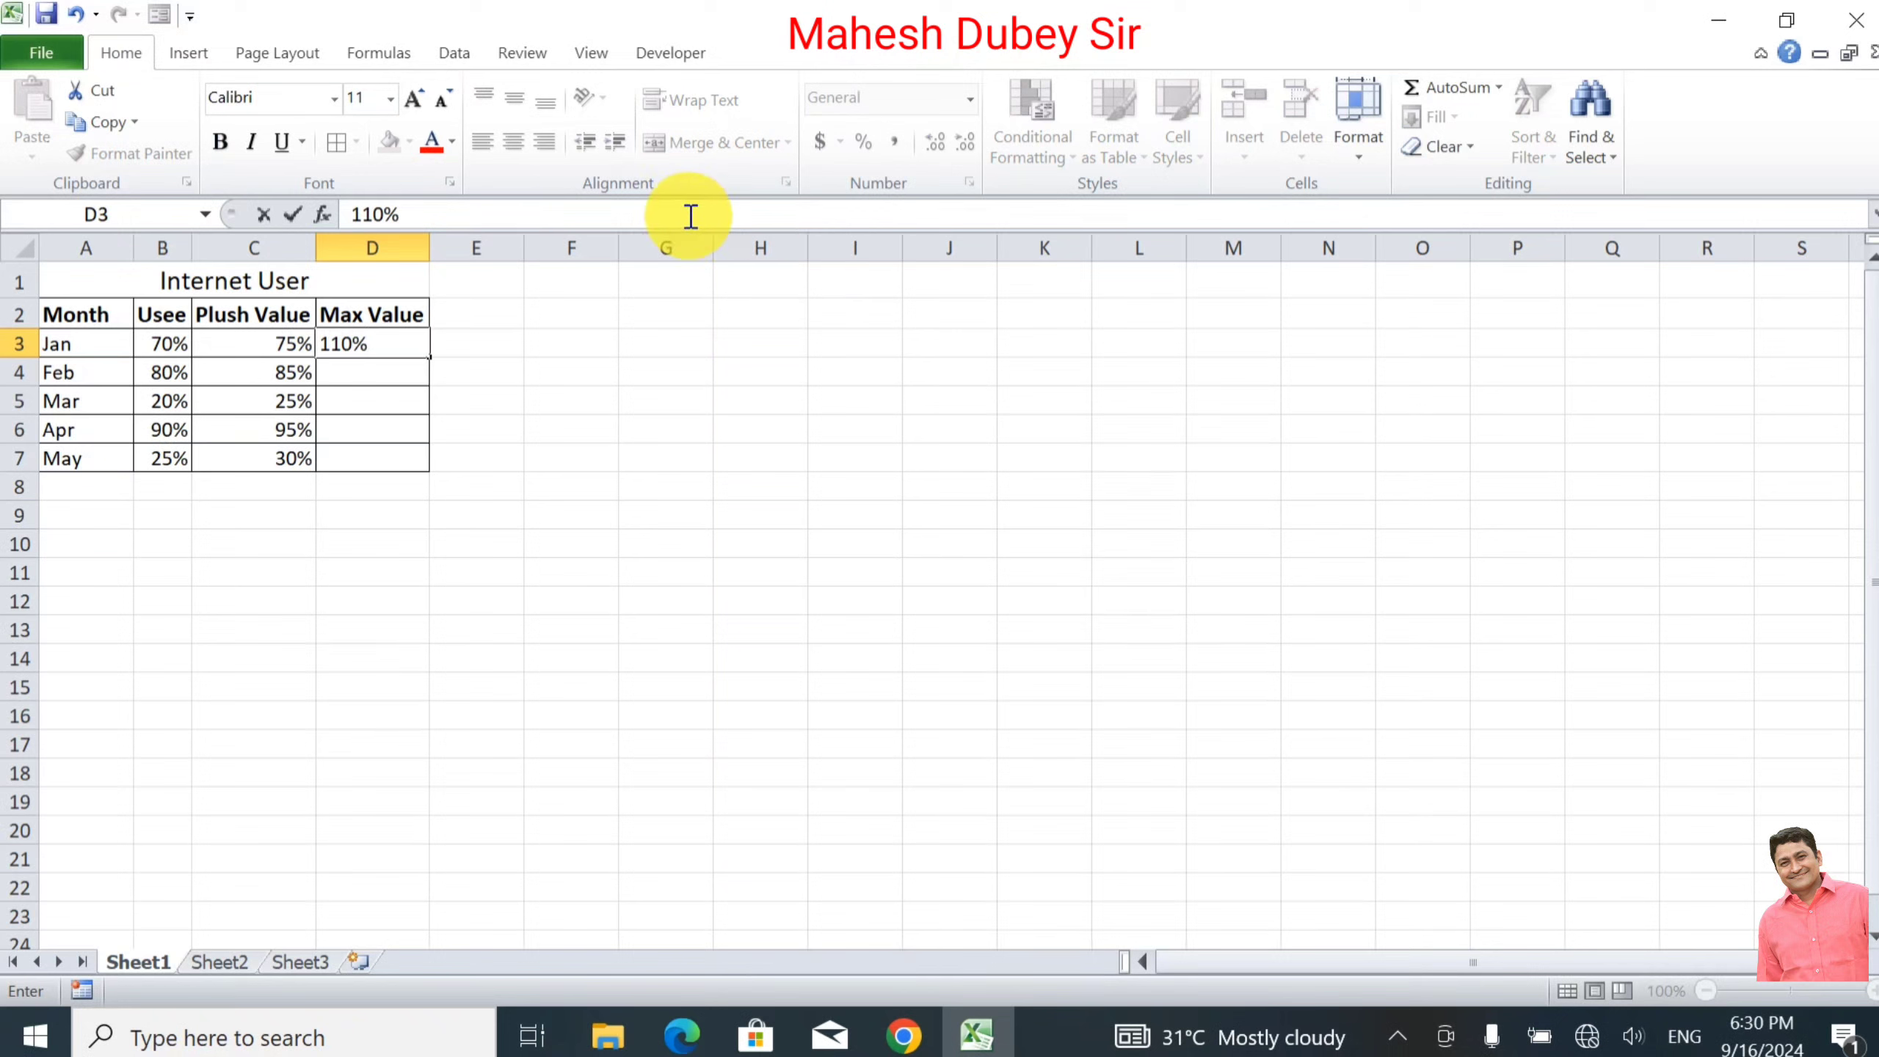
left_click_drag(430, 359, 419, 465)
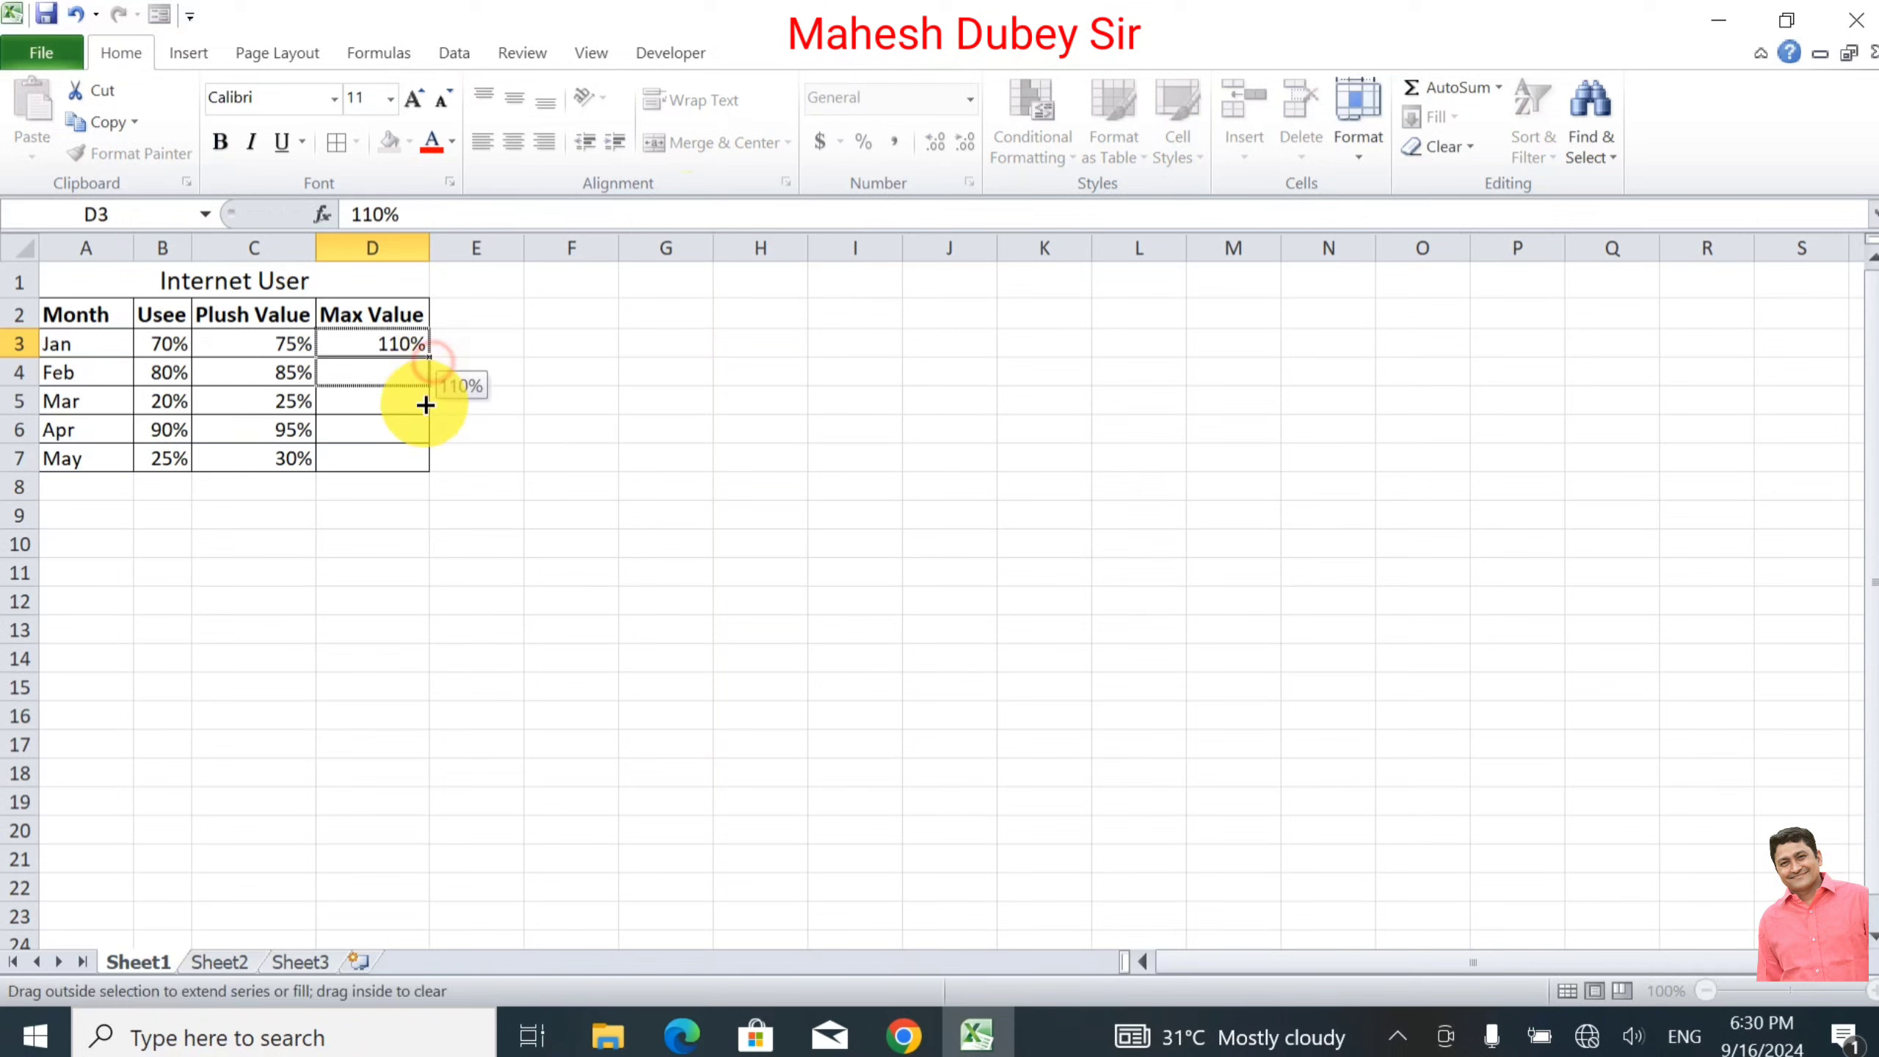
Step: Centre the percentage values in B3:D7
left_click(717, 532)
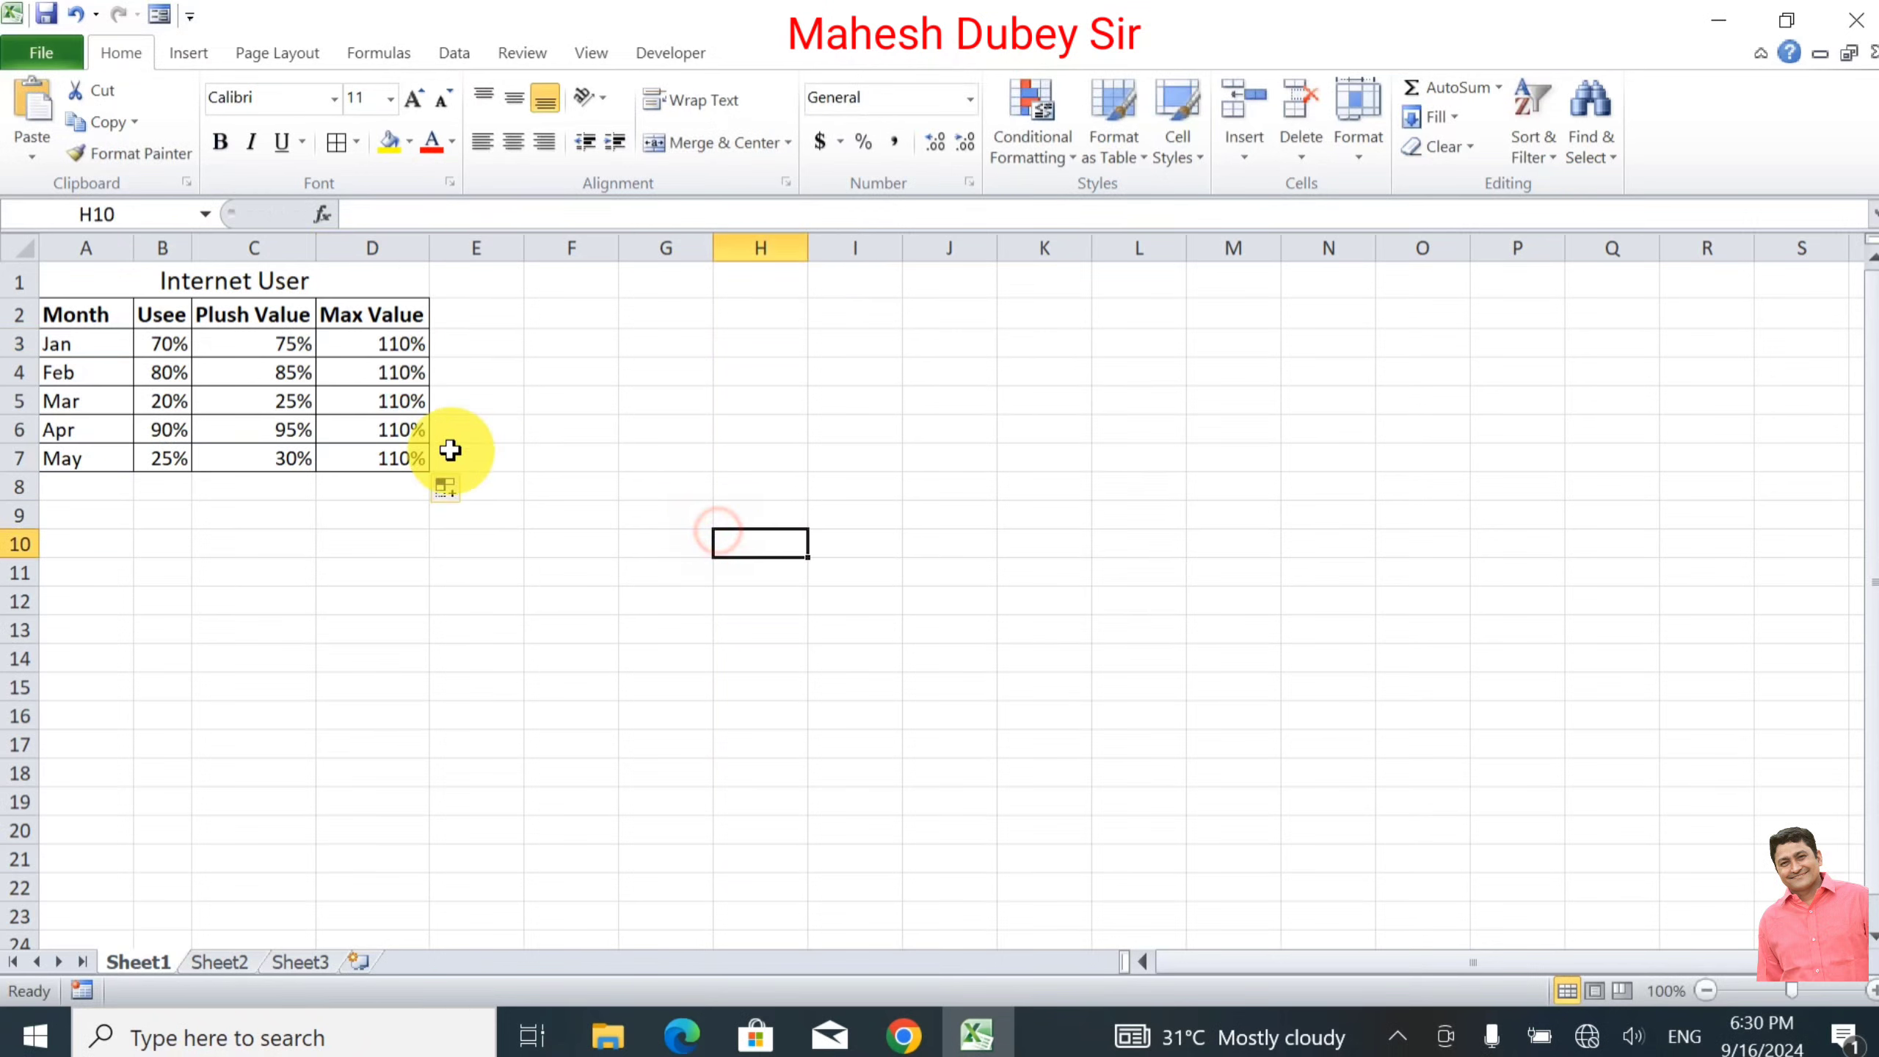
mouse_move(176, 344)
left_mouse_down()
mouse_move(350, 374)
mouse_move(359, 459)
left_mouse_up()
left_click(516, 143)
left_click(668, 427)
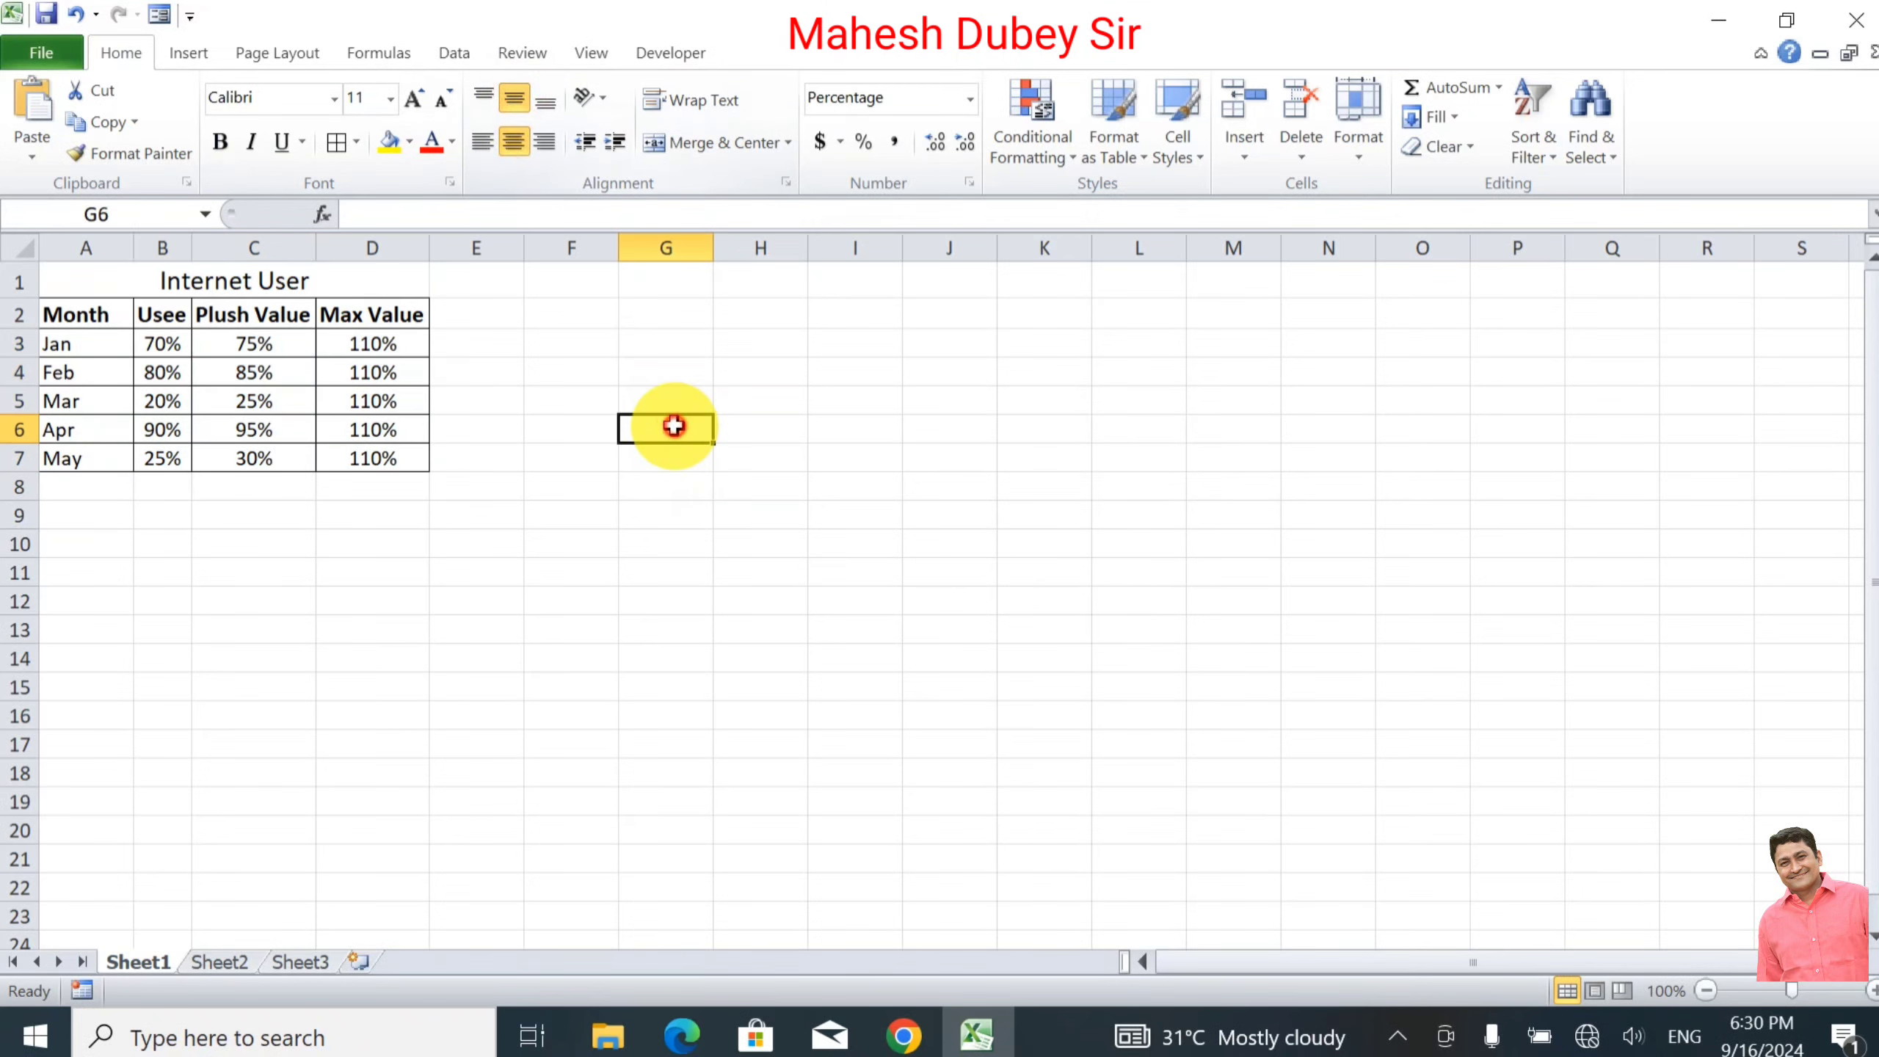
Step: Insert a clustered column chart of the Jan–May Plush Value and Max Value data
left_click(105, 345)
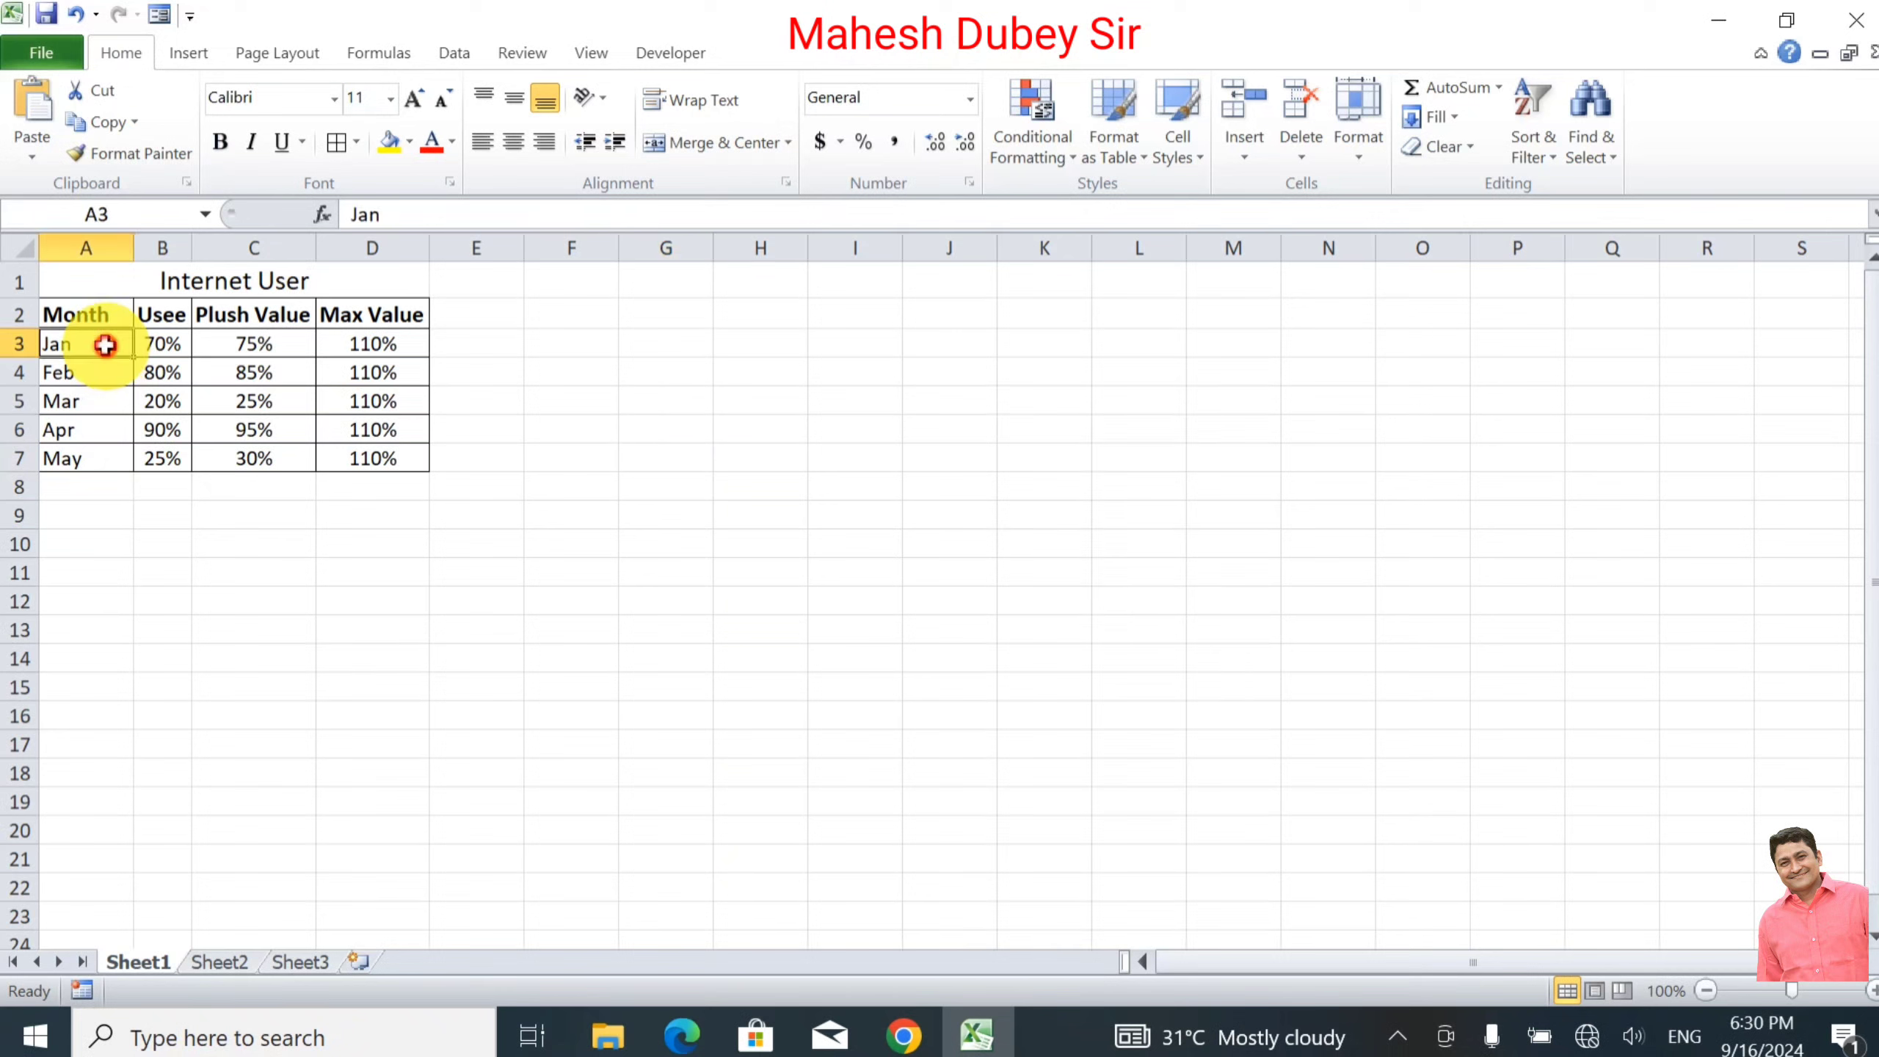
left_click_drag(104, 347, 102, 459)
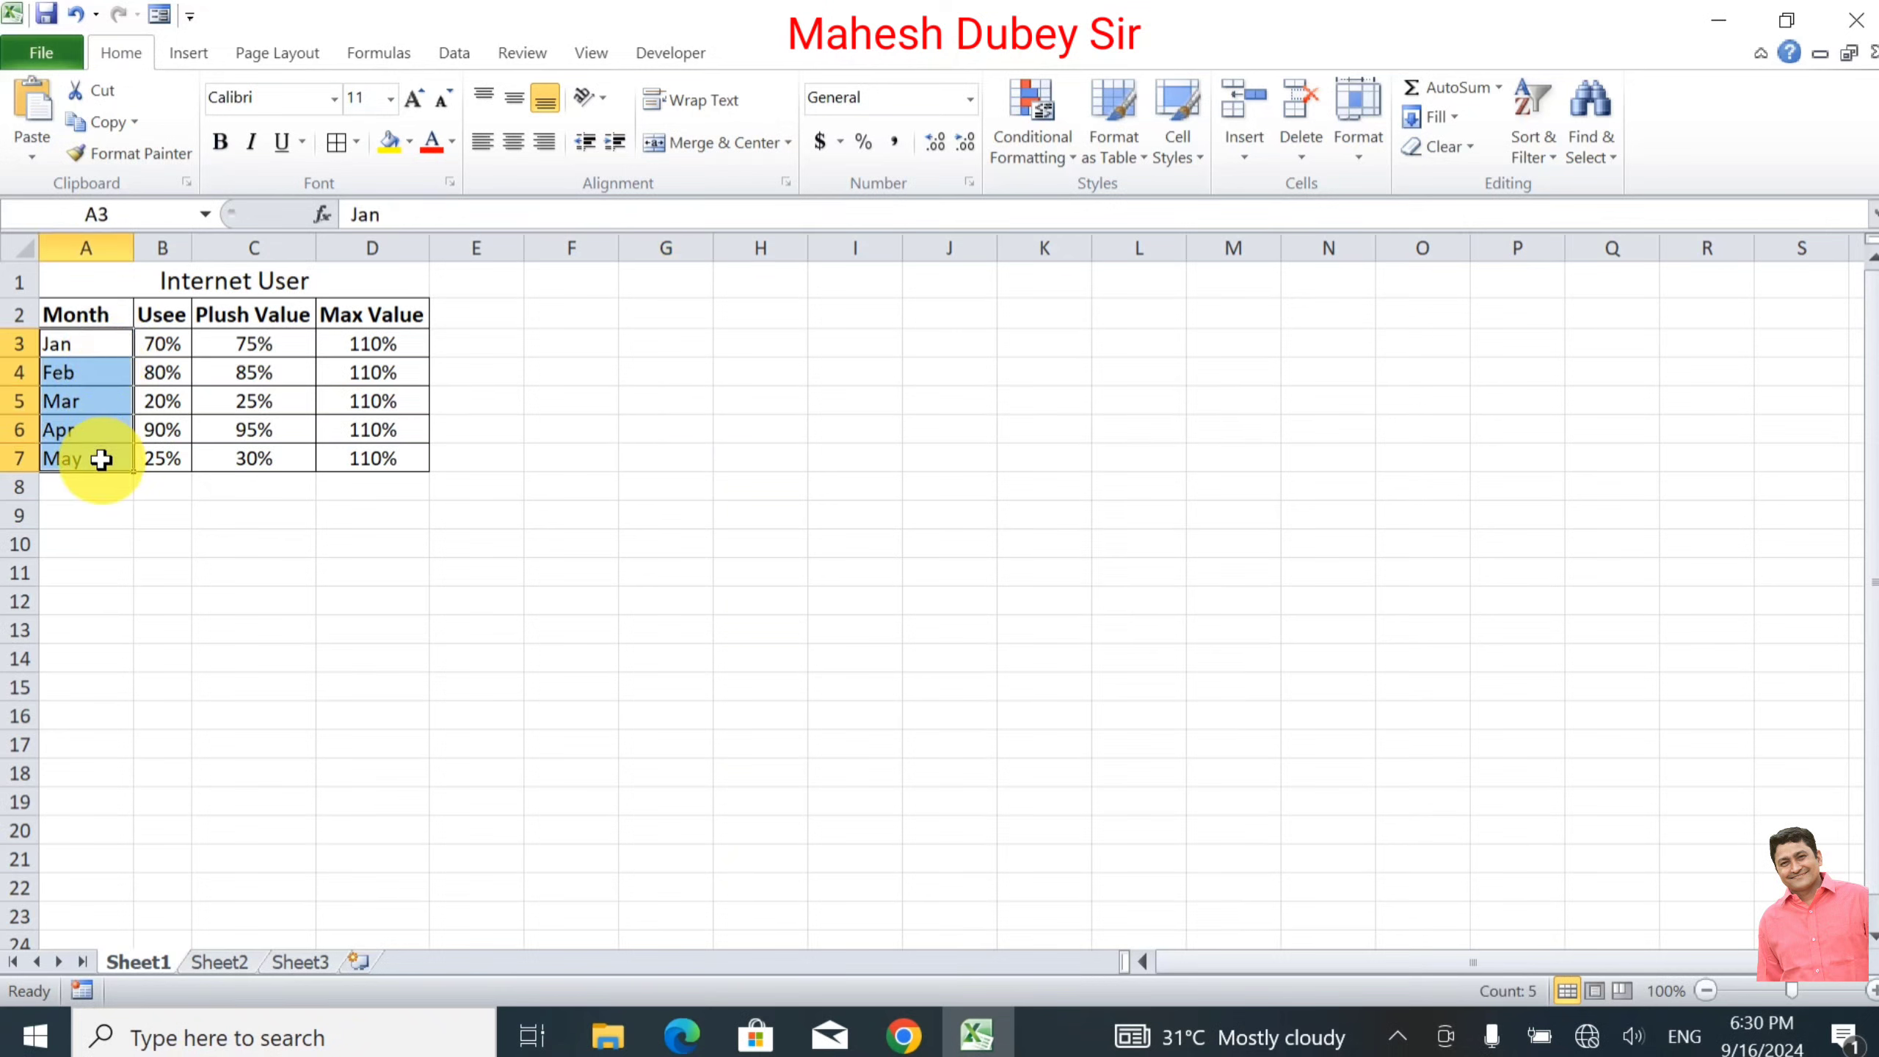
left_click_drag(269, 344, 266, 453, "ctrl")
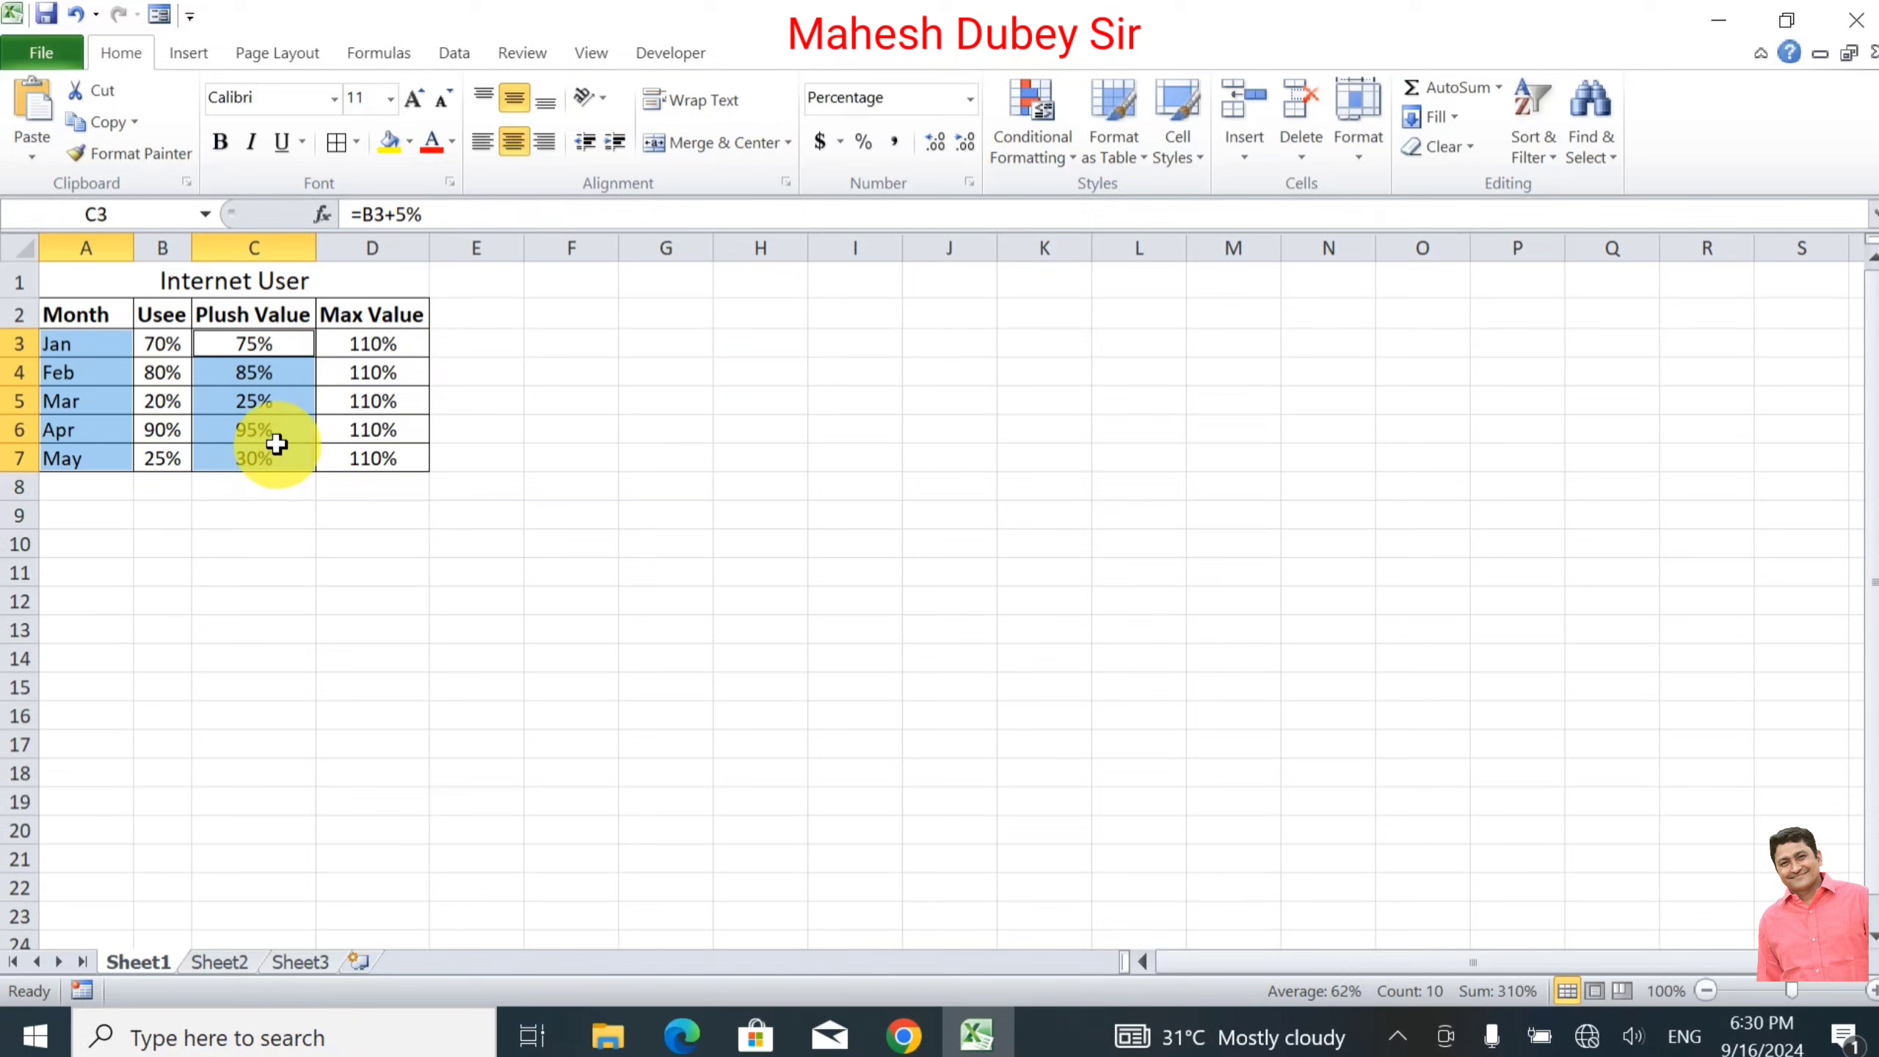
left_click_drag(405, 350, 388, 448, "ctrl")
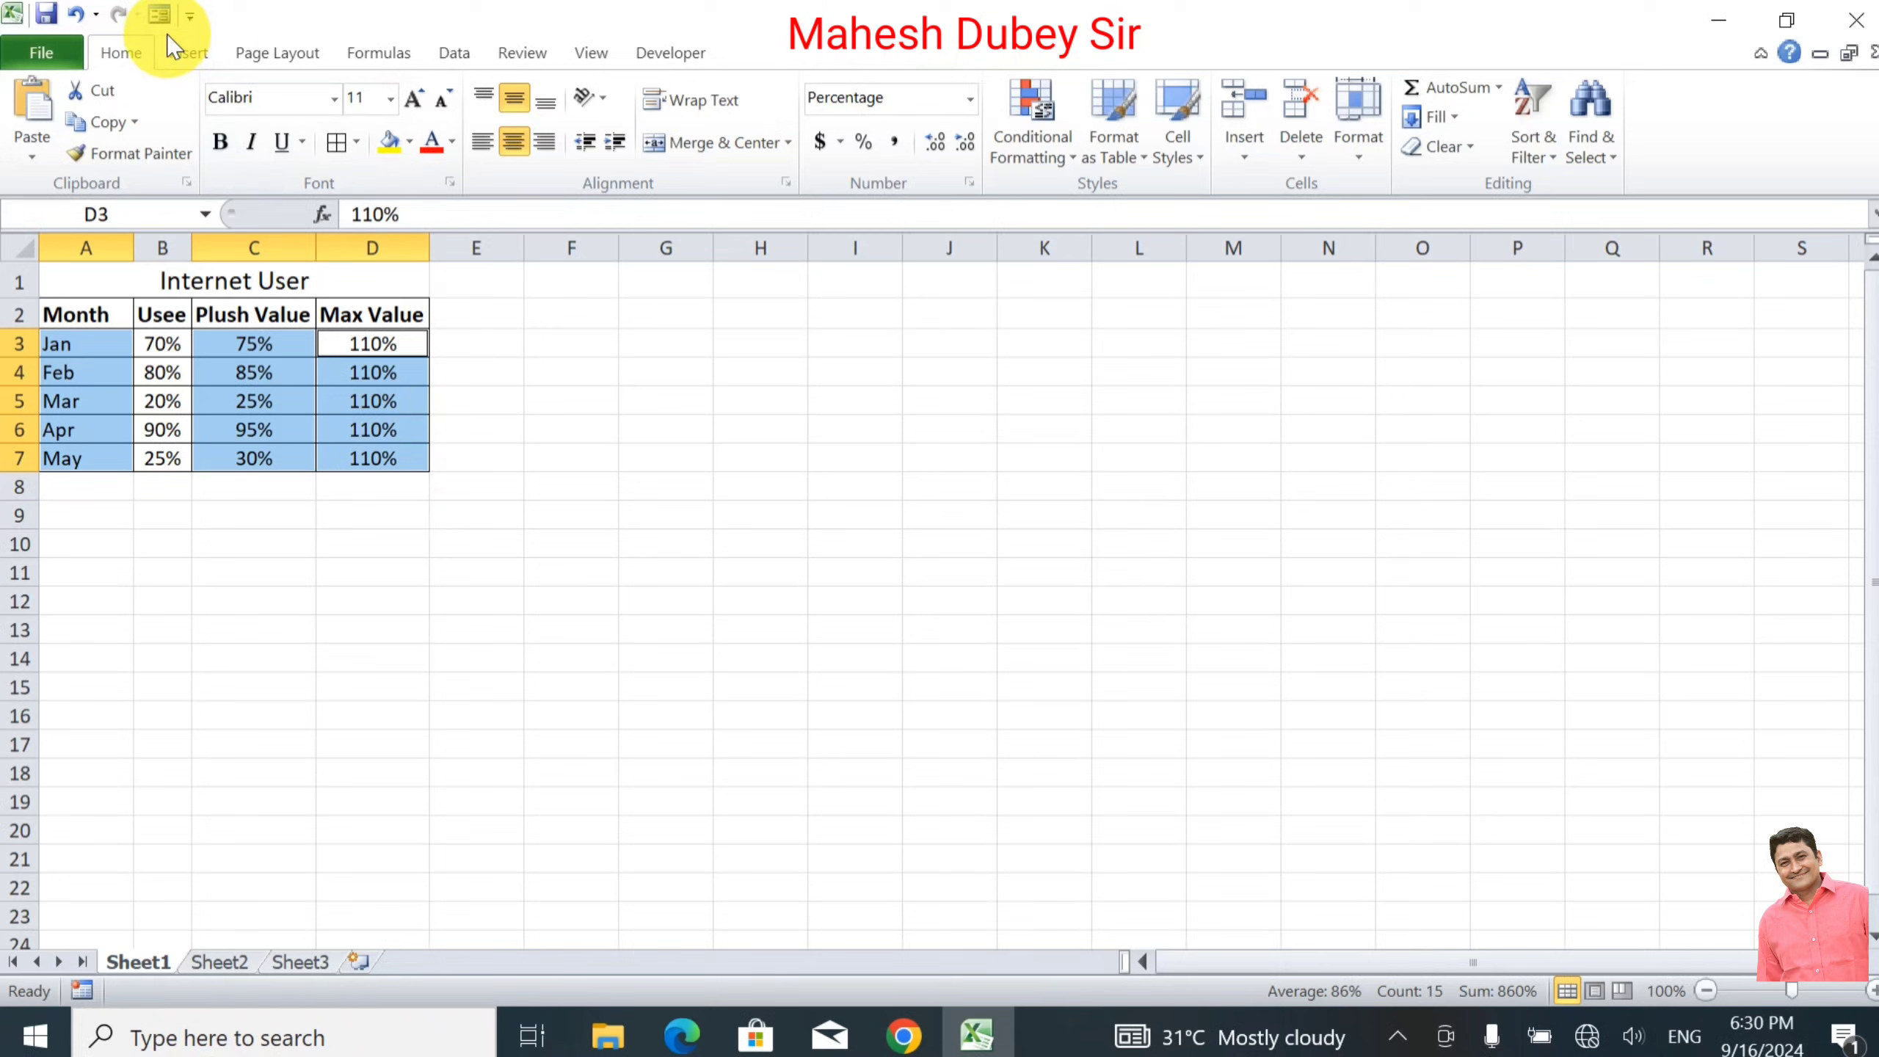
left_click(178, 54)
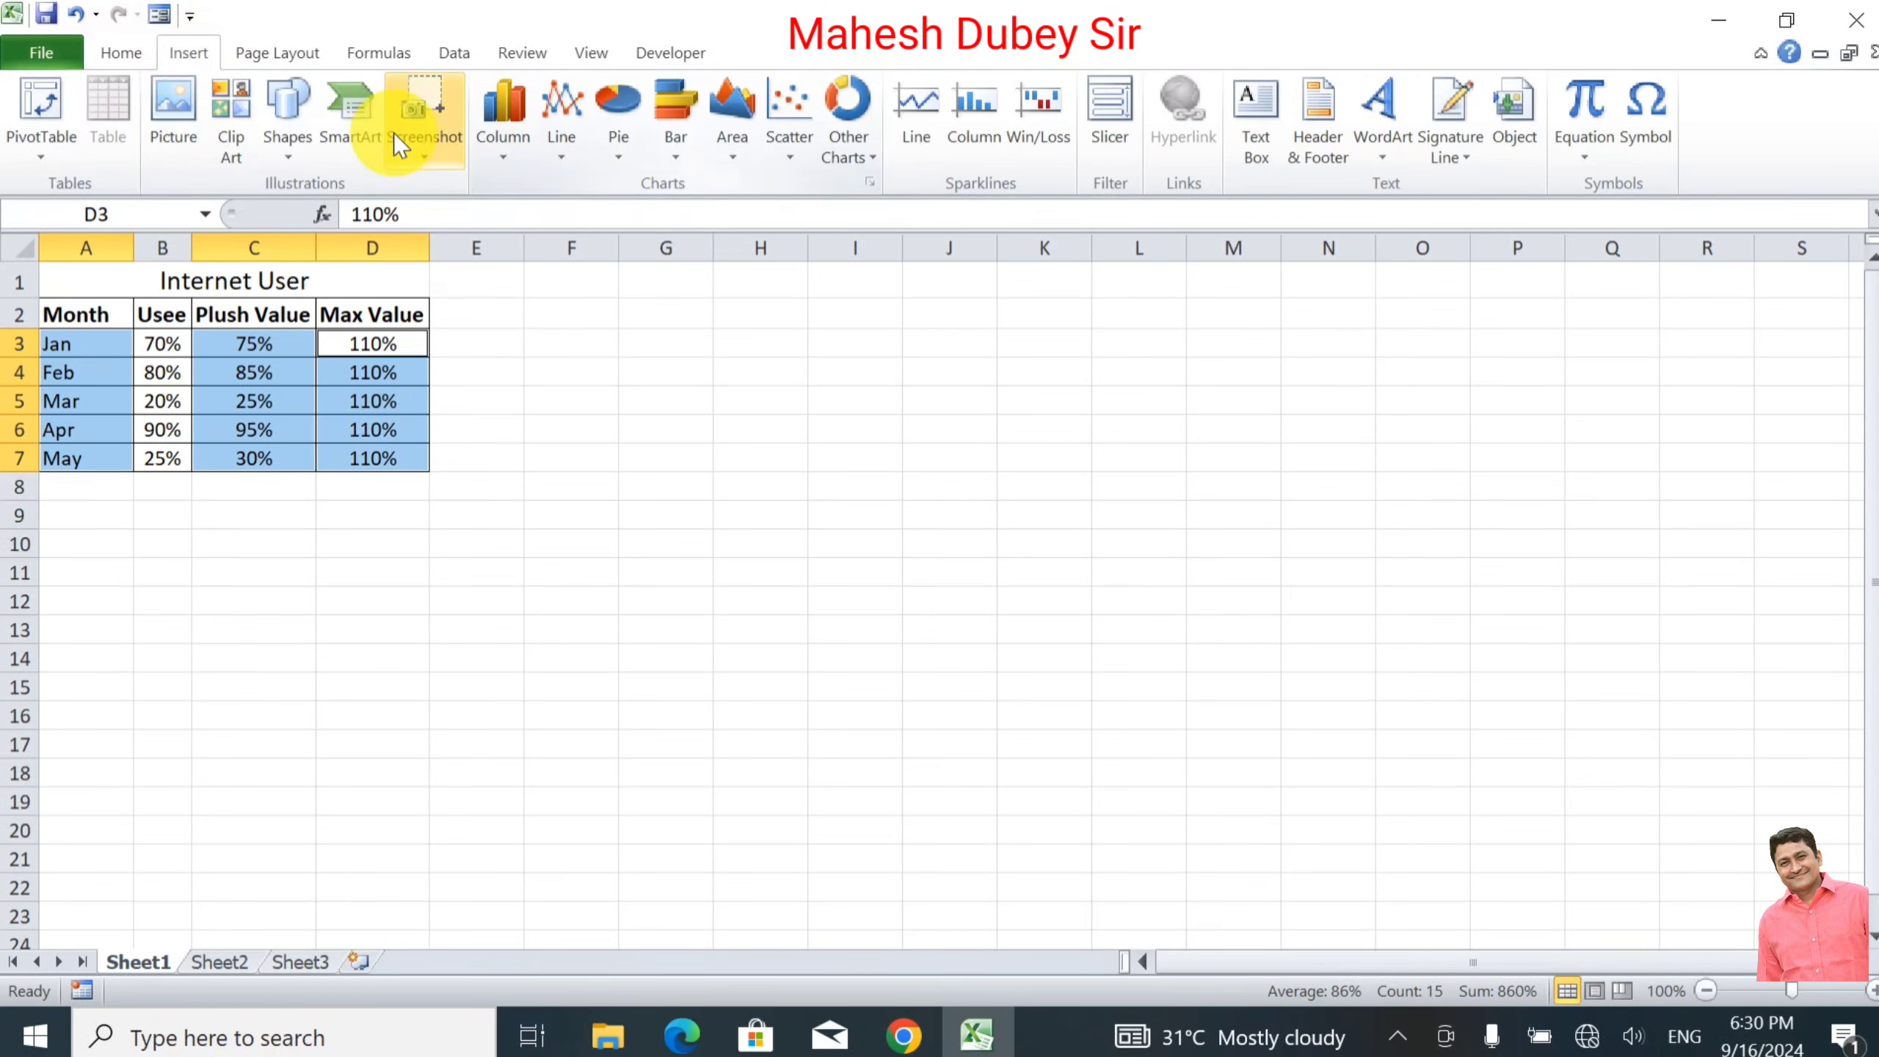
left_click(519, 142)
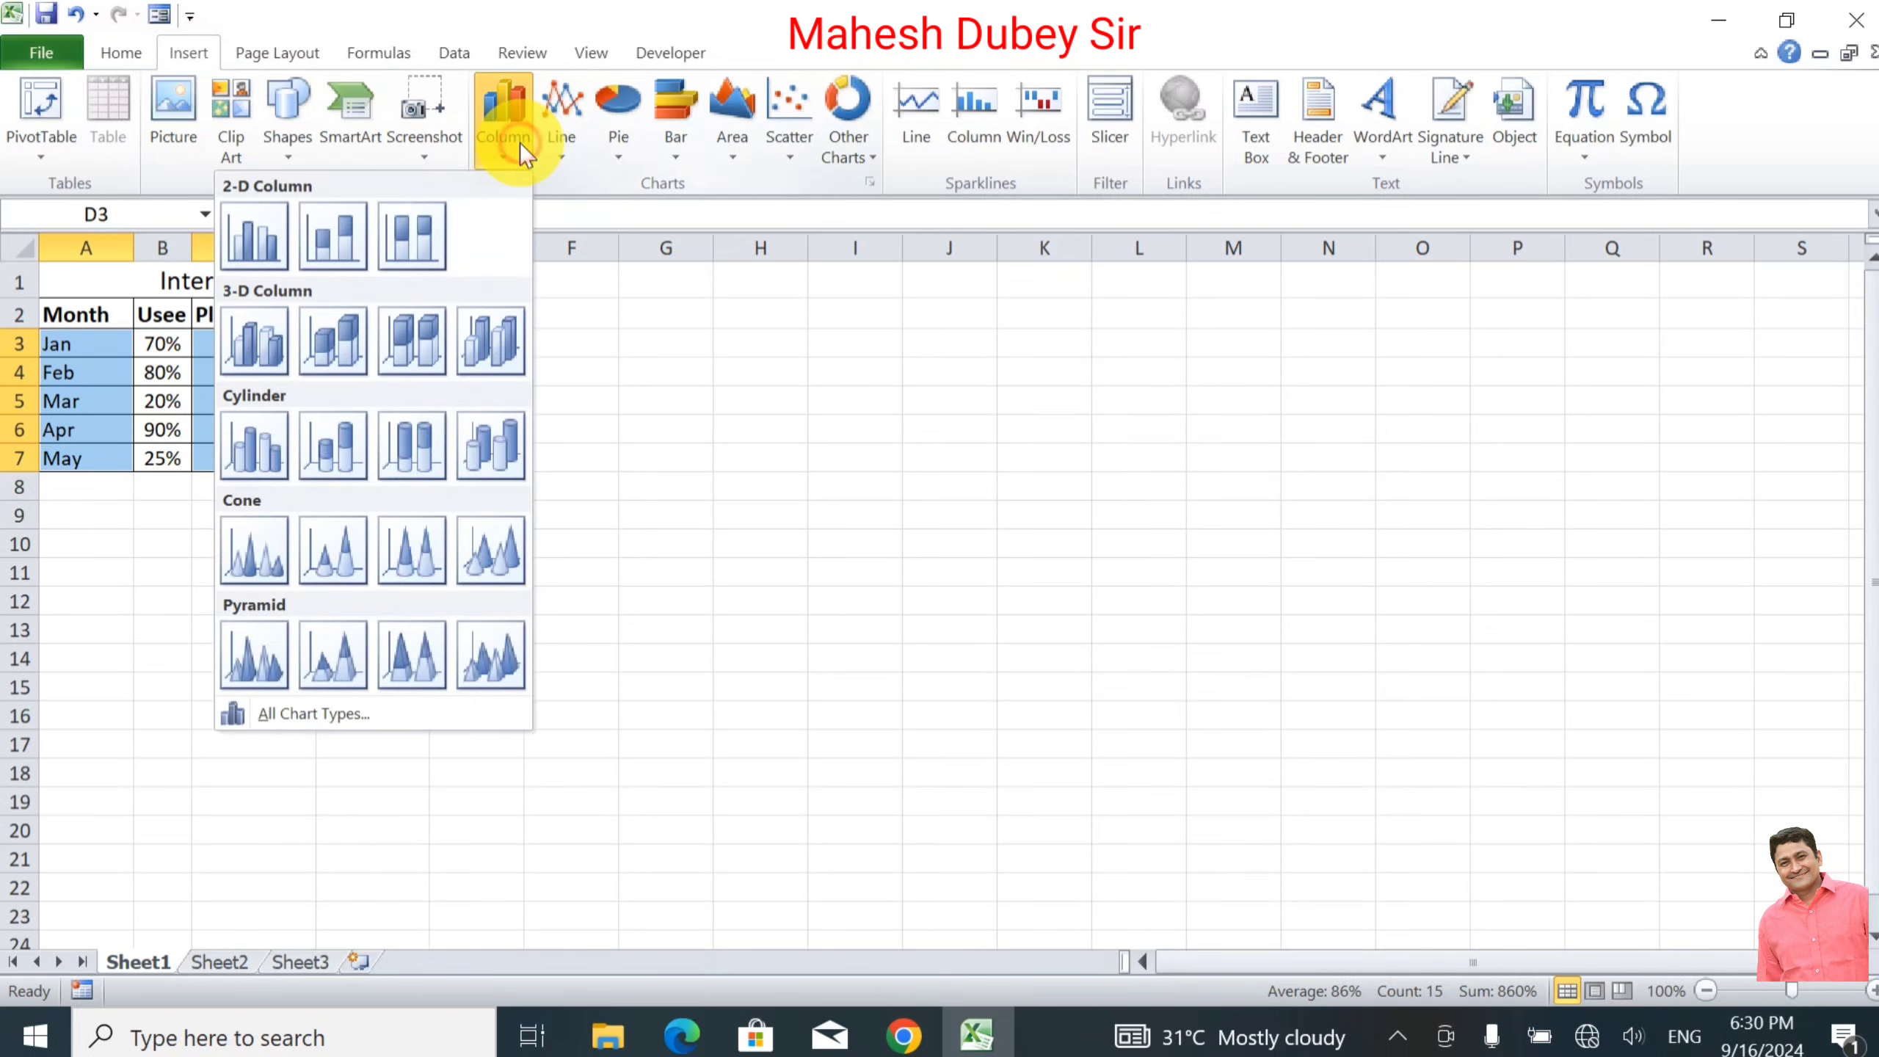
left_click(259, 232)
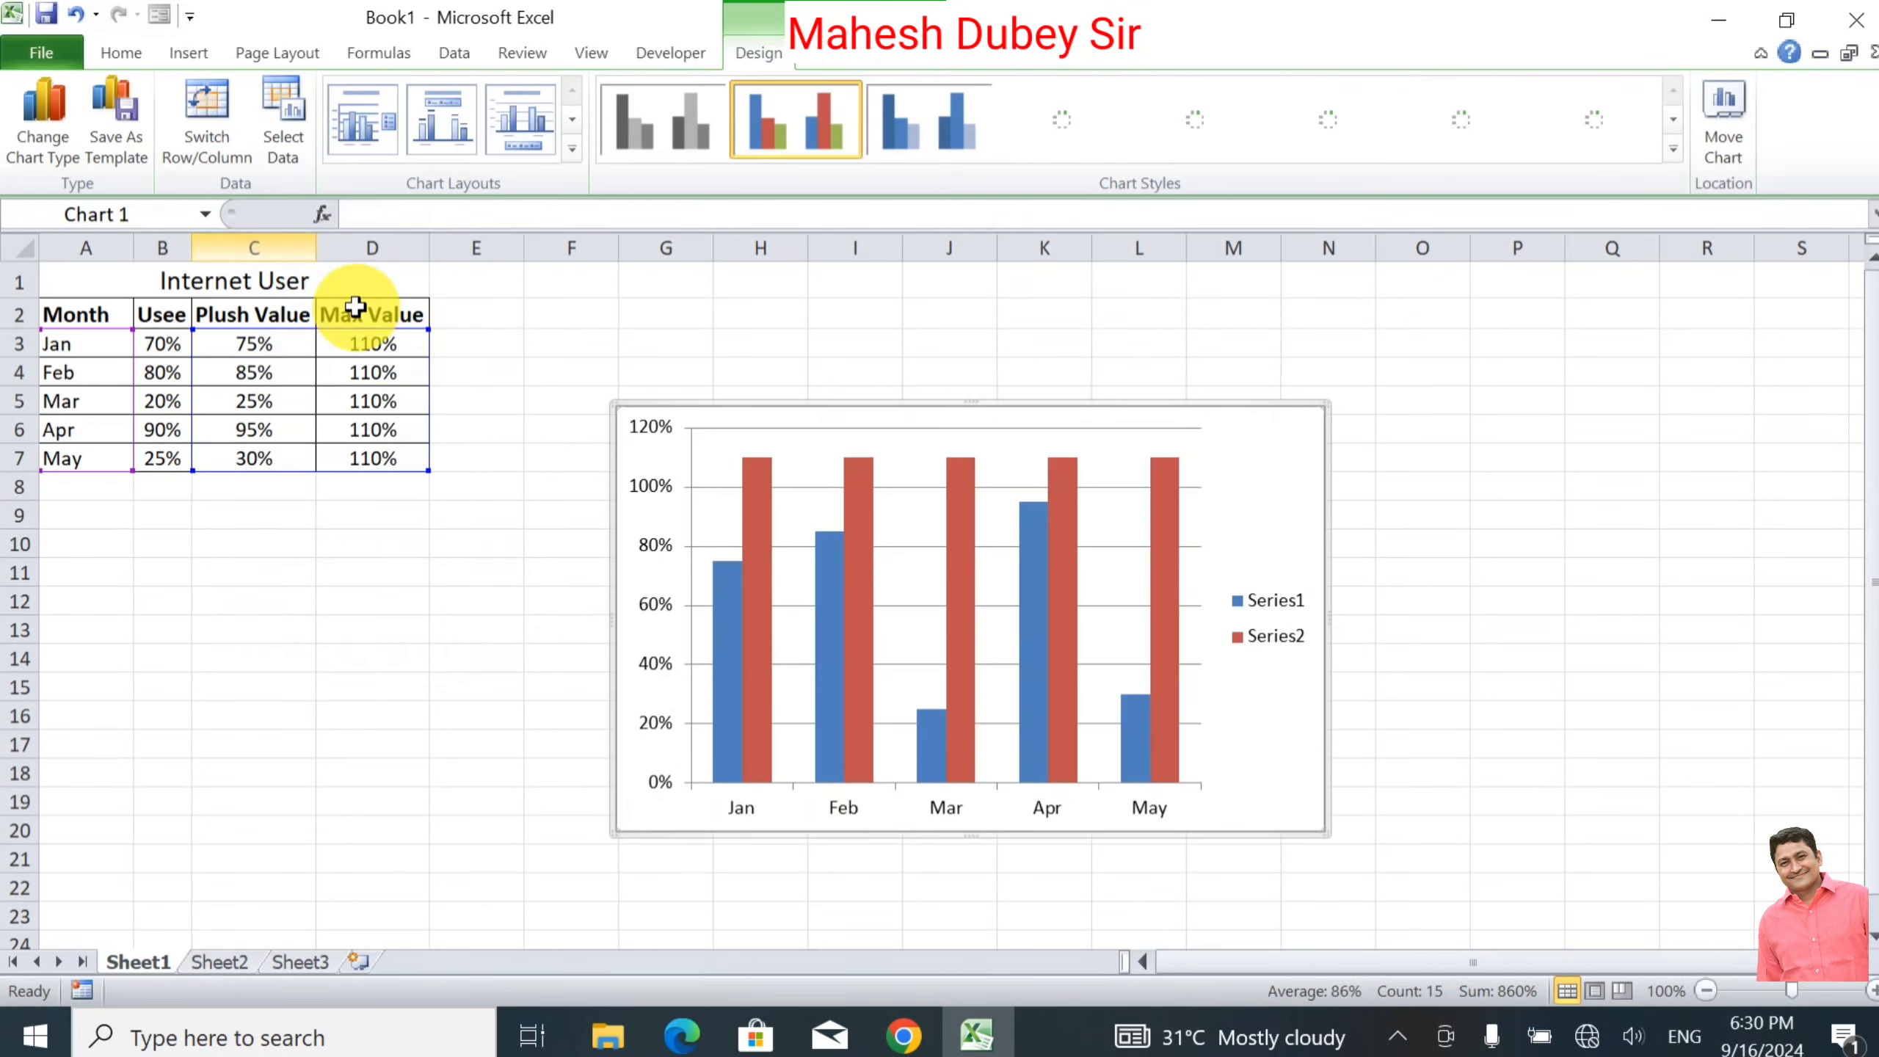
Step: Move the chart up beside the table
double_click(1274, 400)
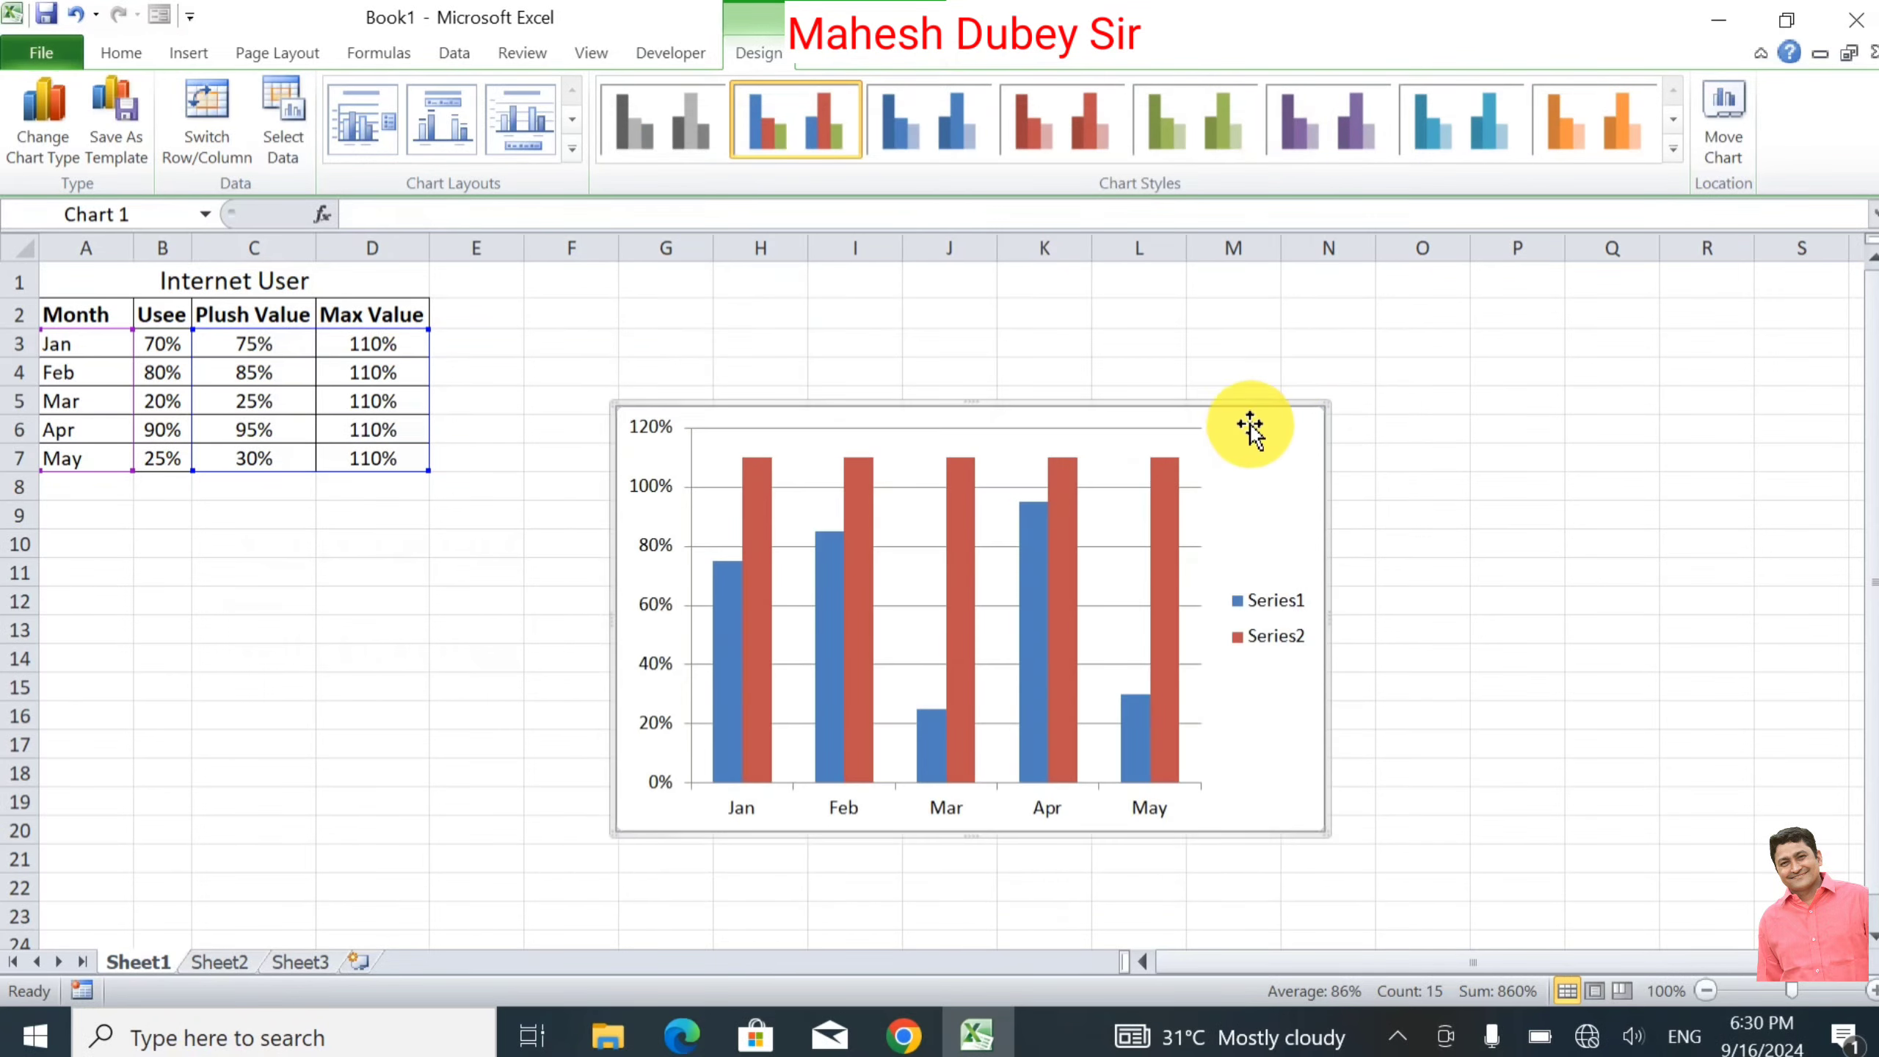
left_click_drag(1250, 403, 1237, 368)
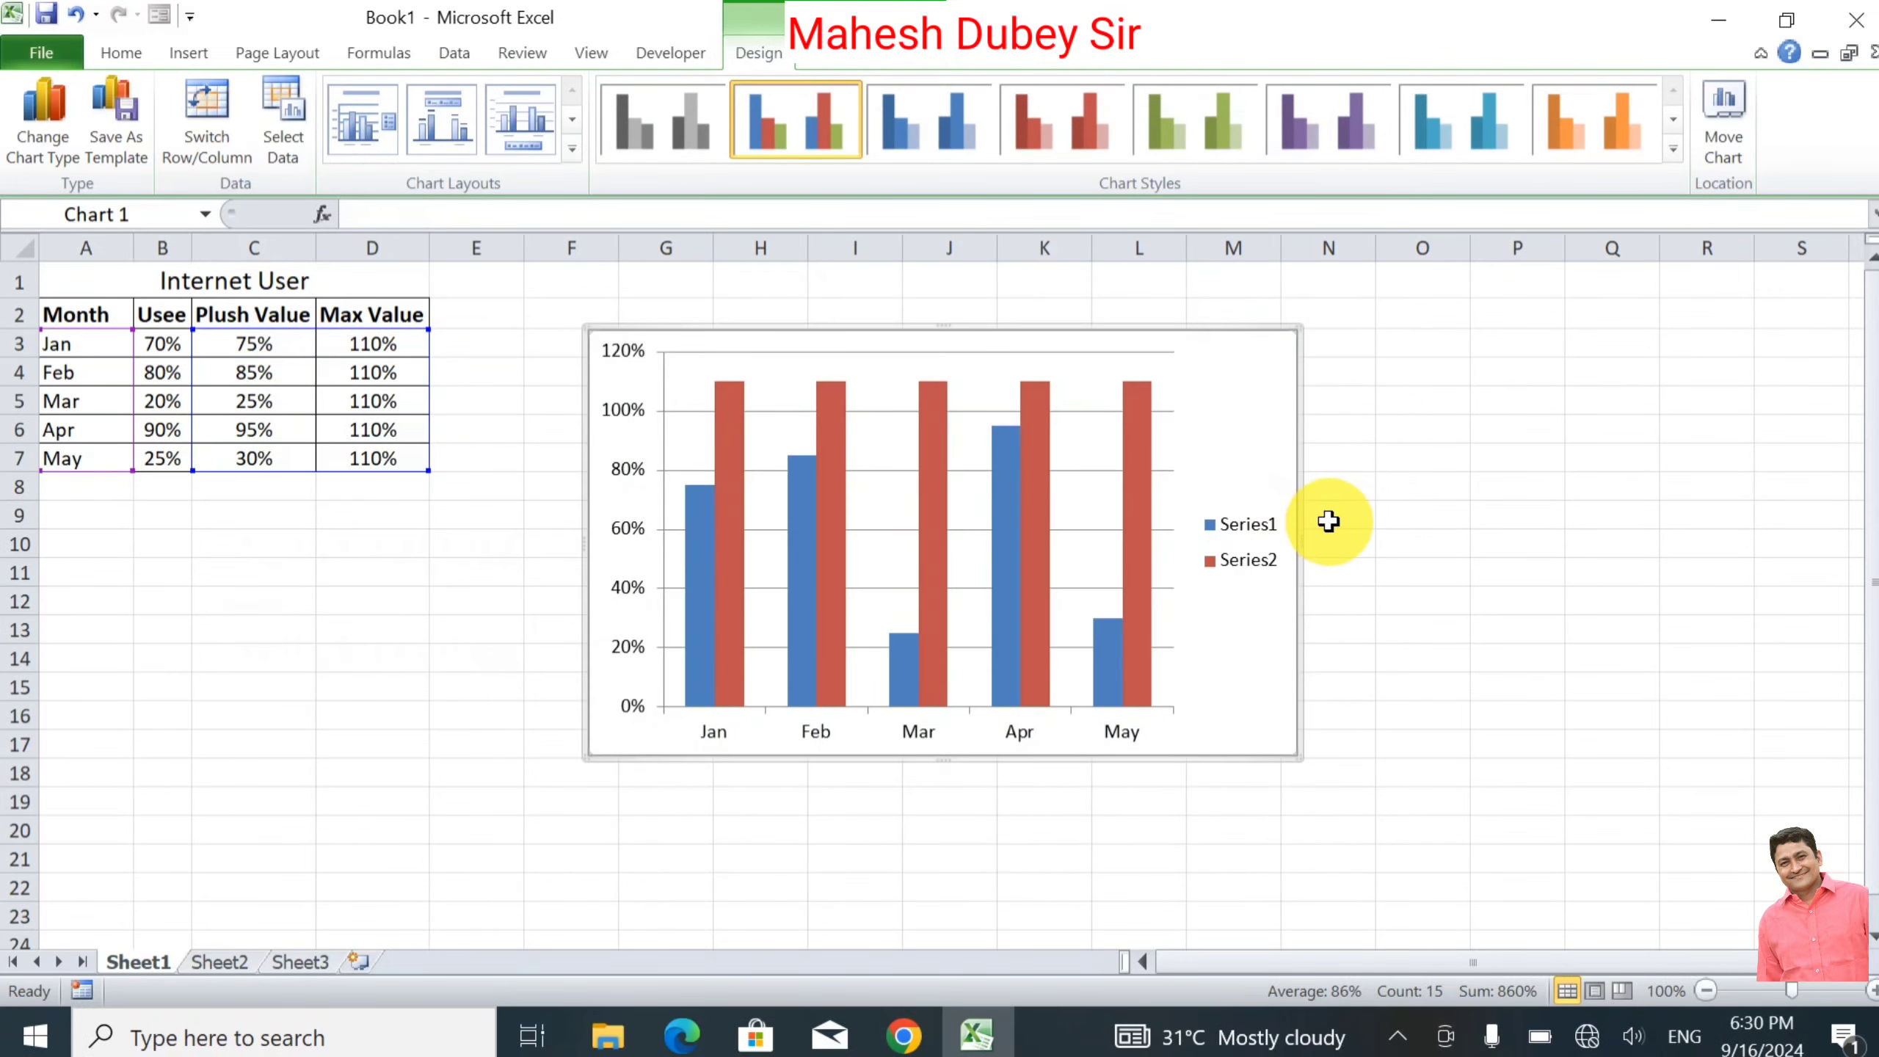
left_click(1375, 519)
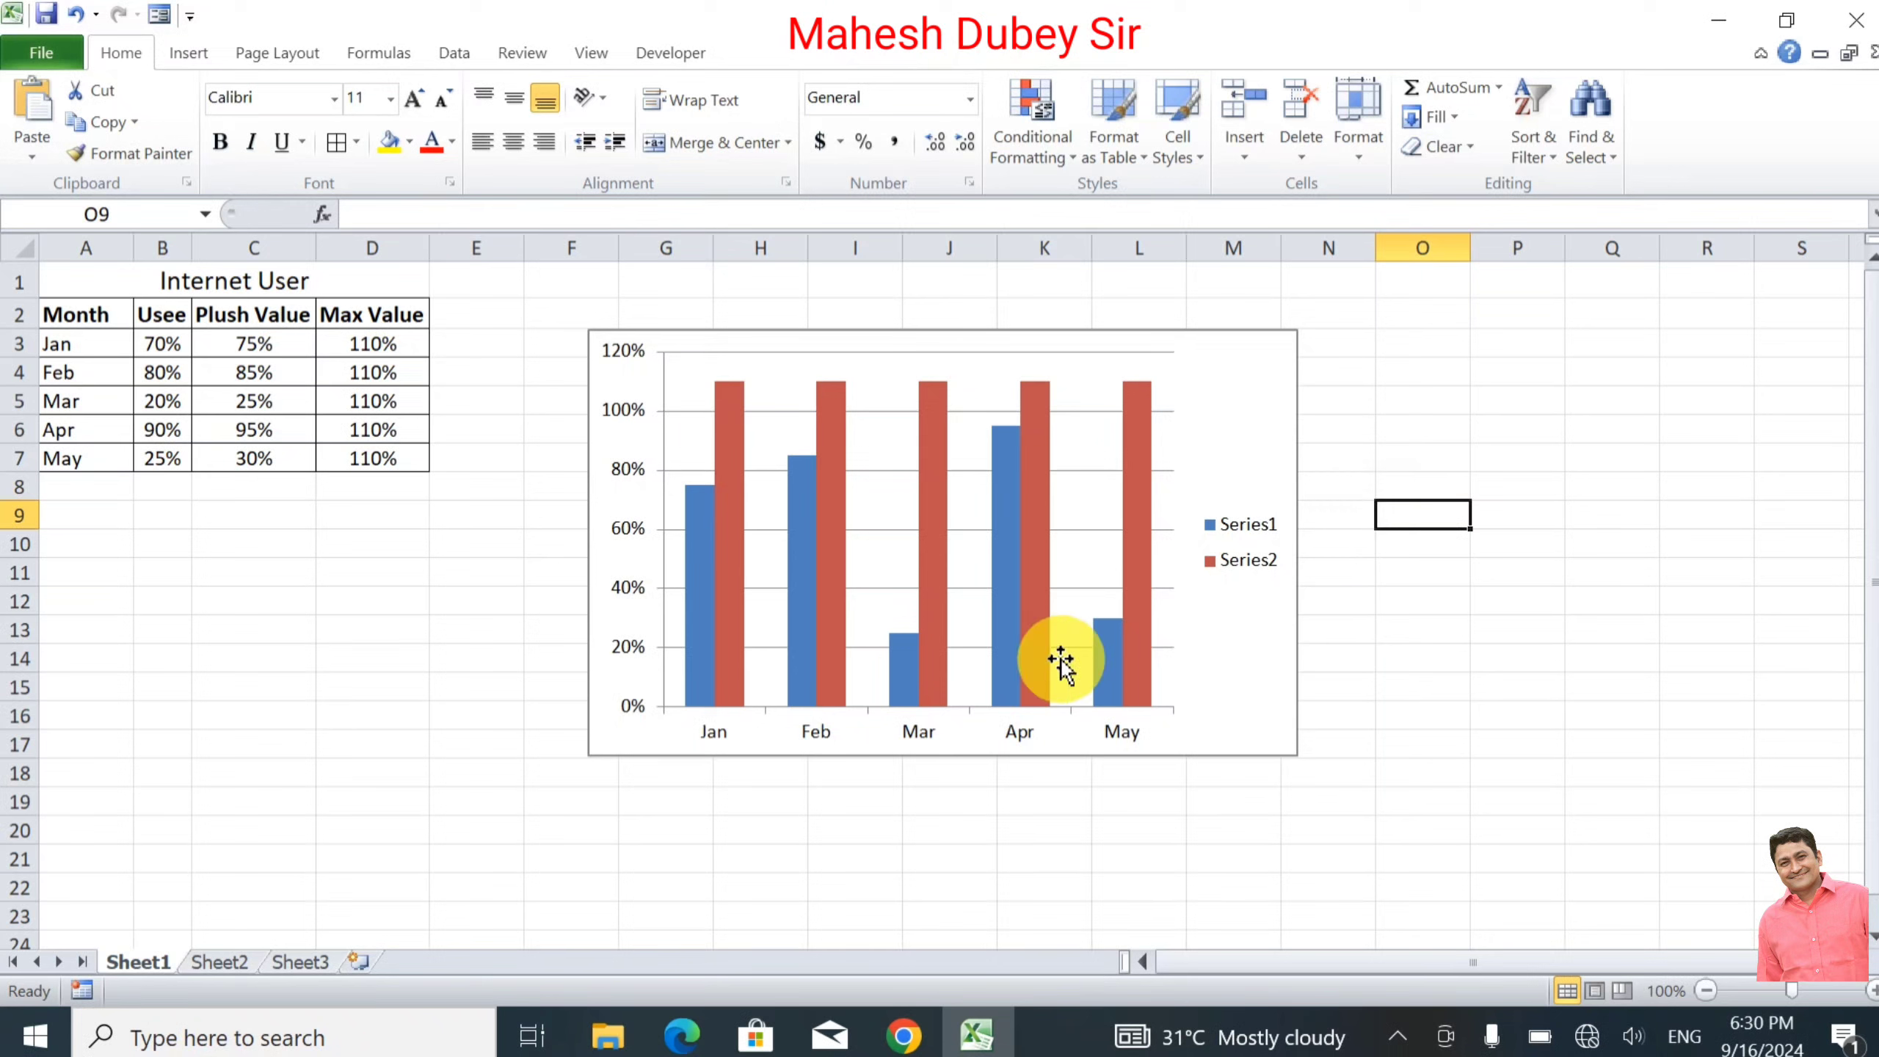
Step: Fix the vertical axis bounds at minimum 0 and maximum 1.1 in Format Axis
left_click(629, 400)
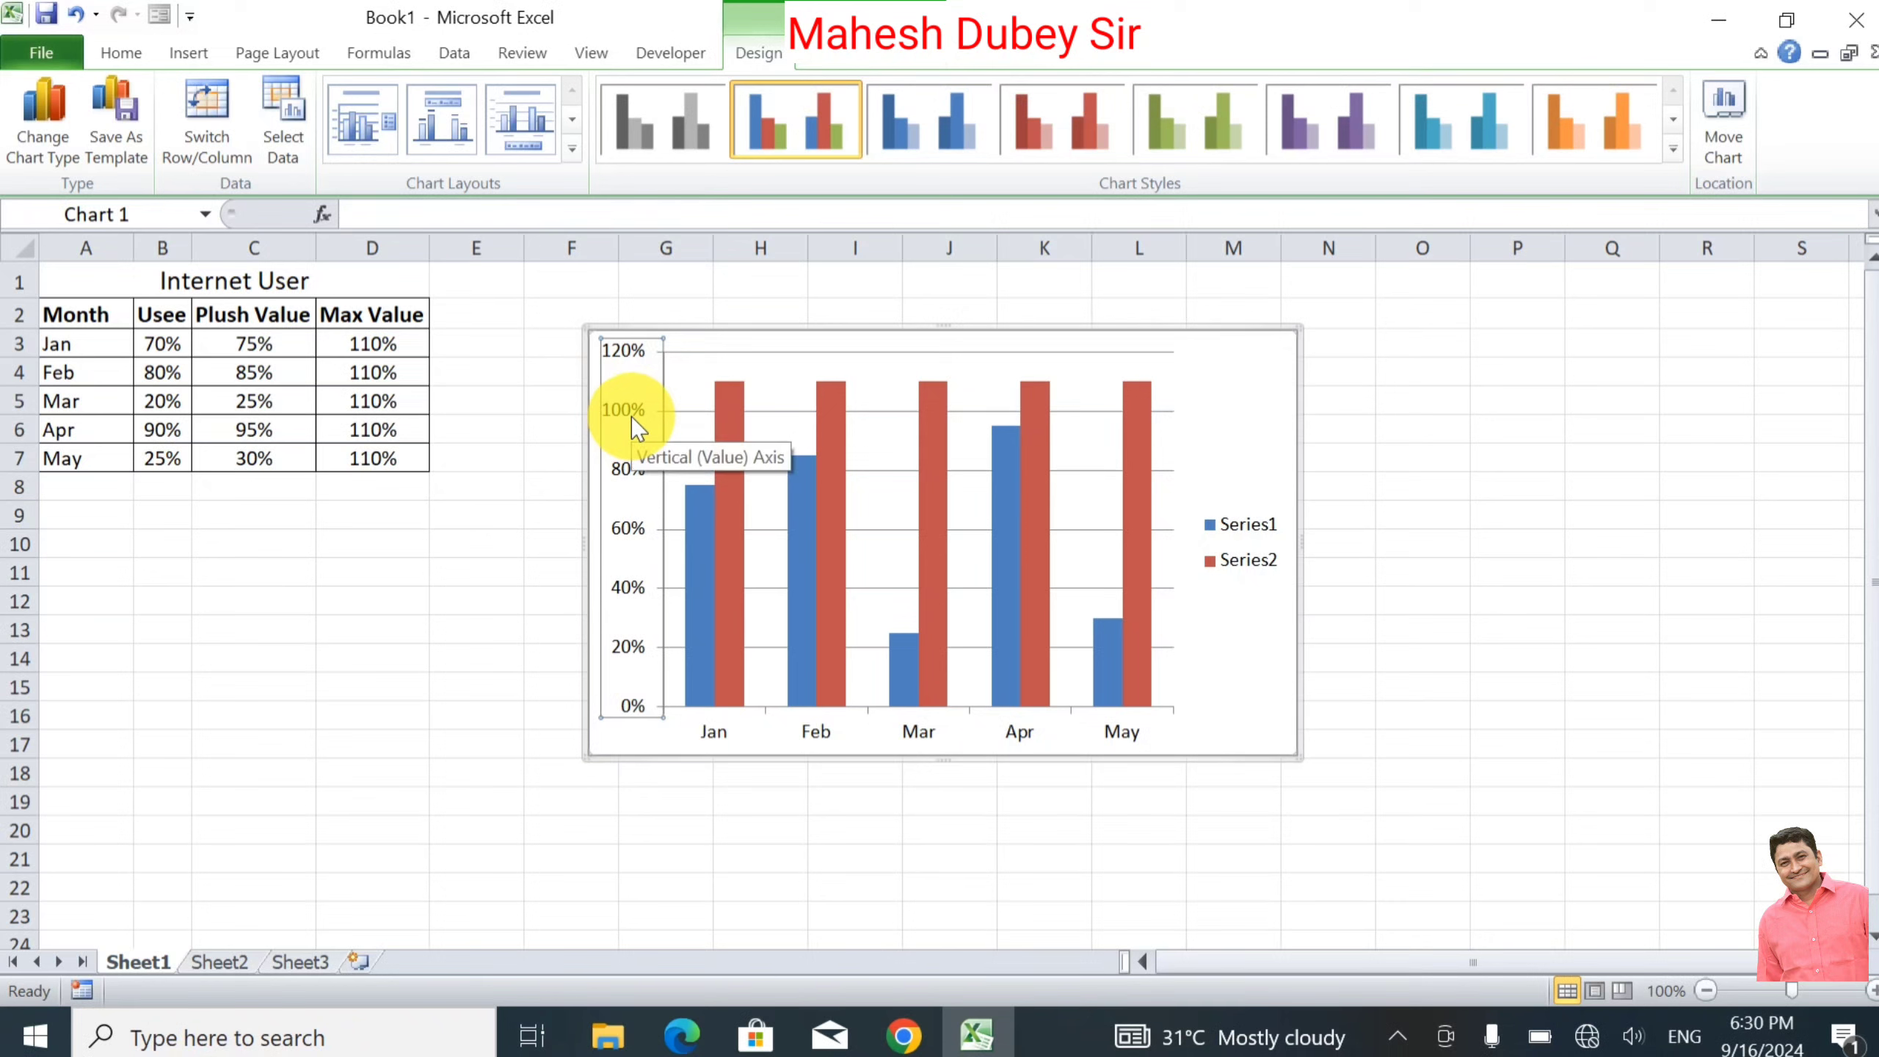
right_click(631, 418)
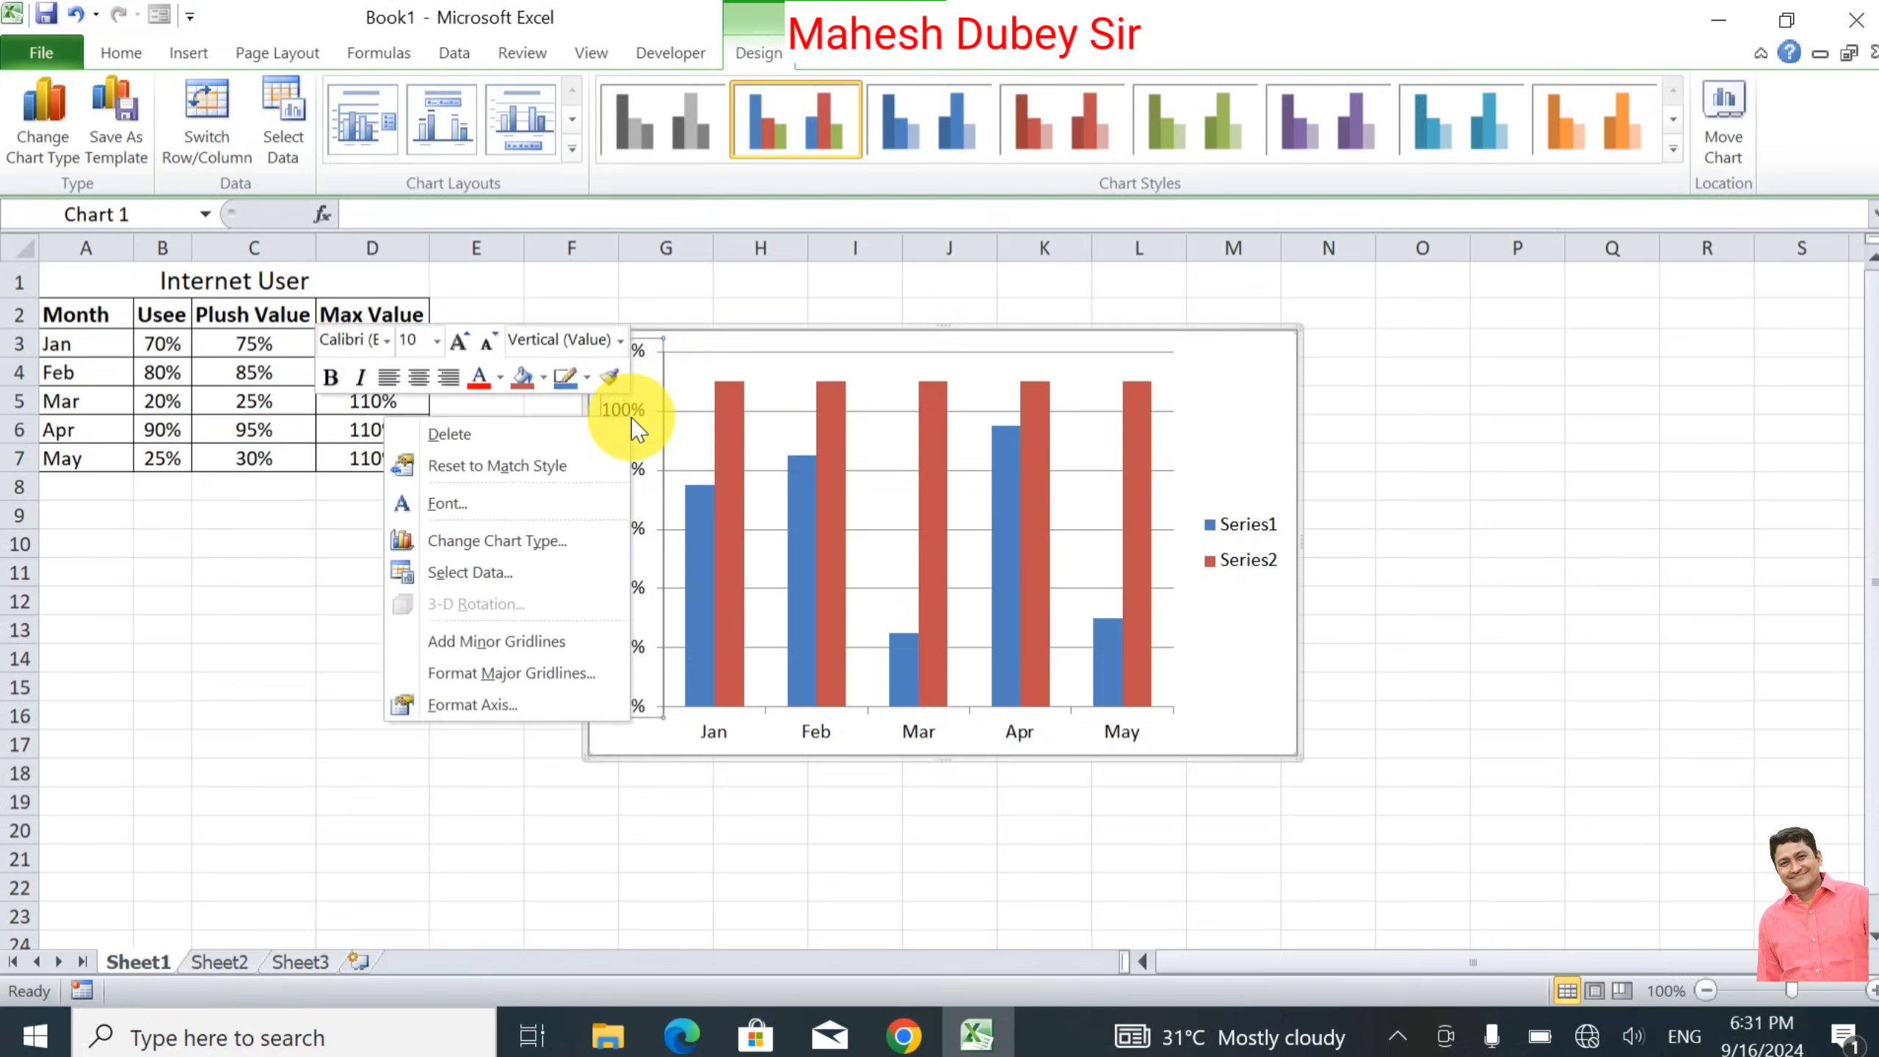
left_click(489, 705)
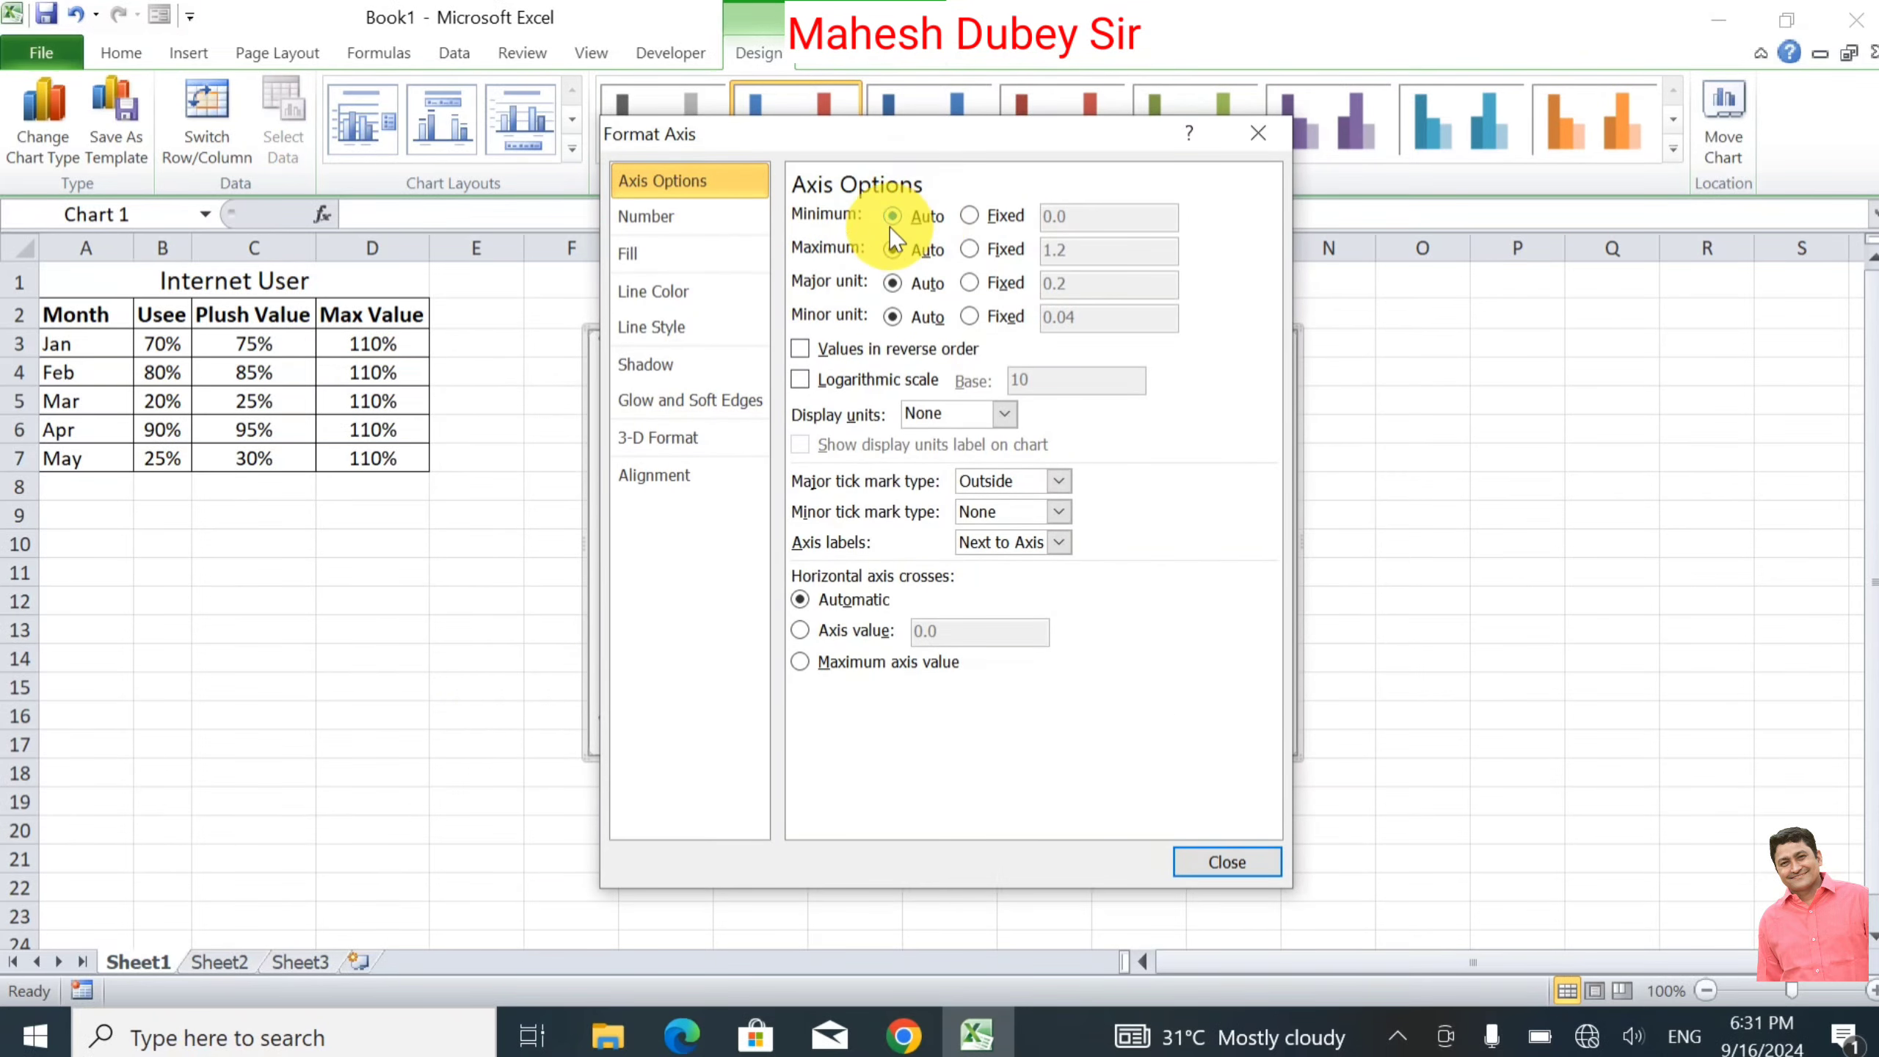
left_click(970, 215)
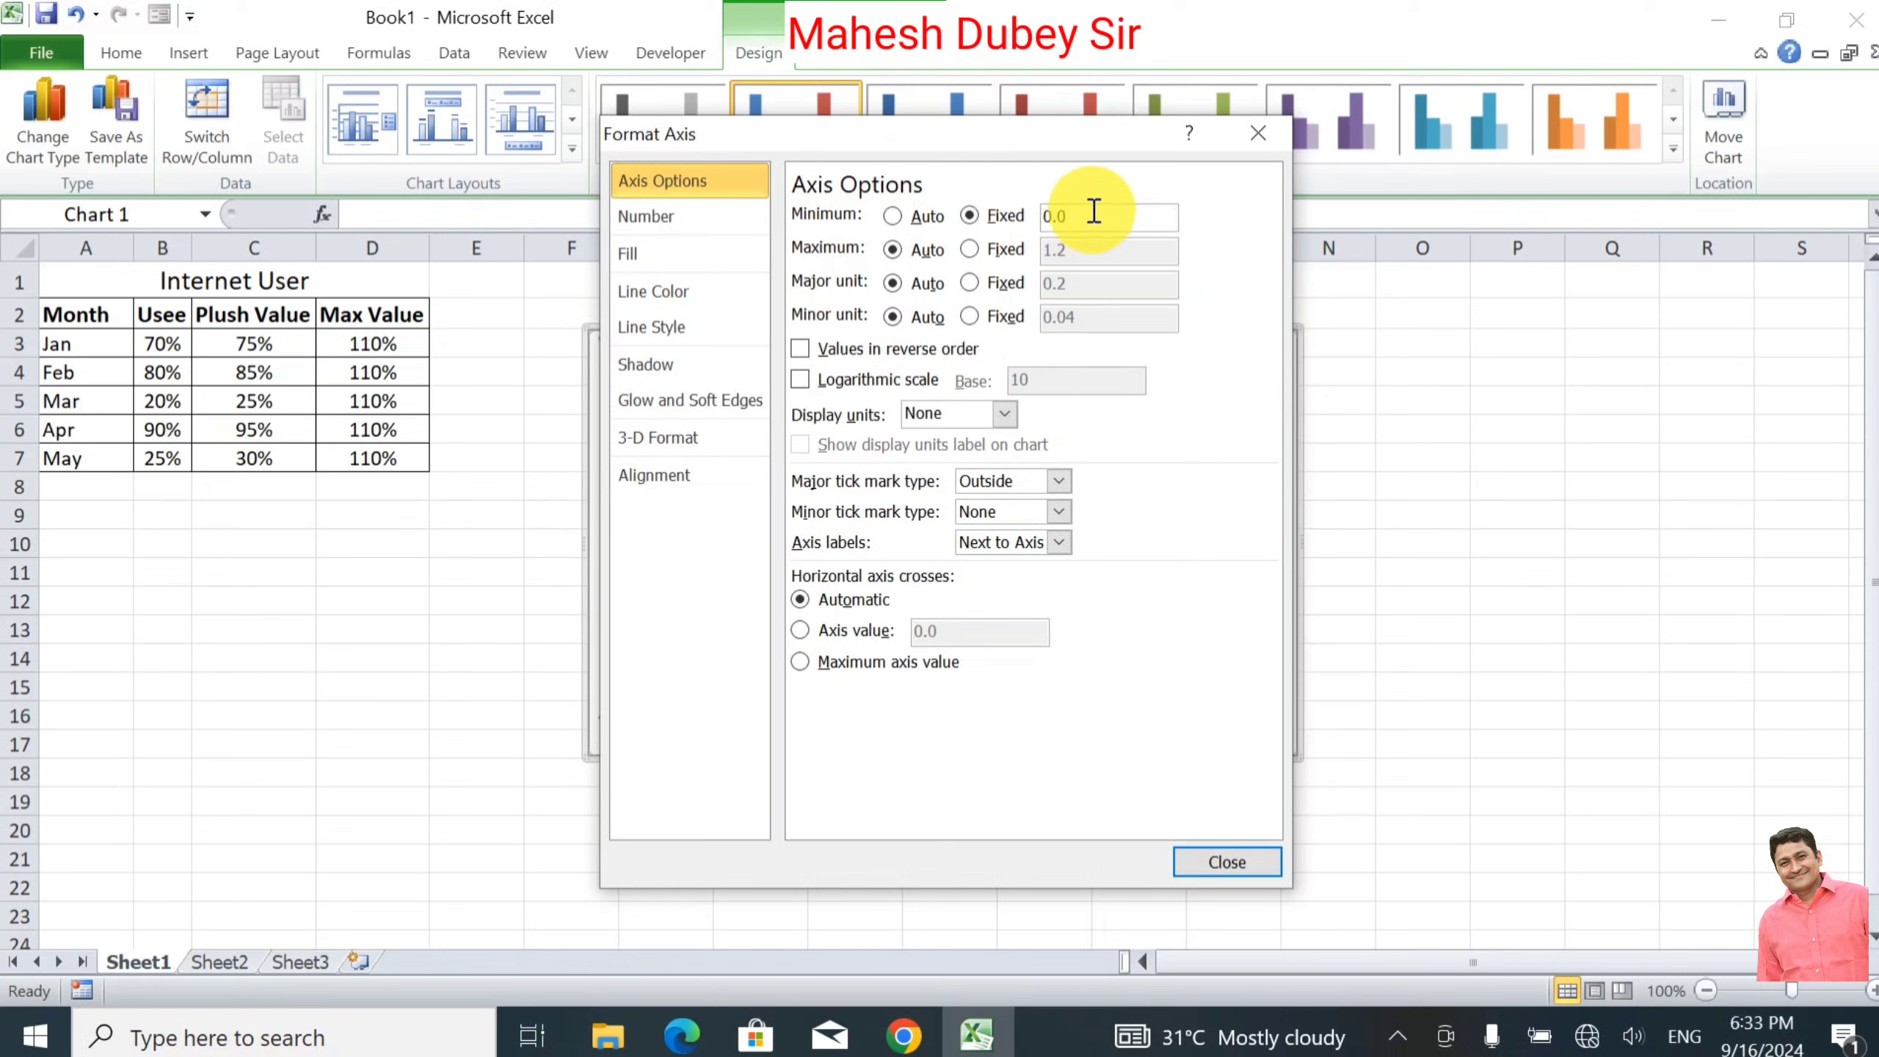
left_click(970, 246)
left_click_drag(1011, 149, 1325, 103)
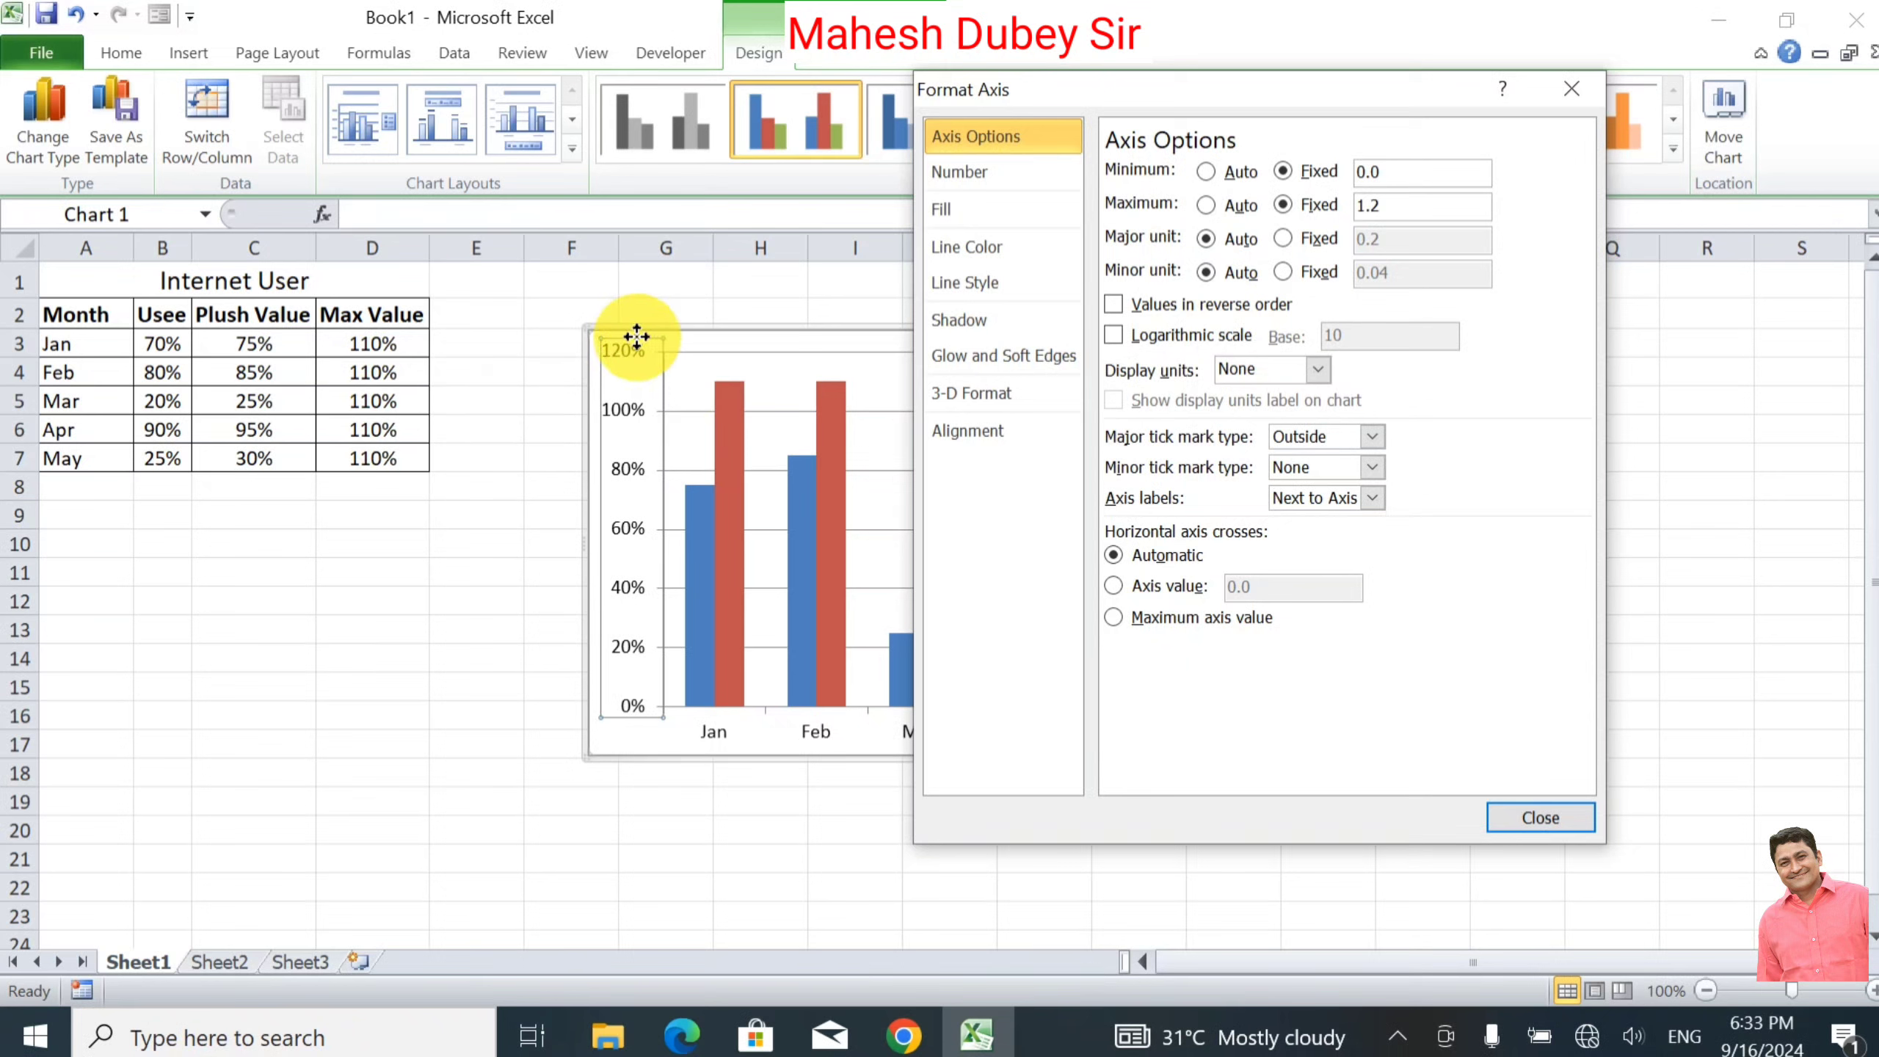
left_click(1408, 203)
type("1.1")
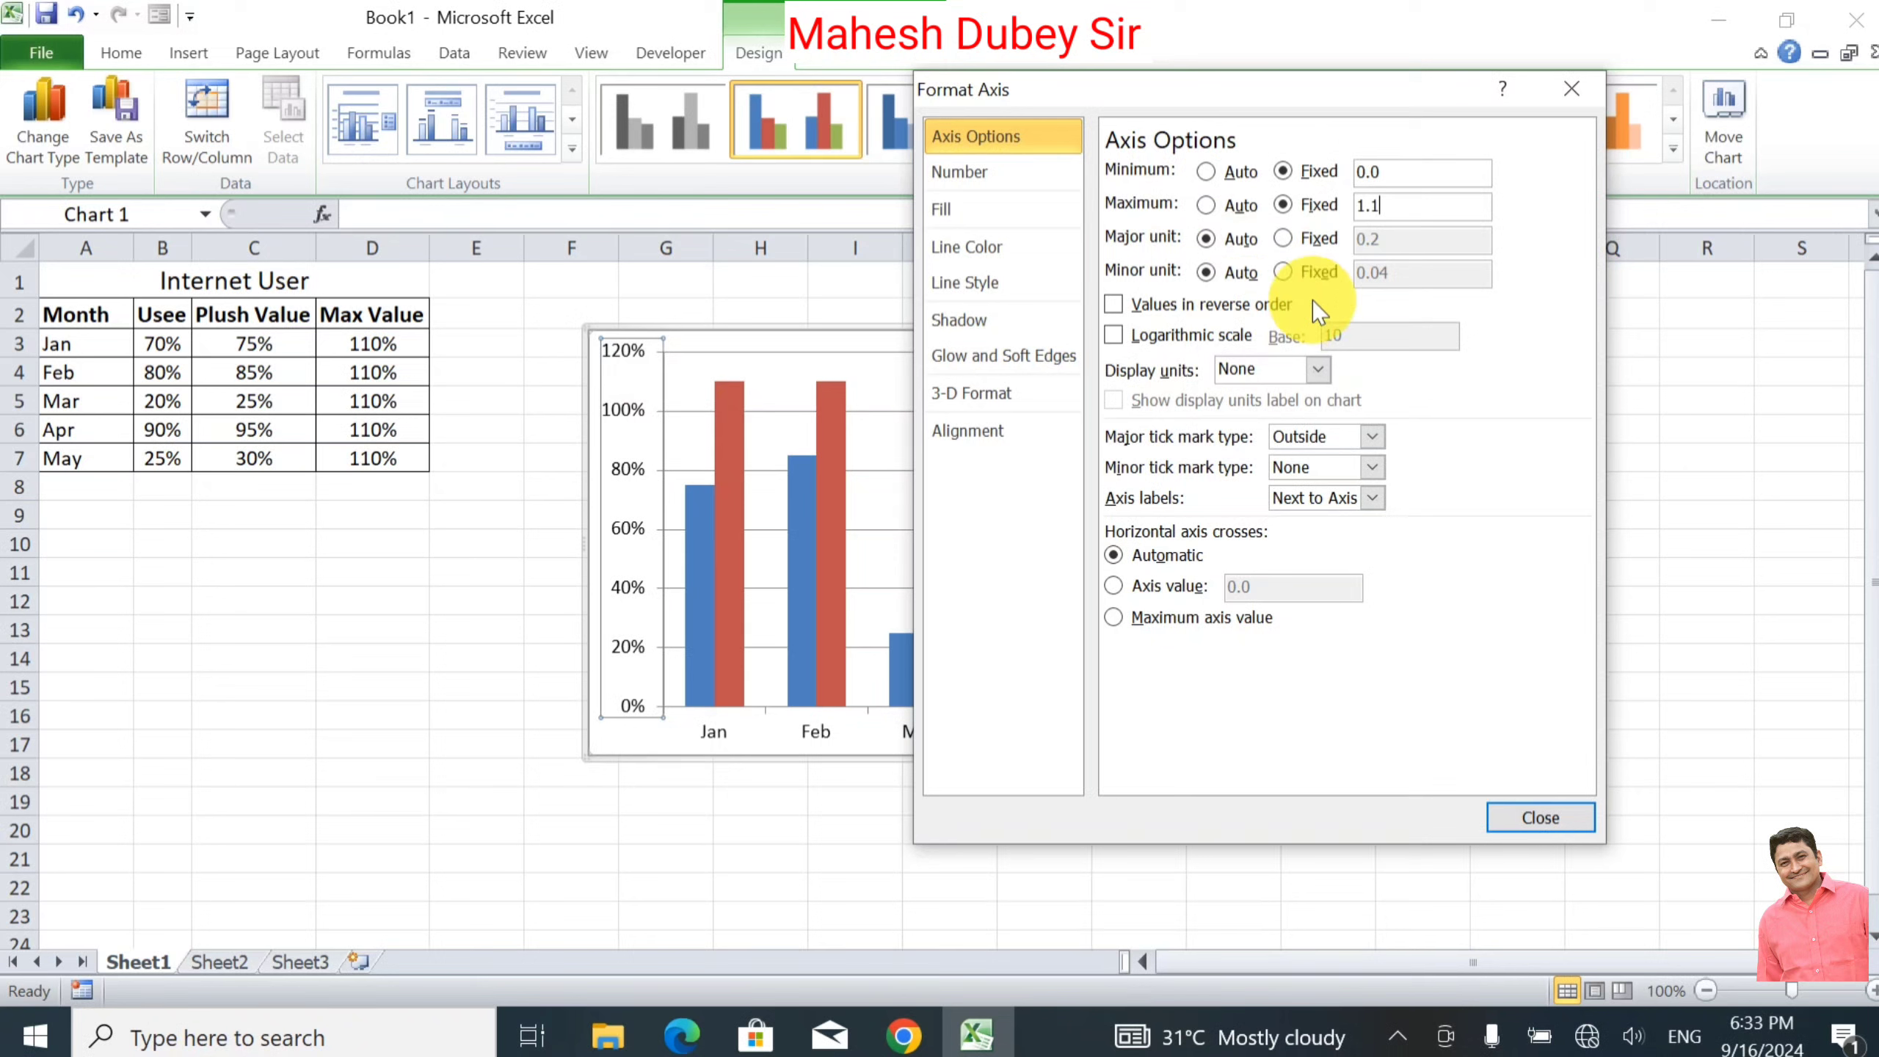
left_click(1553, 810)
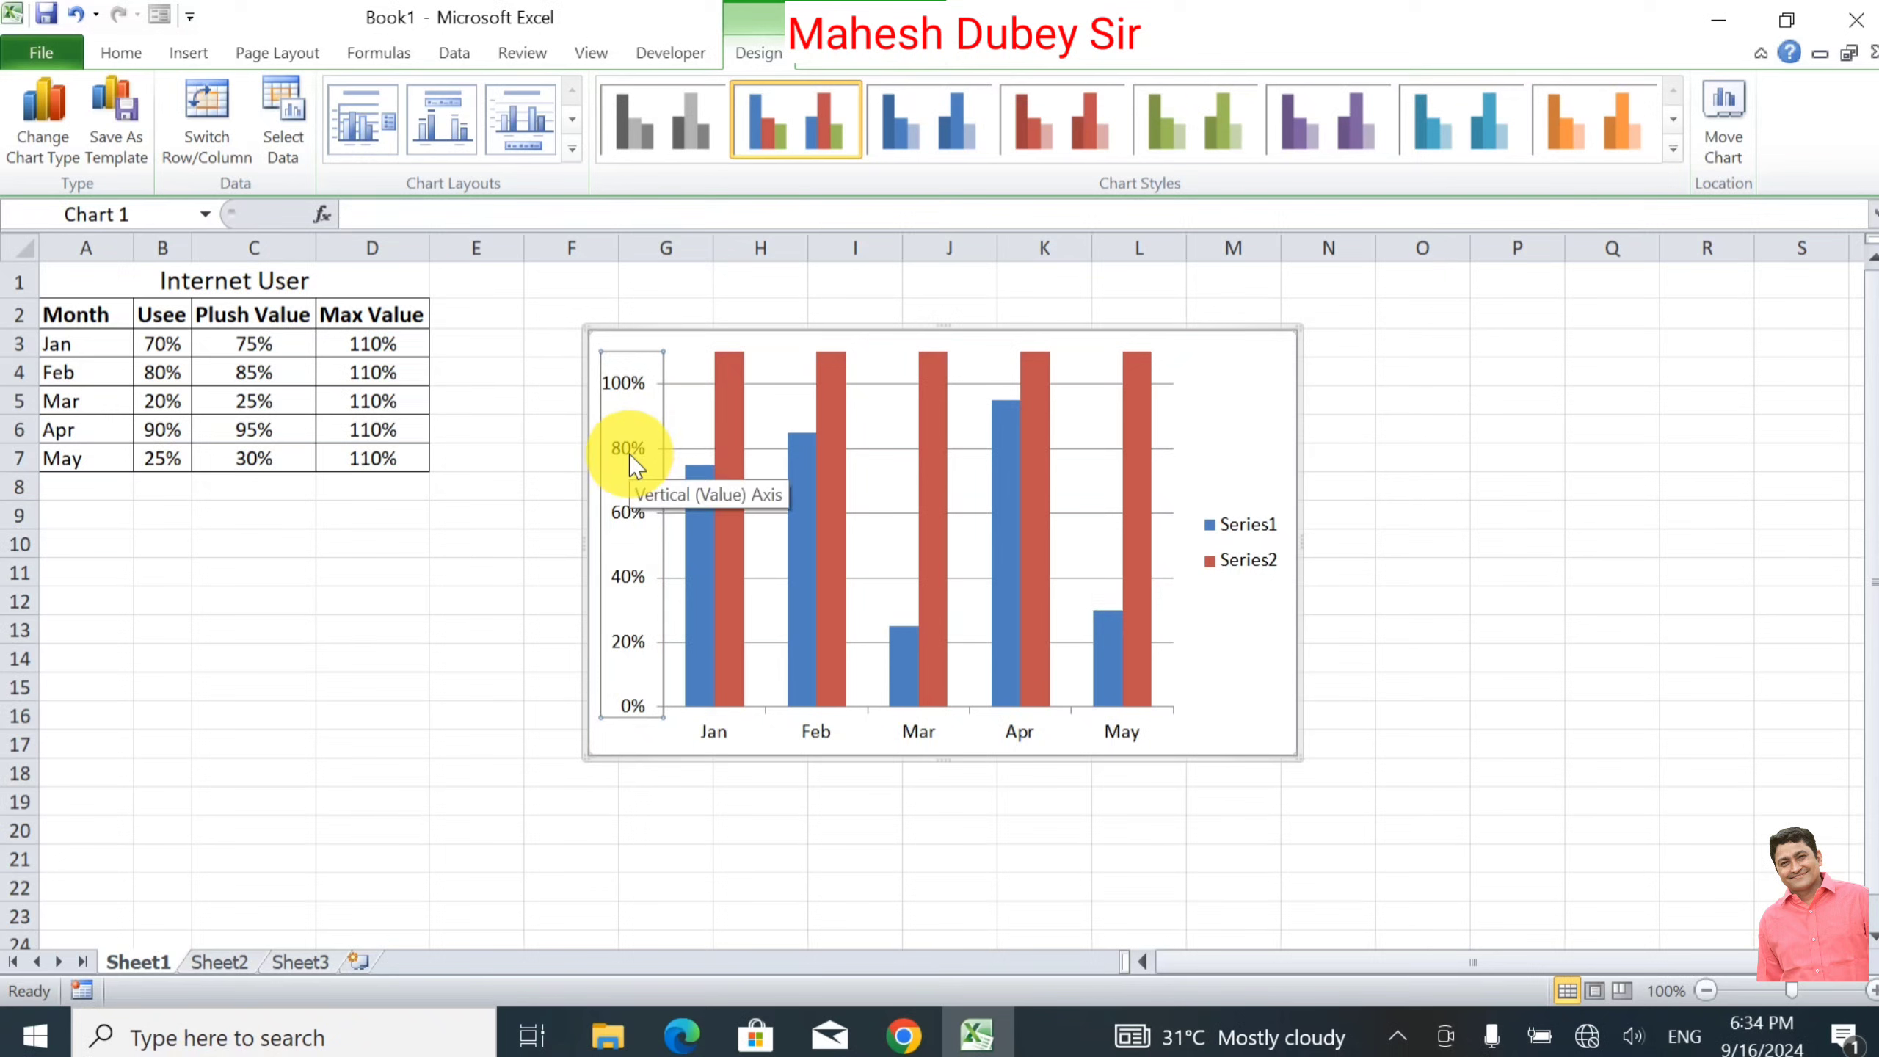
Step: Delete the chart's vertical value axis, legend and horizontal gridlines
key("Delete")
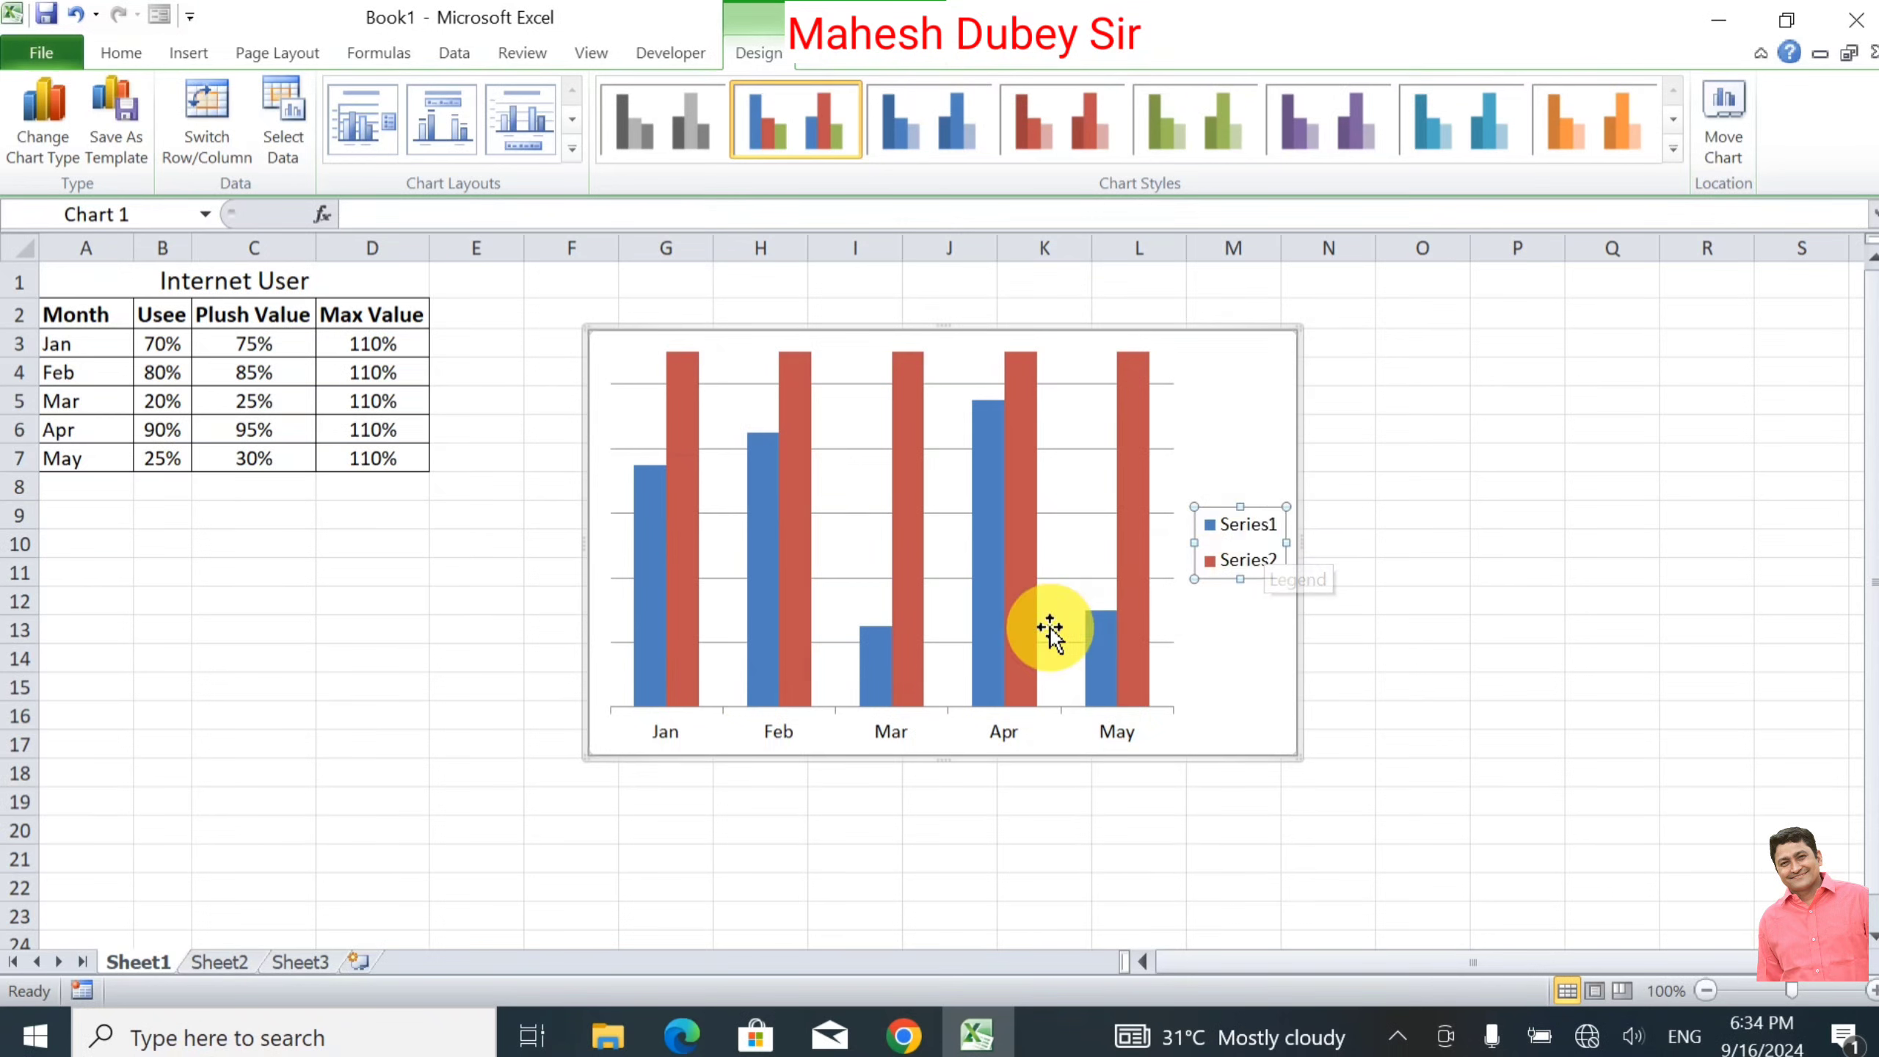
key("Delete")
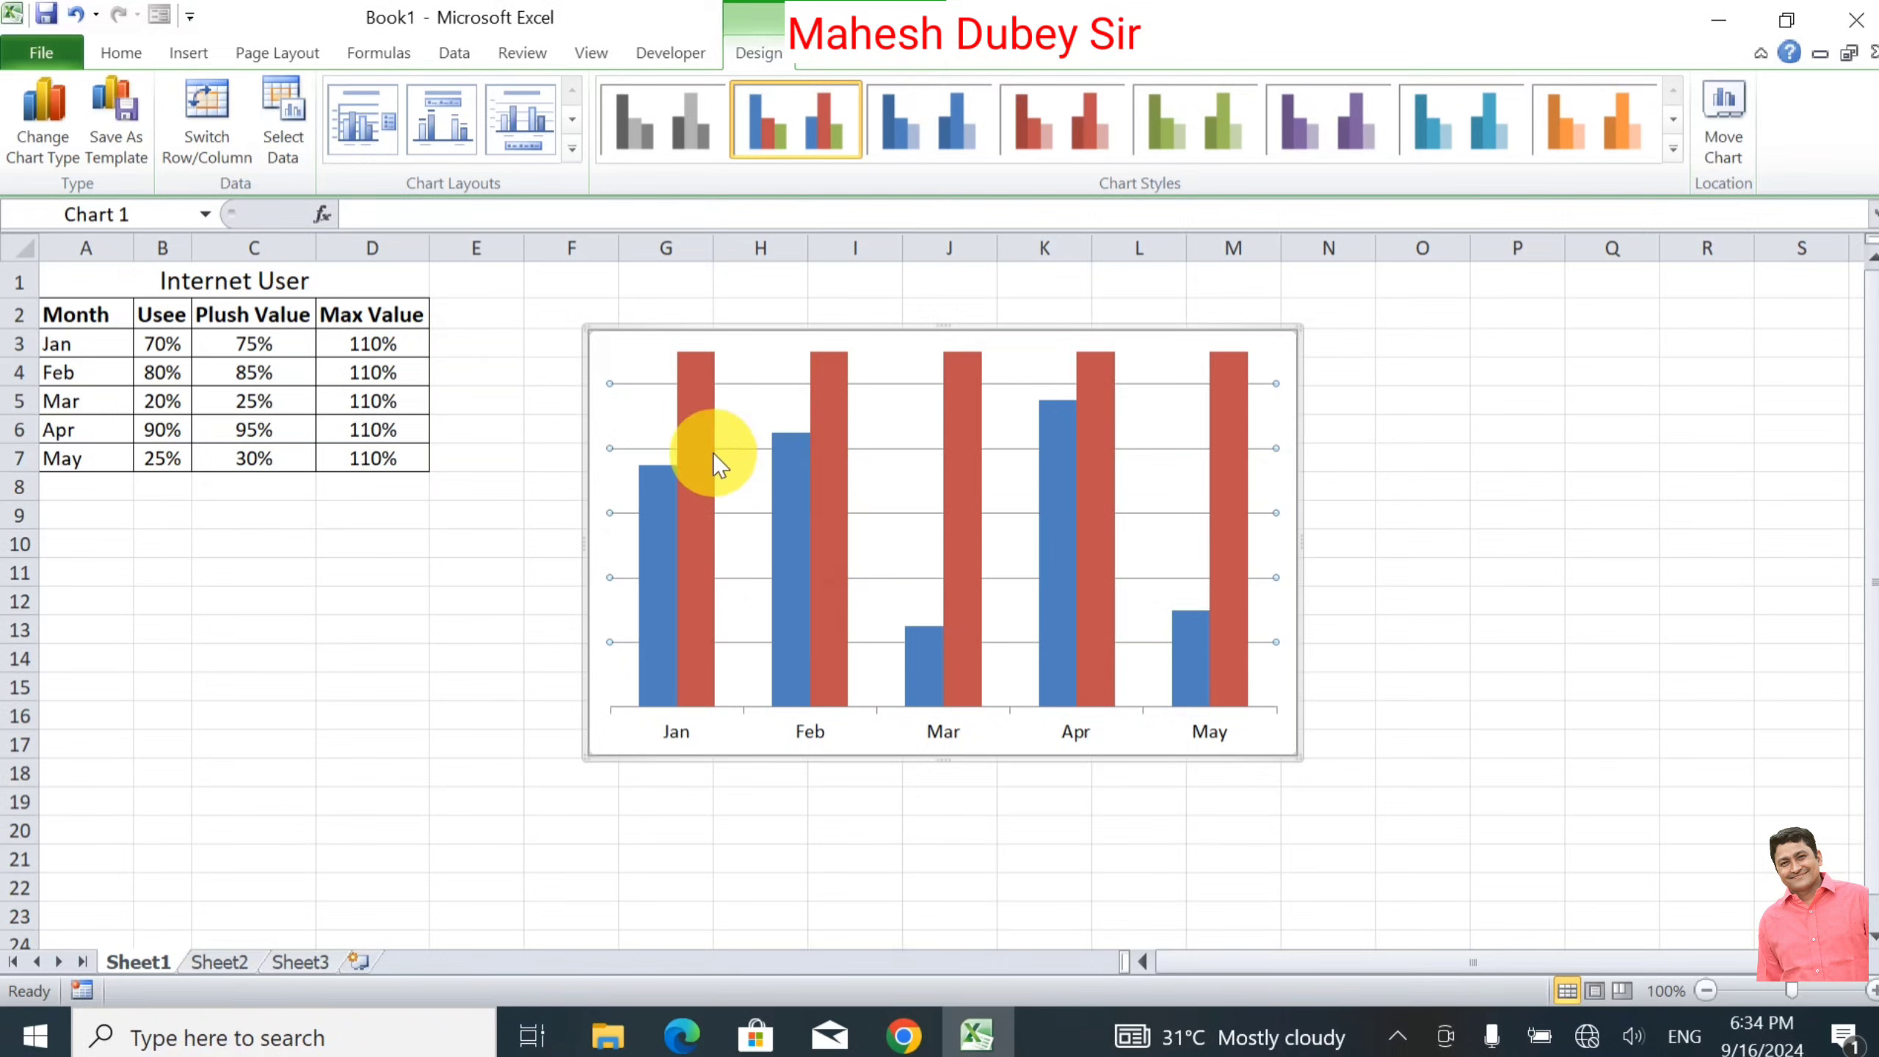
key("Delete")
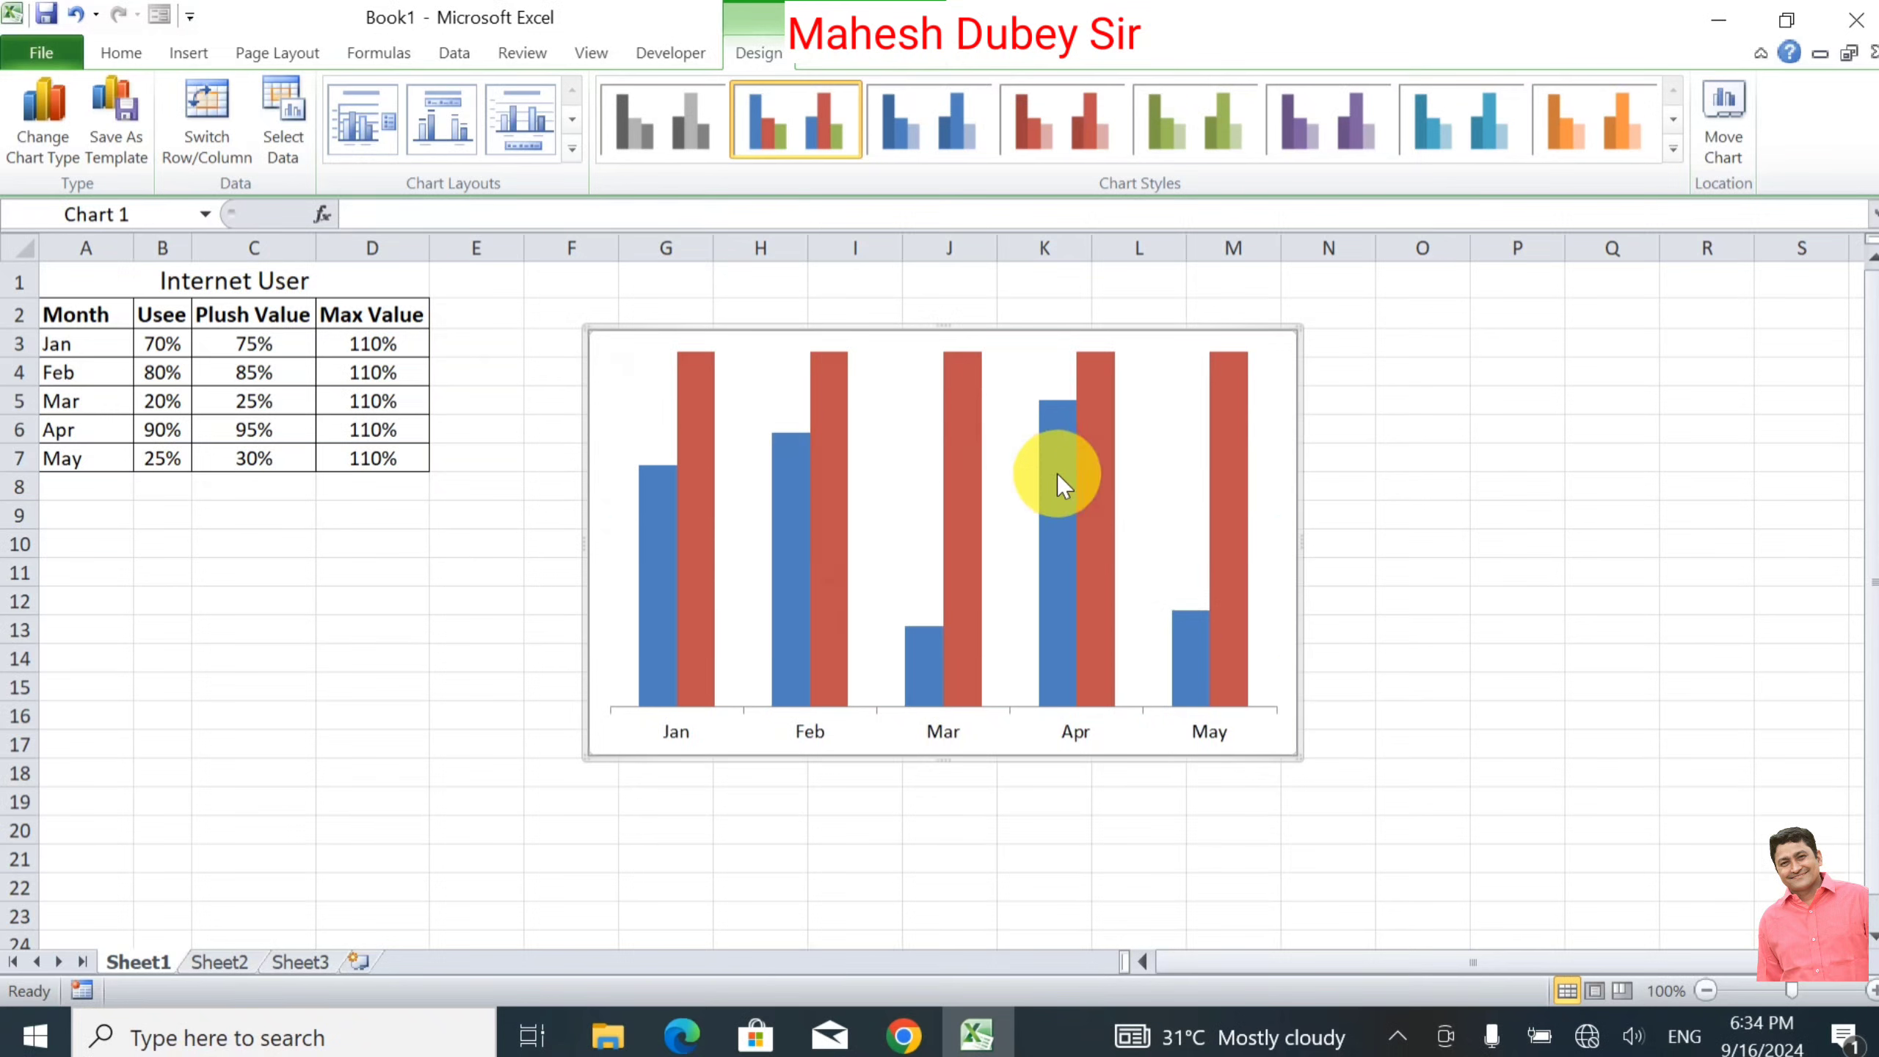
left_click(1220, 731)
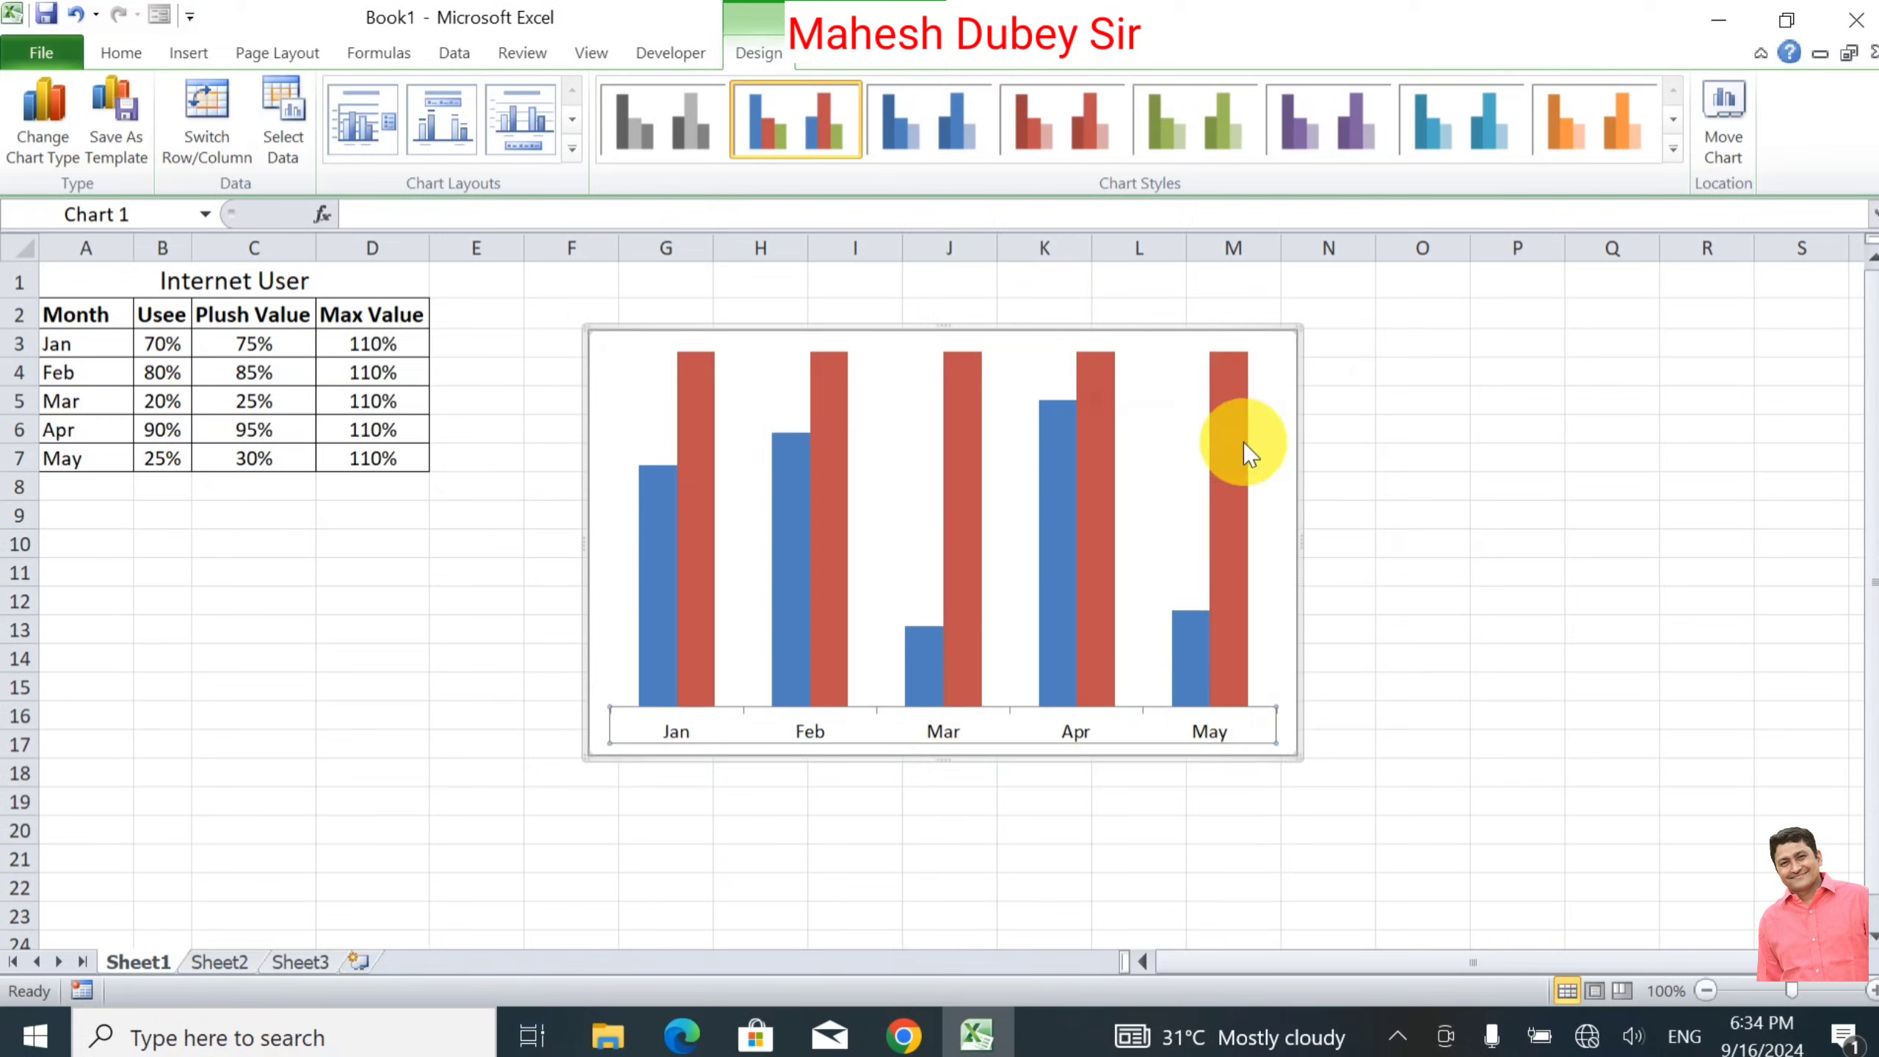
left_click(1417, 370)
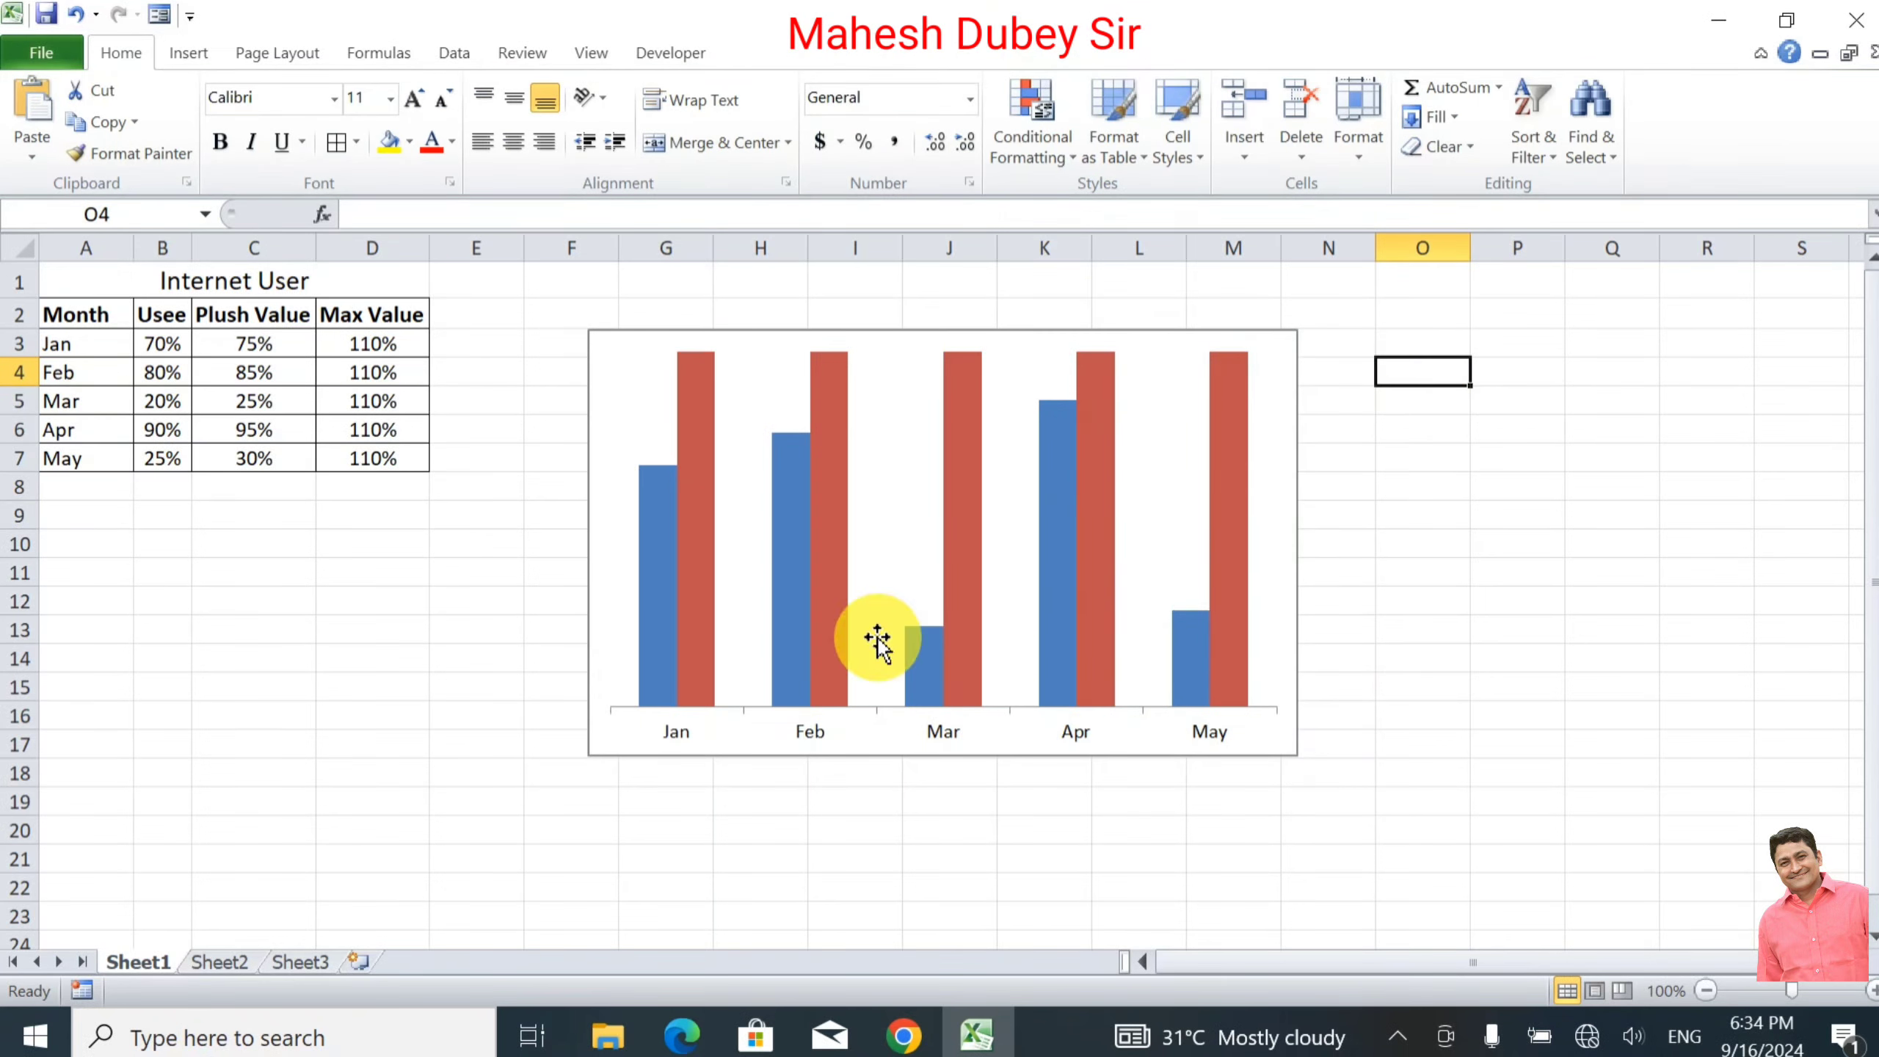
left_click(657, 532)
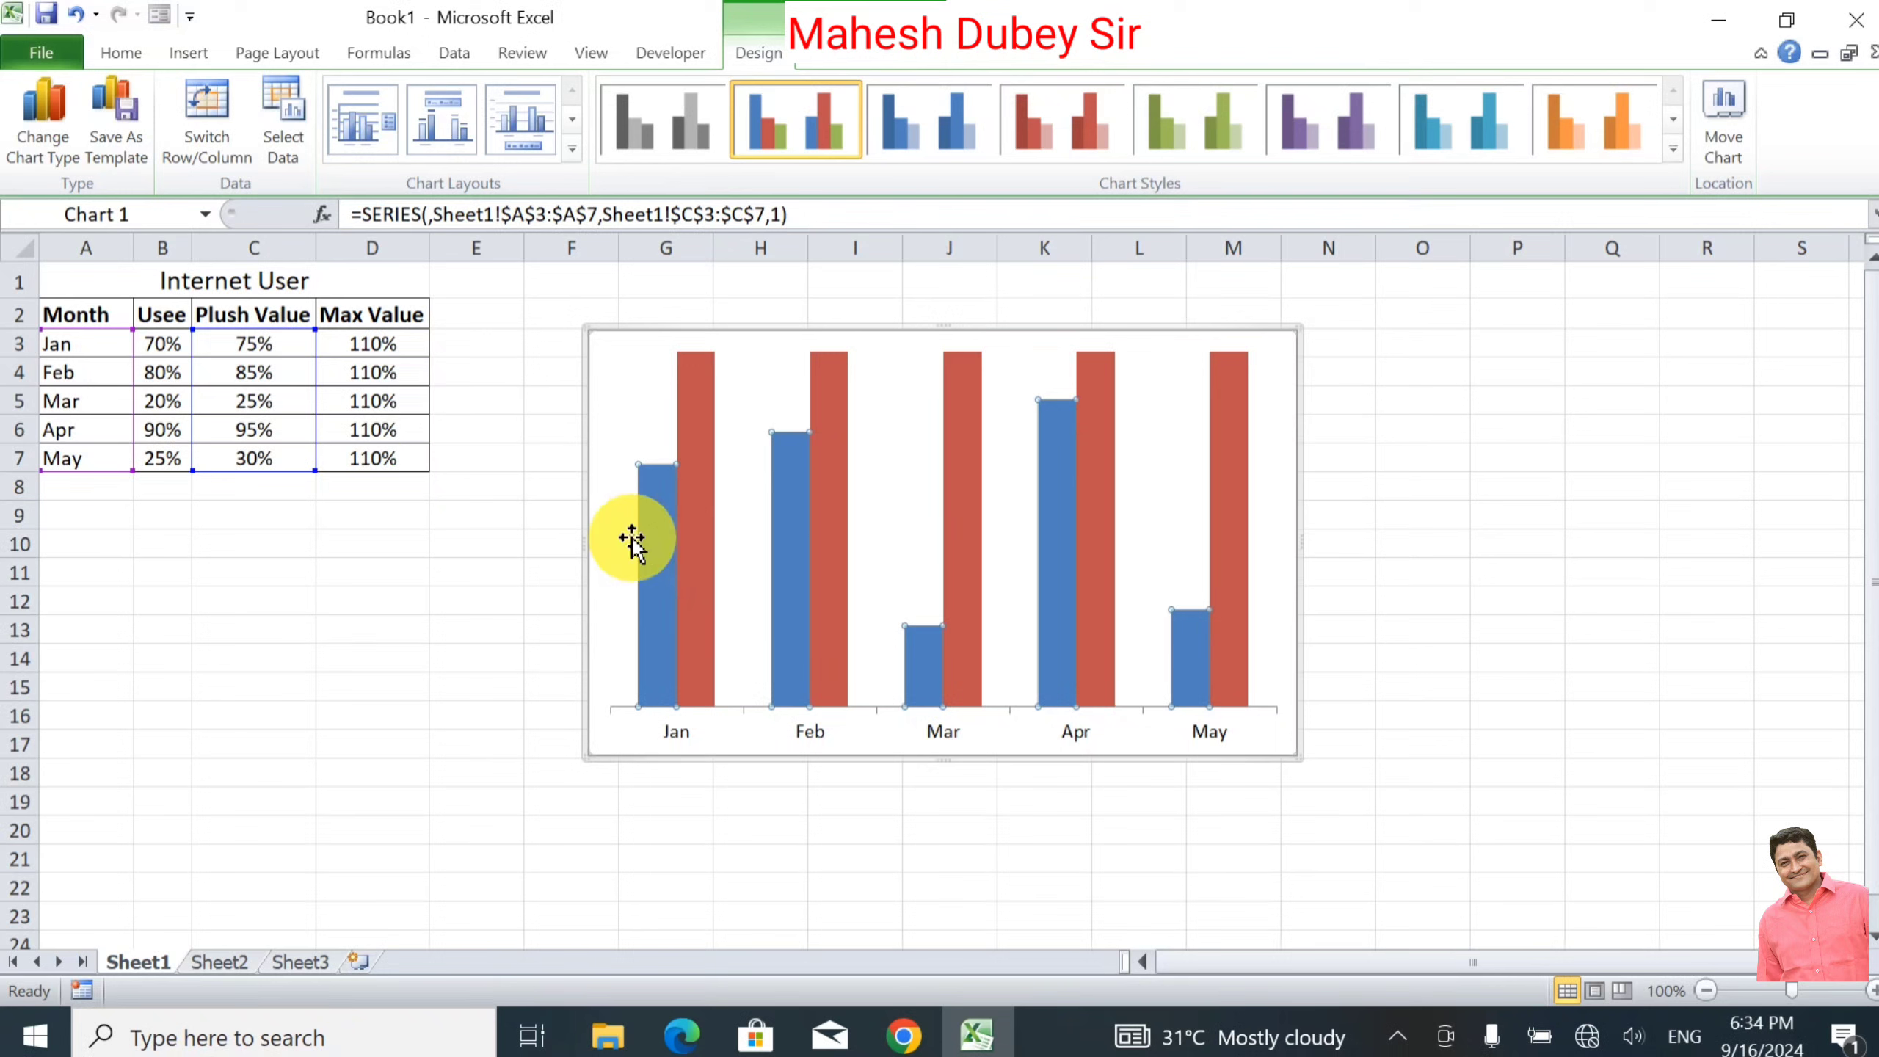
left_click(411, 610)
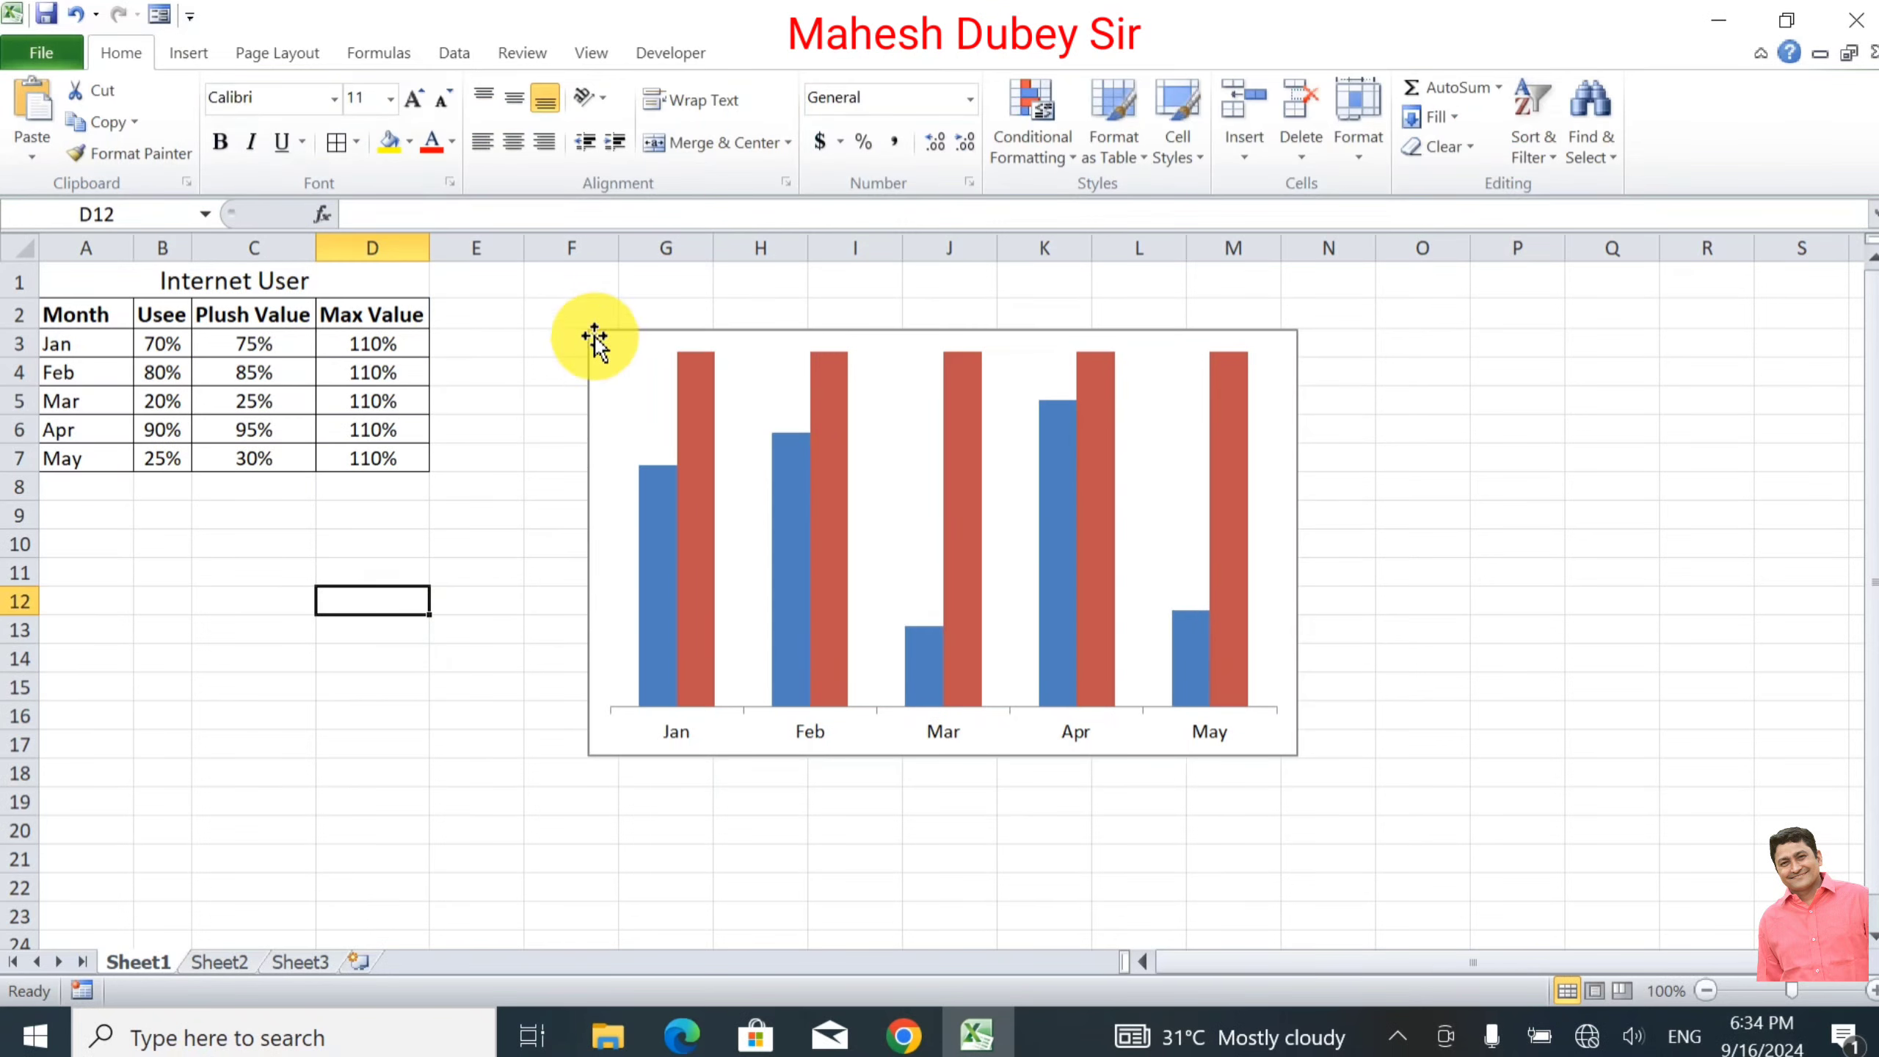
Step: Hide the worksheet gridlines from the View tab
left_click(592, 53)
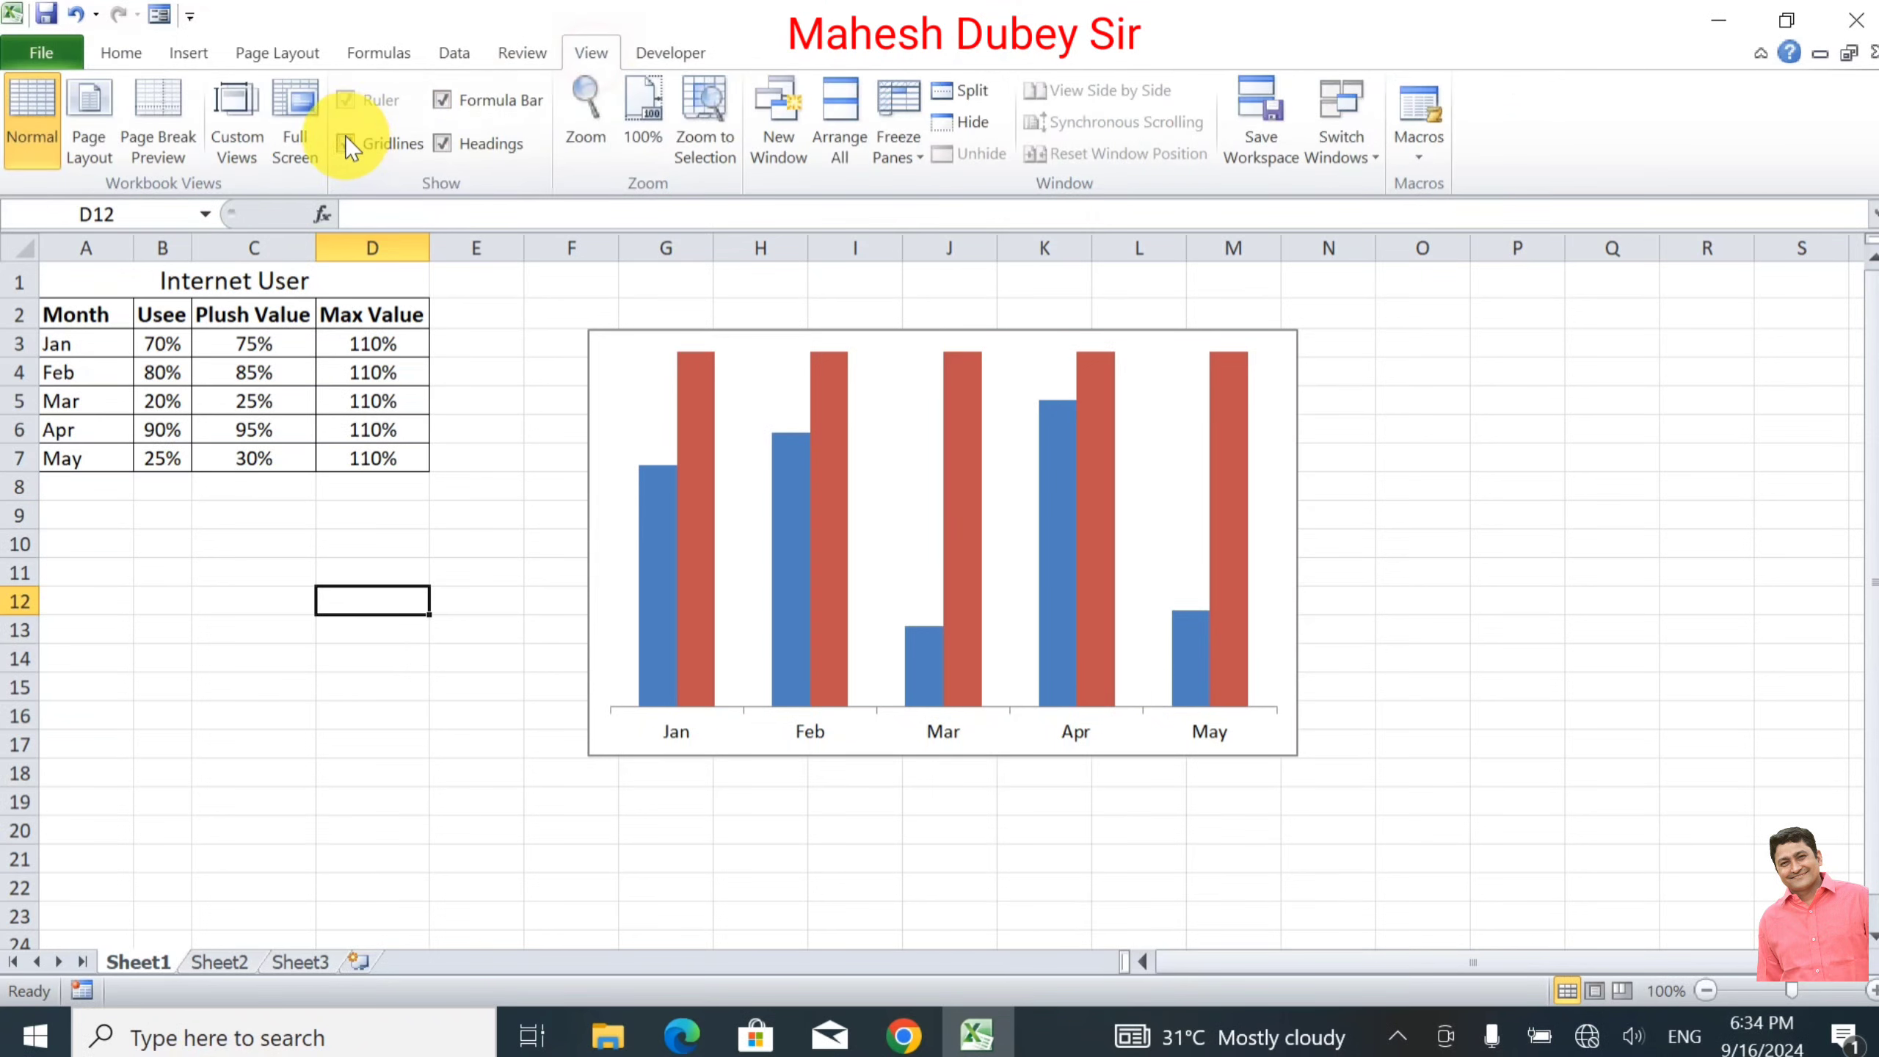
left_click(346, 142)
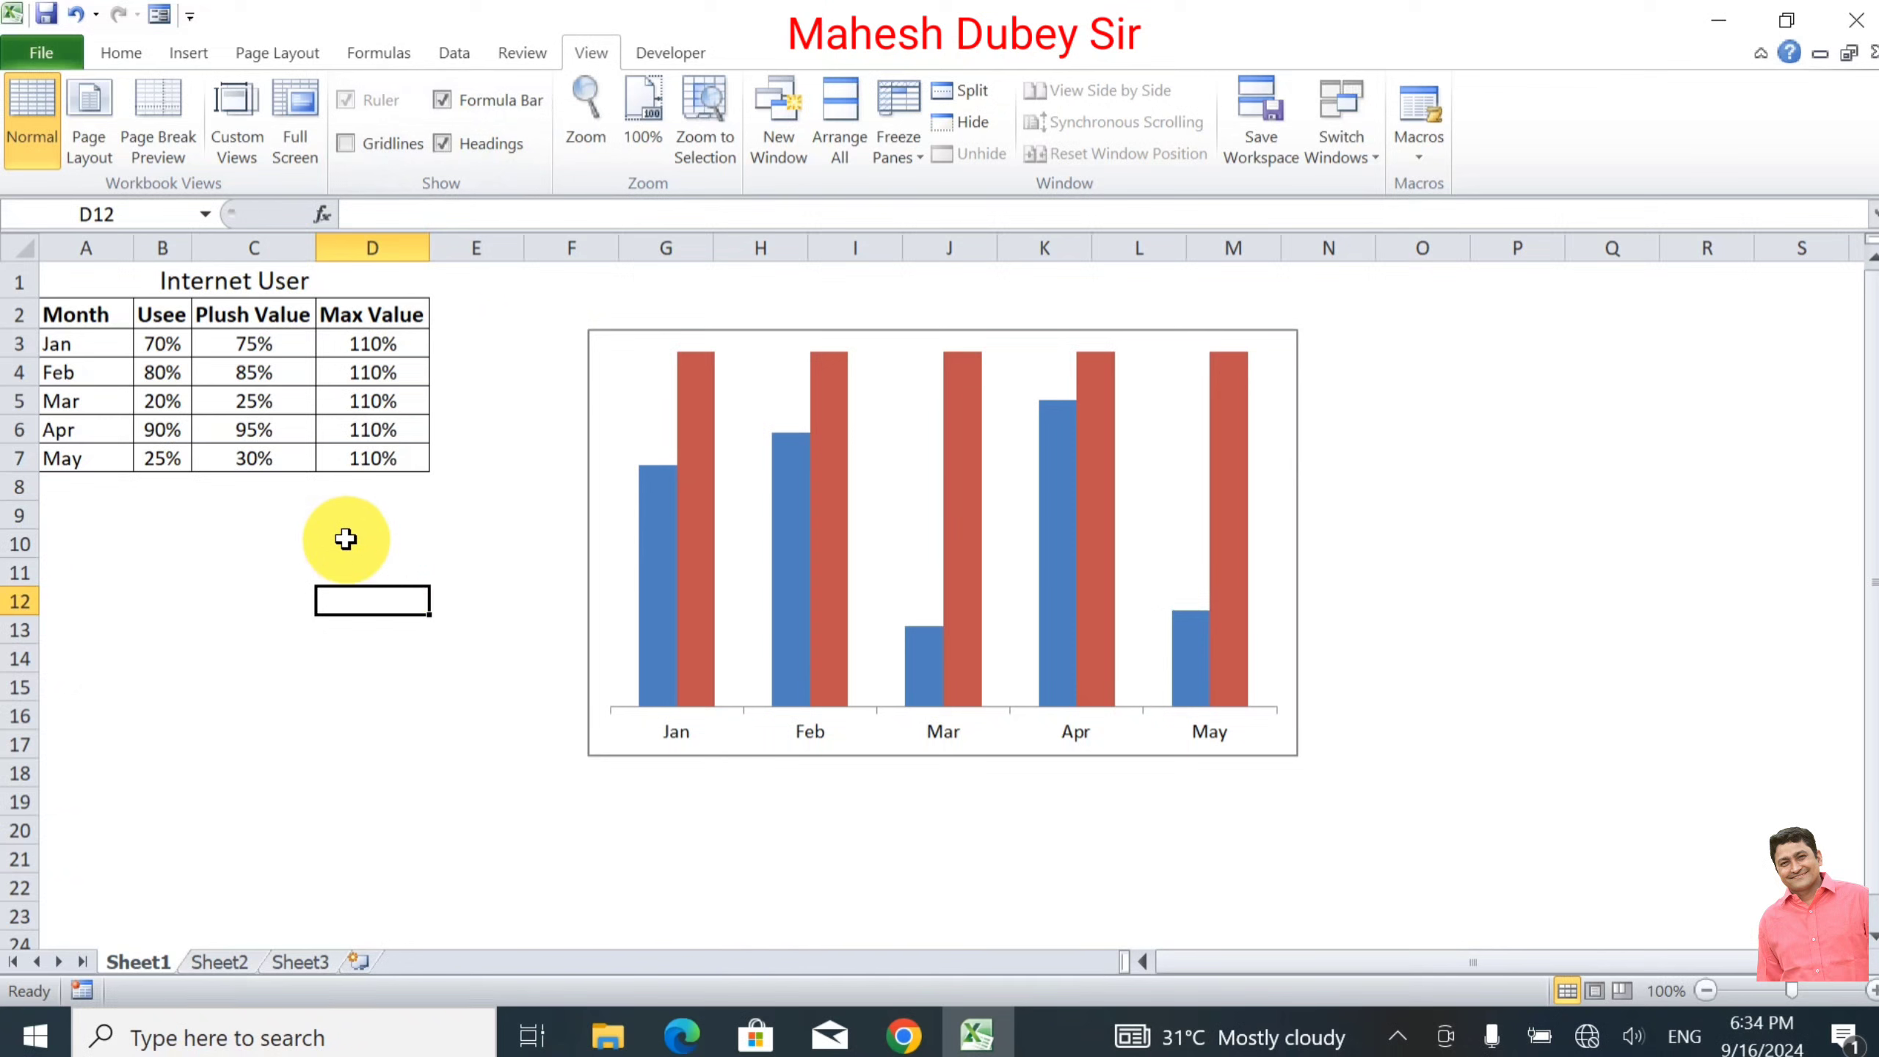
left_click(444, 630)
left_click(658, 579)
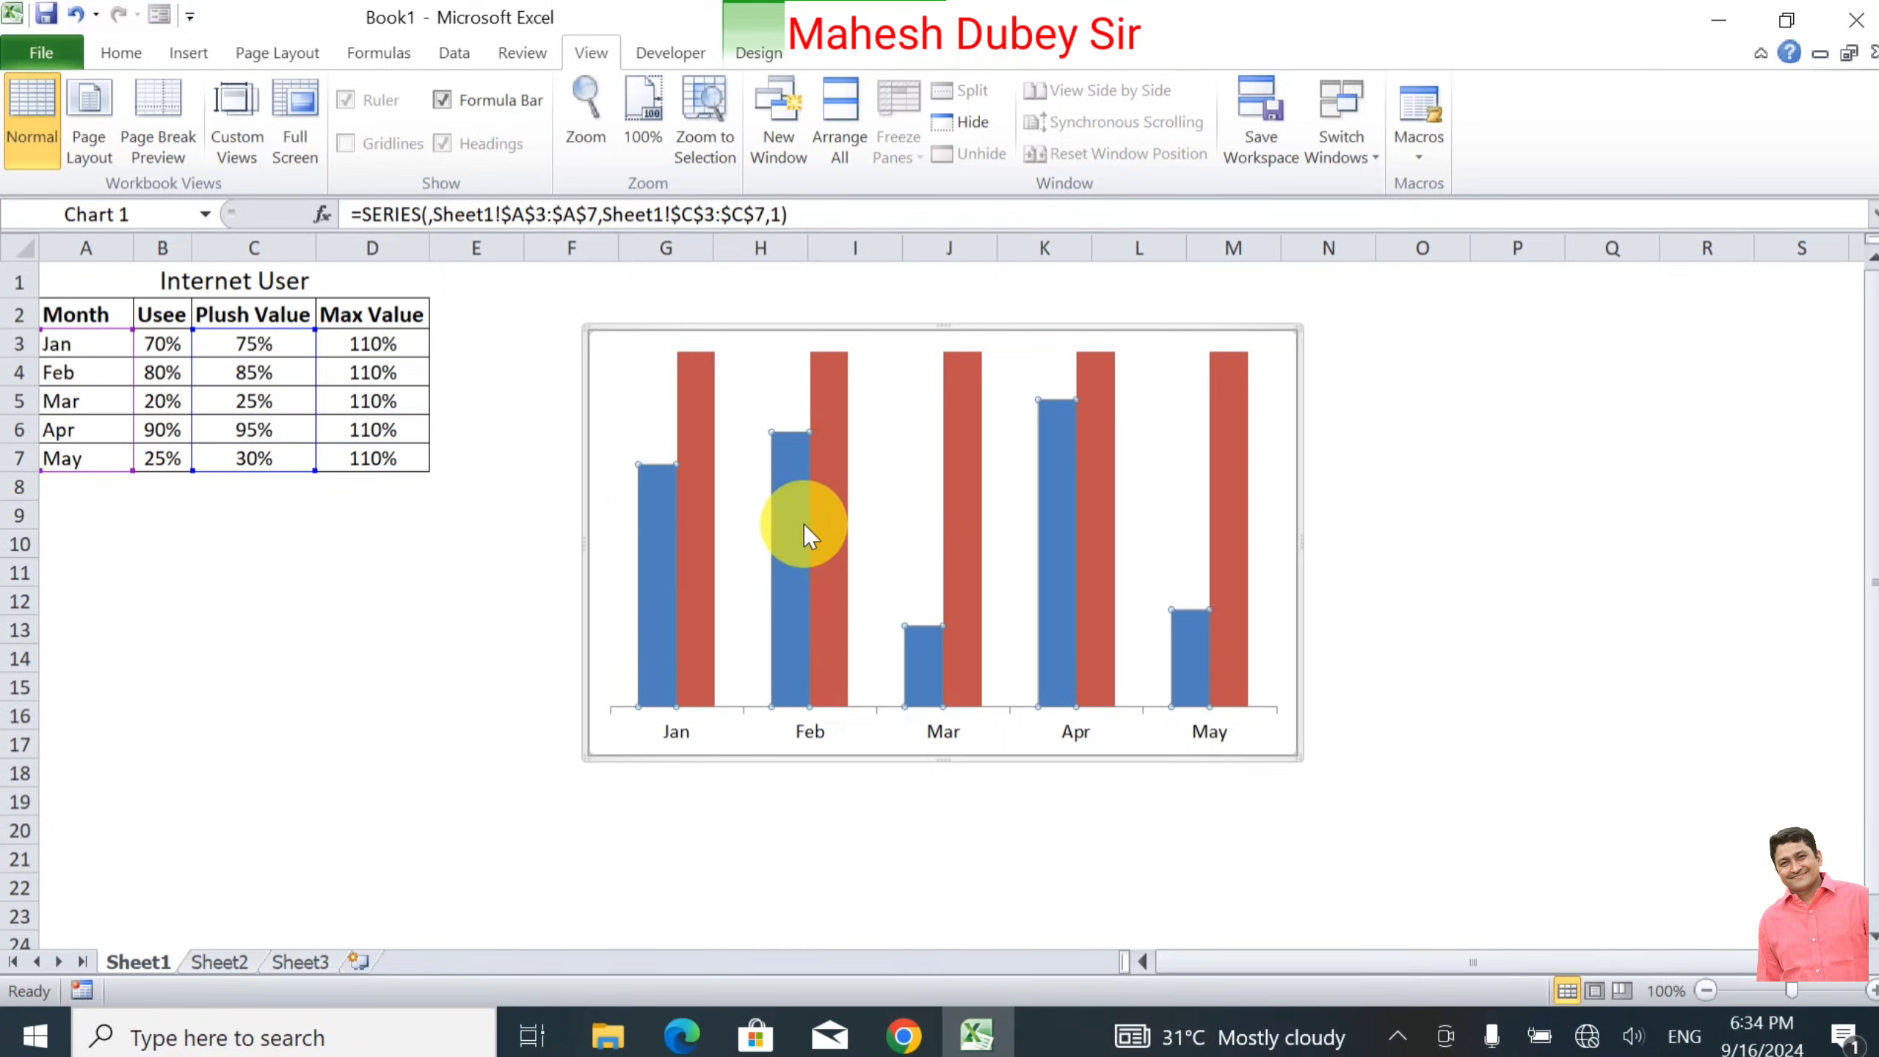
Step: Give the Jan Usee bar a solid navy fill
left_click(656, 529)
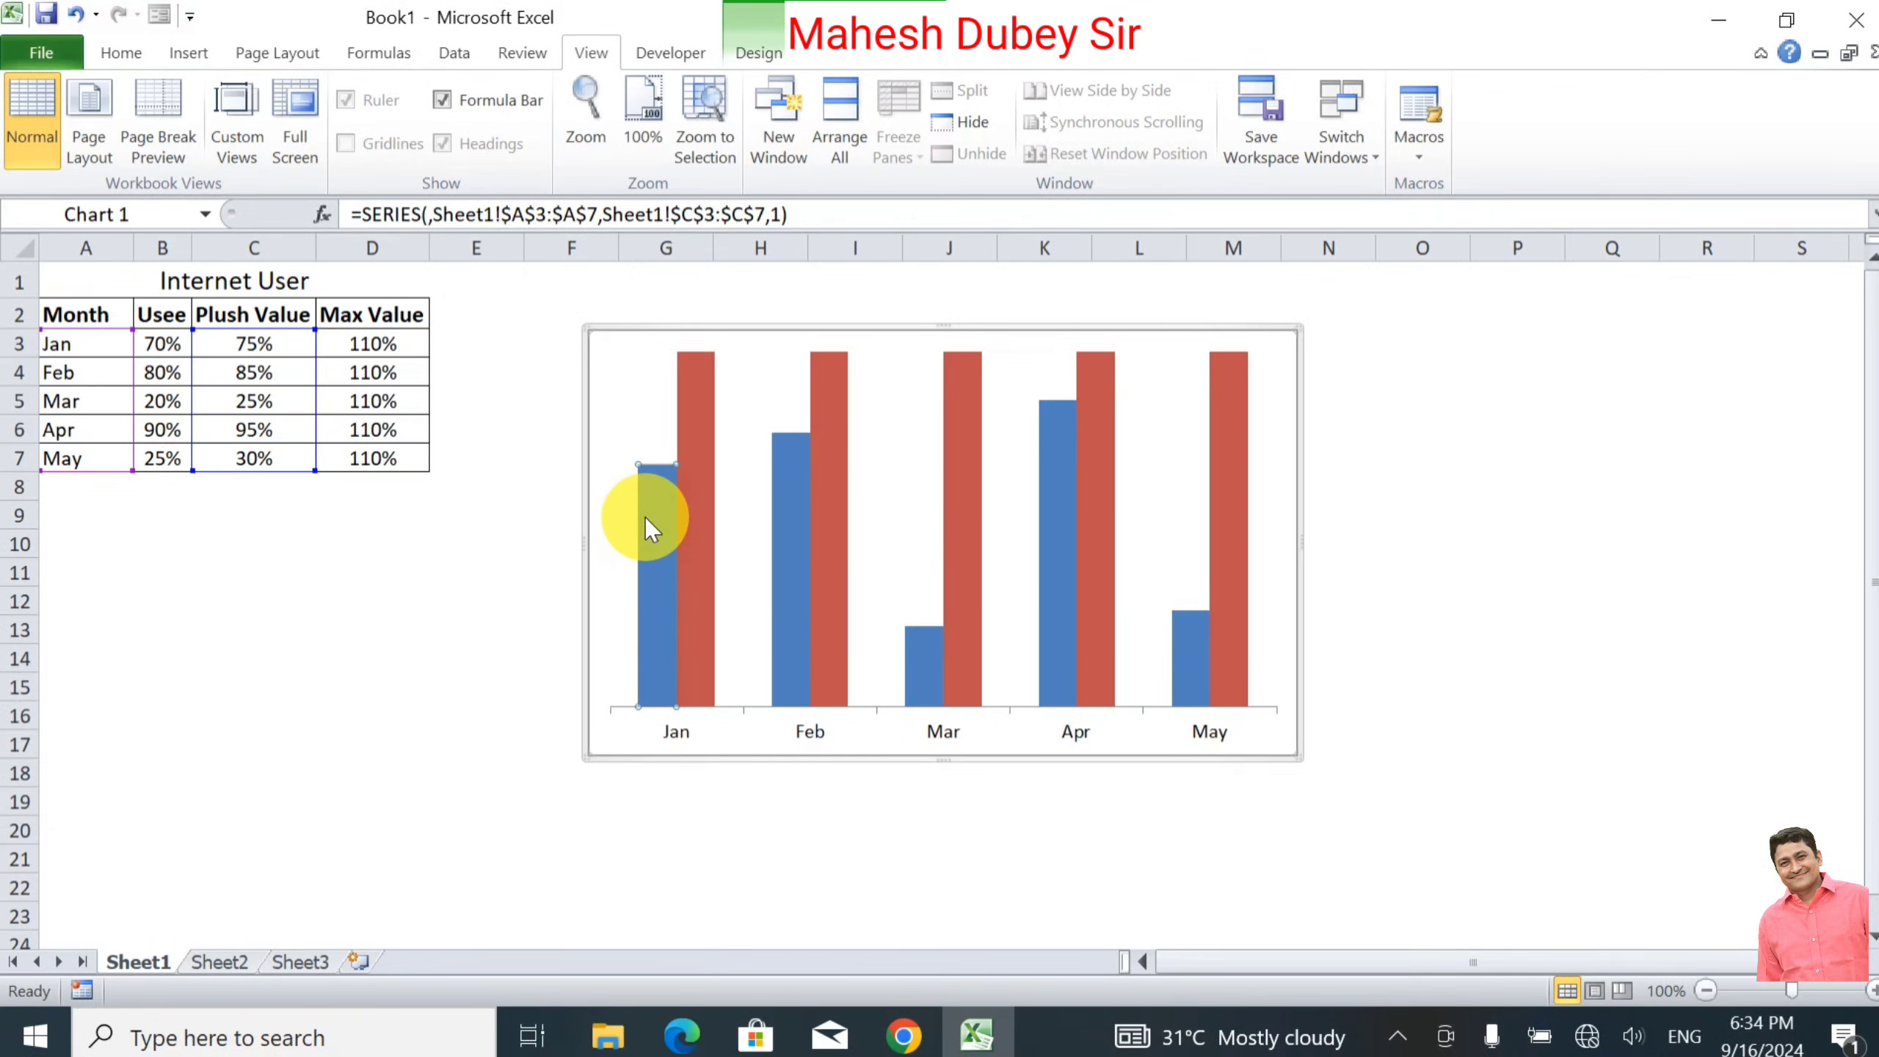
double_click(644, 516)
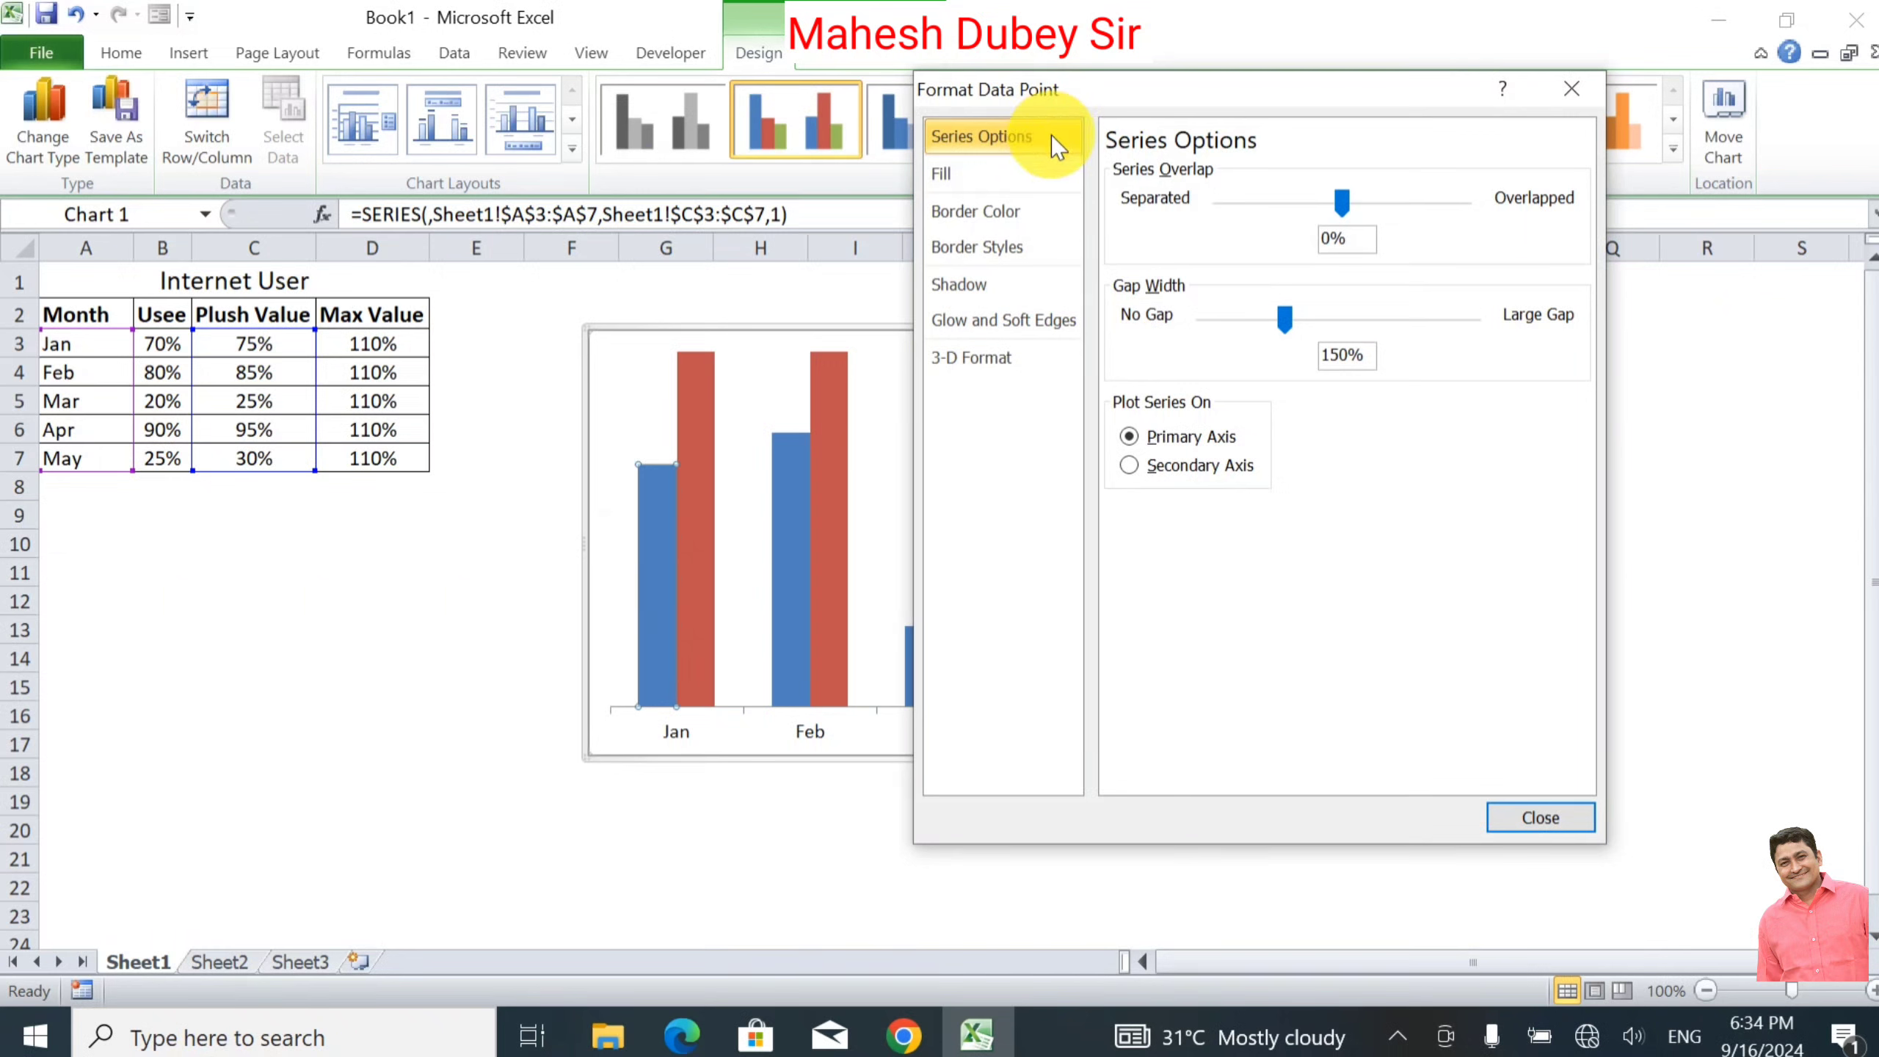
left_click(974, 164)
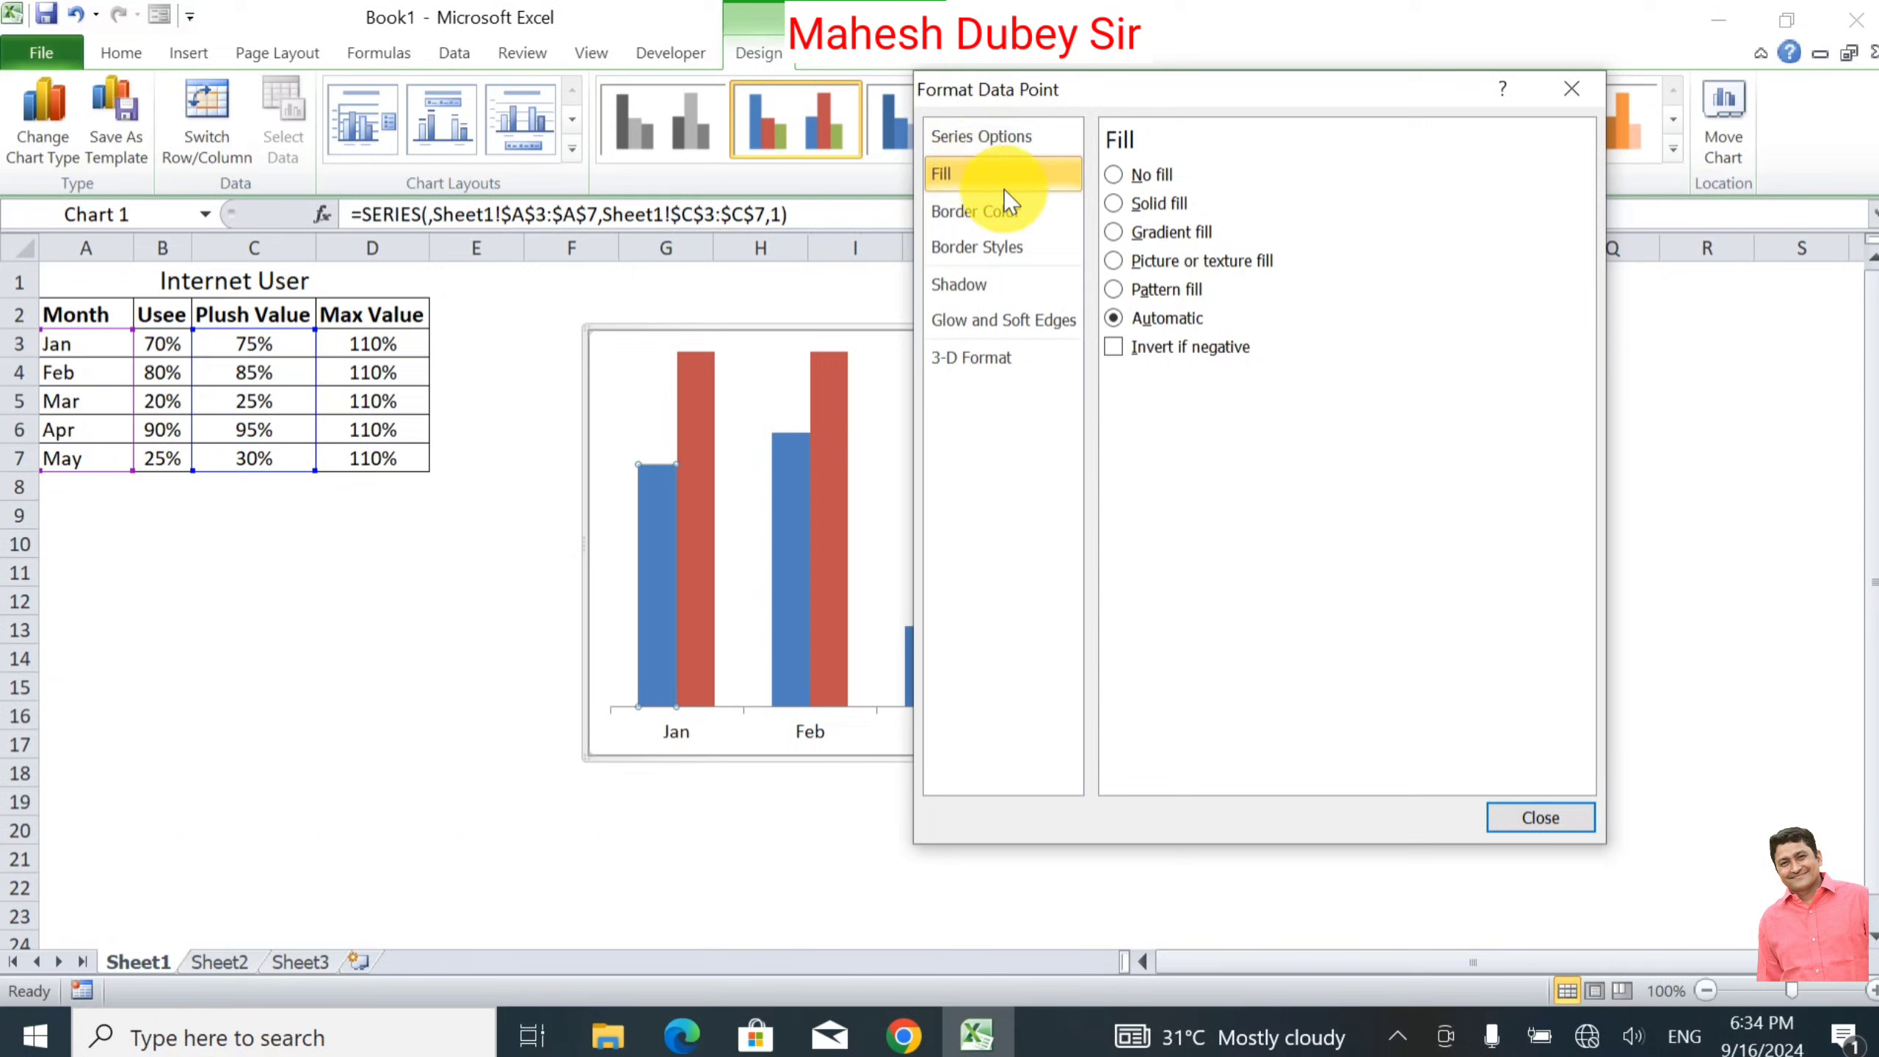
left_click(1140, 207)
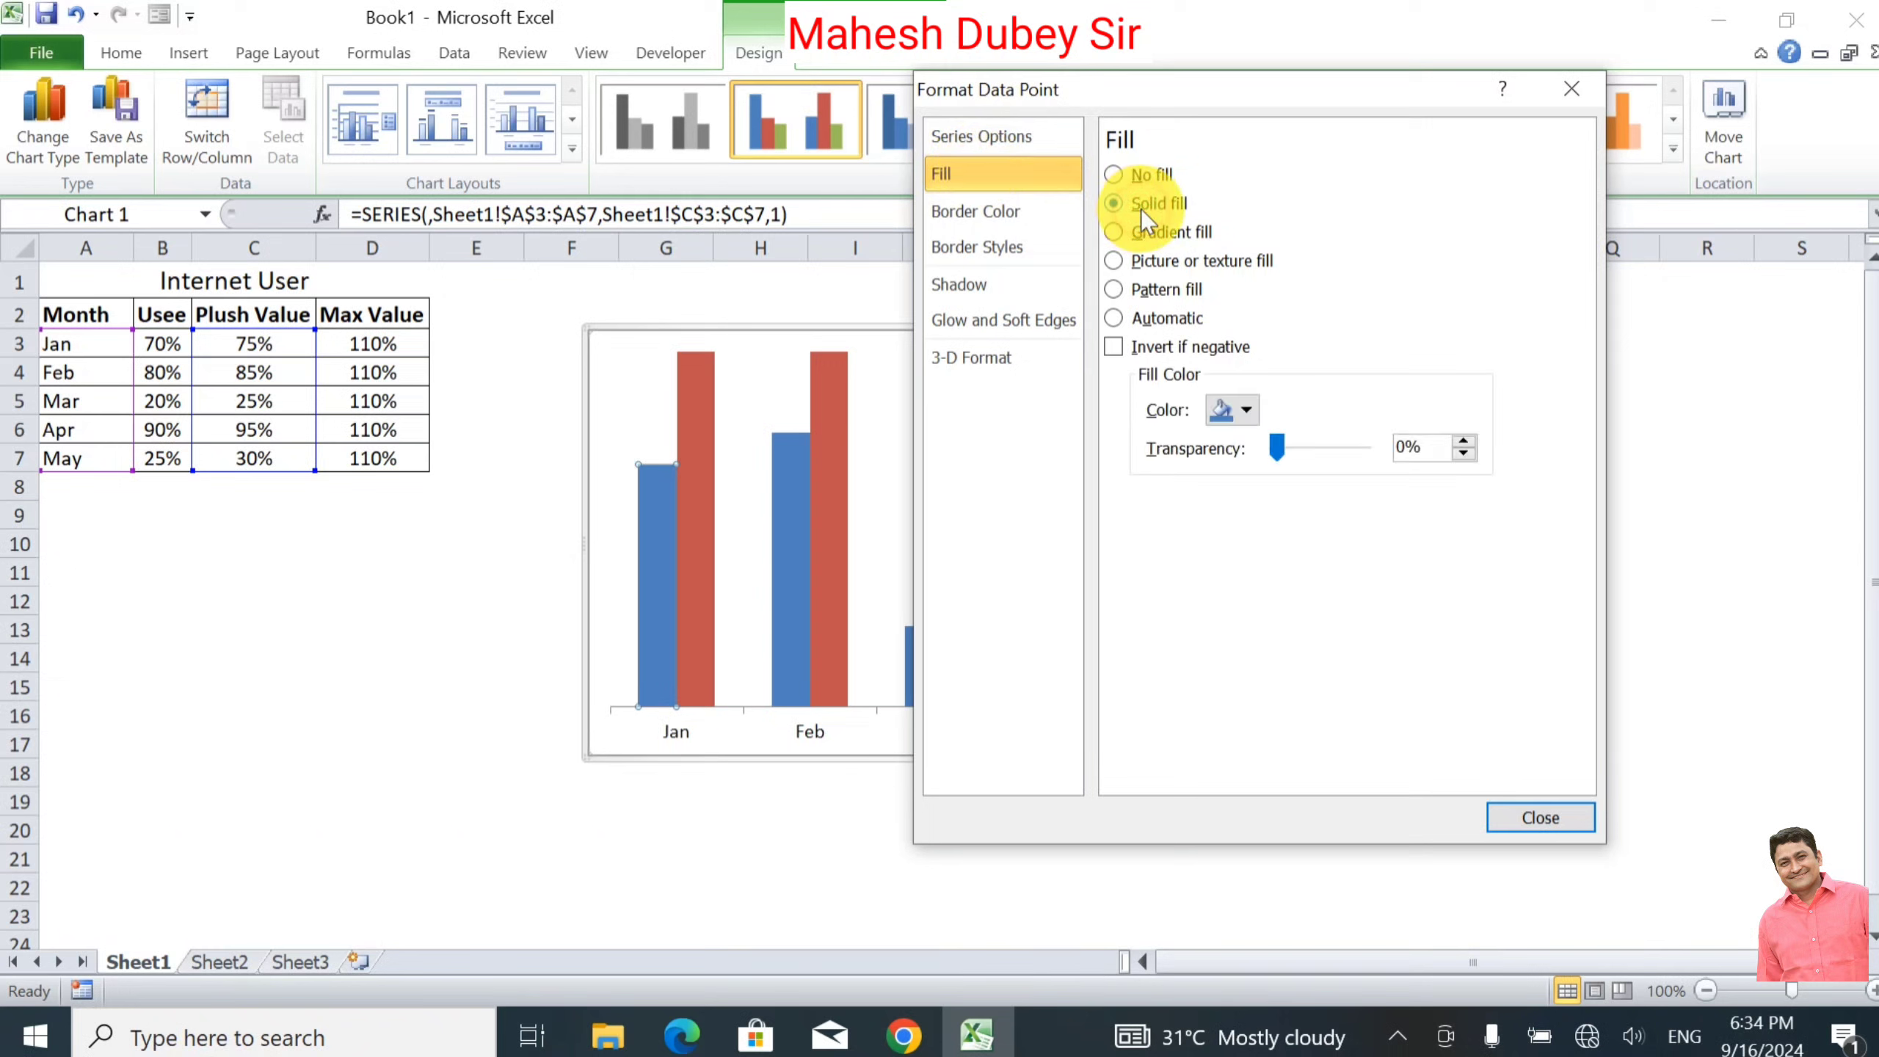
left_click(1245, 413)
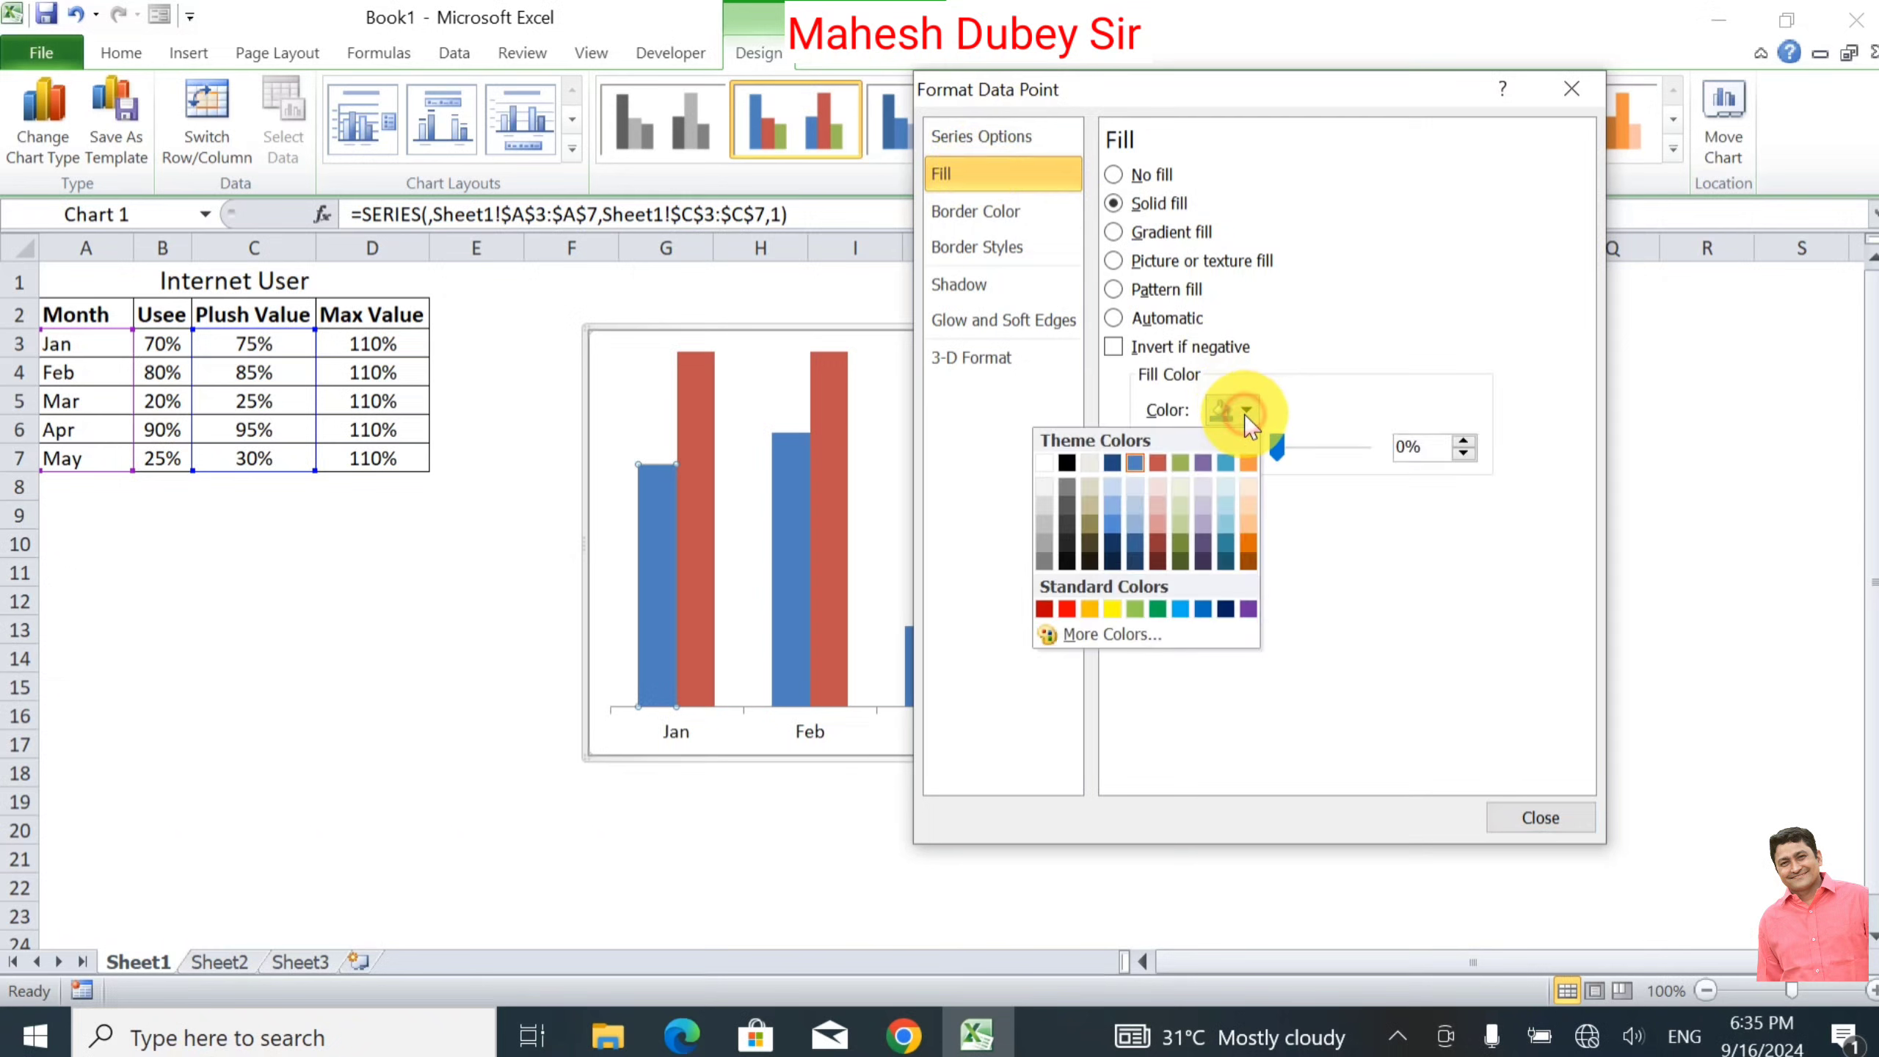
left_click(1224, 609)
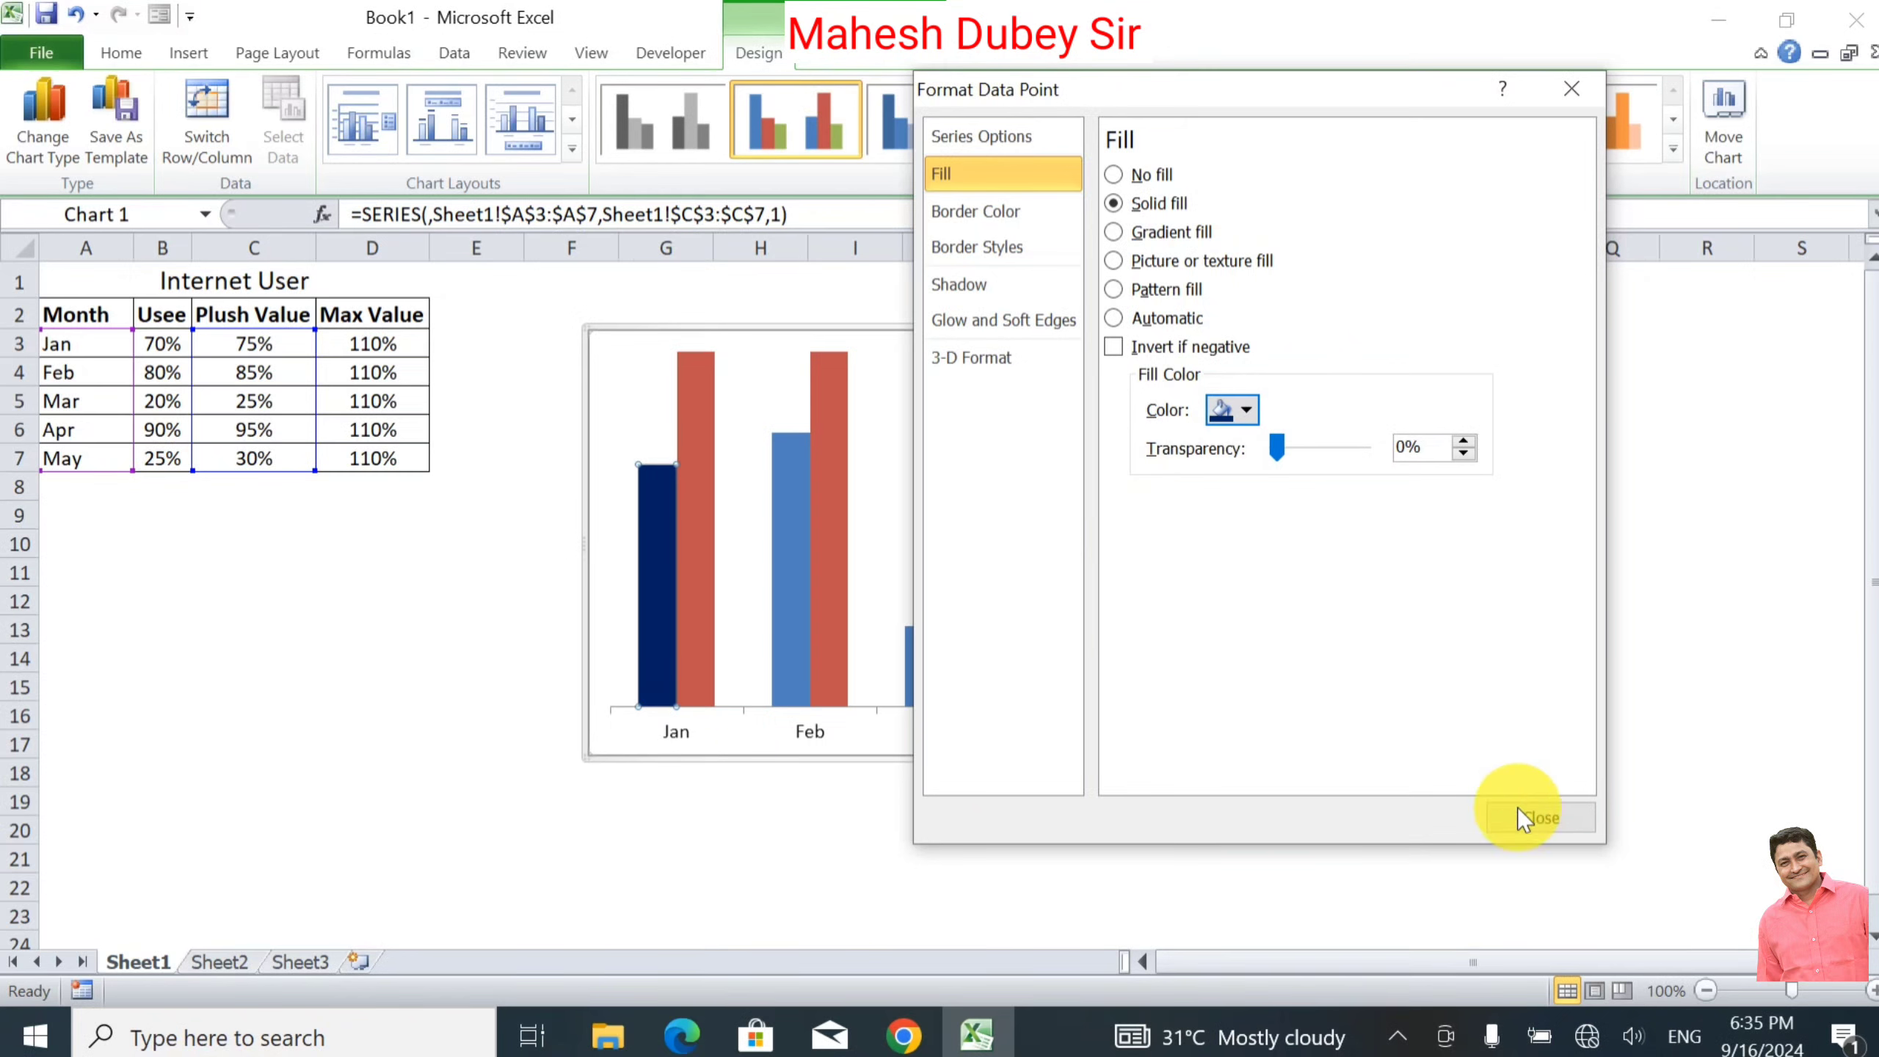
left_click(1538, 819)
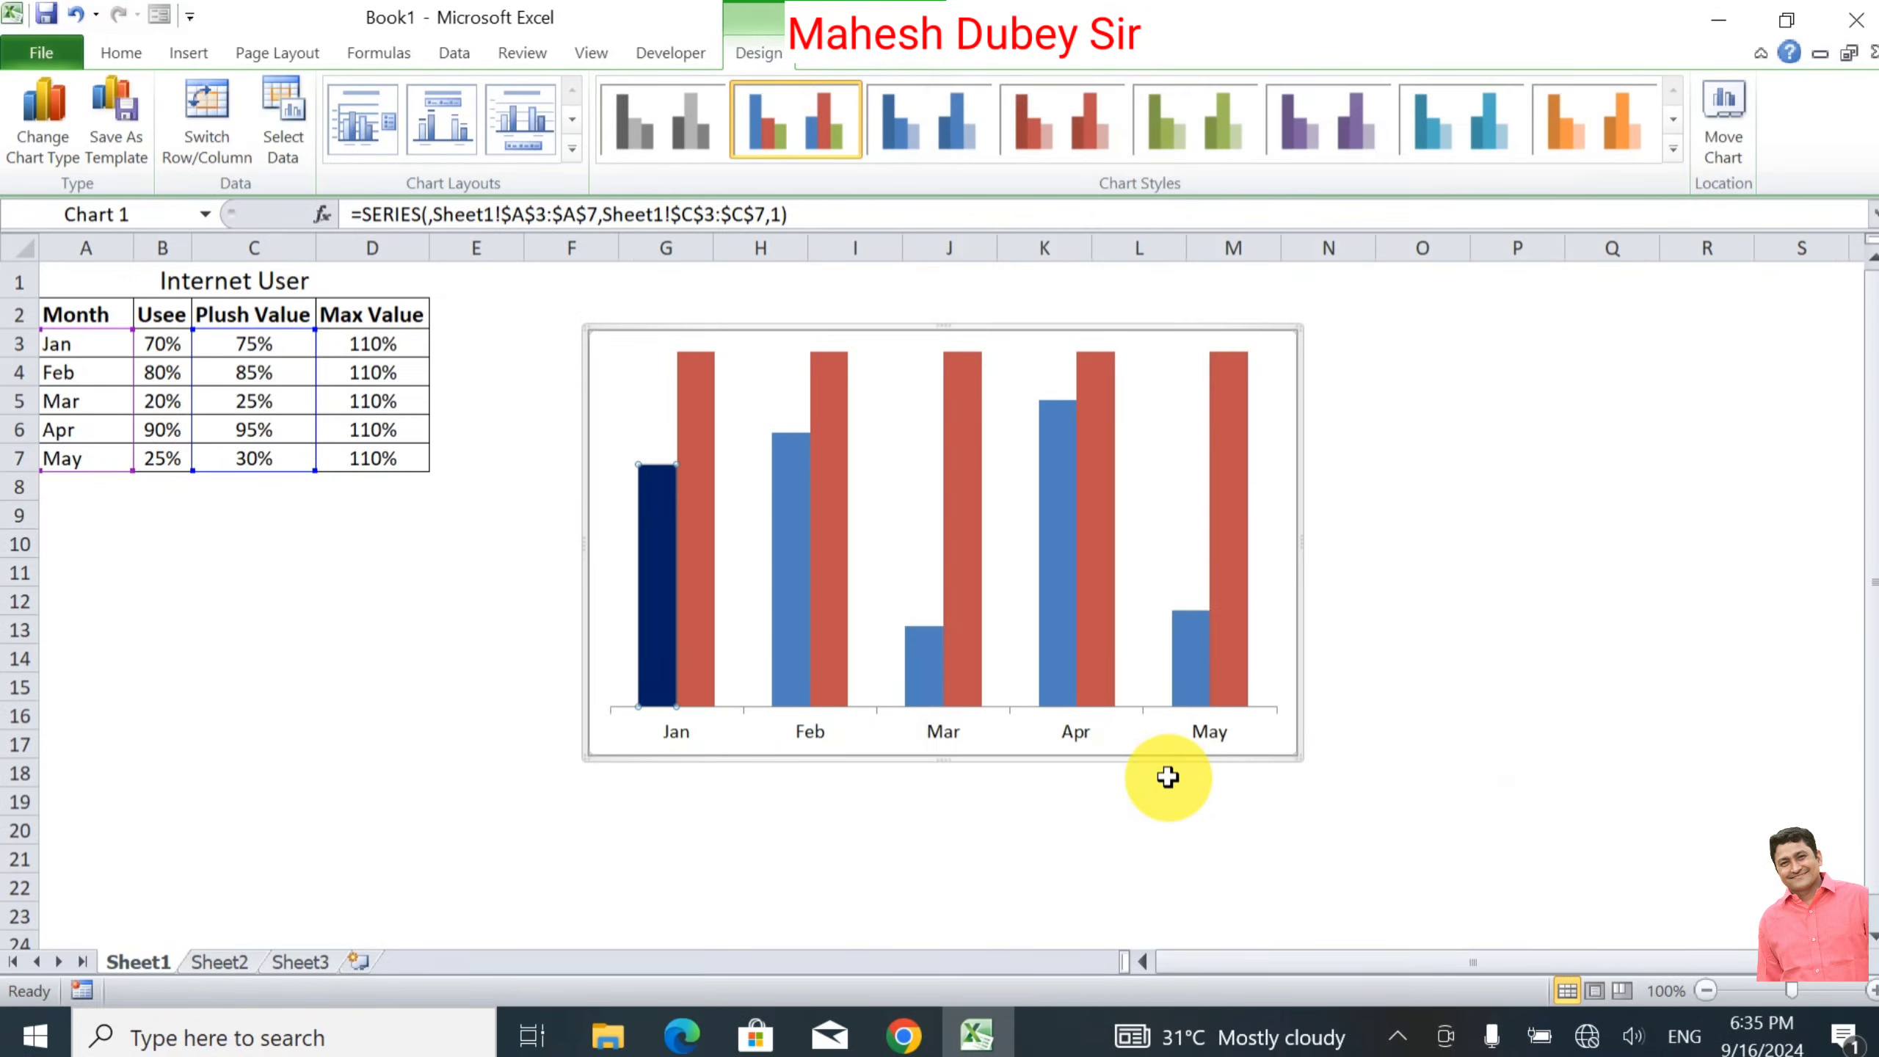
Step: Give the Feb Usee bar a solid brown fill
double_click(783, 554)
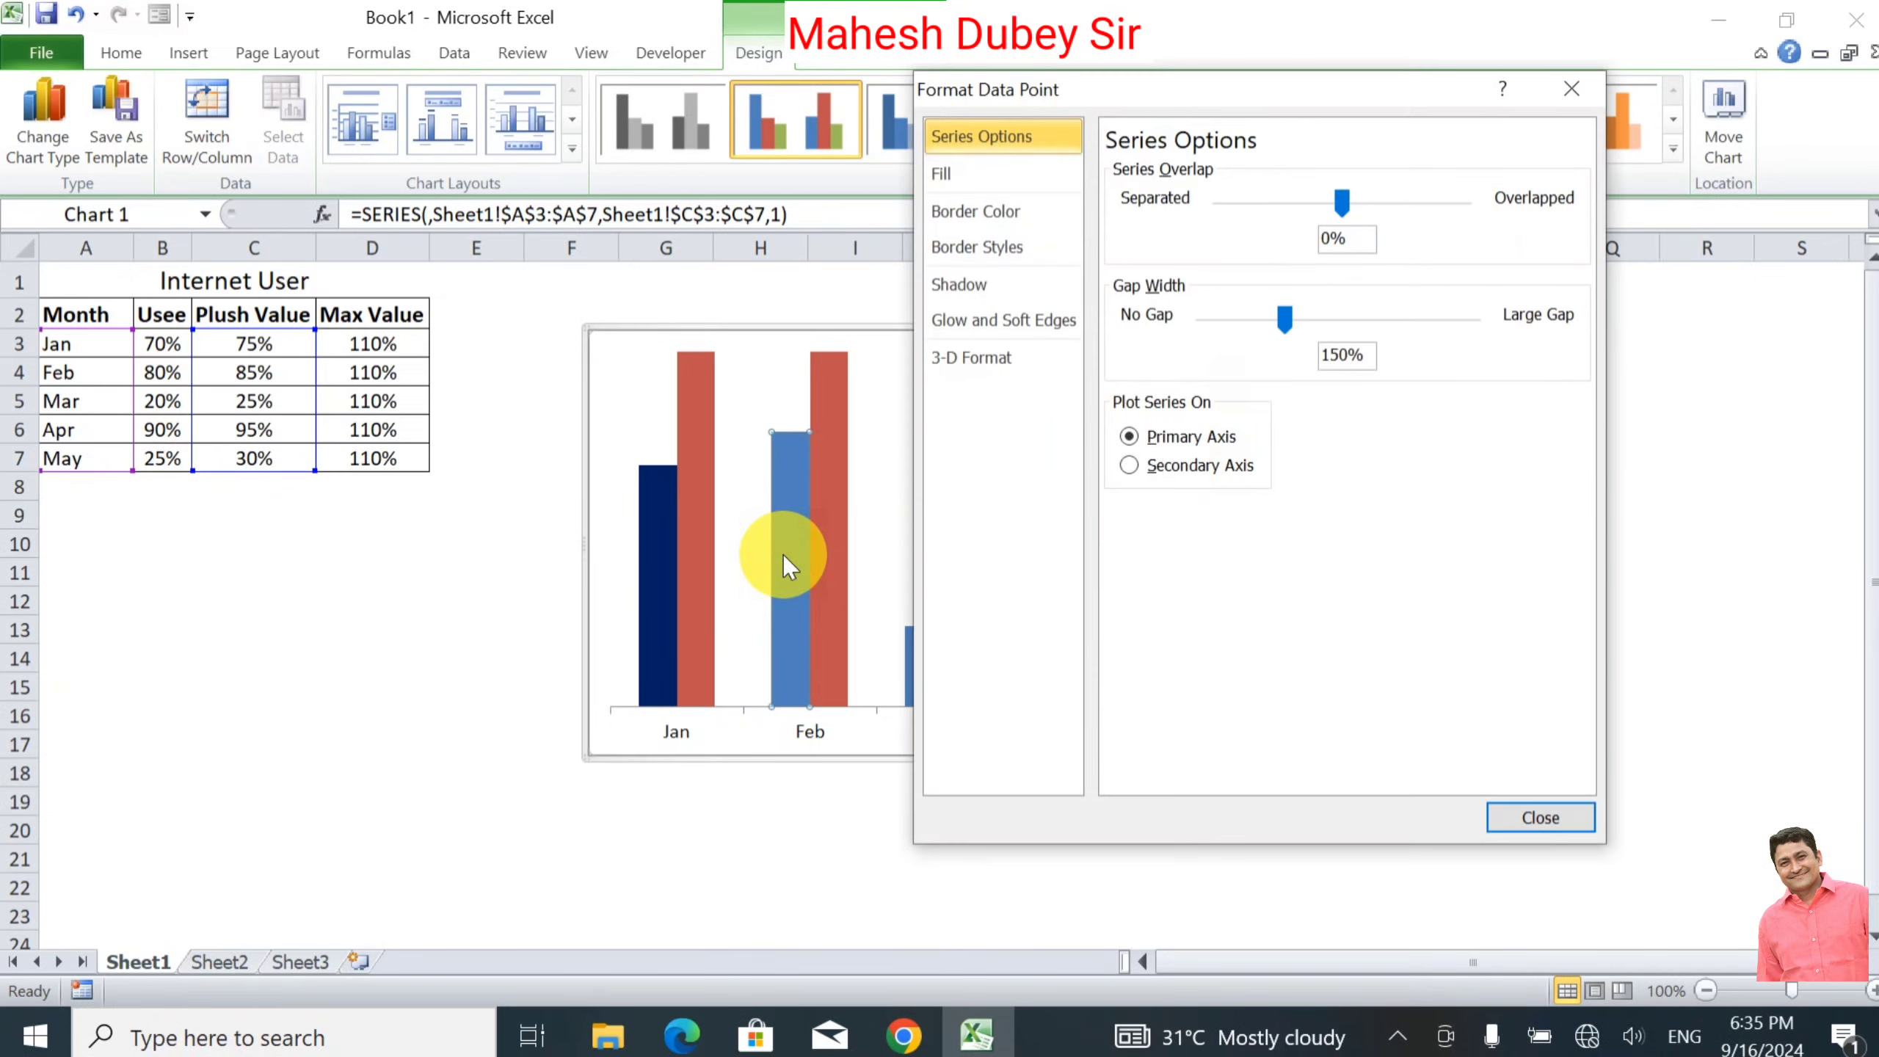
left_click(984, 175)
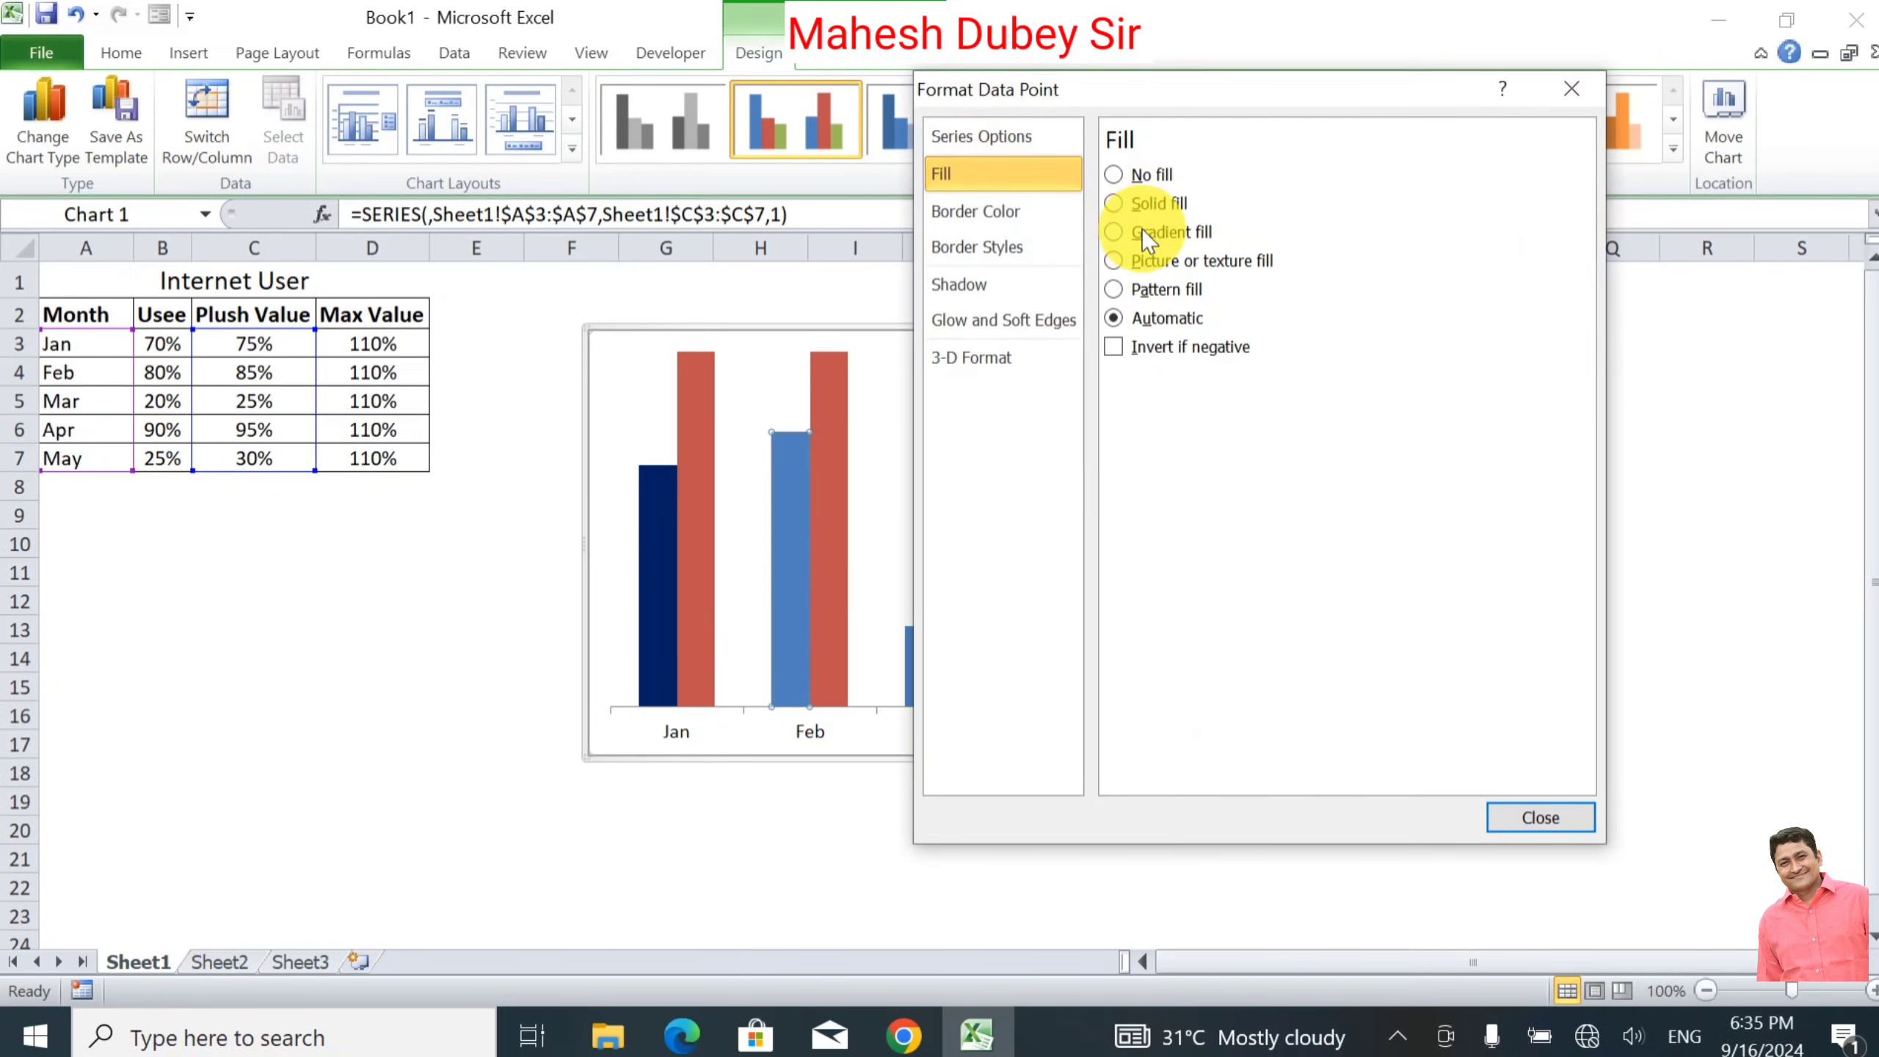
left_click(1175, 203)
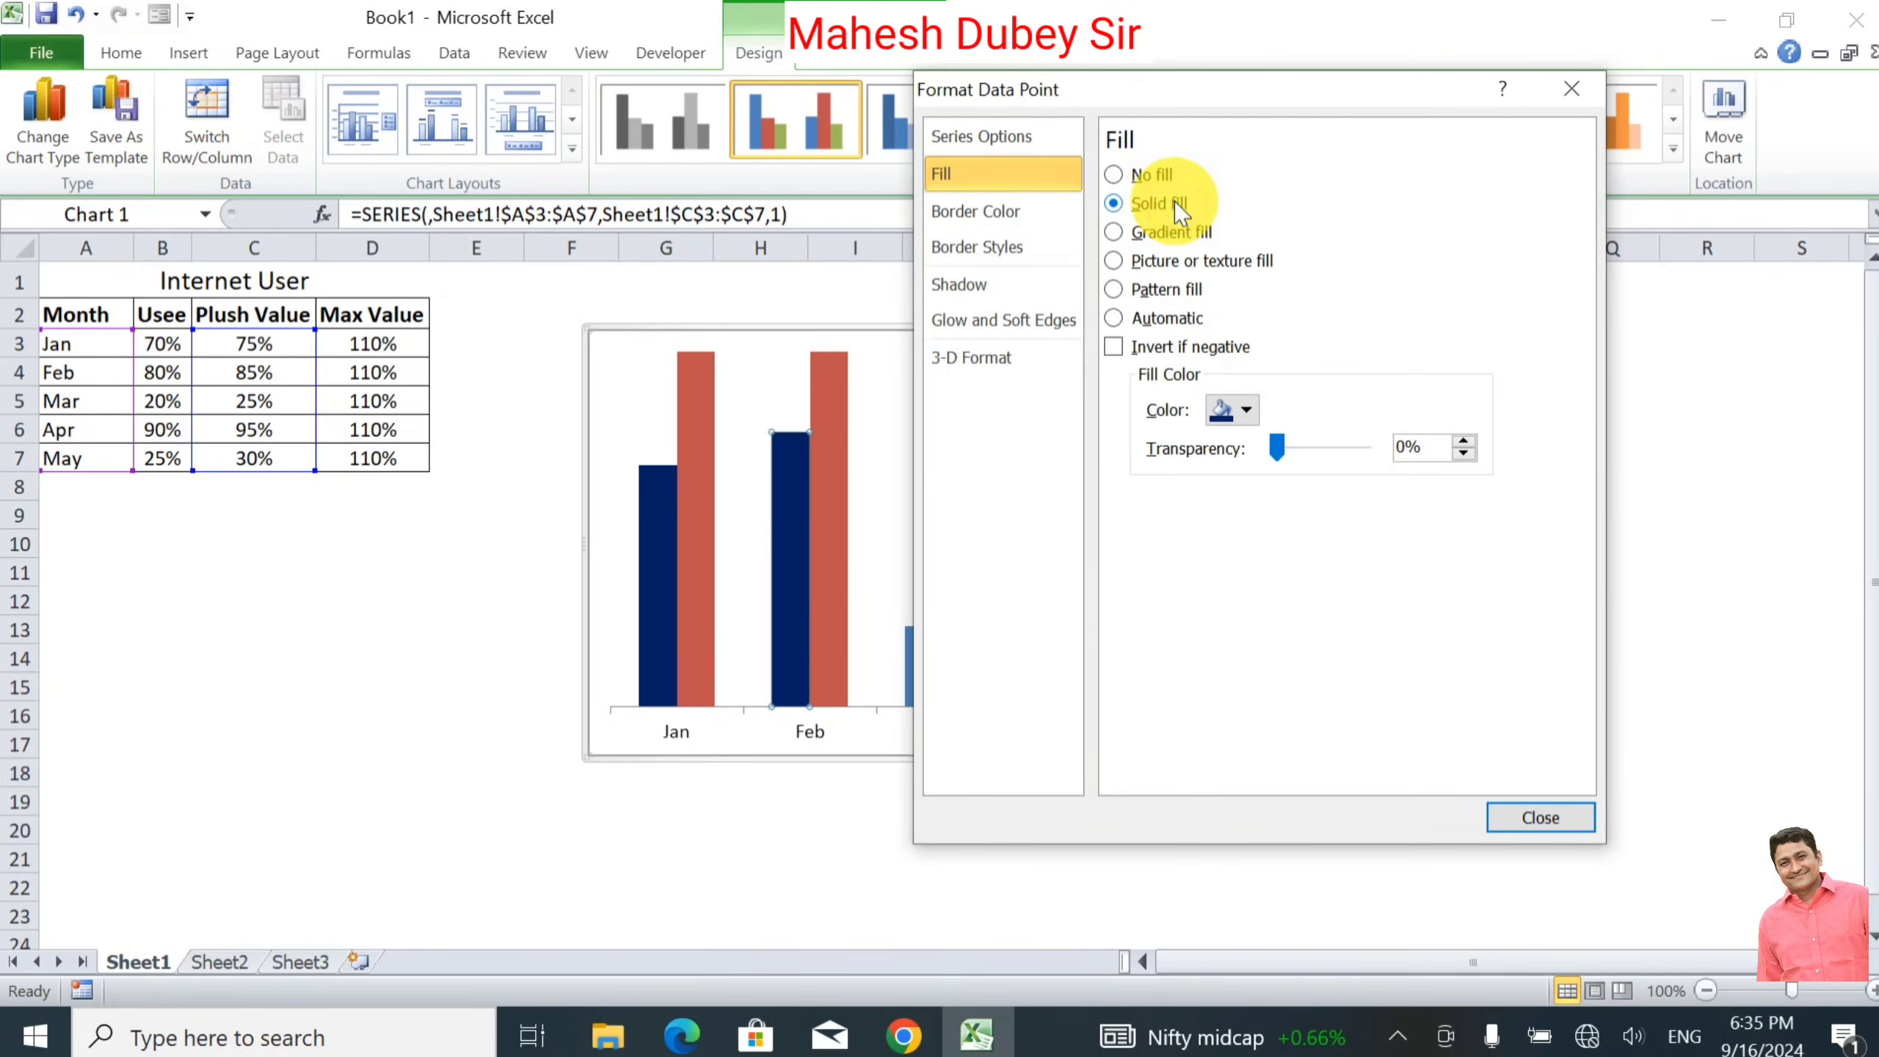
left_click(1246, 408)
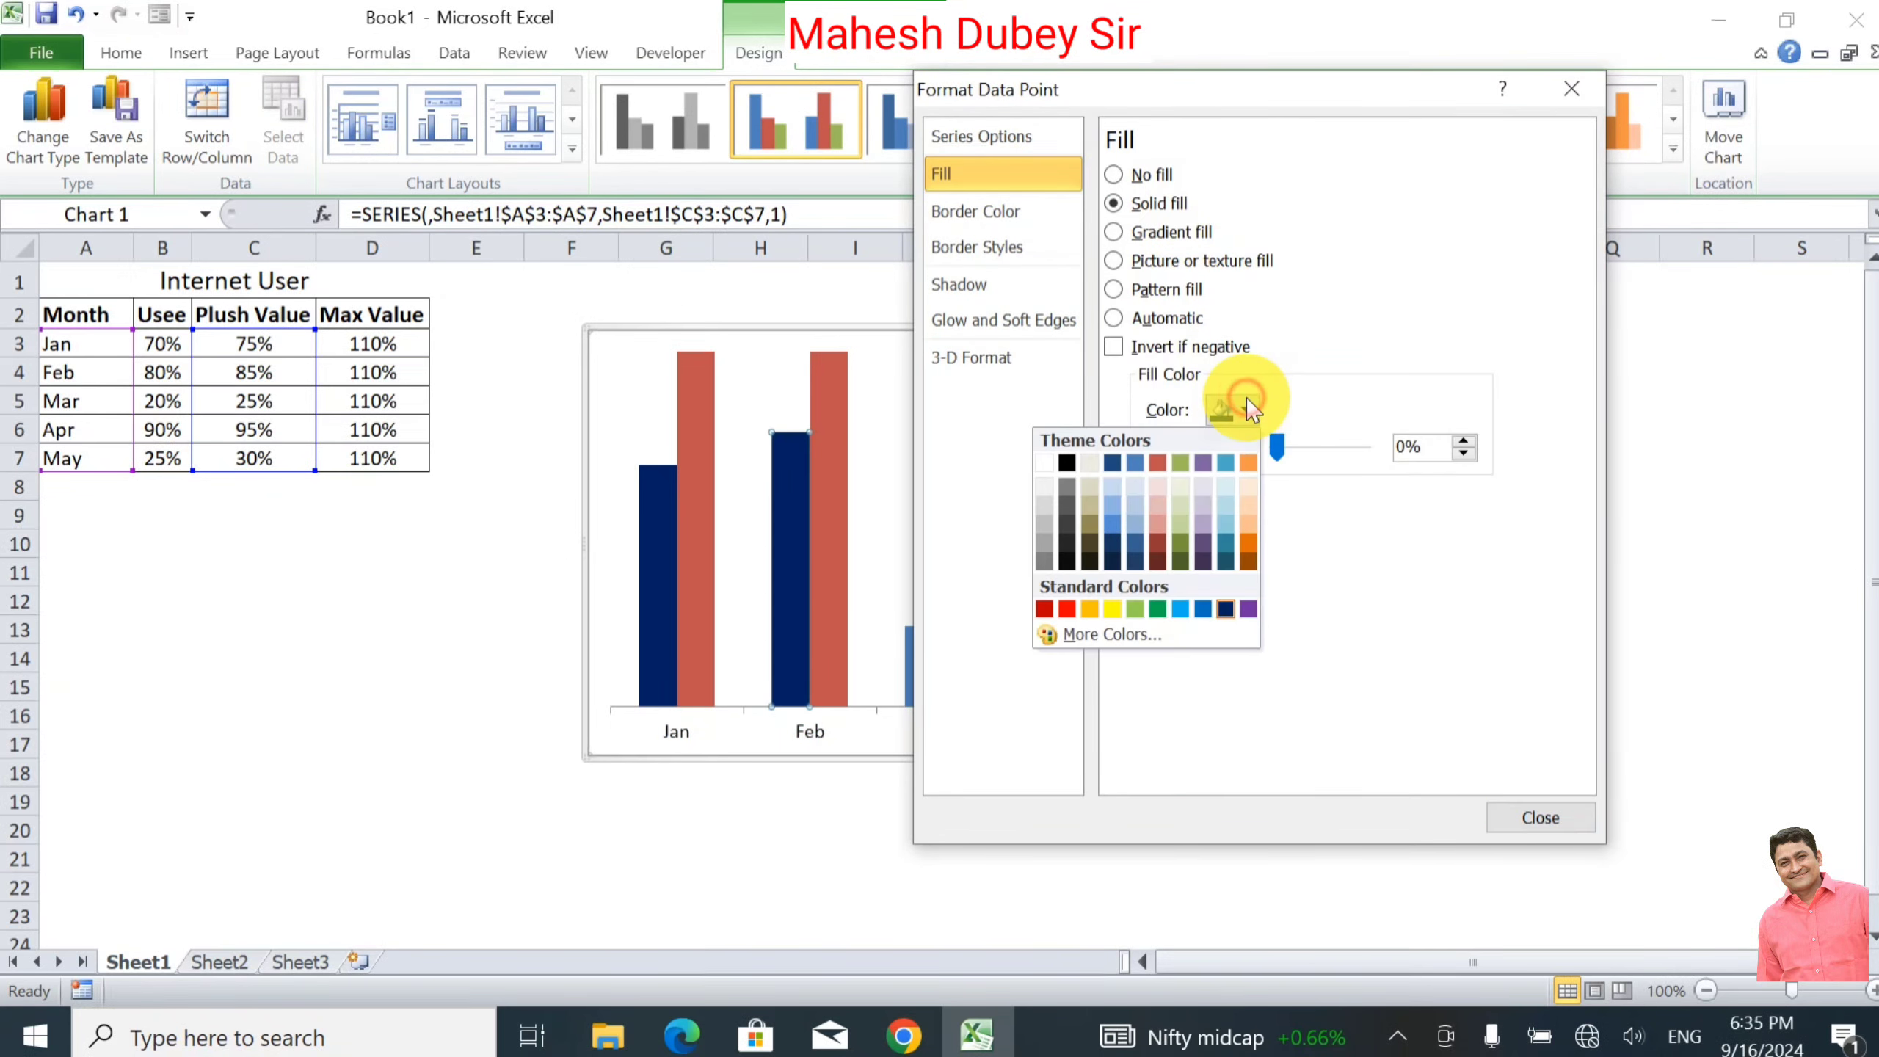
left_click(1250, 559)
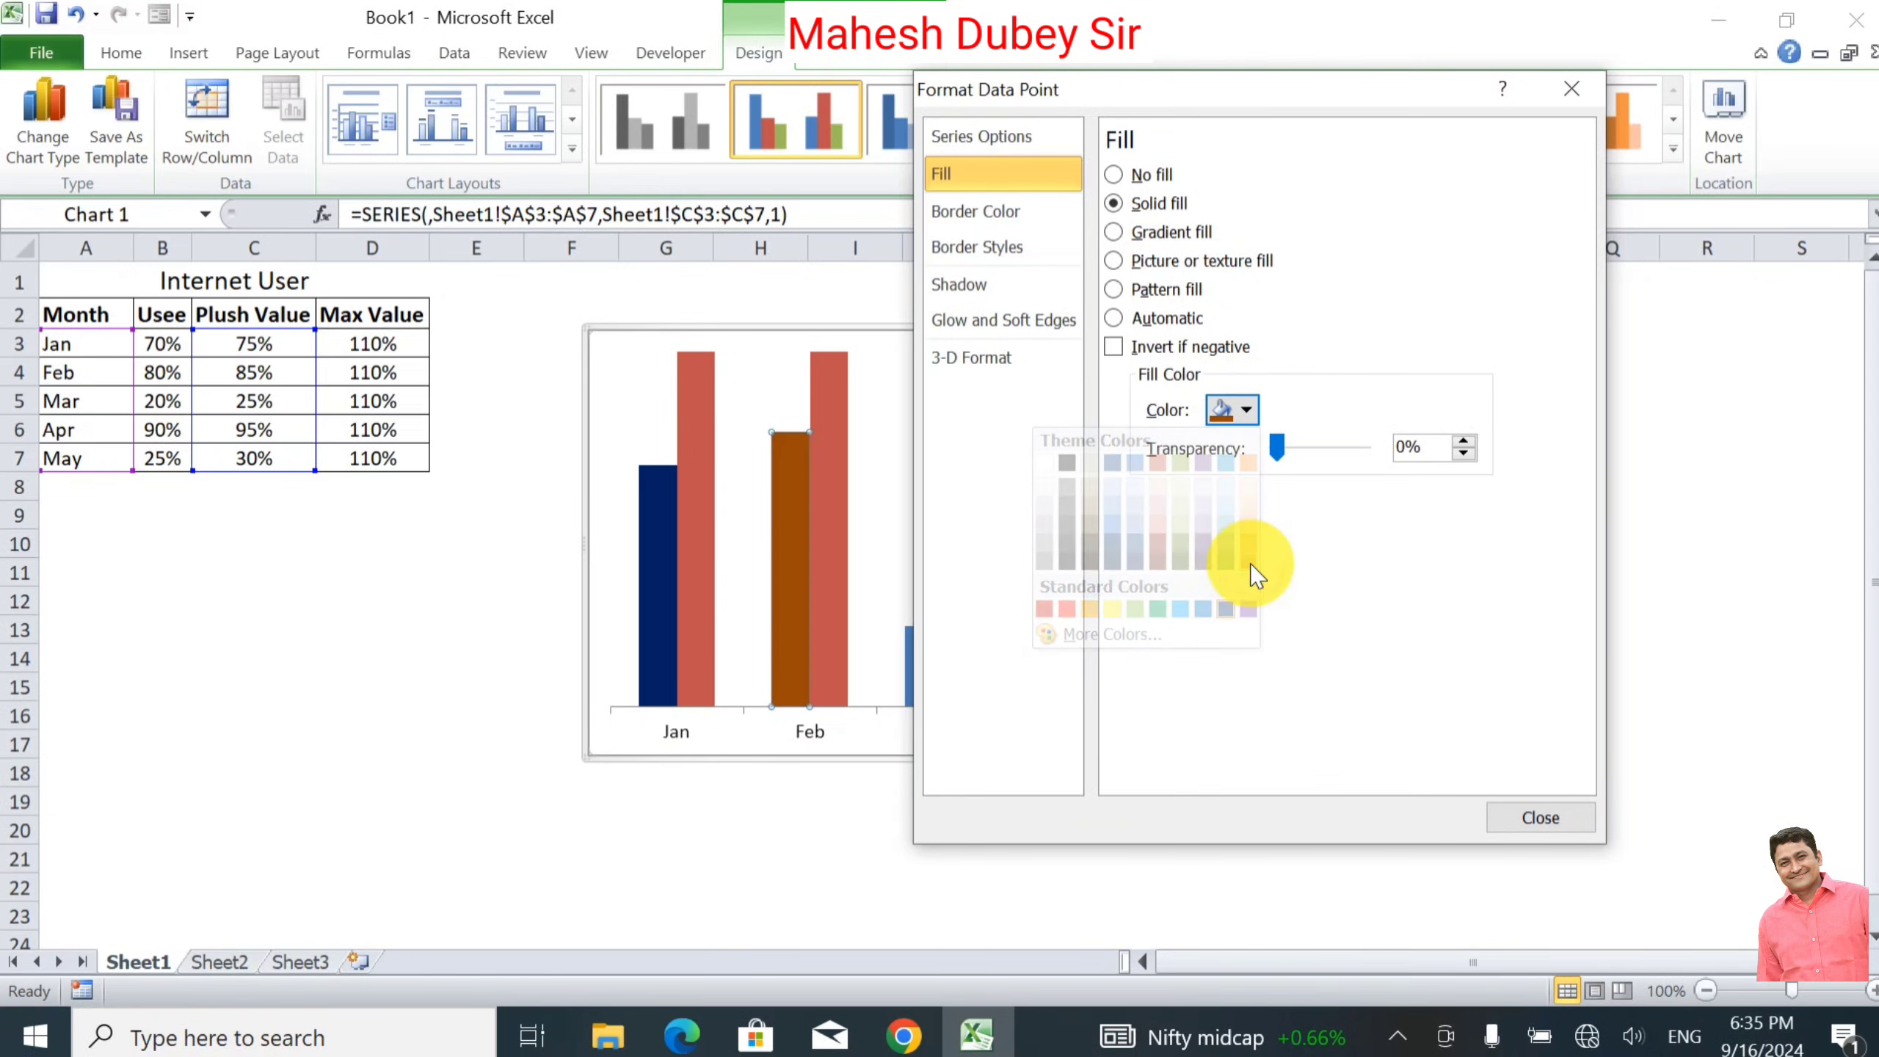
left_click(1537, 814)
Step: Give the Mar Usee bar a solid dark teal fill
left_click(923, 667)
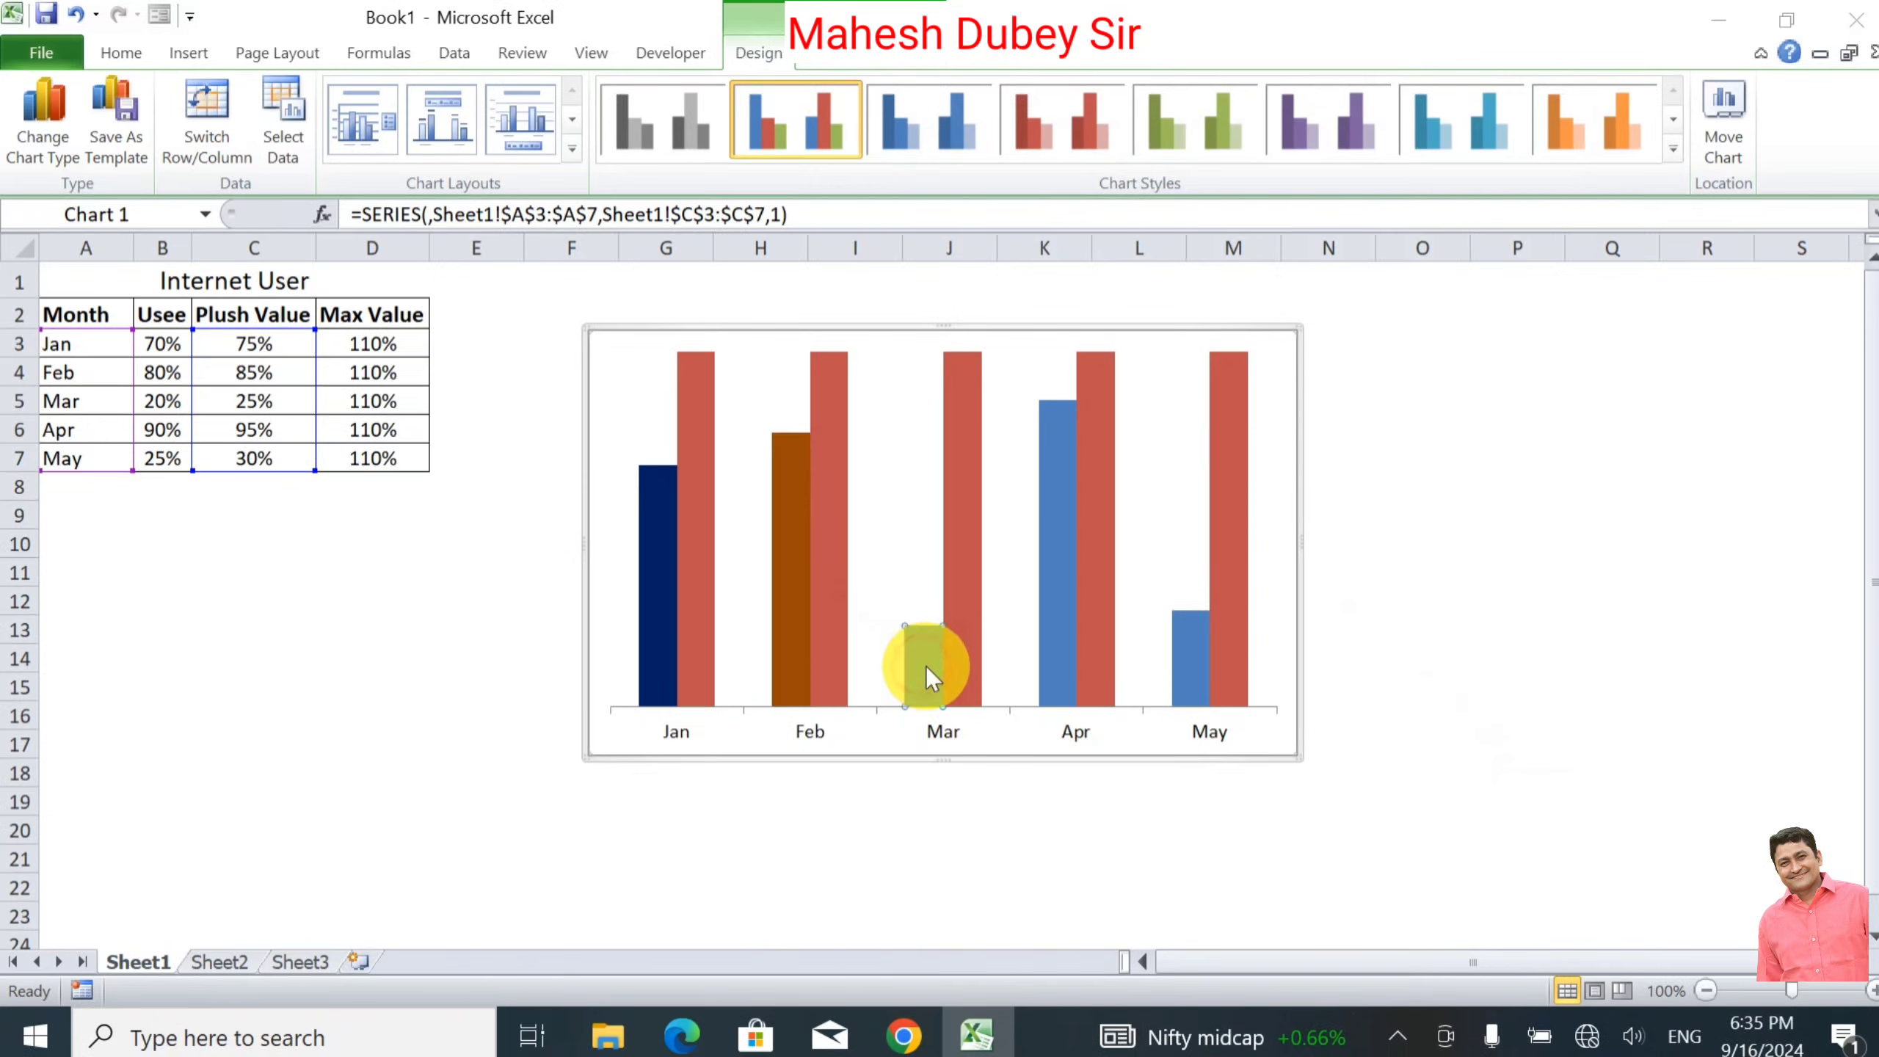
double_click(924, 667)
left_click(962, 176)
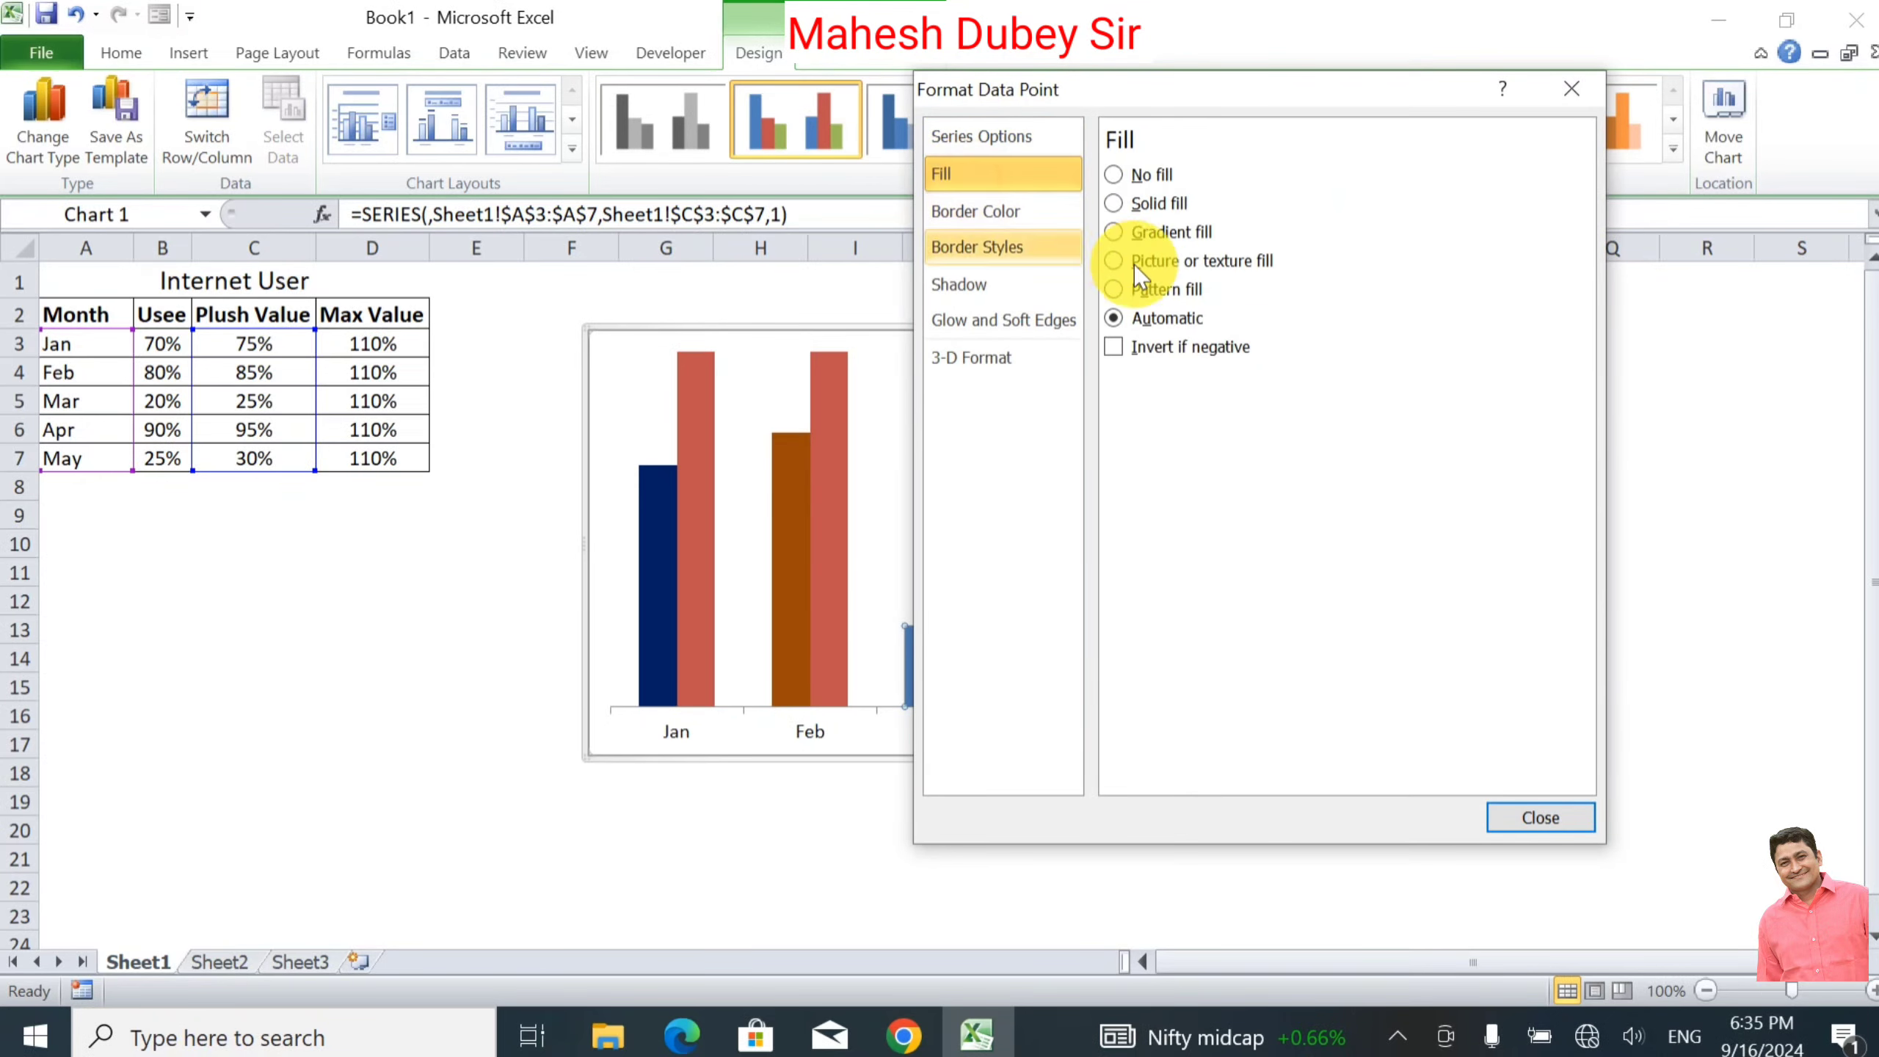
left_click(1176, 207)
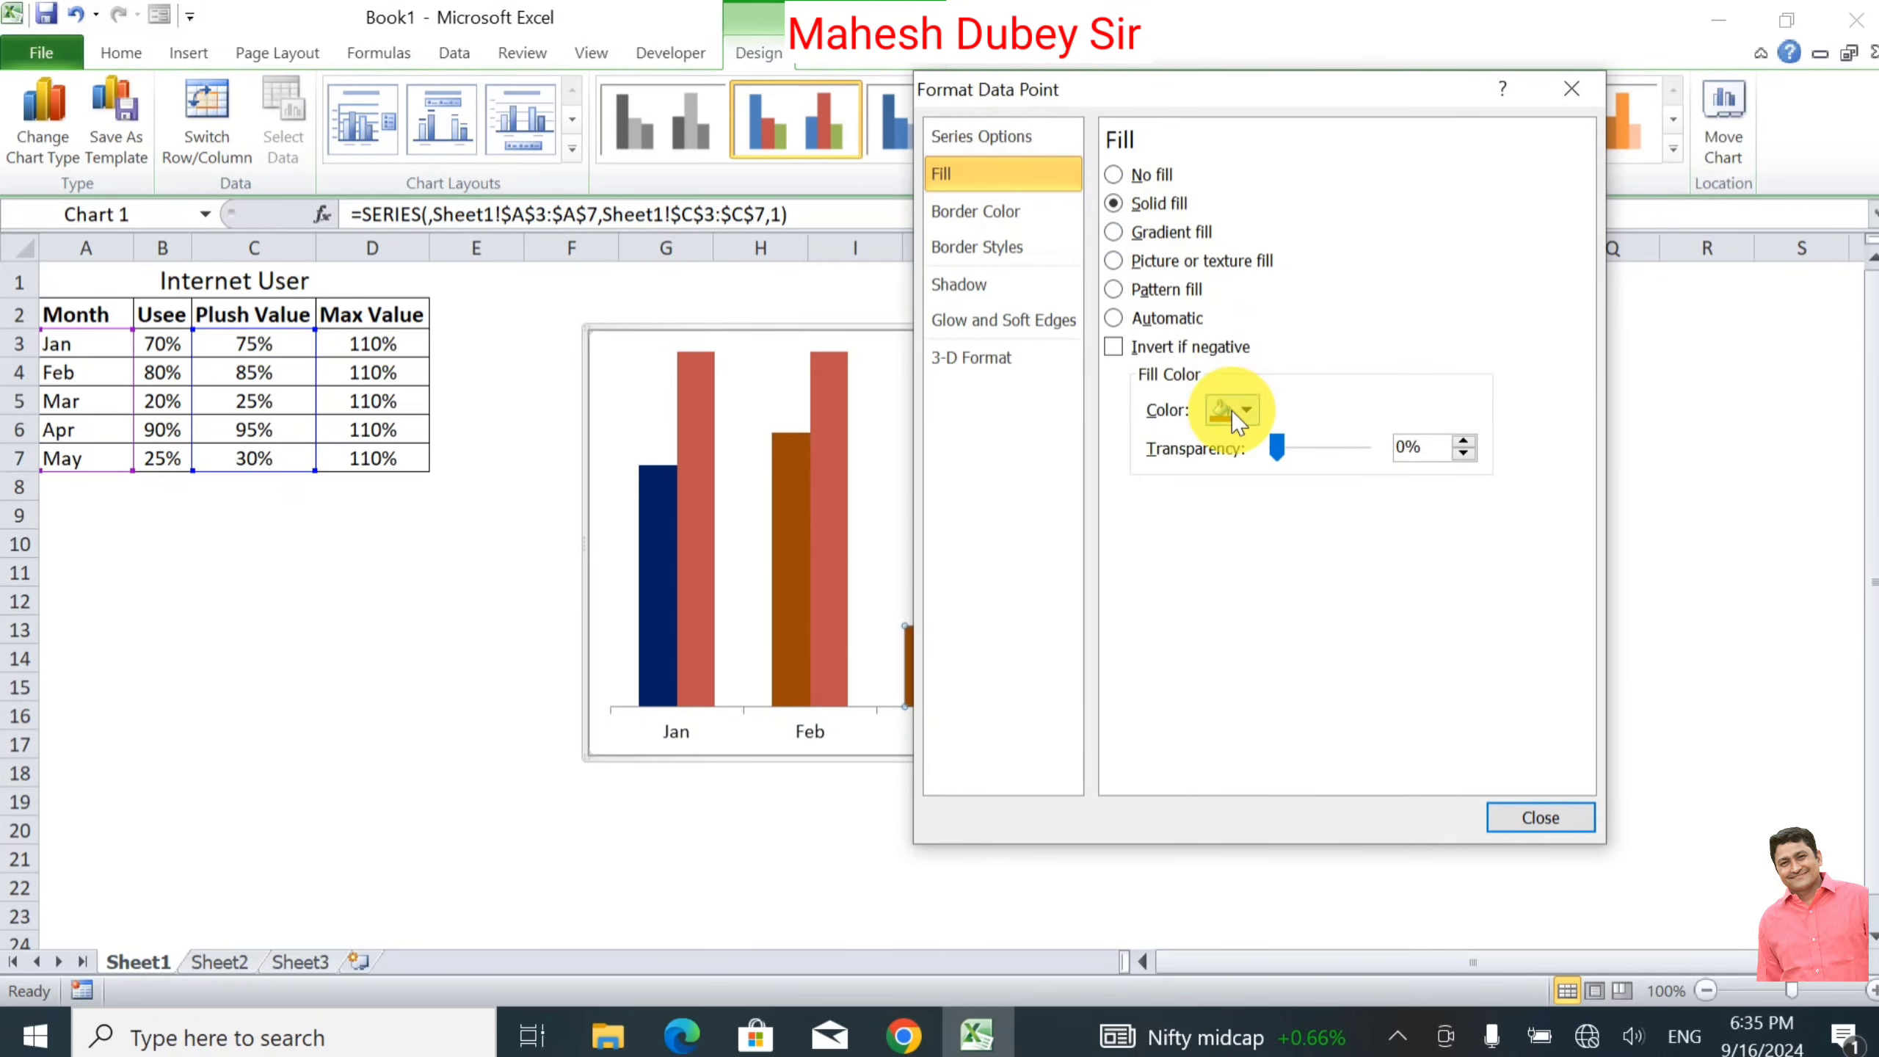
left_click(1230, 410)
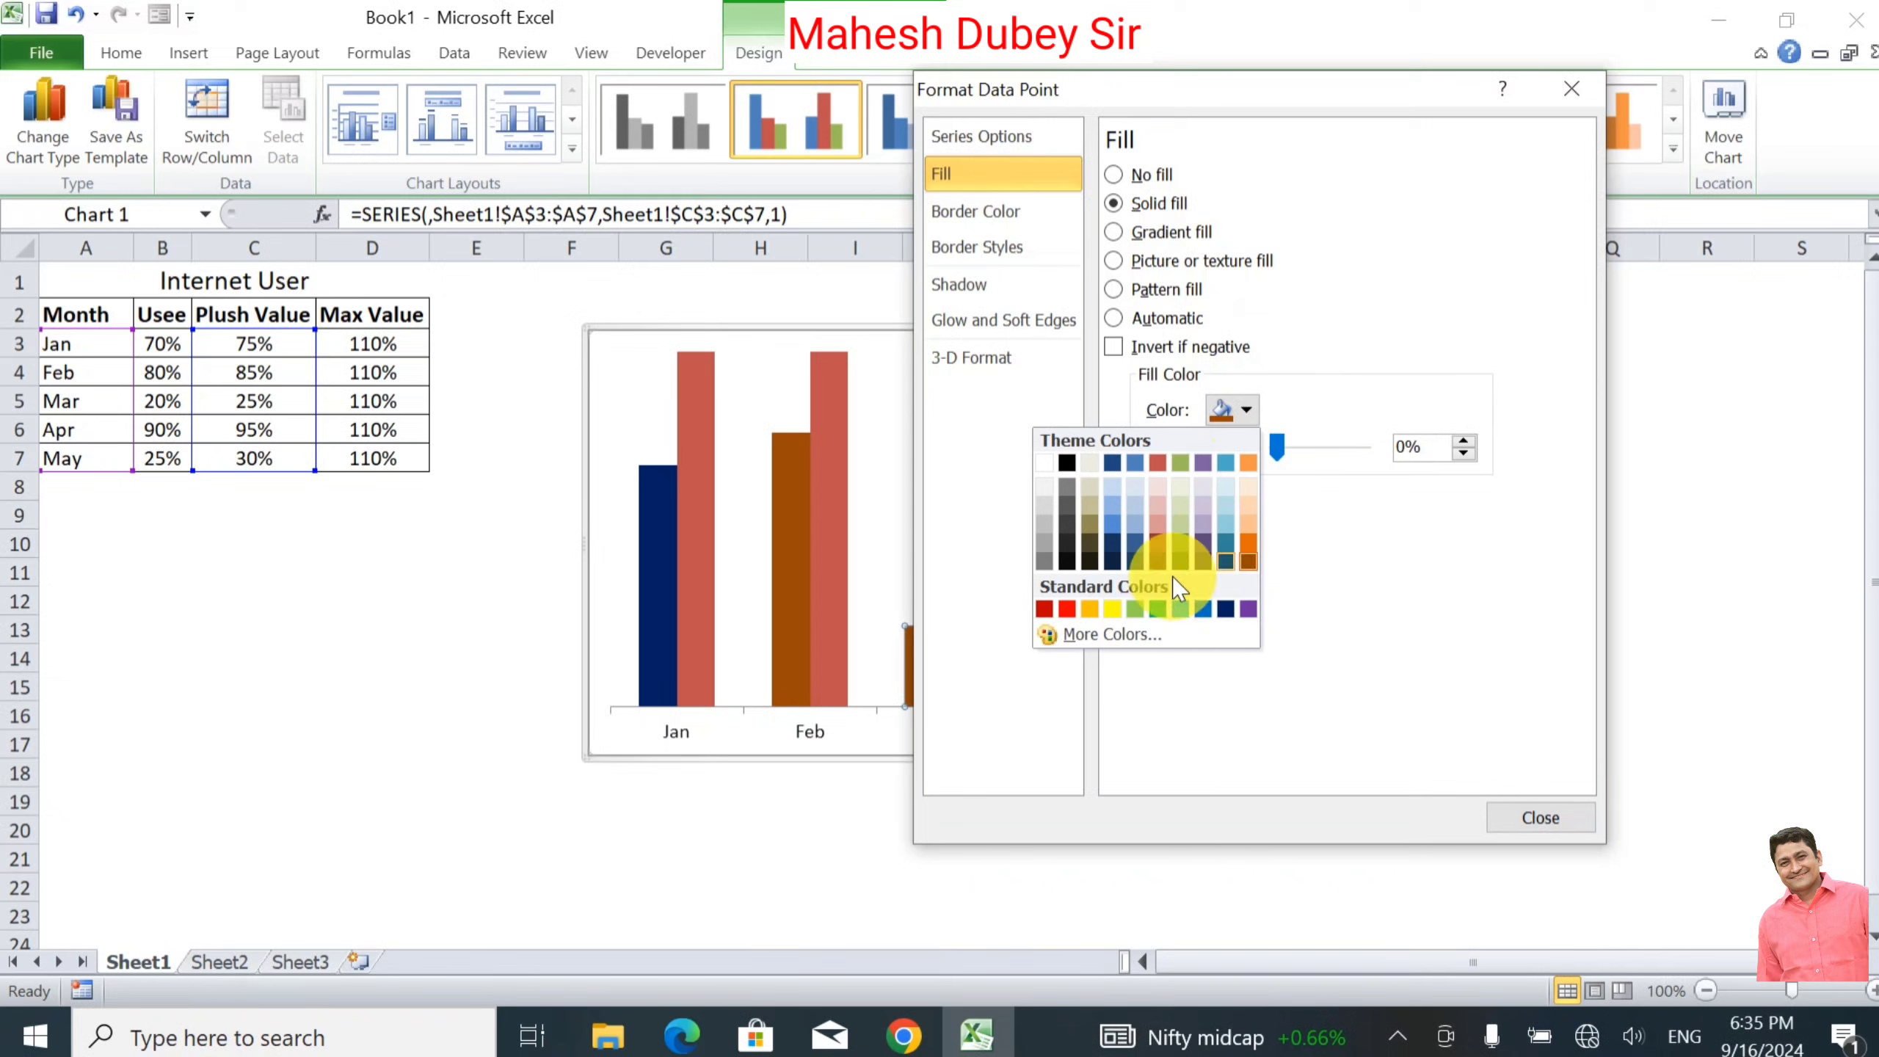
left_click(1225, 564)
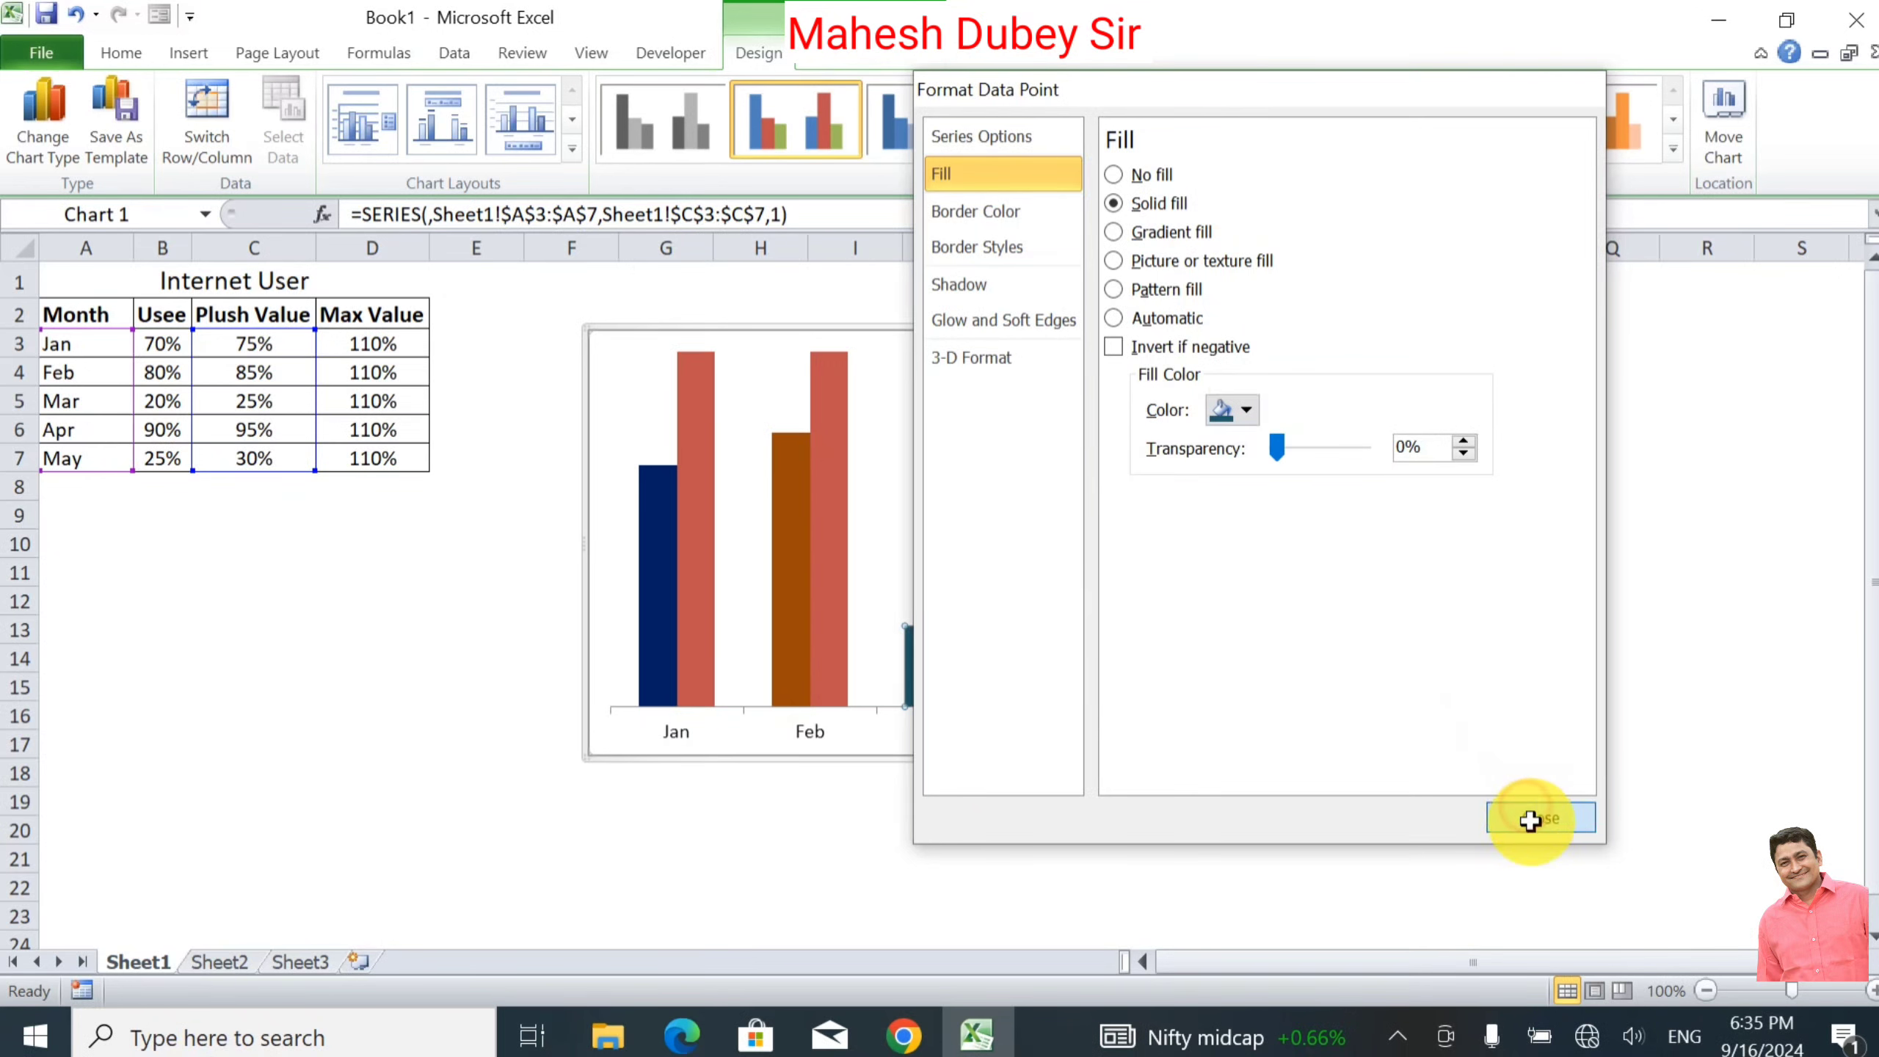
left_click(1512, 796)
Step: Give the Apr Usee bar a solid red fill
left_click(1056, 551)
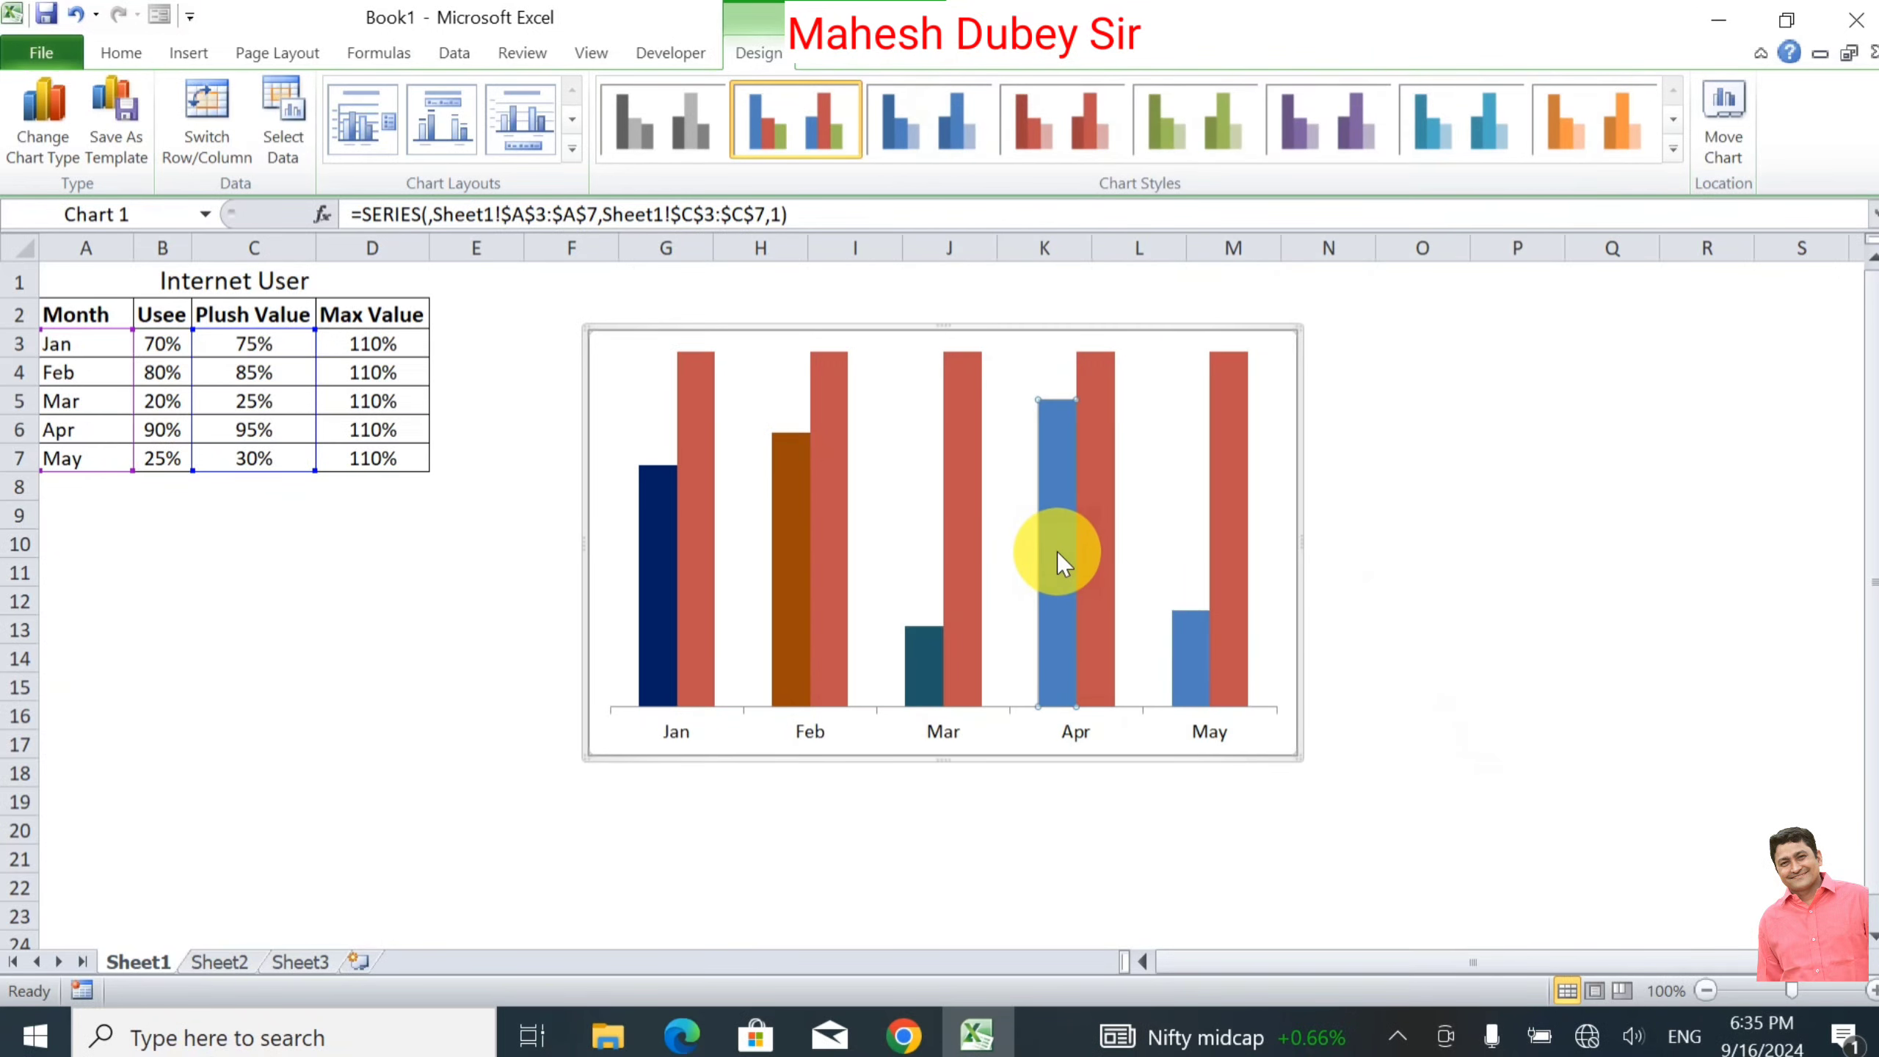
double_click(1057, 552)
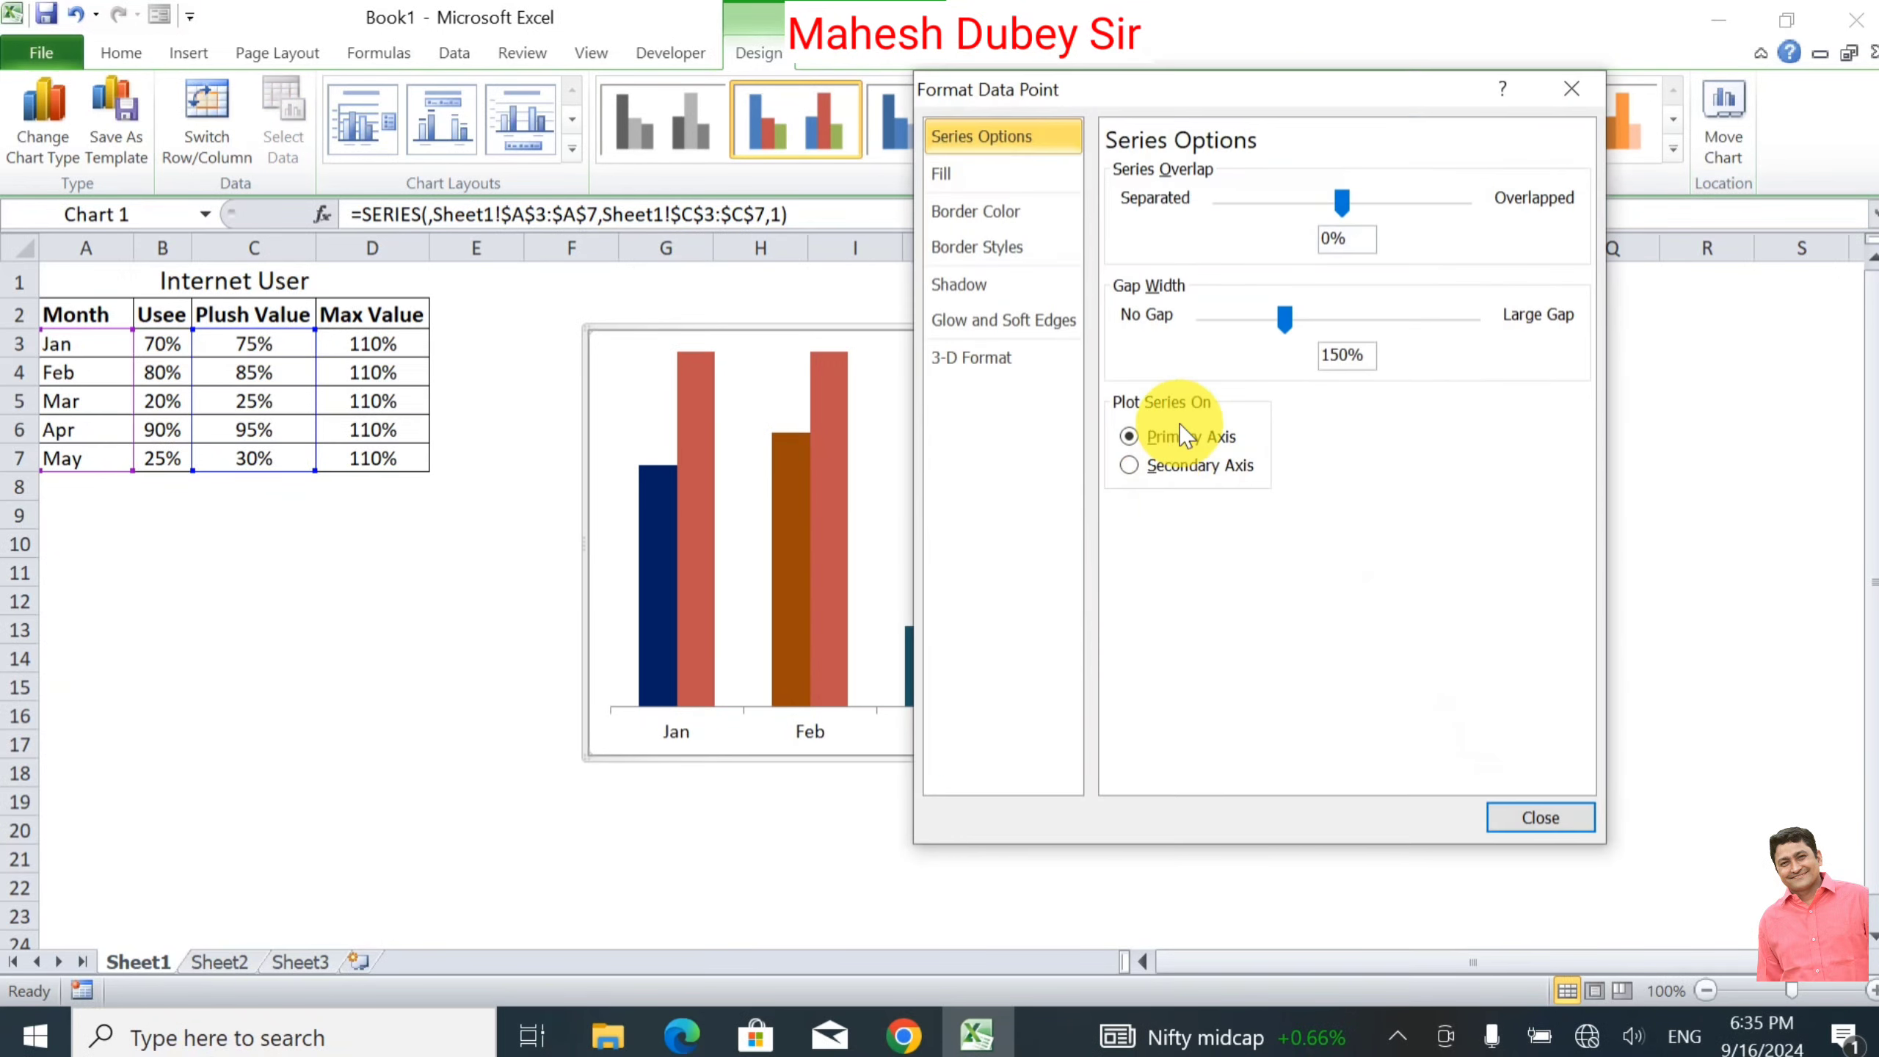
left_click(963, 176)
left_click(1158, 203)
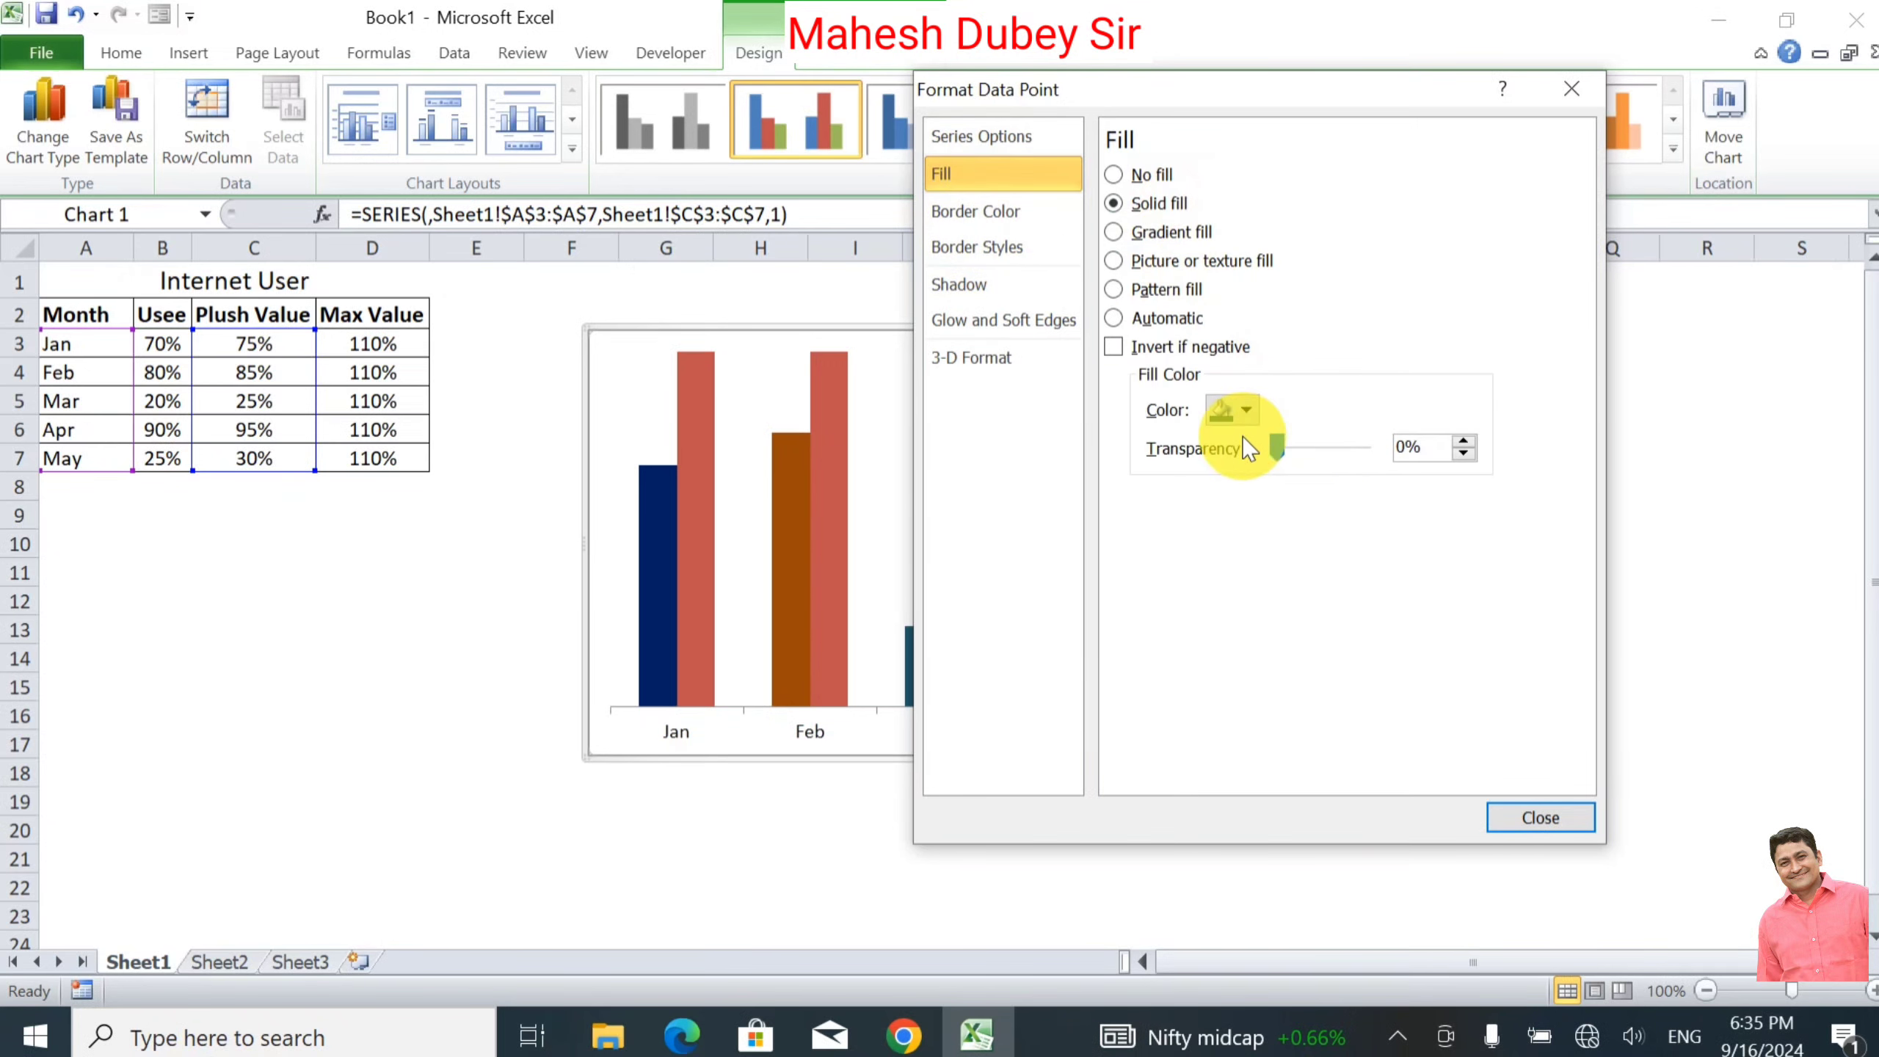
left_click(1244, 410)
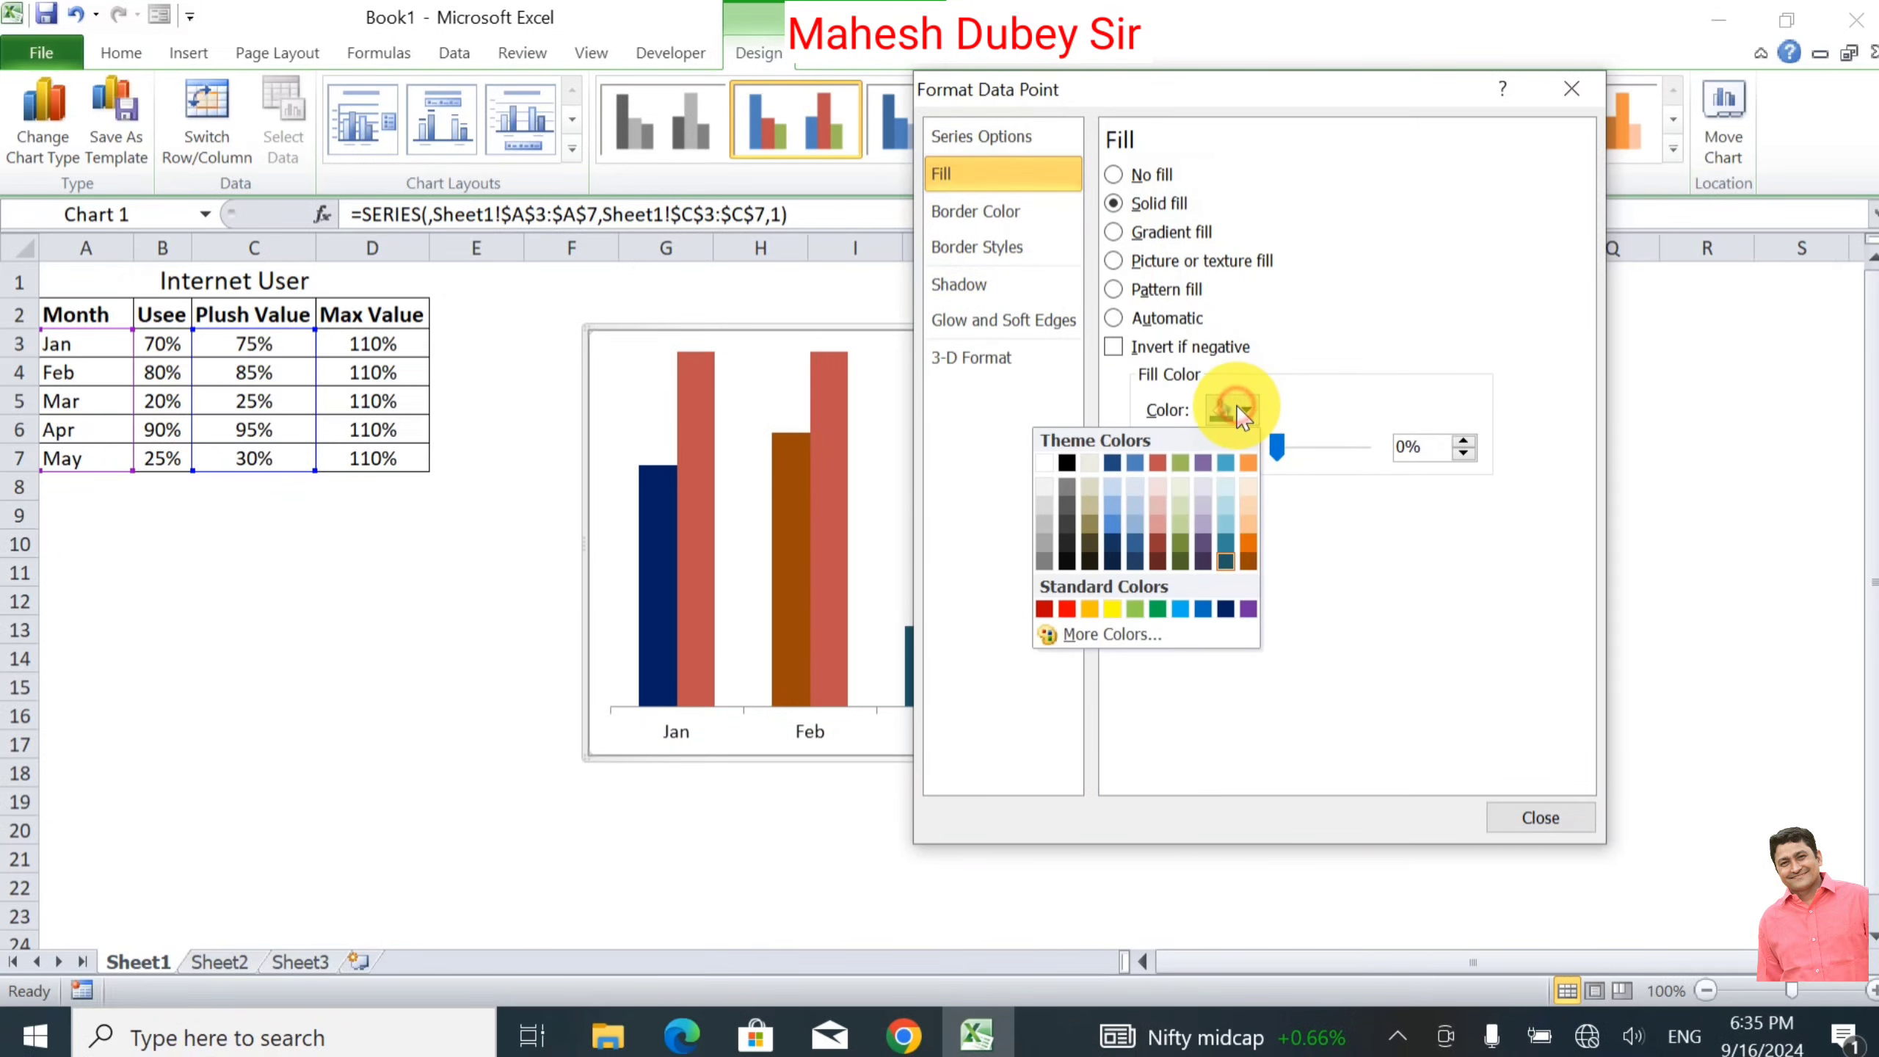
left_click(1044, 609)
left_click(1532, 816)
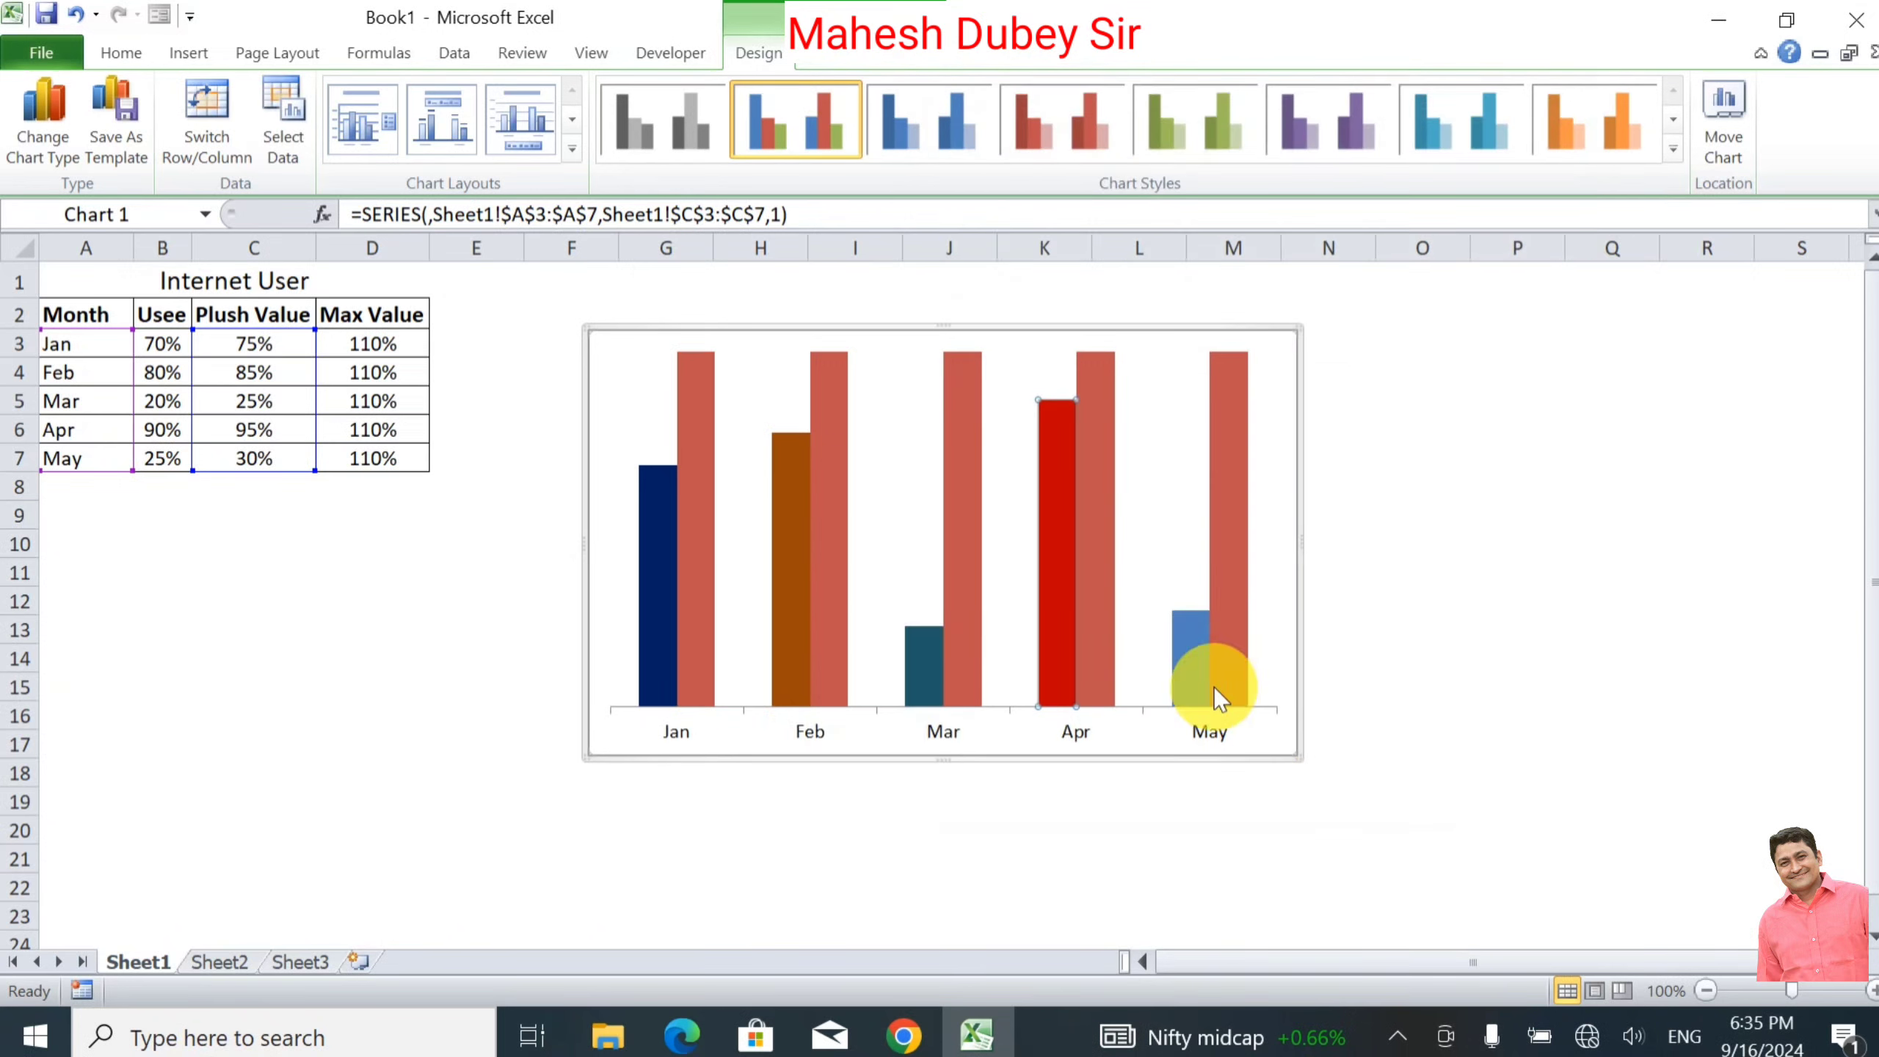
Step: Give the May Usee bar a solid dark blue fill
double_click(1192, 648)
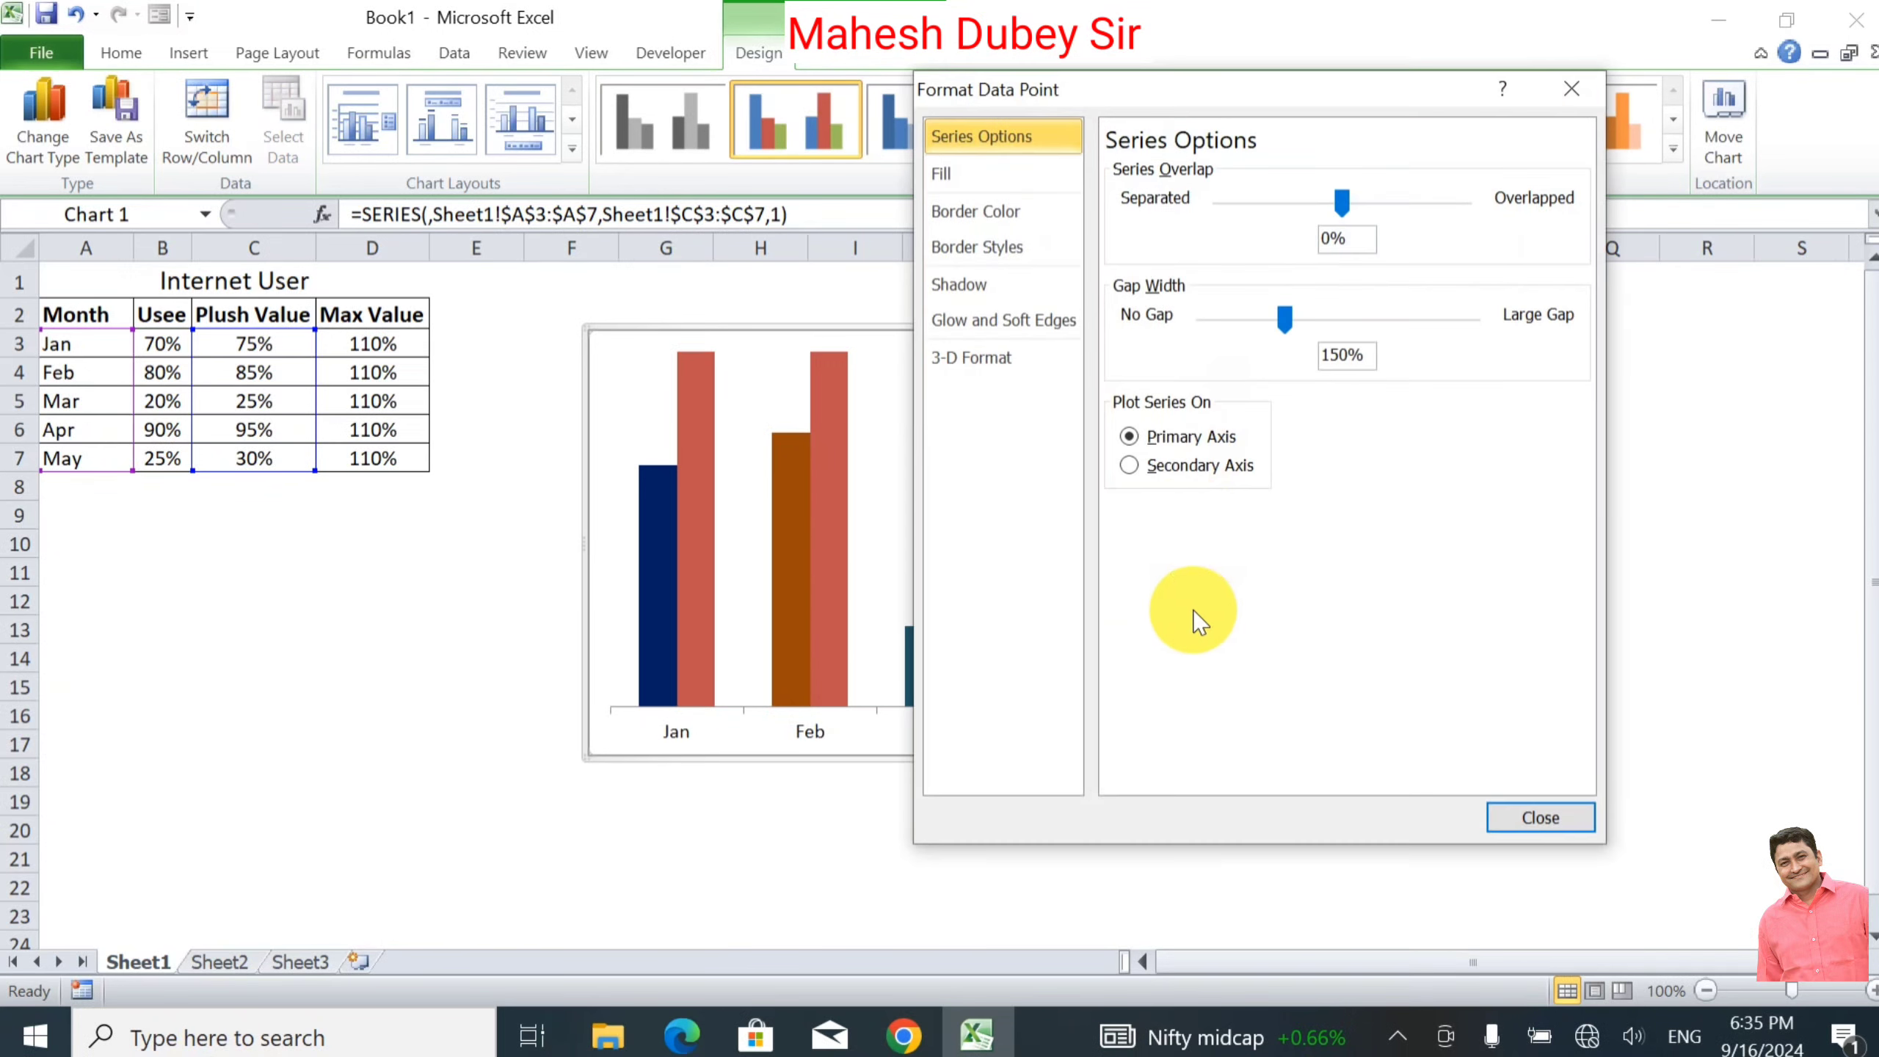
left_click(1008, 173)
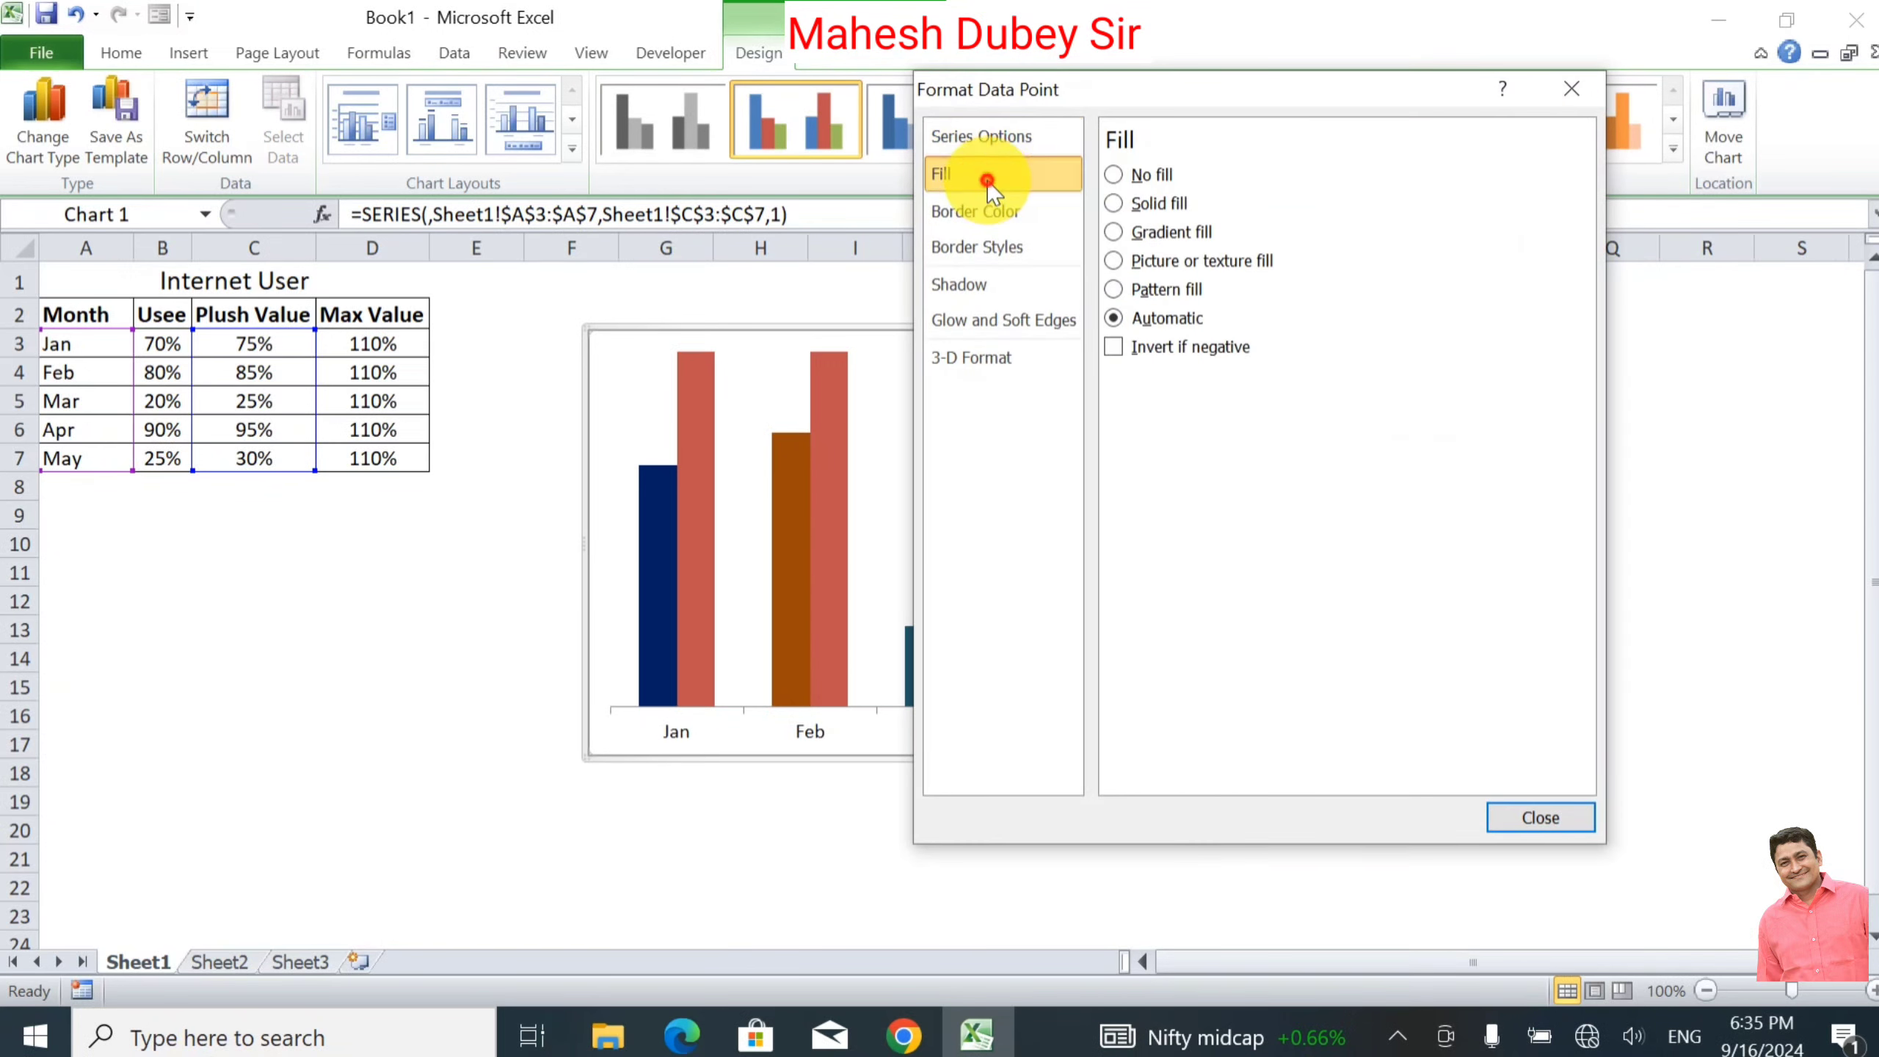
left_click(1148, 206)
left_click(1233, 411)
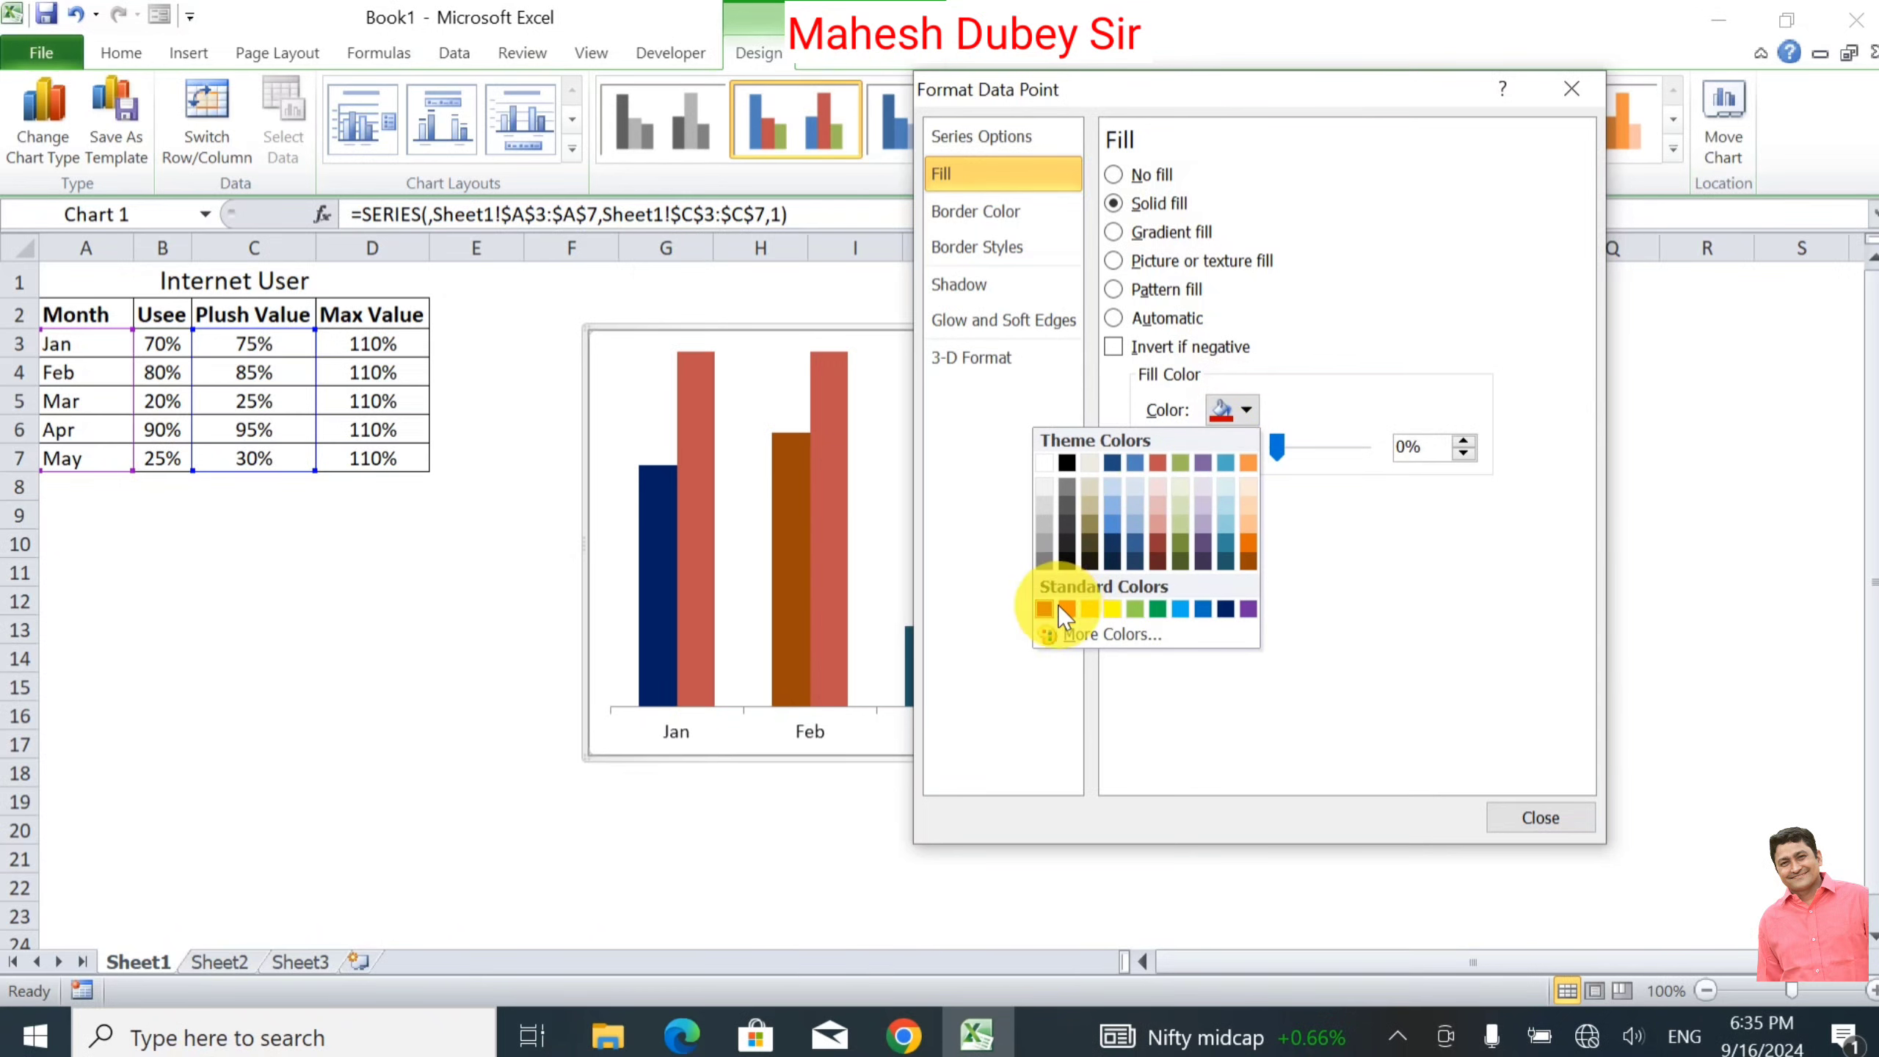
left_click(1136, 546)
left_click(1540, 817)
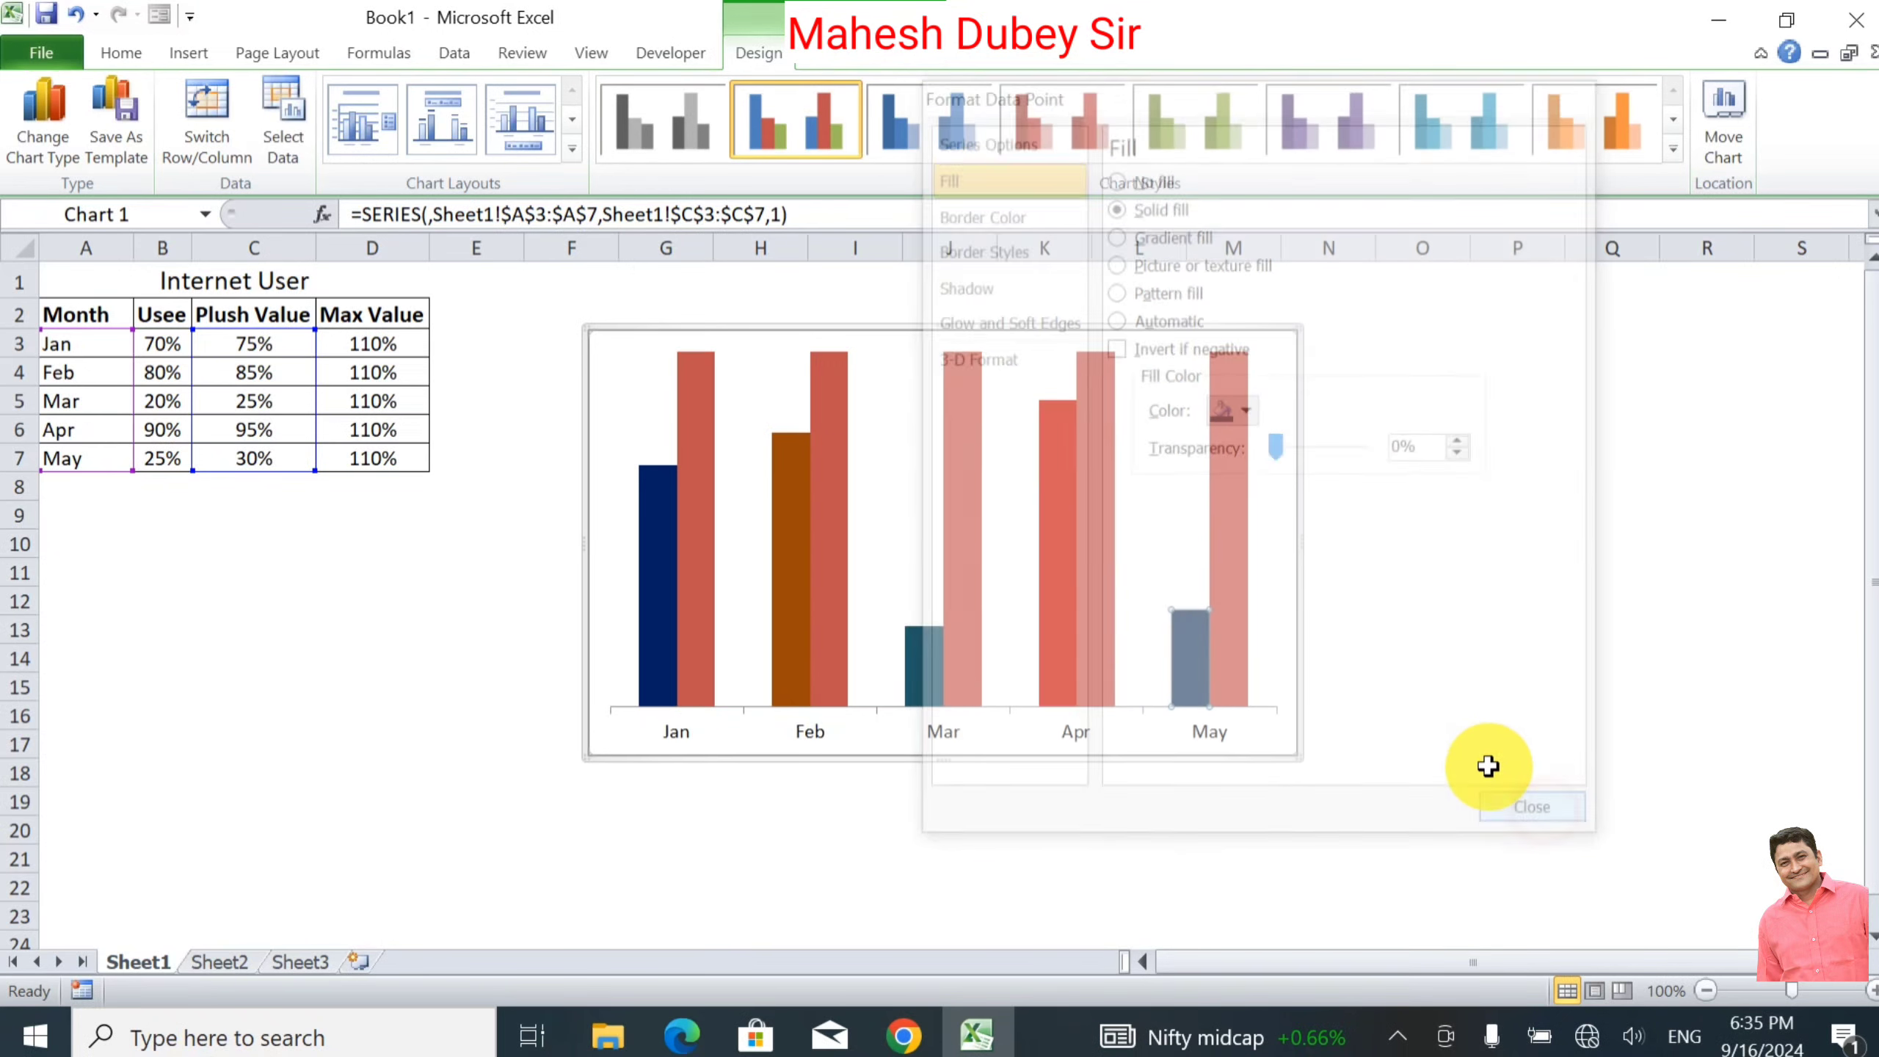
Step: Draw a rectangle shape beside the chart, starting at cell O3
left_click(1450, 628)
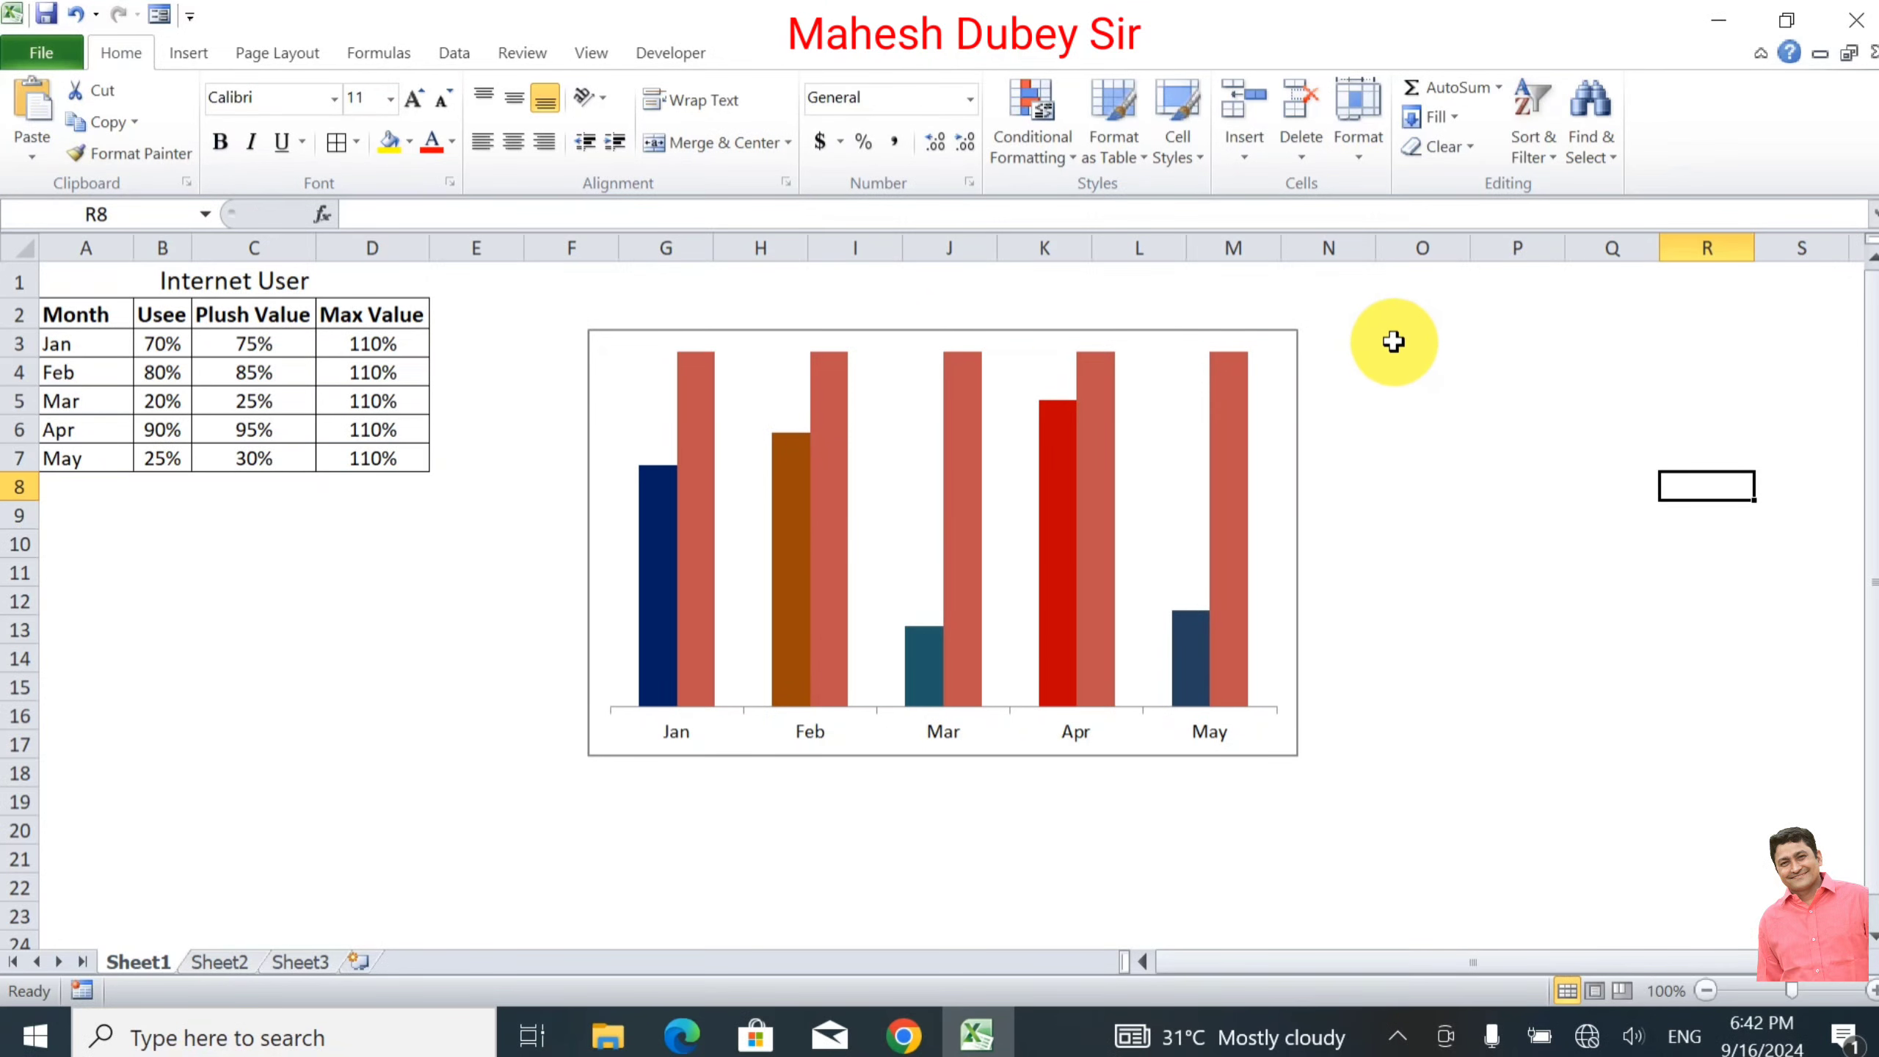
left_click(1388, 342)
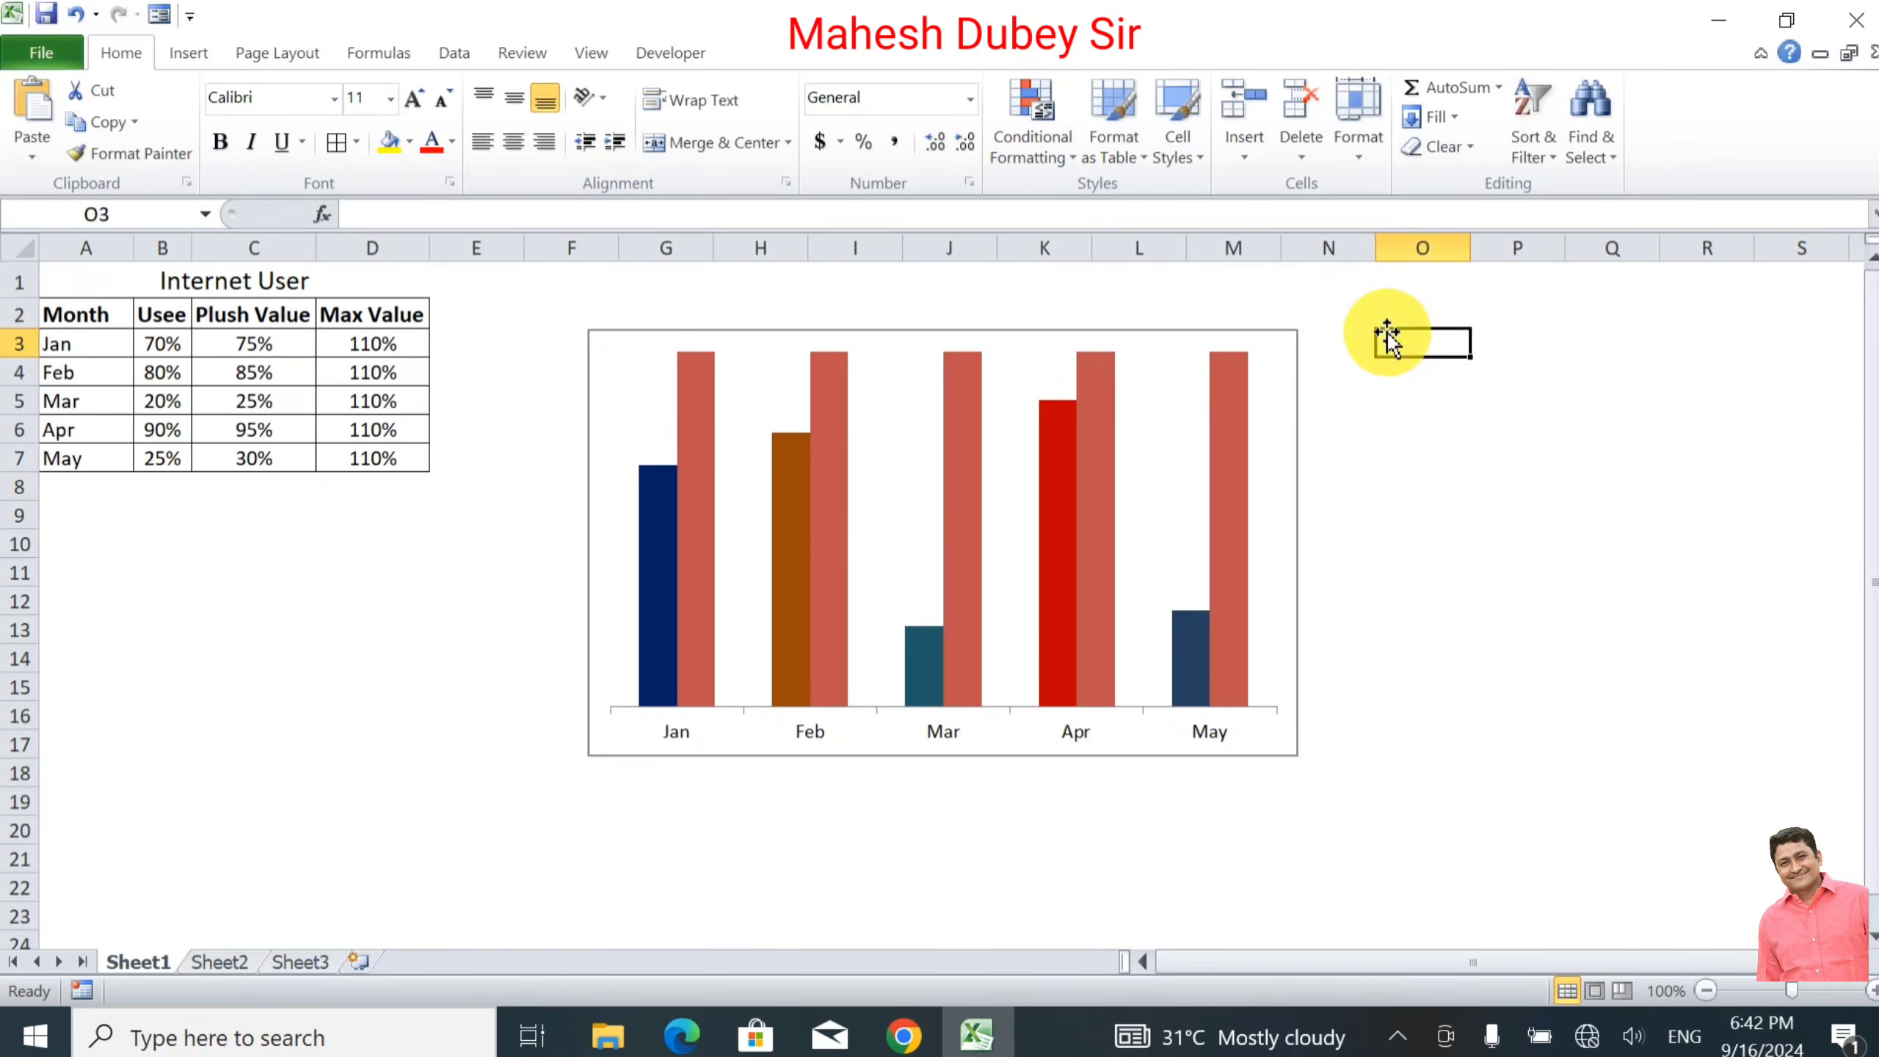
left_click(191, 54)
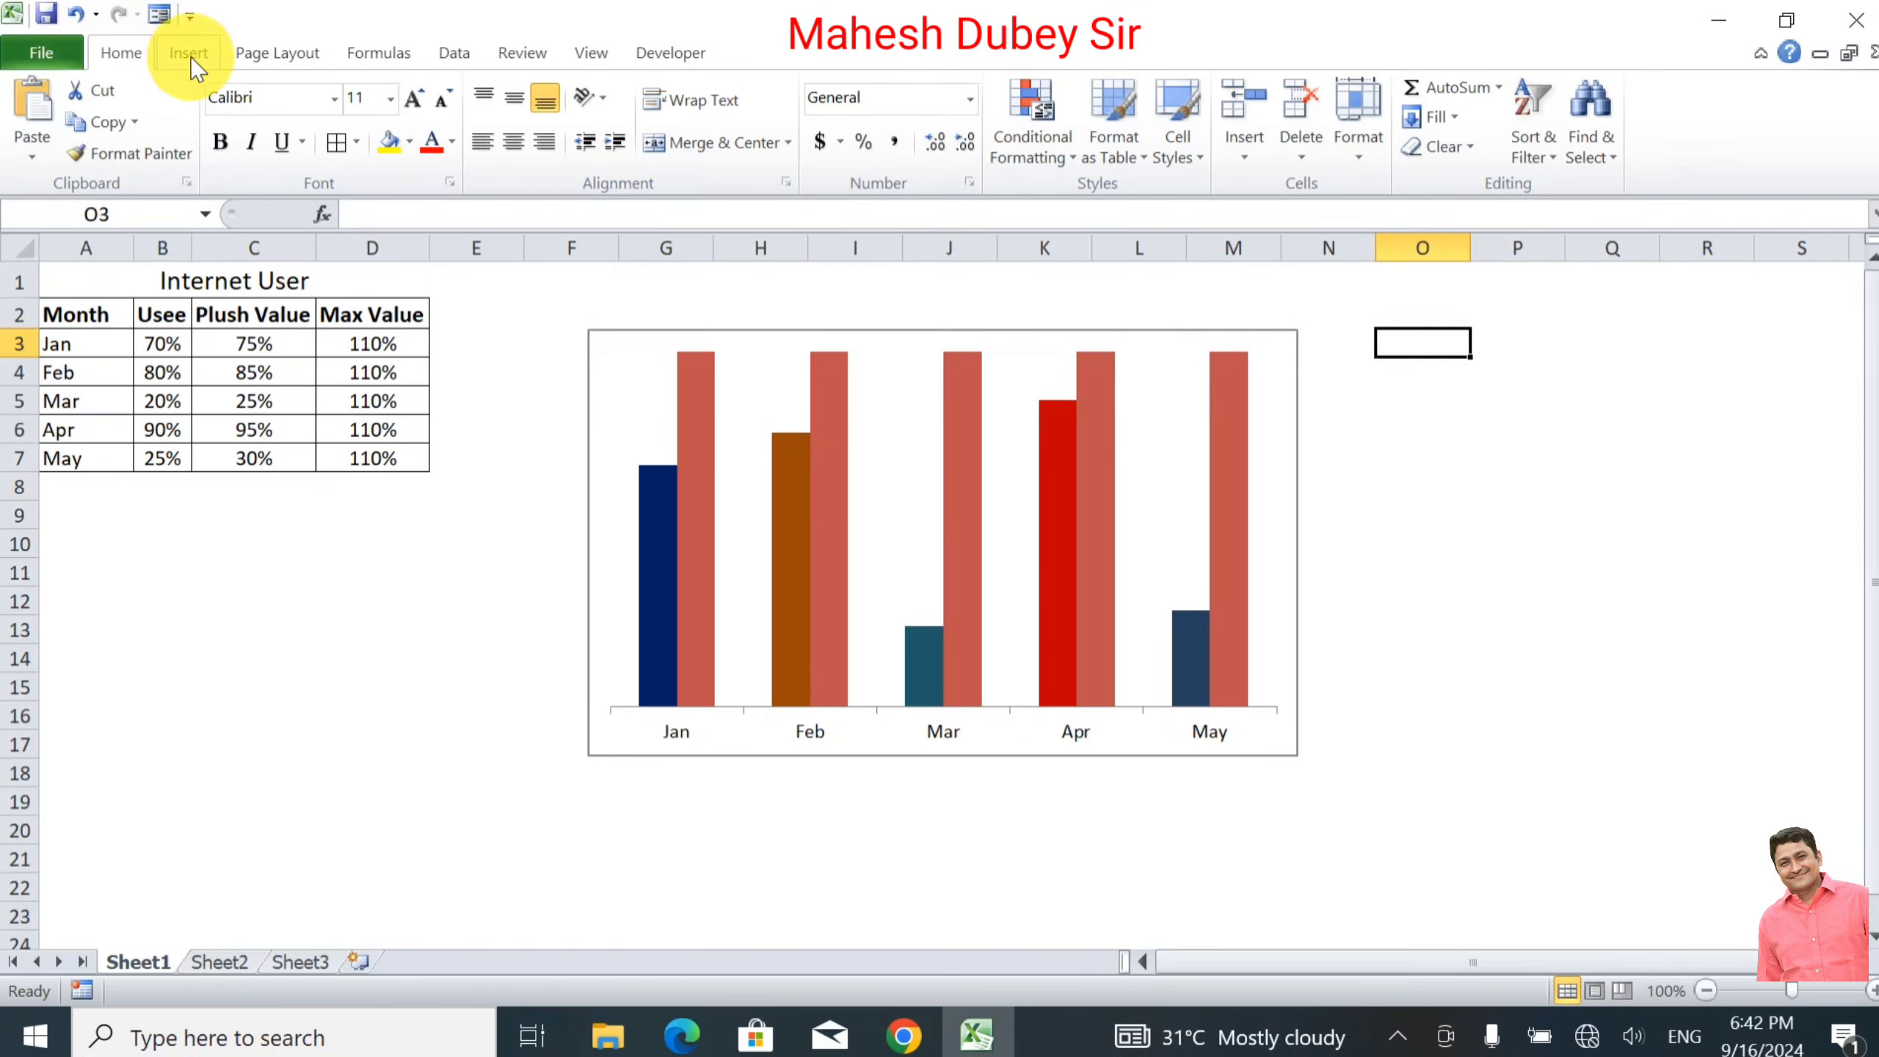
left_click(273, 139)
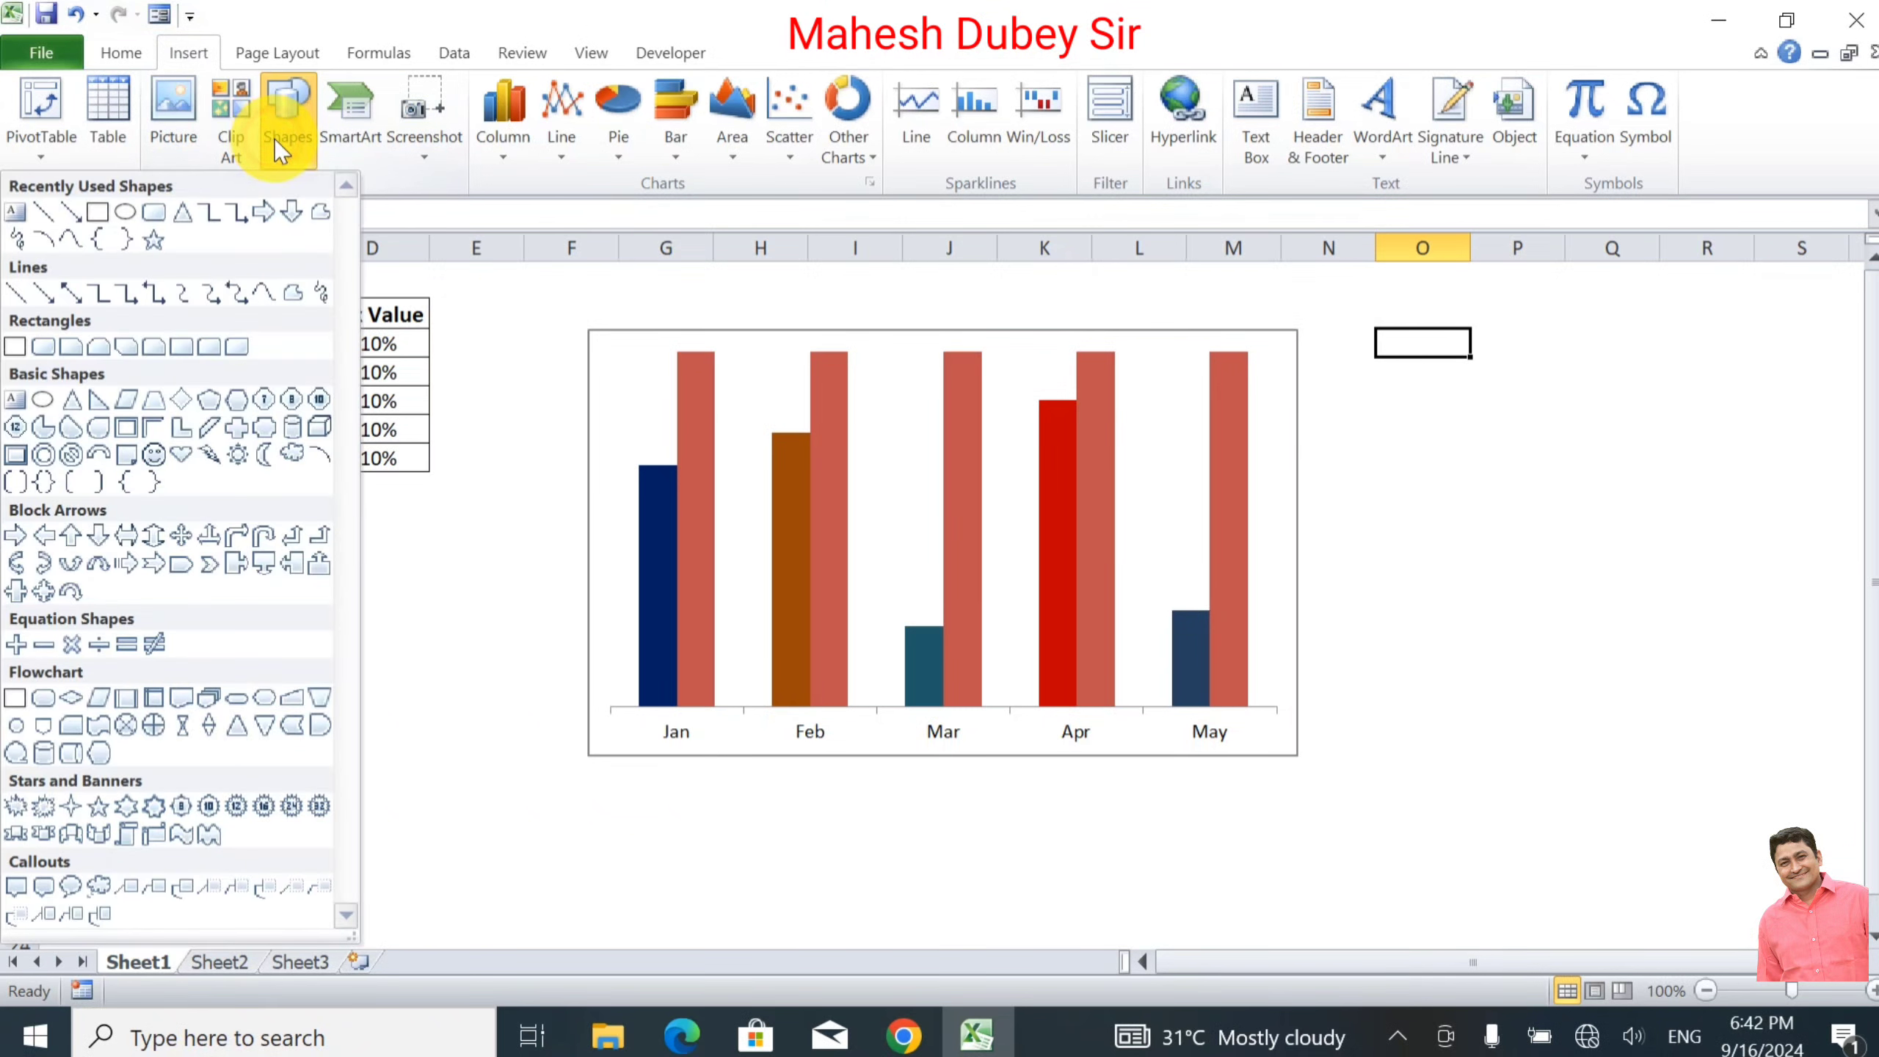
left_click(100, 213)
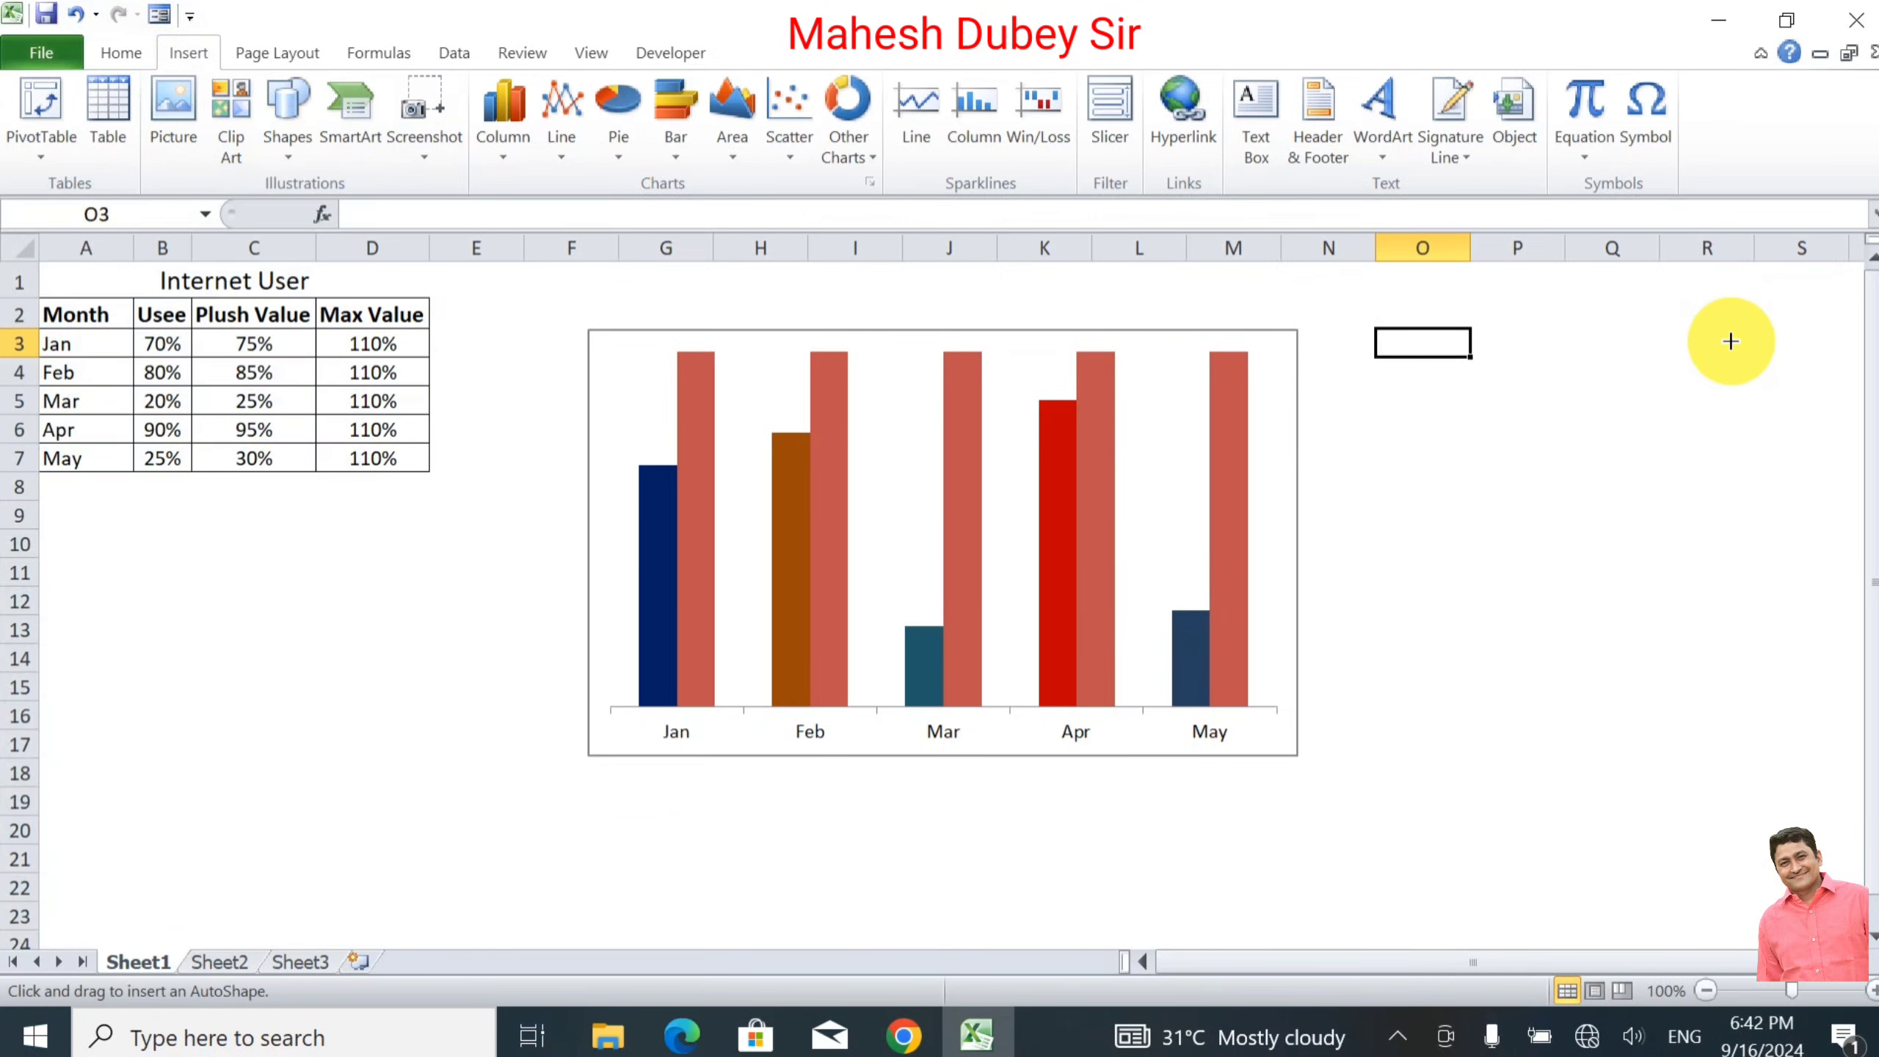
left_click_drag(1378, 339, 1538, 379)
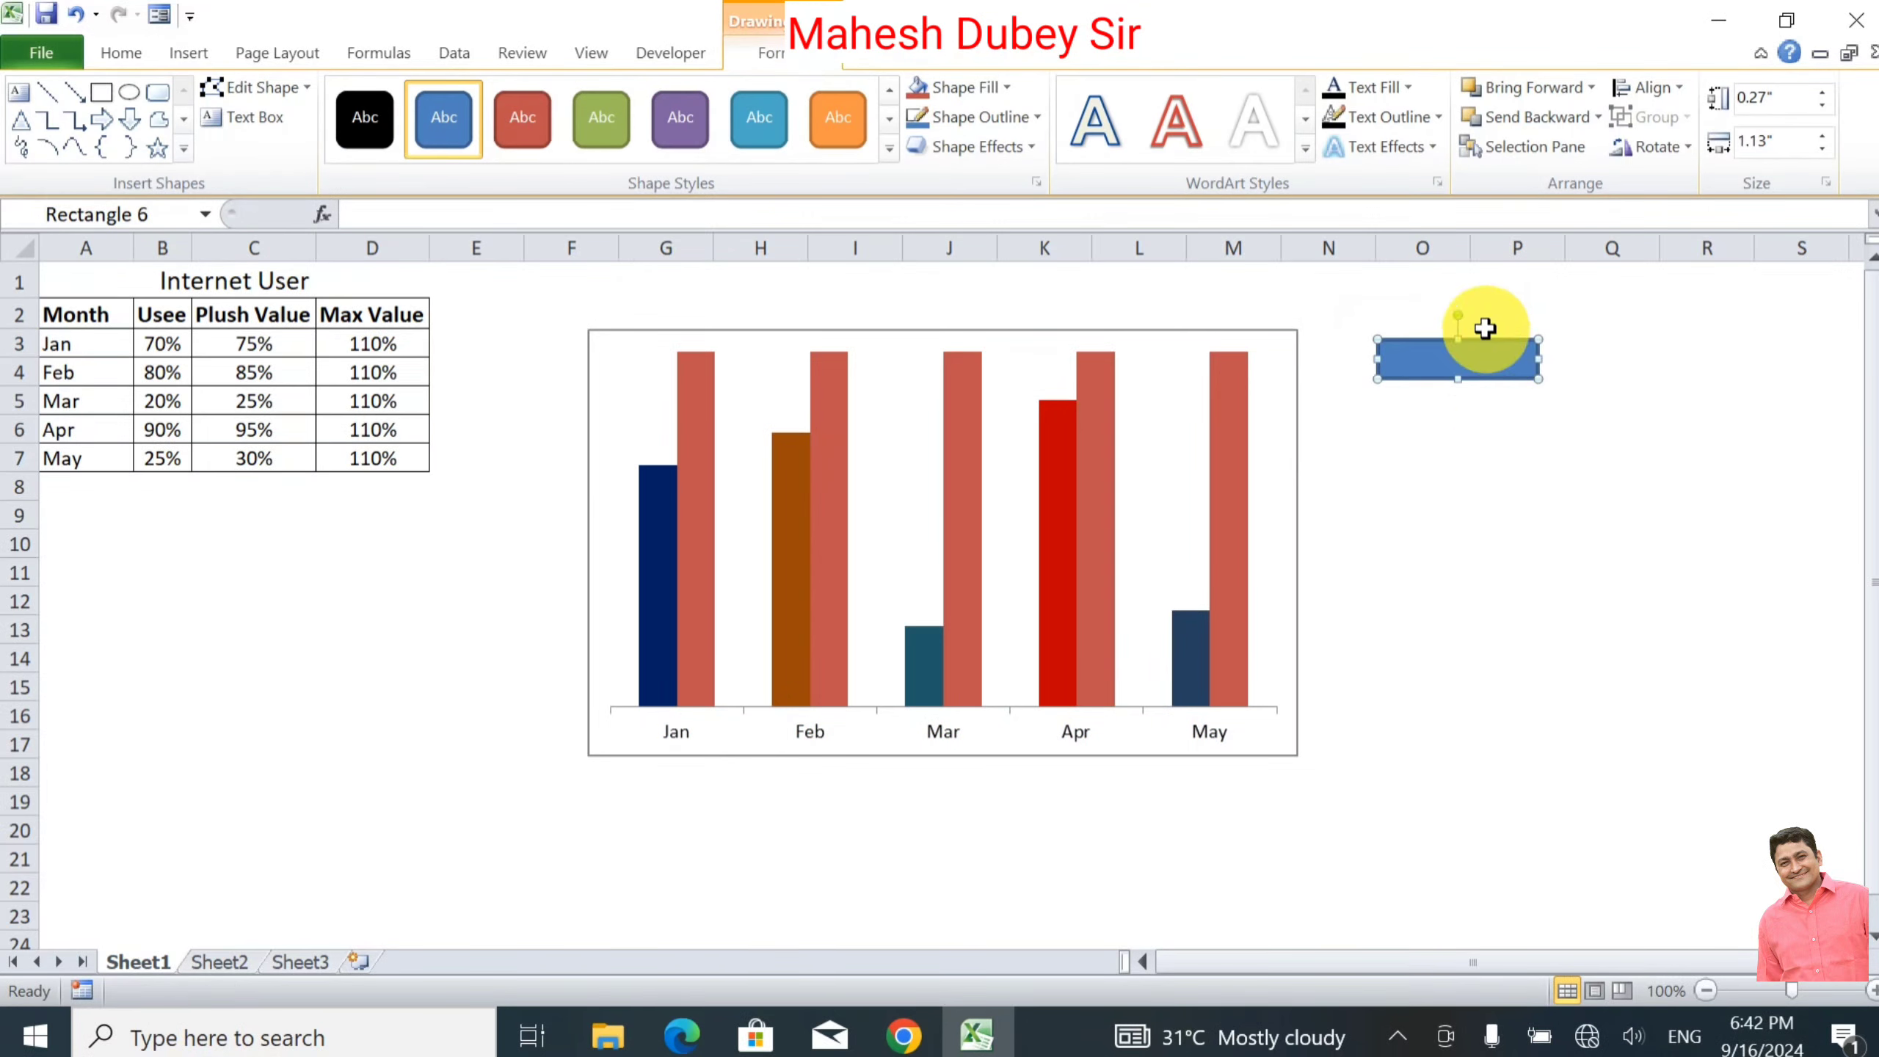
Step: Open the Format Shape dialog for Rectangle 6, showing its Fill settings
right_click(1483, 373)
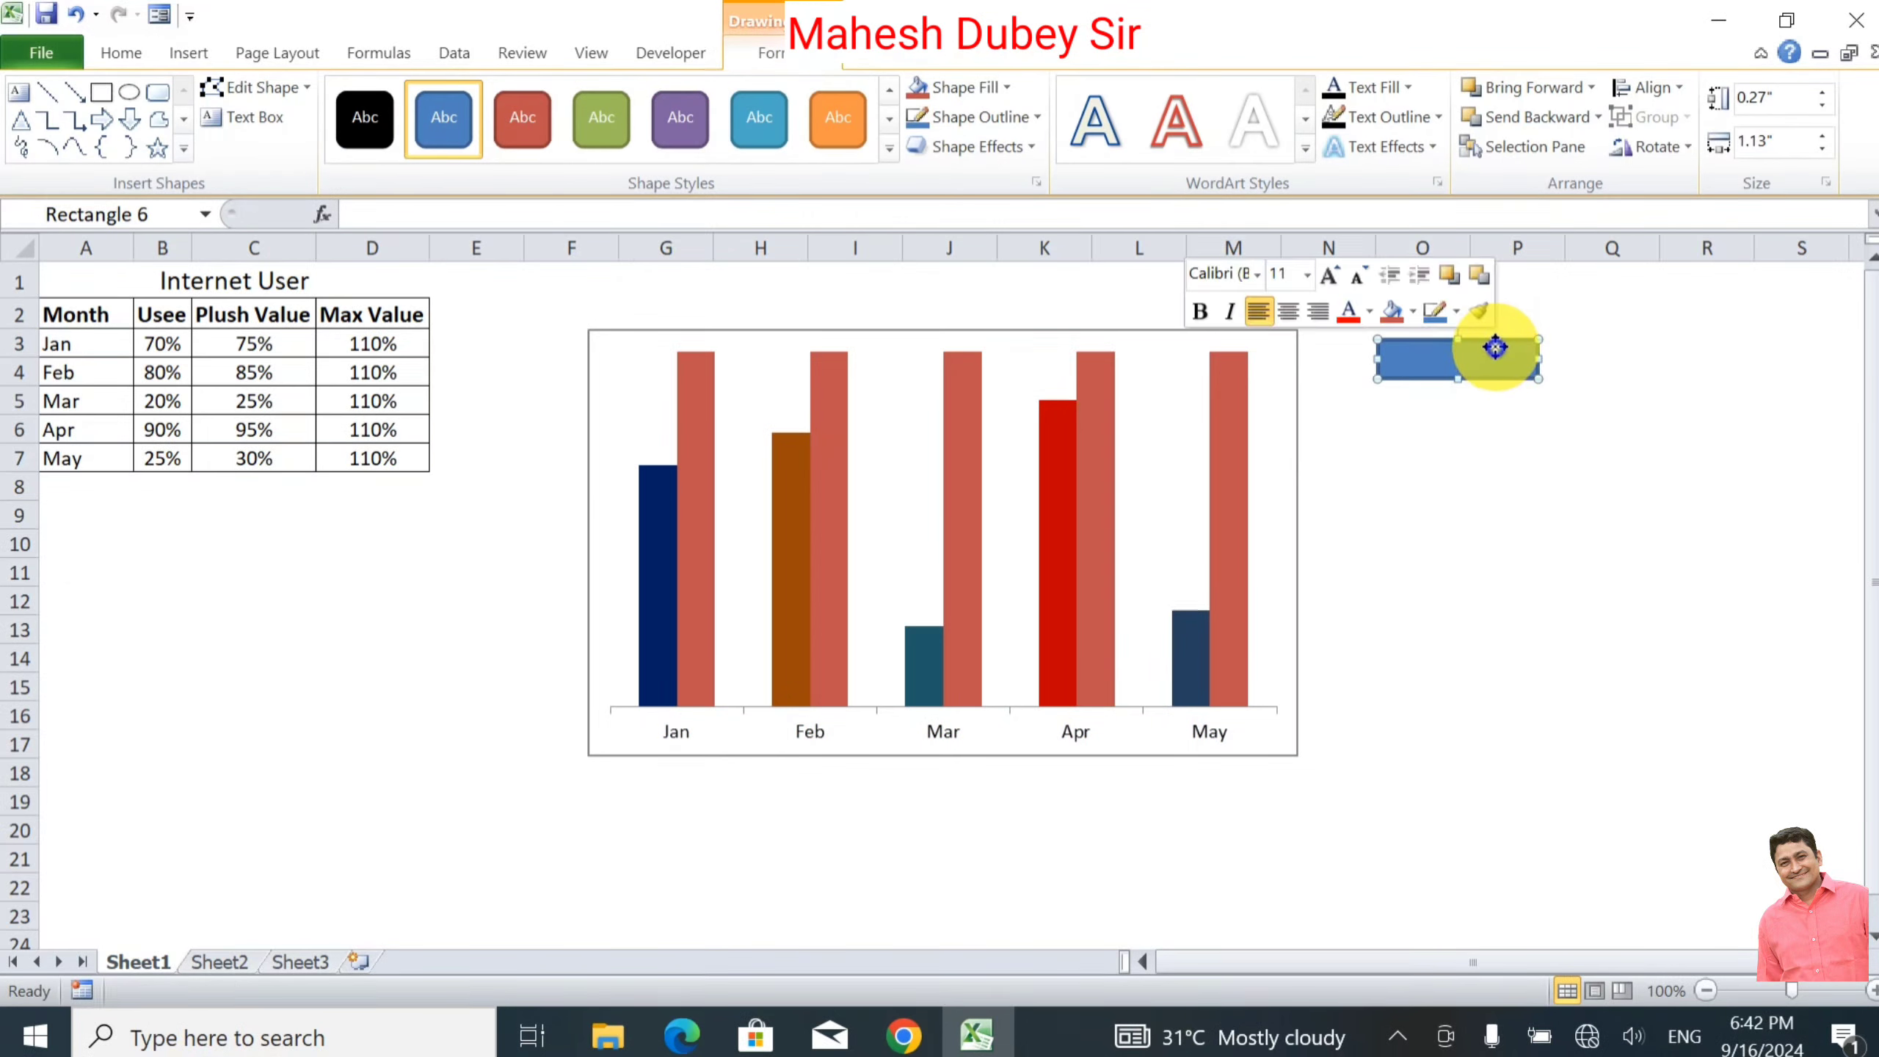
left_click(1431, 759)
right_click(1506, 368)
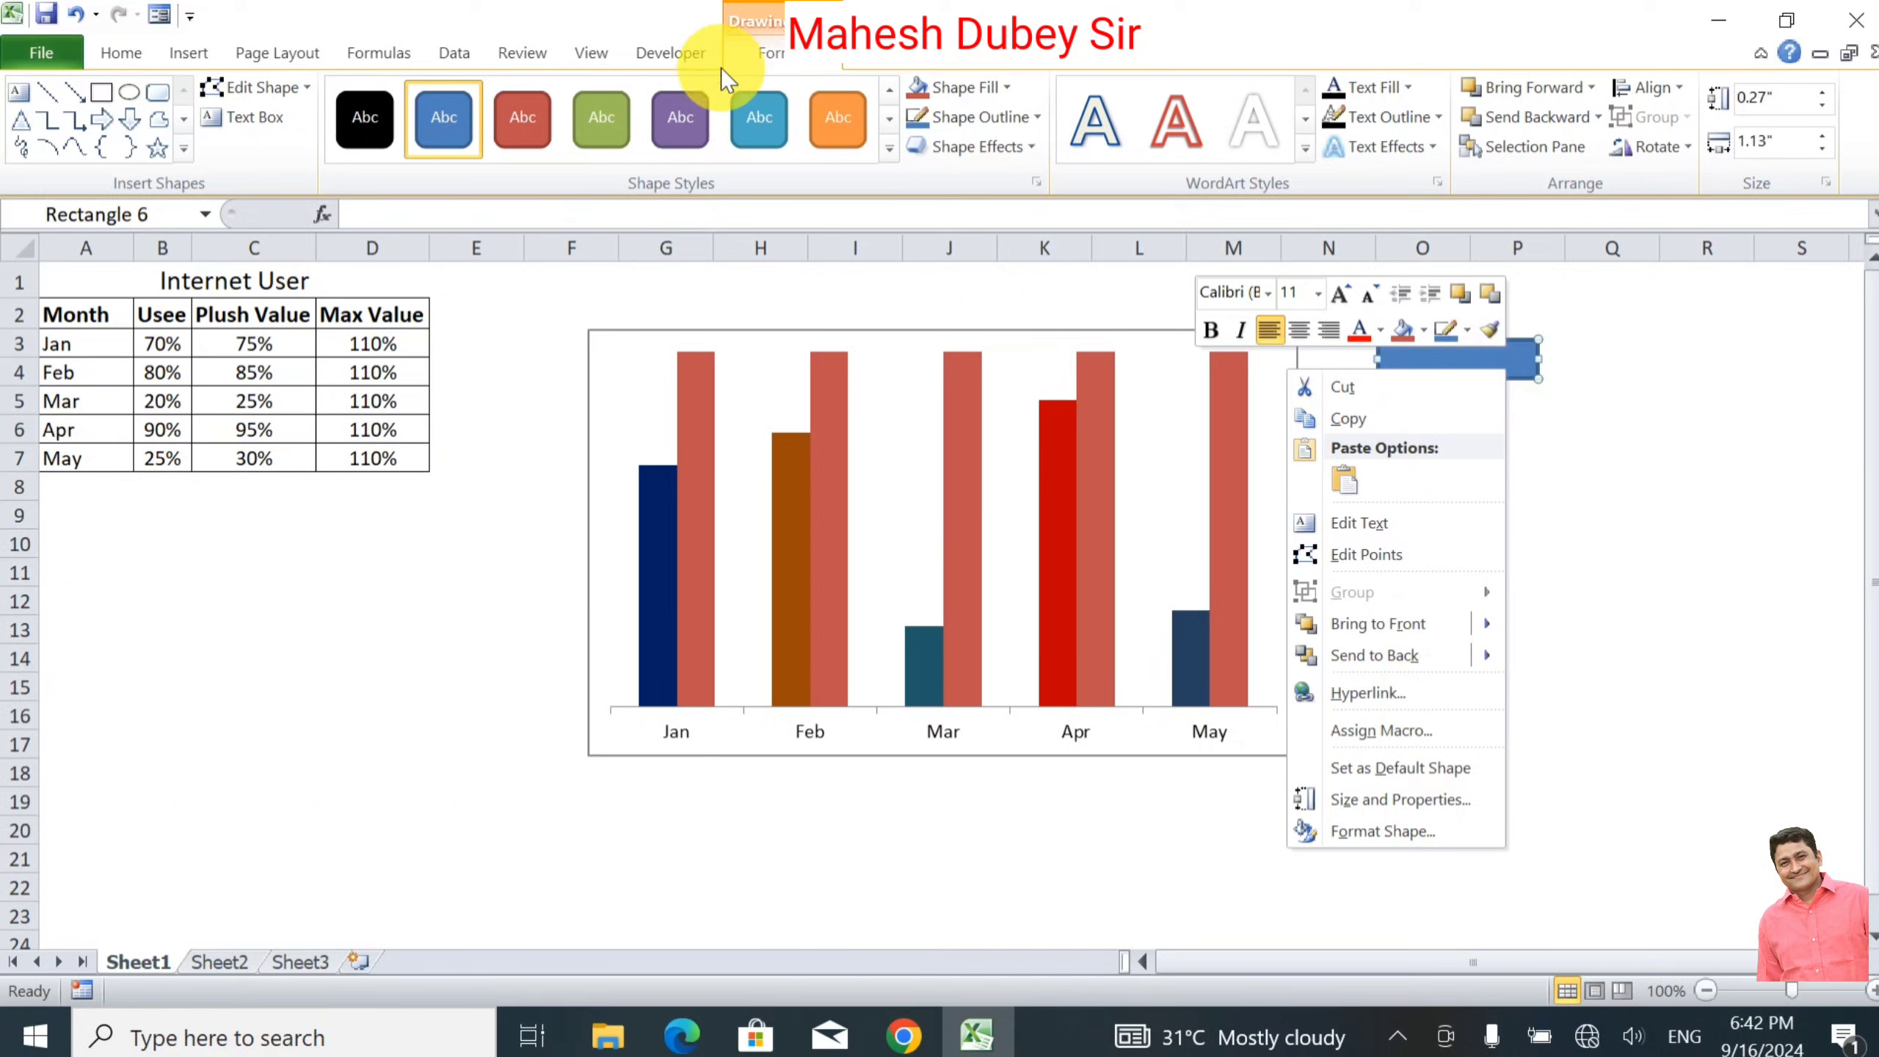
left_click(994, 94)
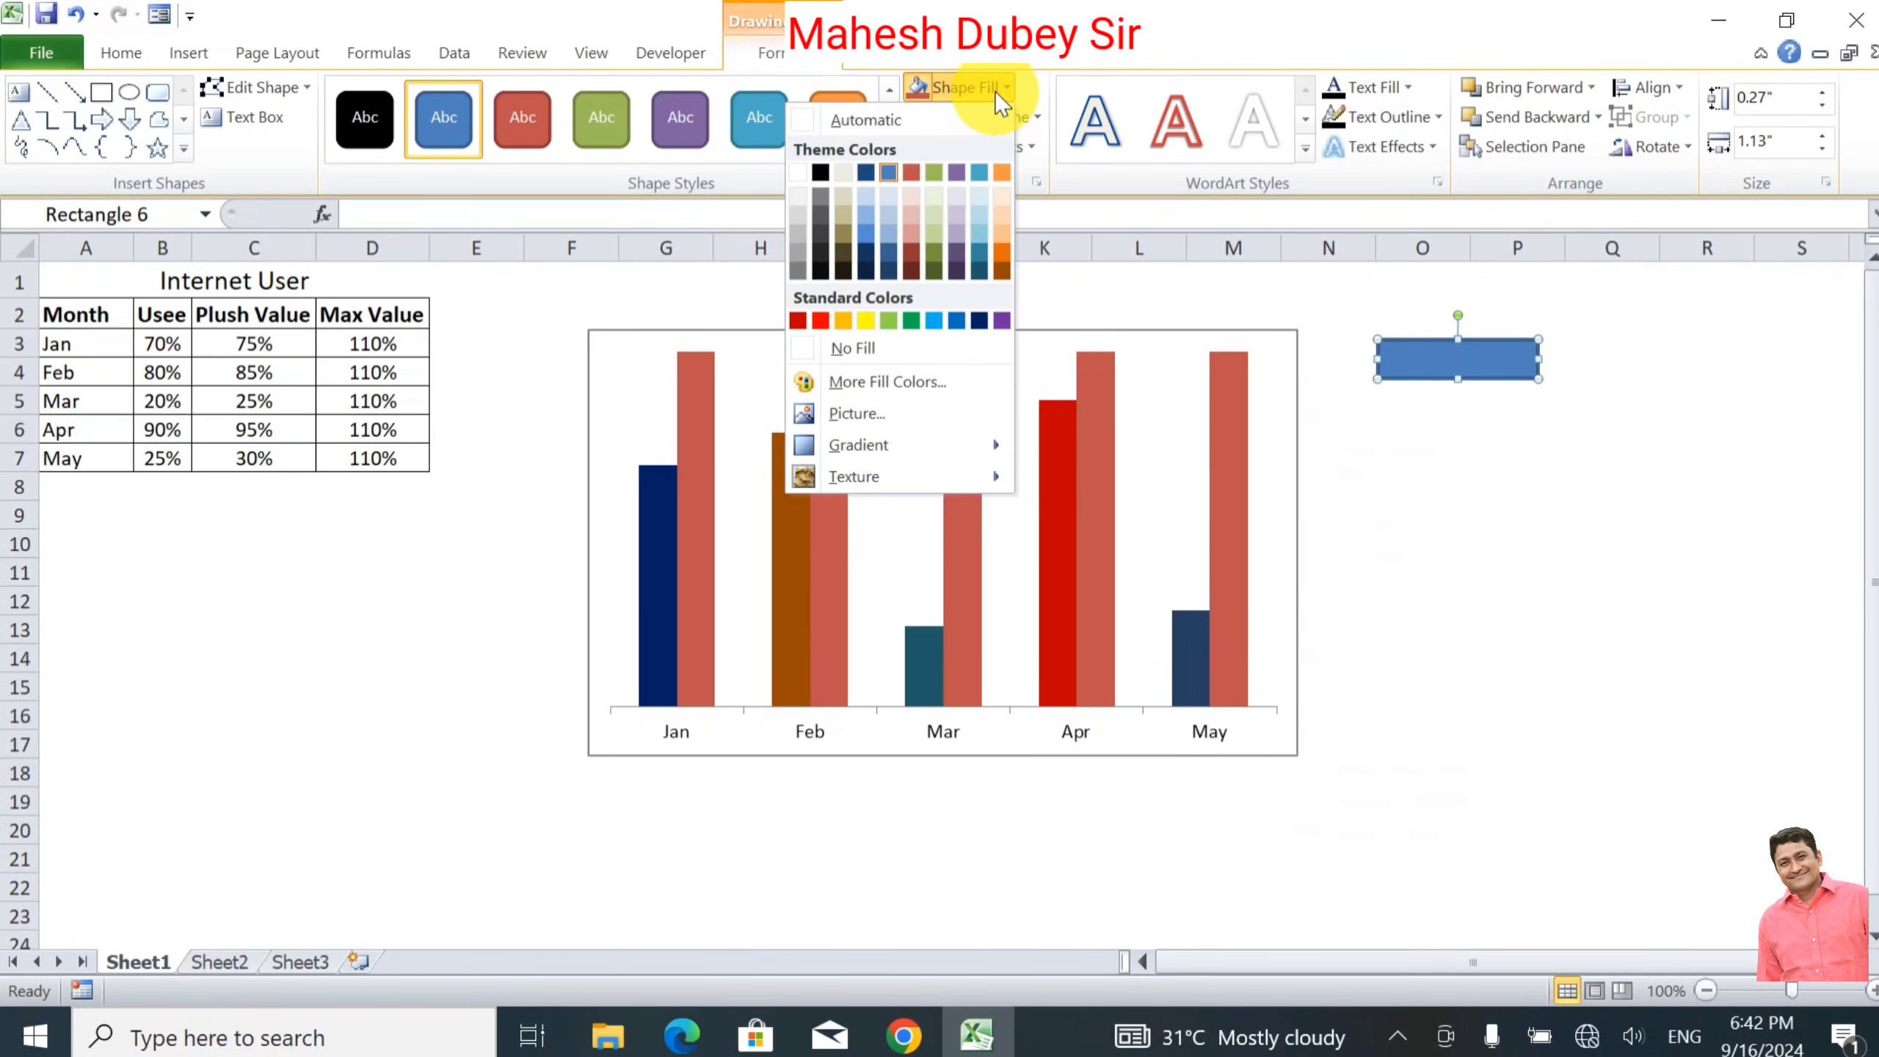
left_click(925, 467)
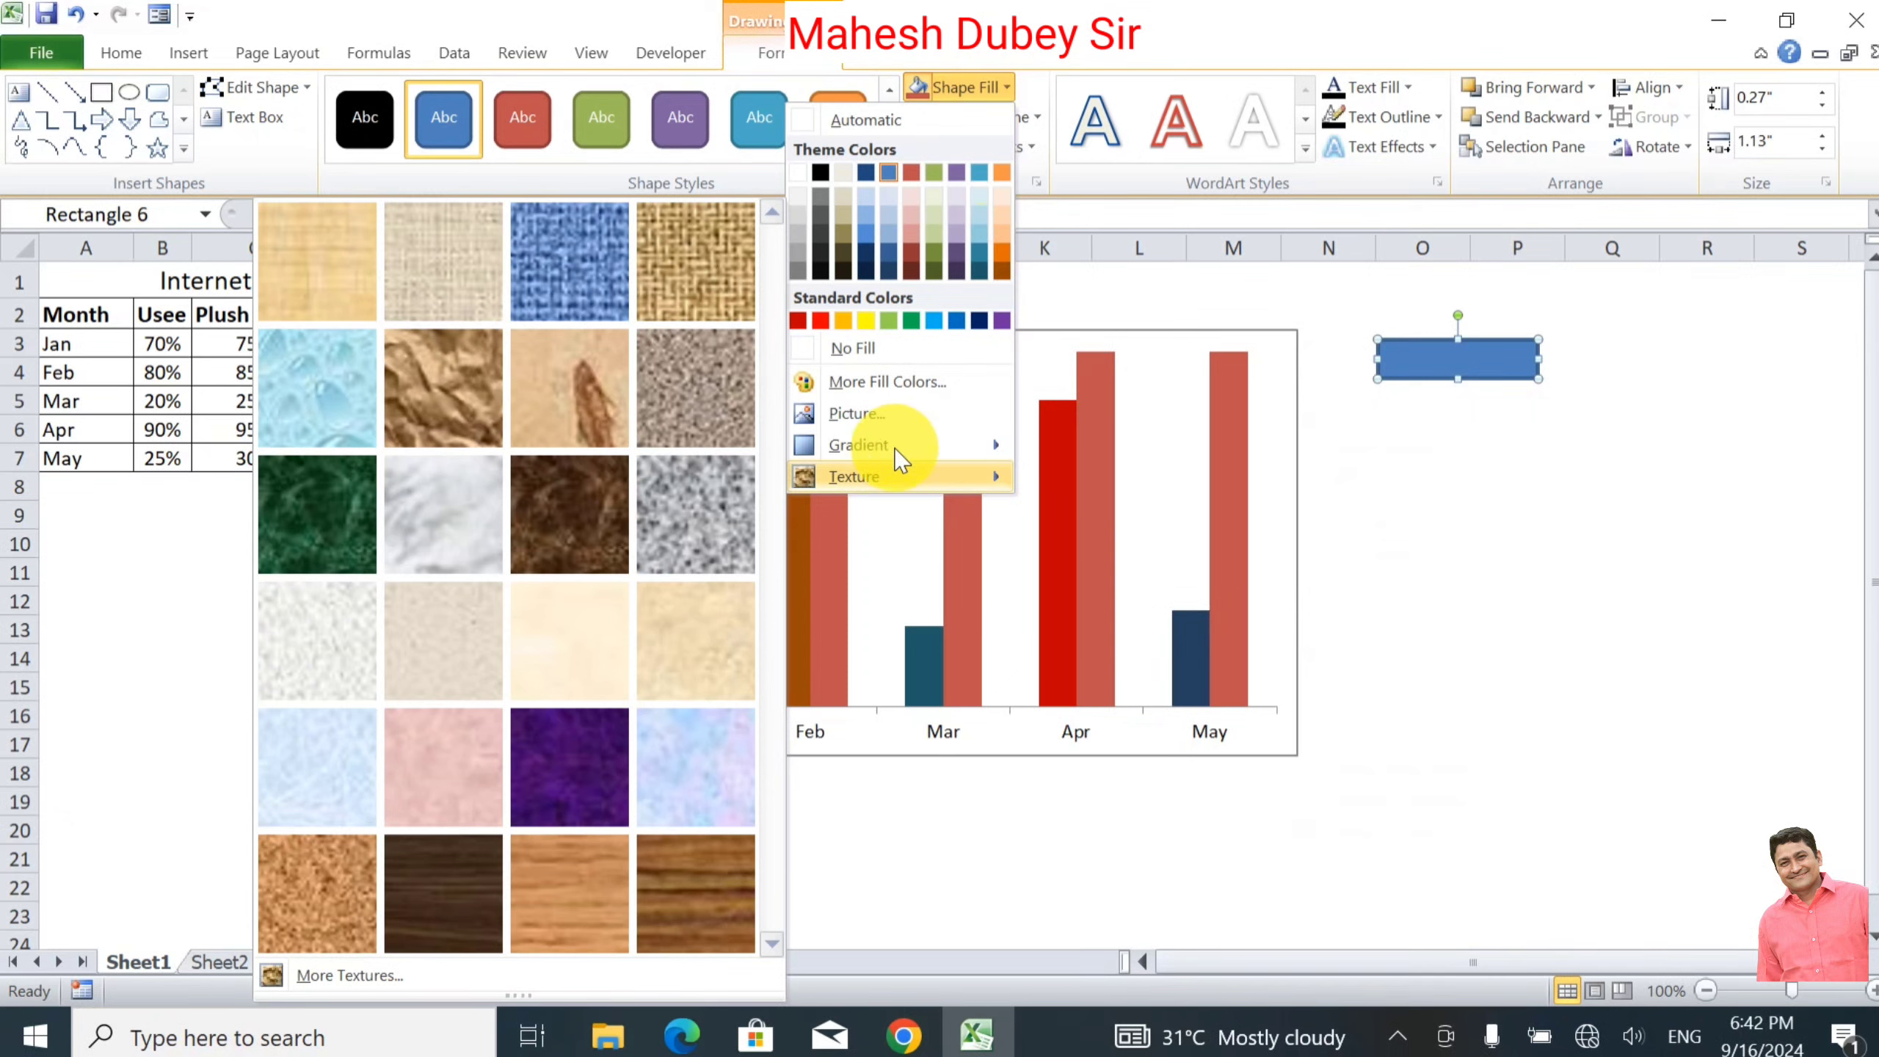
left_click(859, 443)
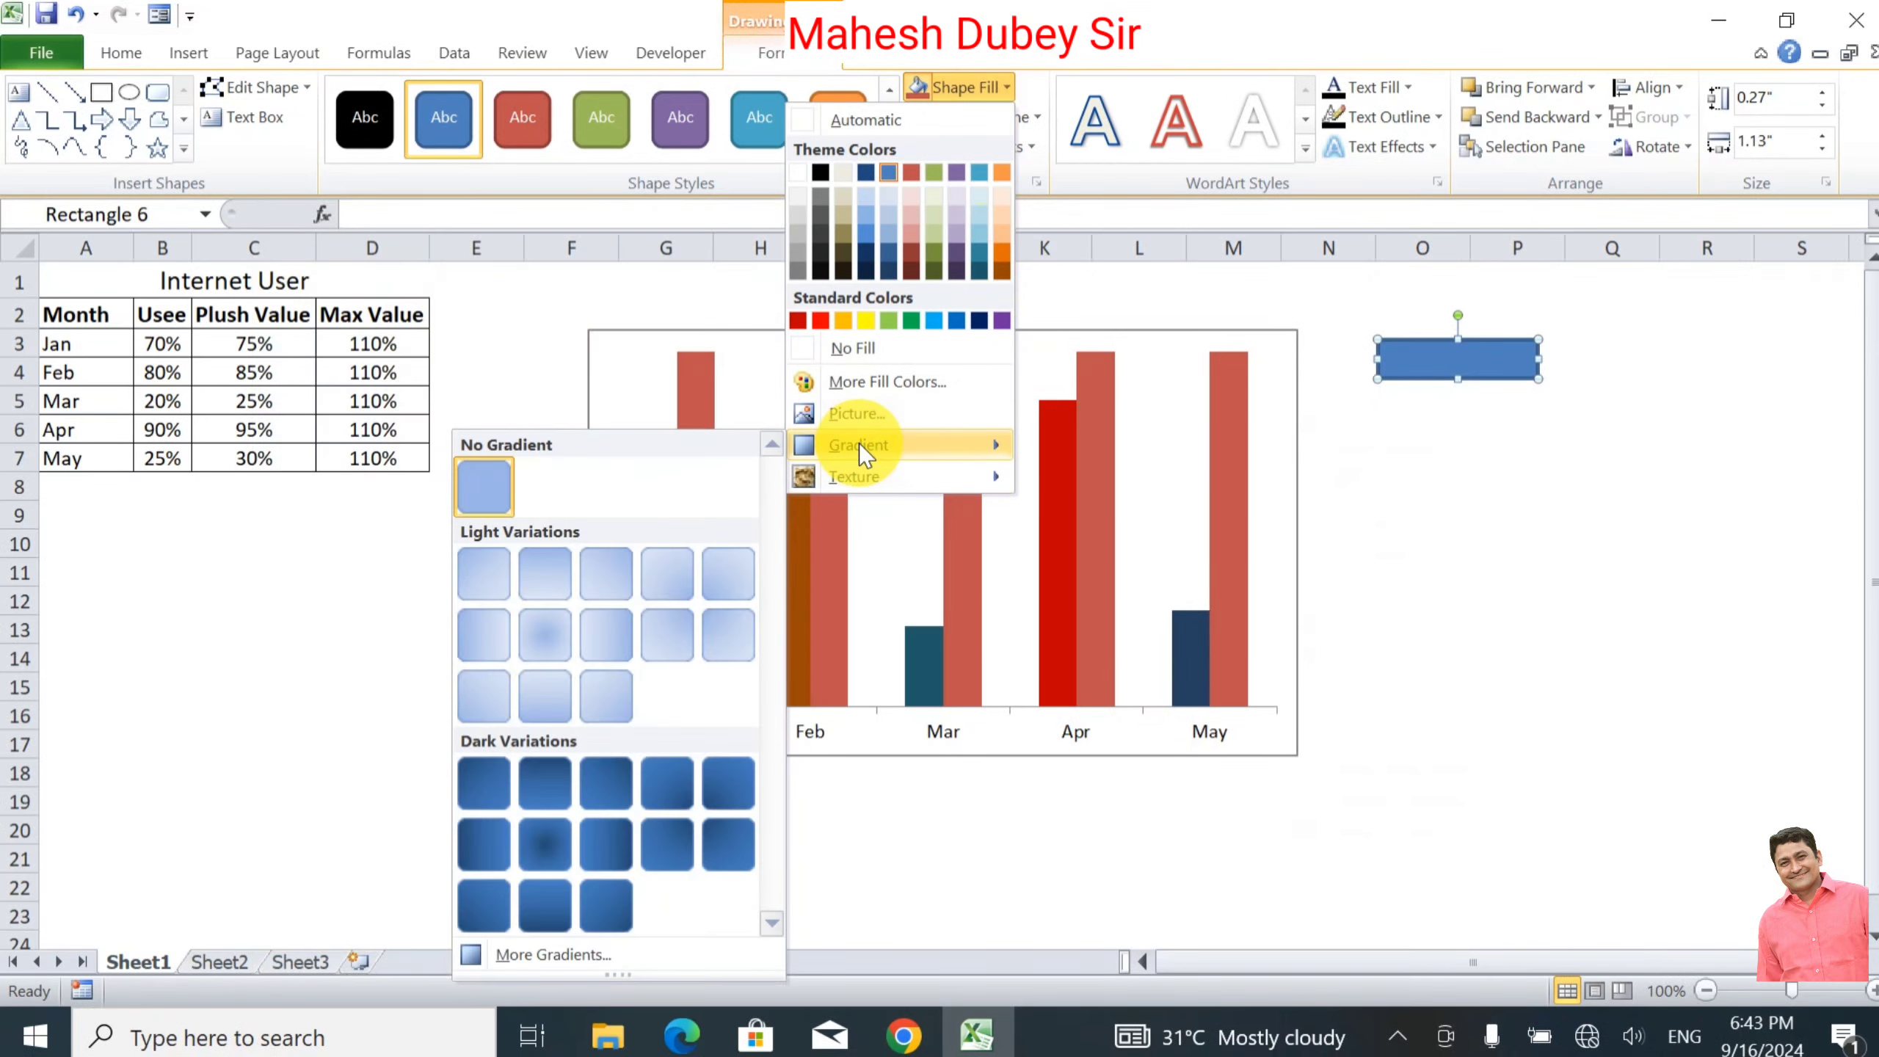
left_click(607, 955)
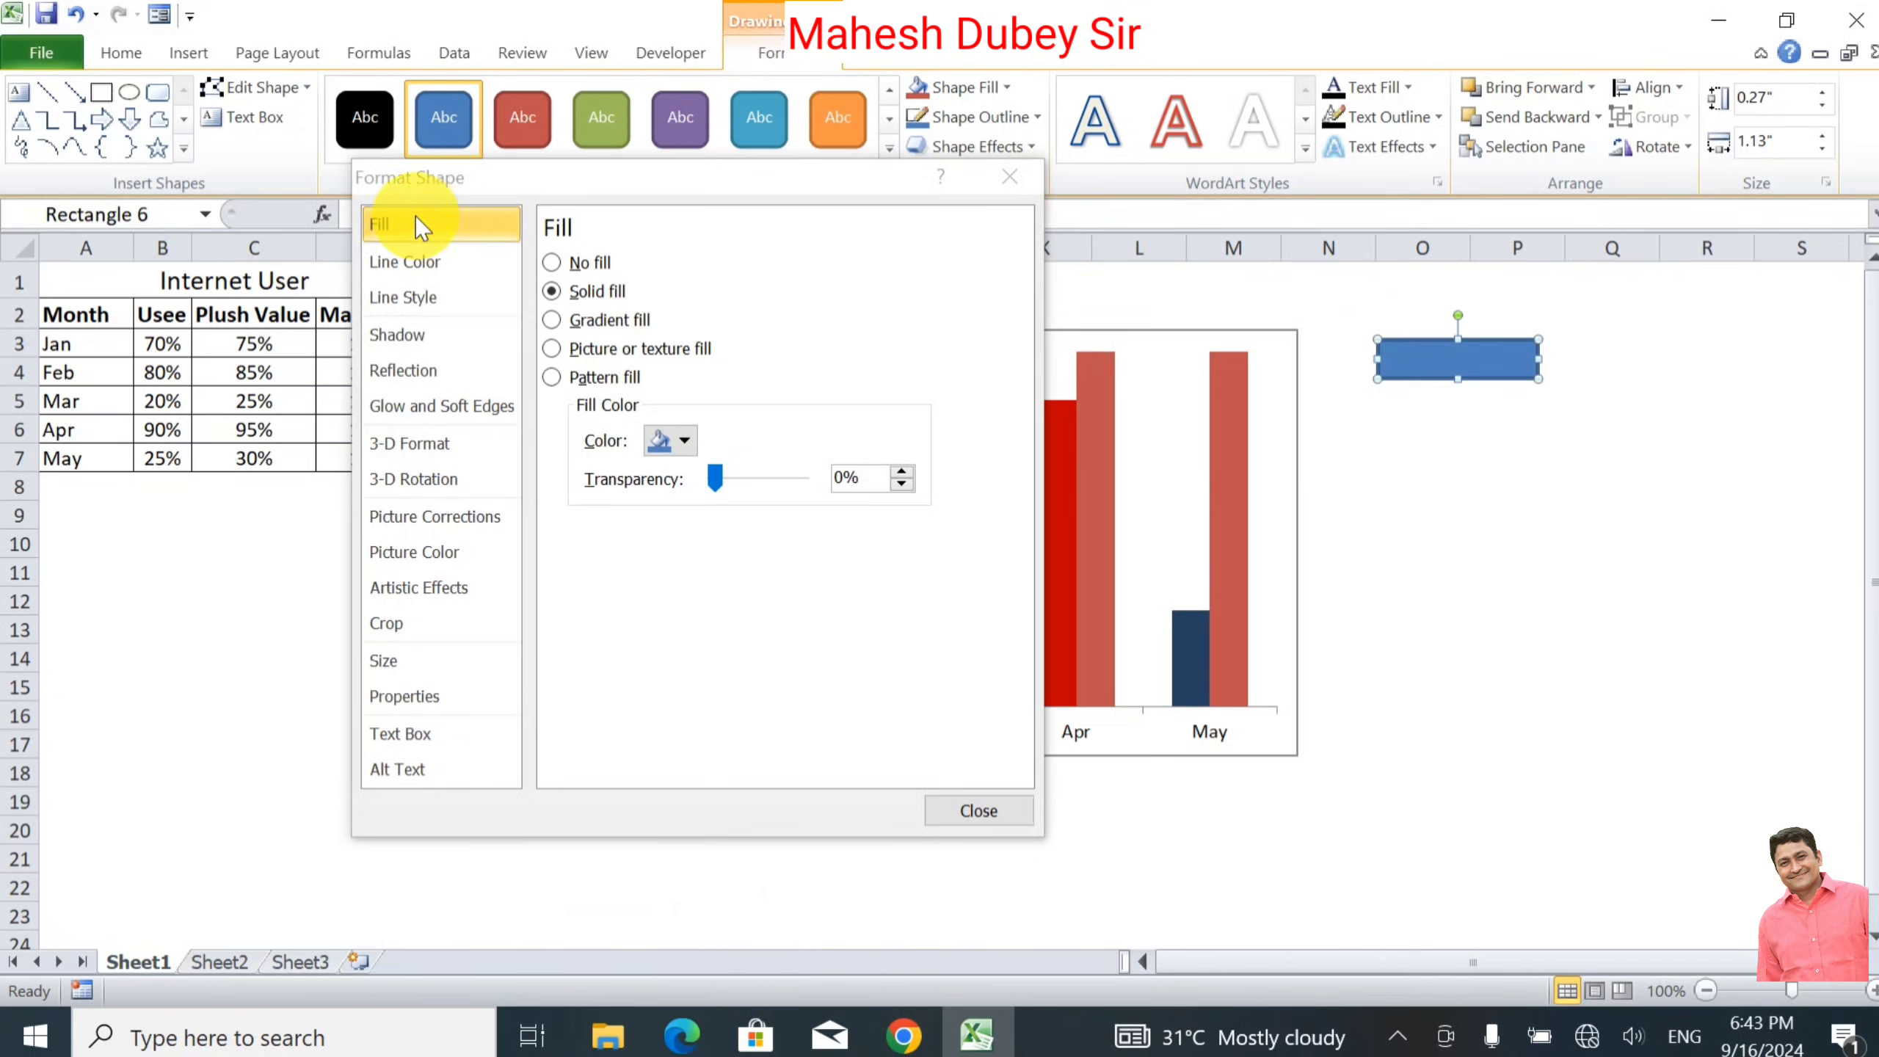
left_click(1031, 176)
right_click(1446, 359)
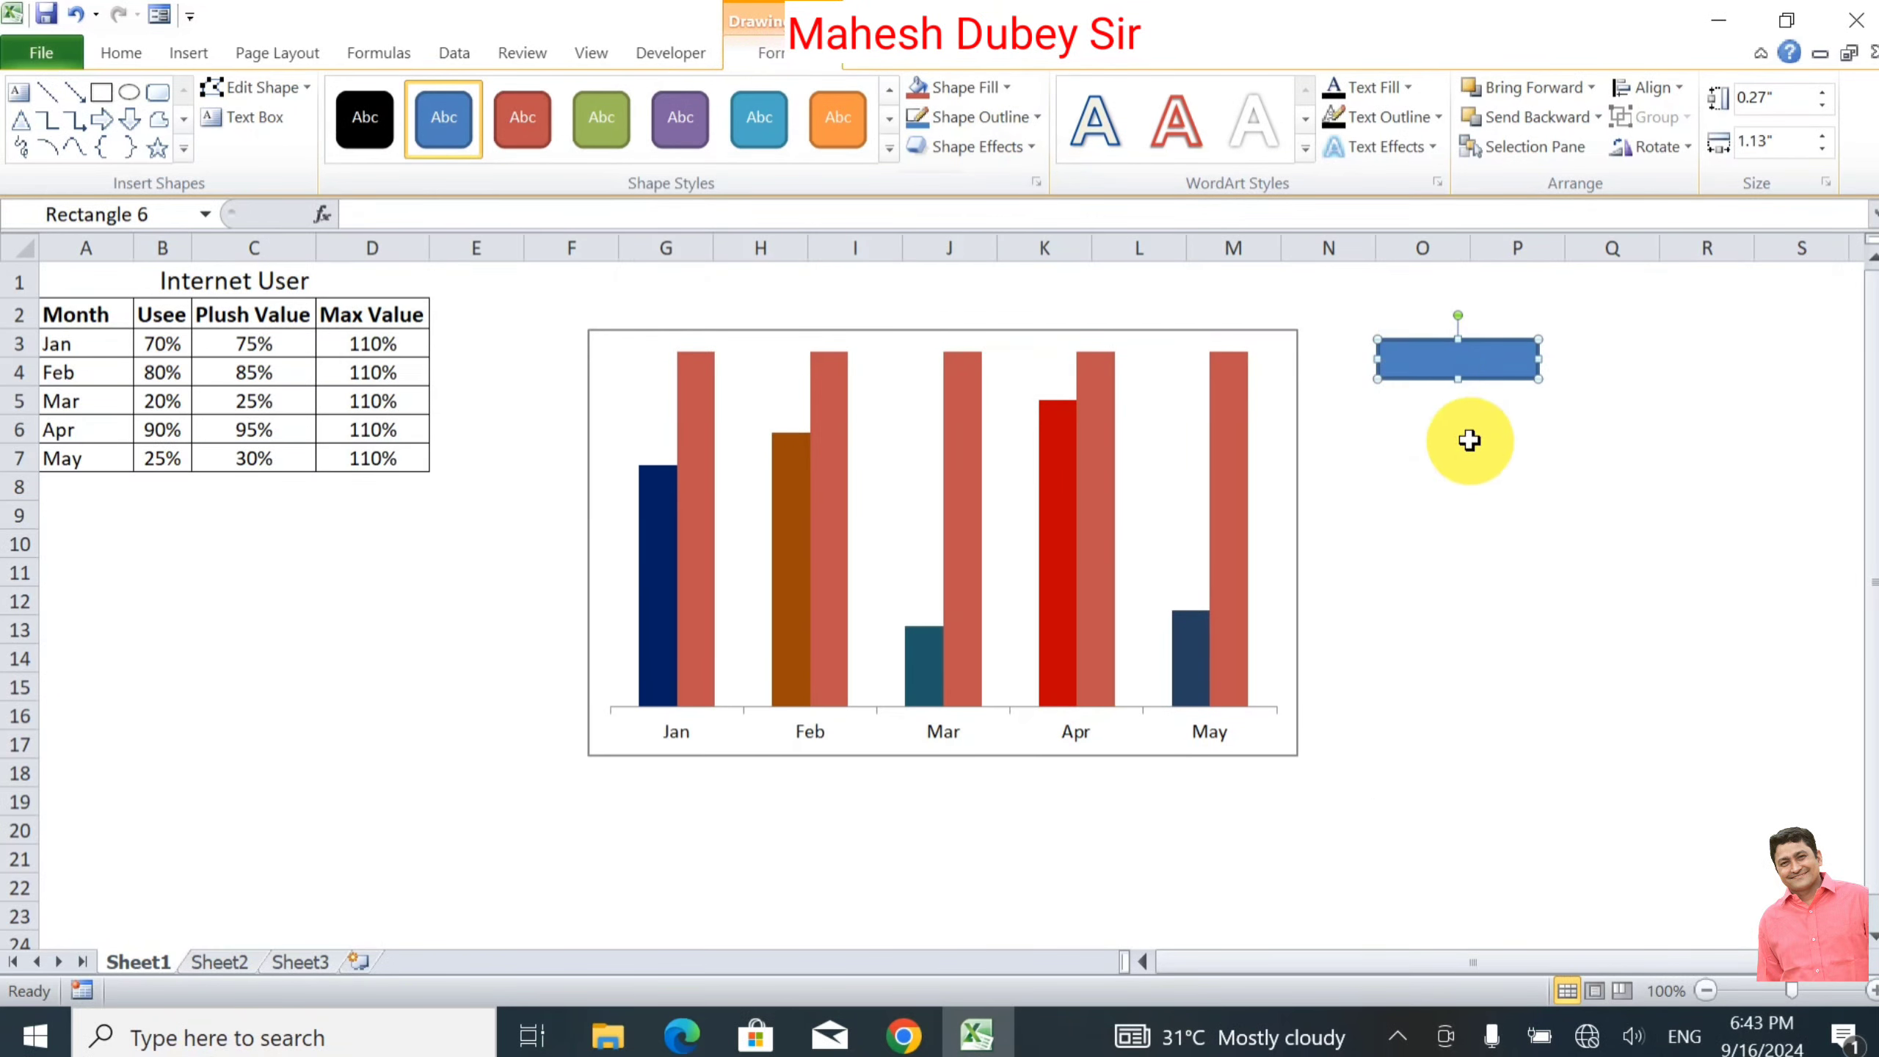
right_click(1489, 363)
left_click(1402, 802)
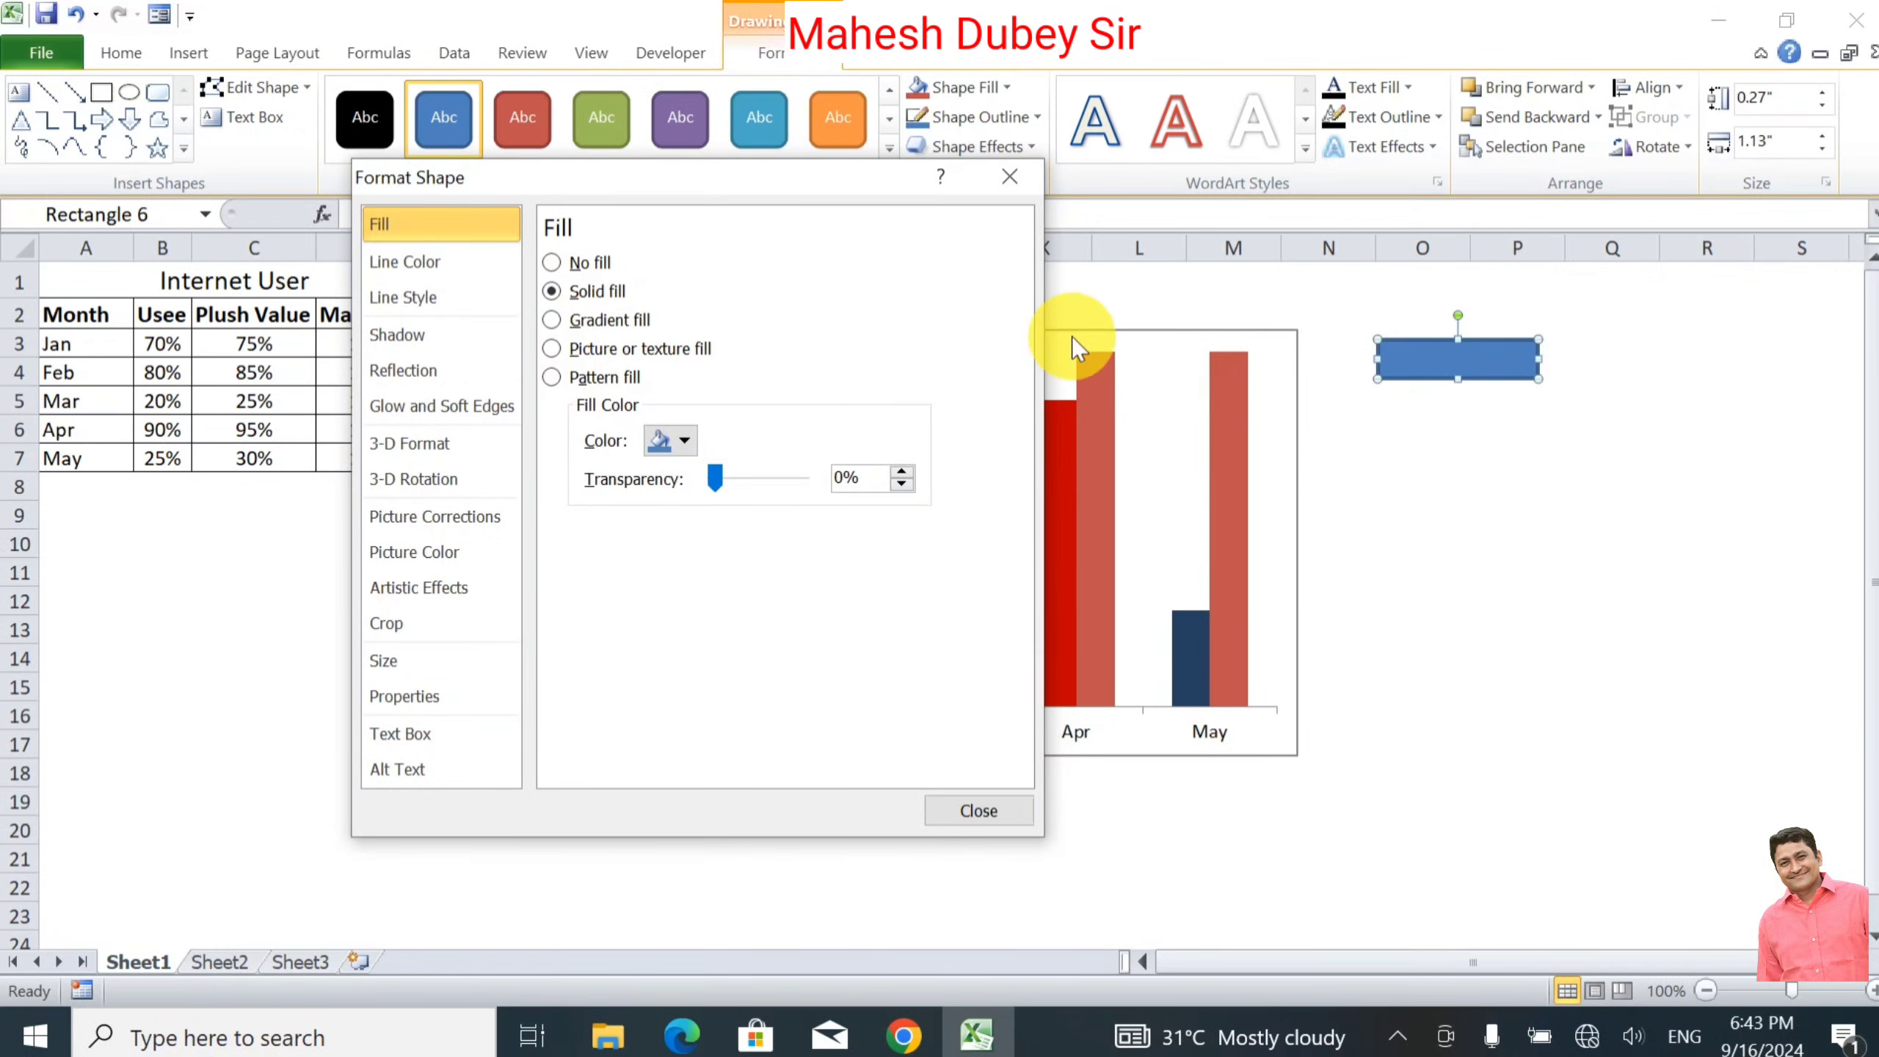
Step: Set the rectangle's outline to No line and switch its fill to a gradient
left_click(589, 264)
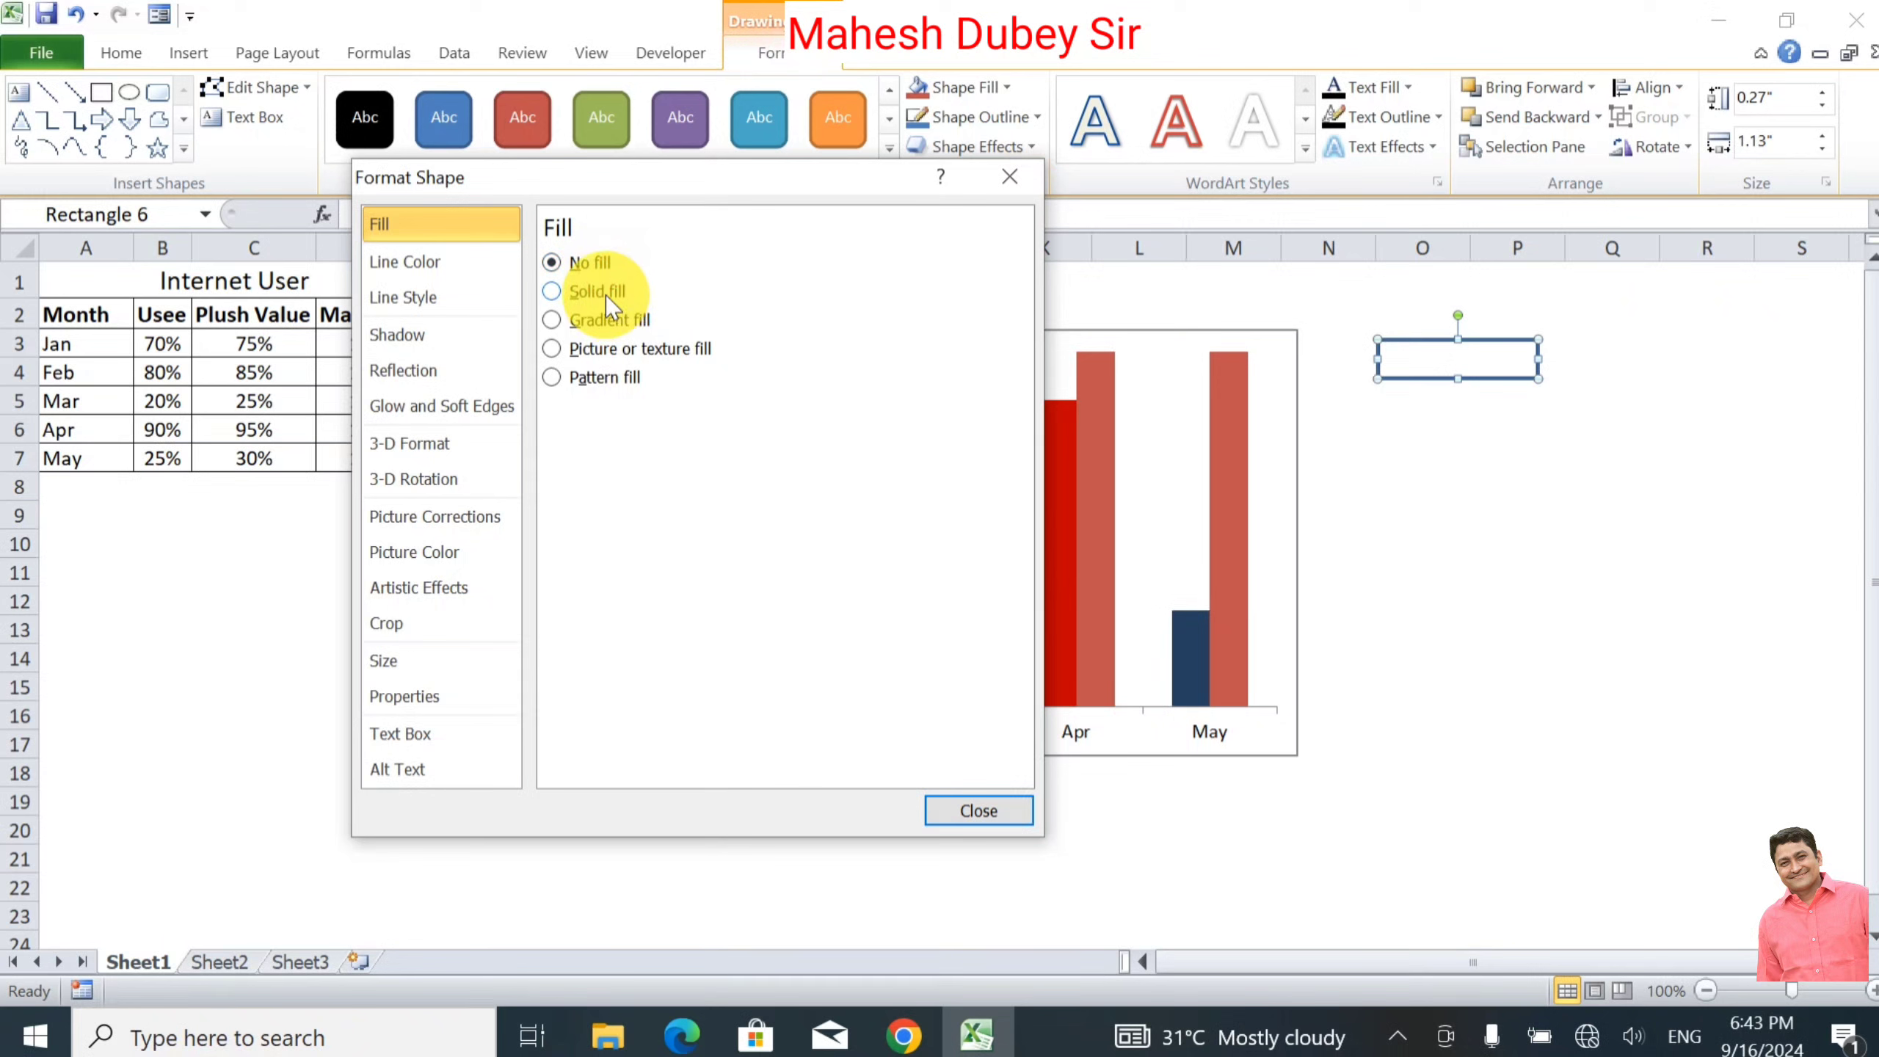
left_click(605, 295)
left_click(466, 263)
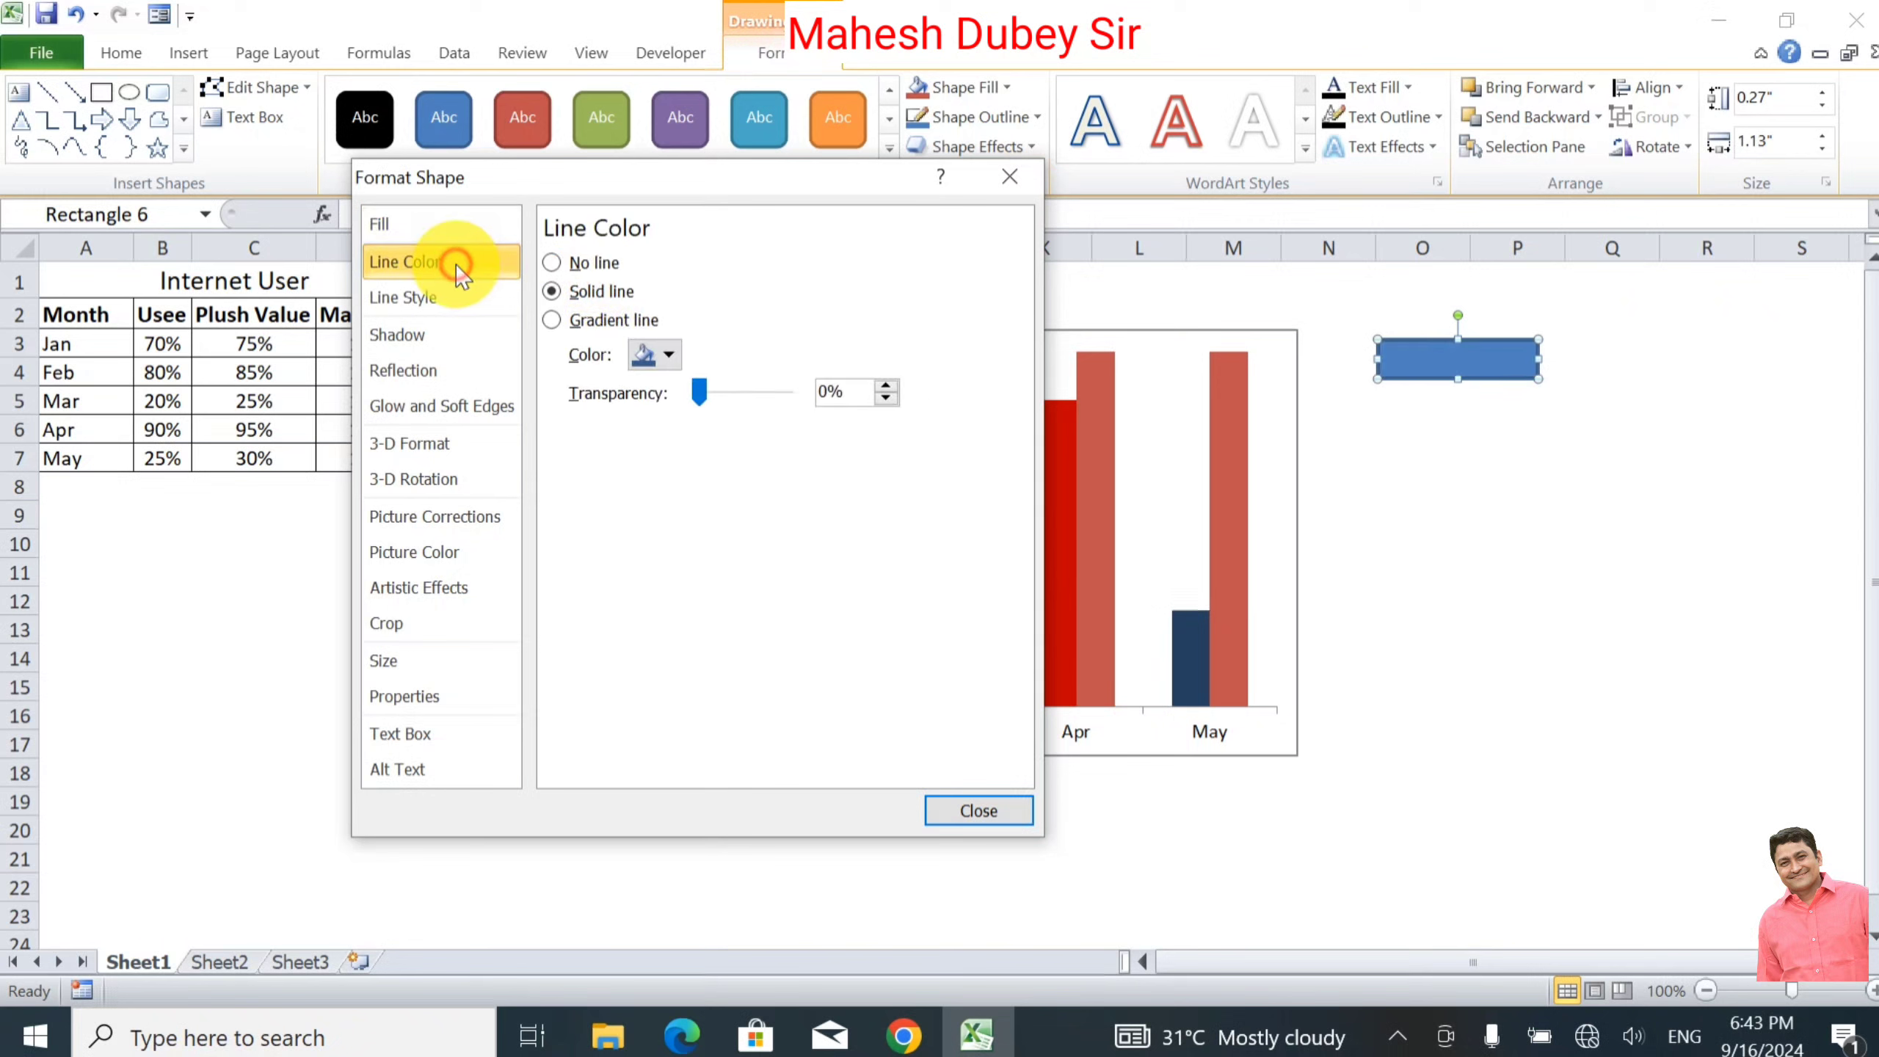
left_click(581, 262)
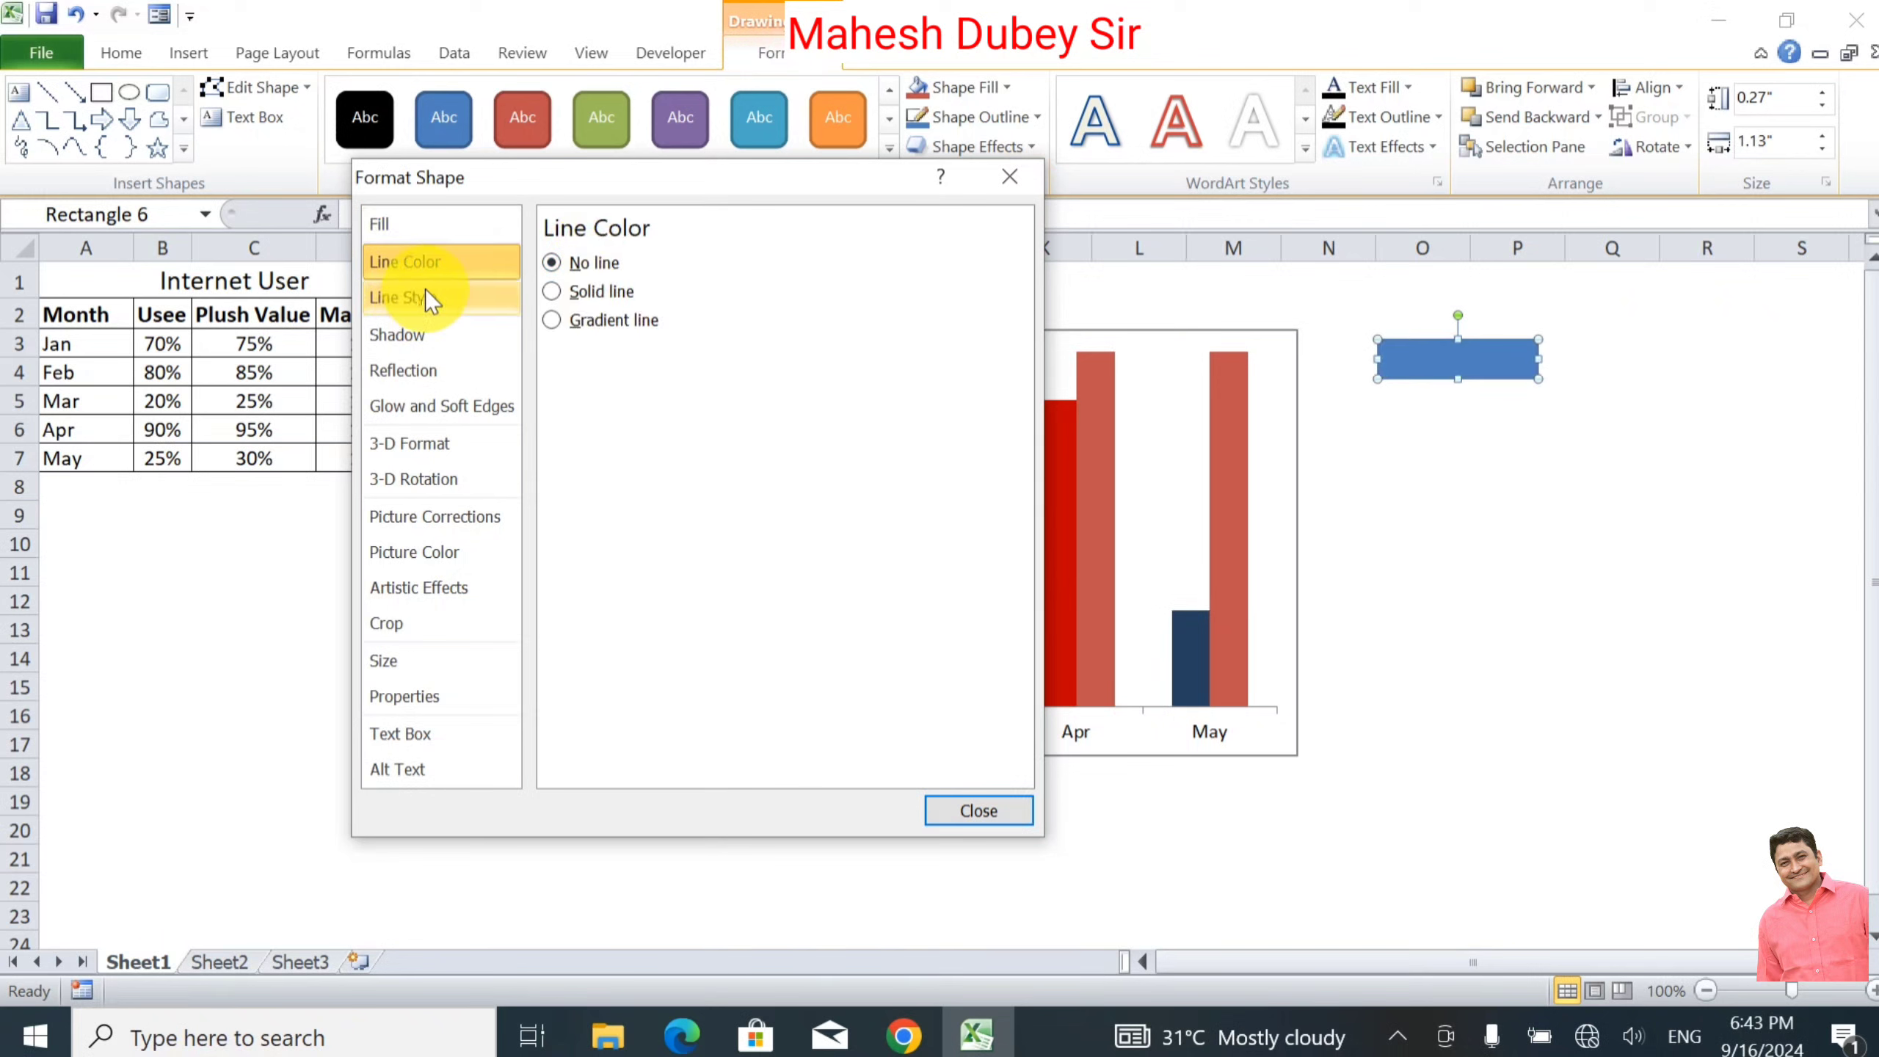
left_click(390, 225)
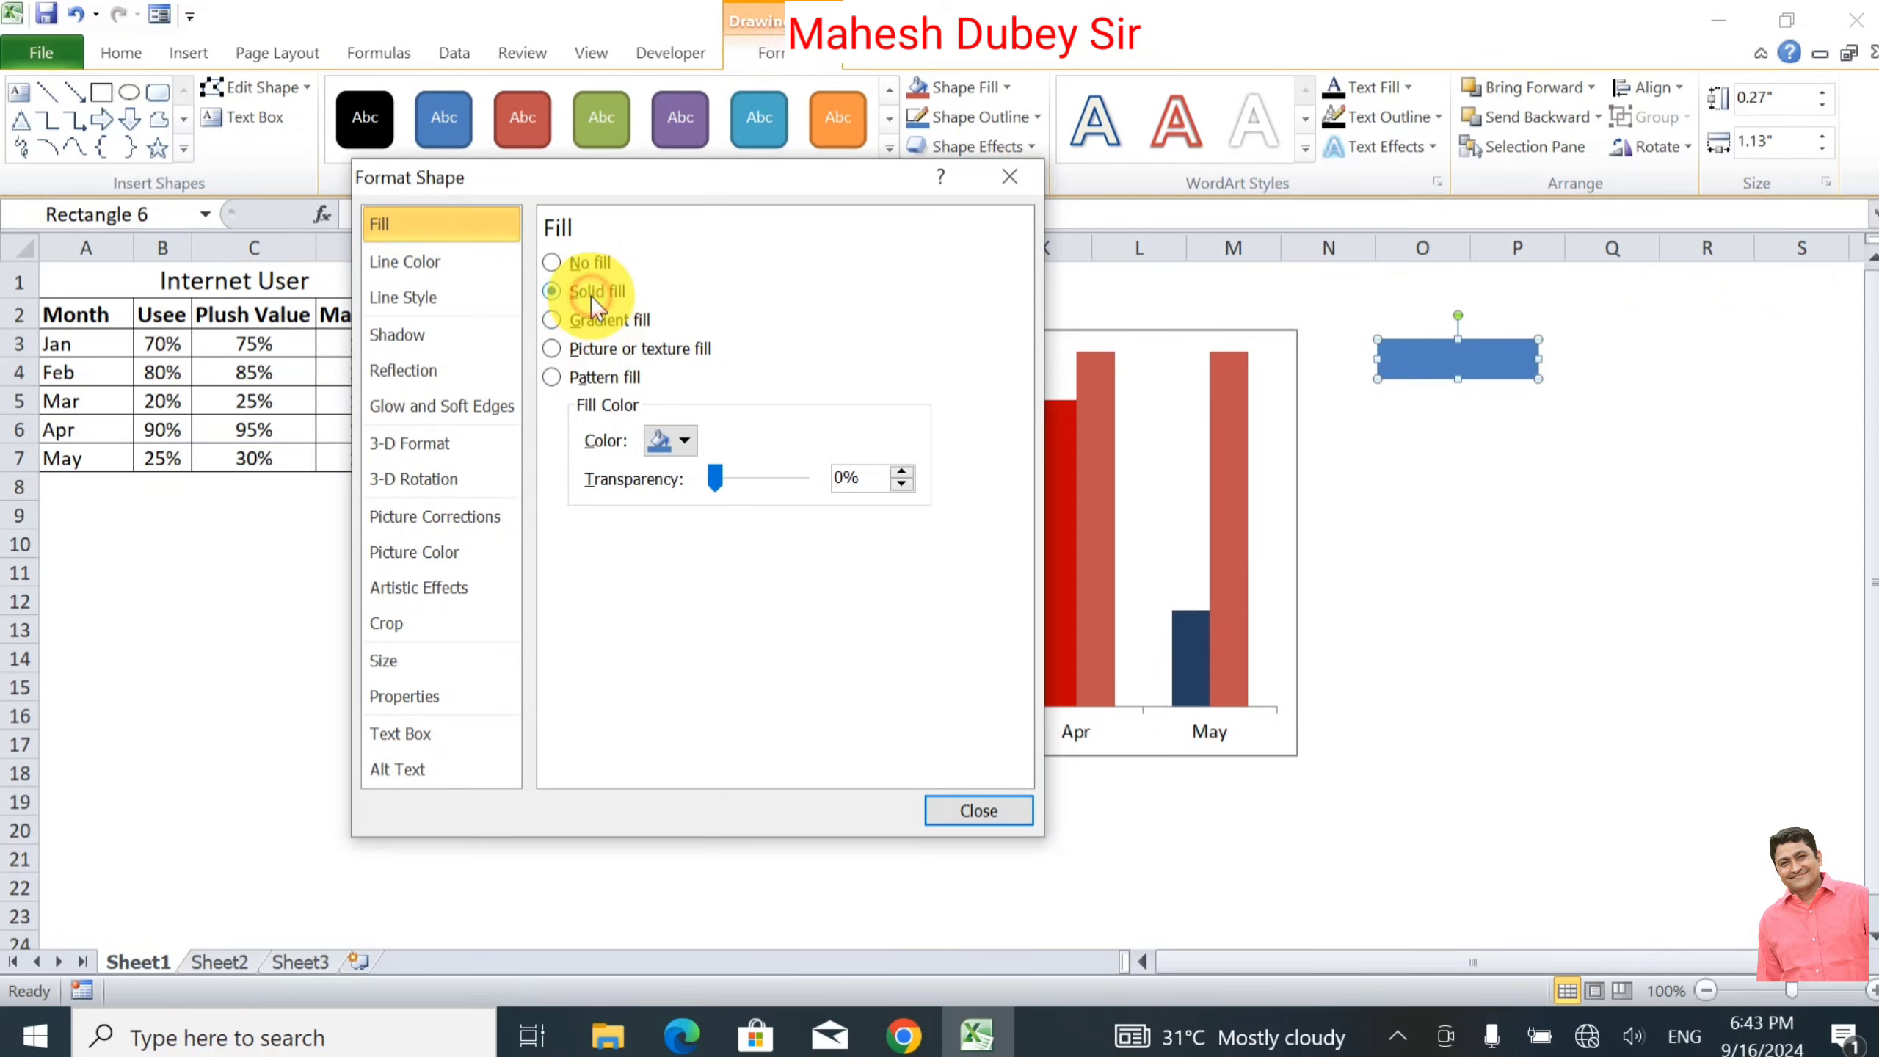
left_click(608, 322)
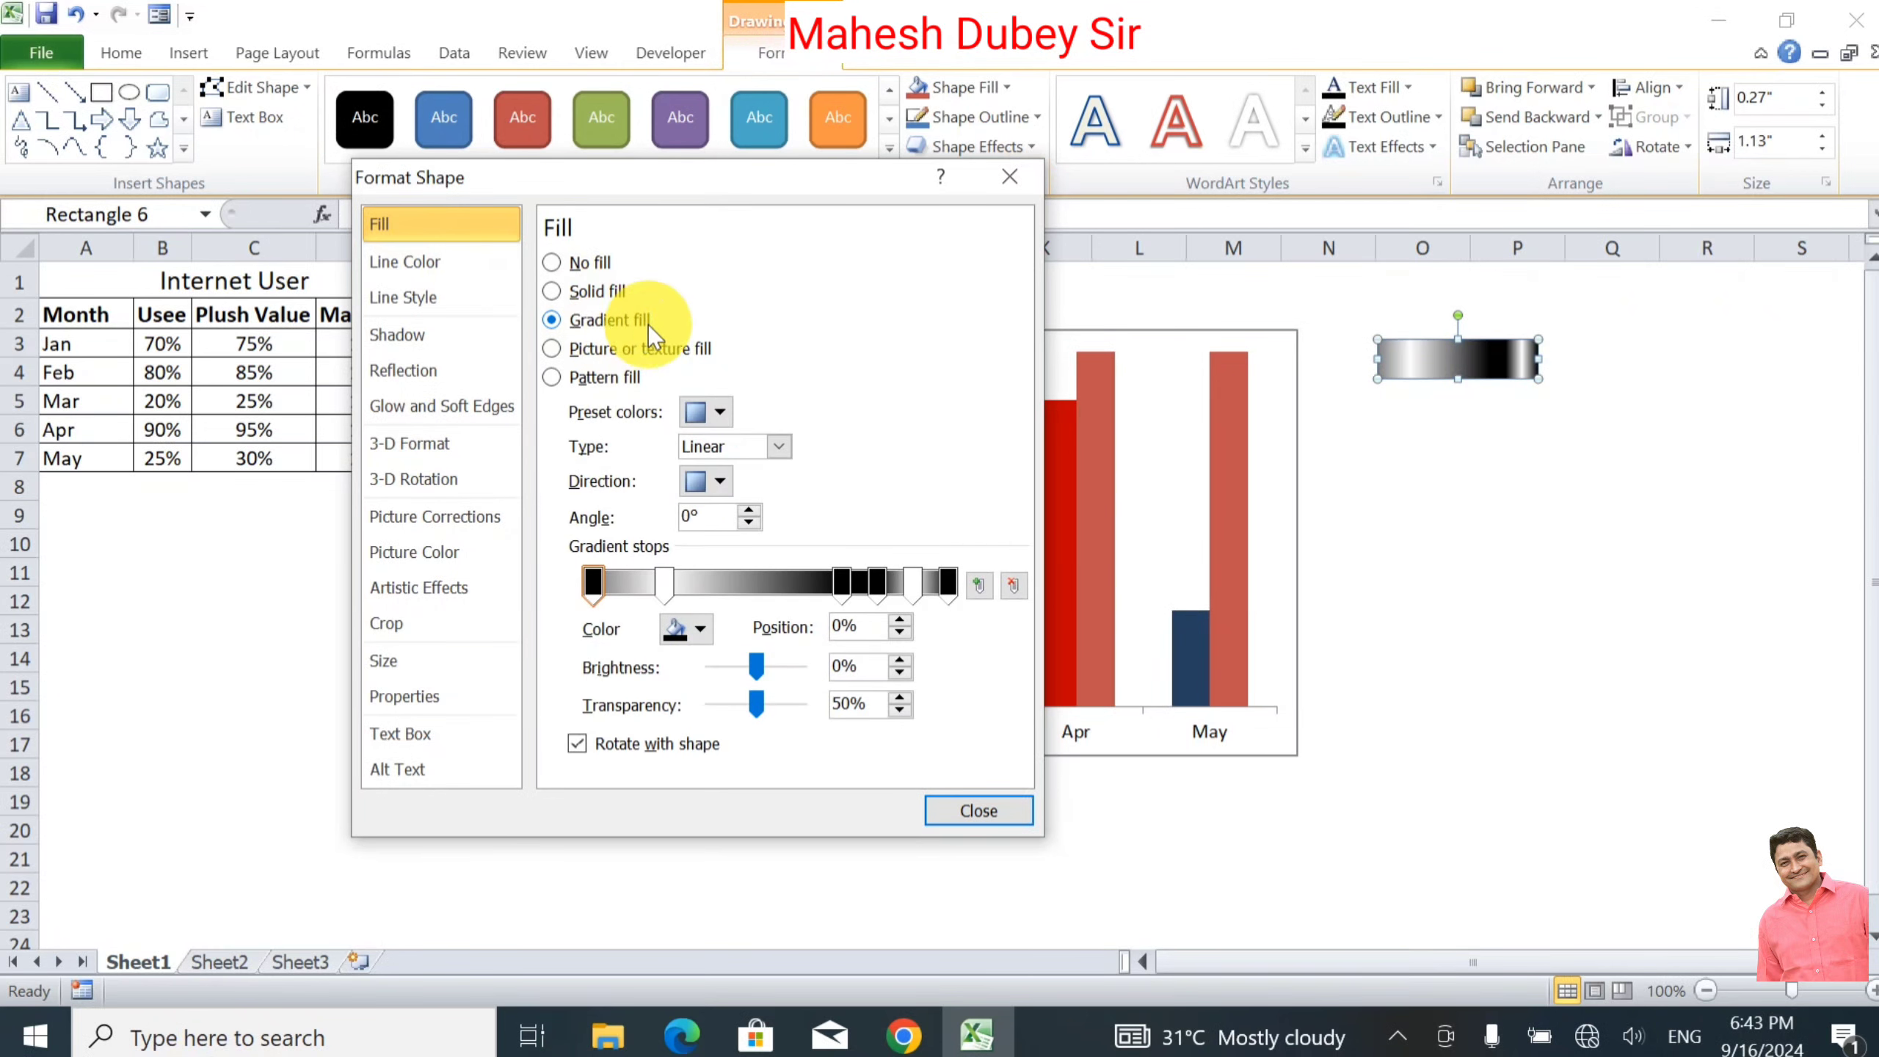
left_click_drag(766, 175, 831, 276)
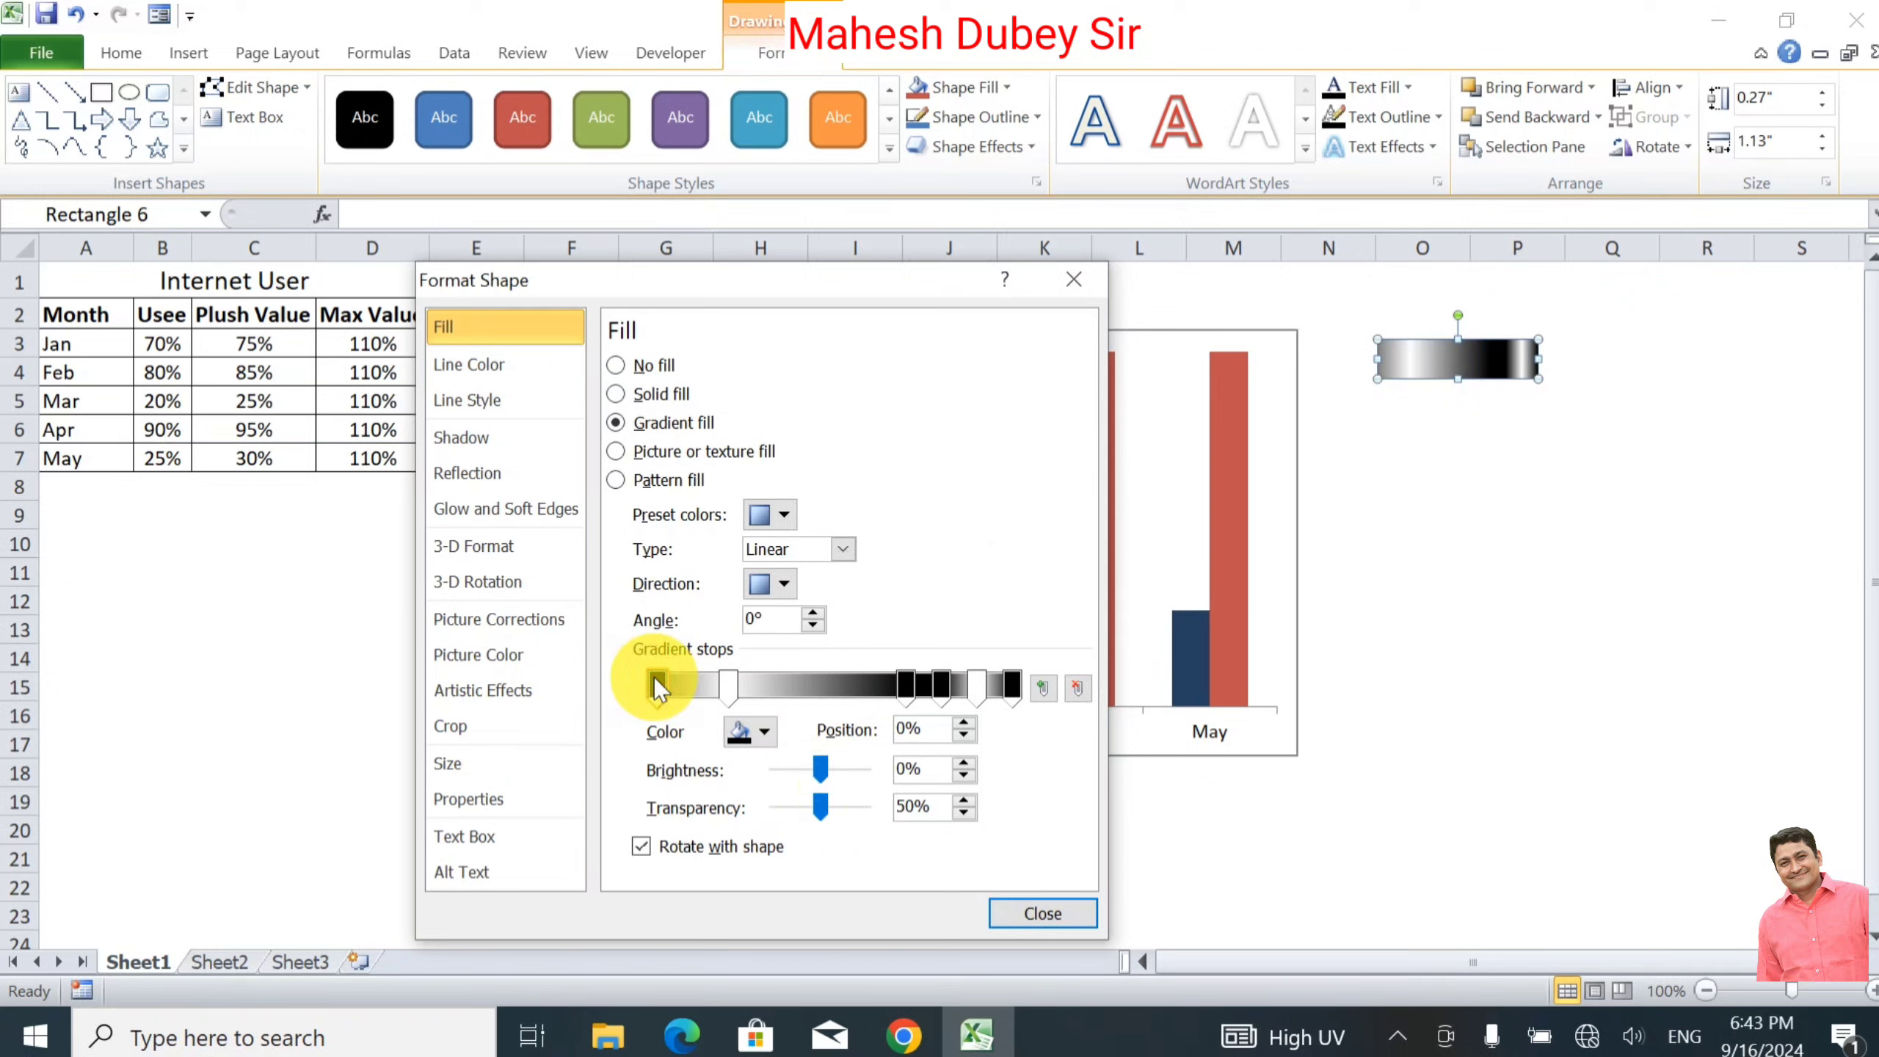
Step: Set the gradient angle to 0° and delete the extra 36% gradient stop
left_click(775, 618)
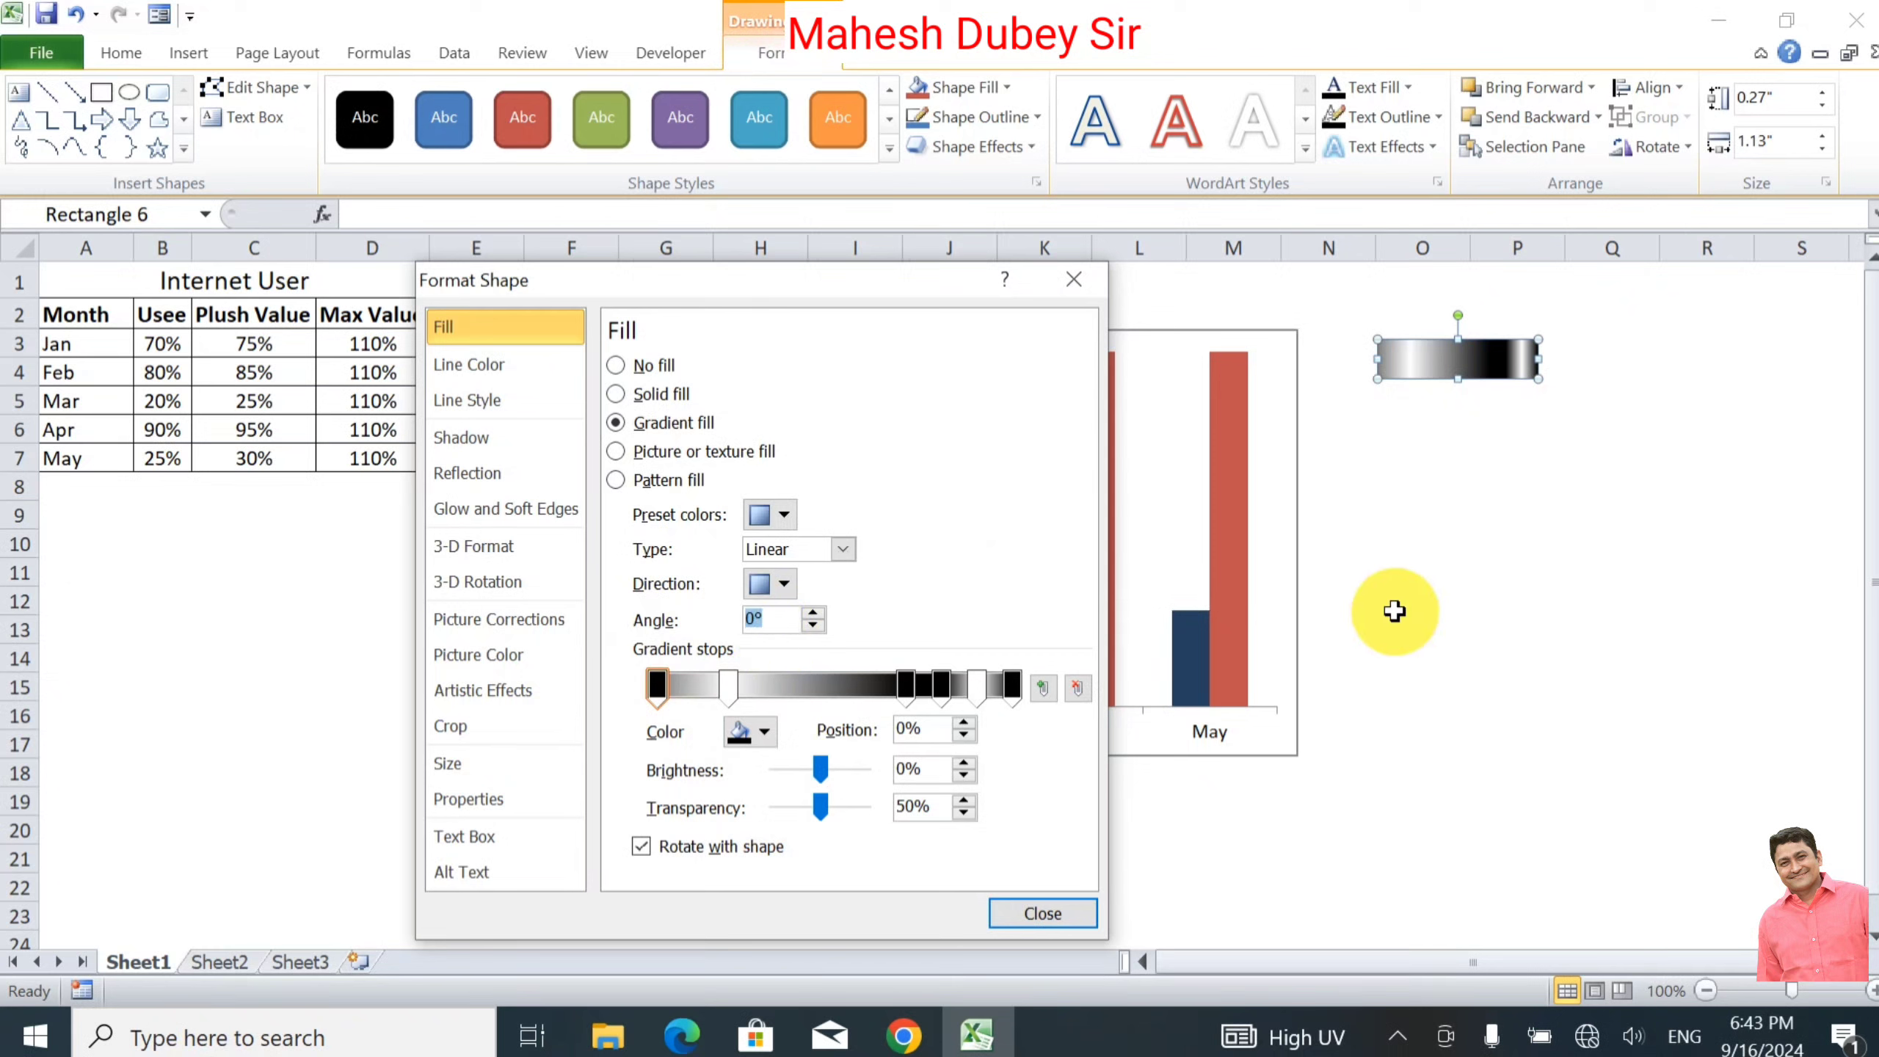
type("0")
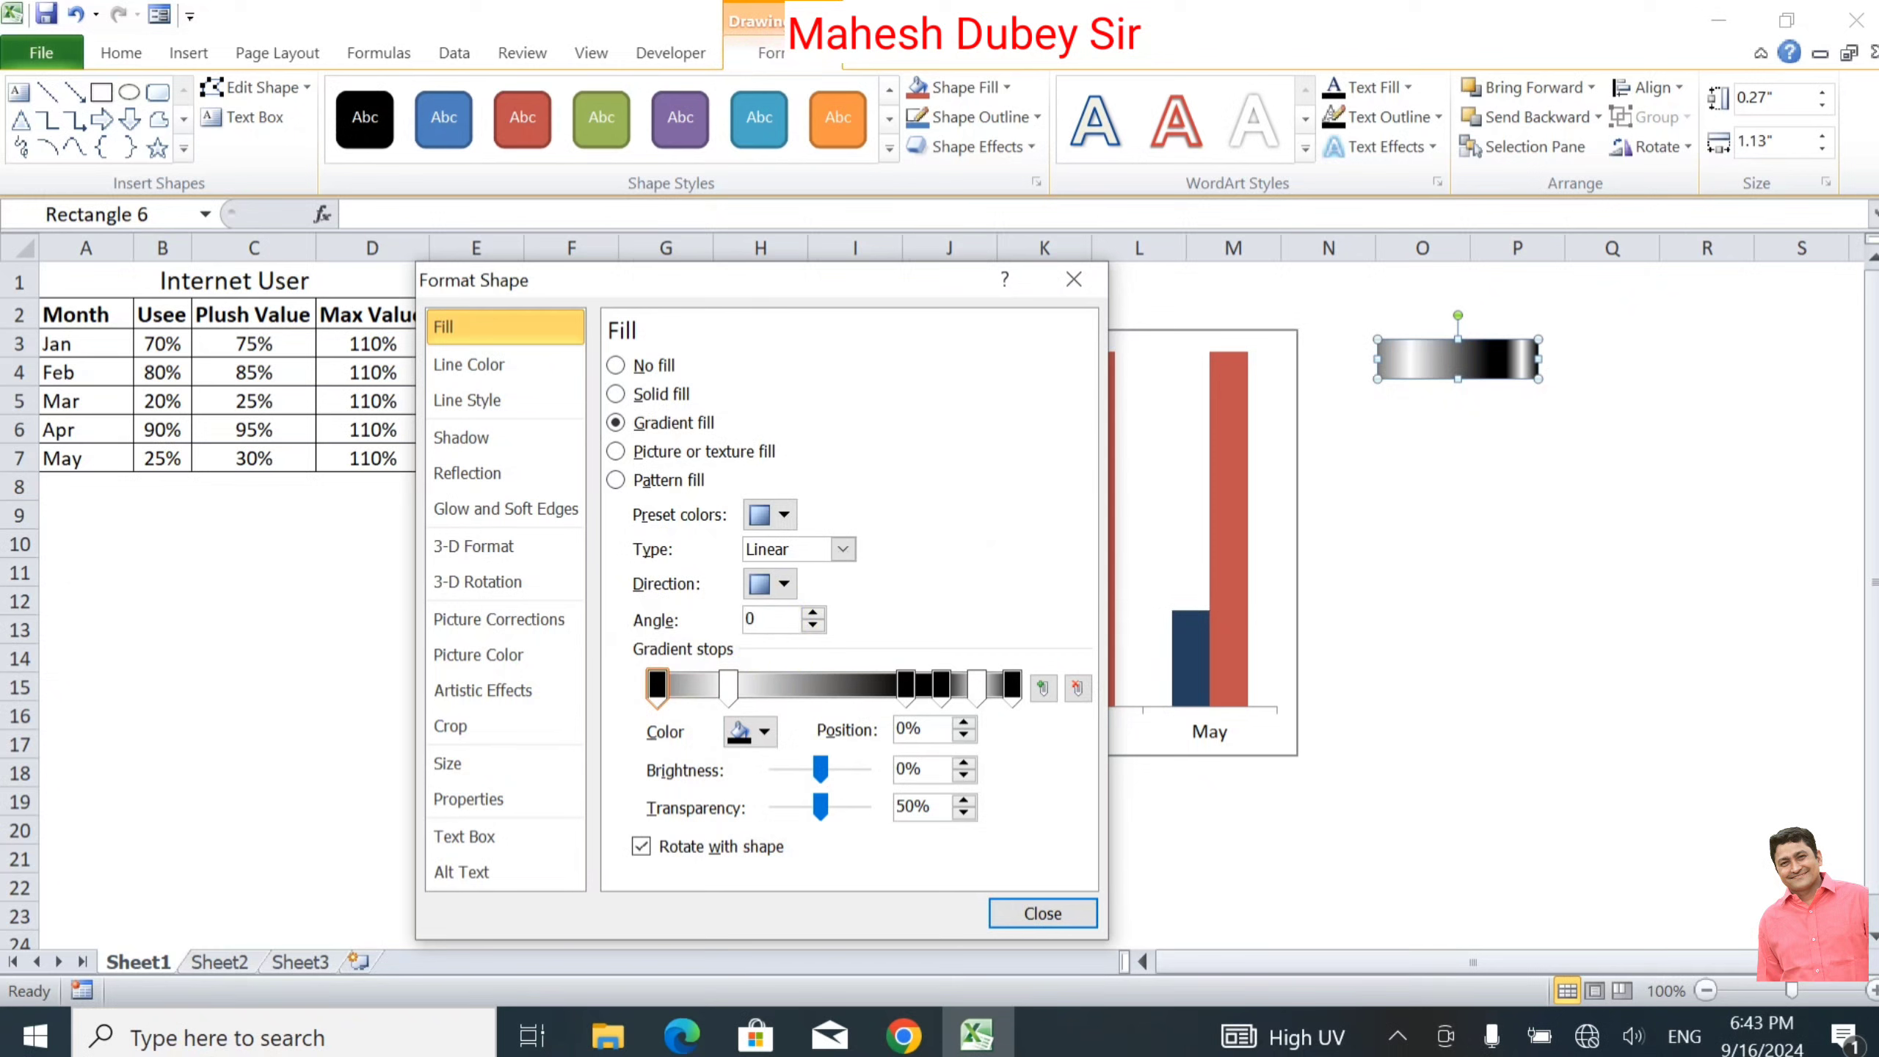
left_click(770, 616)
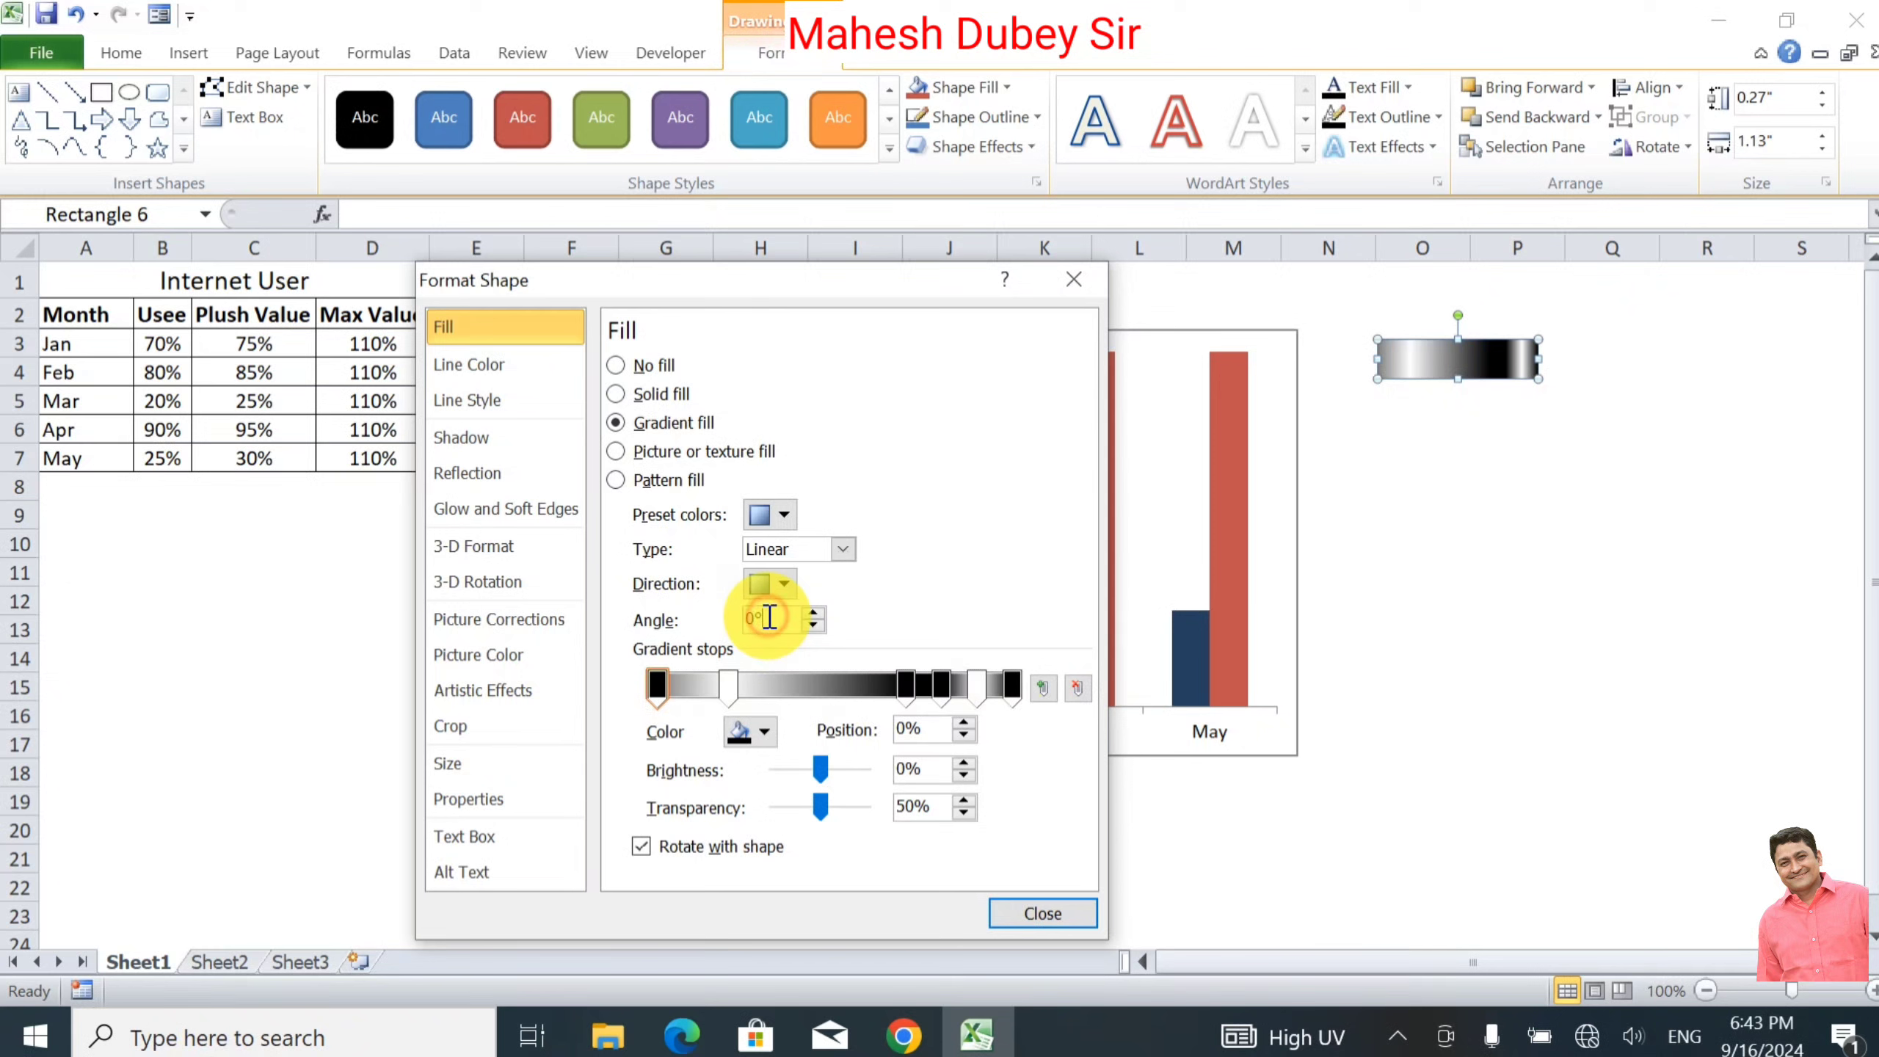
left_click(658, 685)
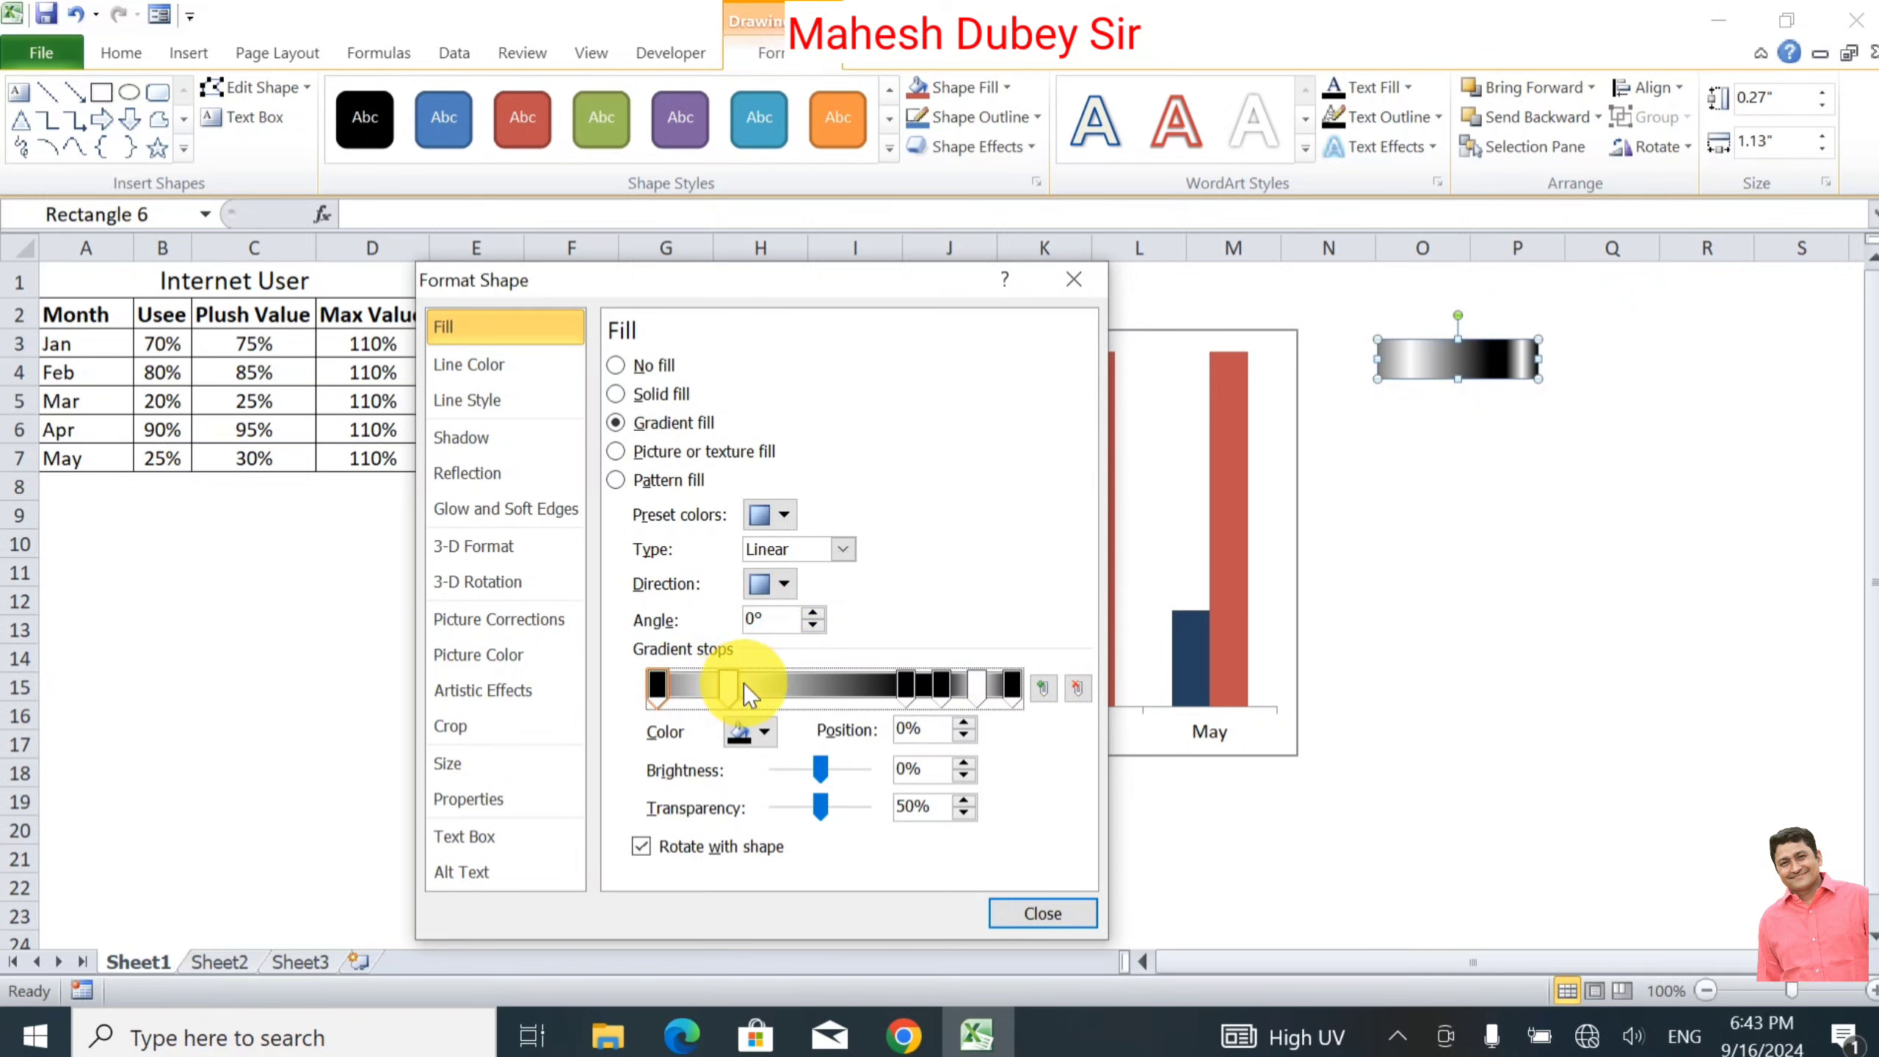
left_click(787, 684)
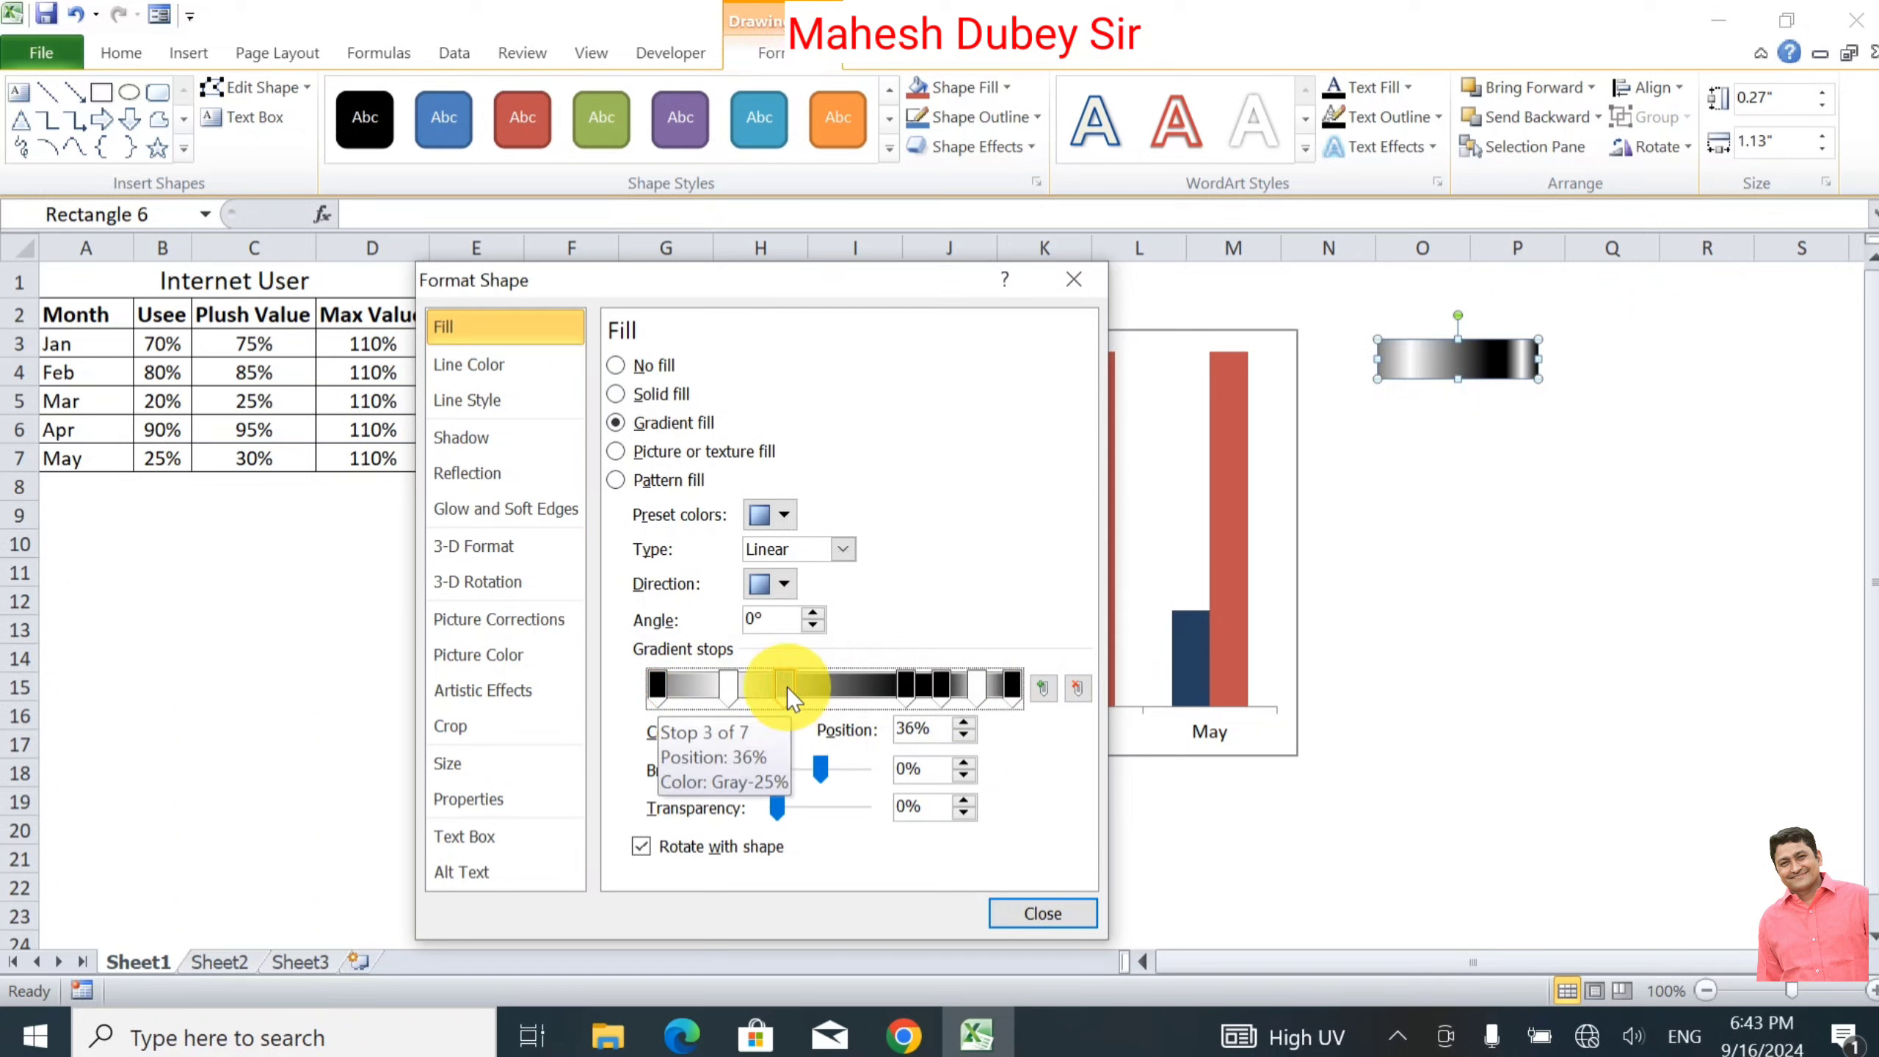
key("Delete")
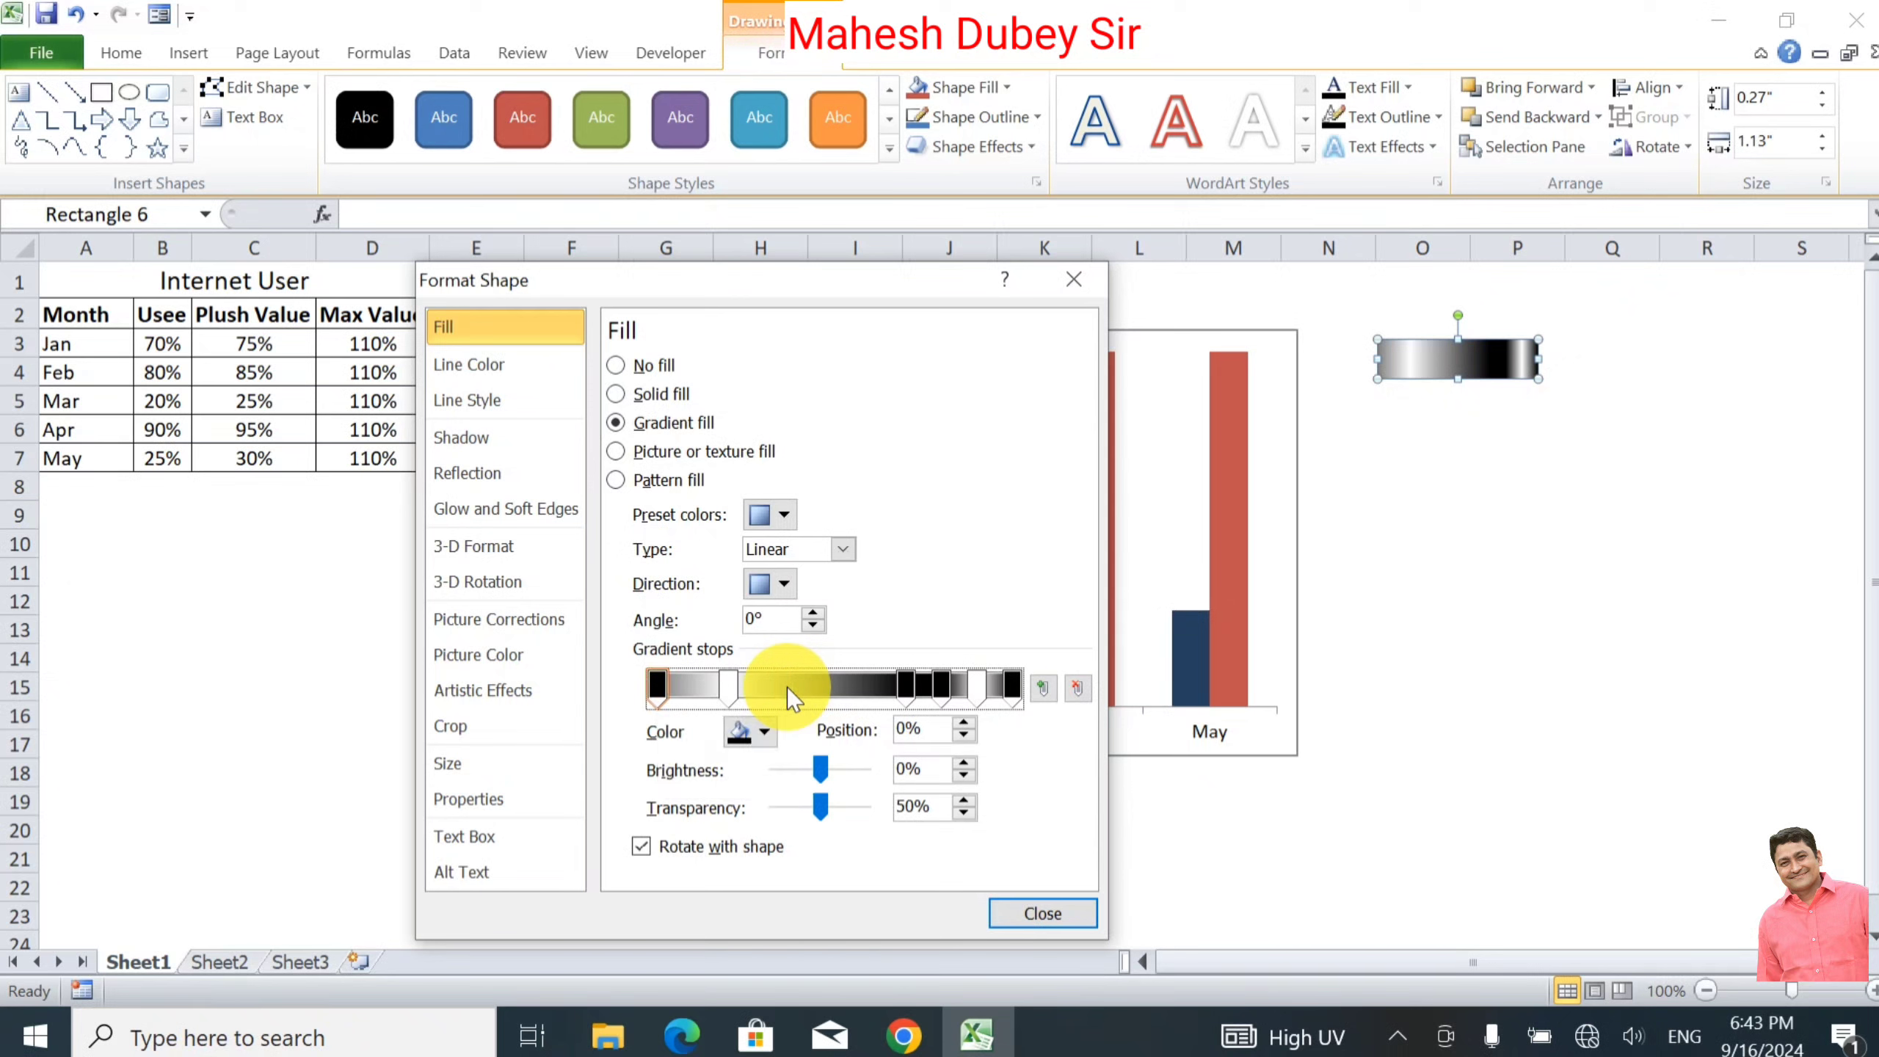
left_click(652, 684)
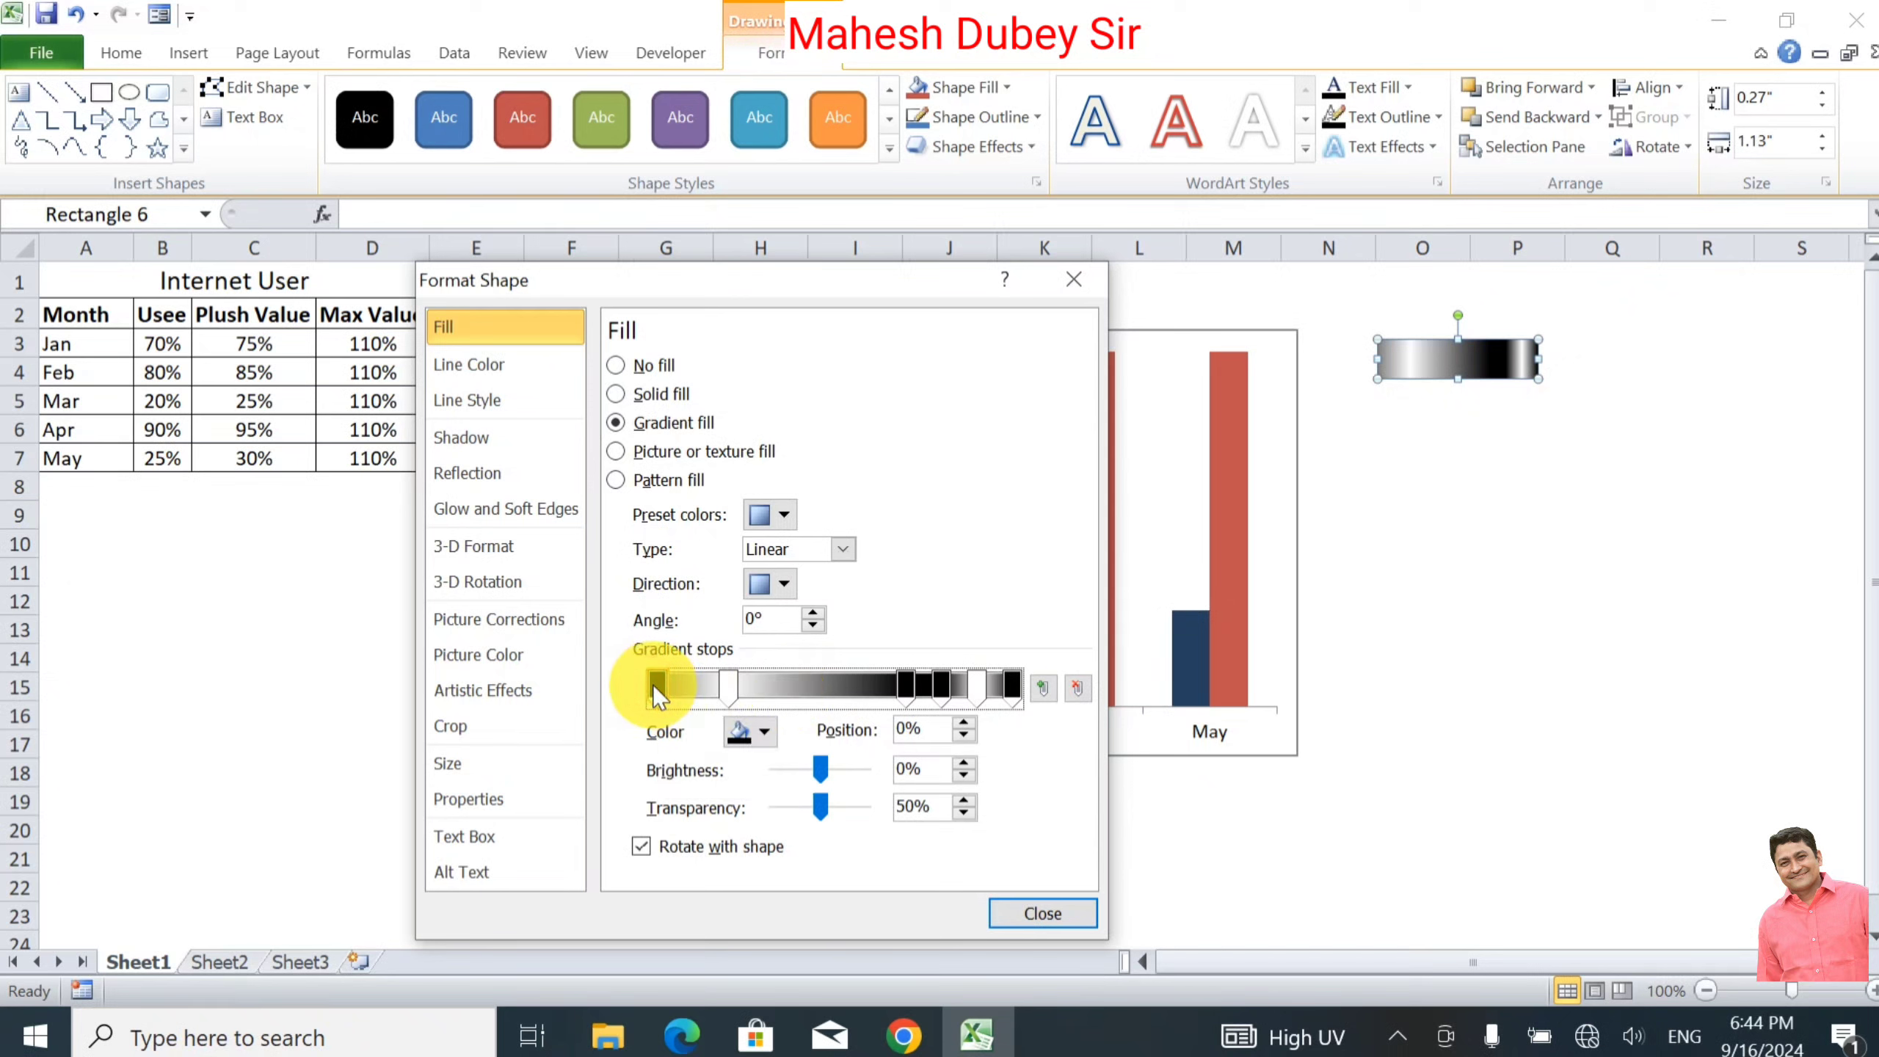
left_click(933, 731)
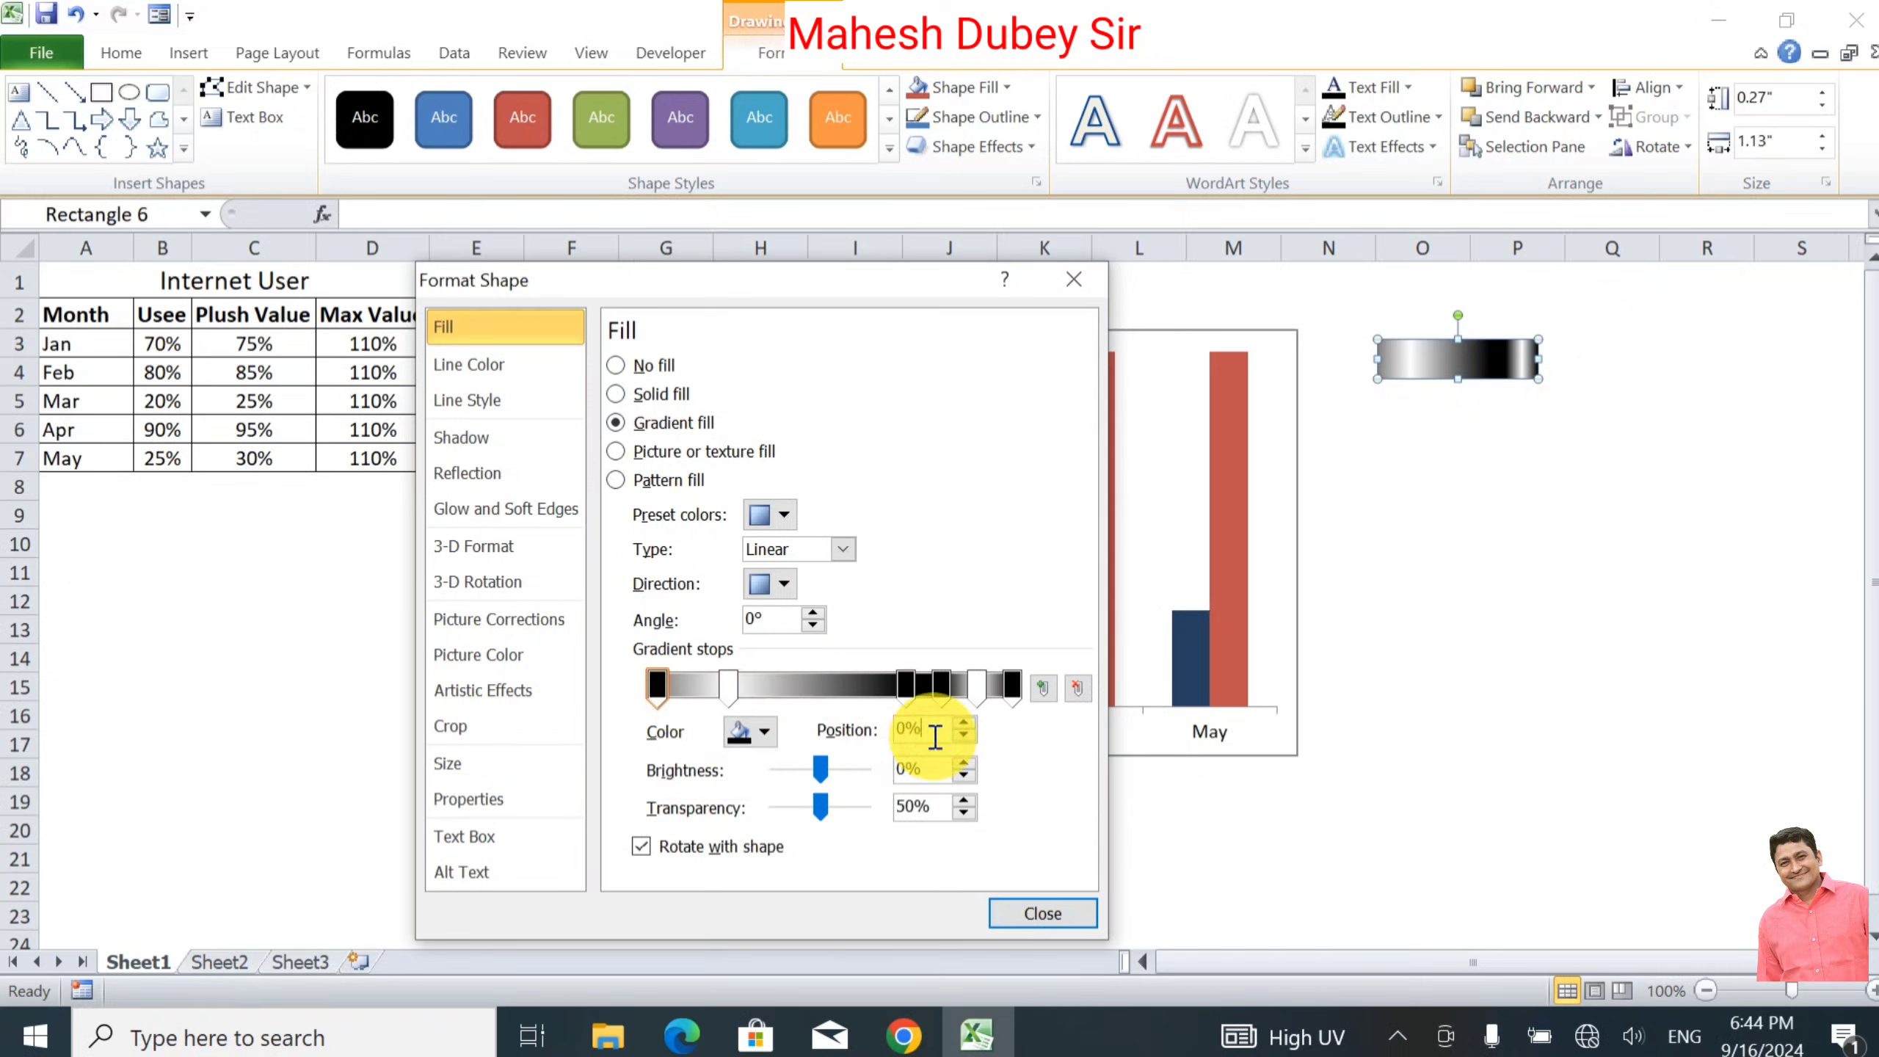
left_click(729, 686)
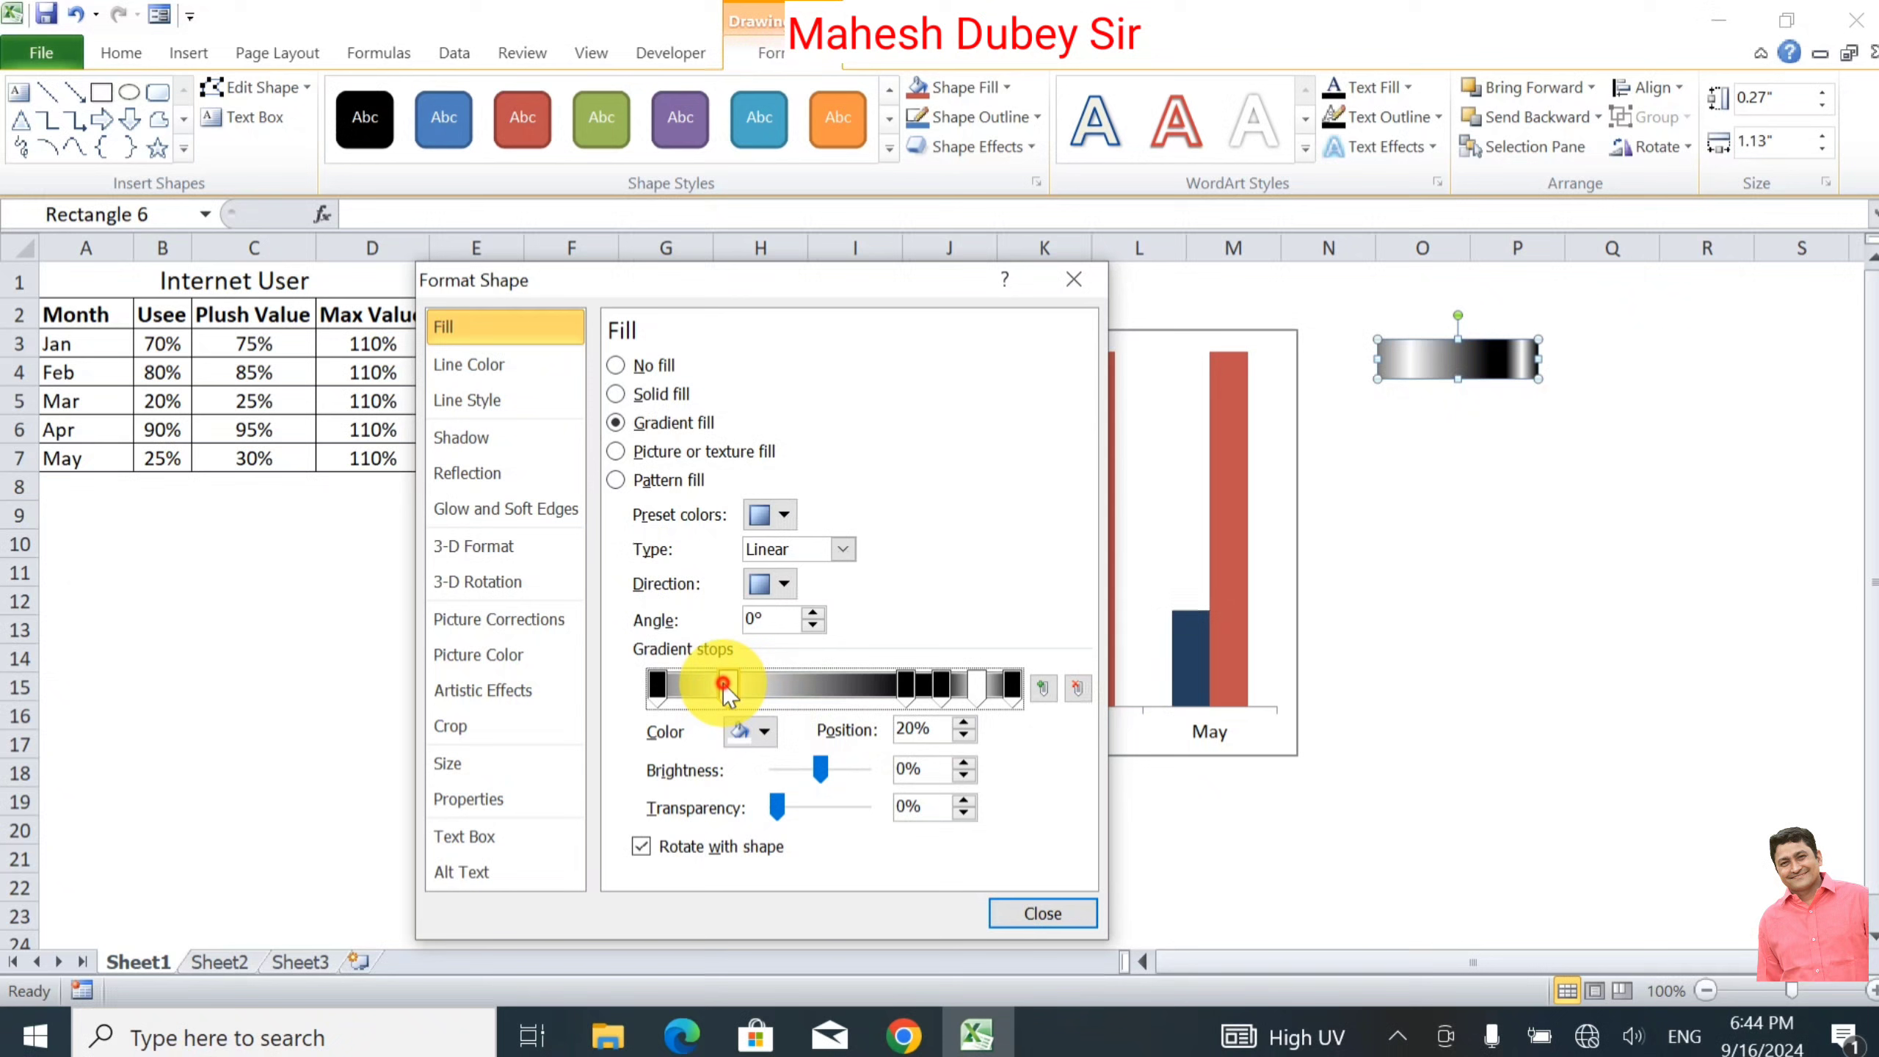
left_click(948, 730)
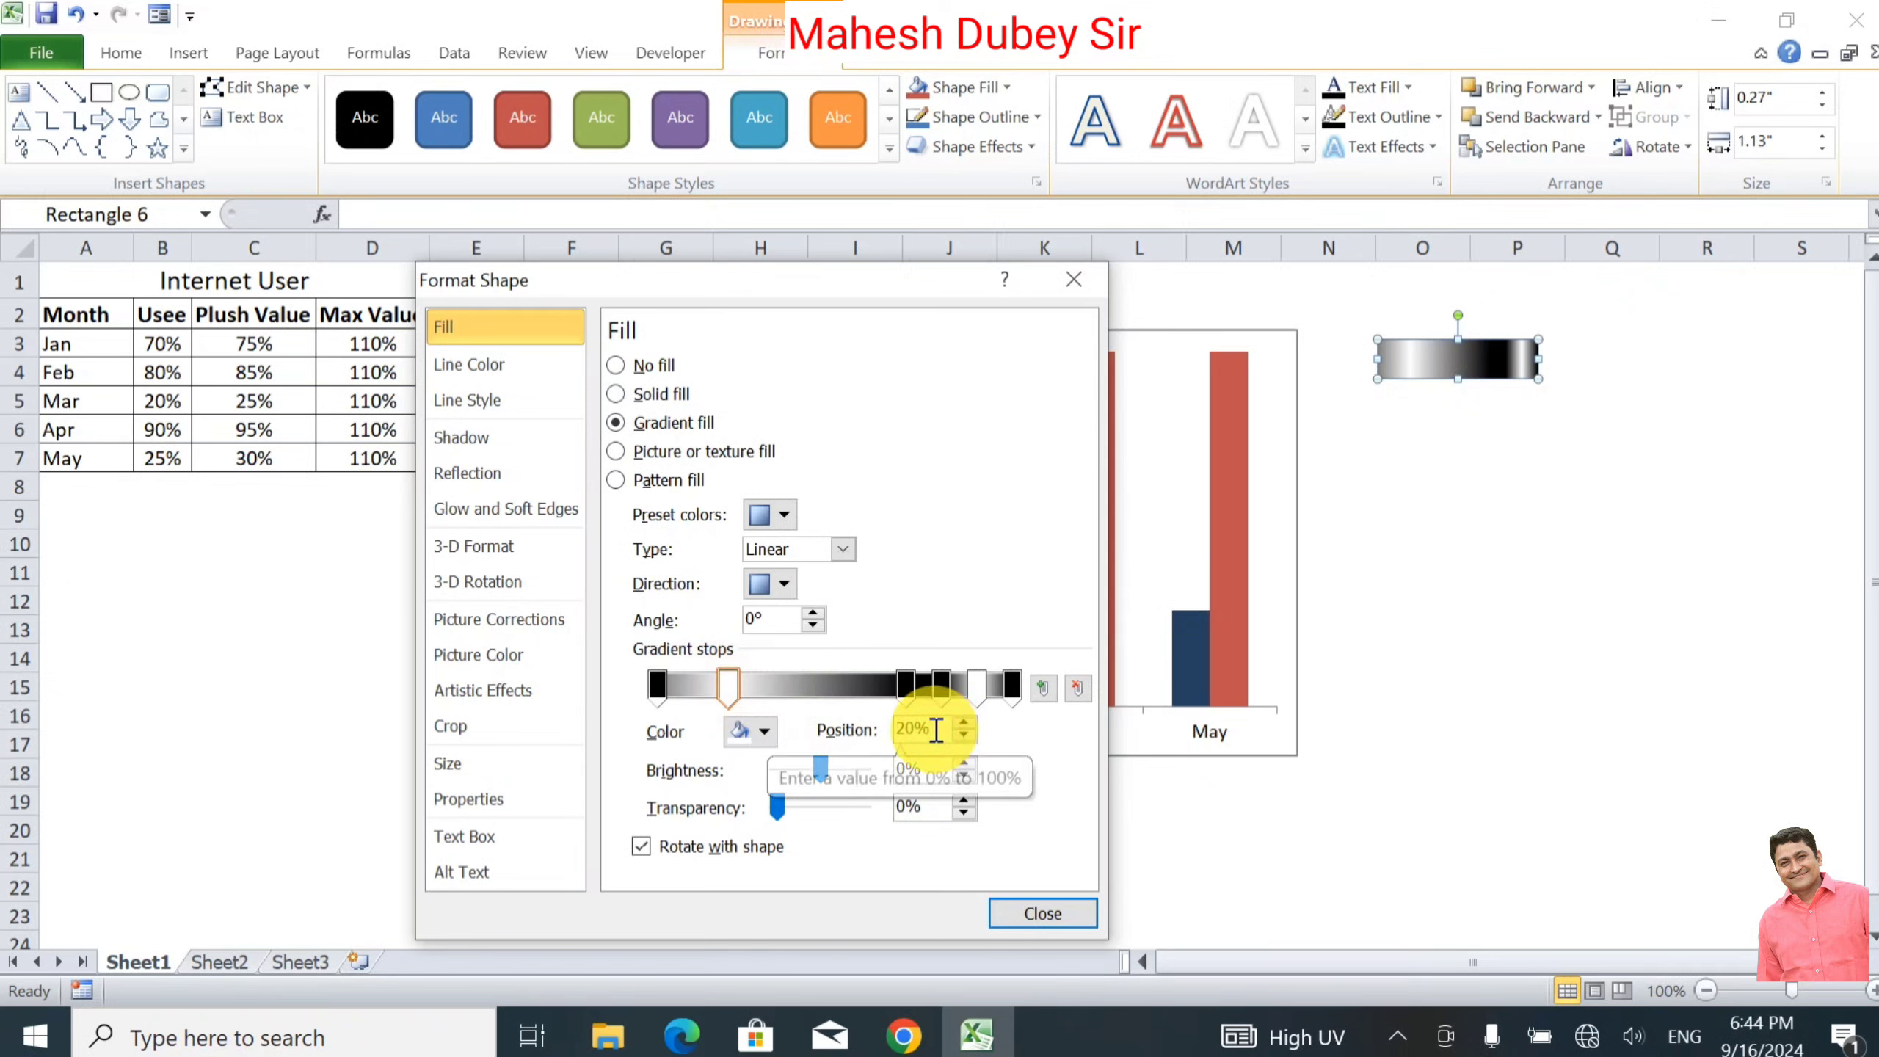
left_click(908, 688)
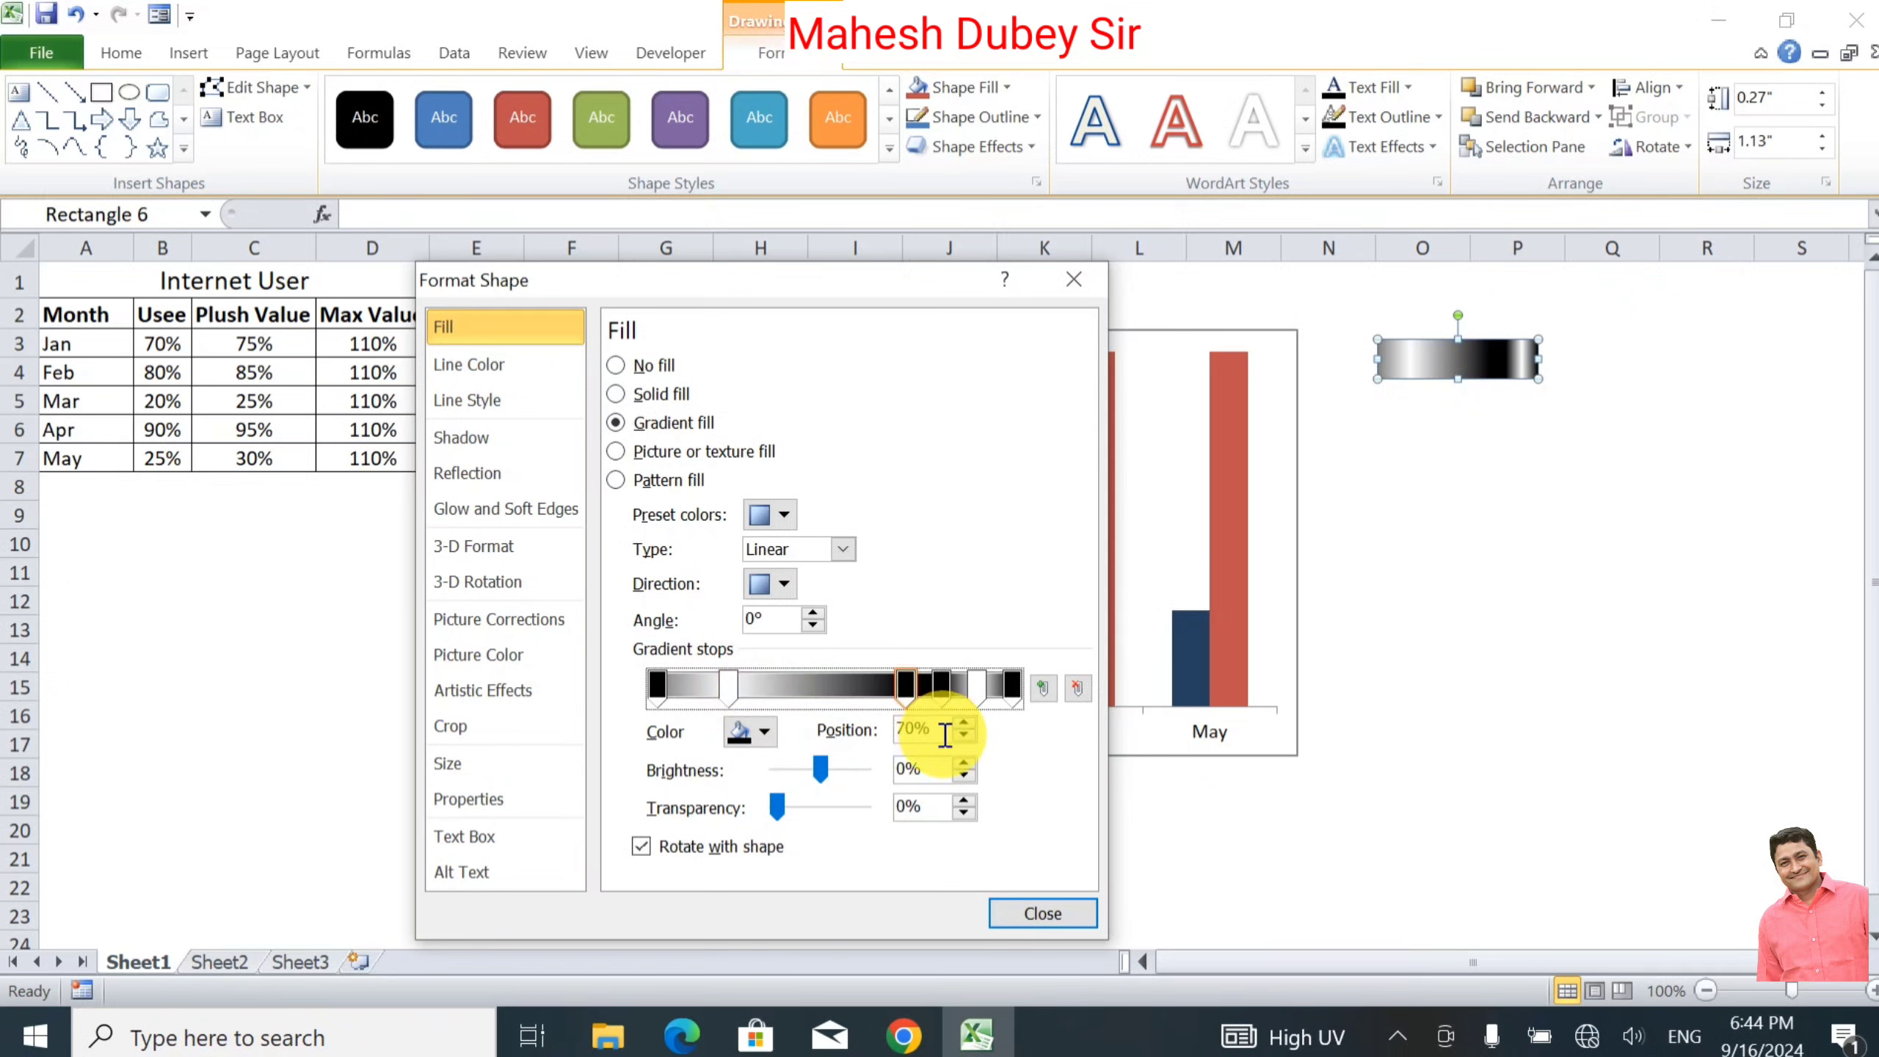
left_click(940, 687)
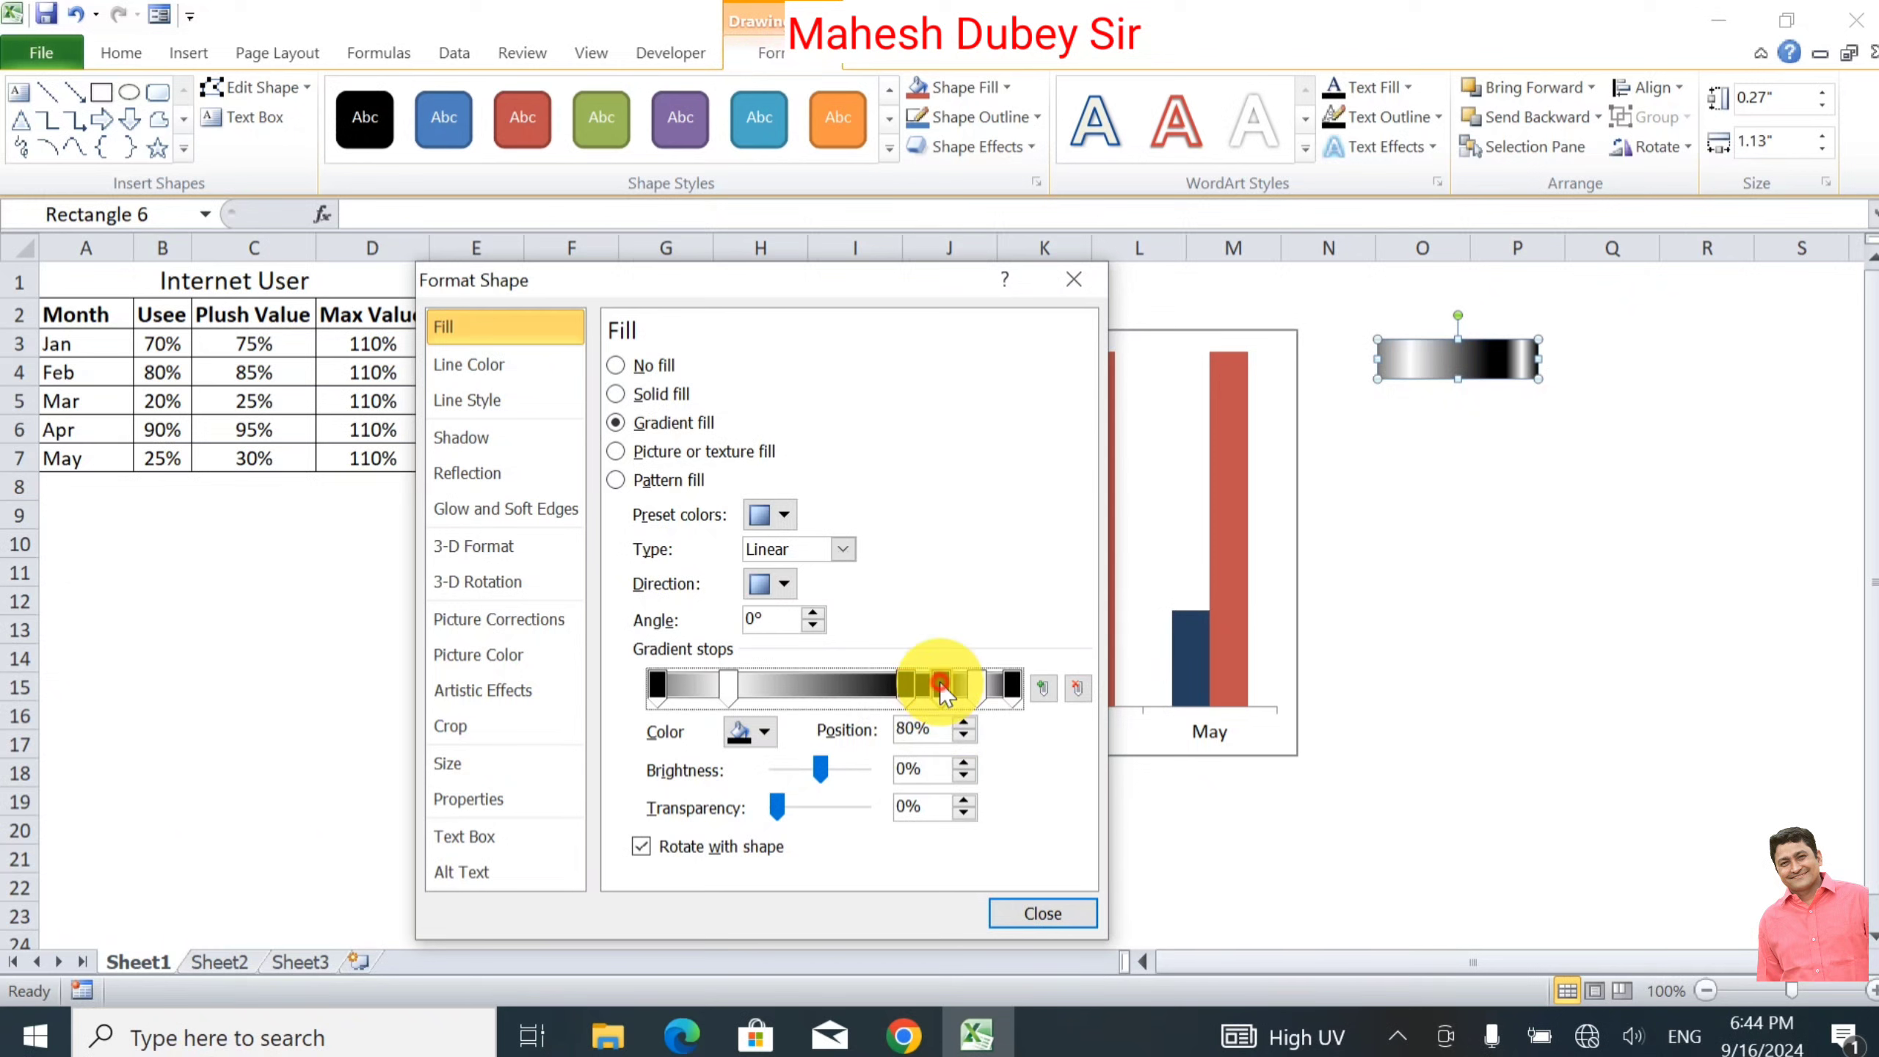
left_click(978, 688)
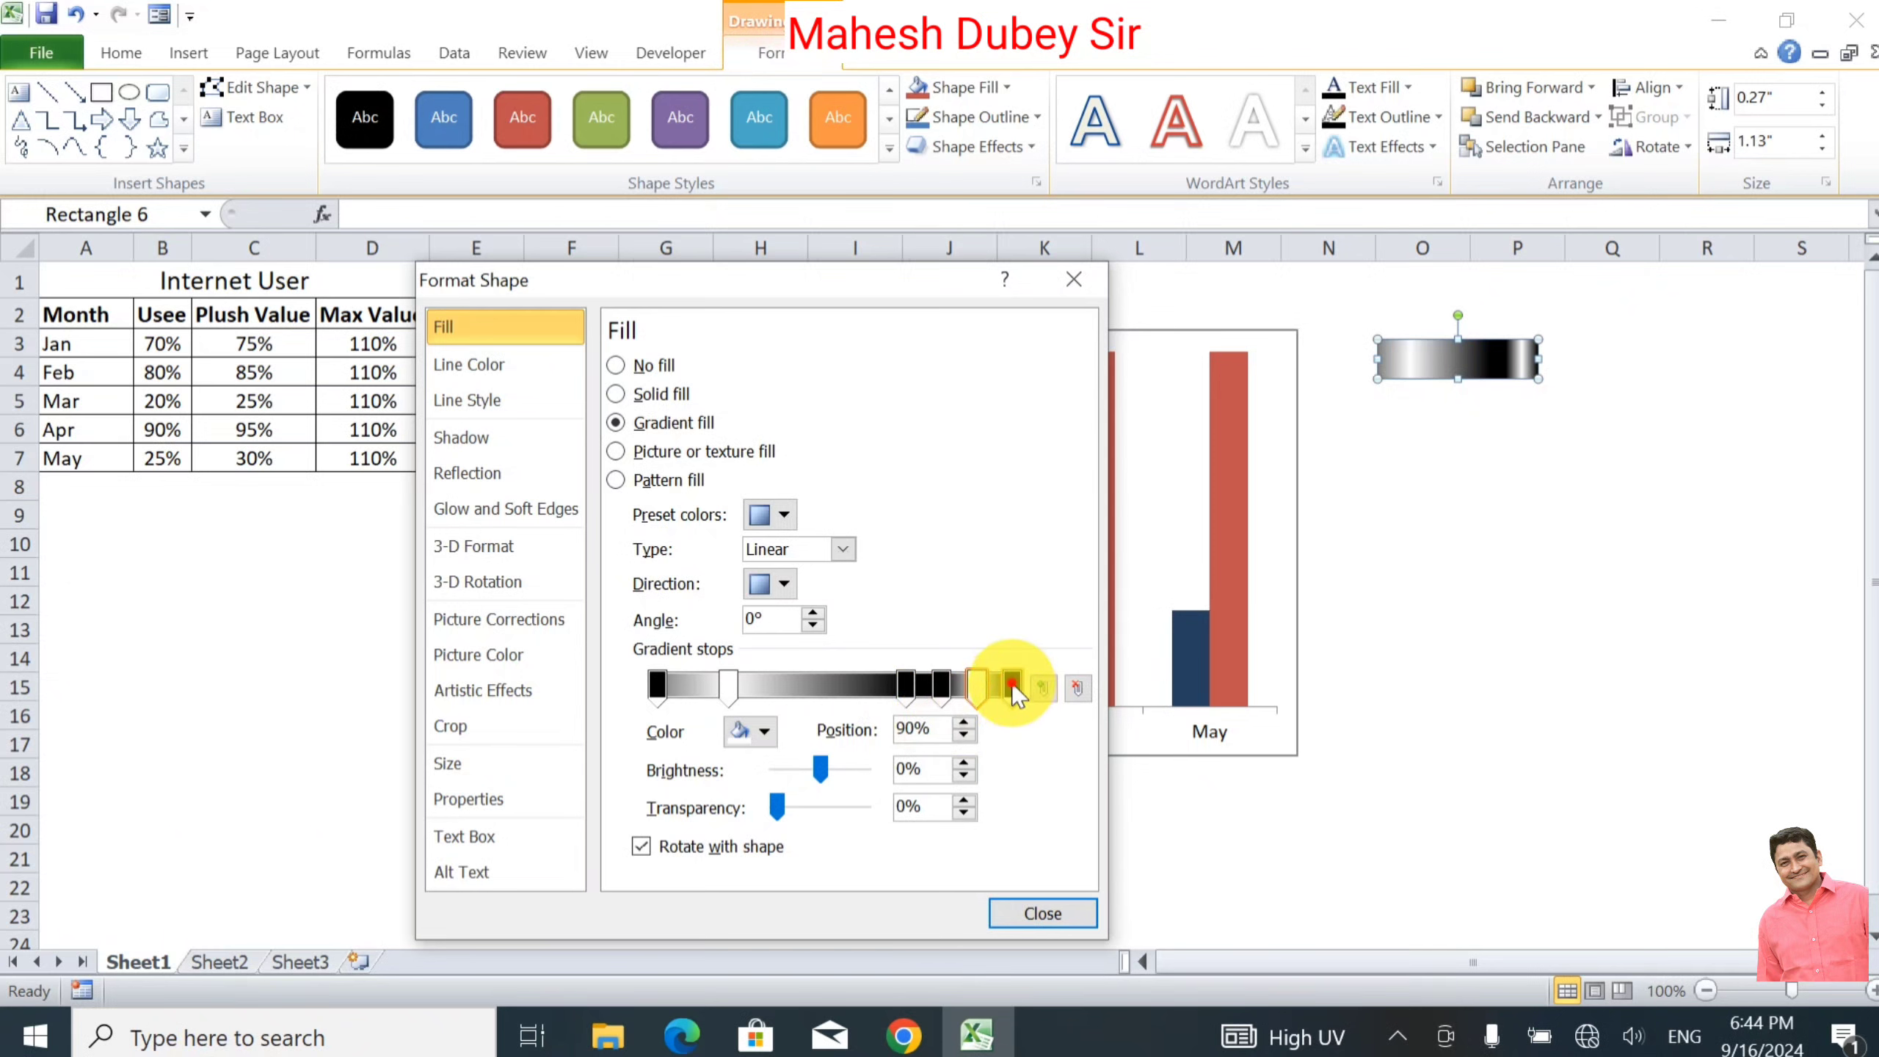
left_click(1011, 684)
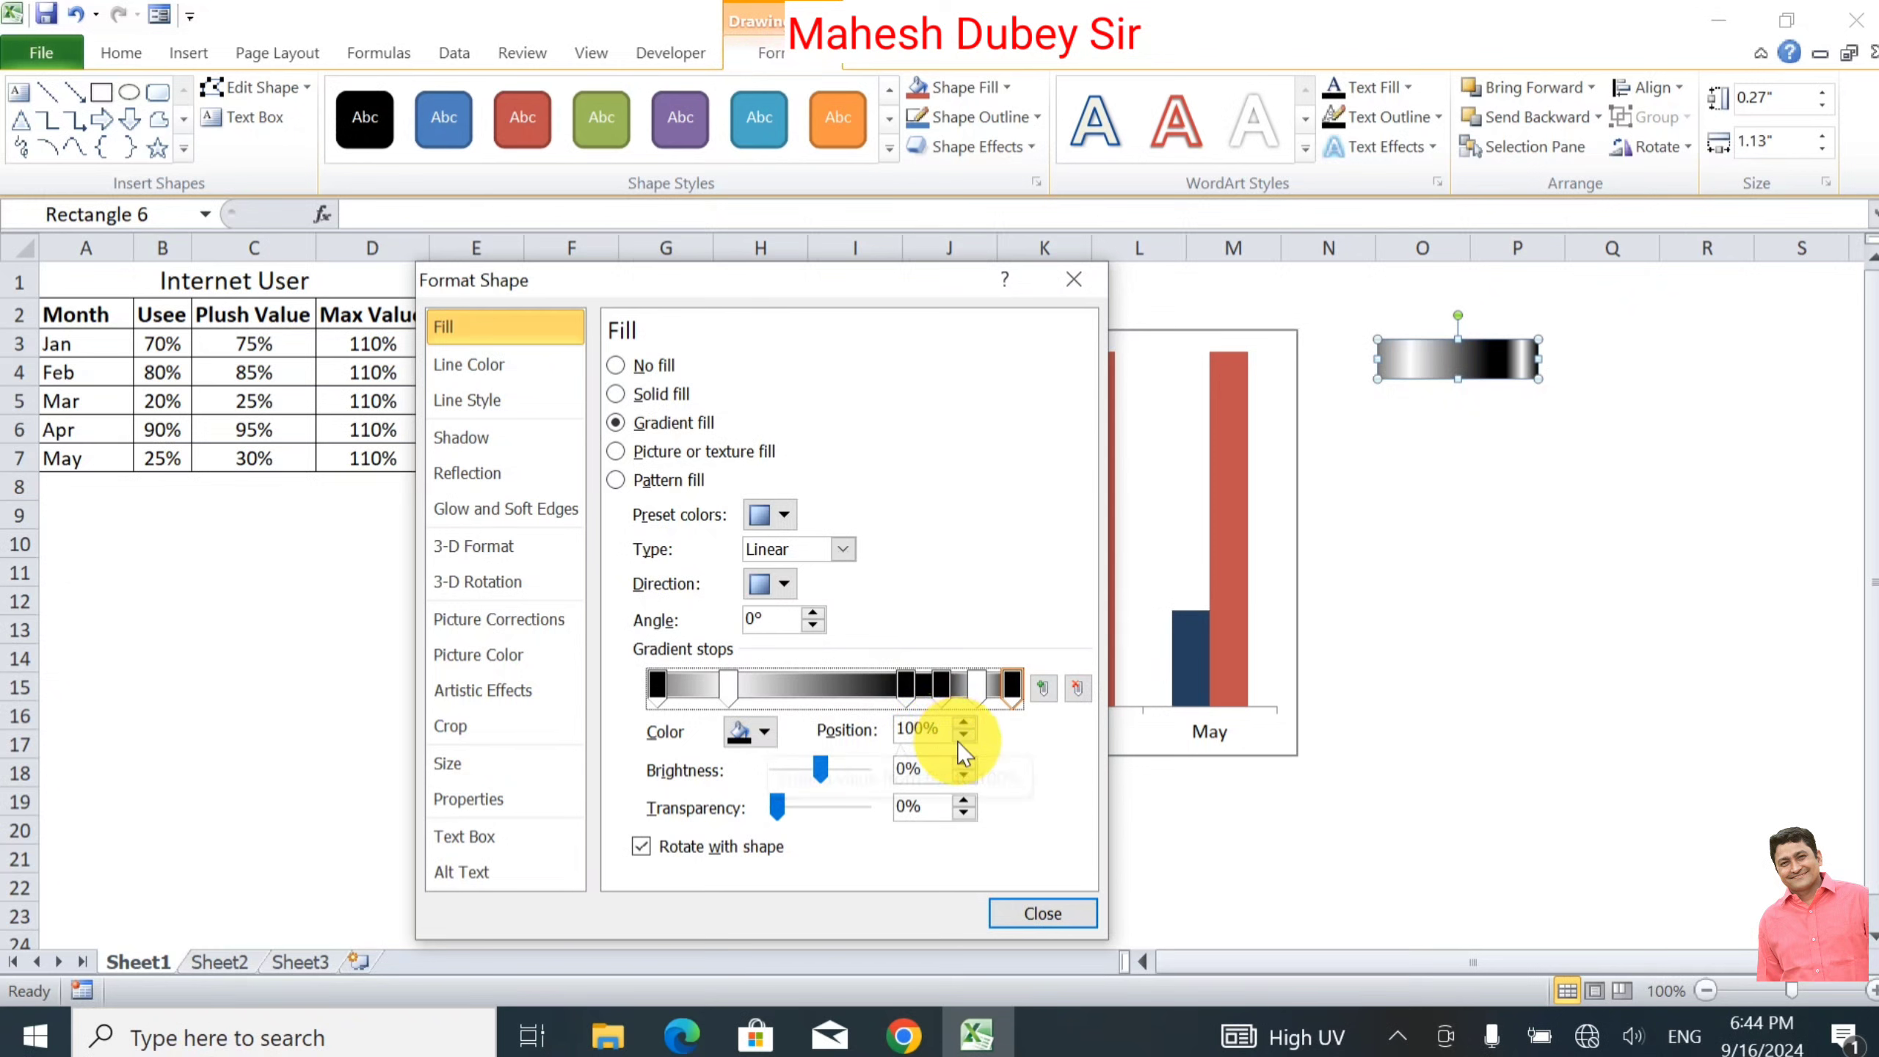
Step: Remove the remaining extra stops, placing black at 0% and white at 100%
left_click(1077, 688)
left_click(1077, 689)
left_click(1077, 688)
left_click(1078, 689)
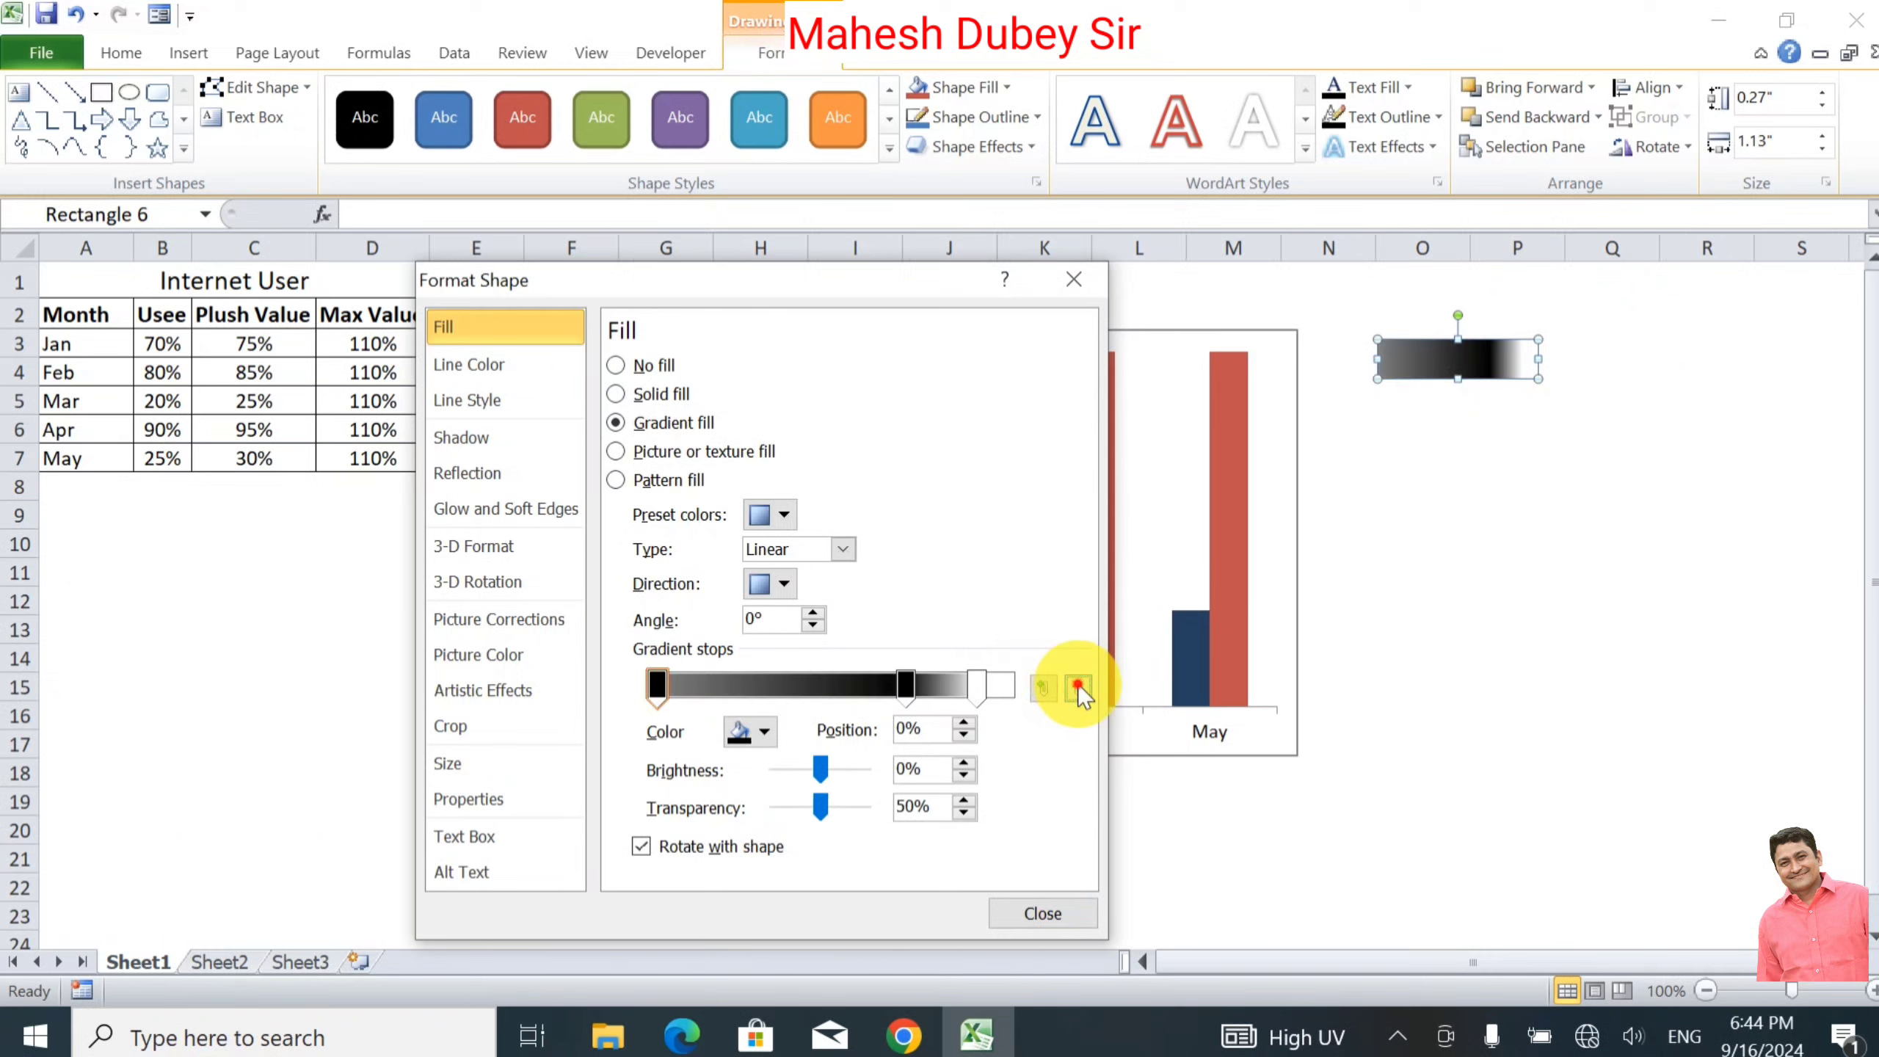
left_click(1078, 685)
left_click(904, 682)
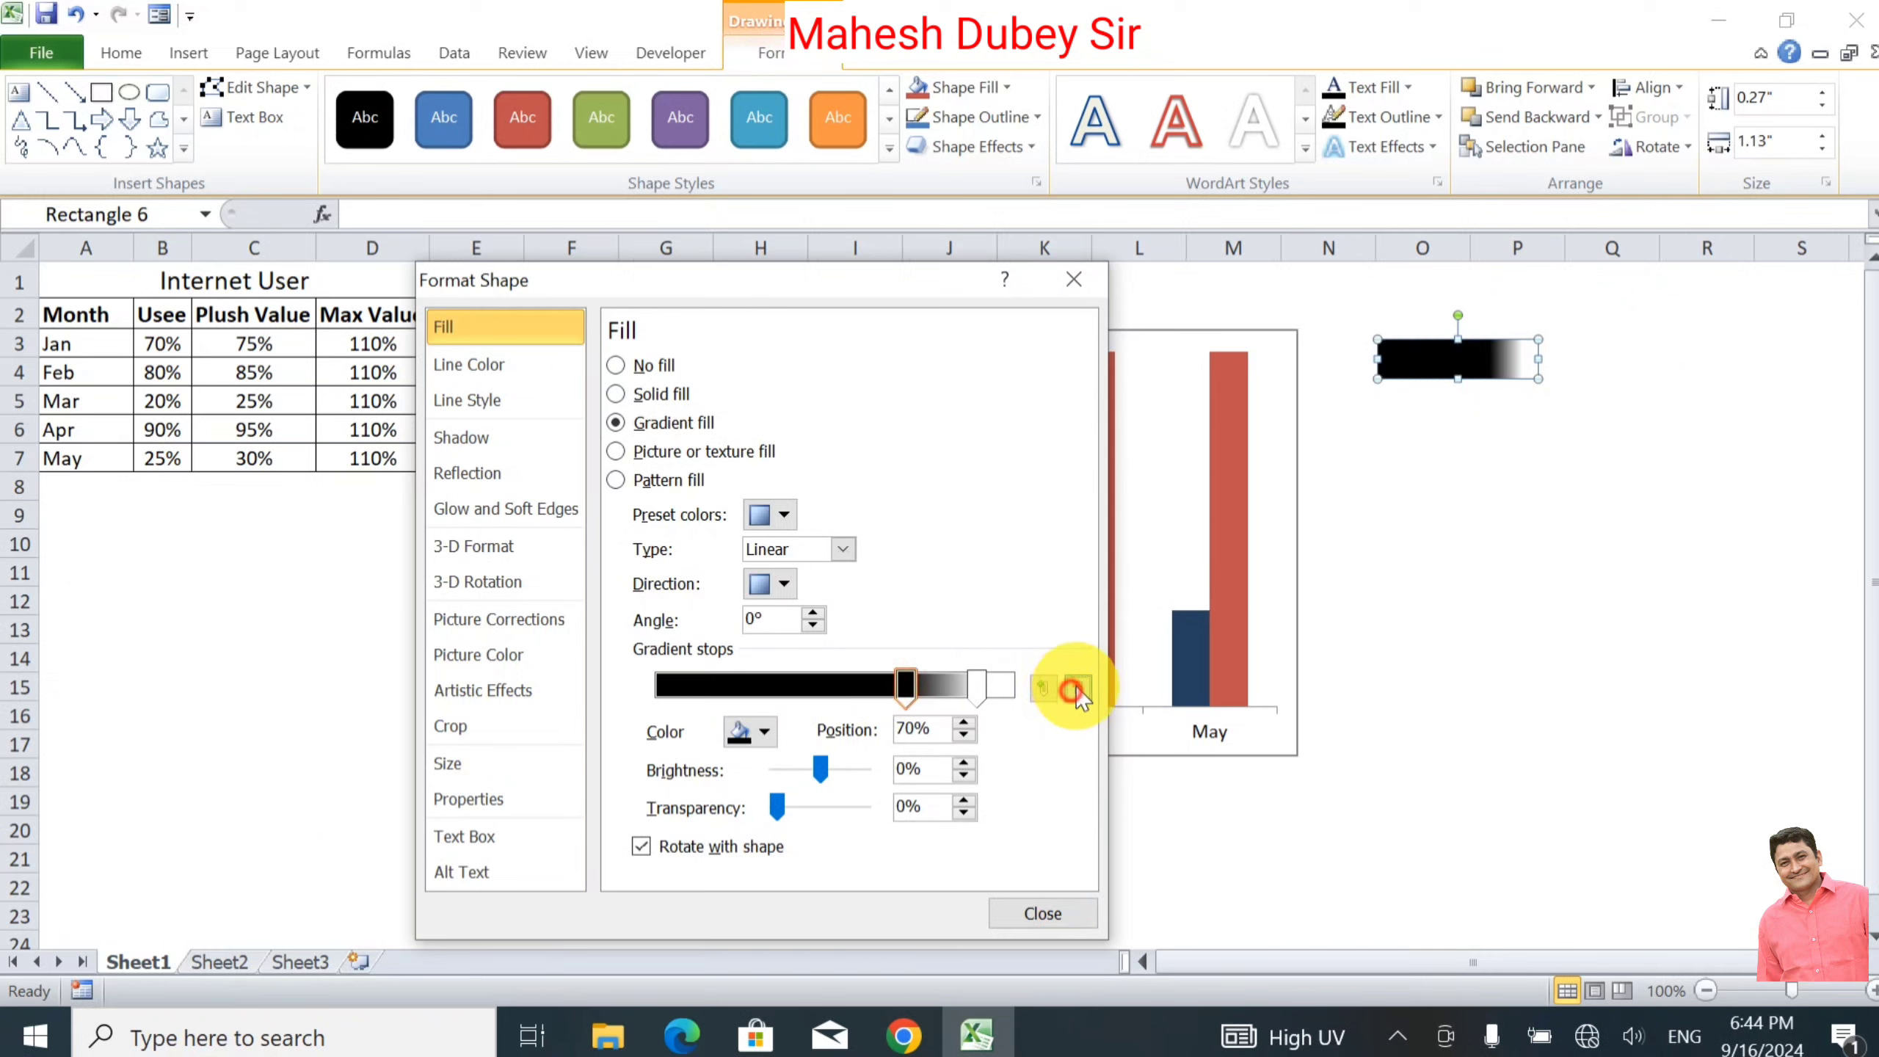
left_click(977, 685)
left_click(1079, 689)
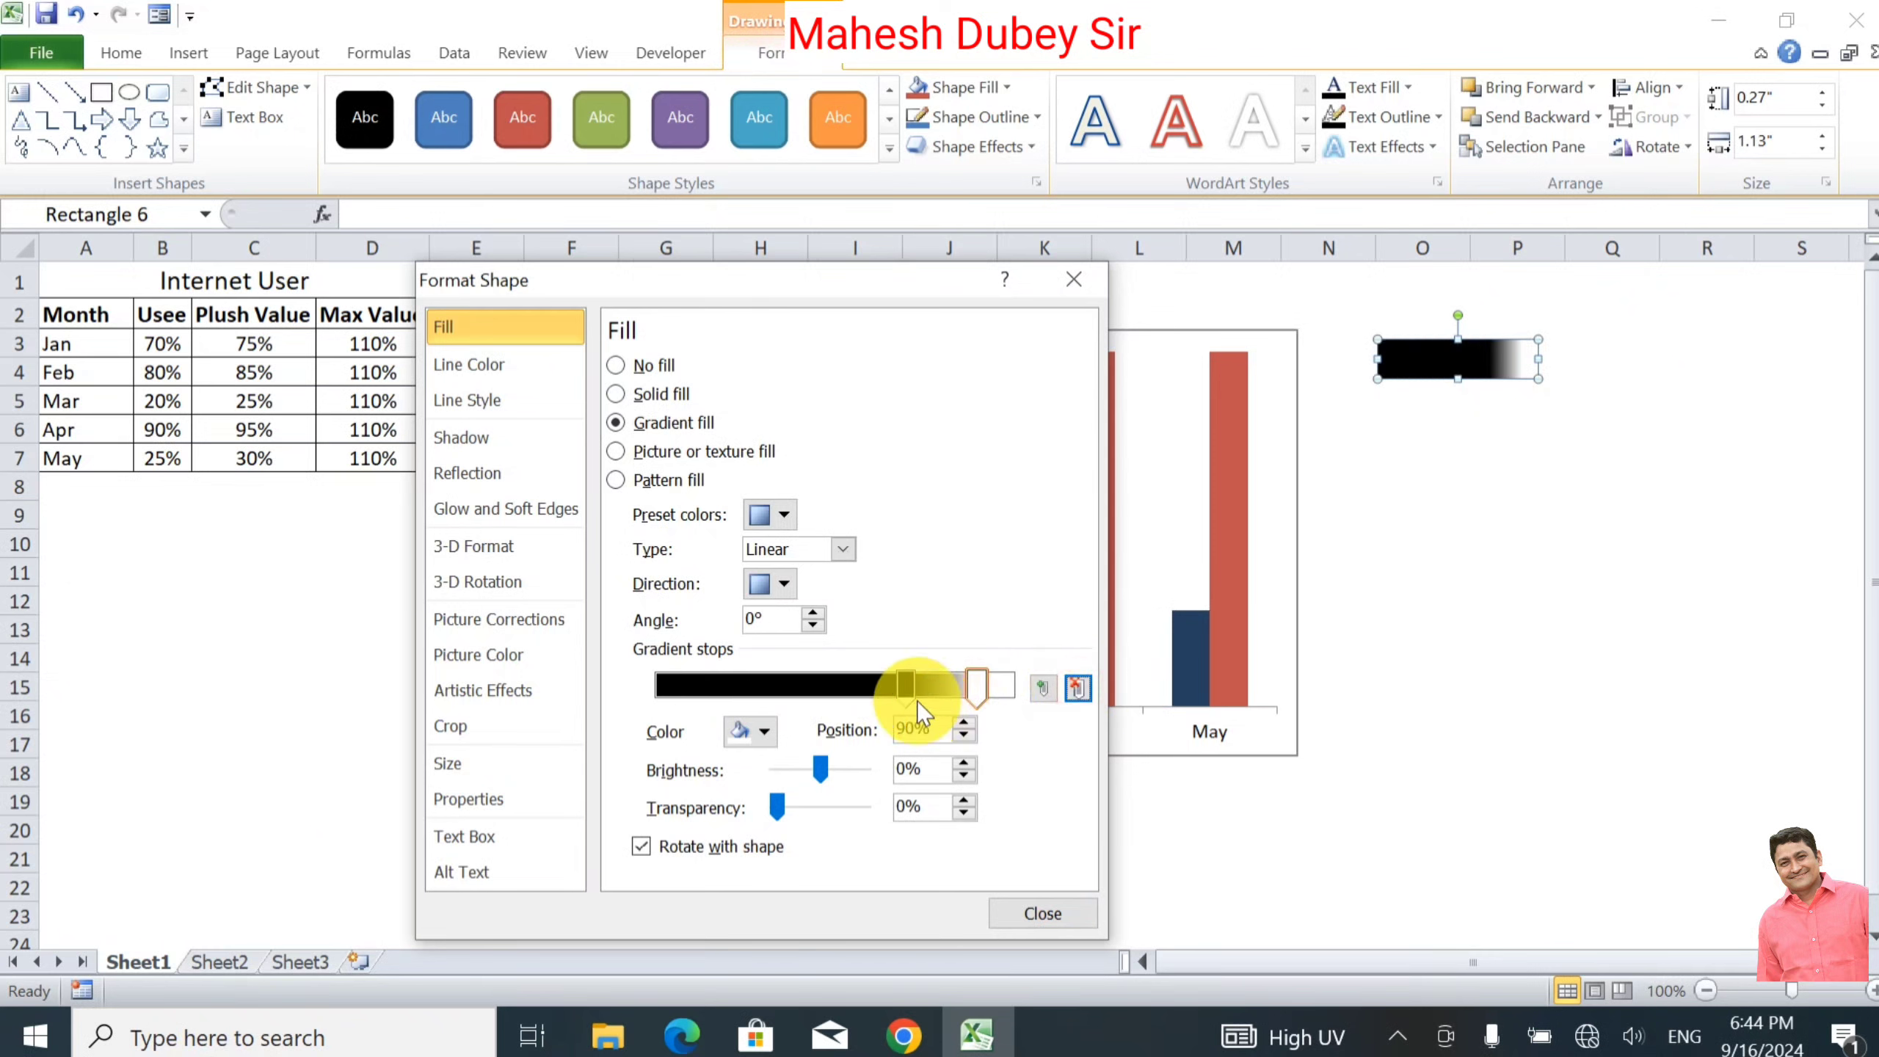
left_click_drag(912, 696, 575, 700)
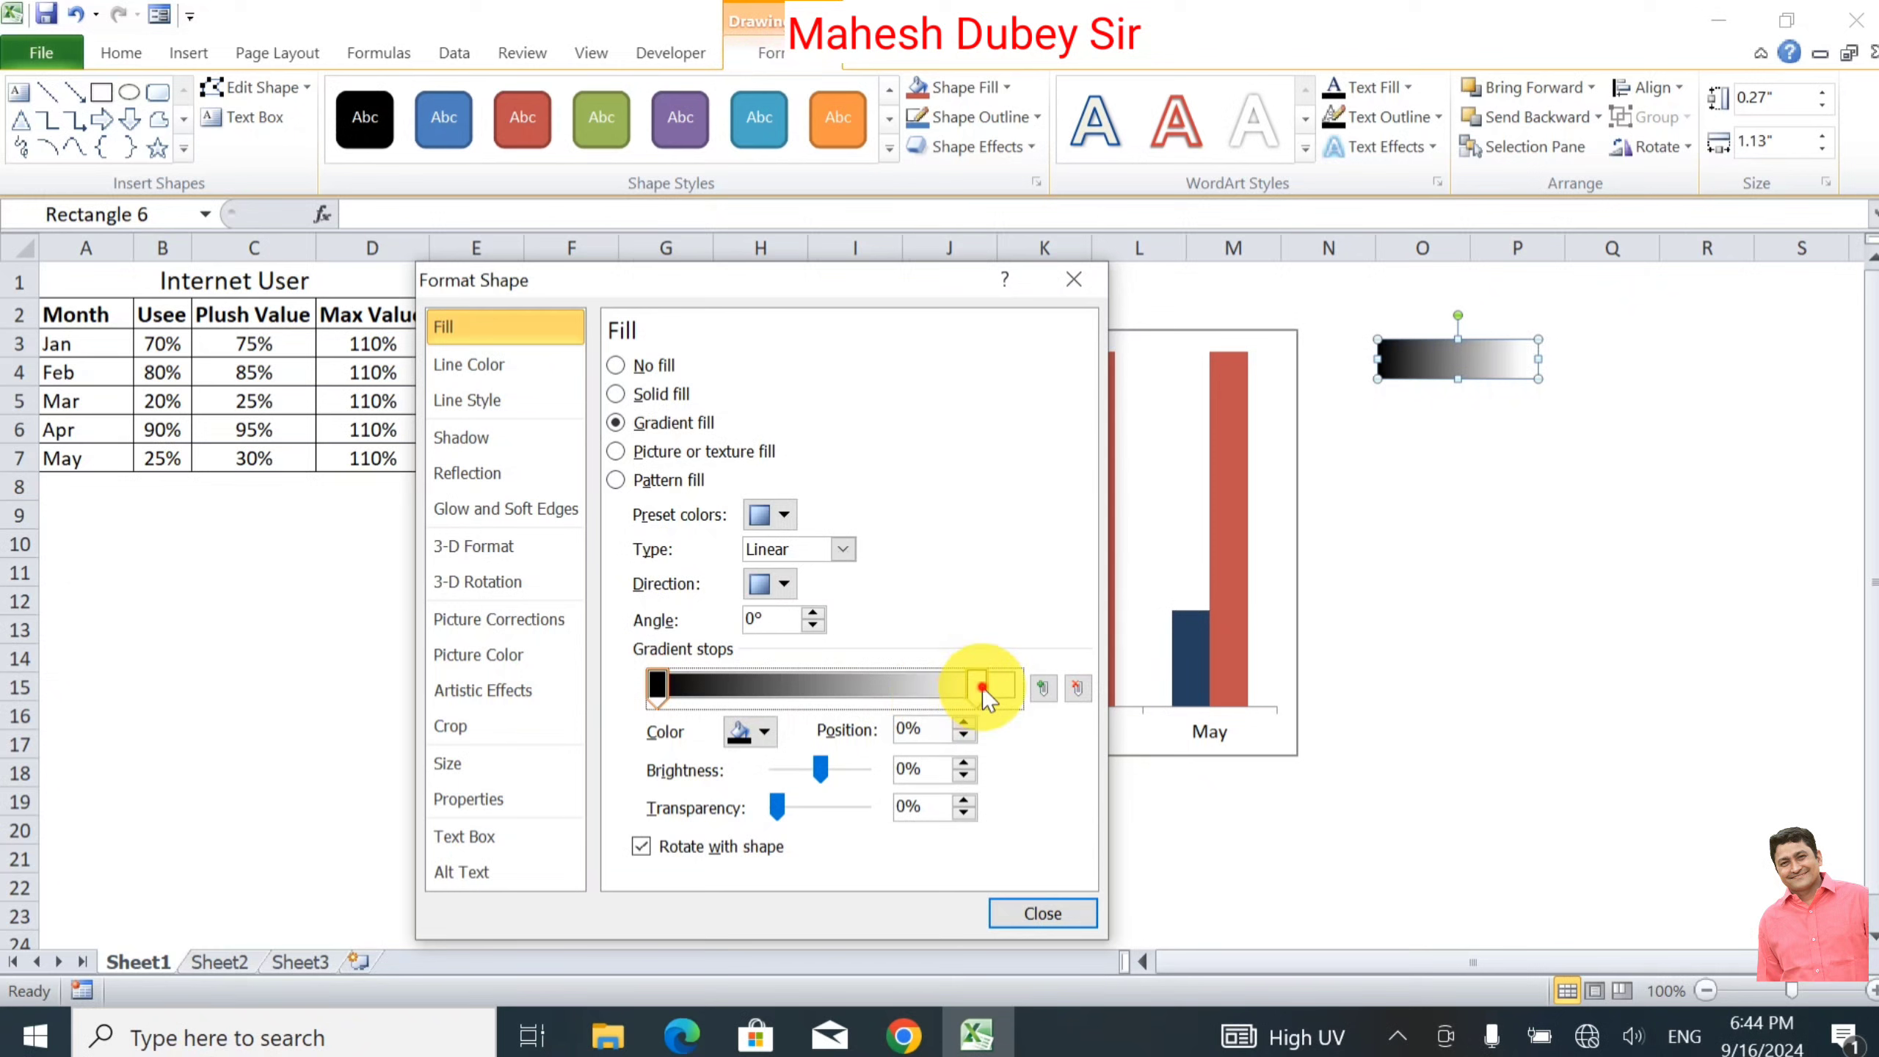
left_click_drag(982, 687, 1068, 700)
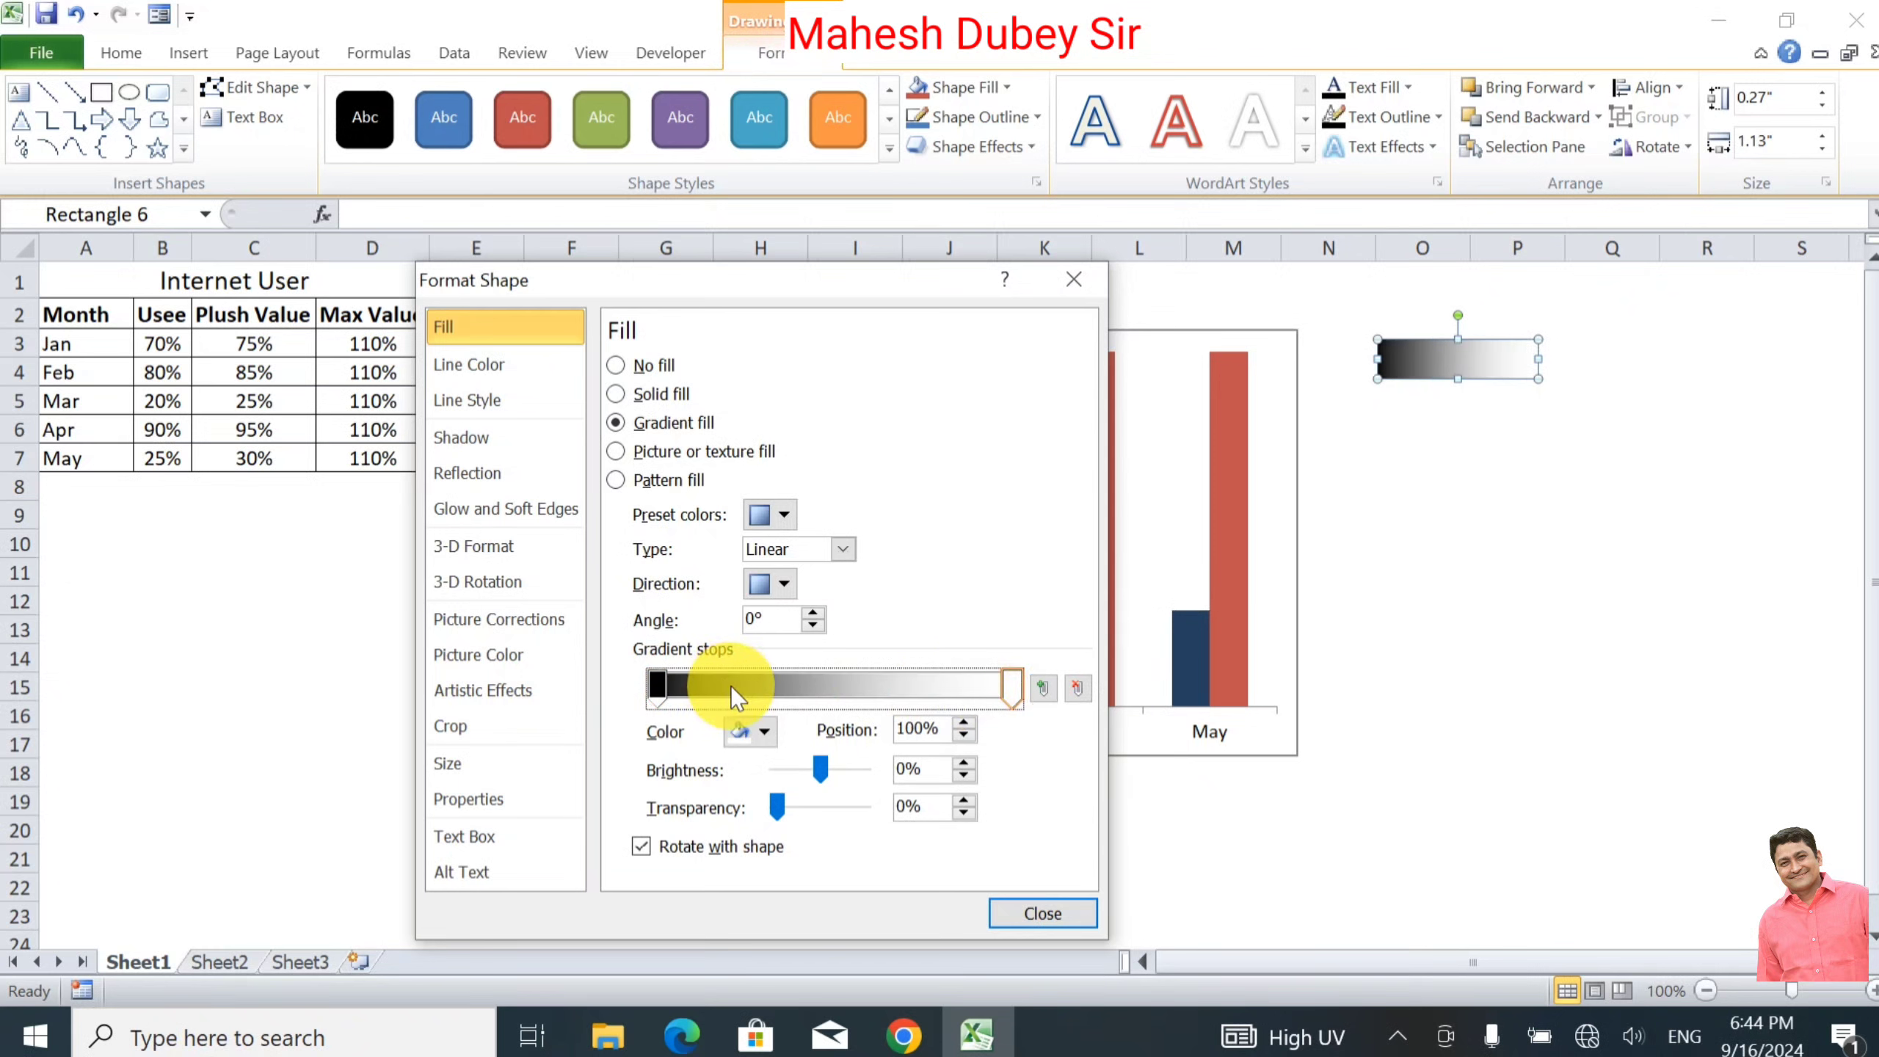
Step: Move the white stop to 20% and add a new gradient stop at 60%
left_click(656, 685)
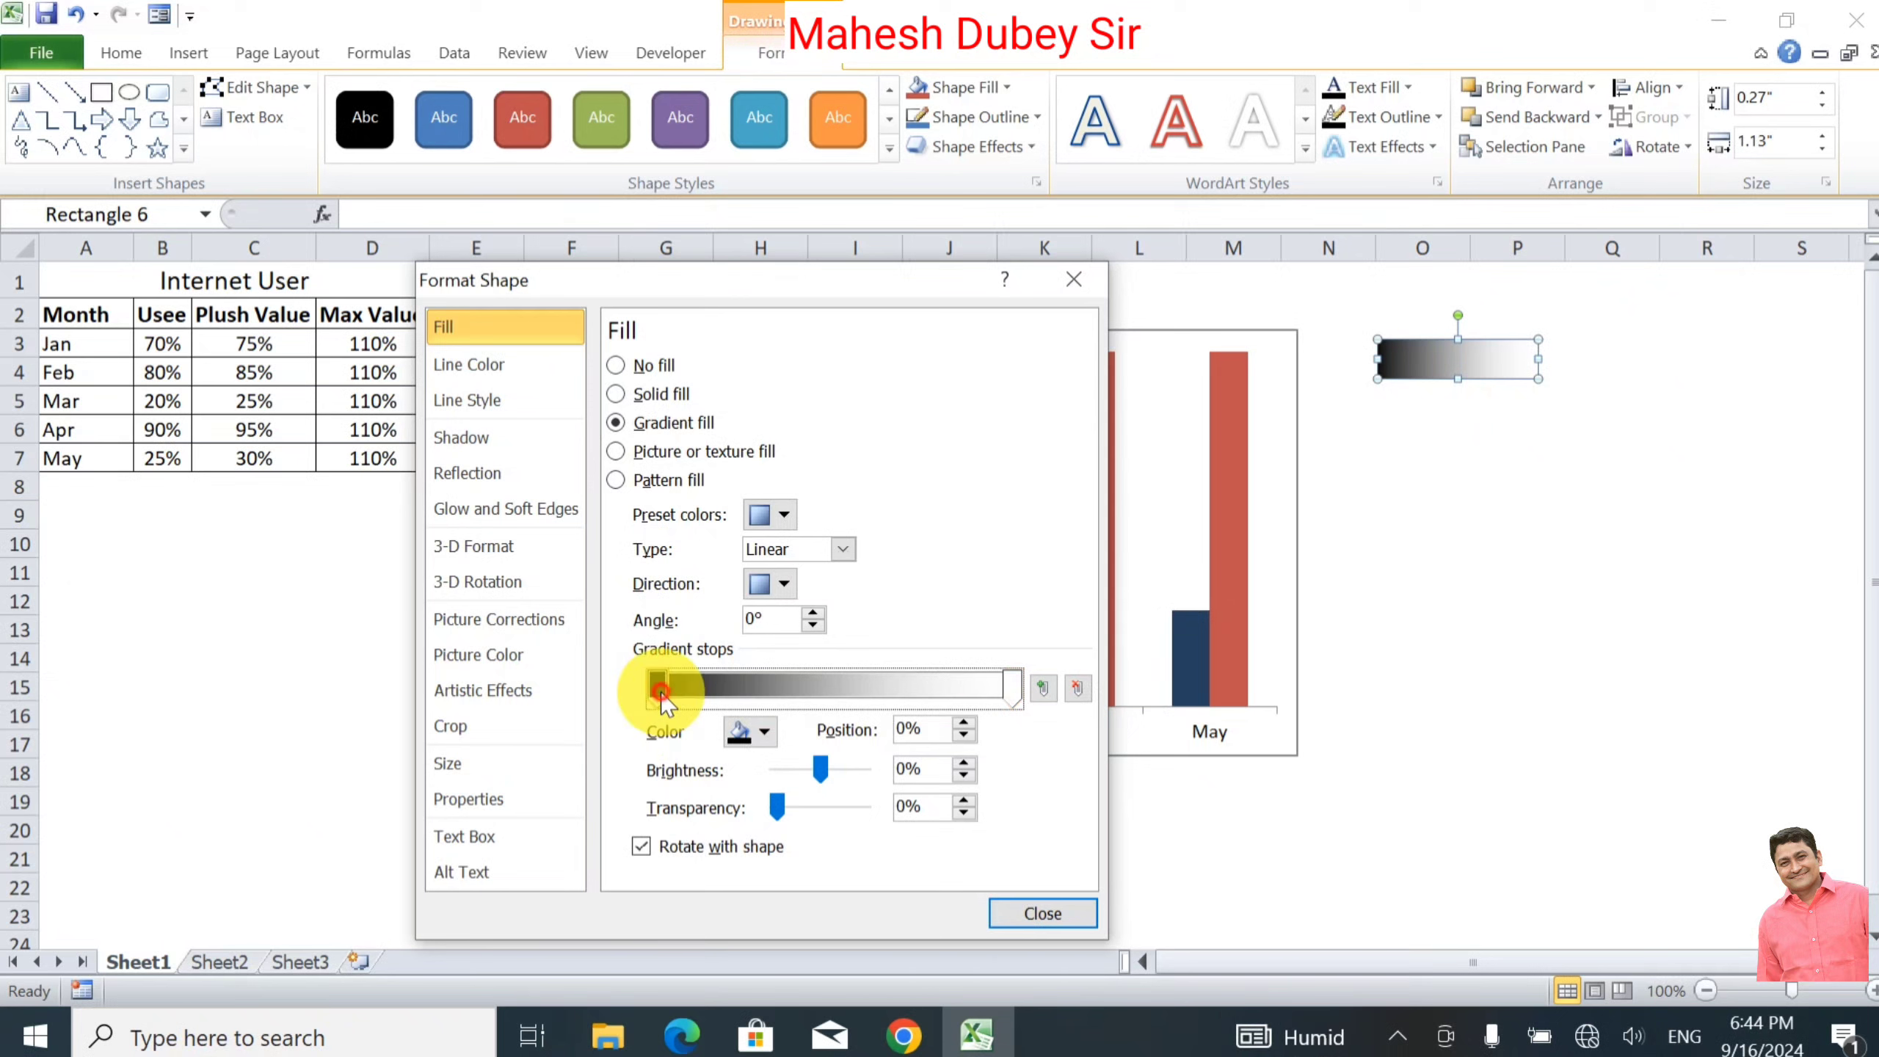
left_click(921, 729)
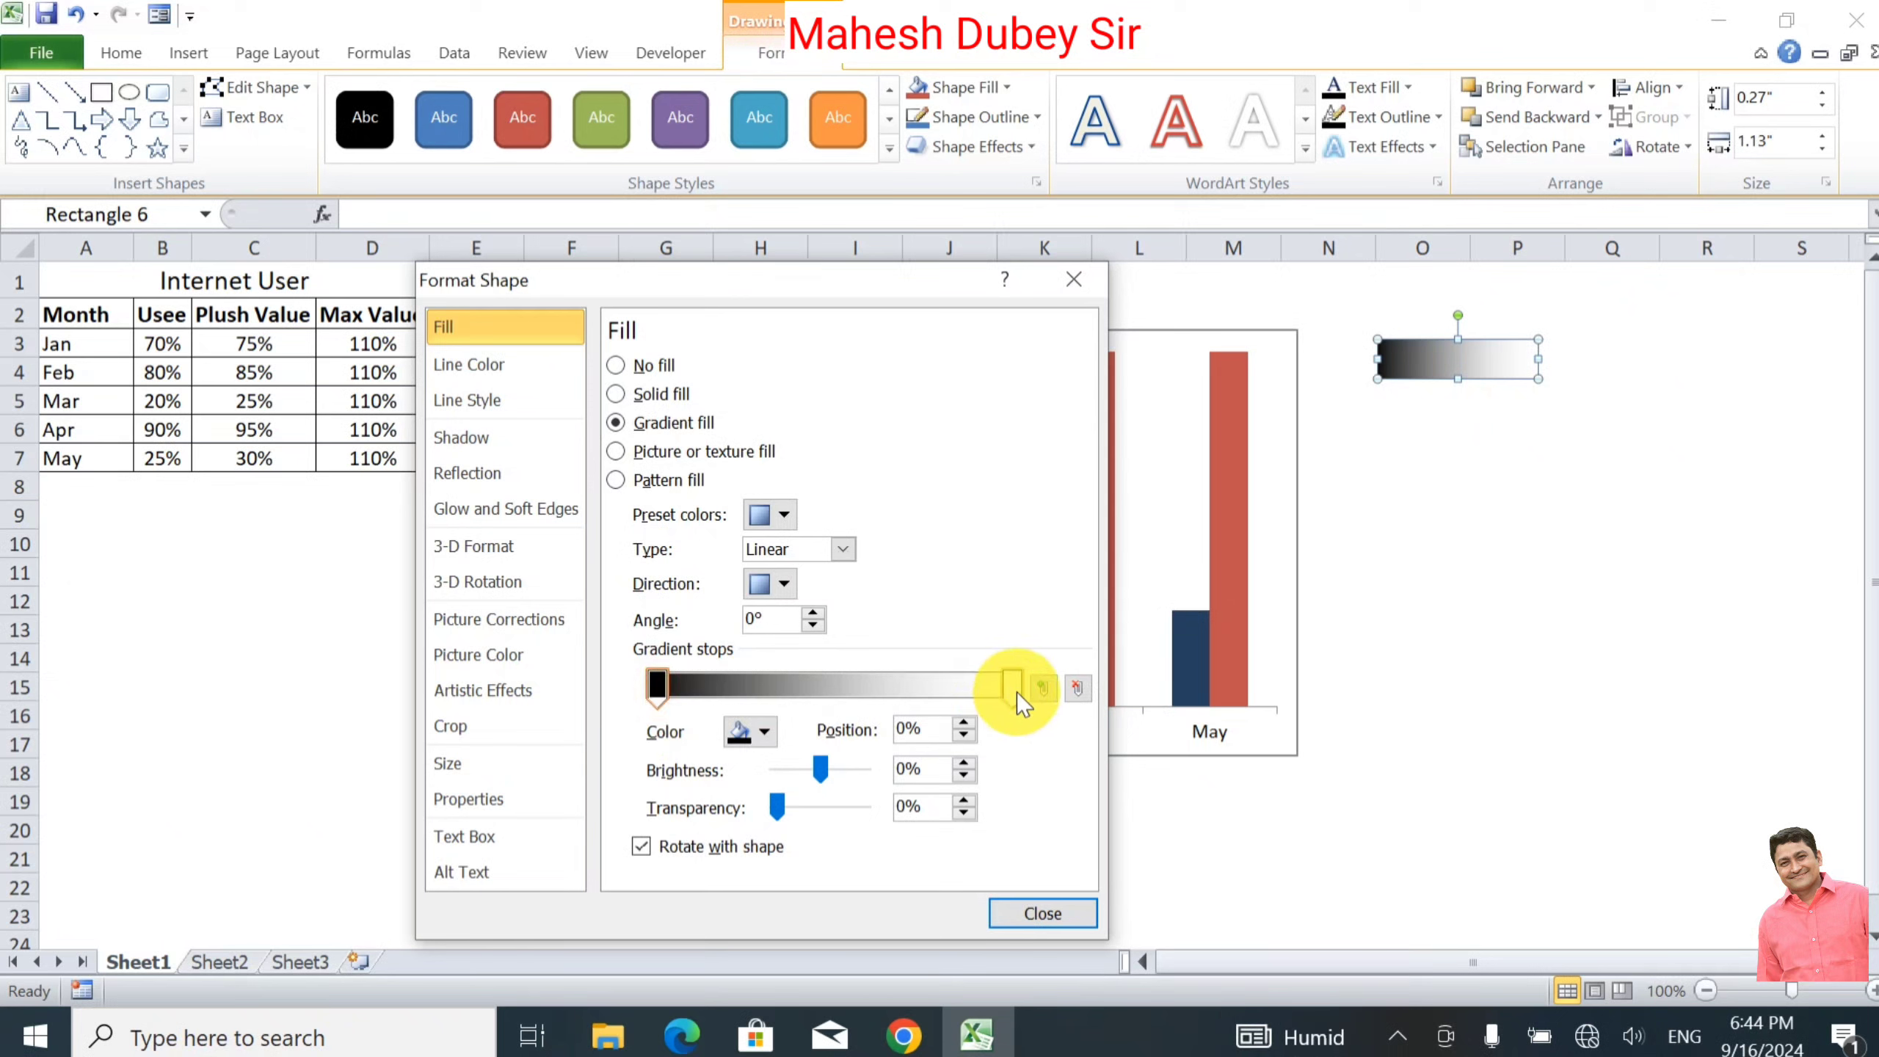
mouse_move(1015, 692)
left_mouse_down()
mouse_move(737, 701)
mouse_move(756, 705)
left_mouse_up()
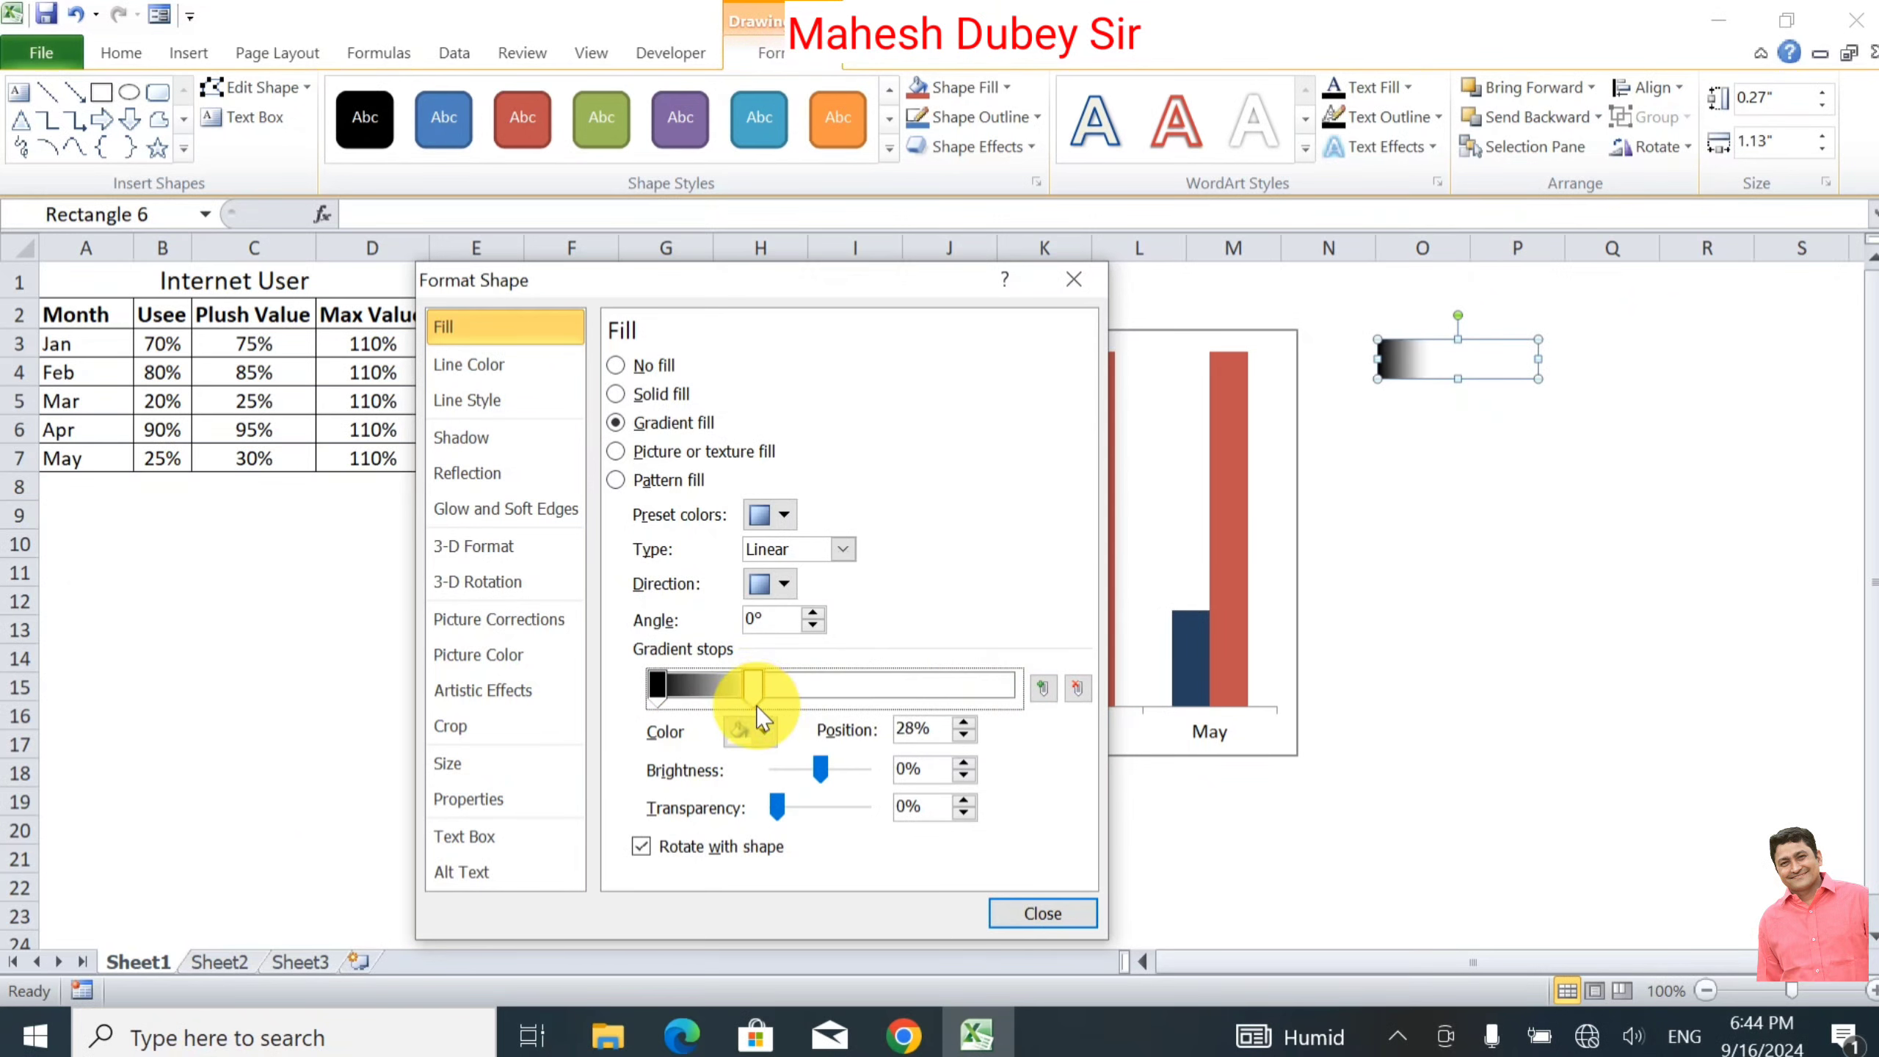
left_click(963, 735)
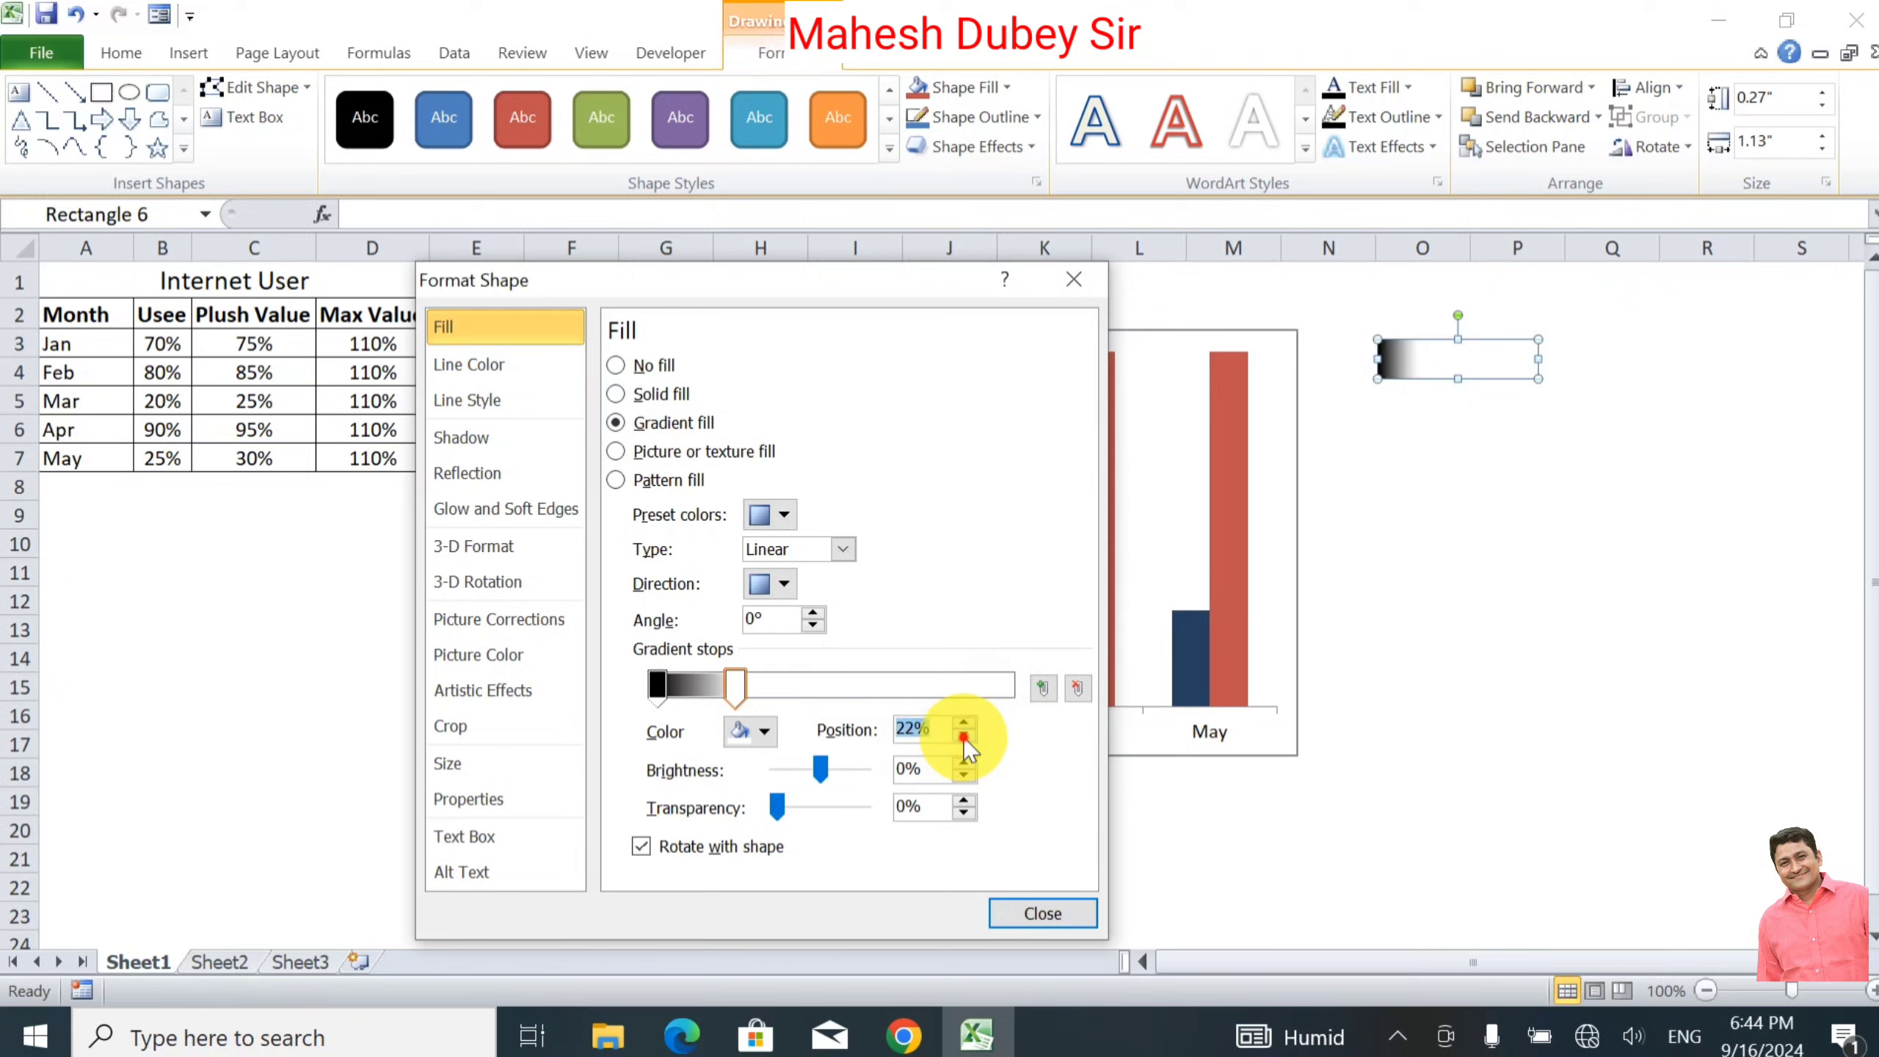
left_click(814, 688)
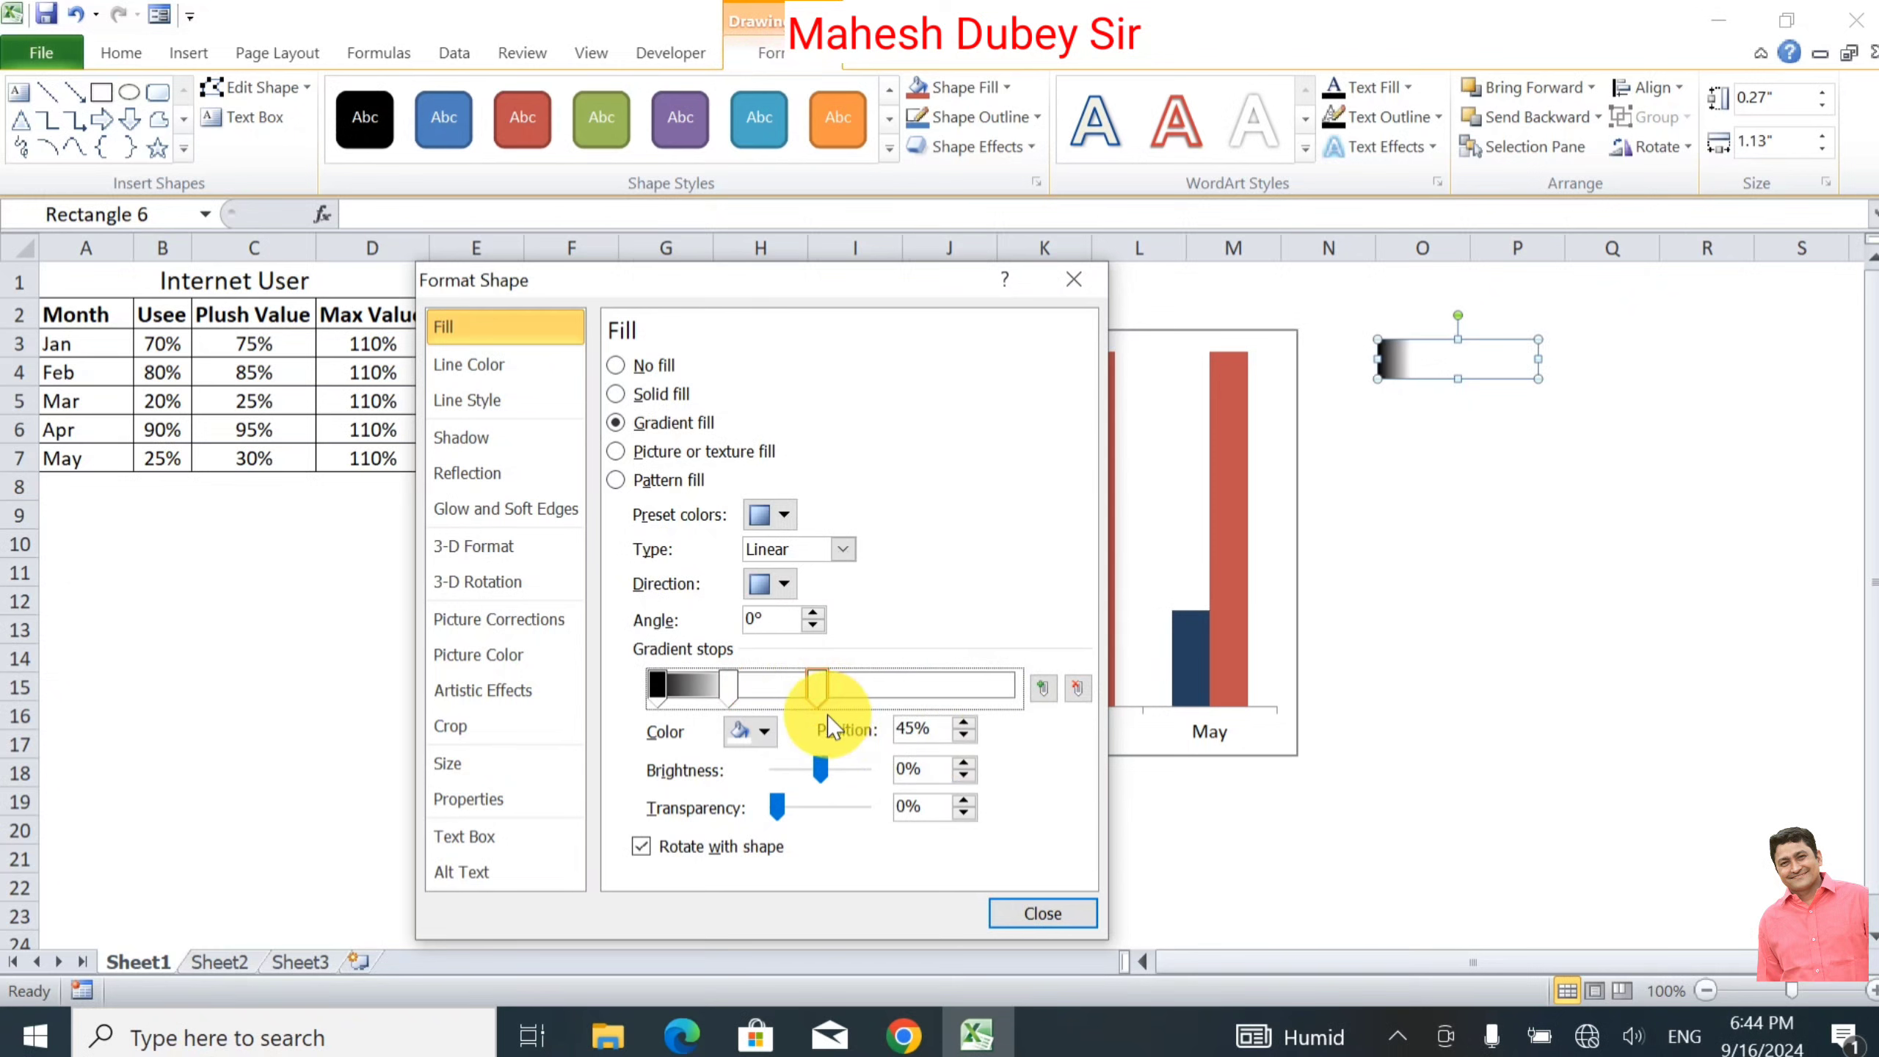
double_click(921, 729)
type("6")
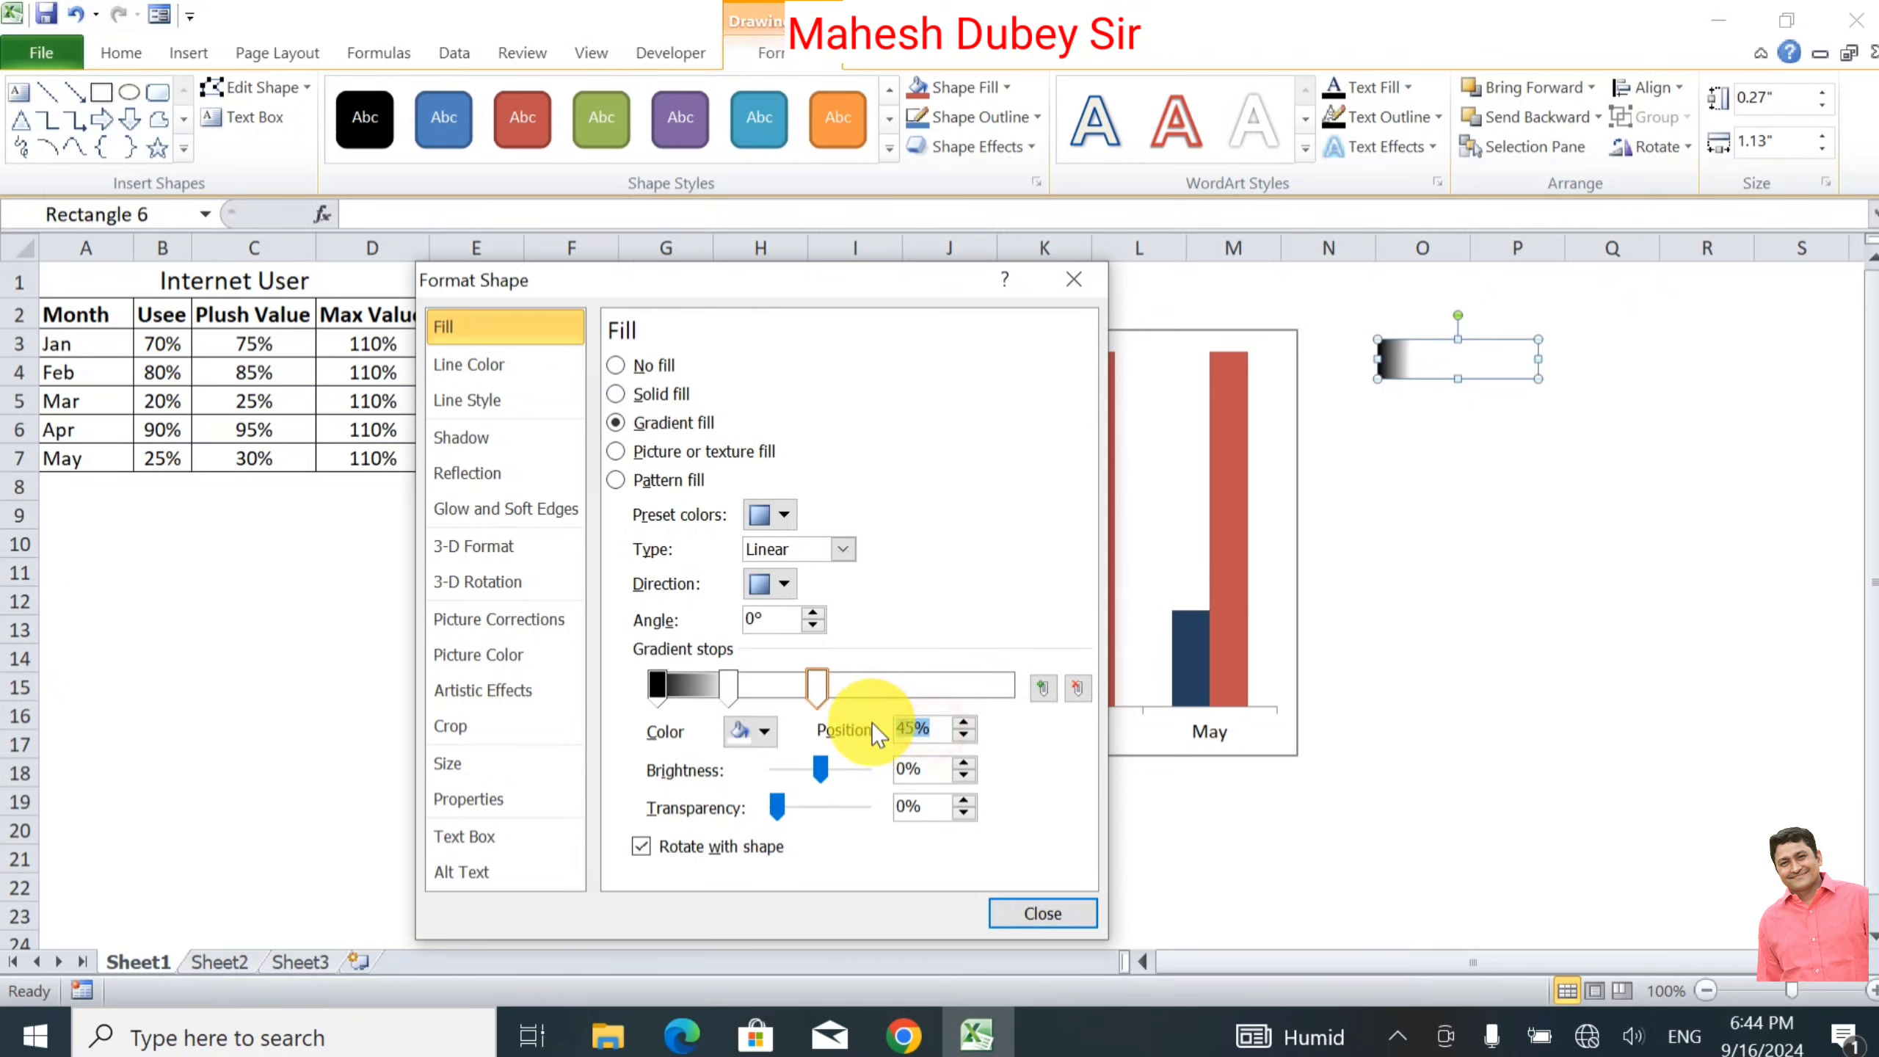
type("0")
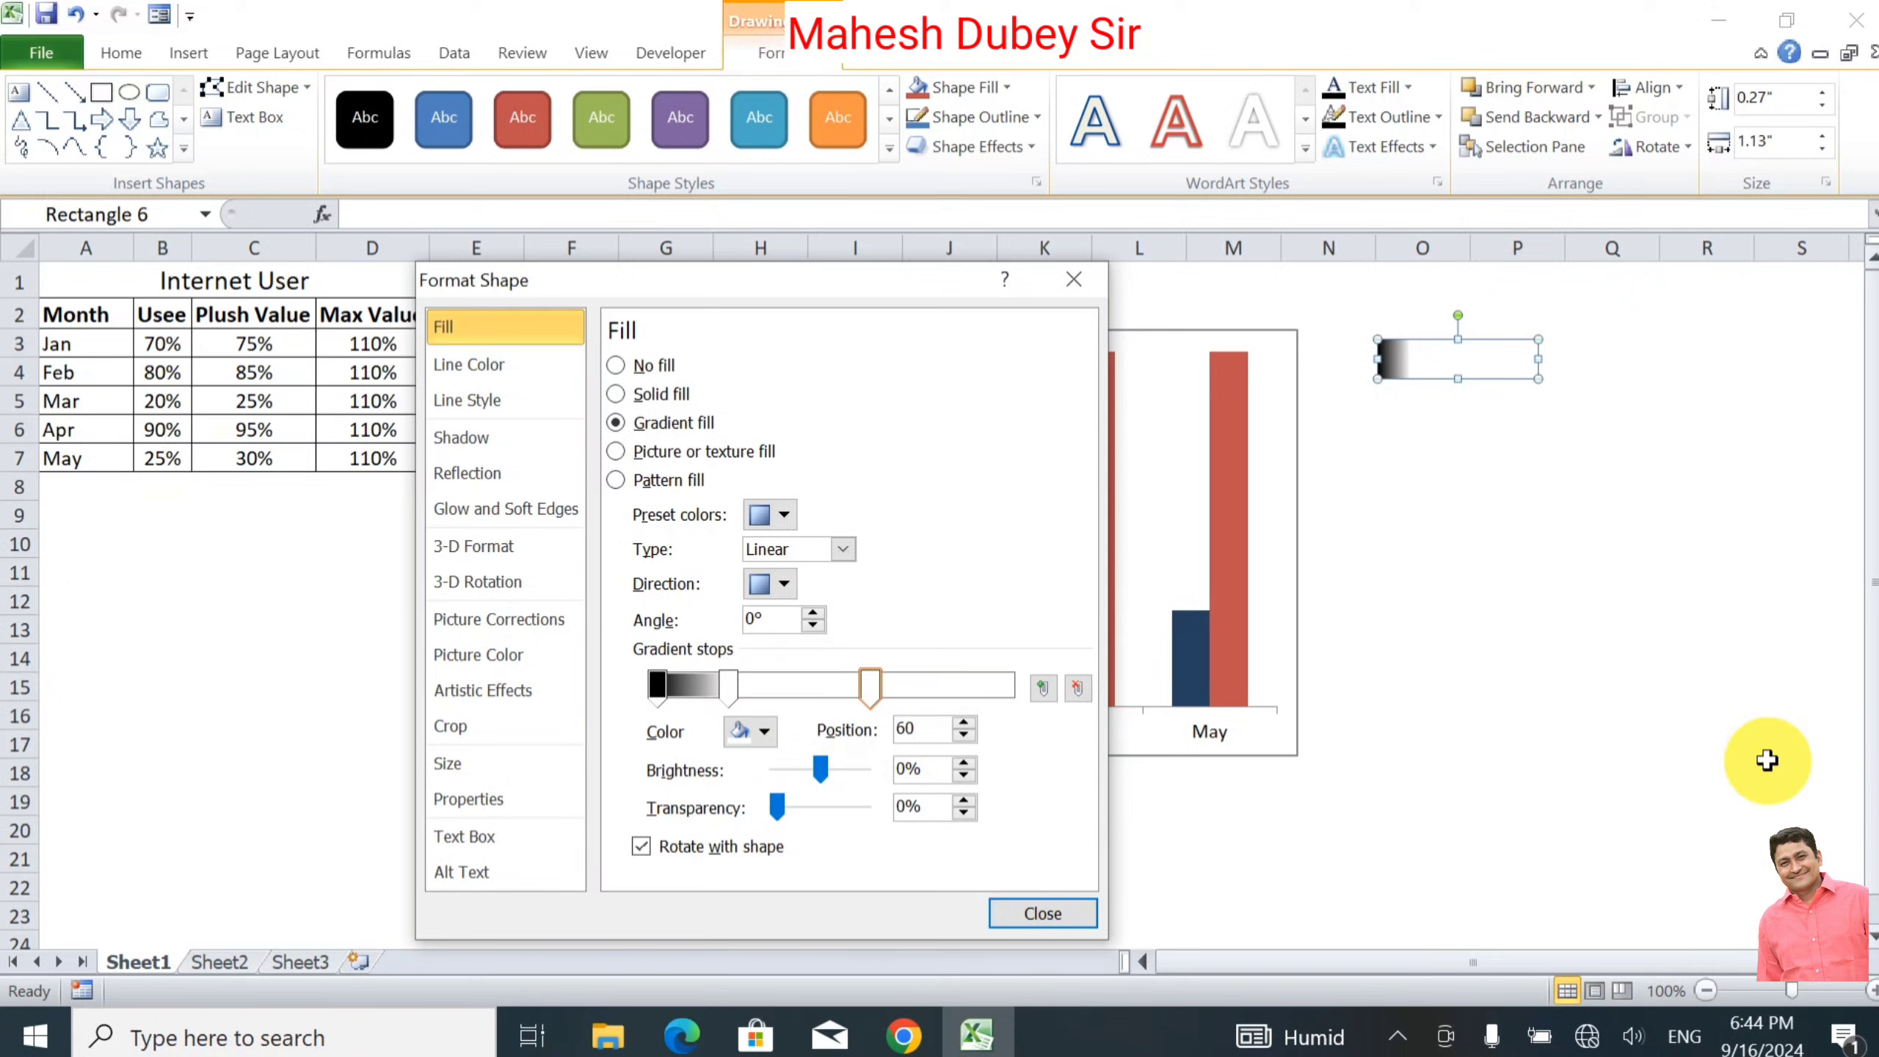
Step: Add further gradient stops at 75%, 90% and 100%
left_click(926, 680)
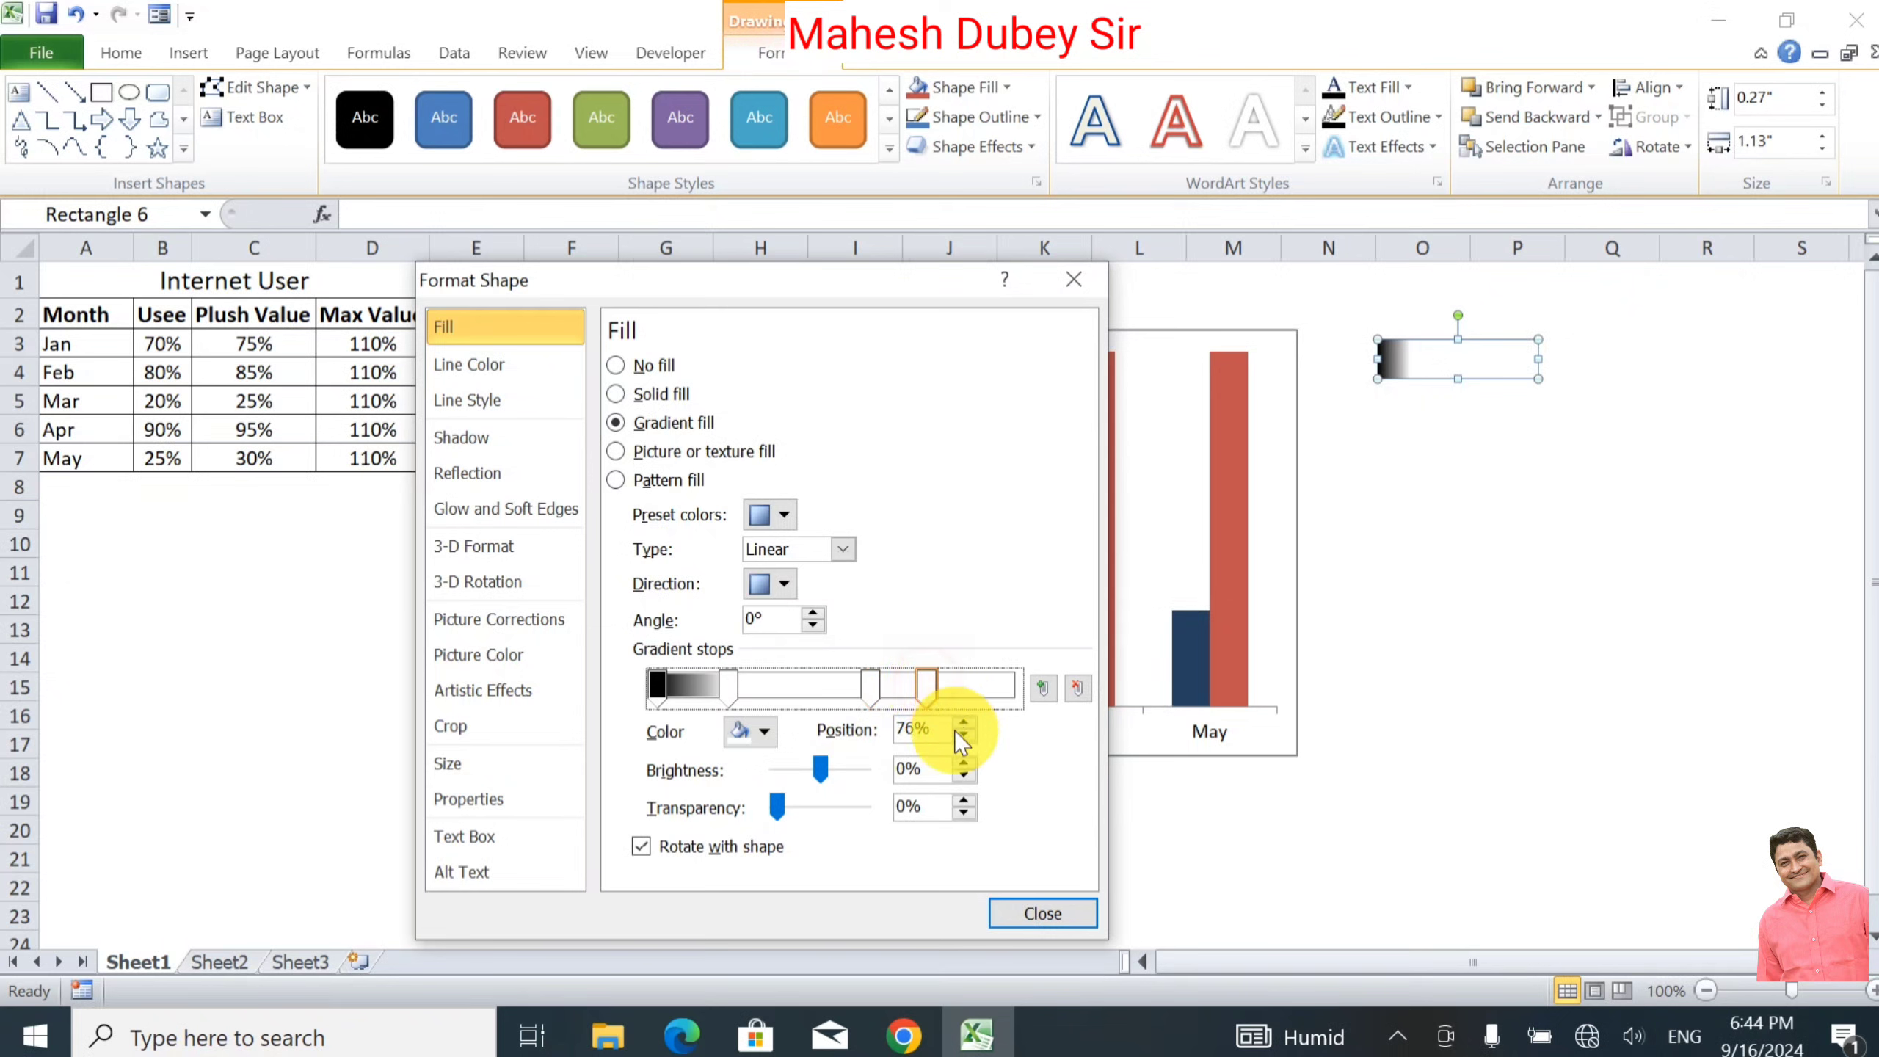
left_click(971, 737)
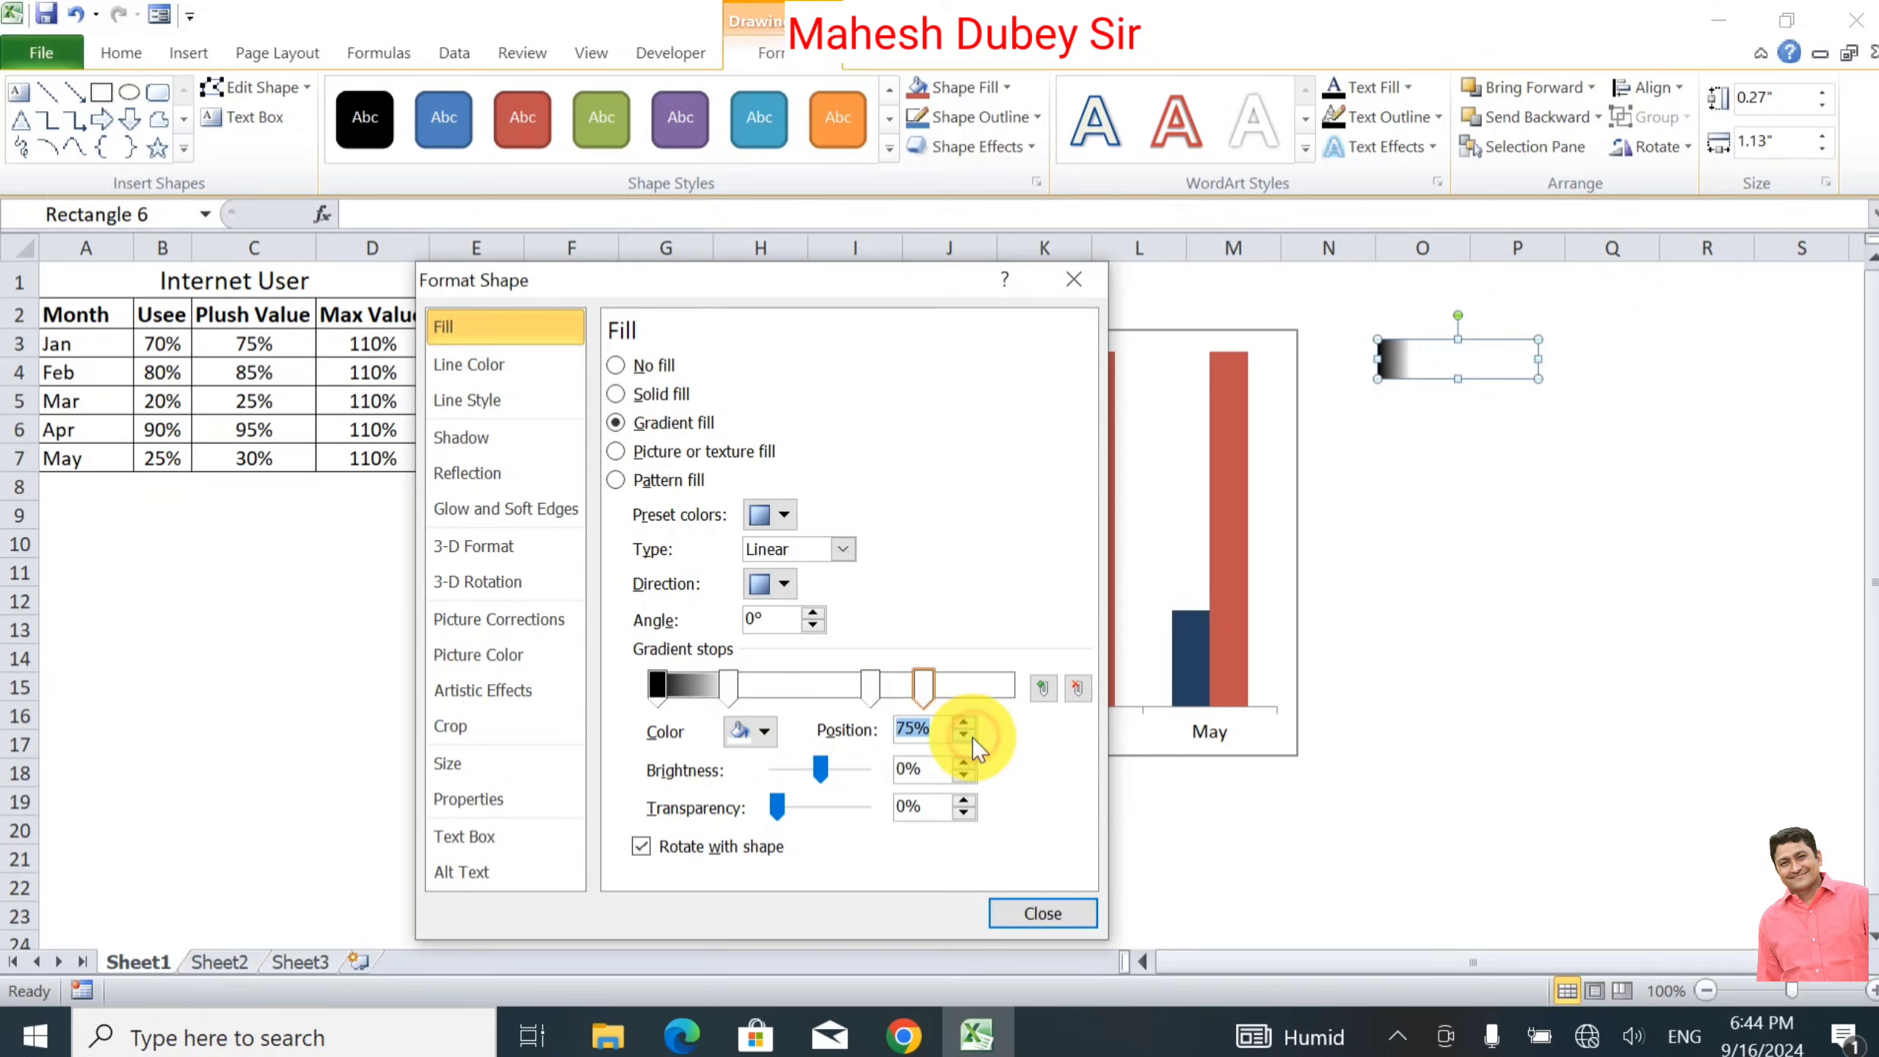
left_click(971, 686)
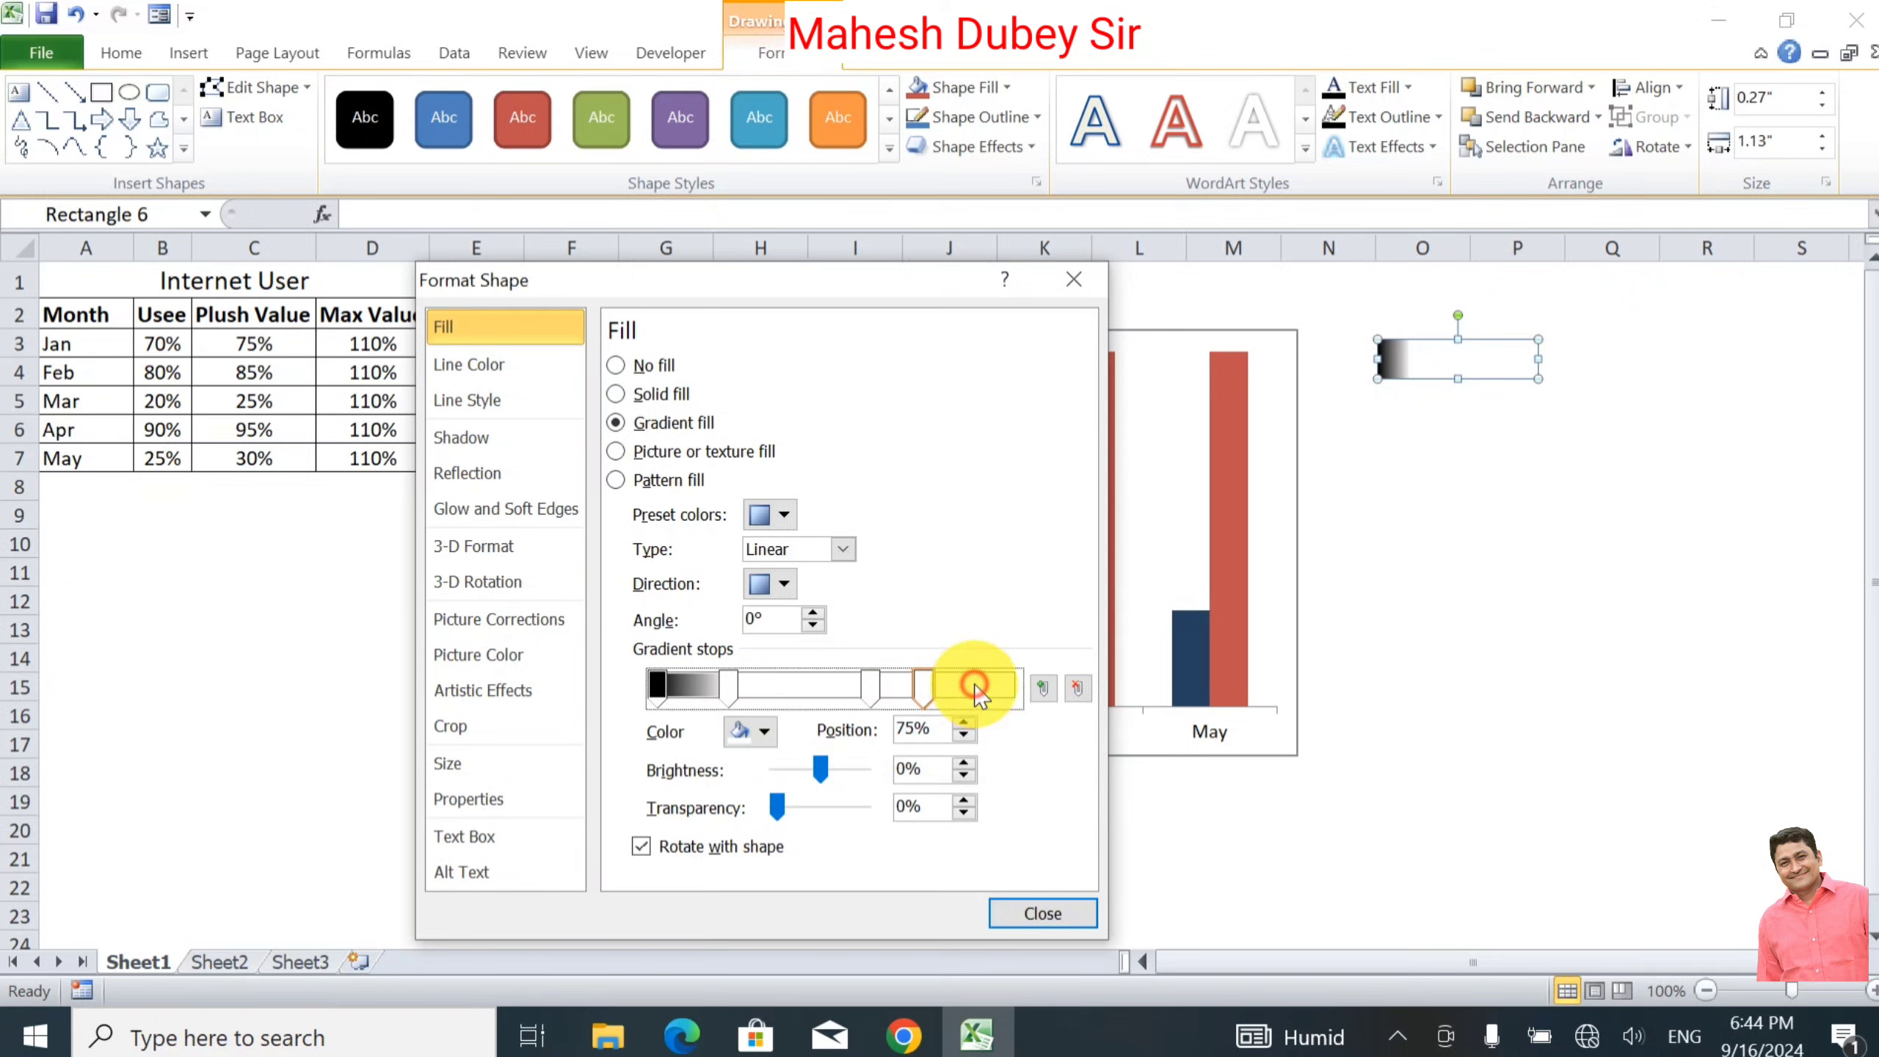
left_click(965, 737)
left_click(964, 737)
left_click(964, 737)
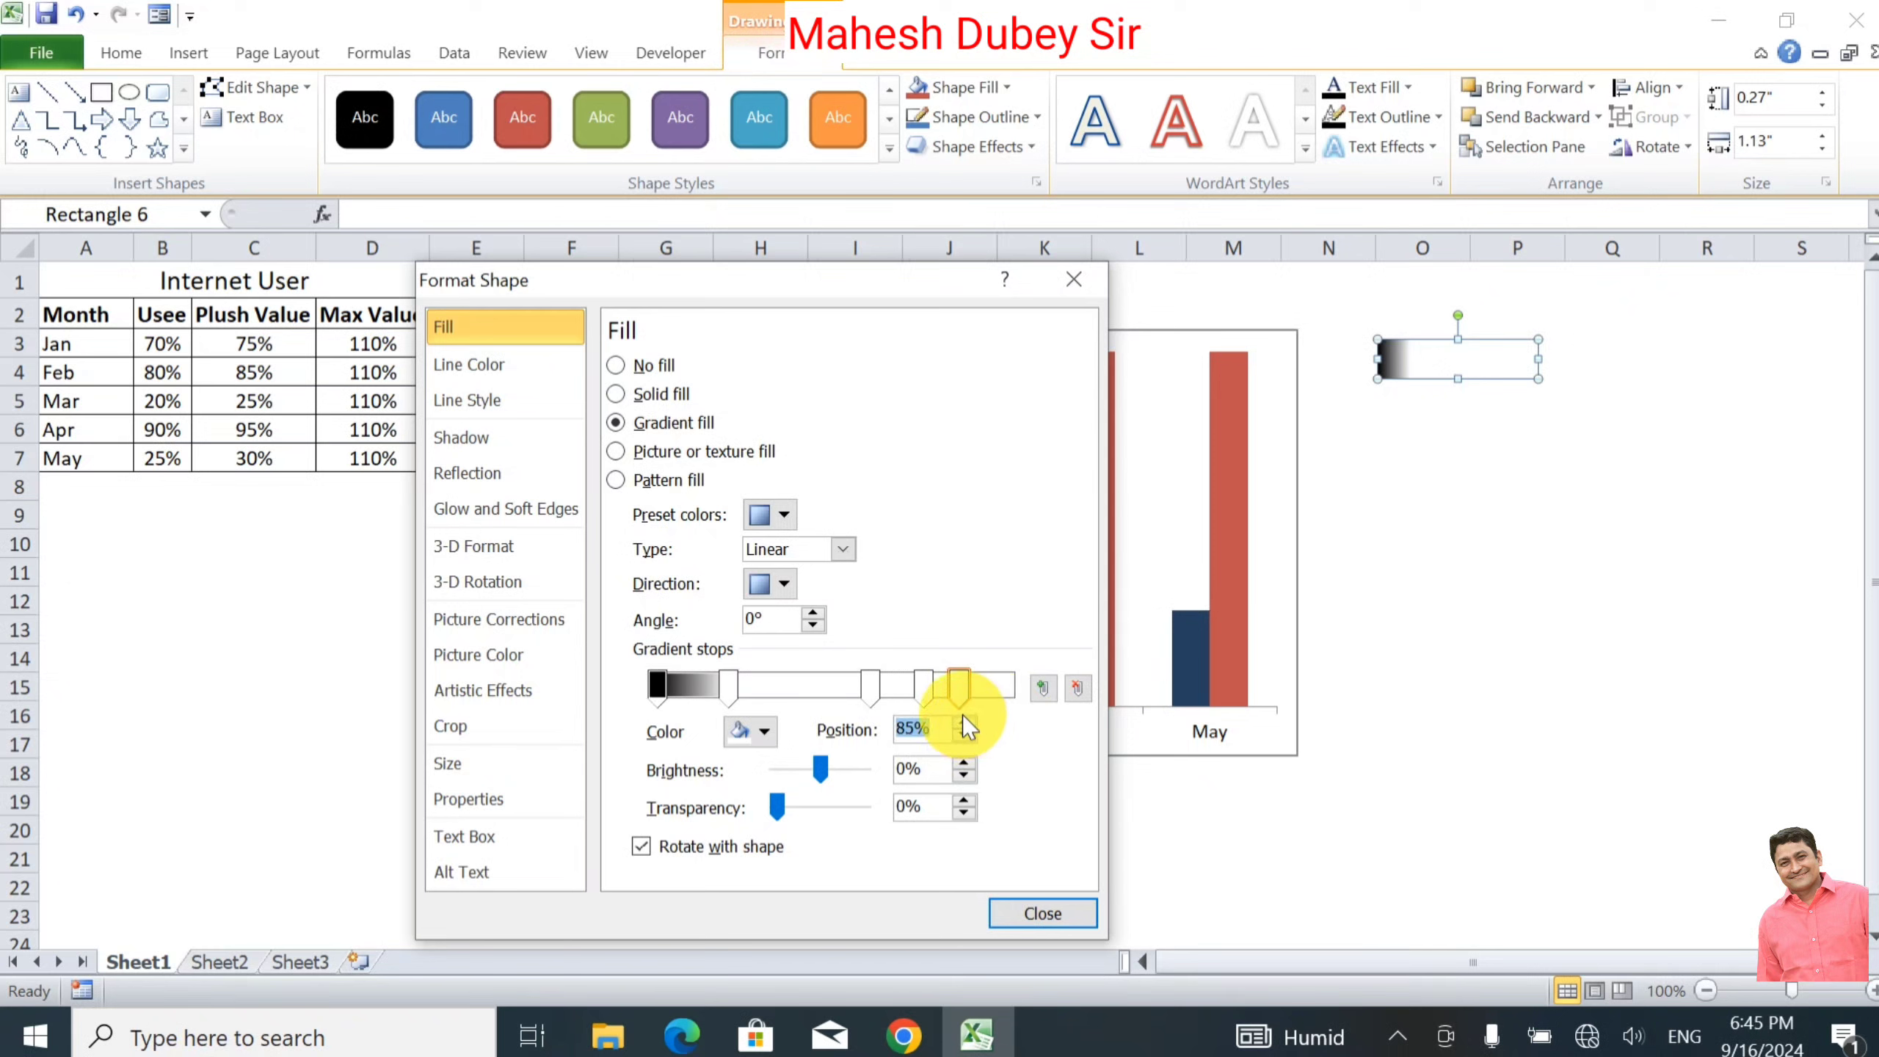
left_click(964, 721)
left_click(964, 721)
left_click(964, 722)
left_click(964, 721)
left_click(964, 721)
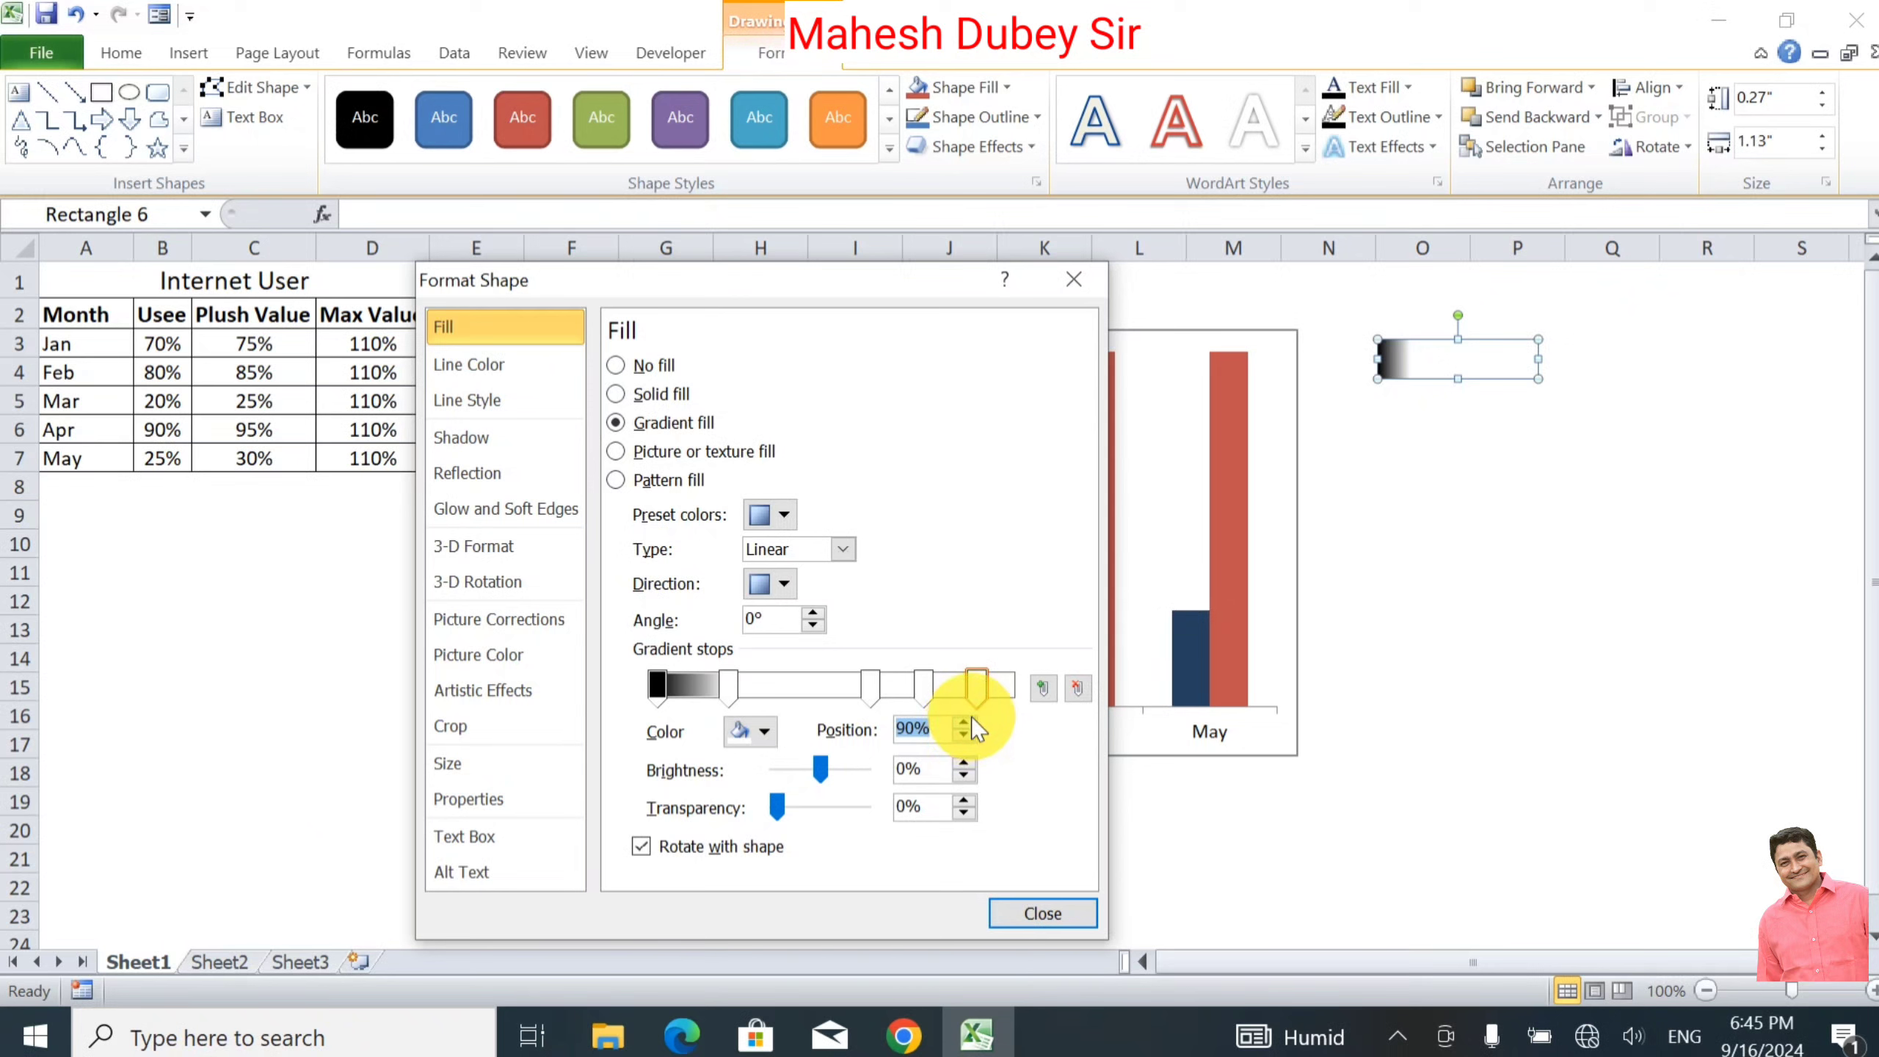
left_click(1008, 681)
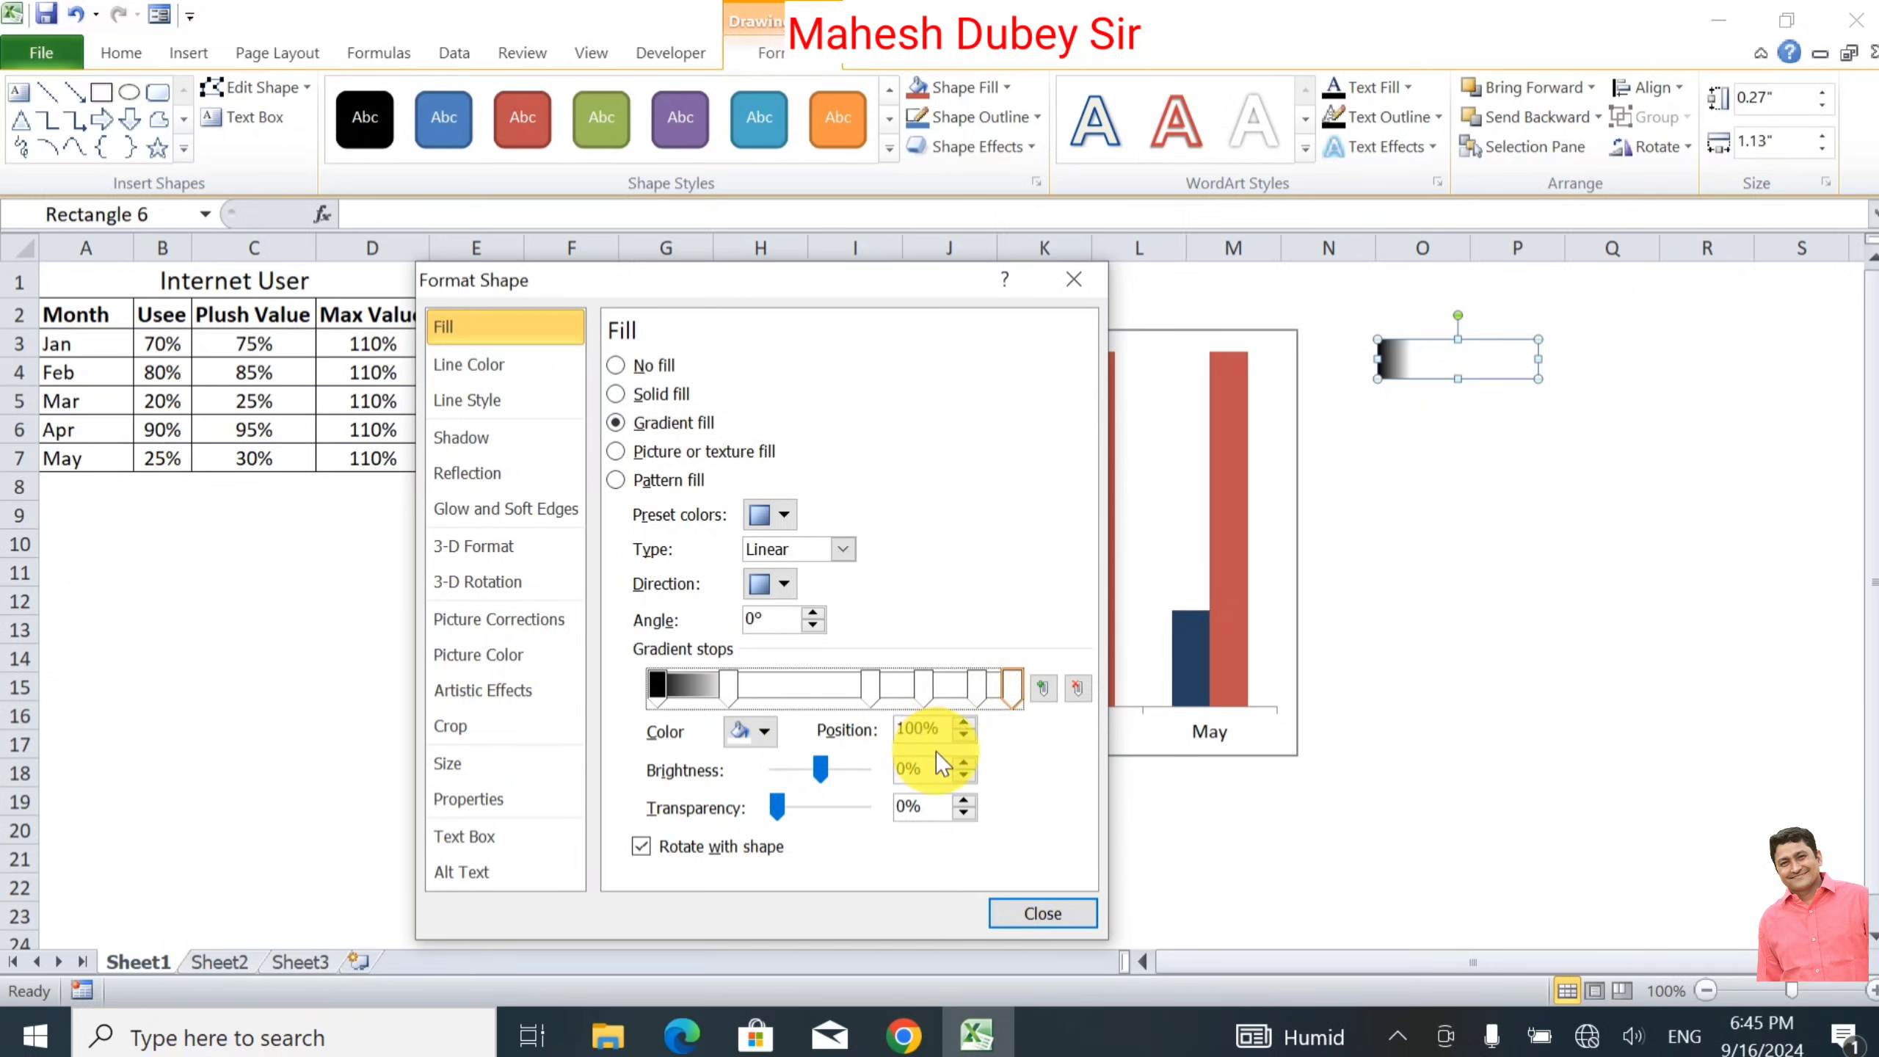
left_click(655, 683)
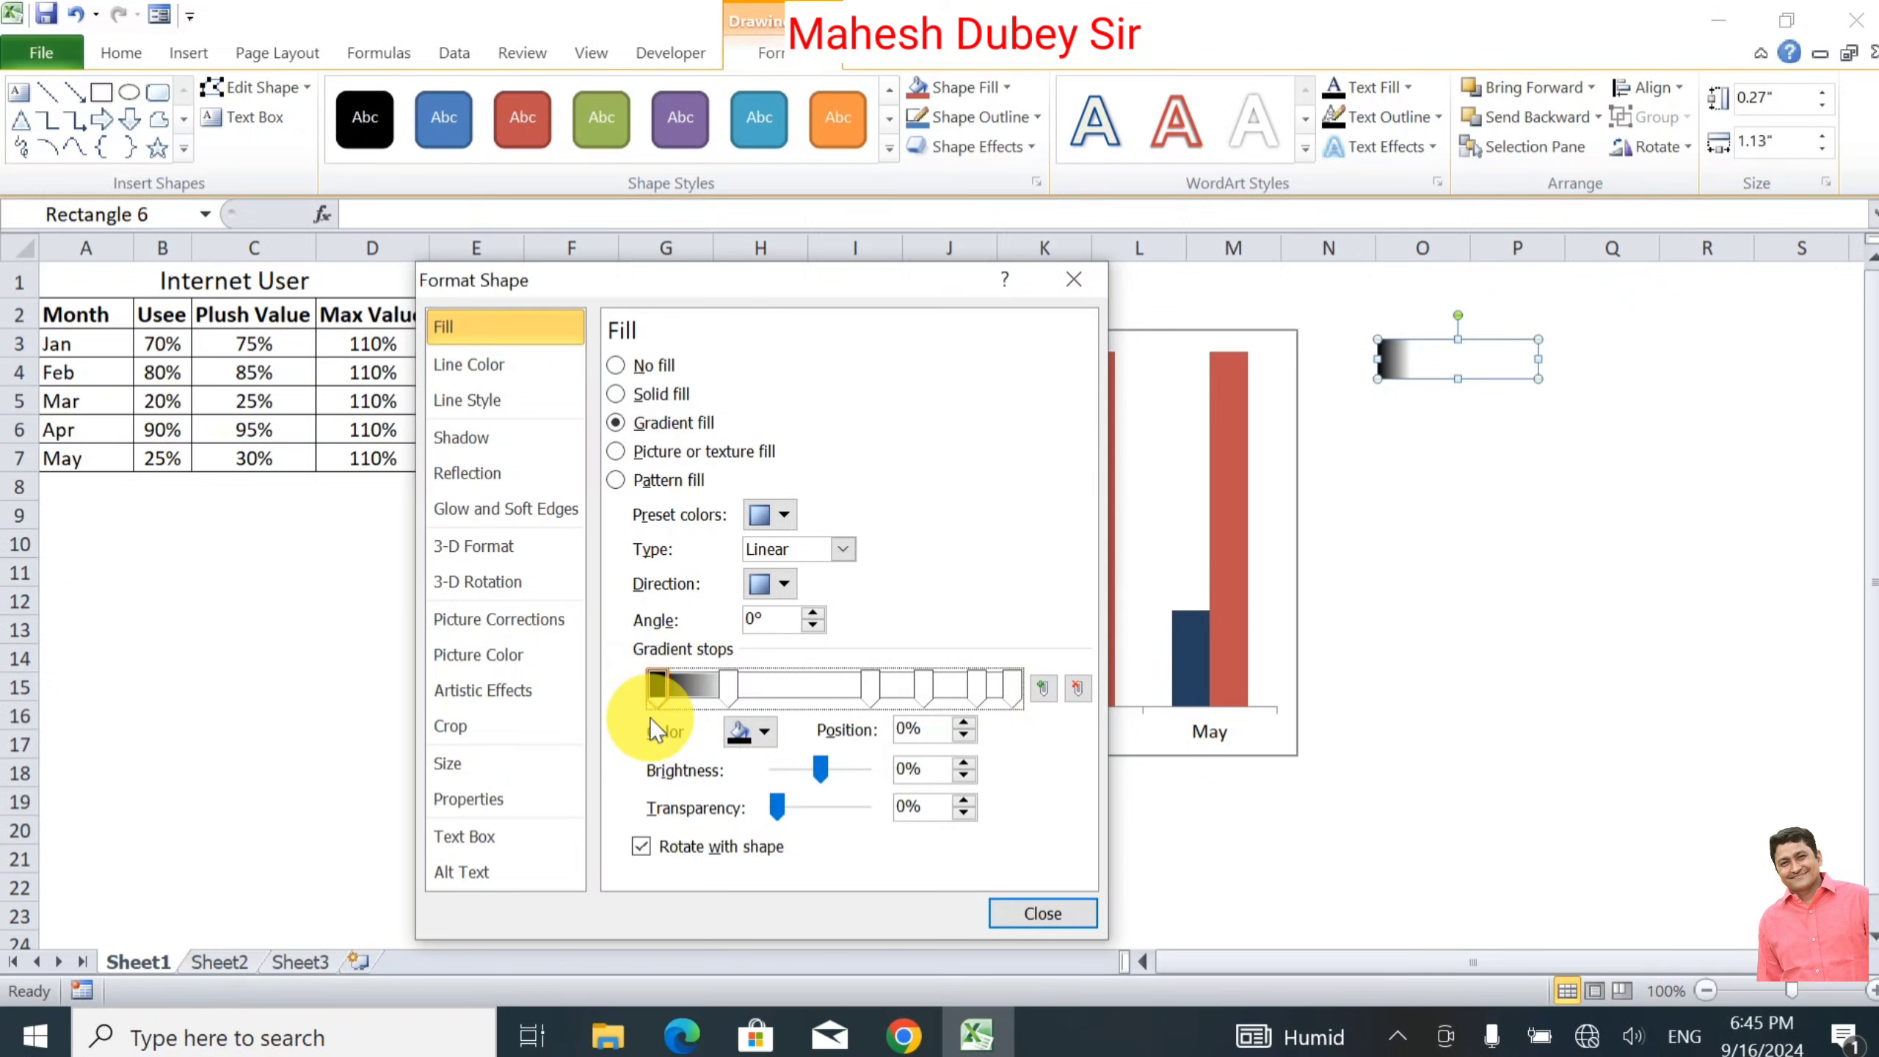
left_click(762, 736)
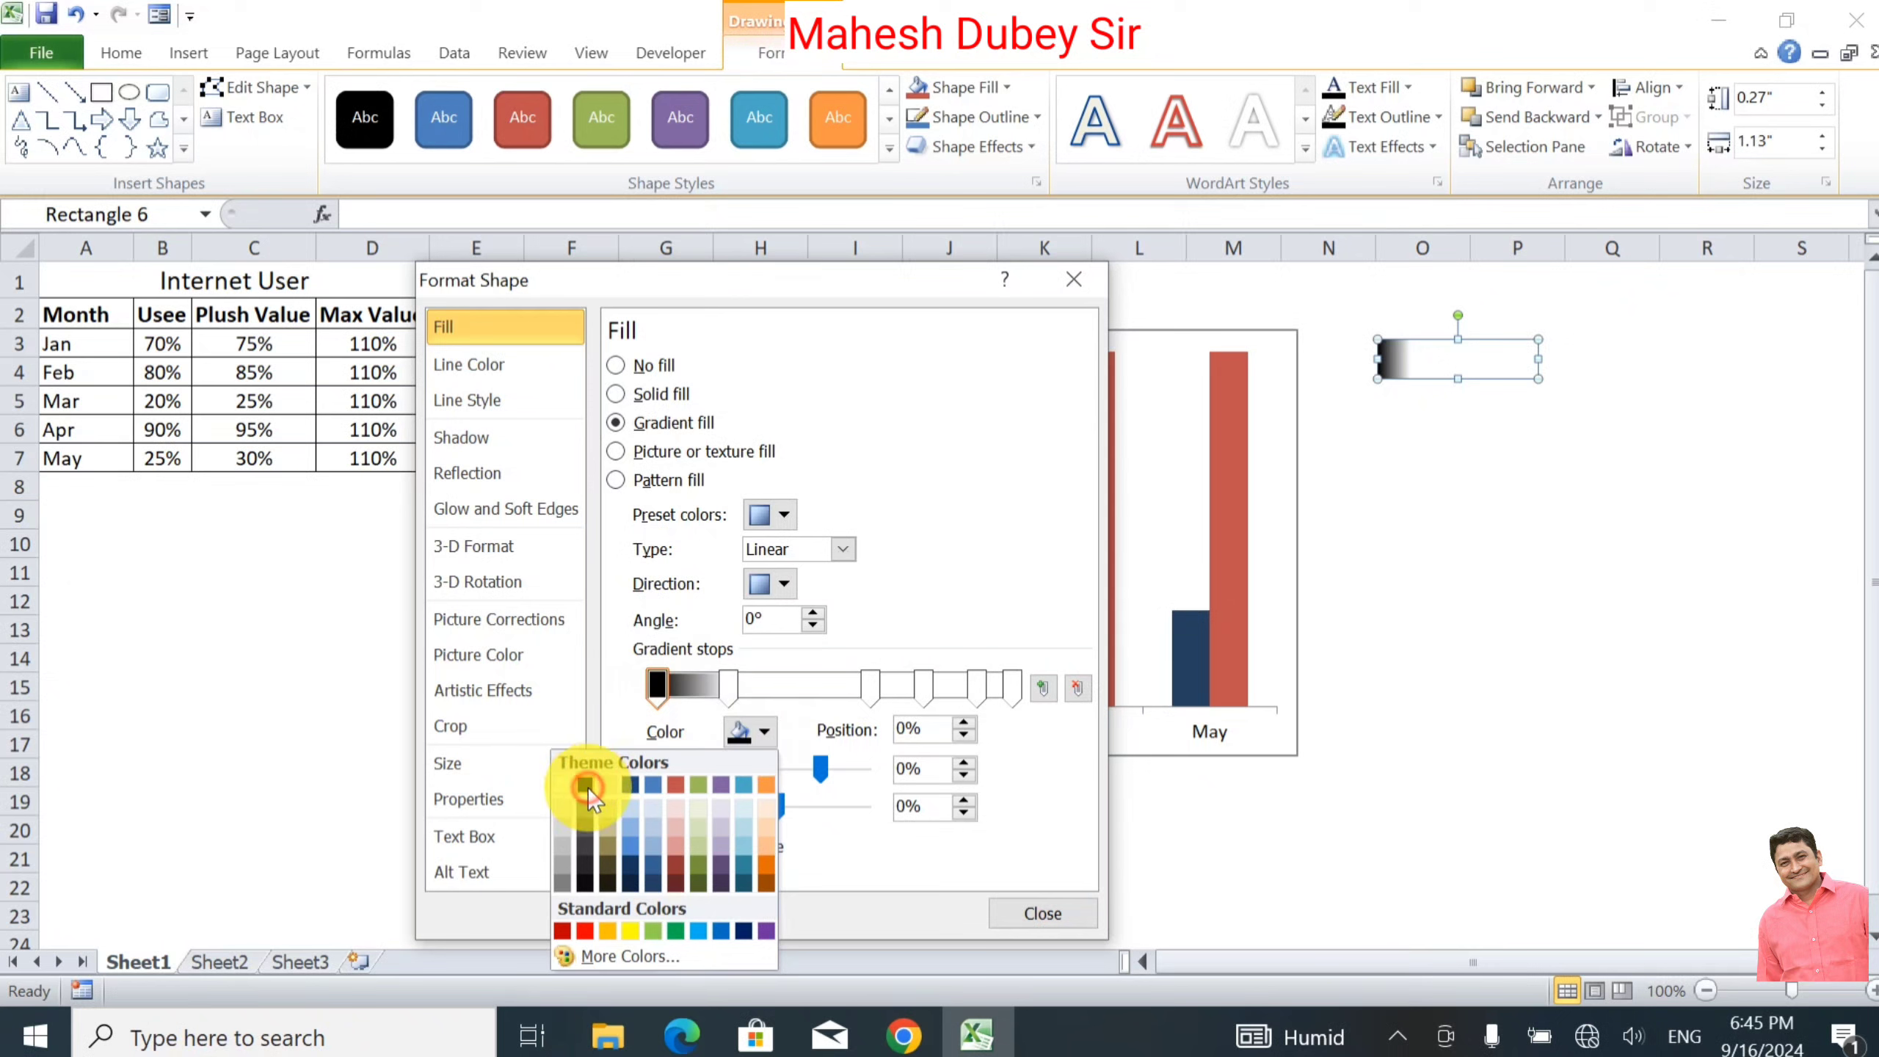
Step: Adjust the 20% stop's colour and make the 60% stop black
left_click(584, 784)
left_click(734, 682)
left_click(762, 736)
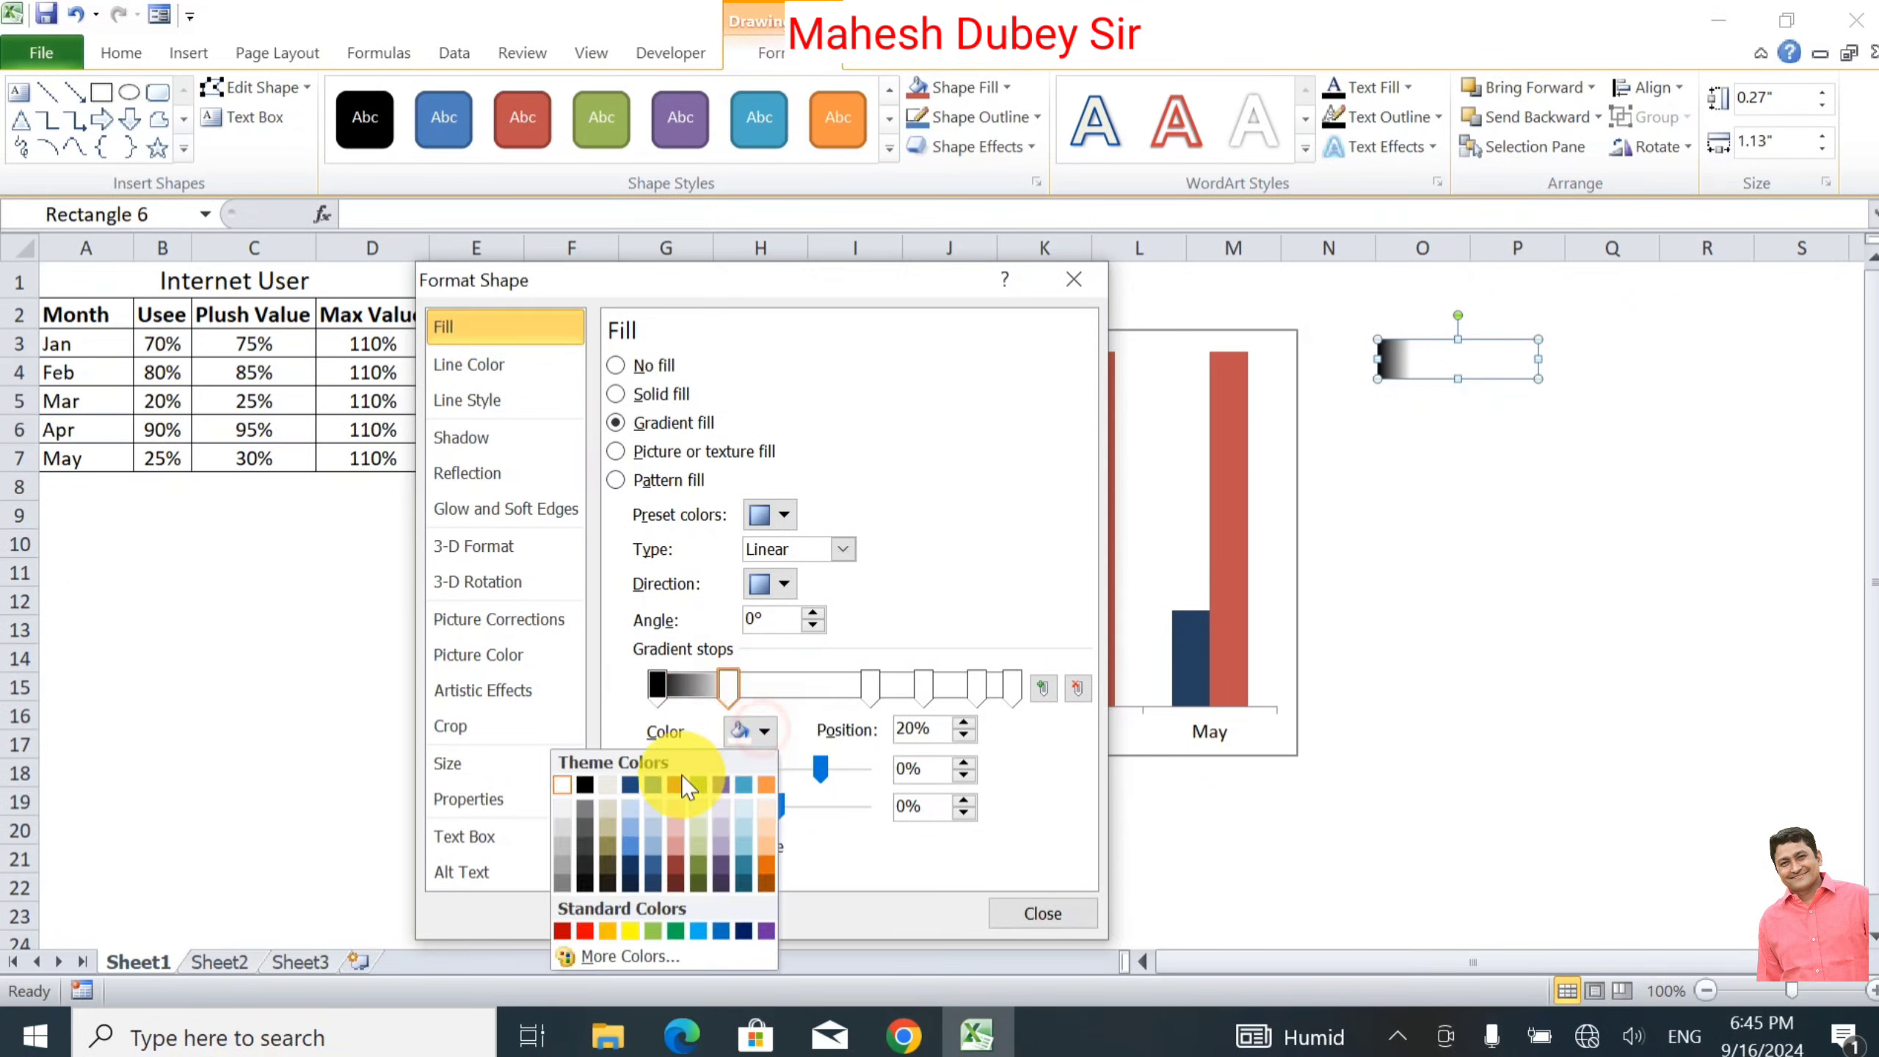
left_click(565, 771)
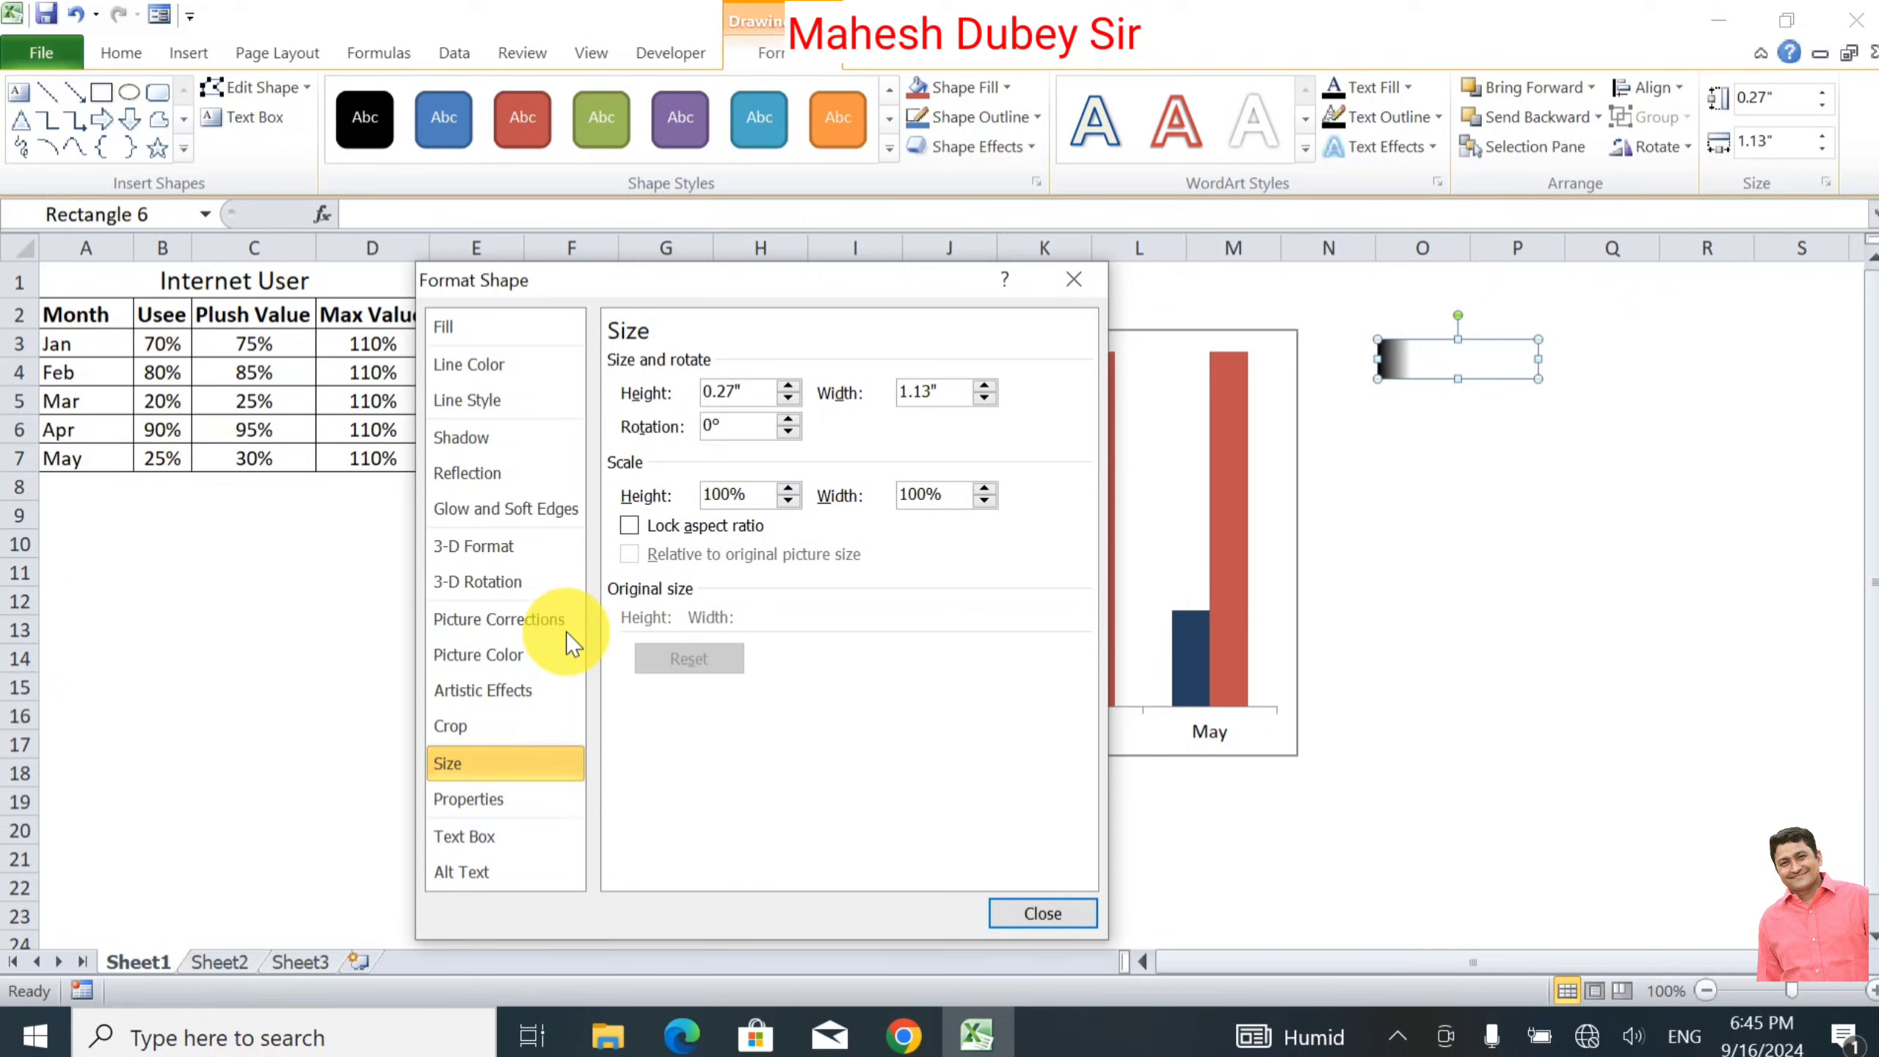
left_click(477, 331)
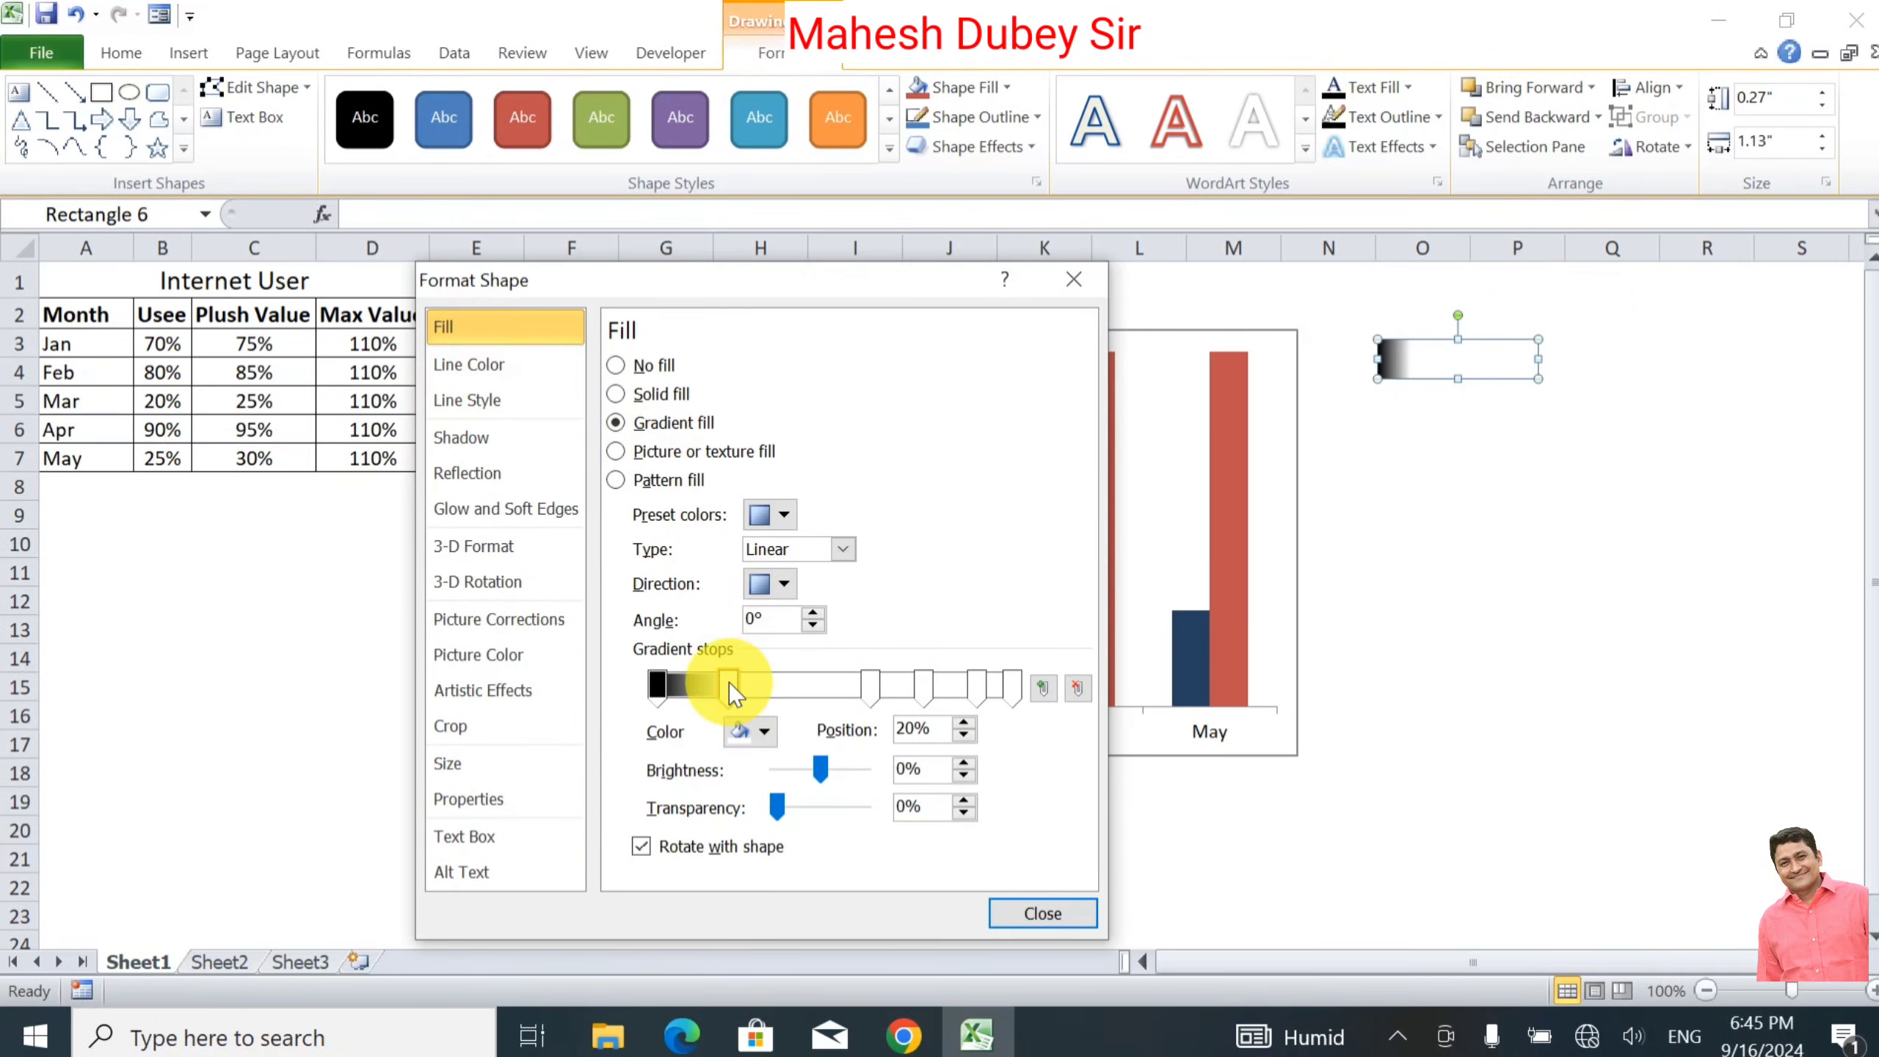
left_click_drag(728, 682, 867, 688)
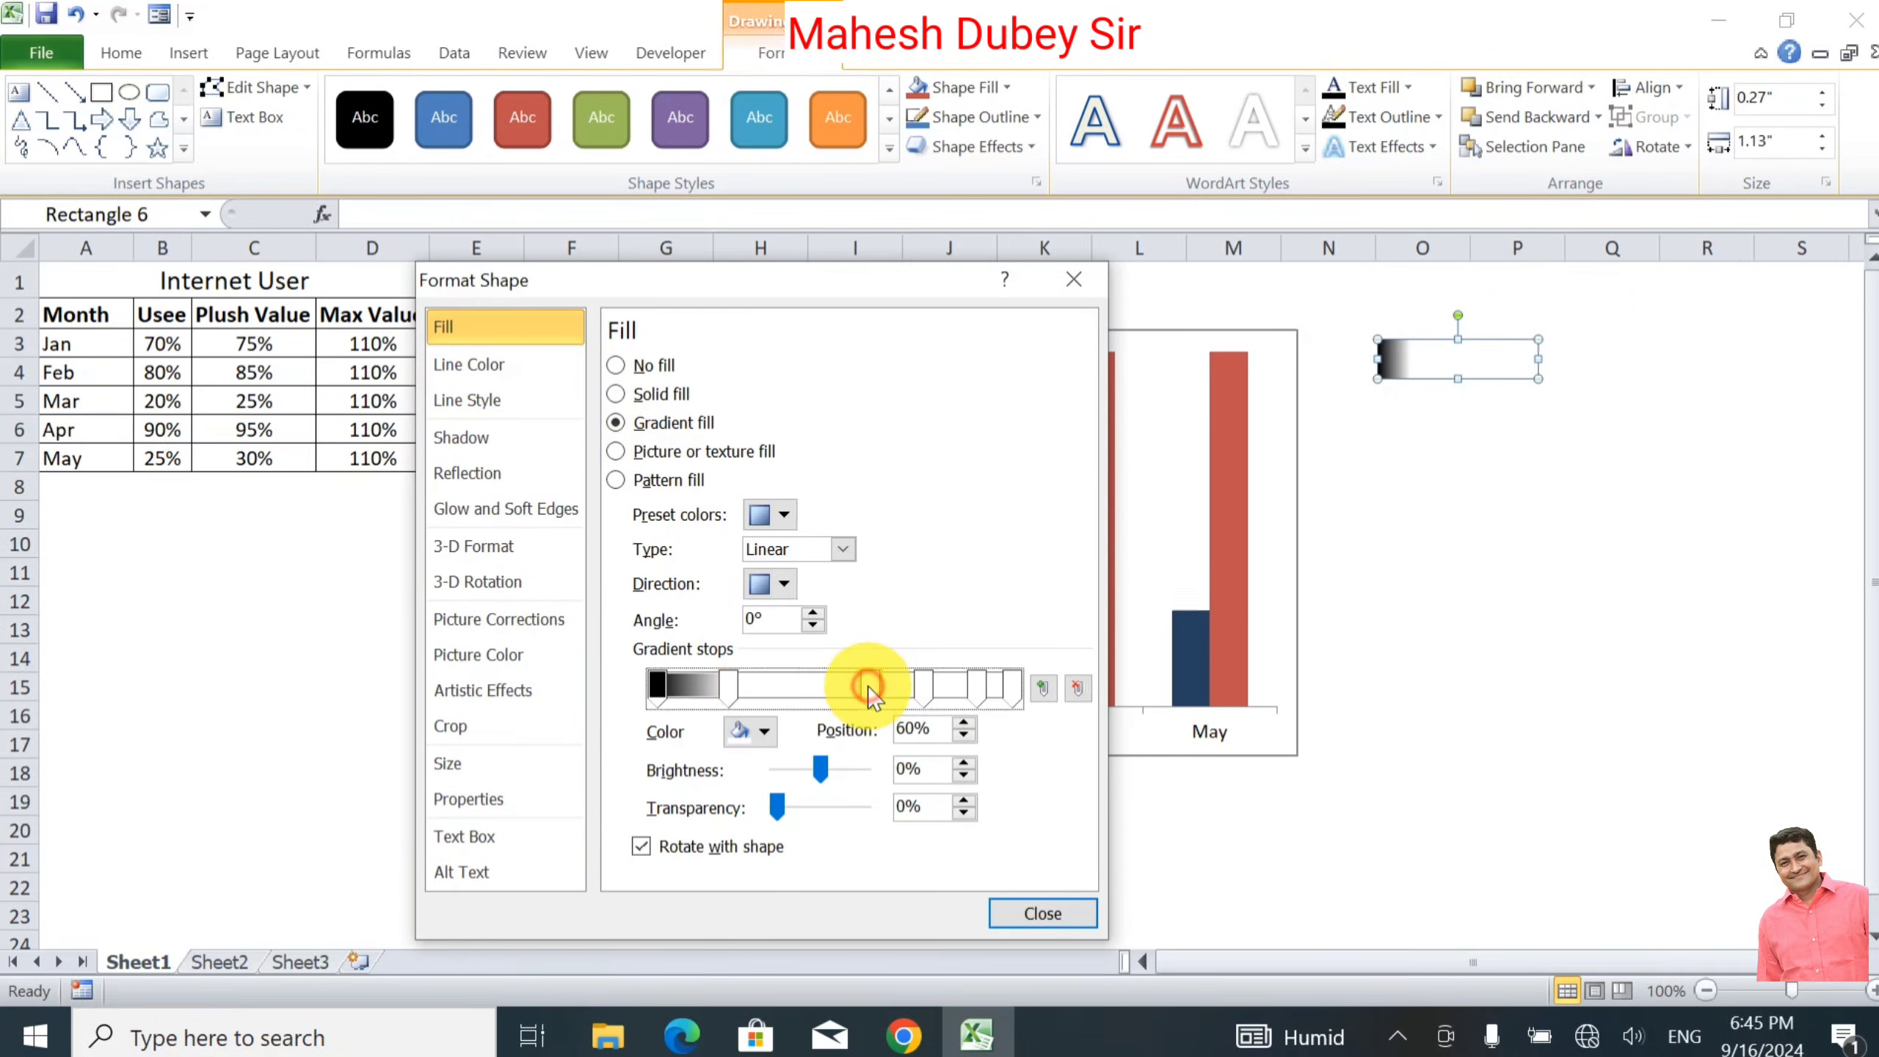
left_click(750, 733)
Step: Make the 75% and 100% stops black, keeping the 90% stop white
left_click(926, 687)
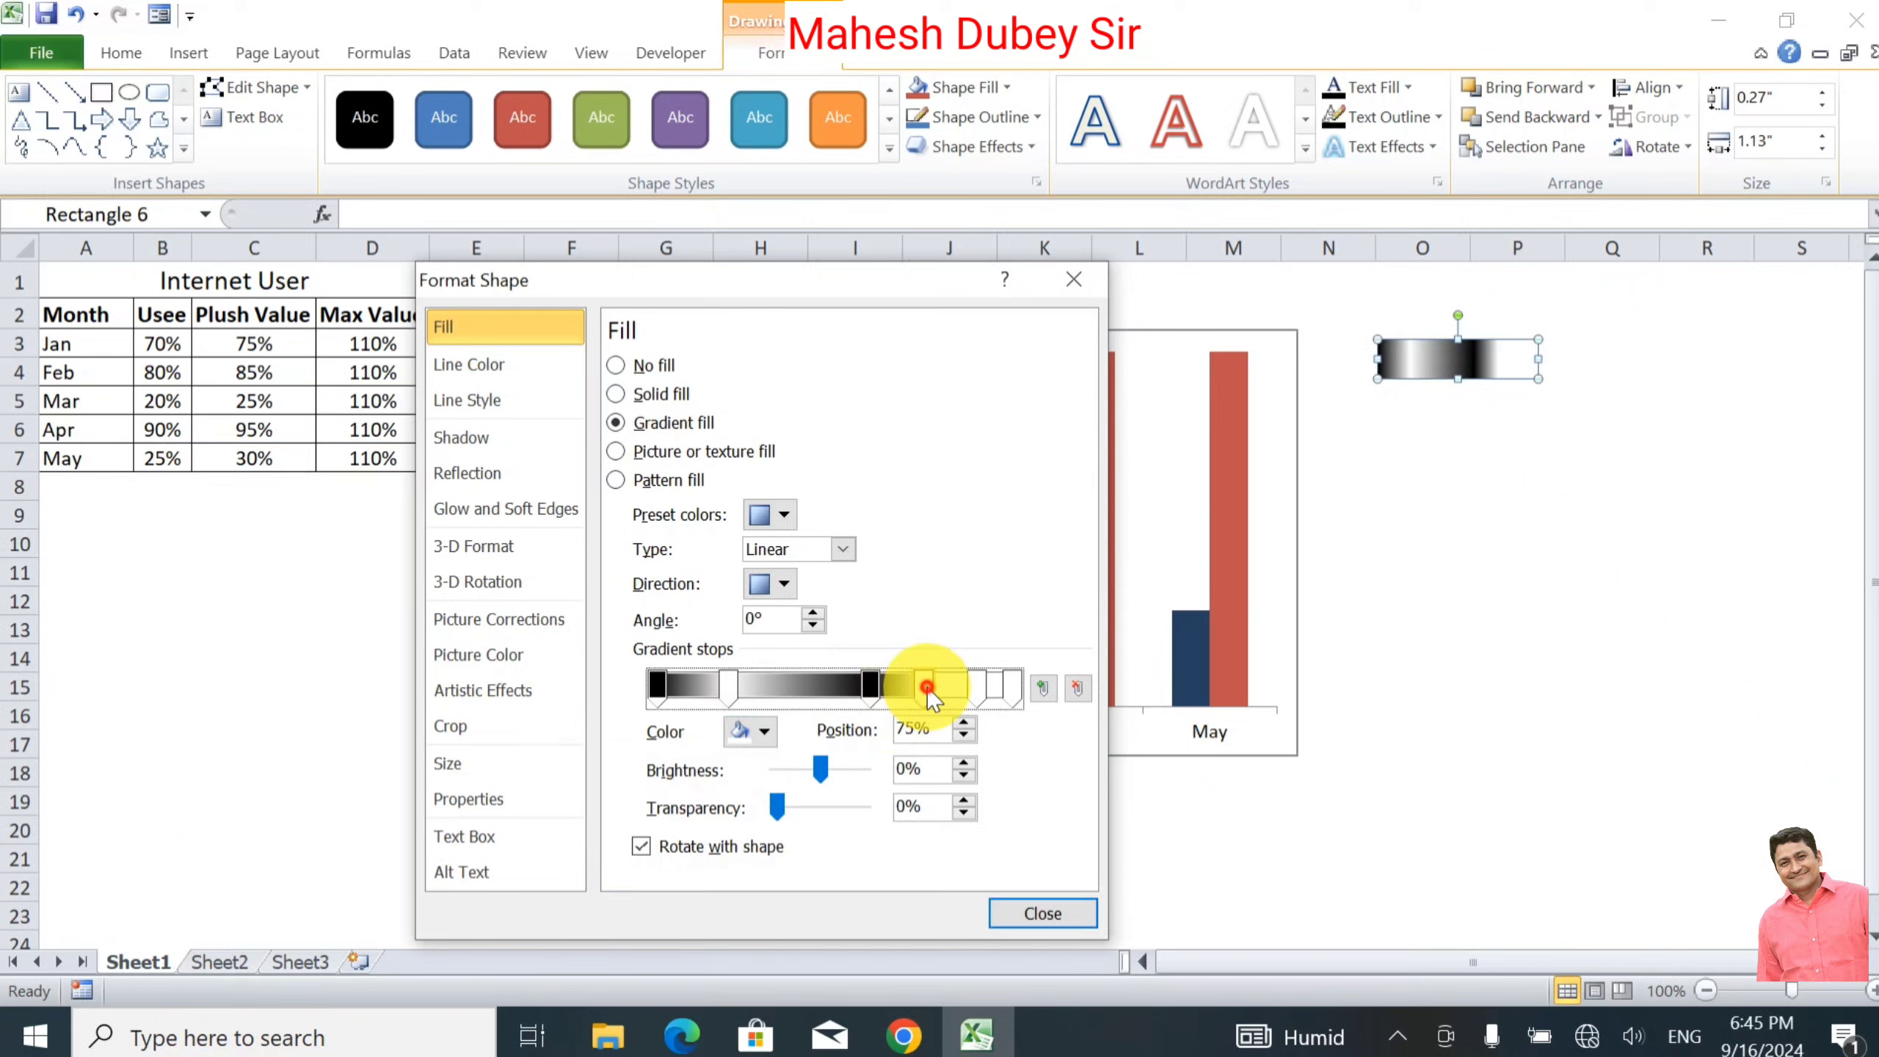
left_click(740, 742)
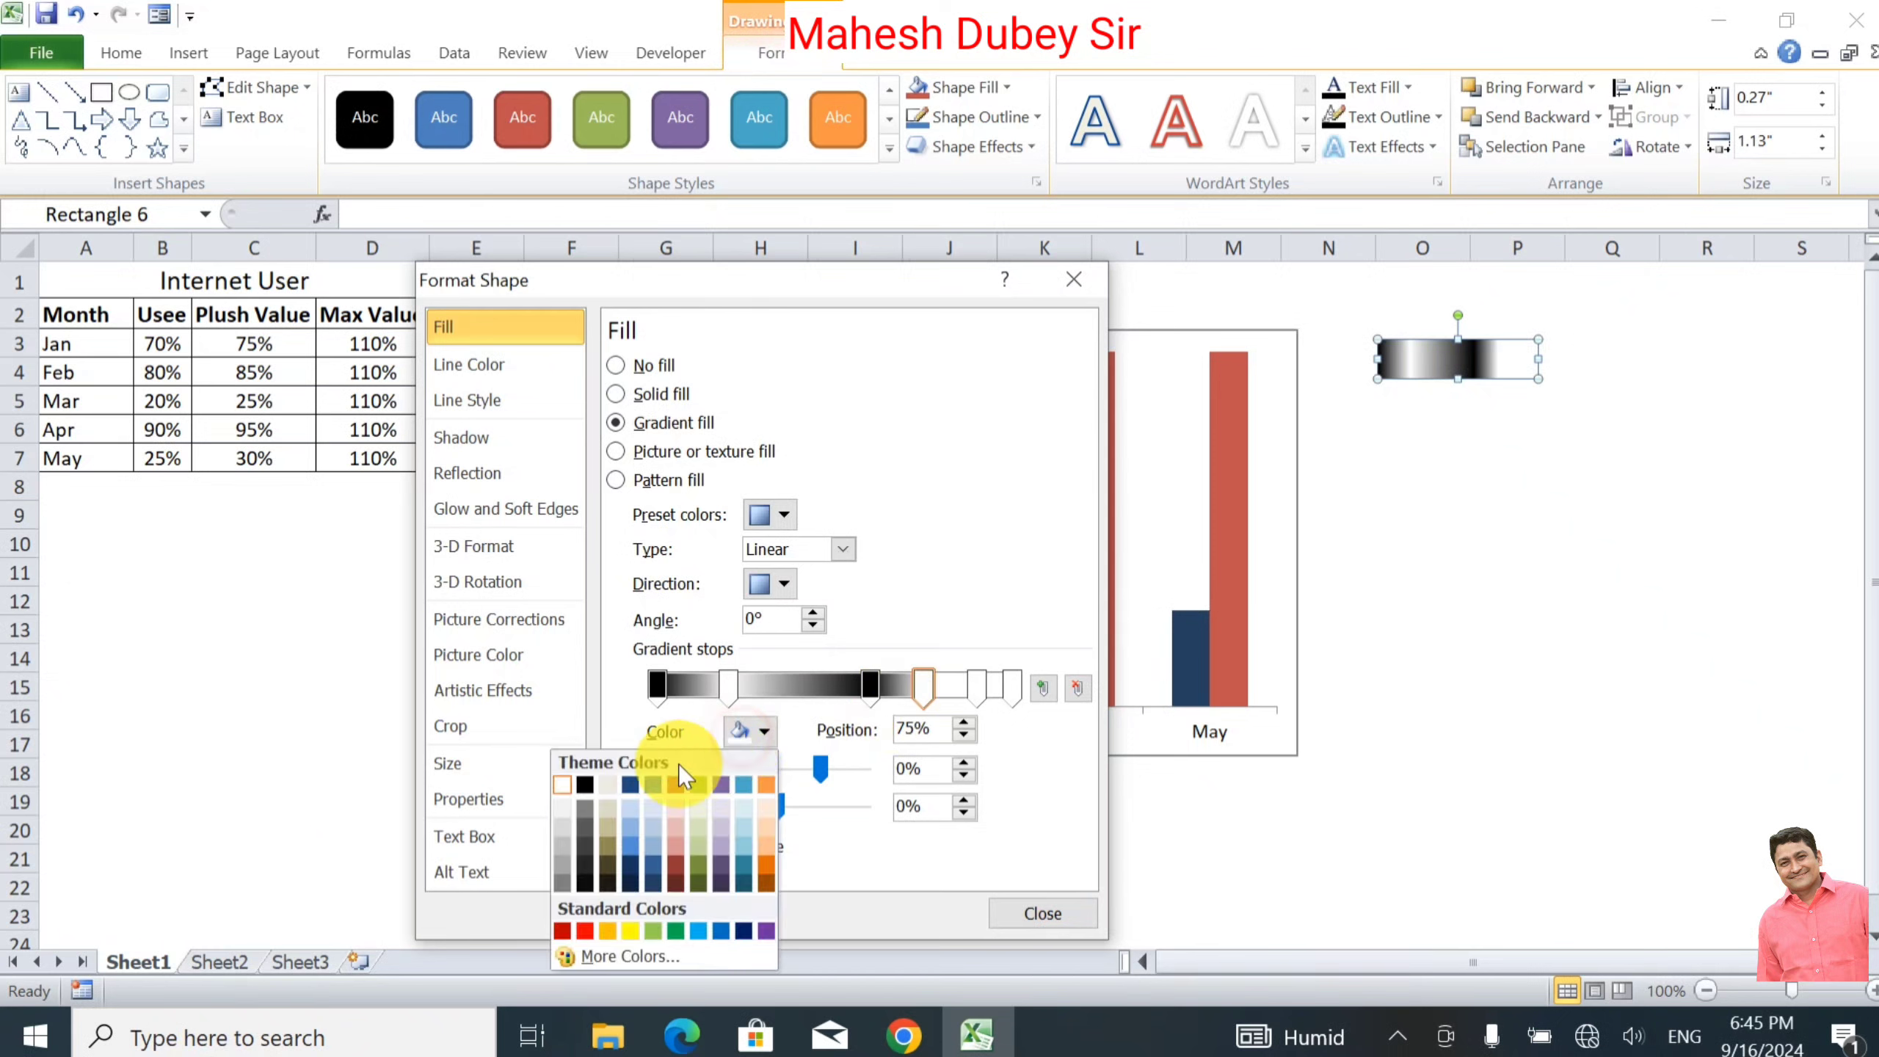
left_click(590, 779)
left_click(976, 687)
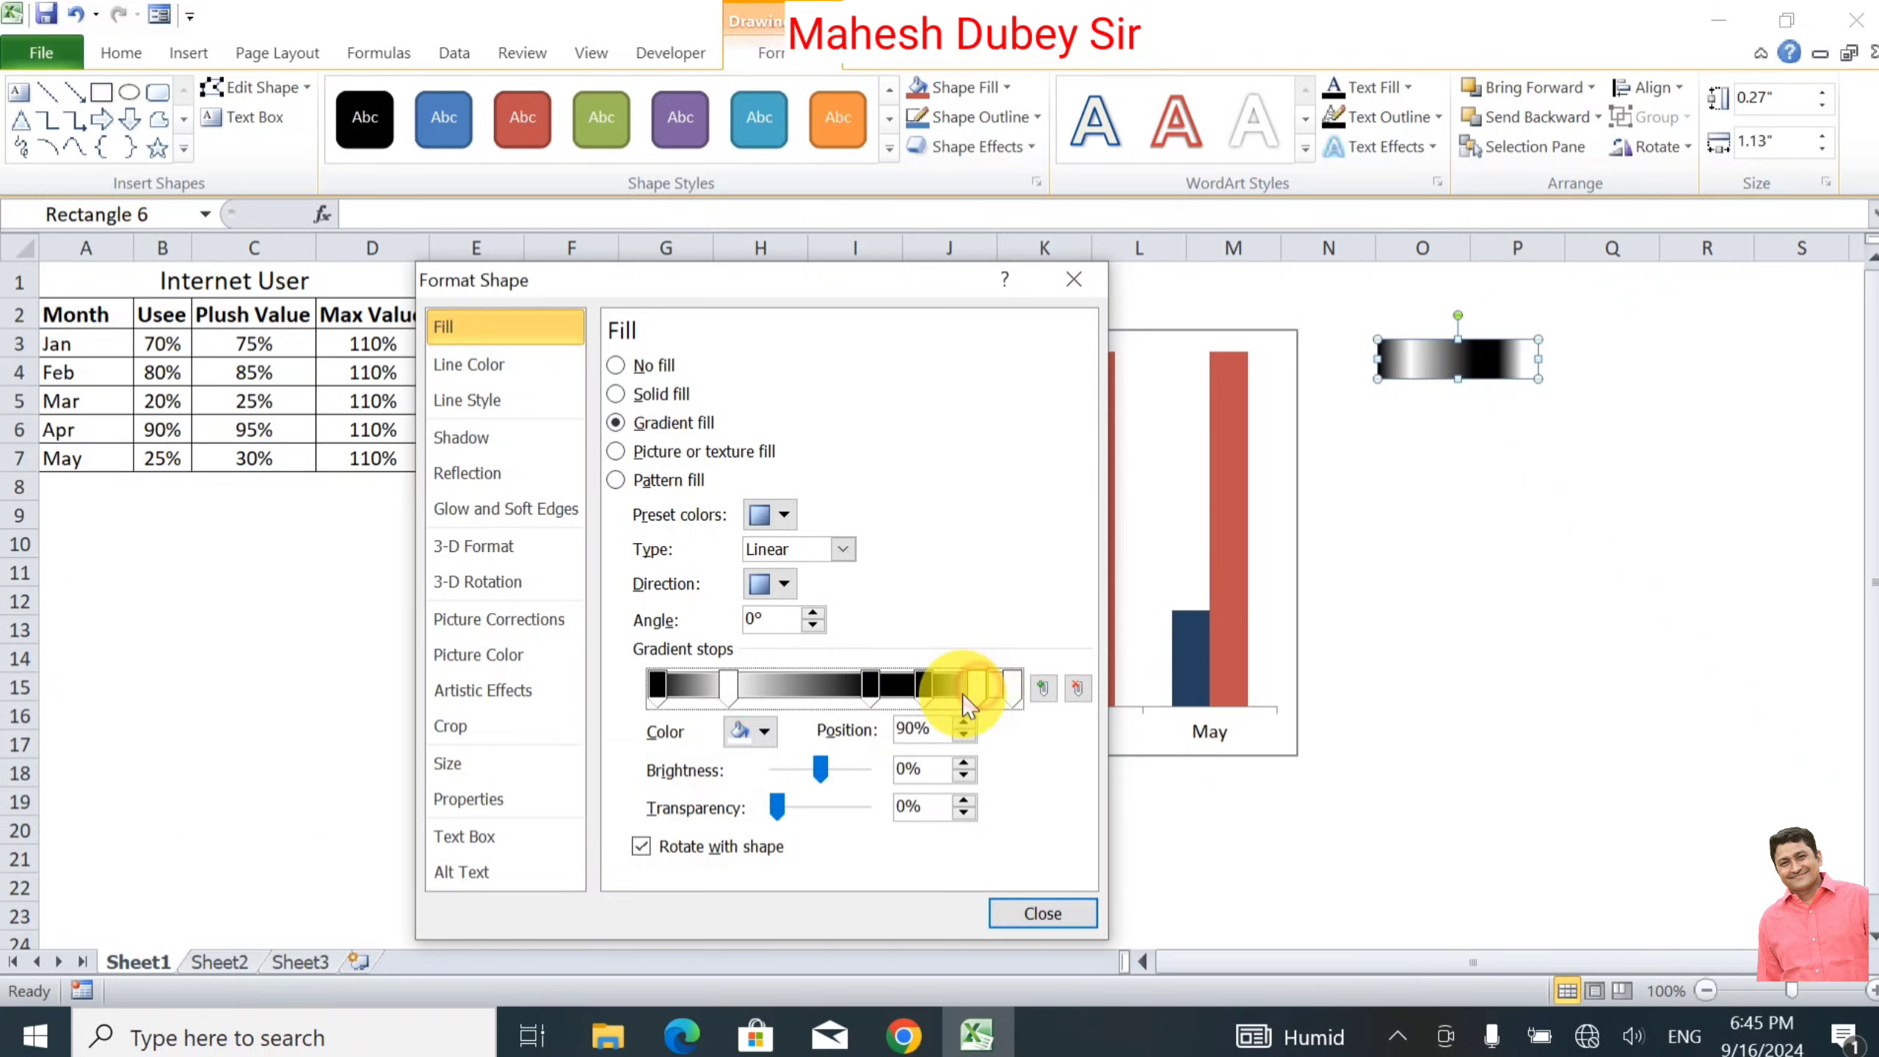
left_click(750, 744)
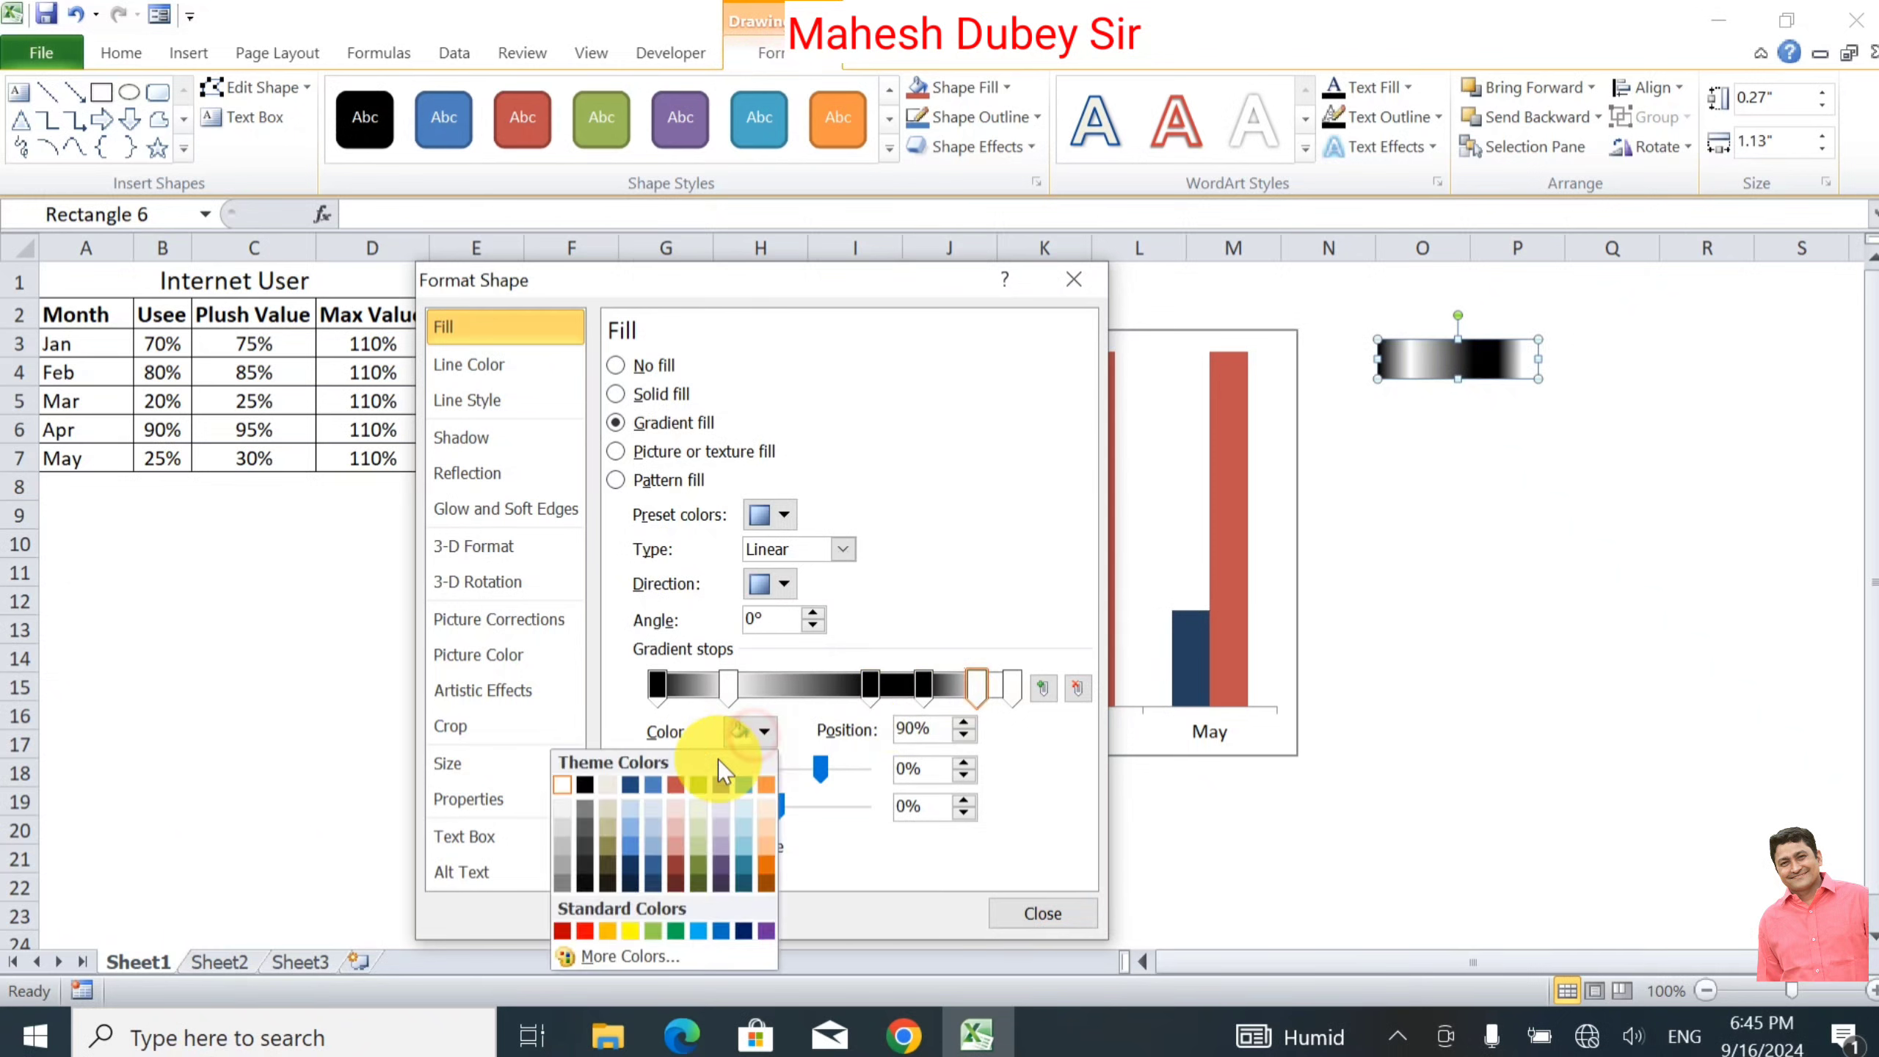
left_click(562, 782)
left_click(1007, 682)
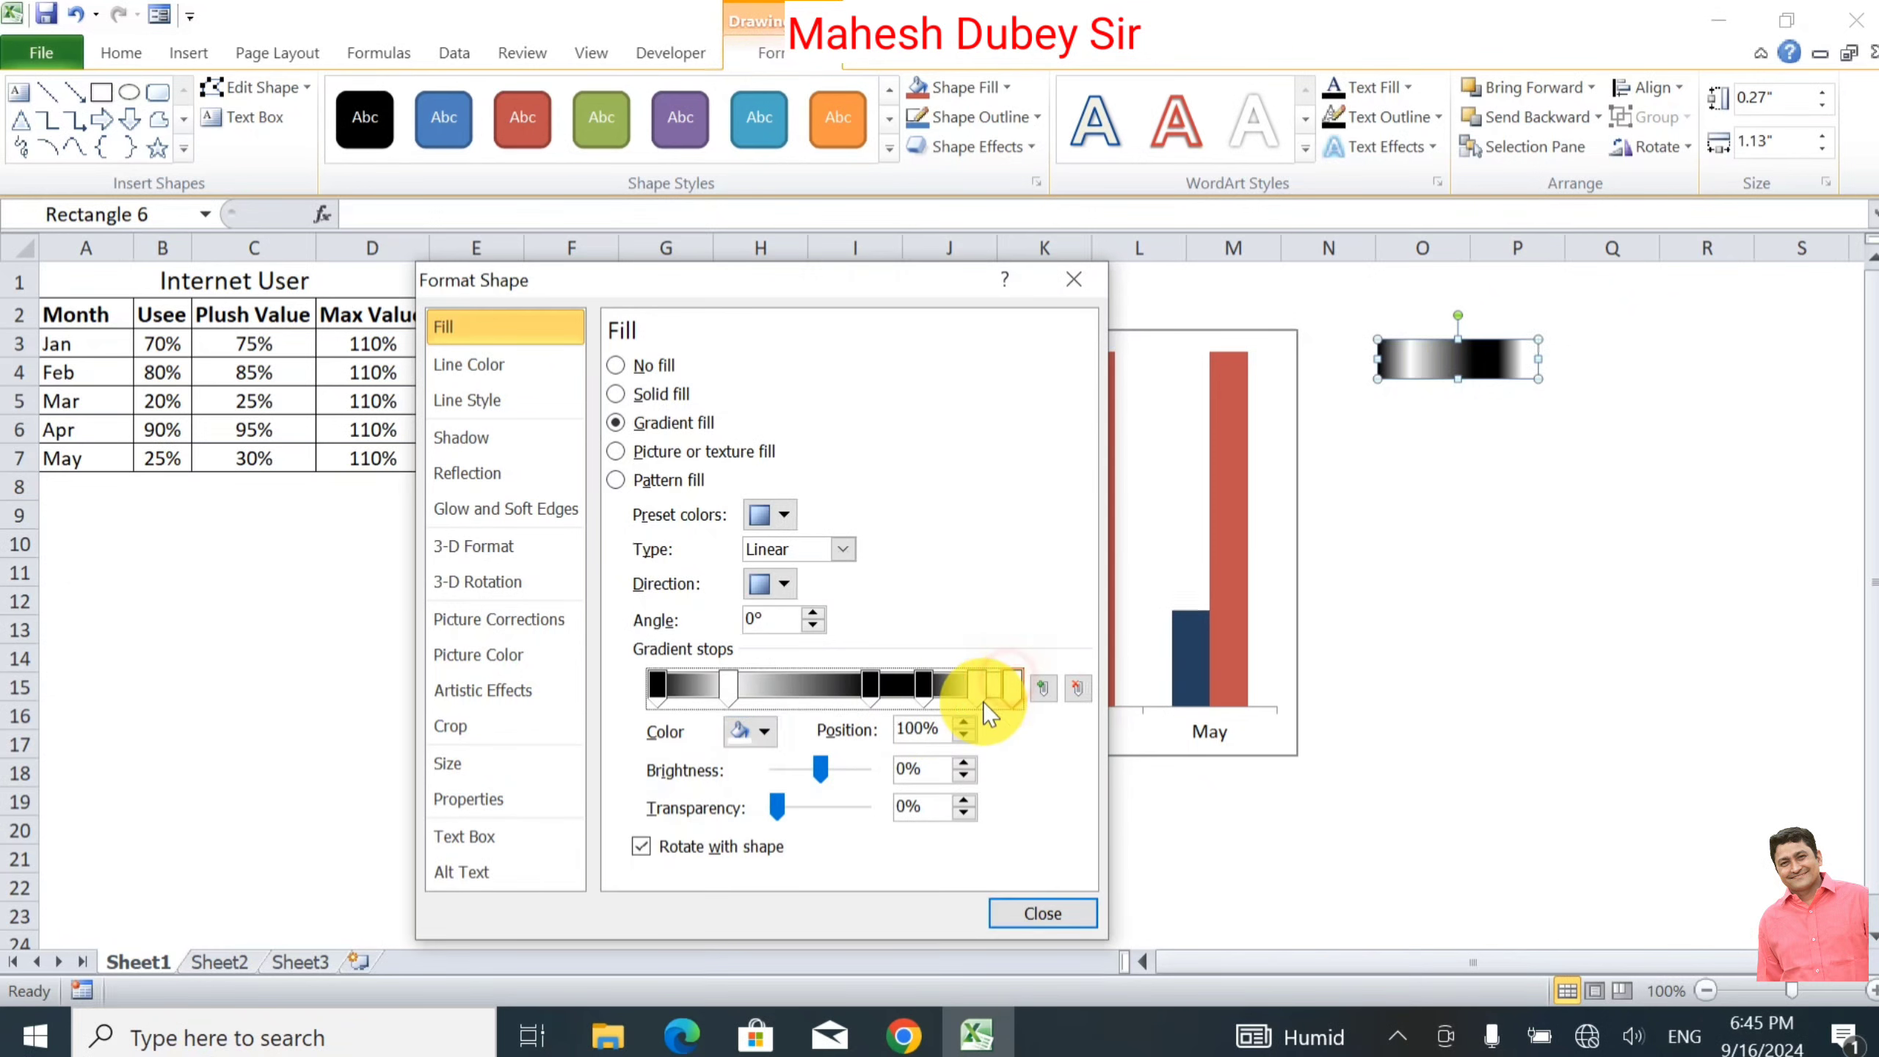
left_click(749, 743)
left_click(583, 786)
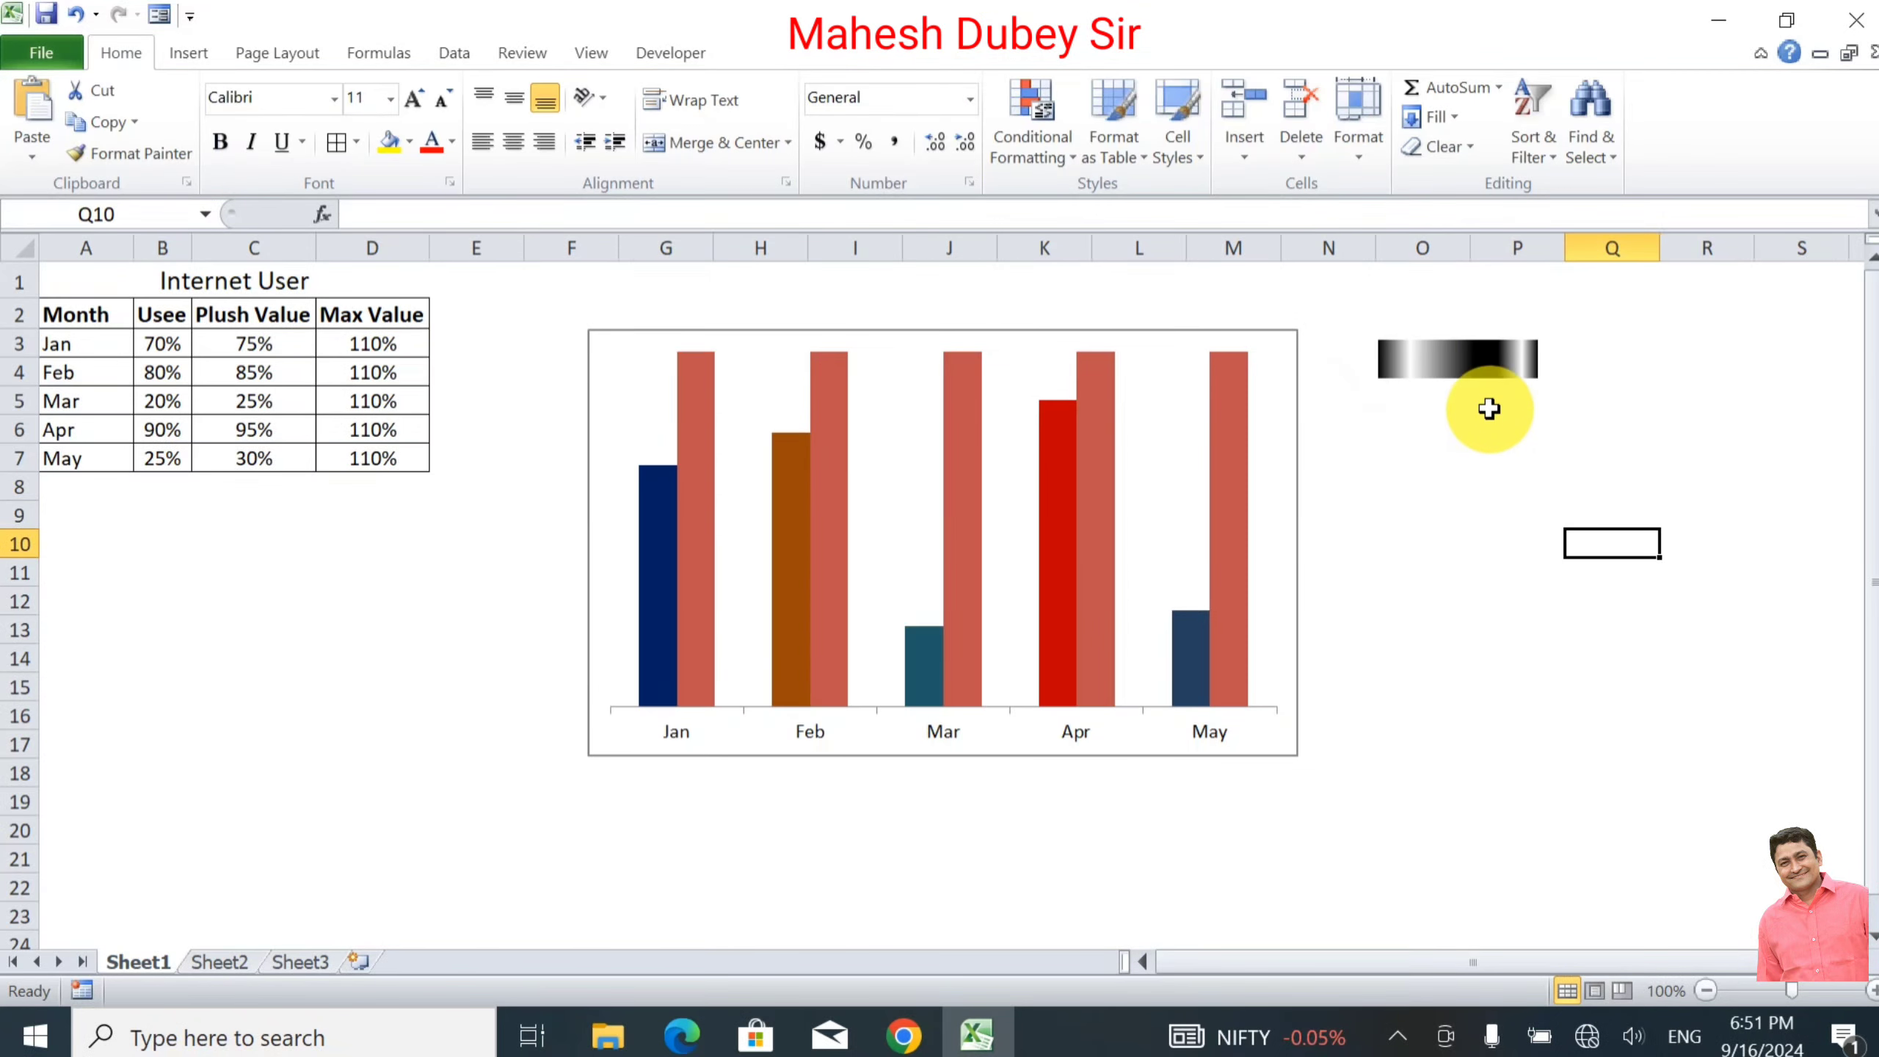
Step: Copy the gradient rectangle near row 17 and stretch another copy into a tall cylinder body
left_click(1479, 365)
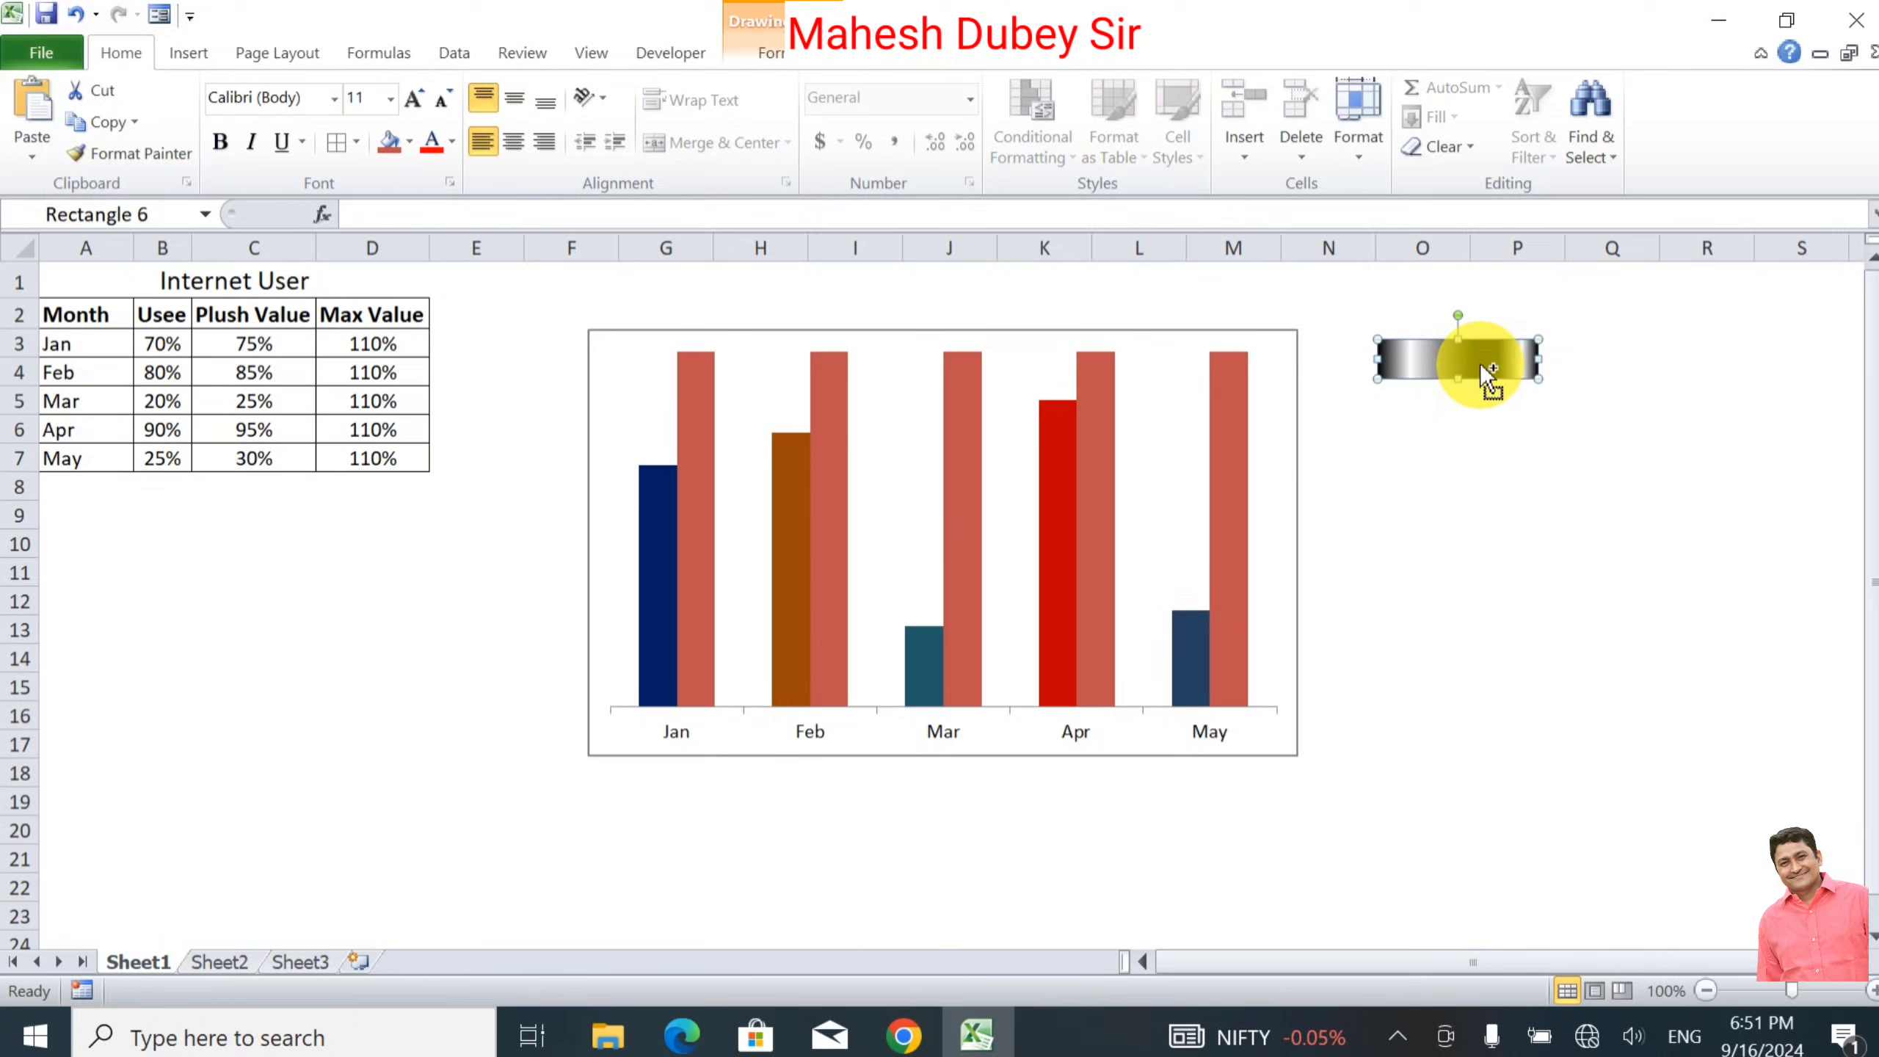
left_click_drag(1479, 364, 1452, 748)
left_click(1446, 359)
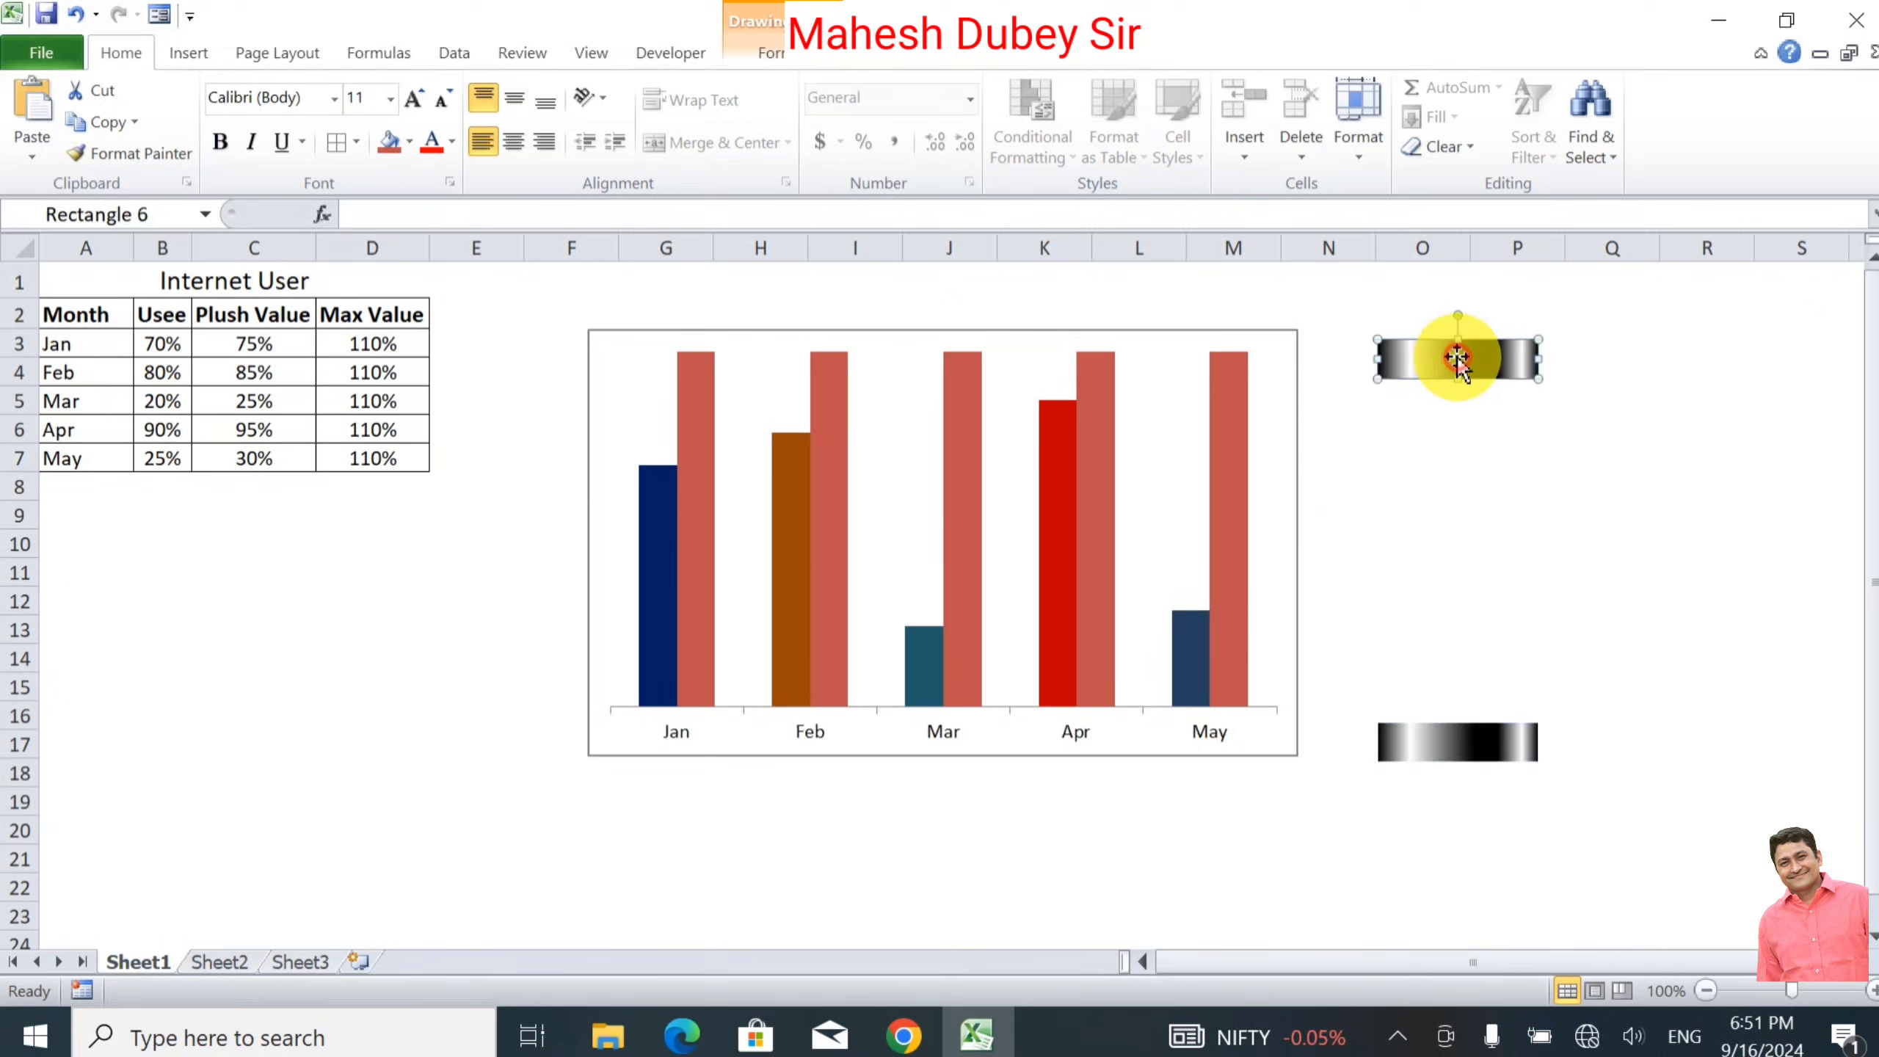
left_click_drag(1487, 358, 1481, 389)
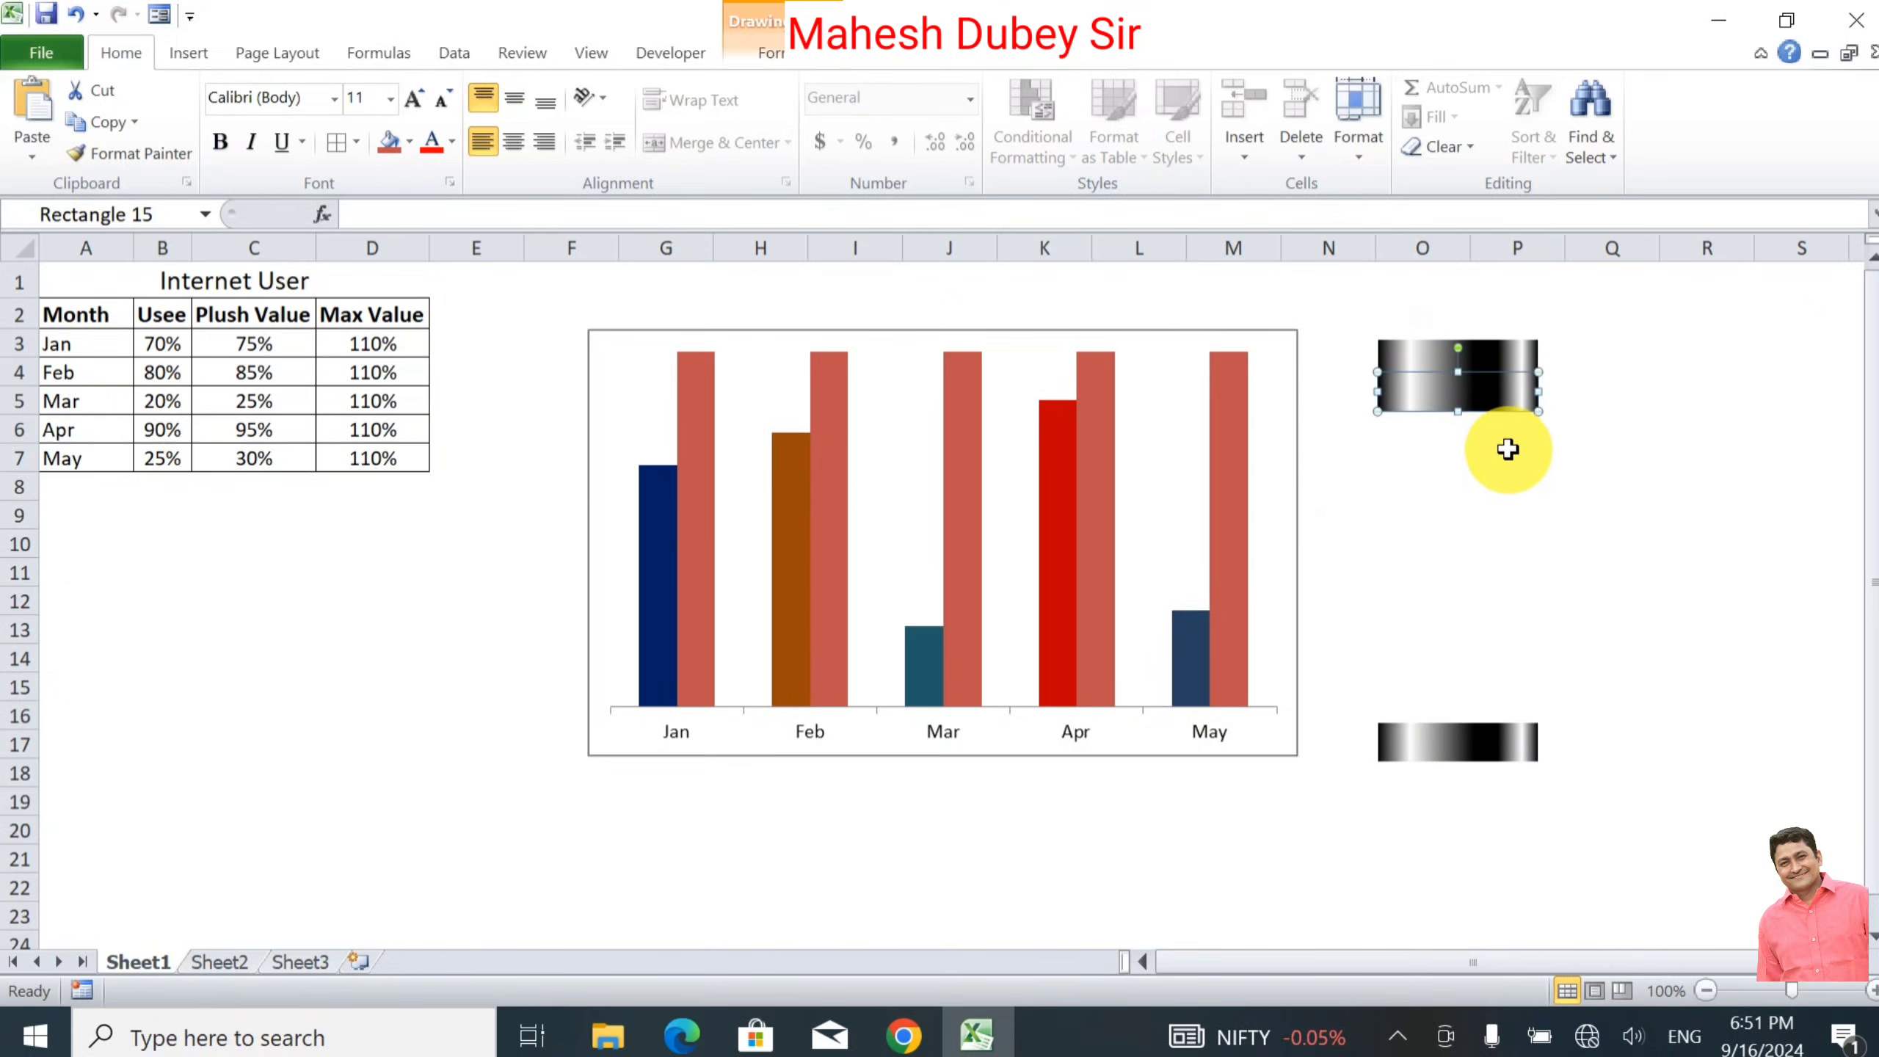
key("Down")
key("Down")
key("Down")
key("Down")
key("Down")
key("Down")
key("Down")
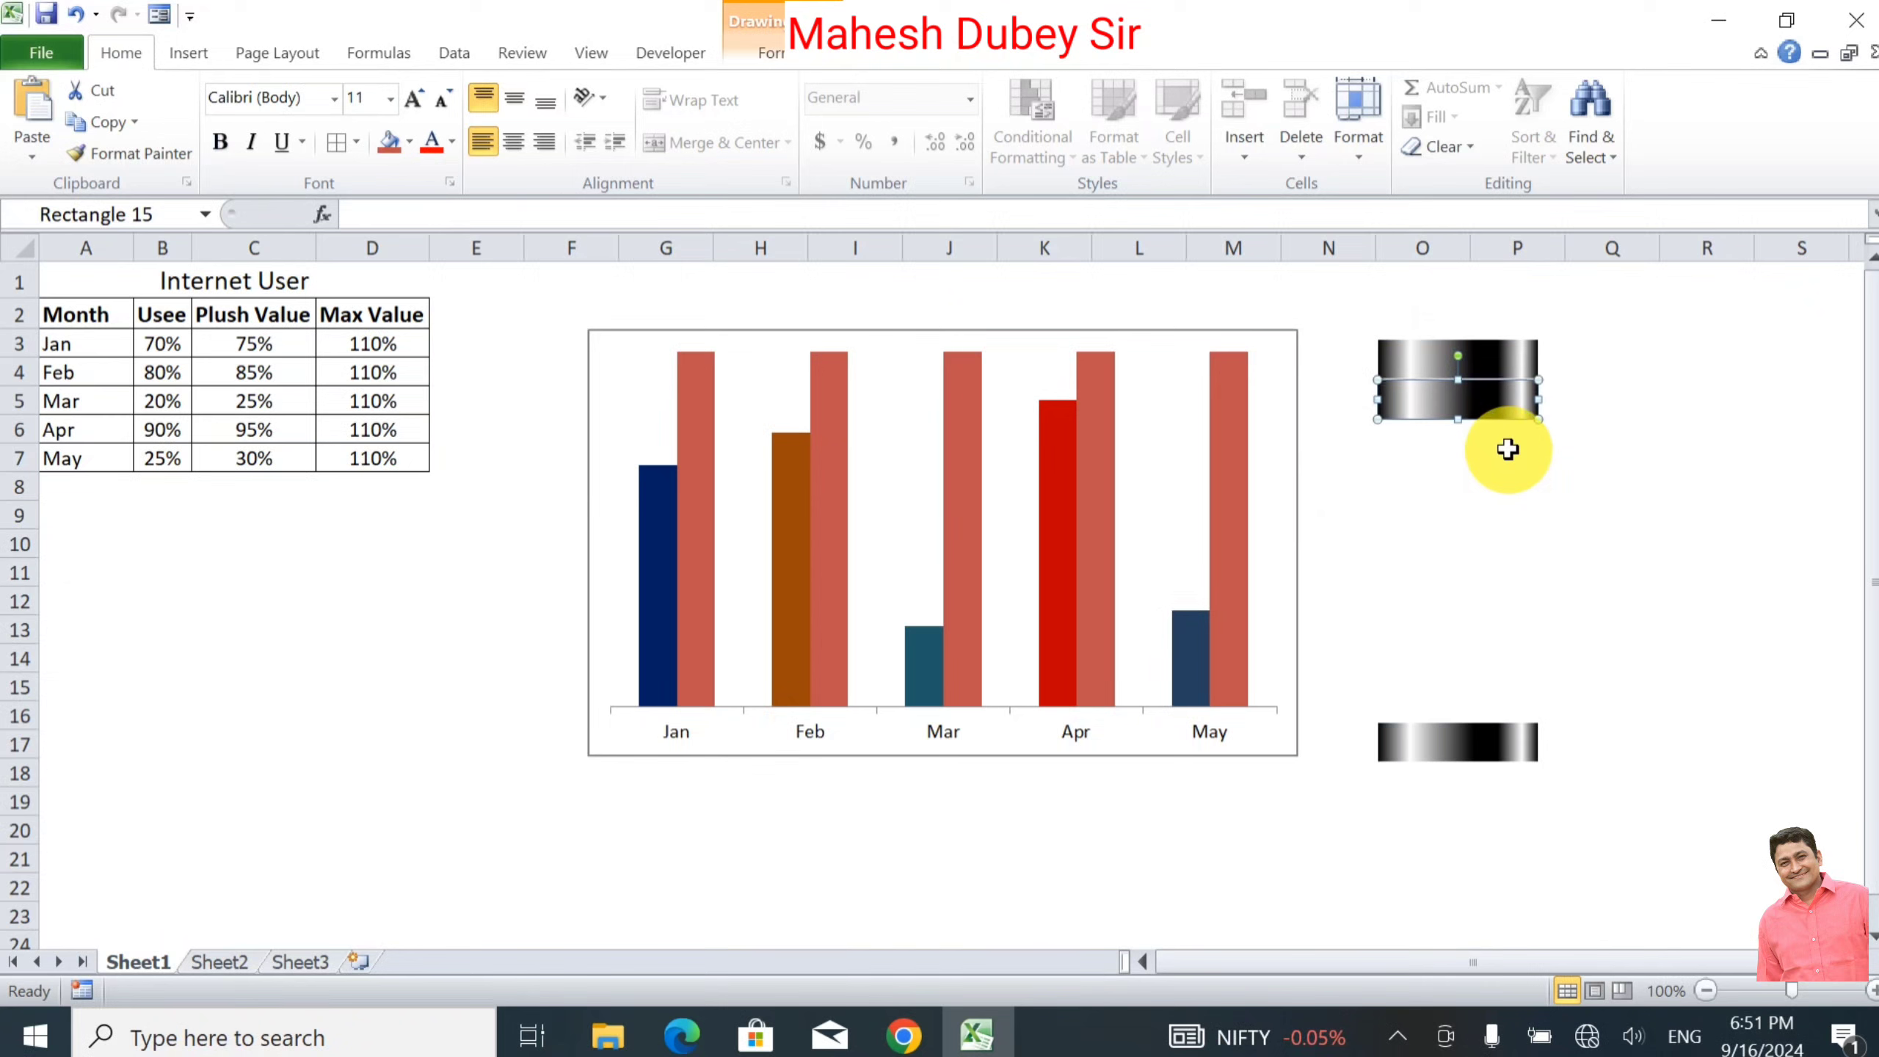
key("Down")
key("Down")
key("Down")
key("Up")
key("Up")
key("Up")
key("Up")
left_click_drag(1457, 417, 1443, 761)
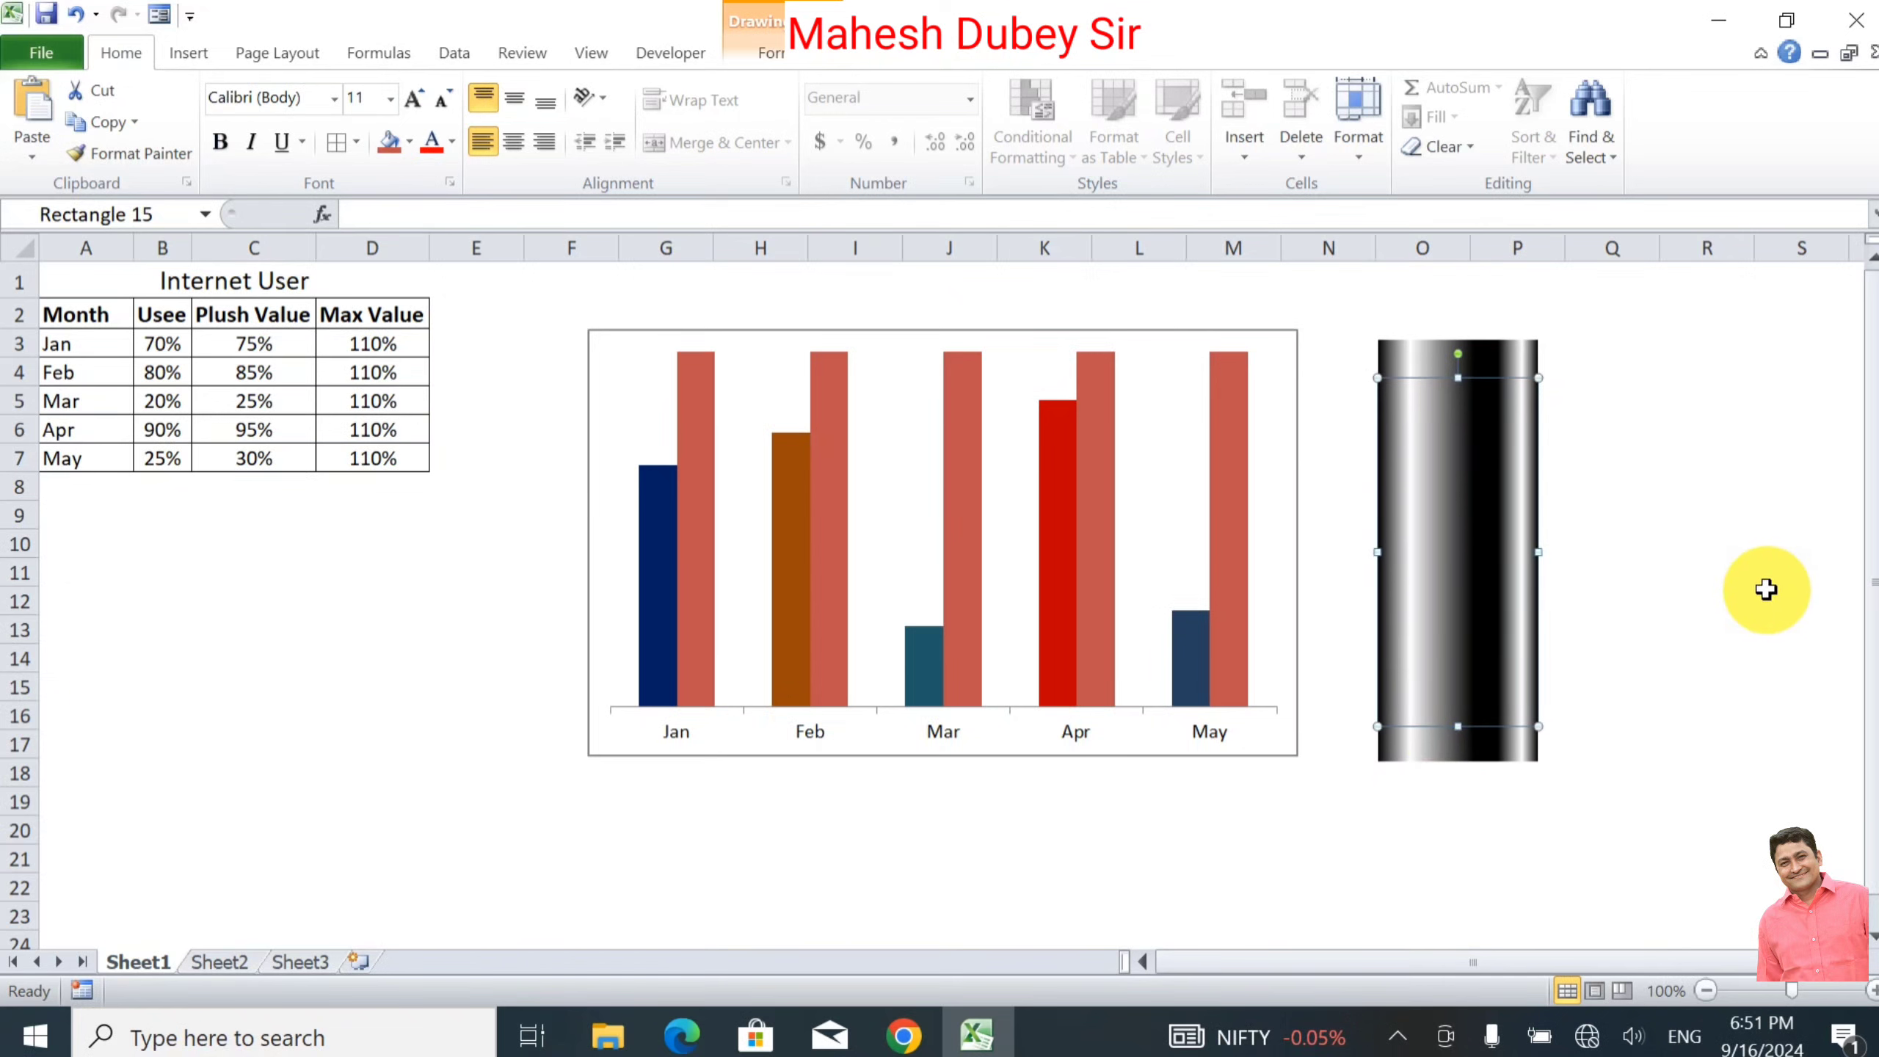
left_click(1766, 579)
left_click(1452, 631)
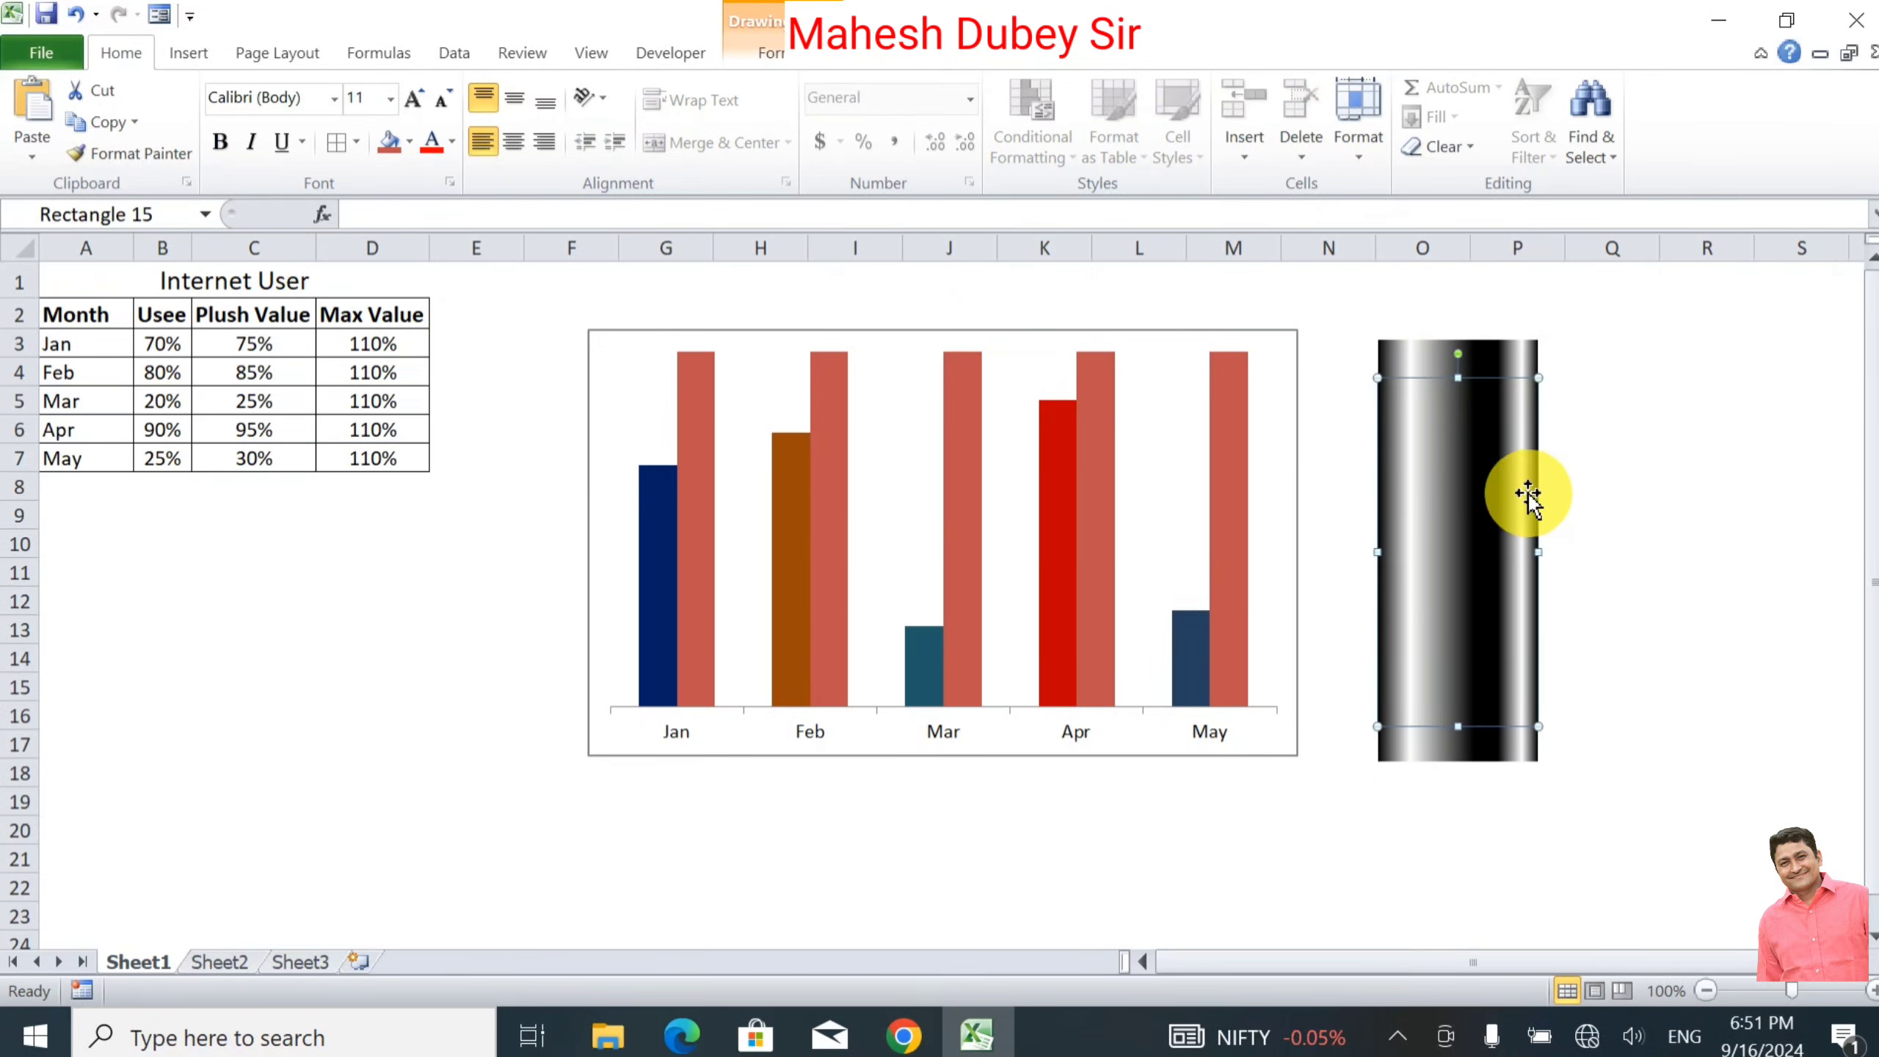
Step: Open Format Shape for the cylinder body and set the 0% stop's transparency to 50%
left_click(766, 56)
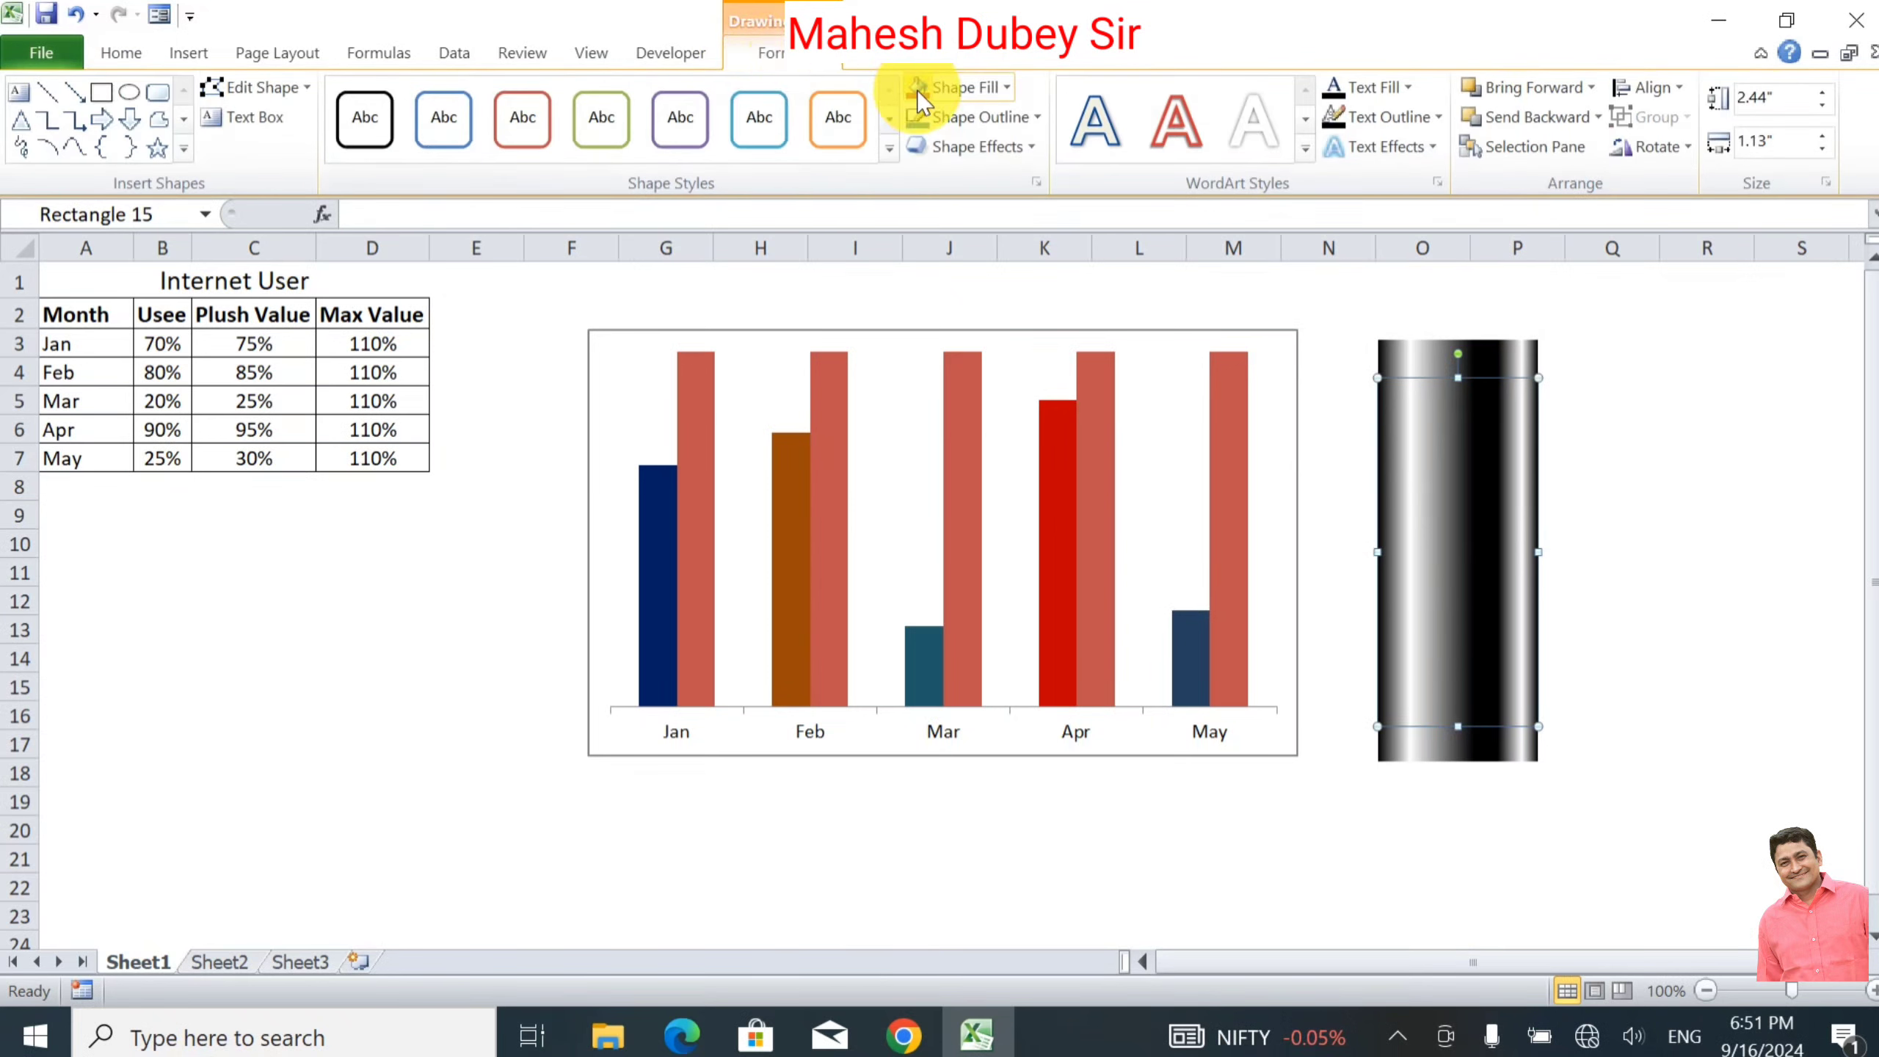
left_click(957, 88)
mouse_move(896, 444)
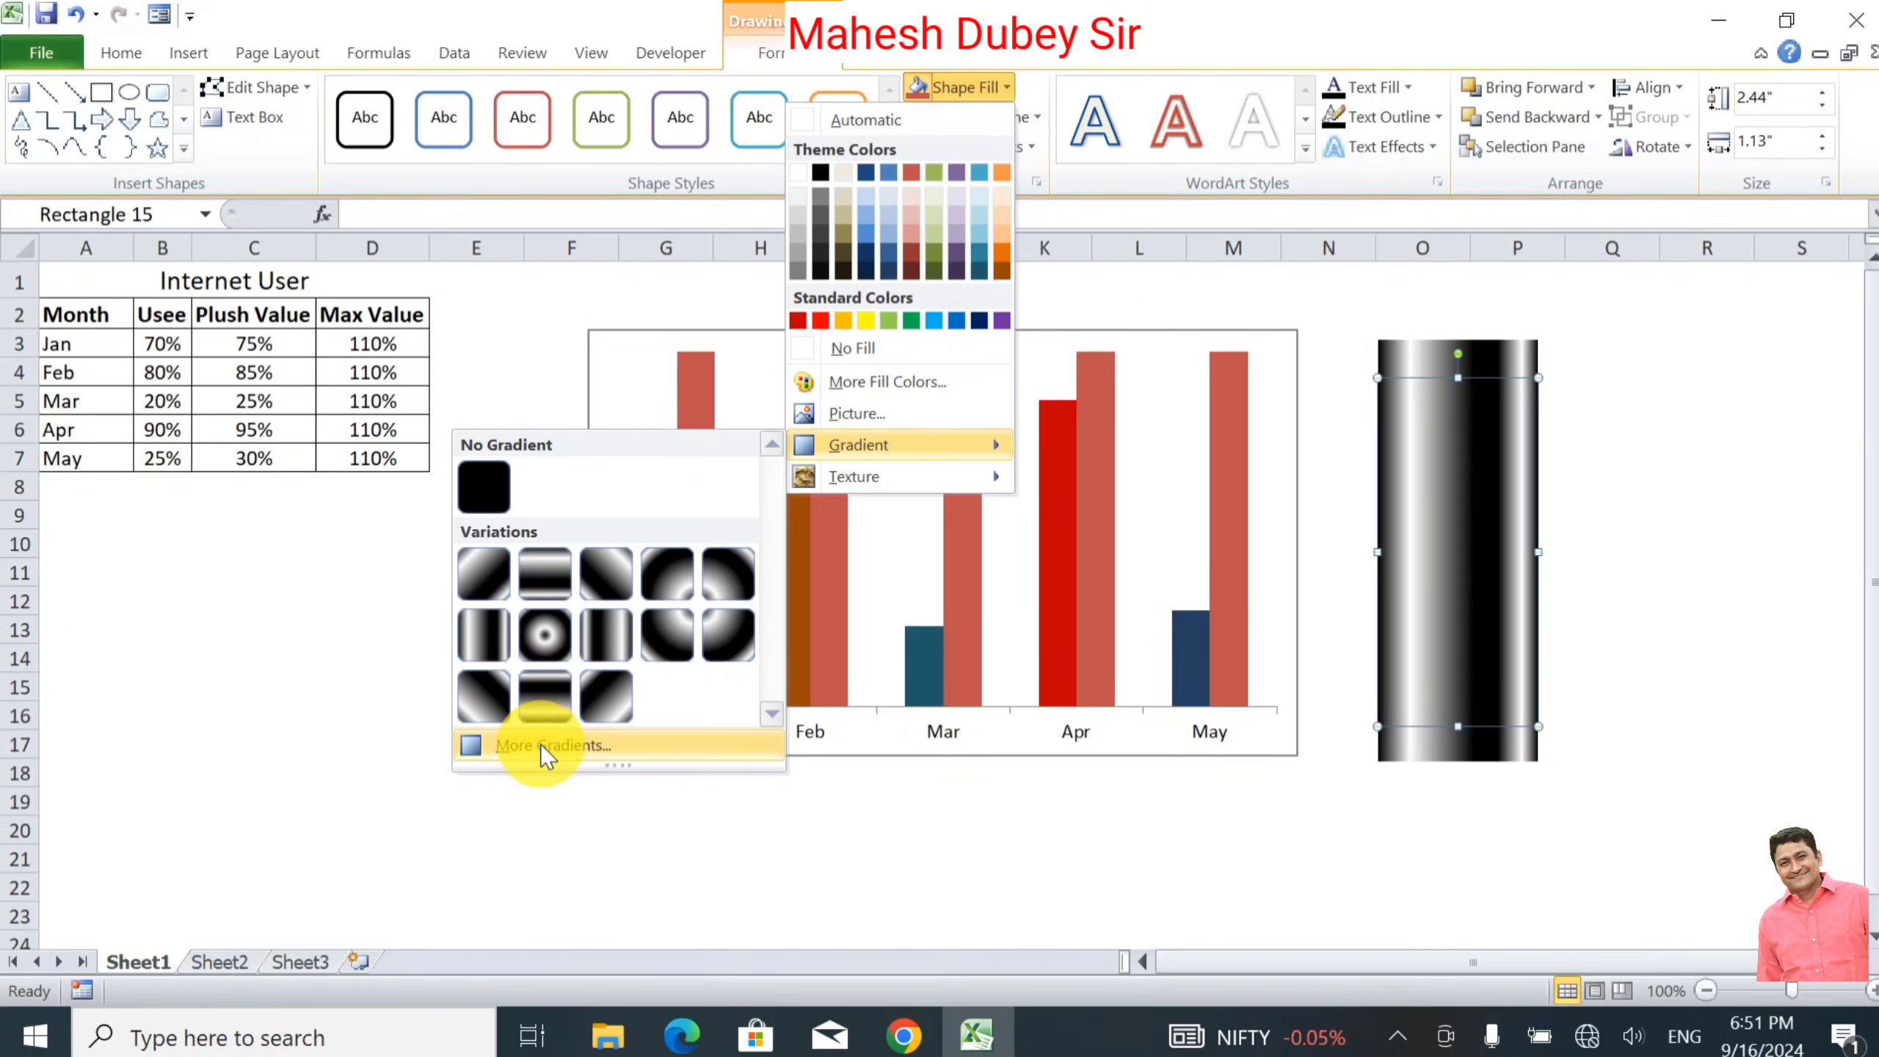
left_click(1489, 492)
right_click(1489, 492)
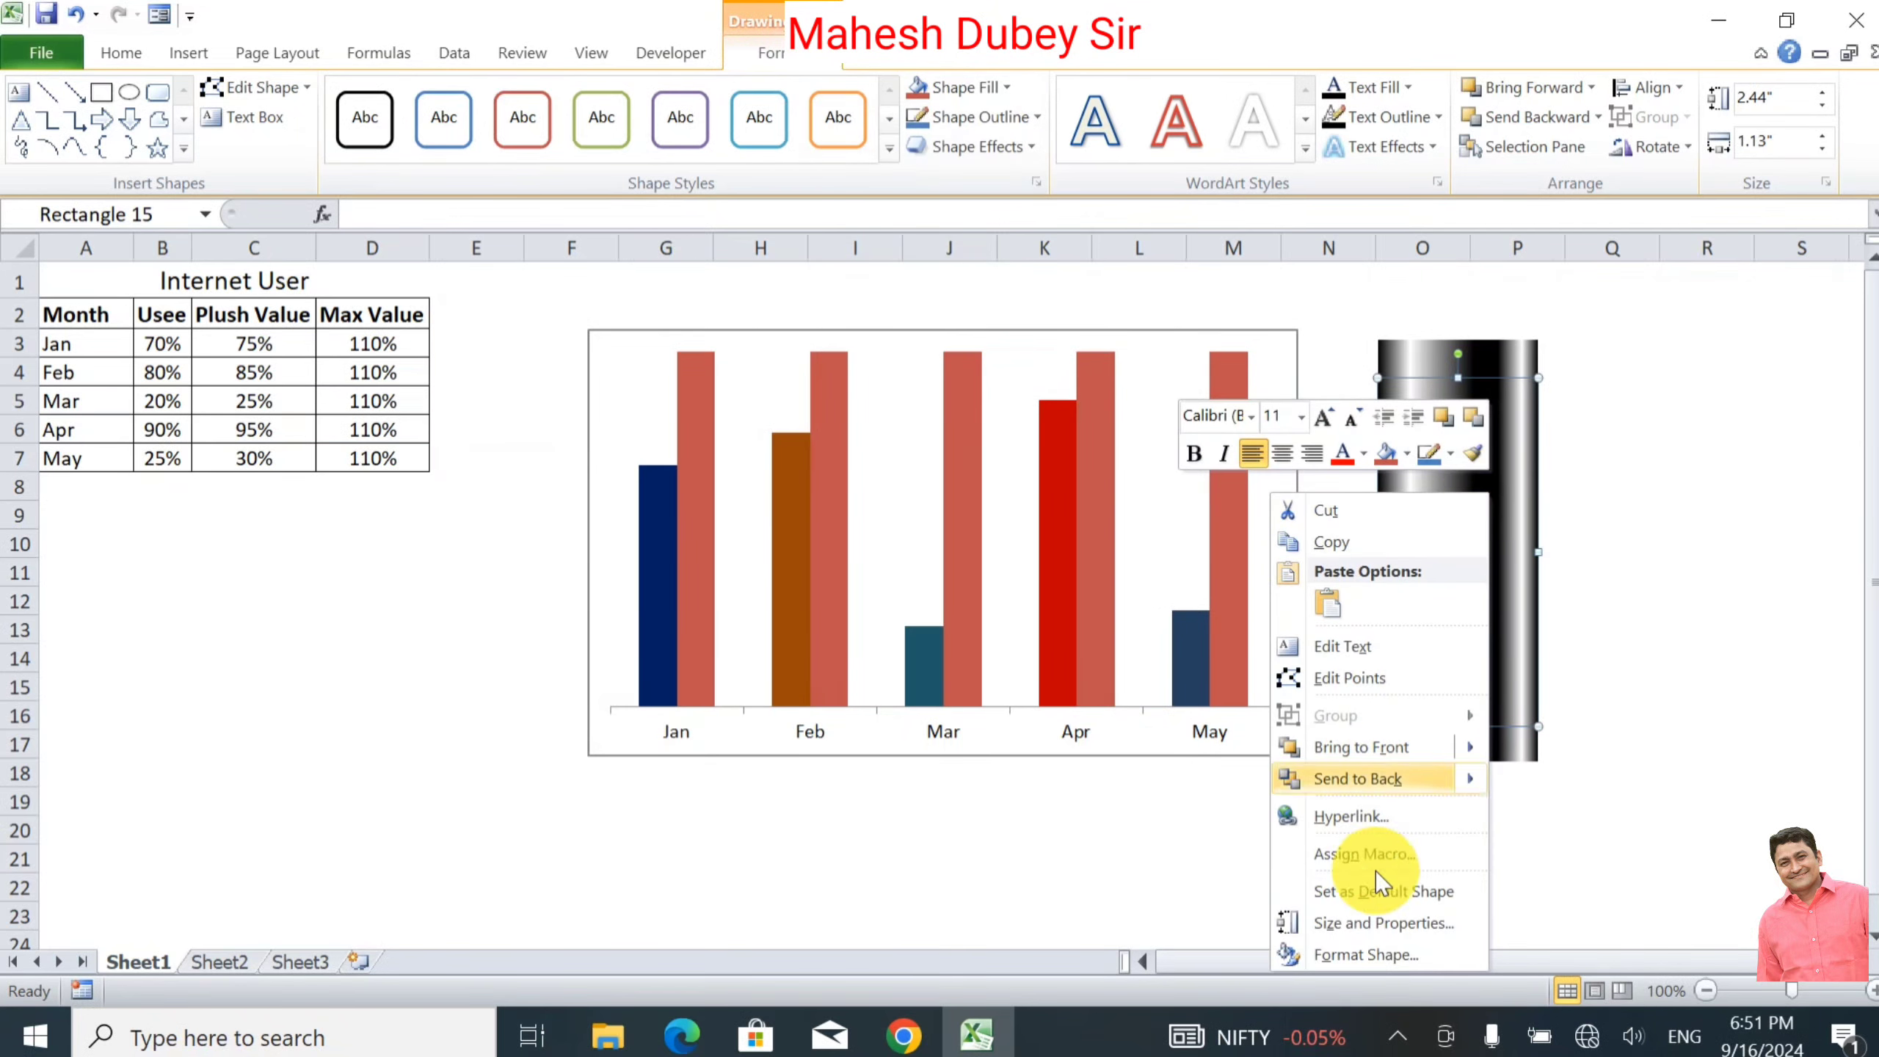
left_click(1381, 955)
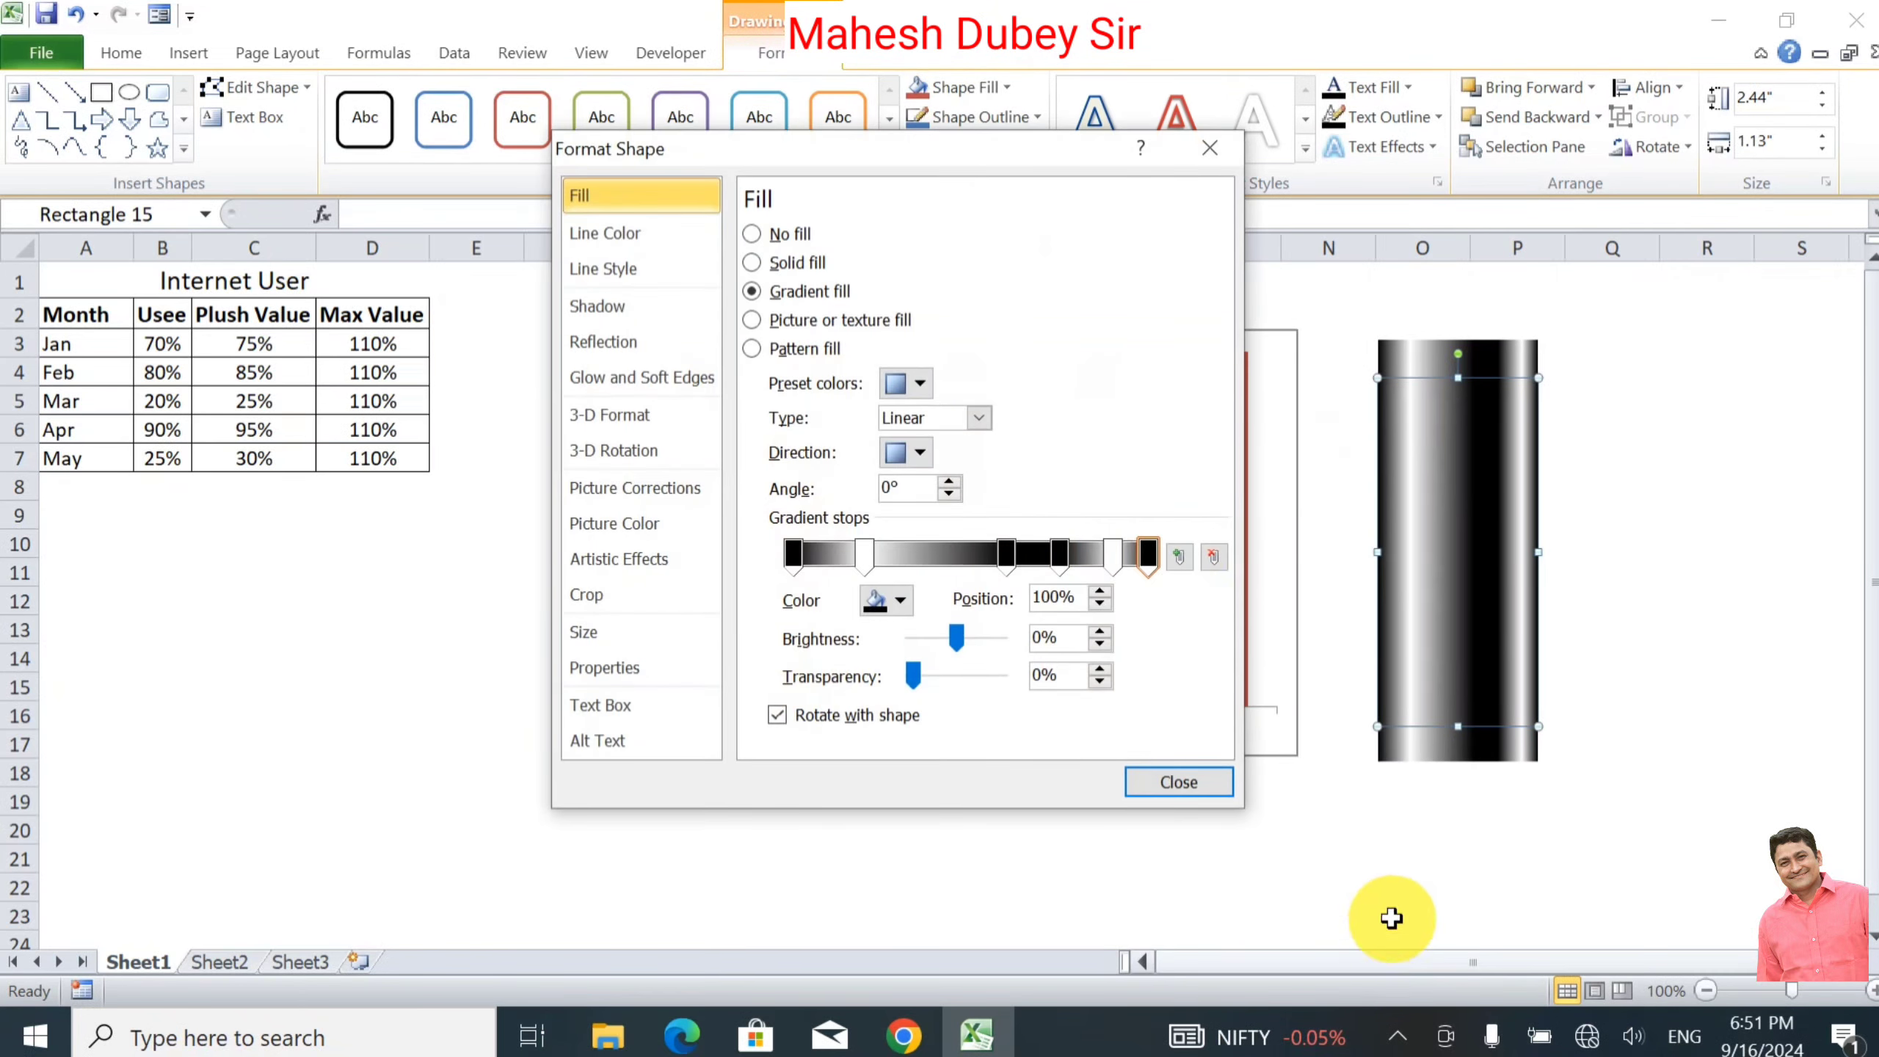
left_click_drag(819, 157, 645, 179)
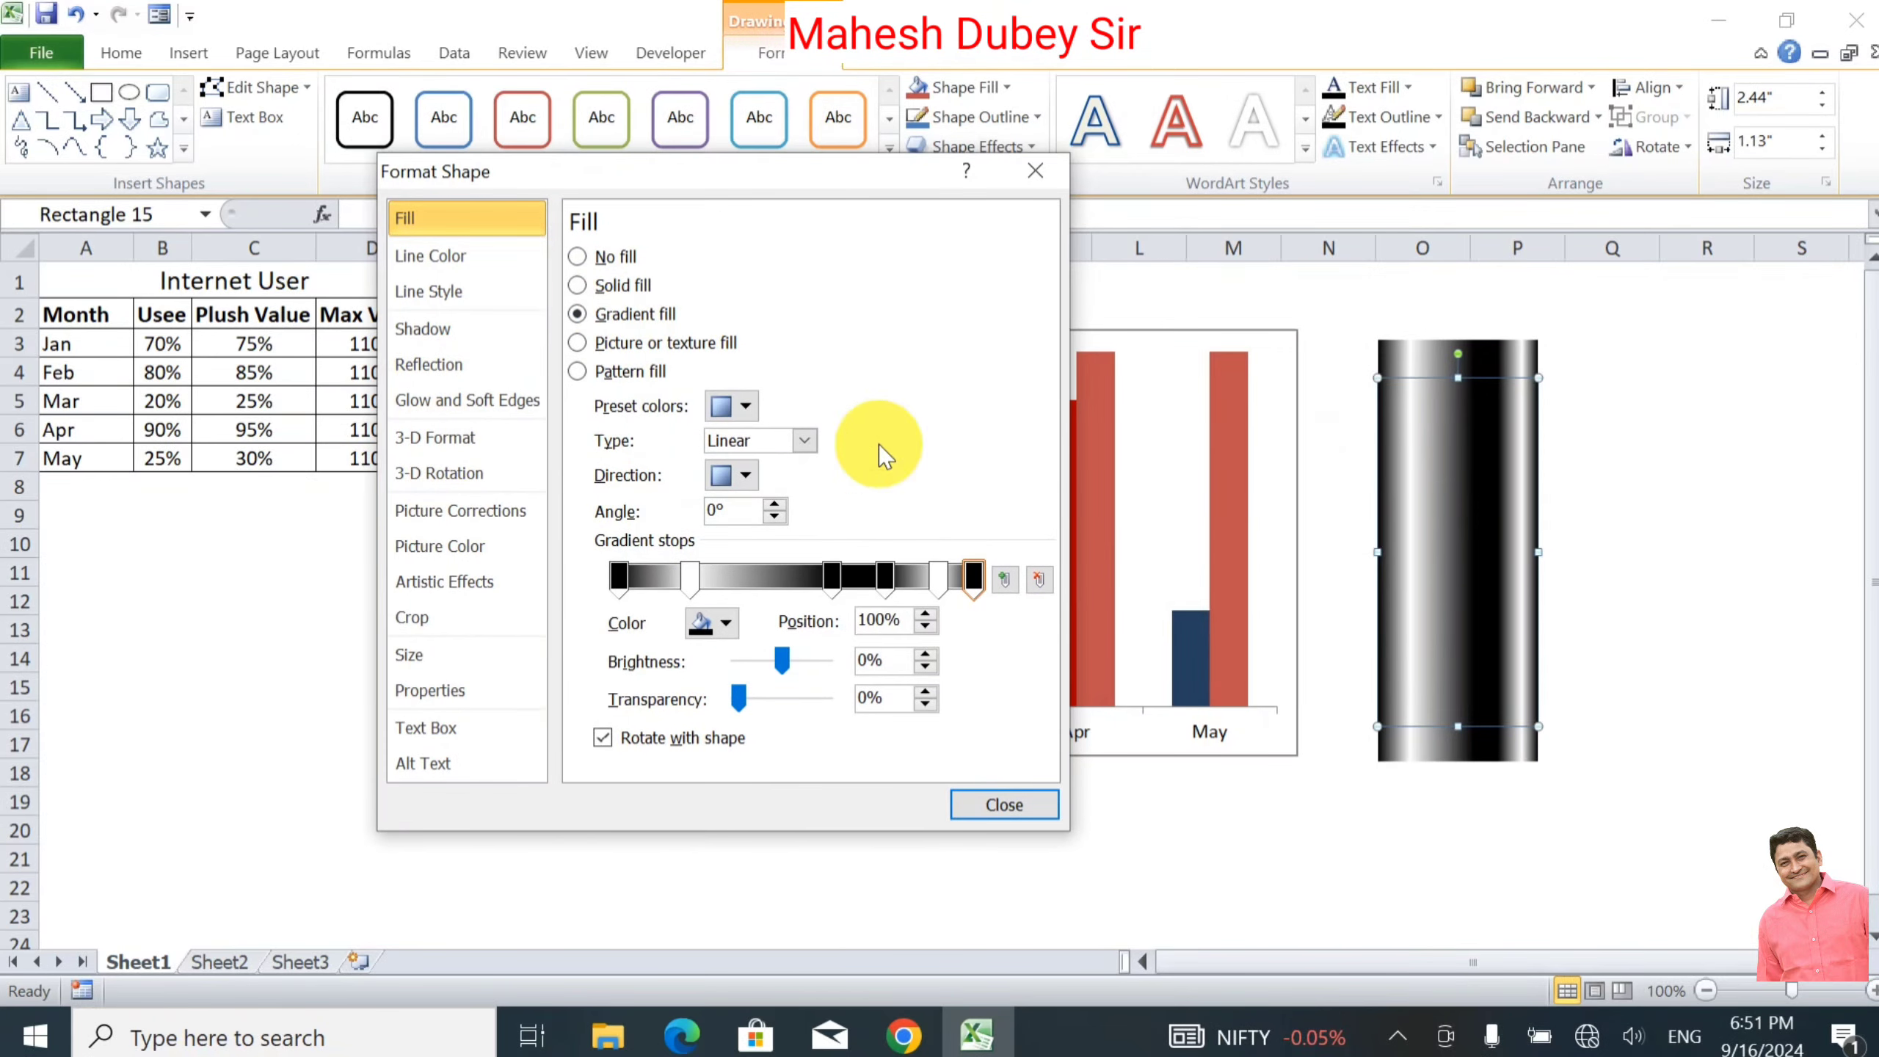
left_click(618, 577)
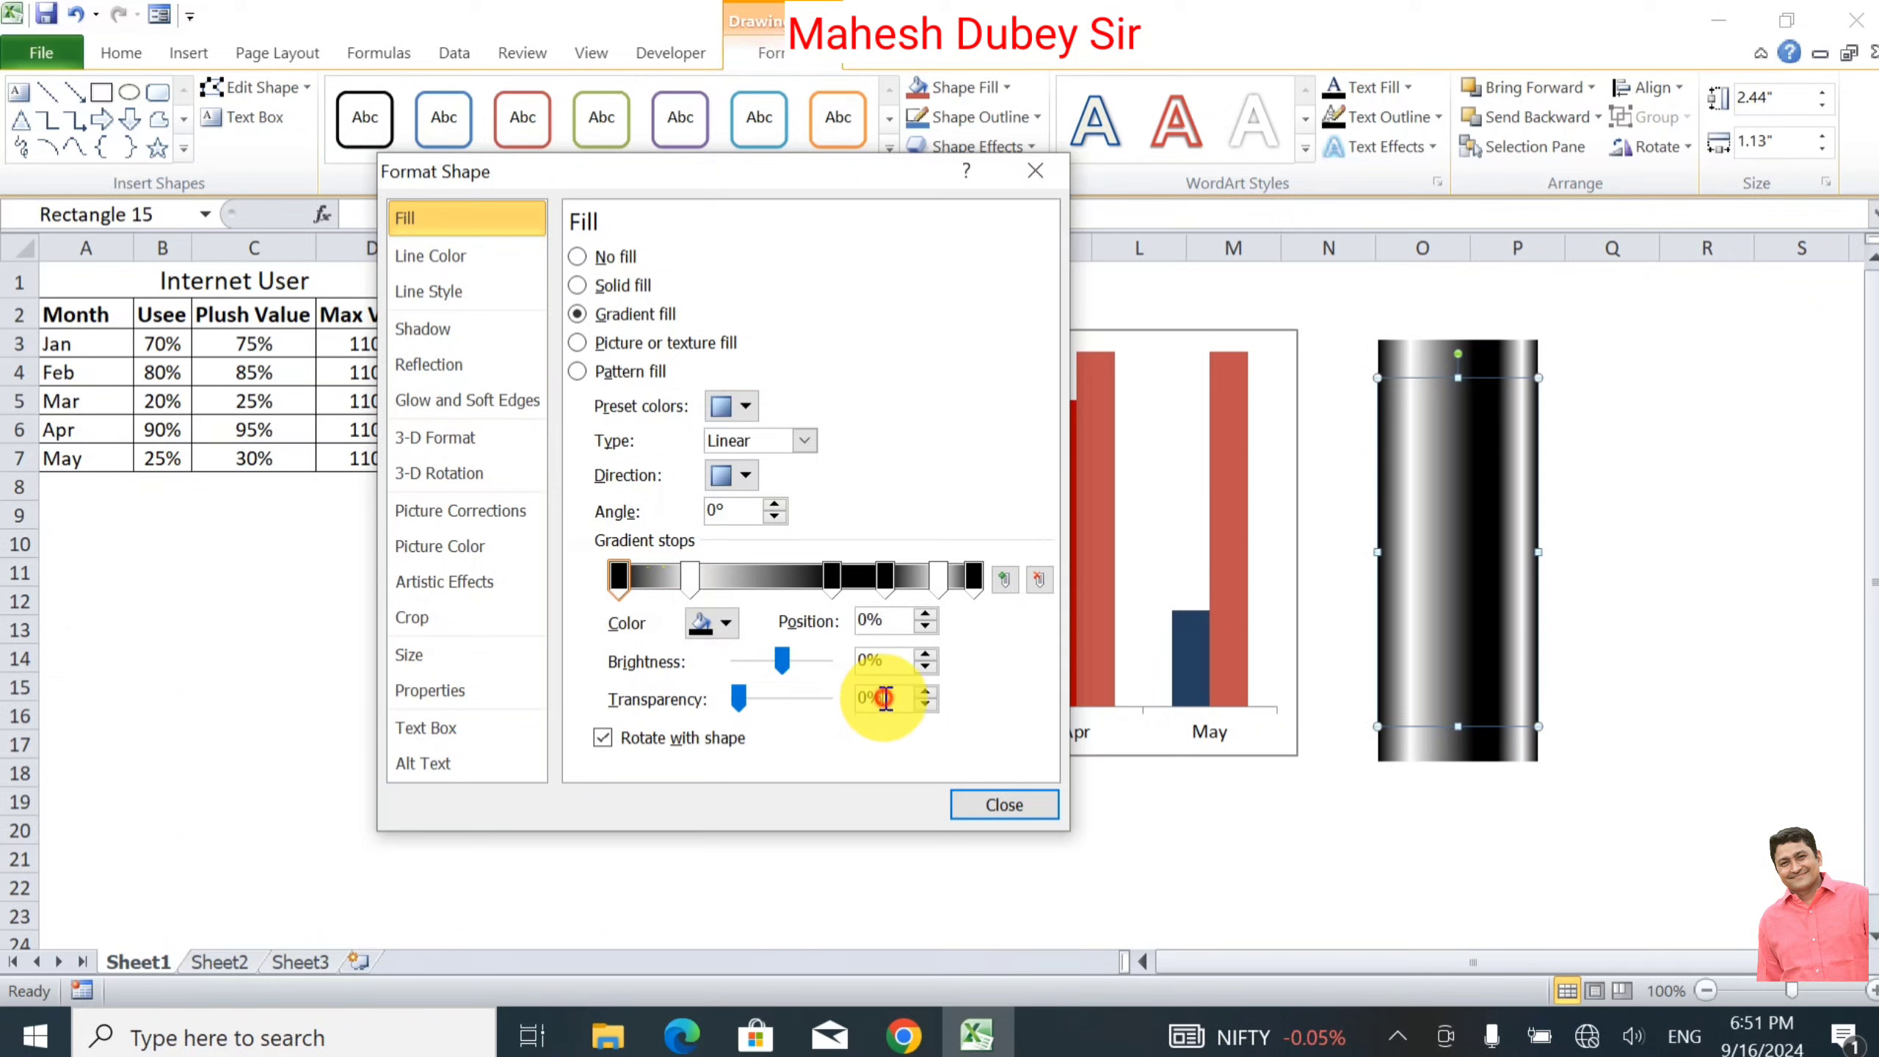
double_click(858, 702)
type("50")
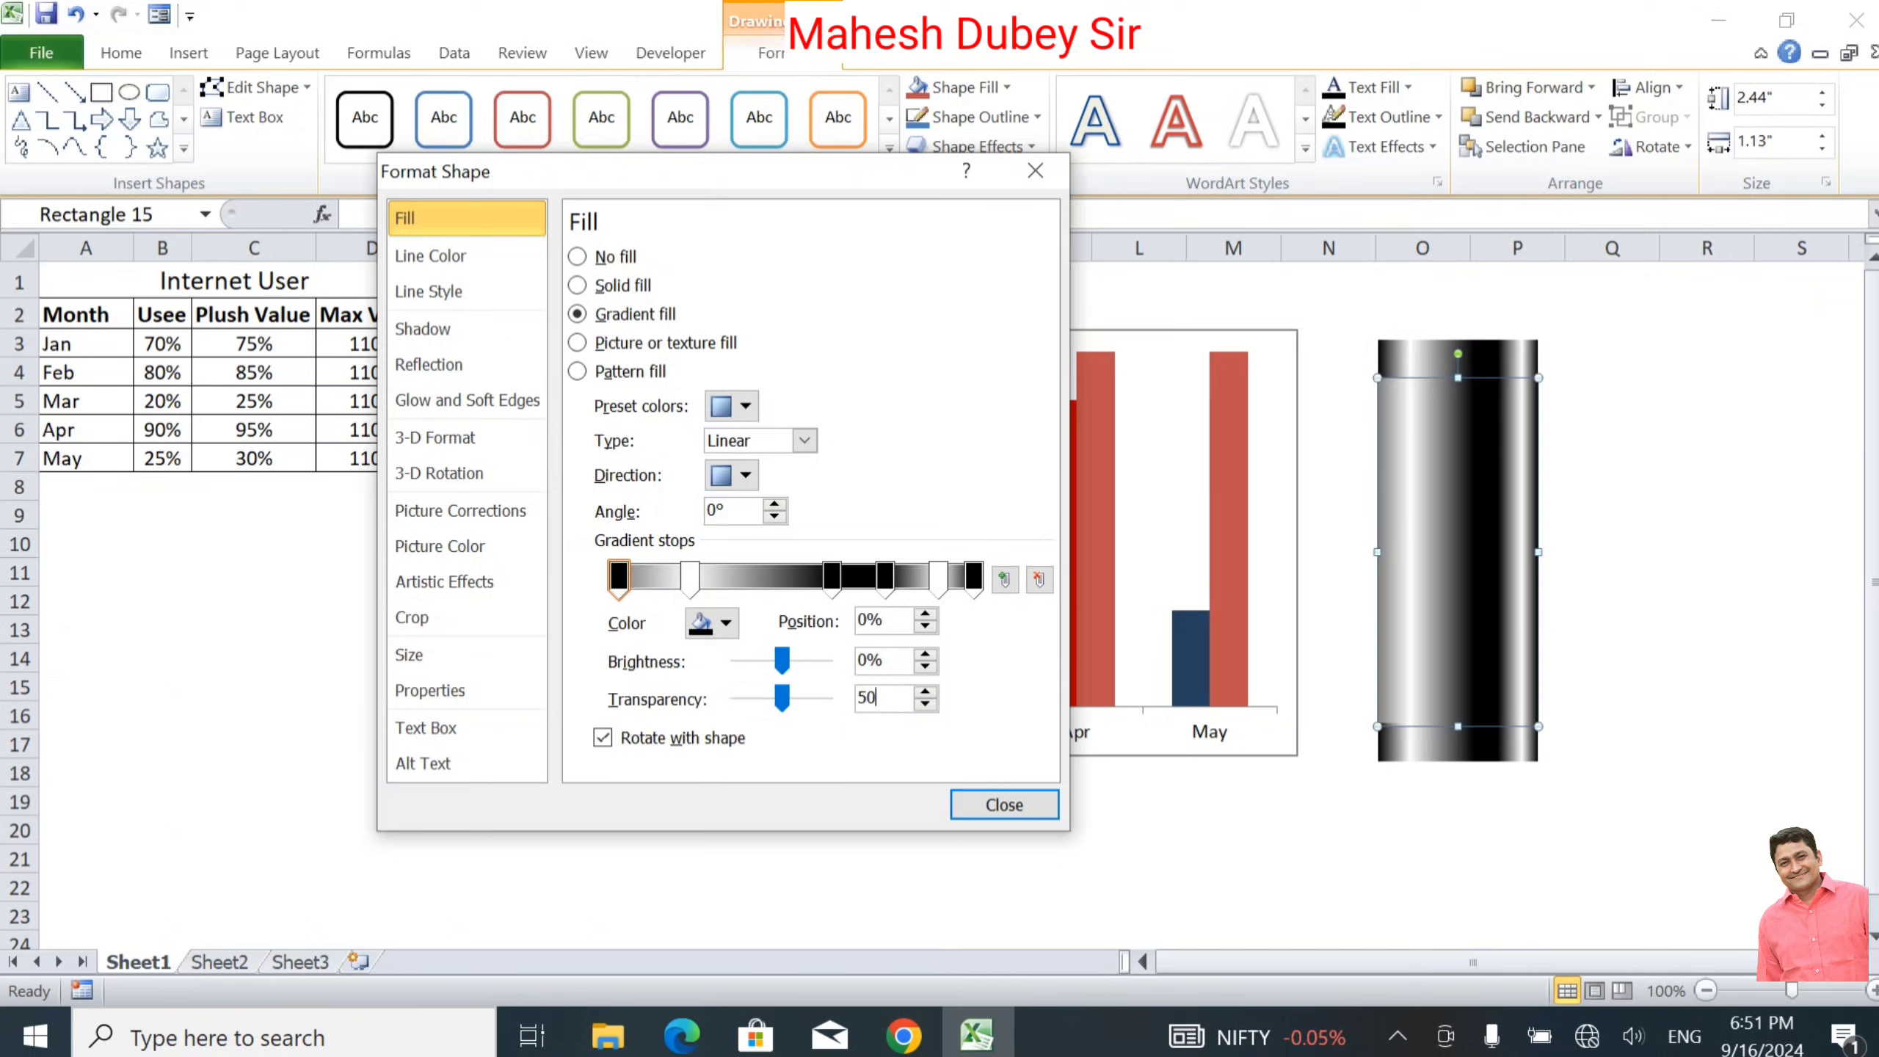
Step: Set transparency to 50% on the 60% stop, 100% on 75%, 20% on 90%, 50% on 100%
left_click(687, 571)
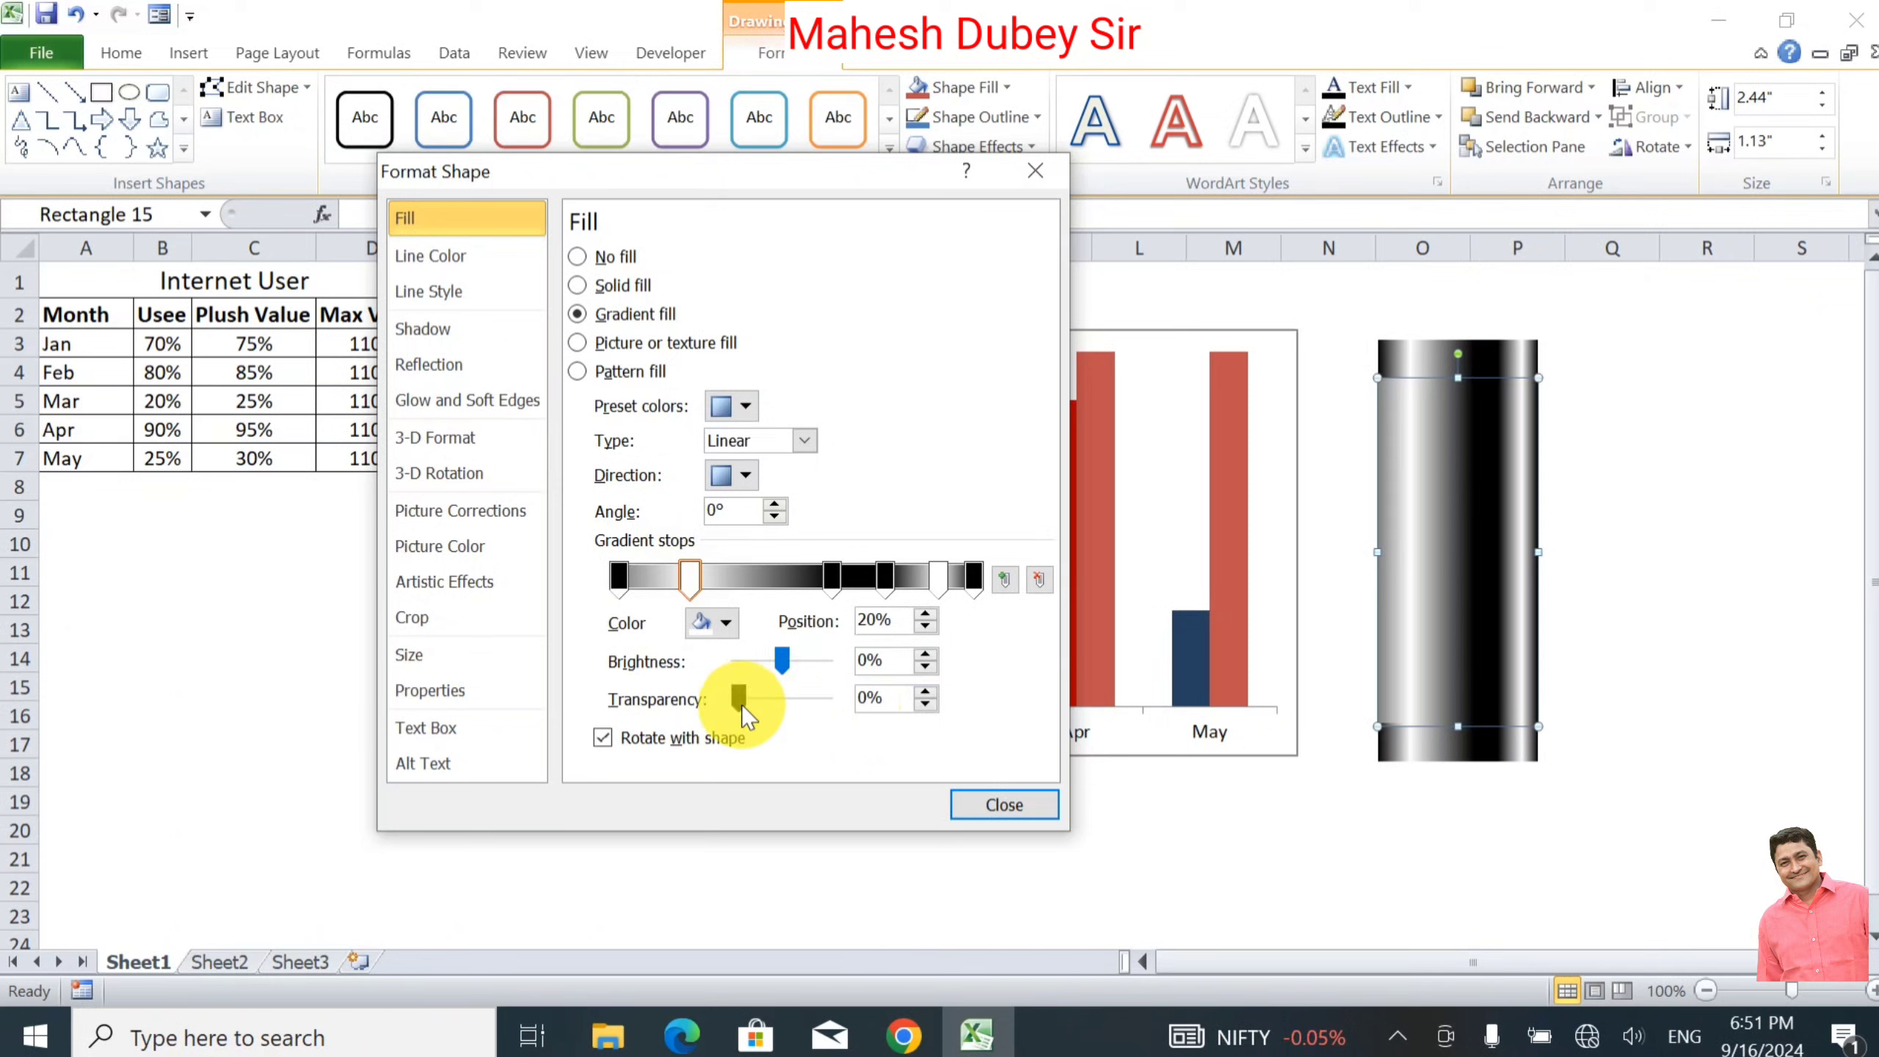
left_click(834, 575)
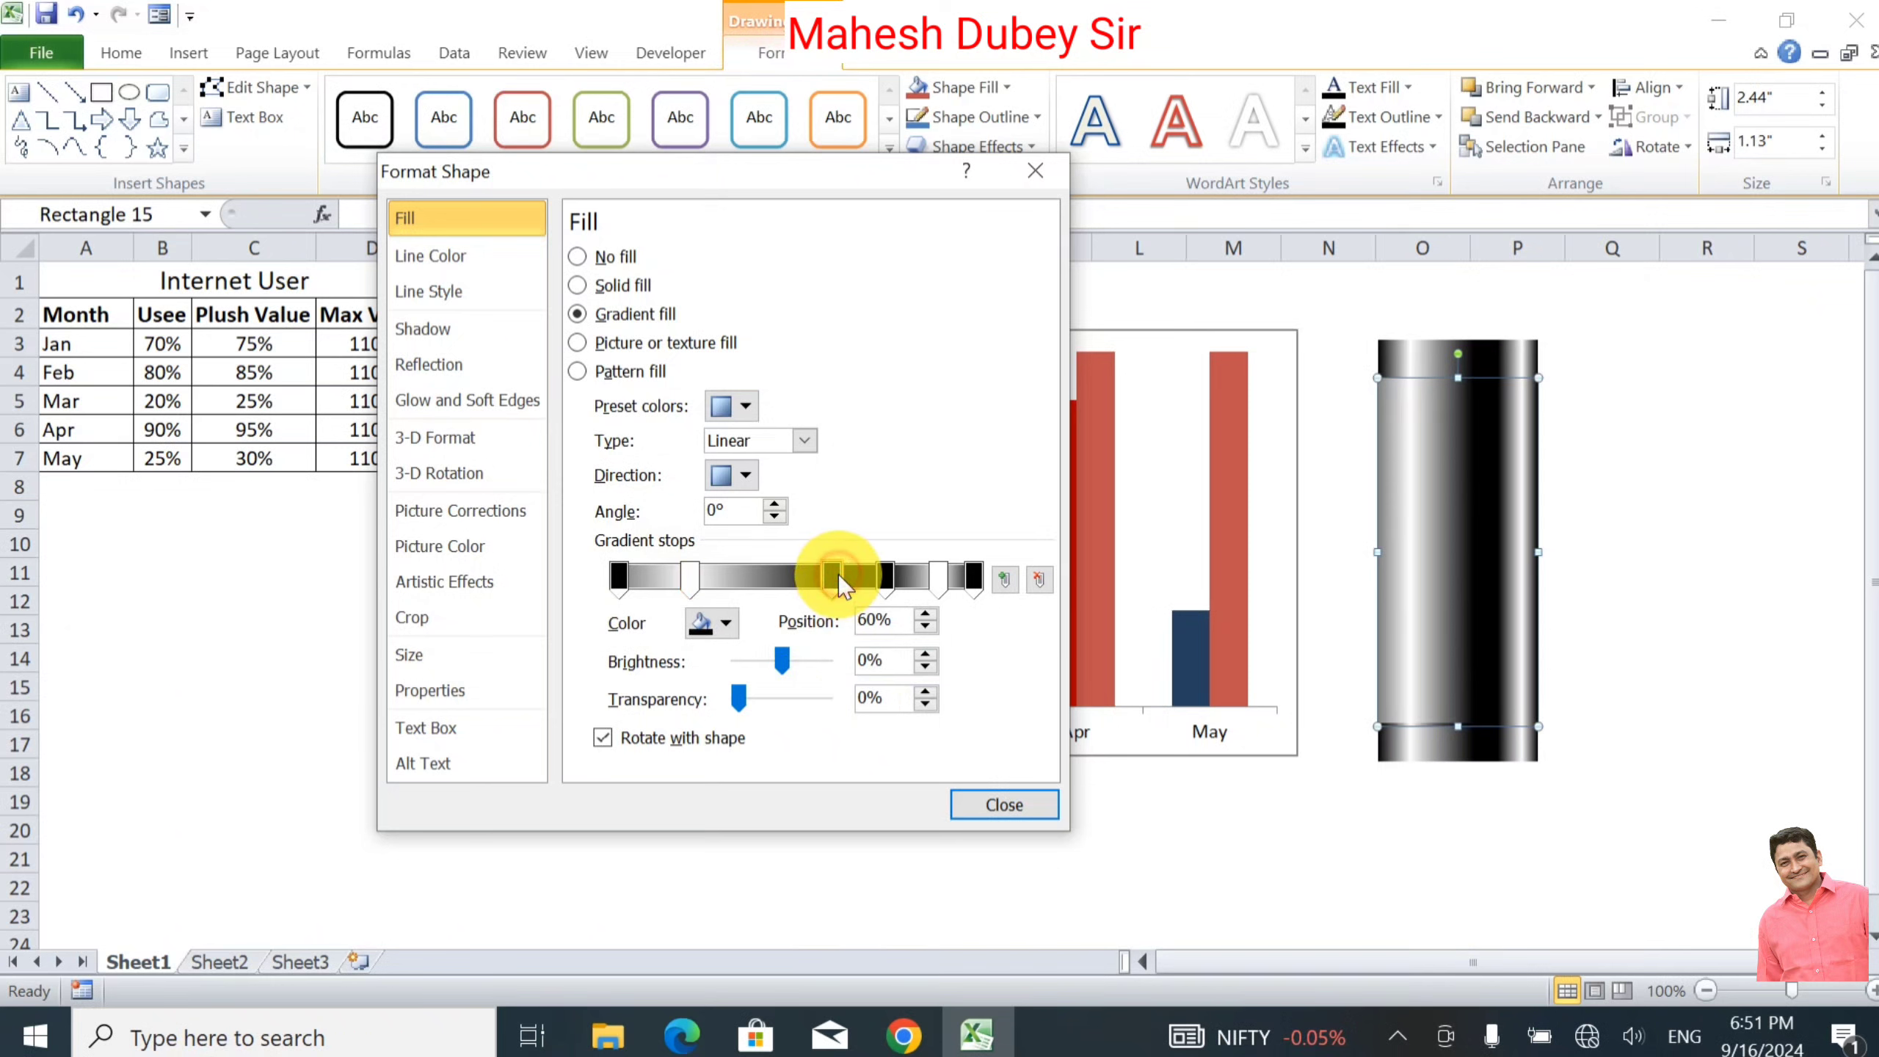
left_click(887, 703)
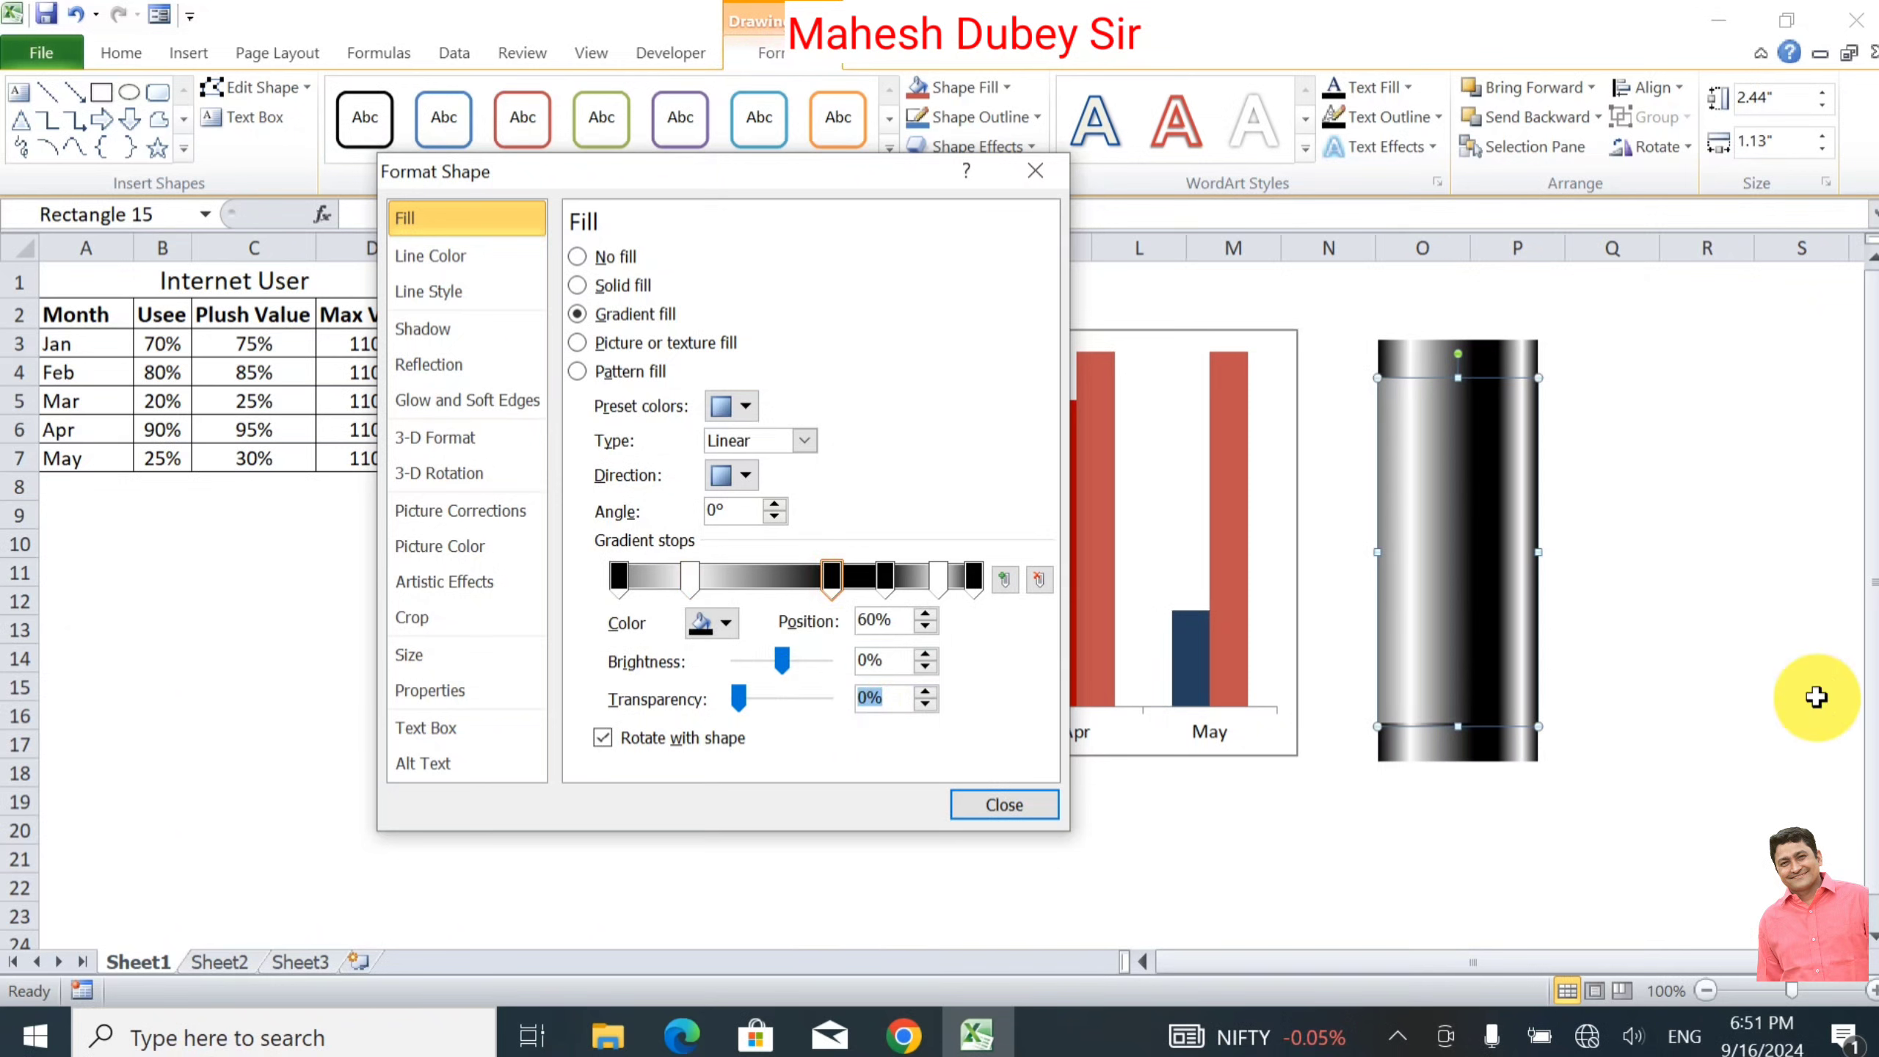
type("50")
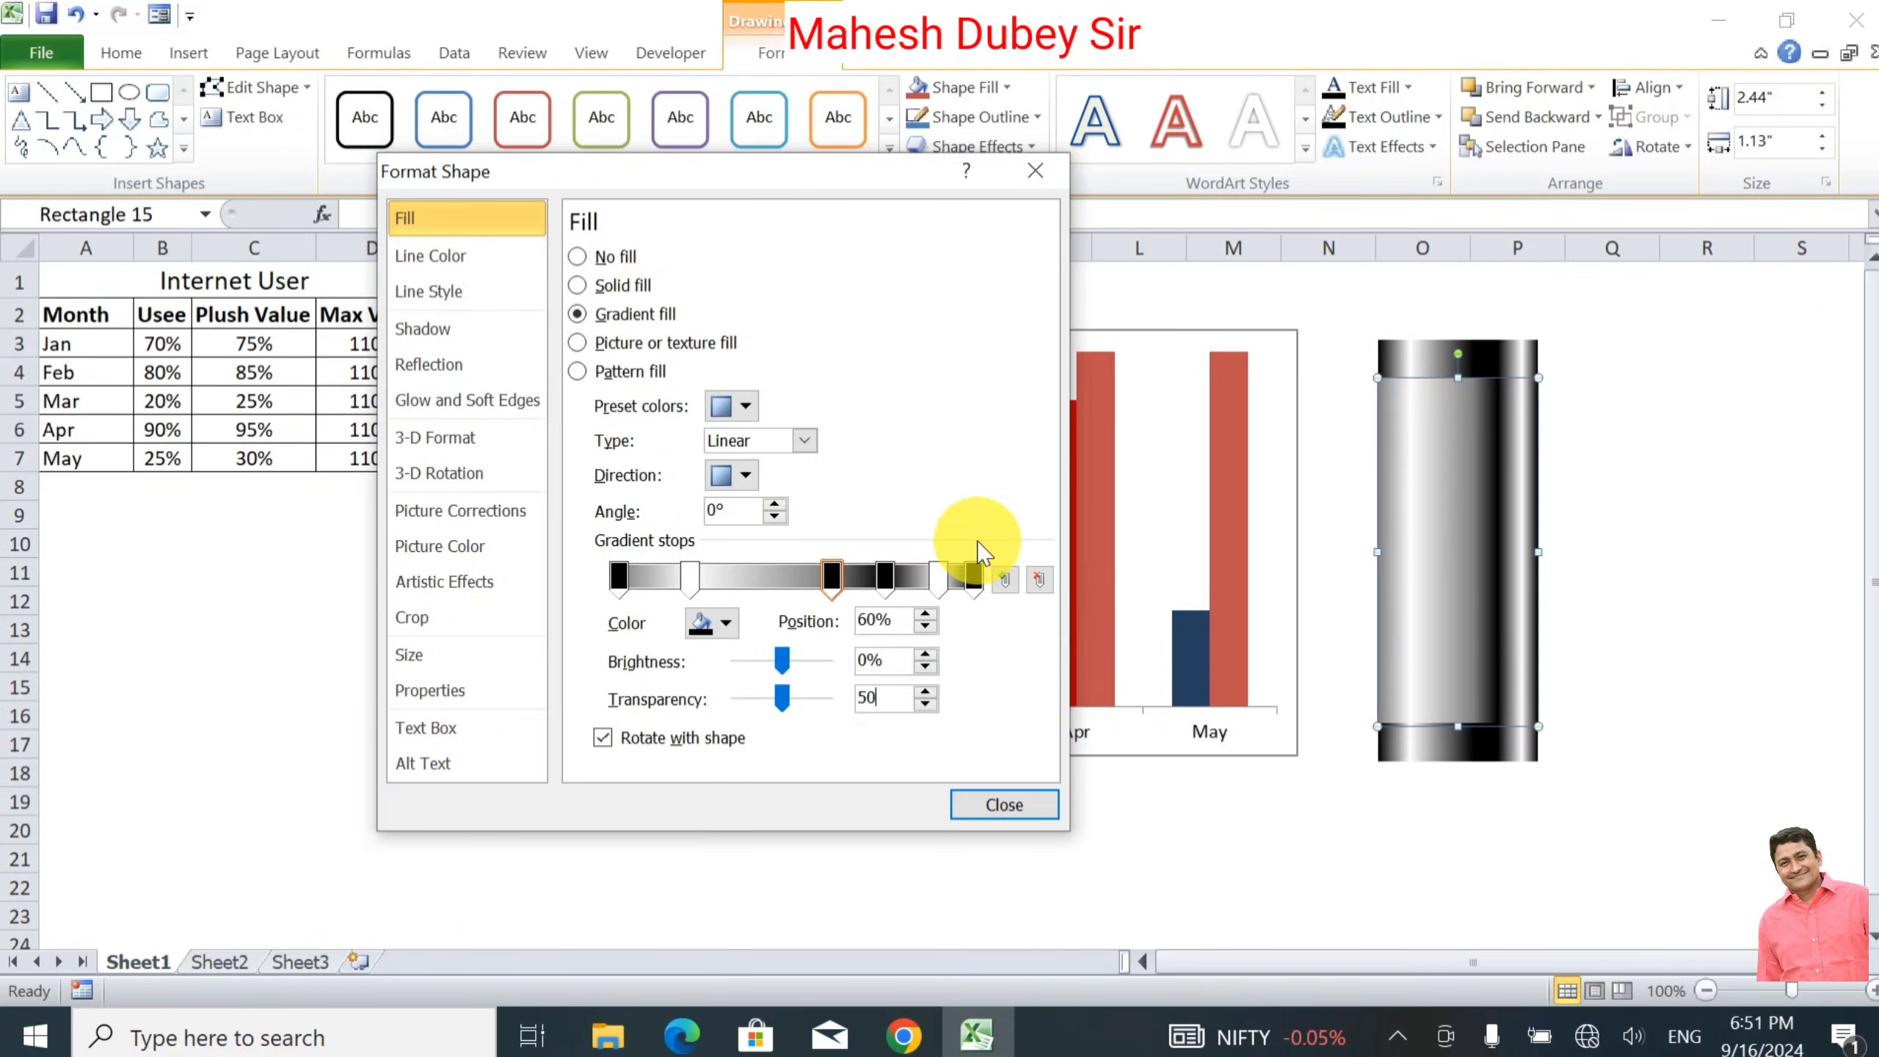
left_click(885, 576)
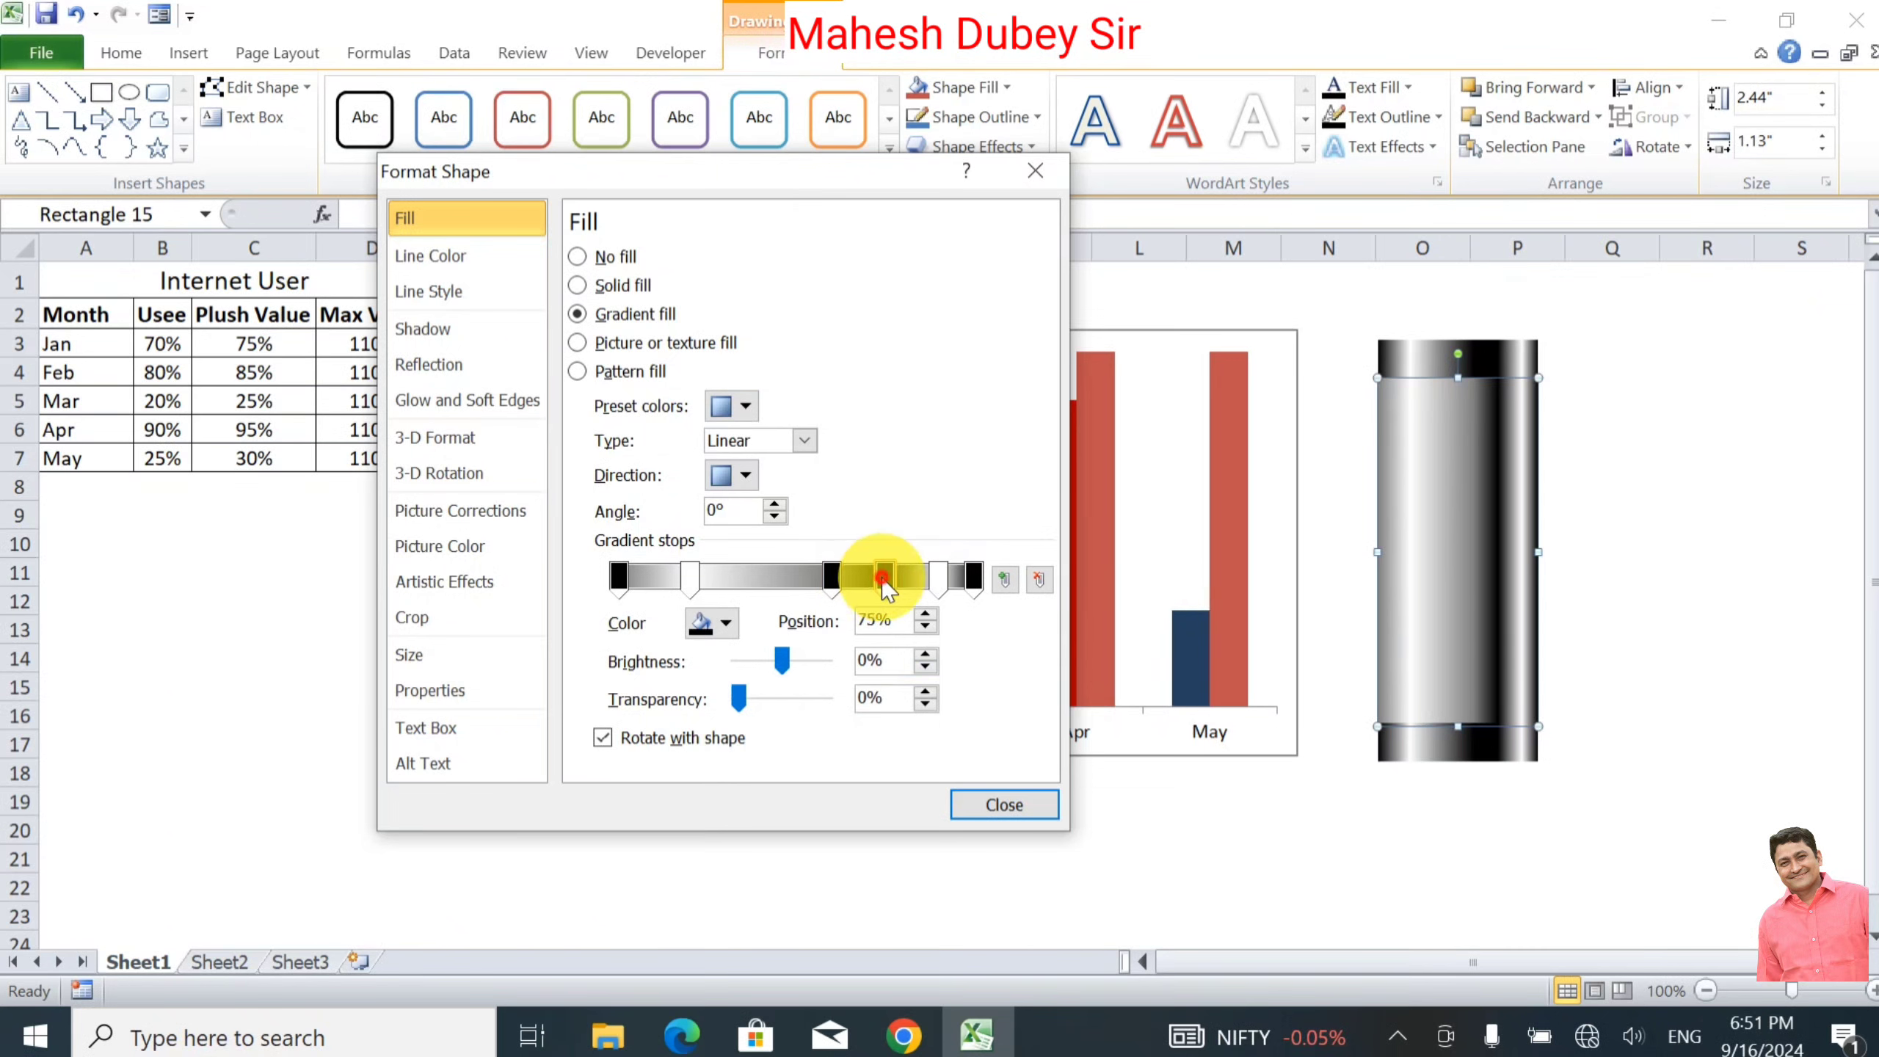
left_click(886, 698)
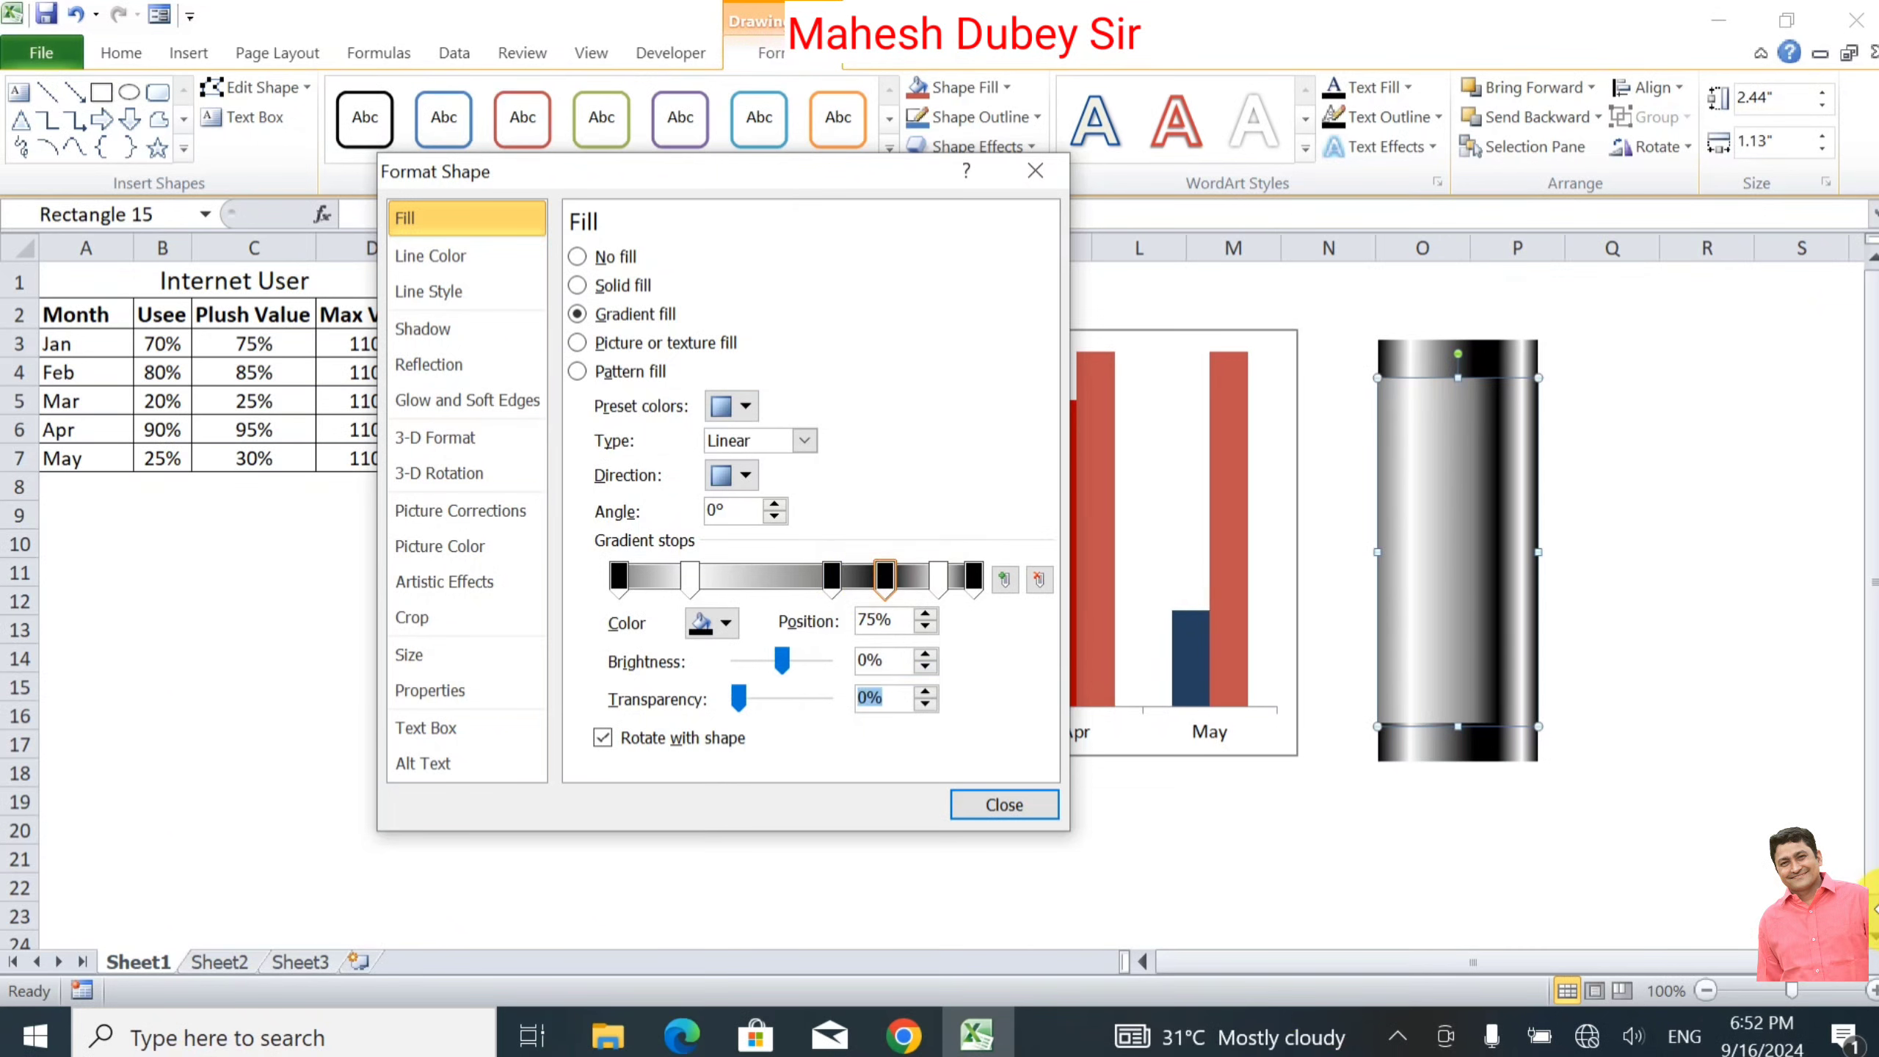
type("100")
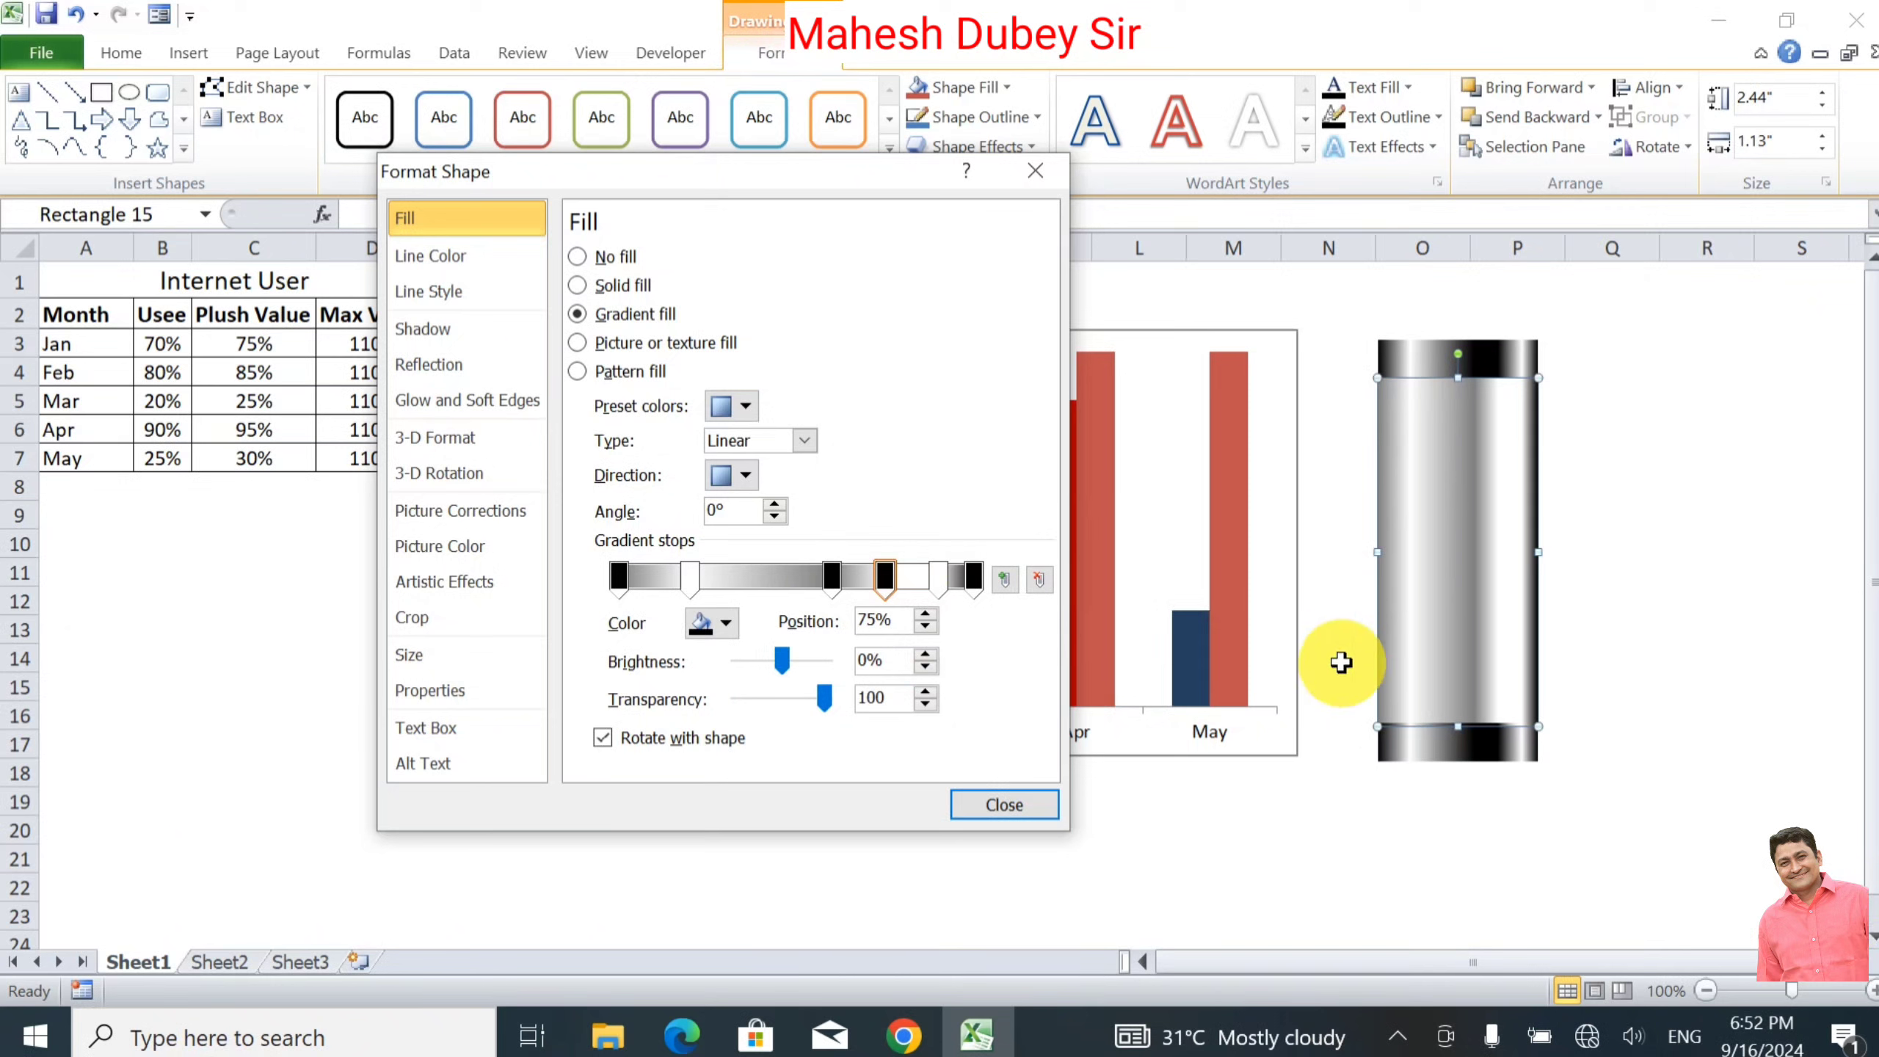
left_click(931, 575)
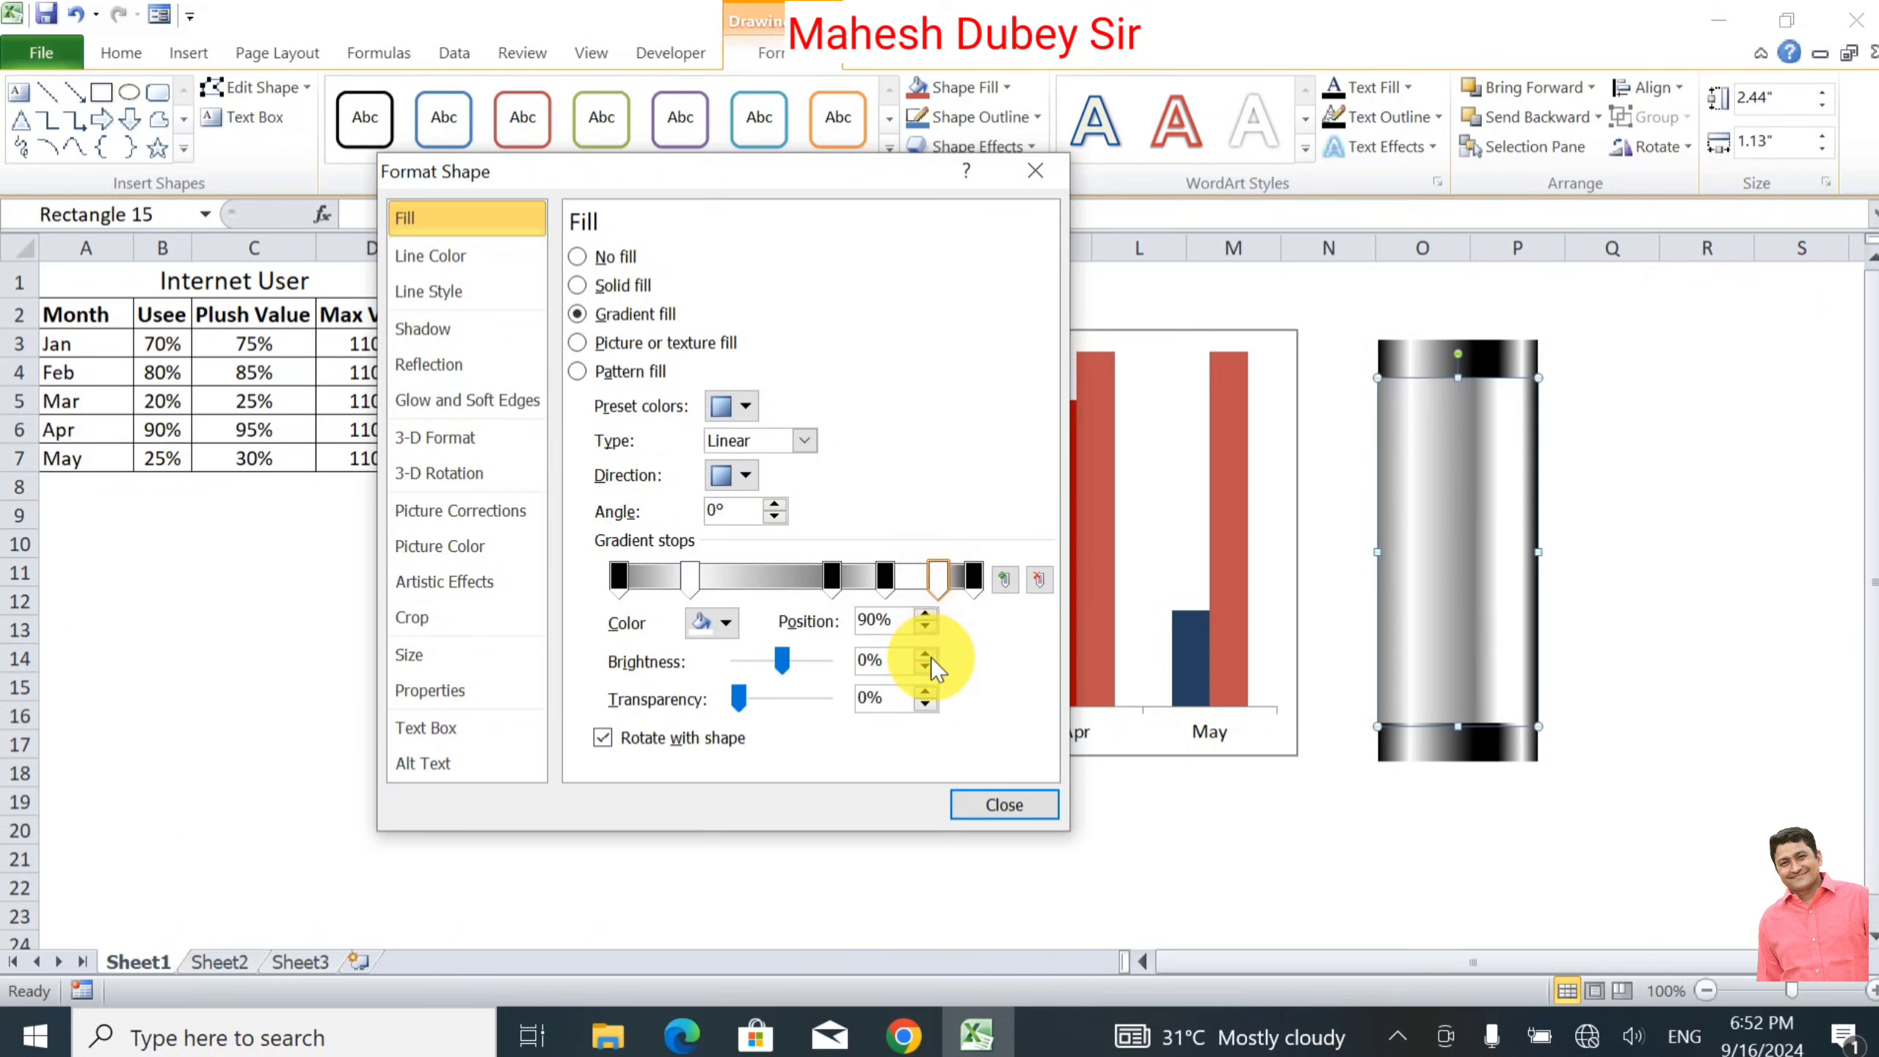
left_click(887, 698)
type("2")
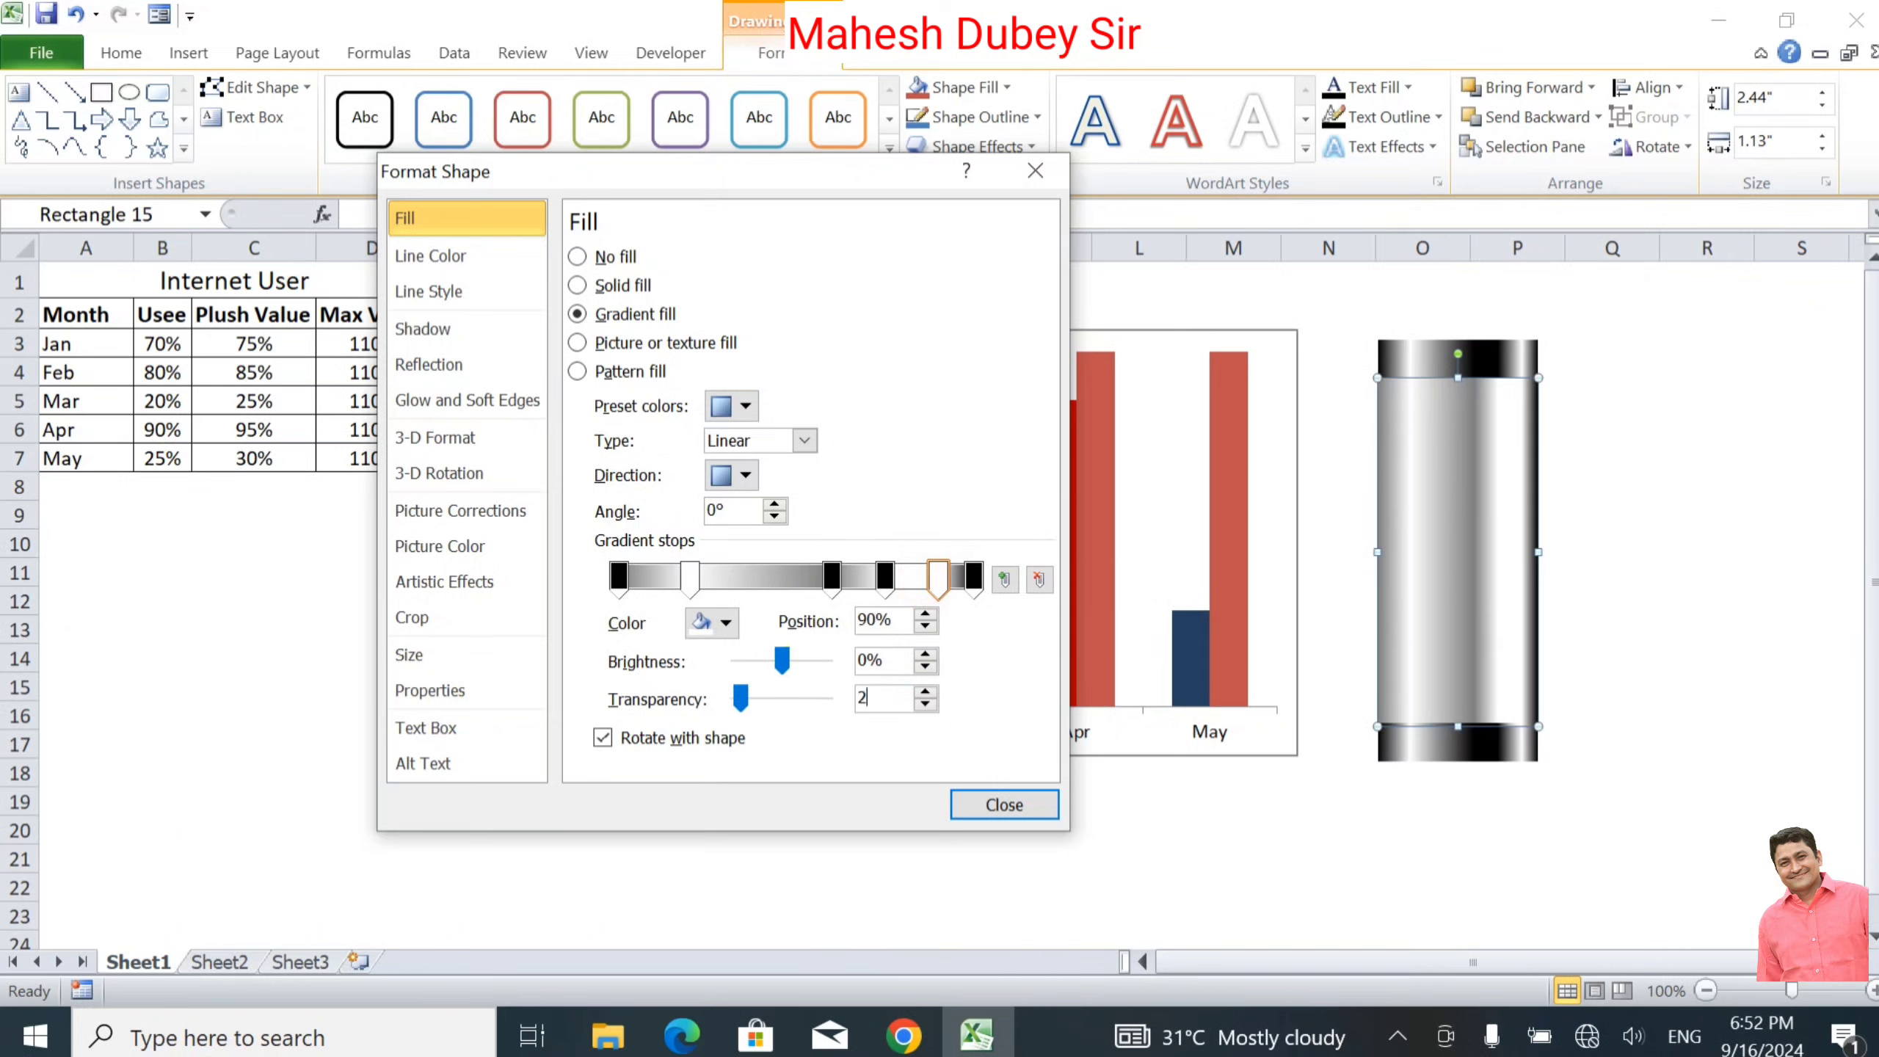
type("0")
left_click(973, 575)
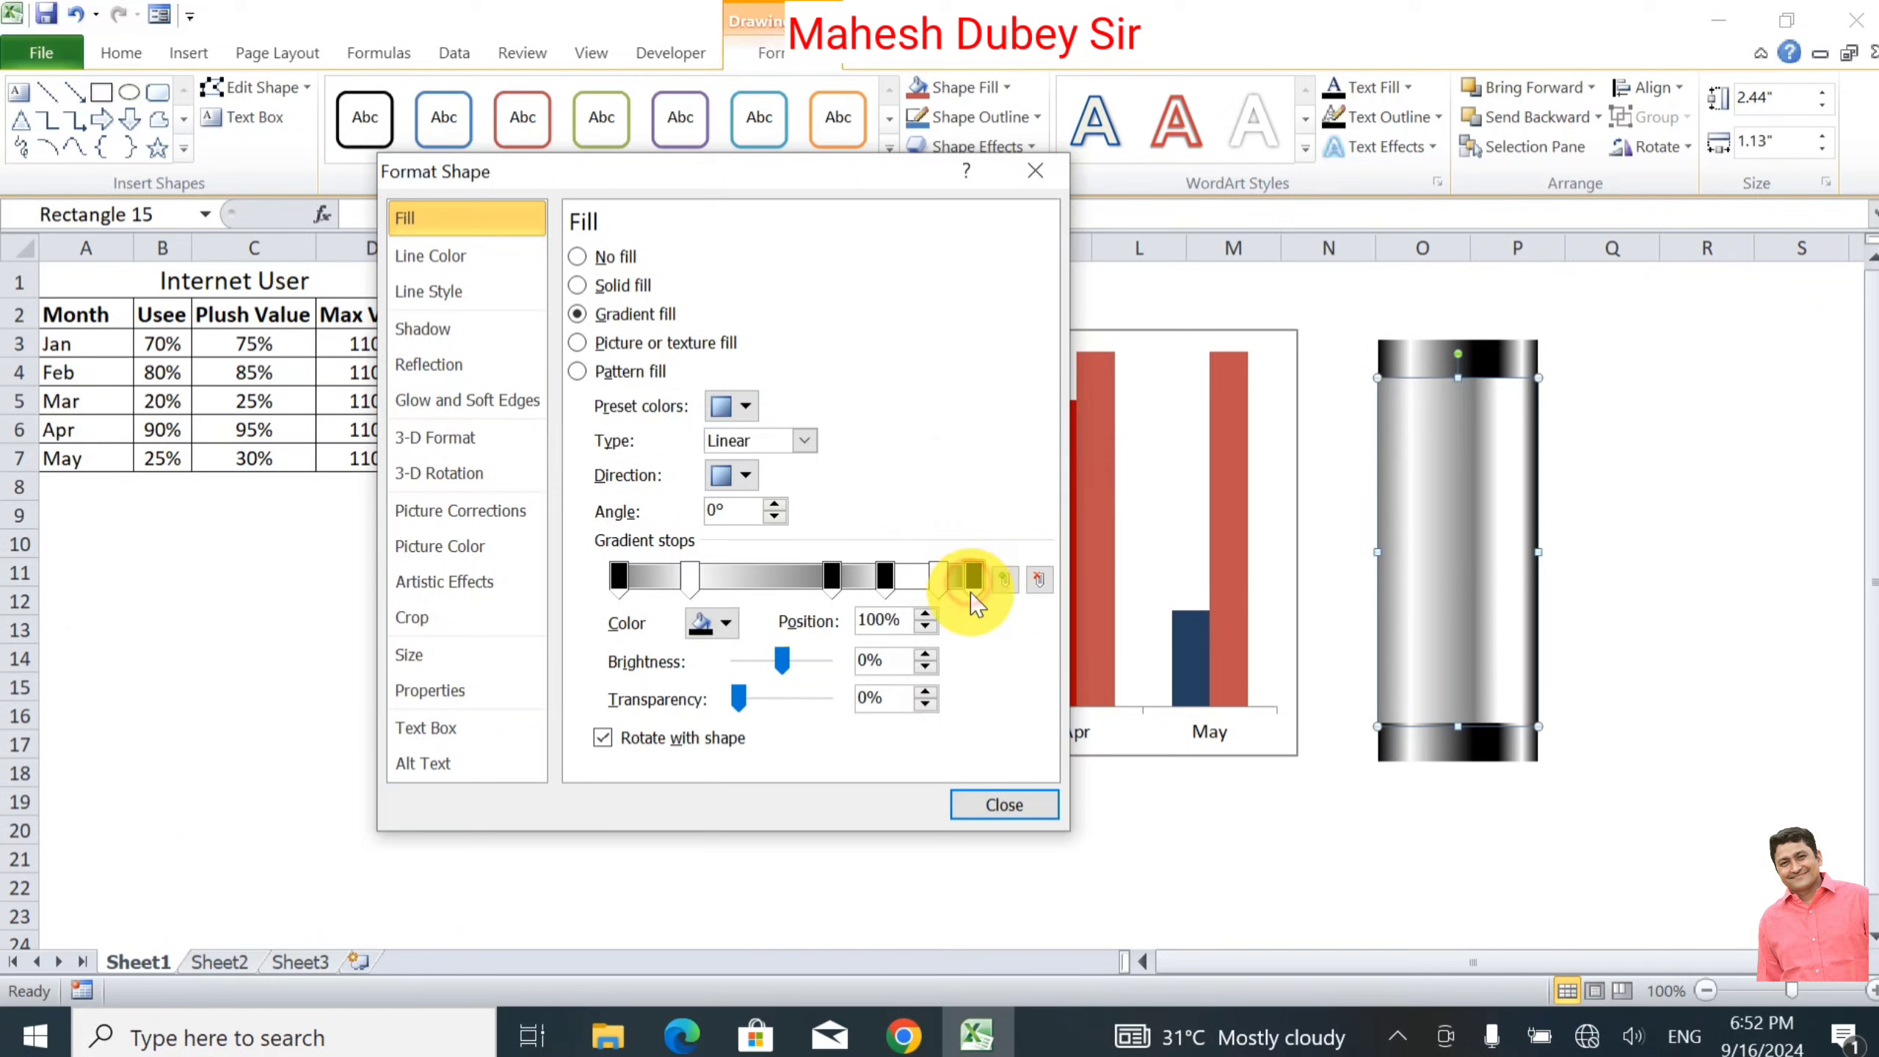
left_click(887, 697)
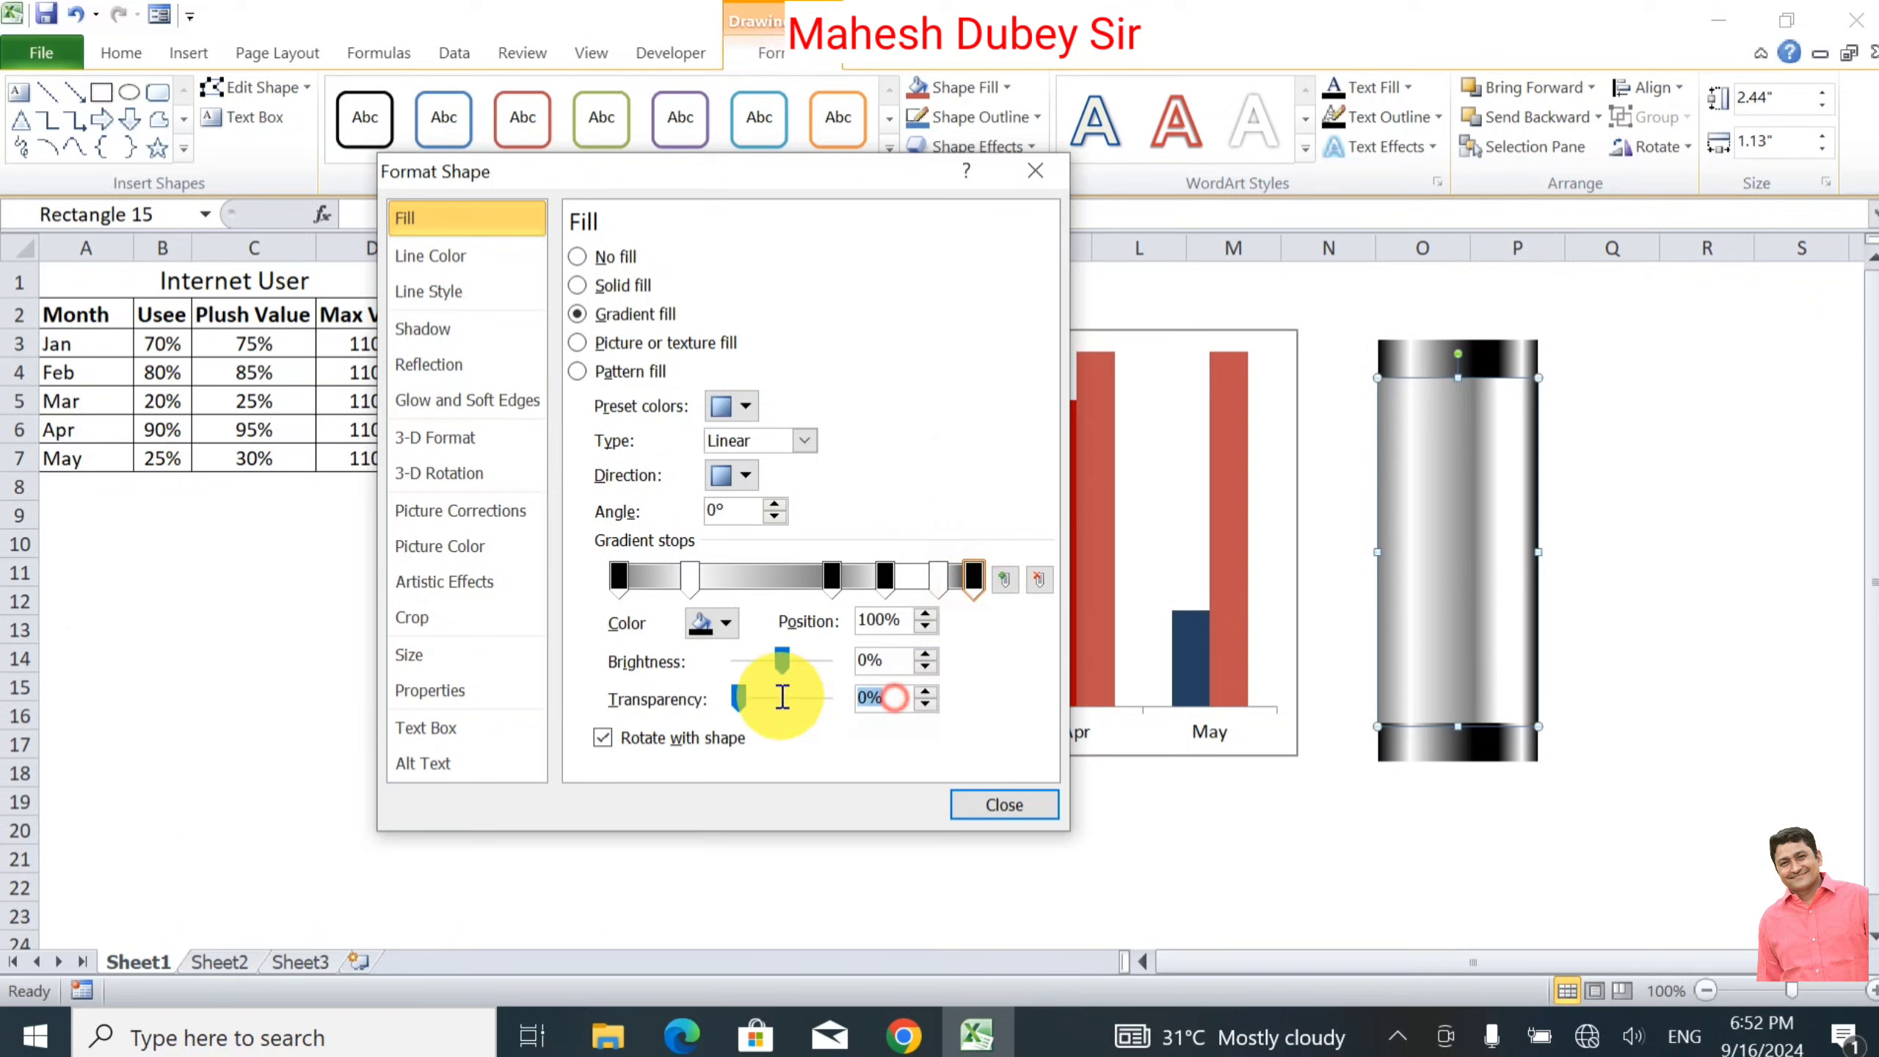
type("50")
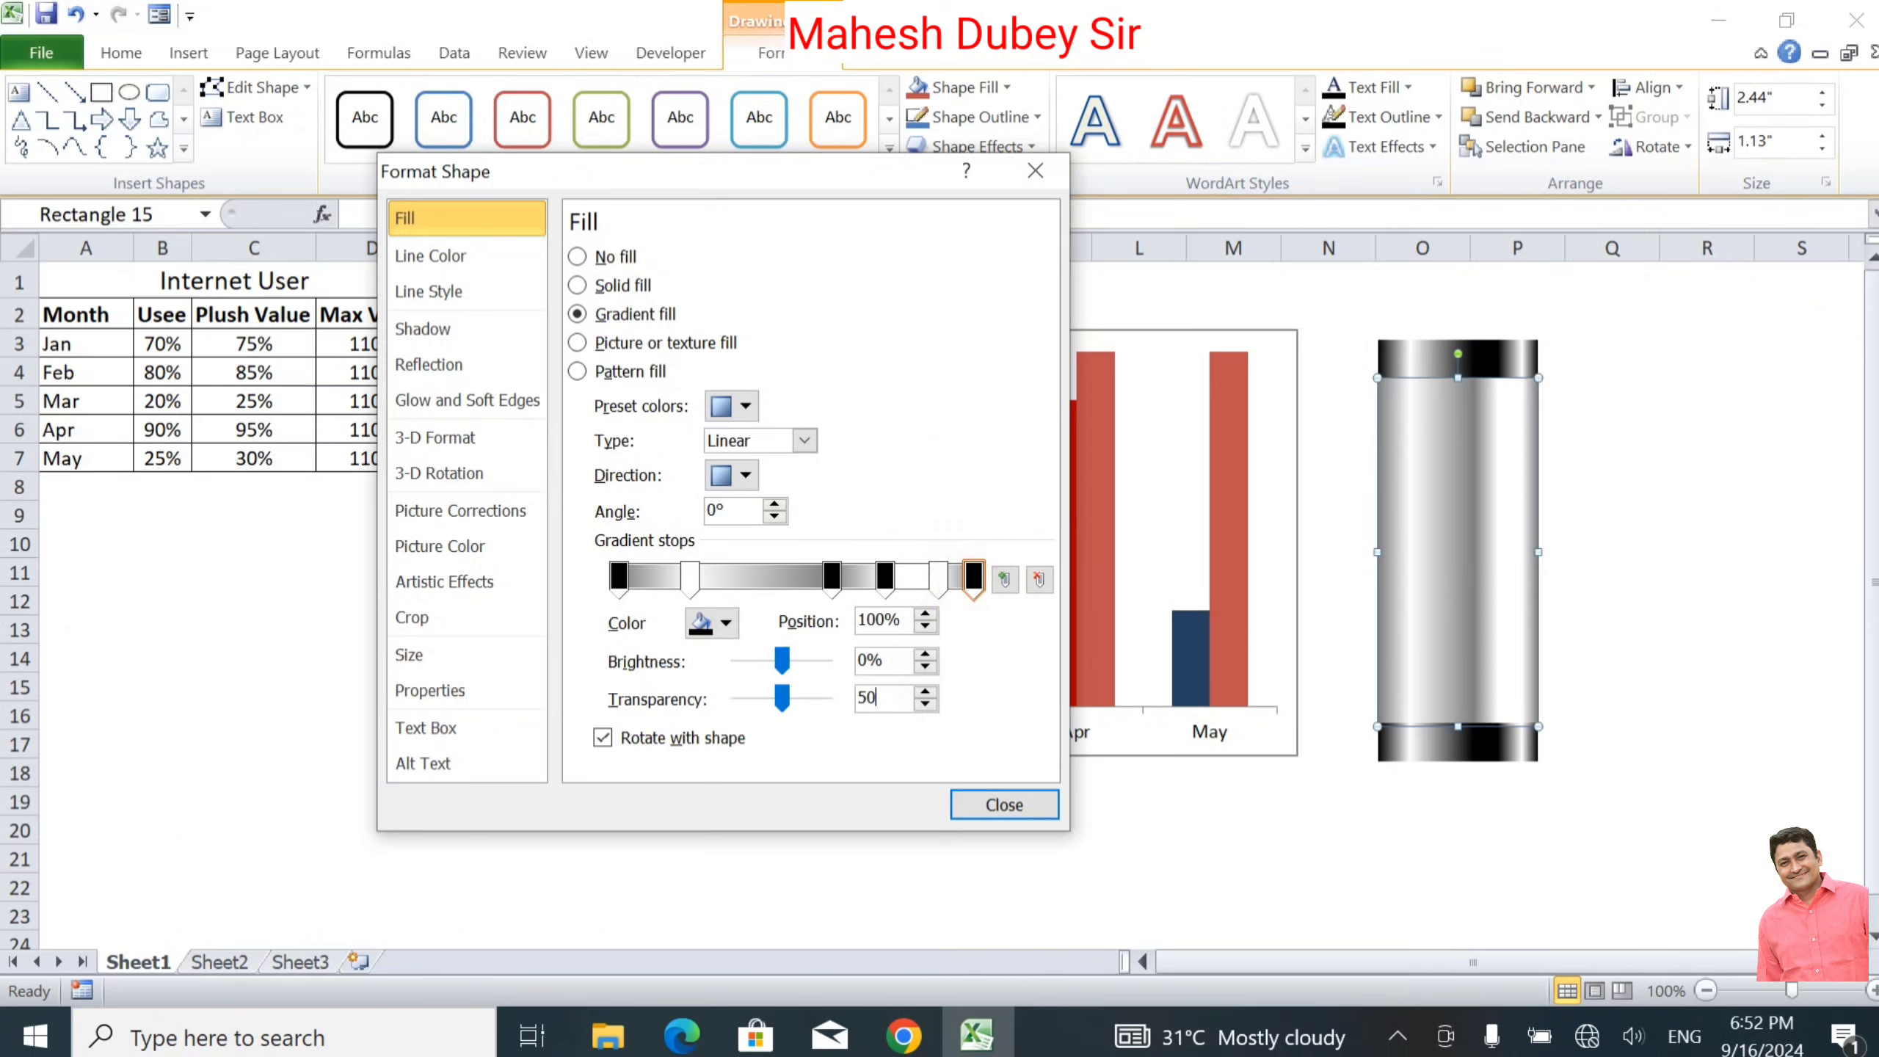
Step: Group the top cap, cylinder body and bottom cap into one shape
left_click(1002, 804)
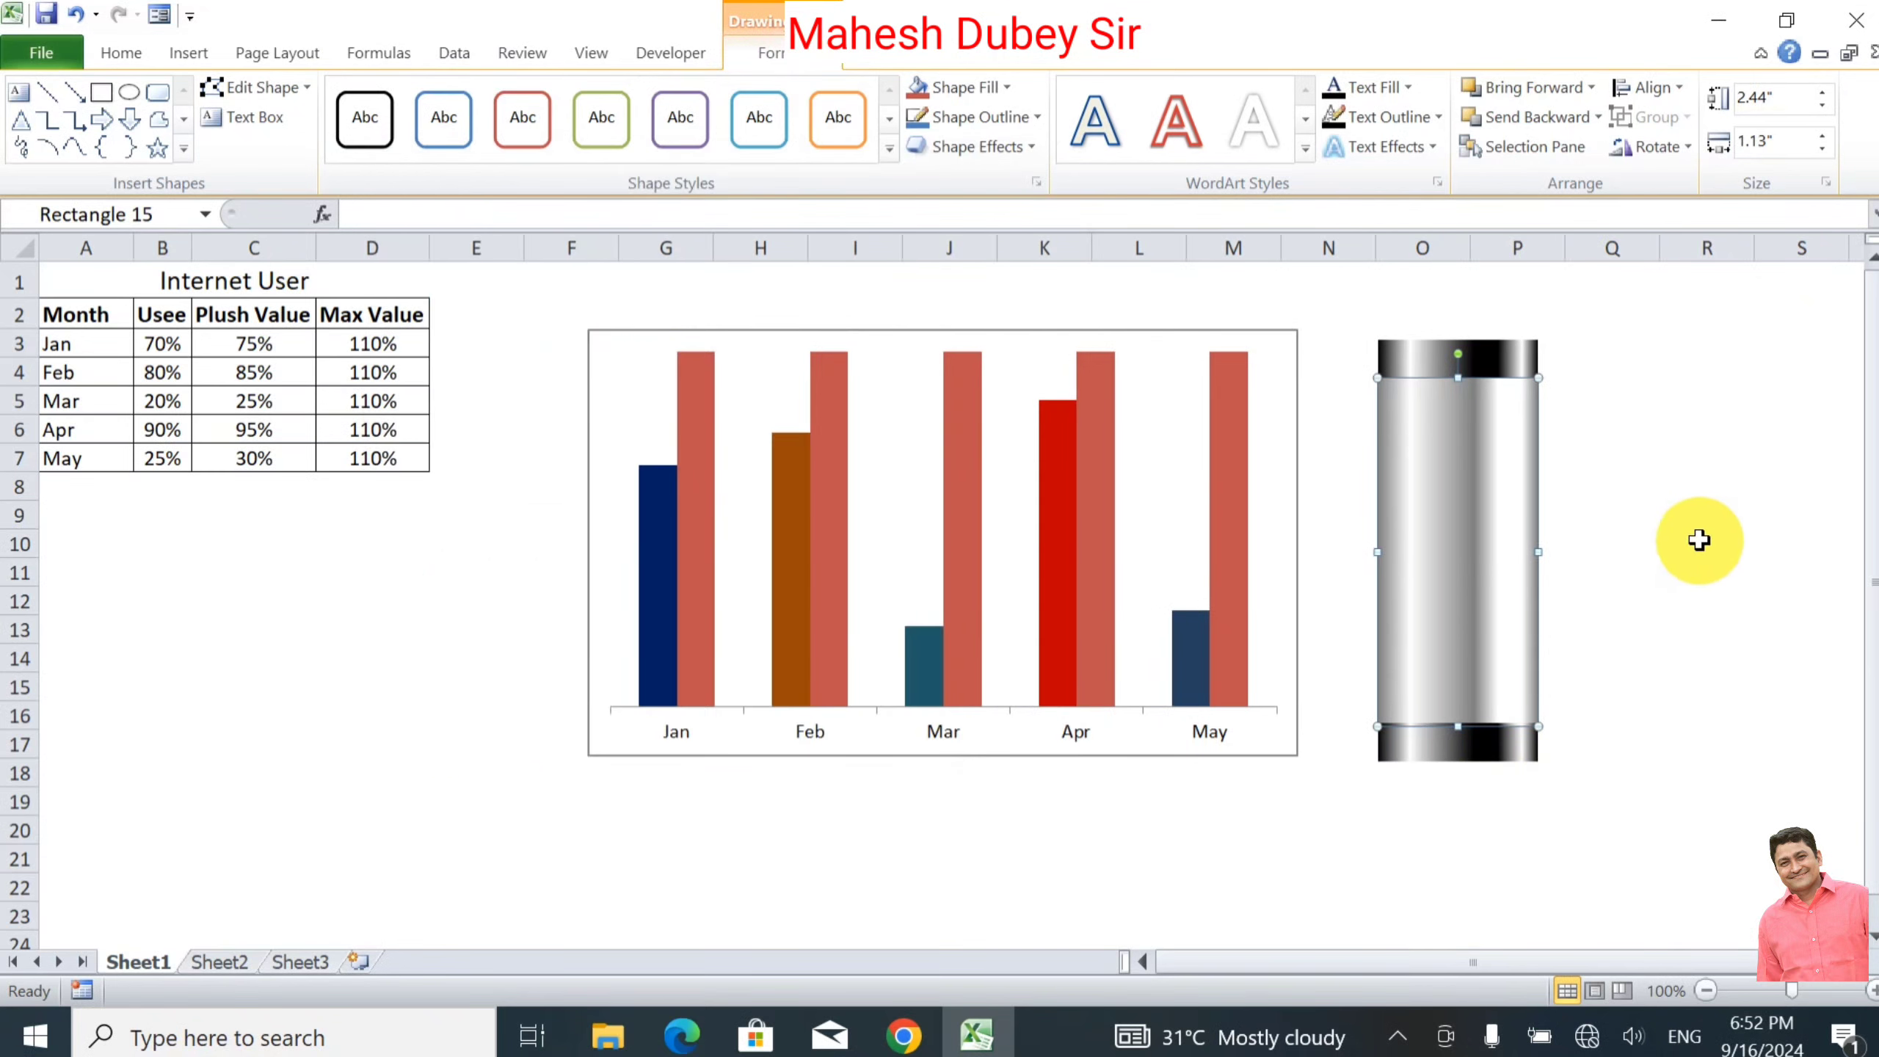
left_click(1699, 513)
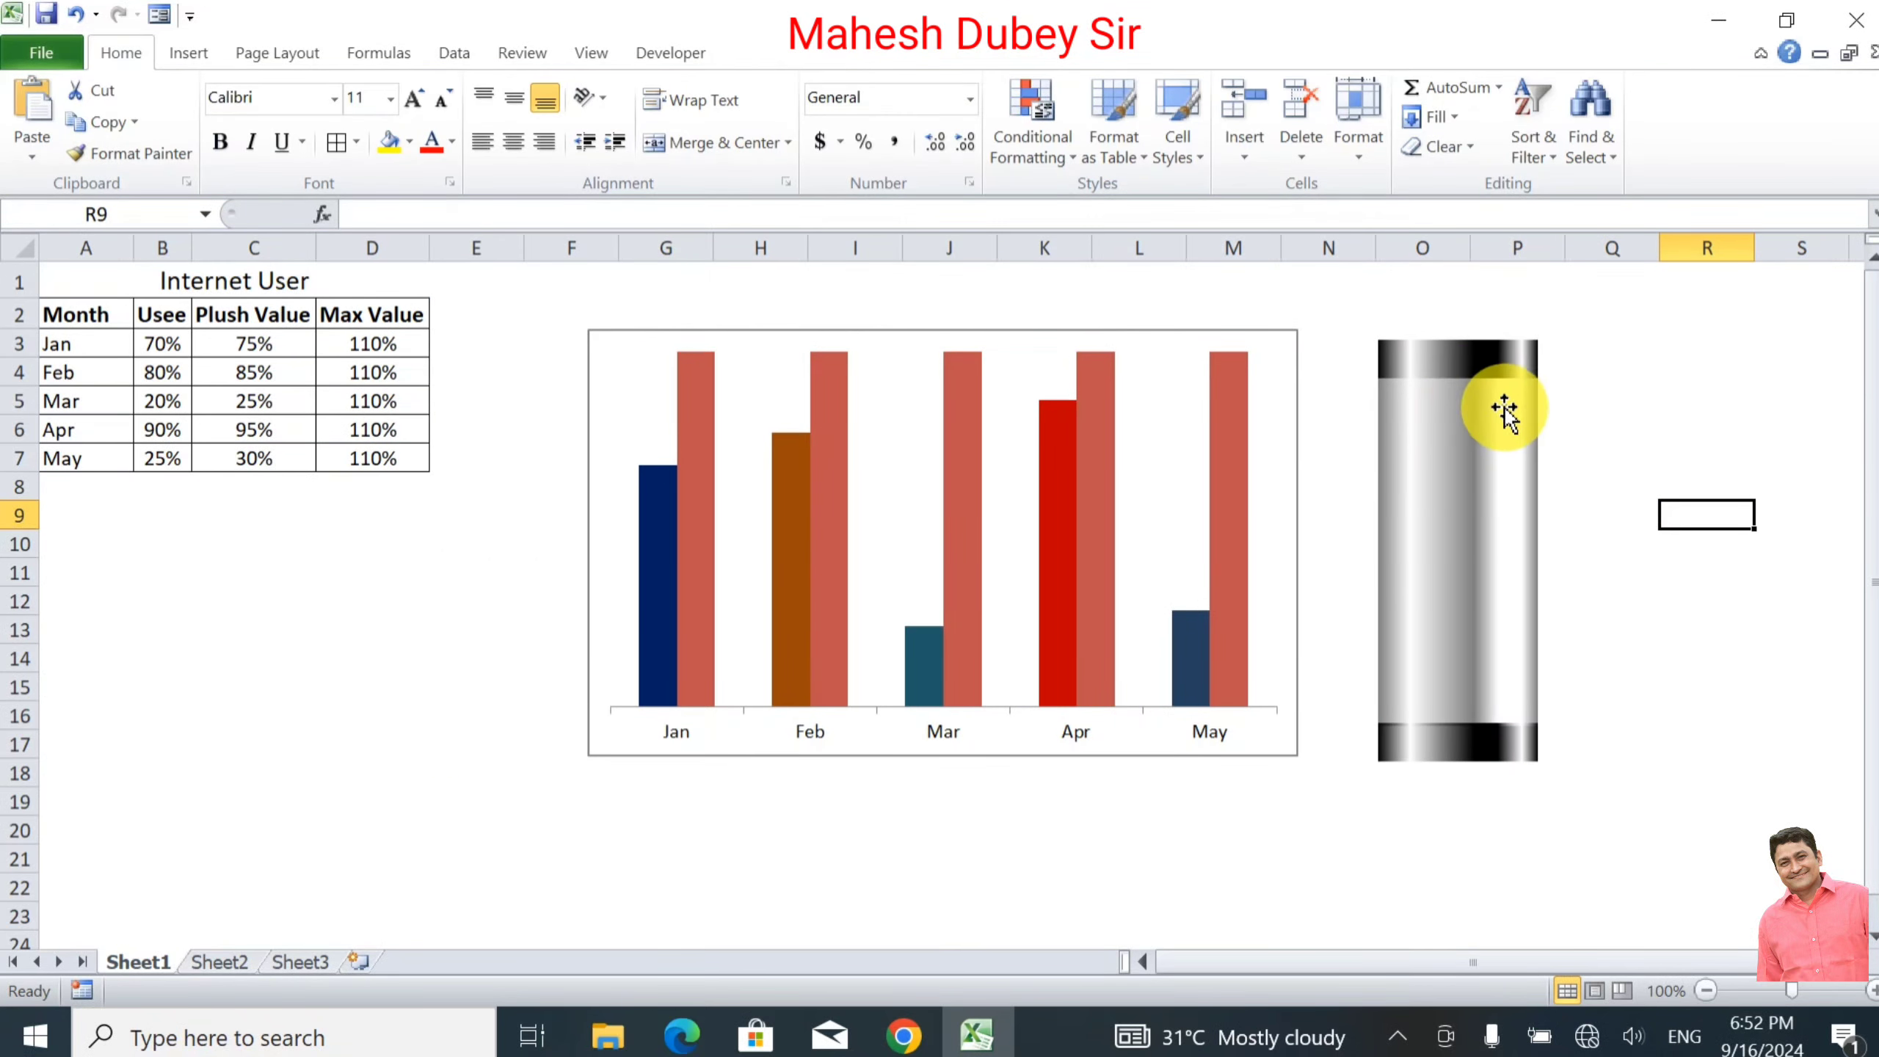
left_click(1490, 358)
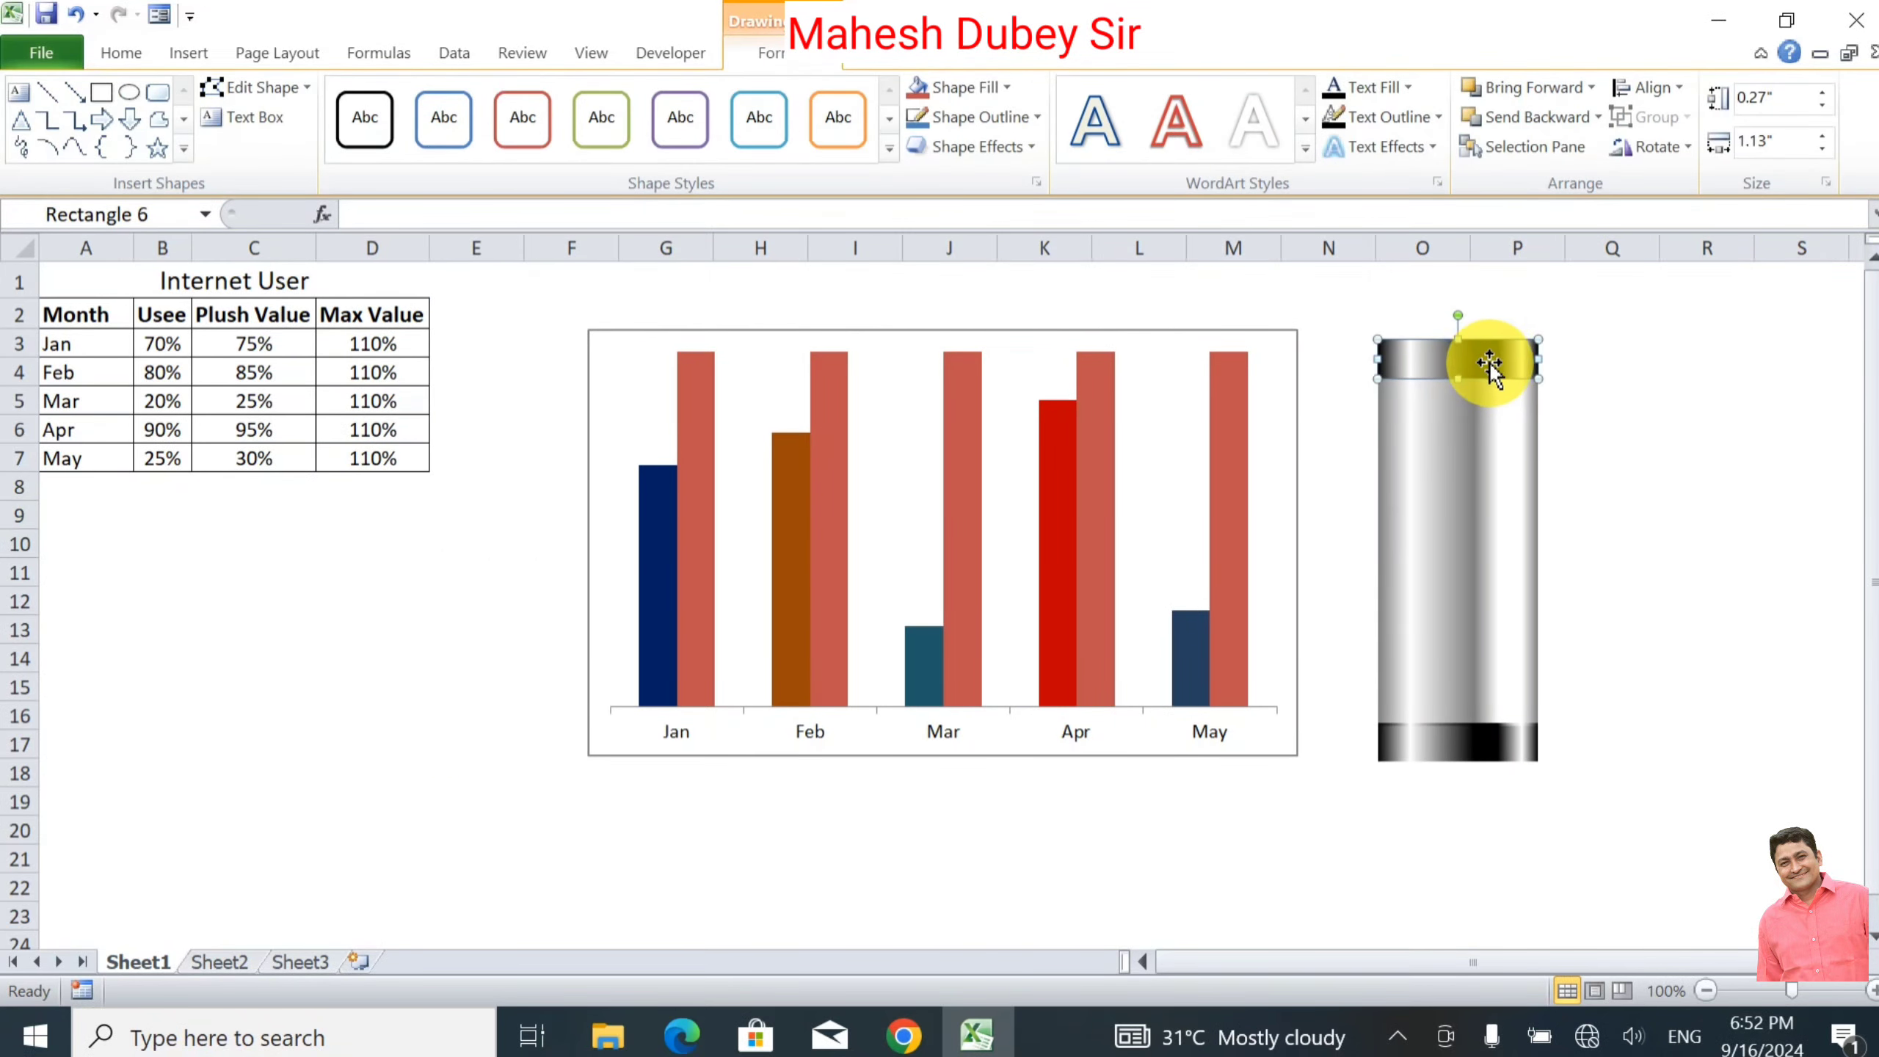
left_click(1486, 736, "shift")
left_click(1485, 739, "shift")
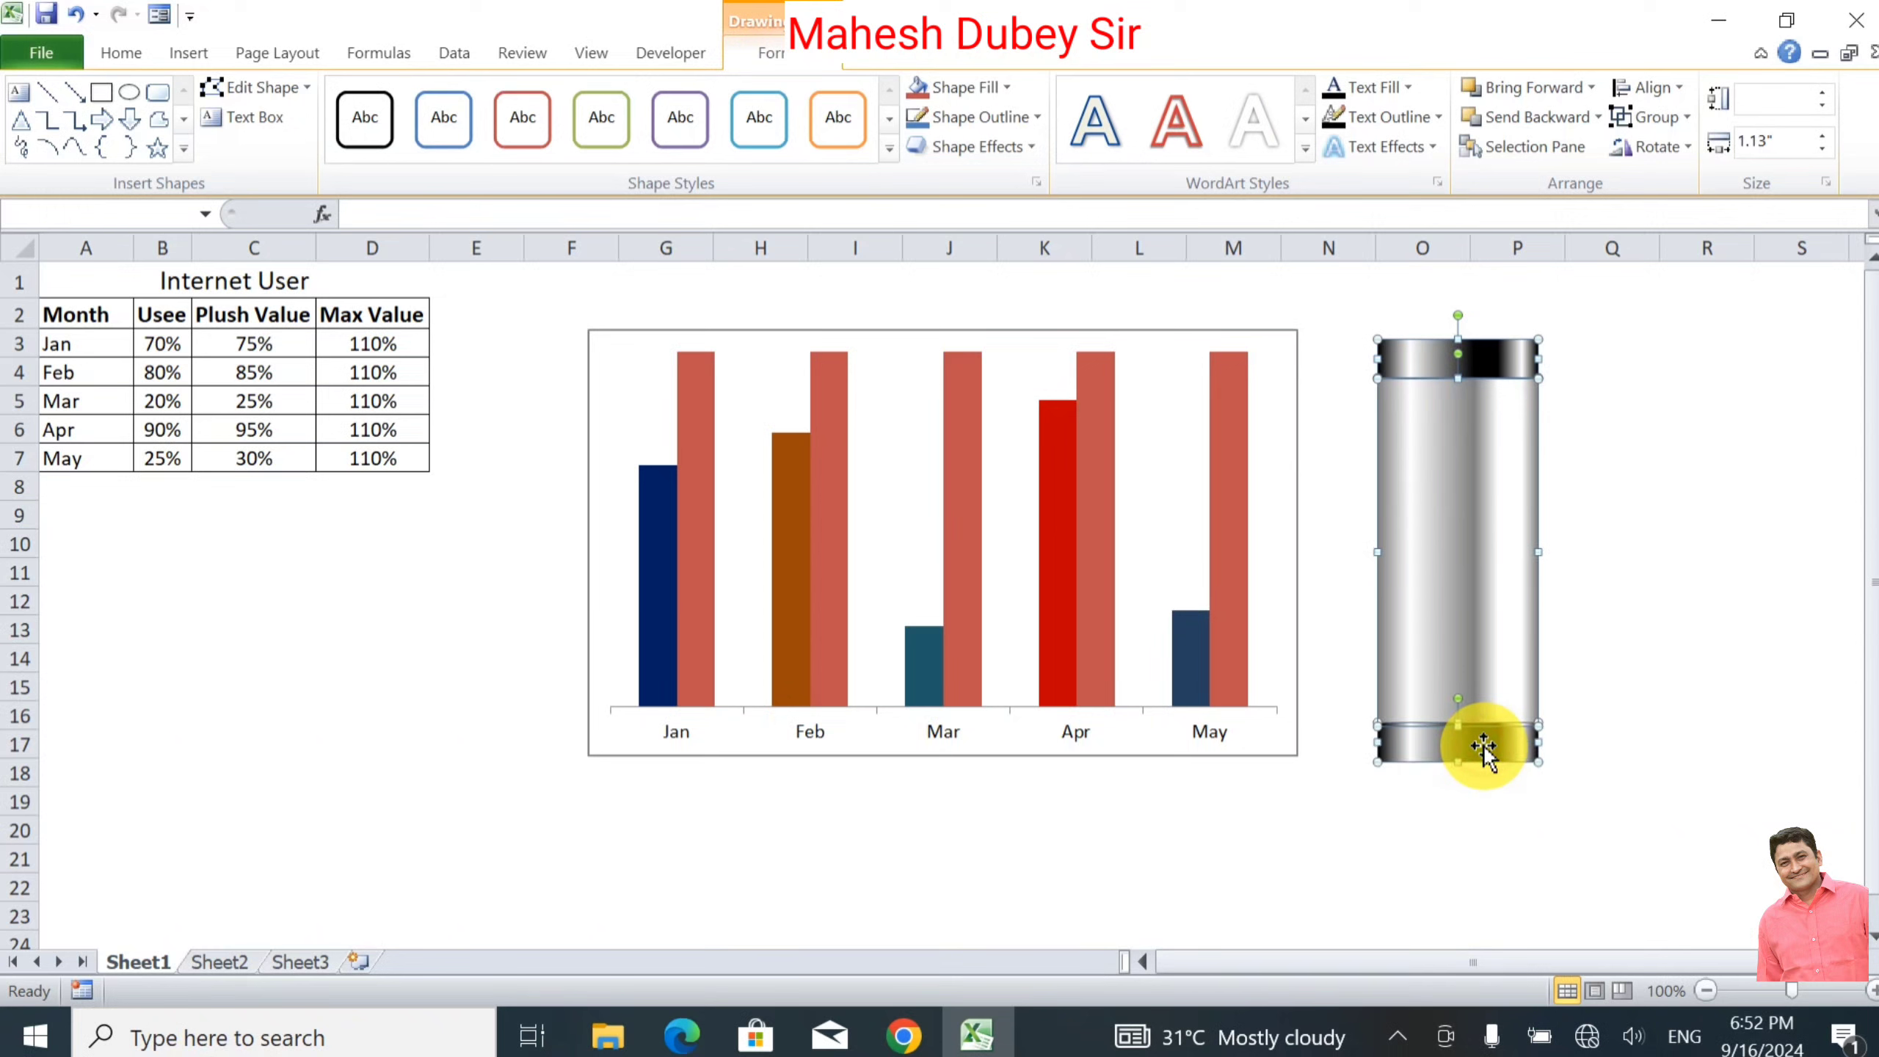
left_click(1652, 117)
left_click(1638, 148)
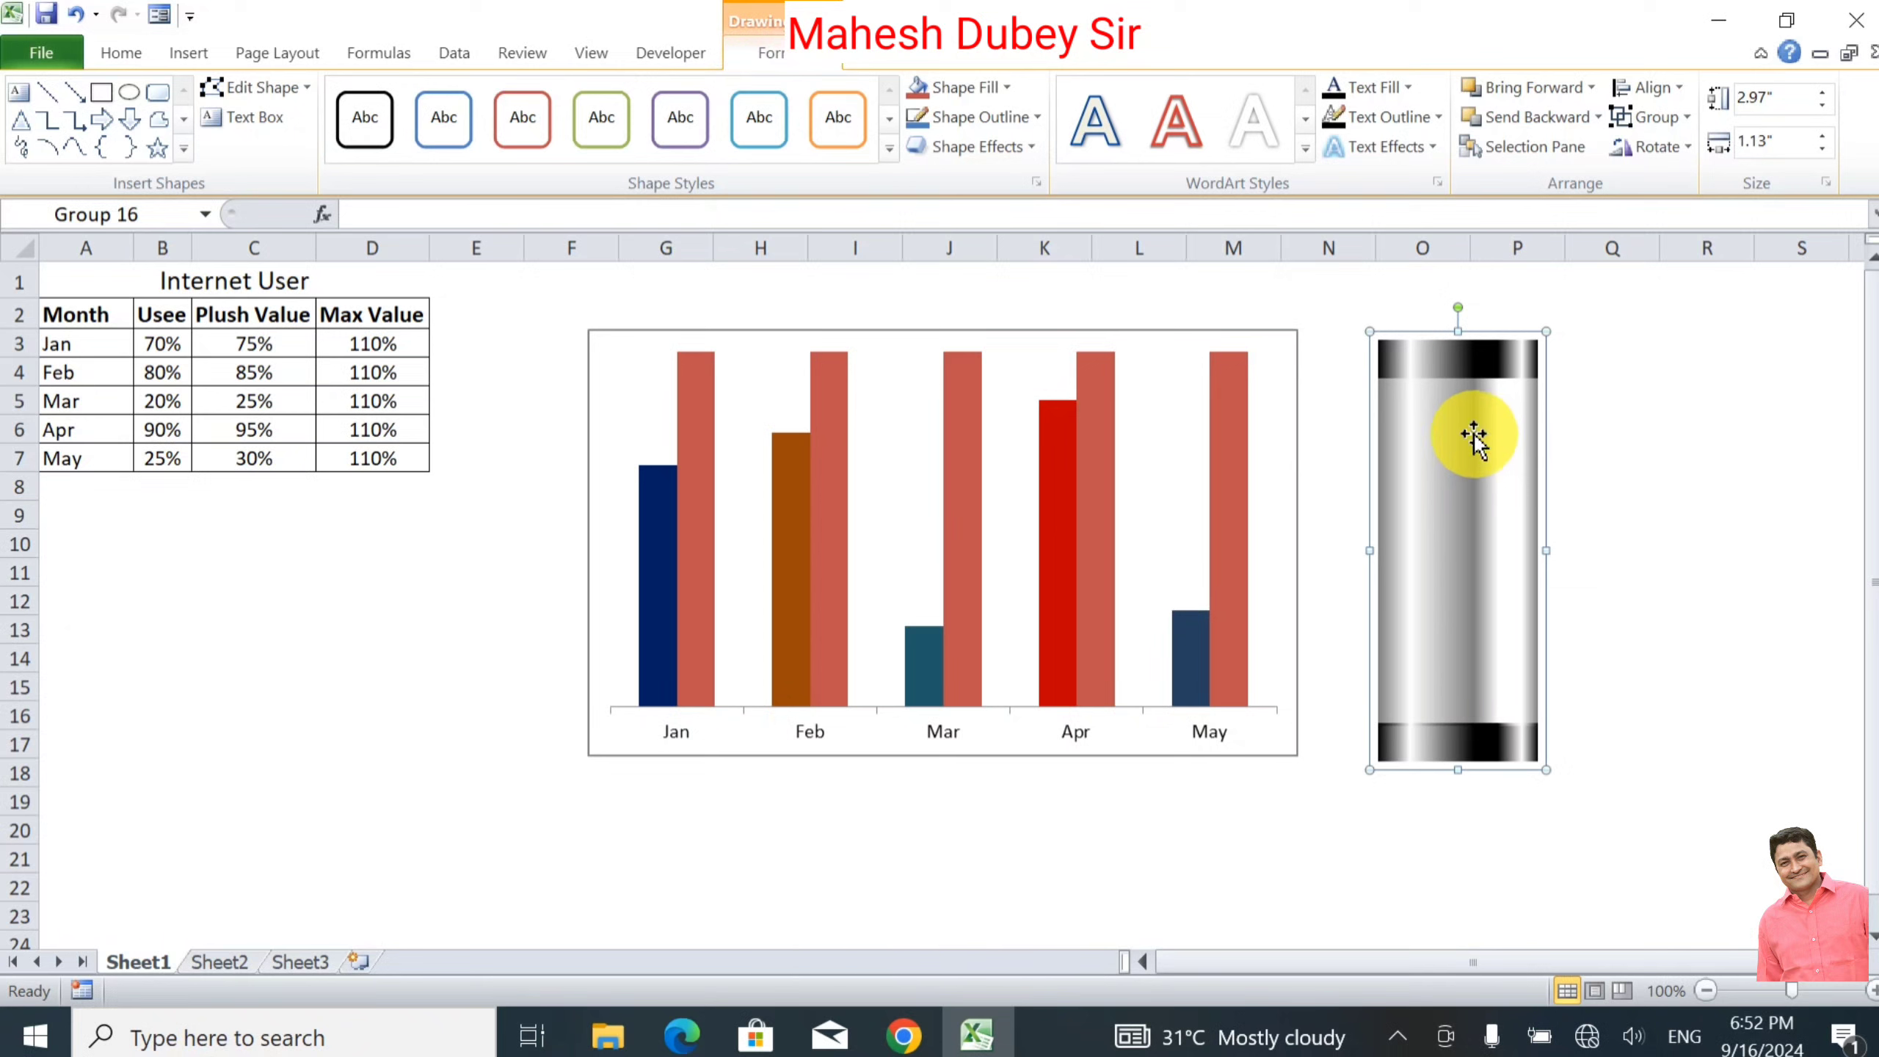
Step: Copy the cylinder group and paste it as the fill of the Max Value bars
left_click(121, 53)
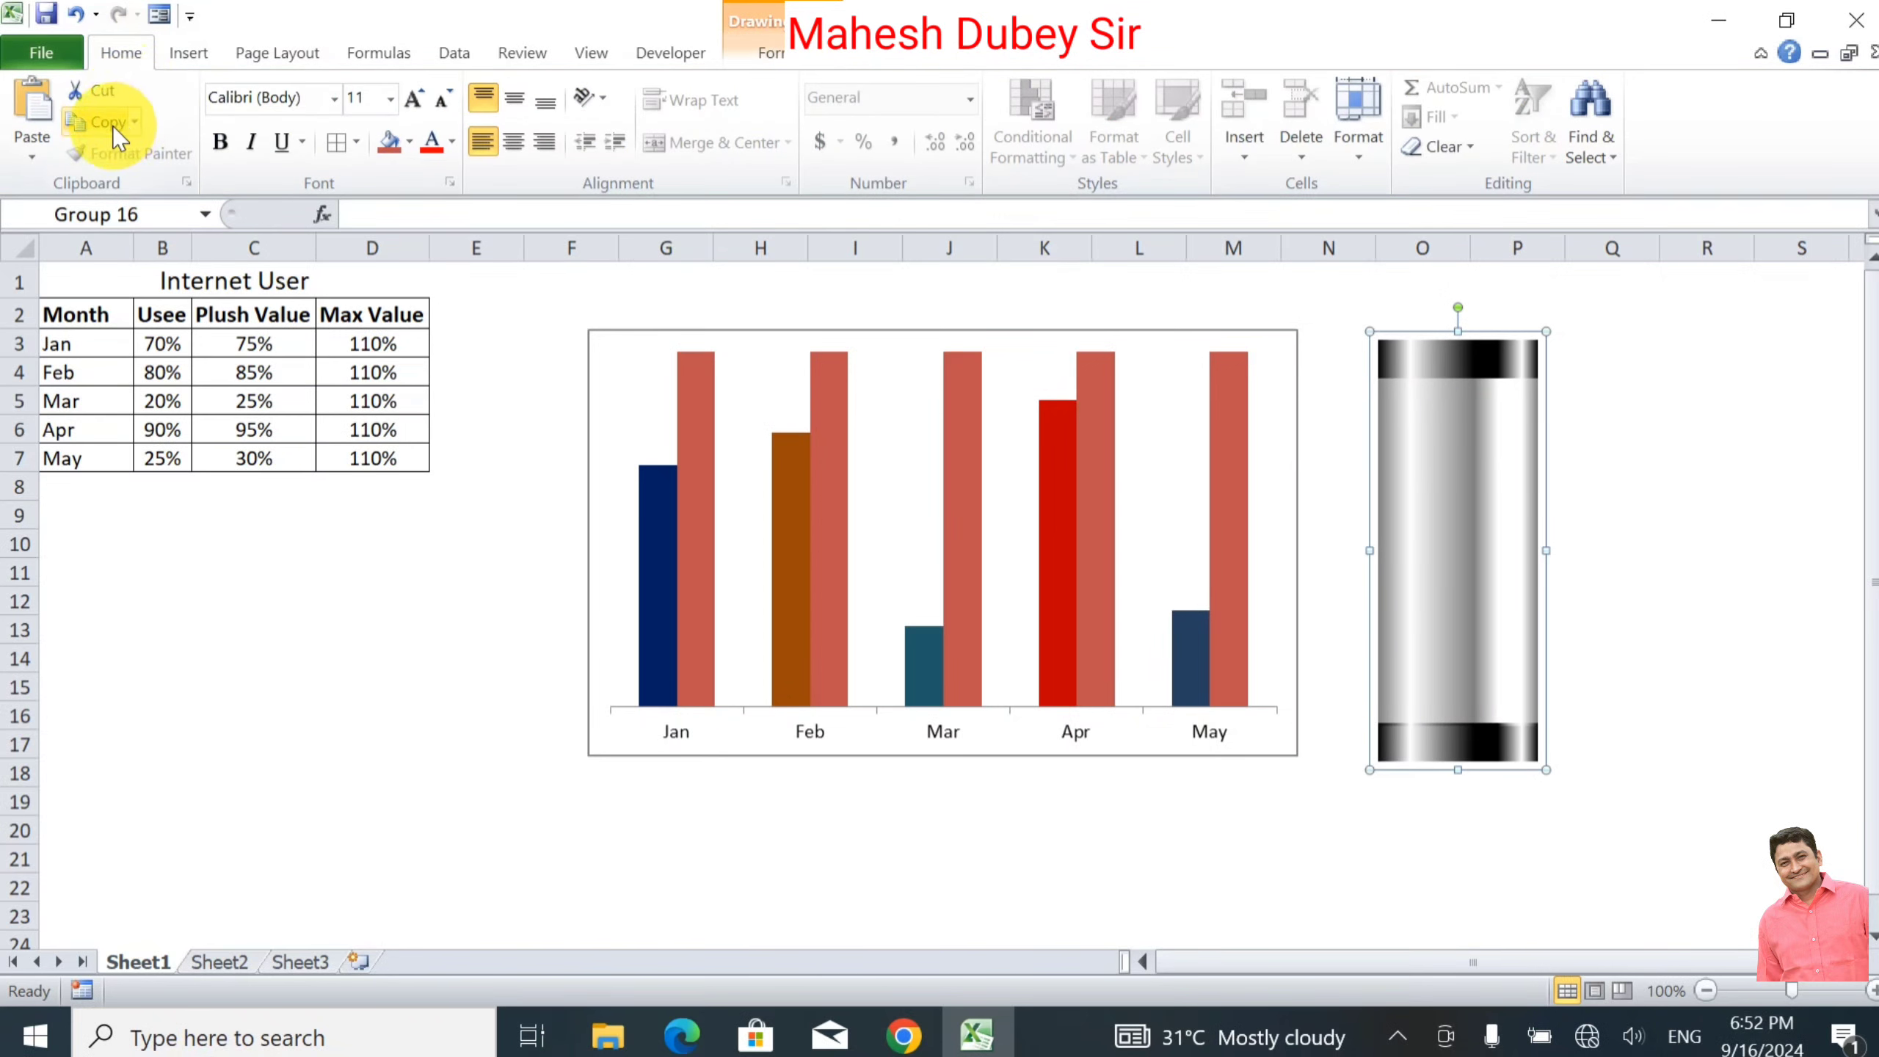
left_click(1609, 431)
mouse_move(1230, 440)
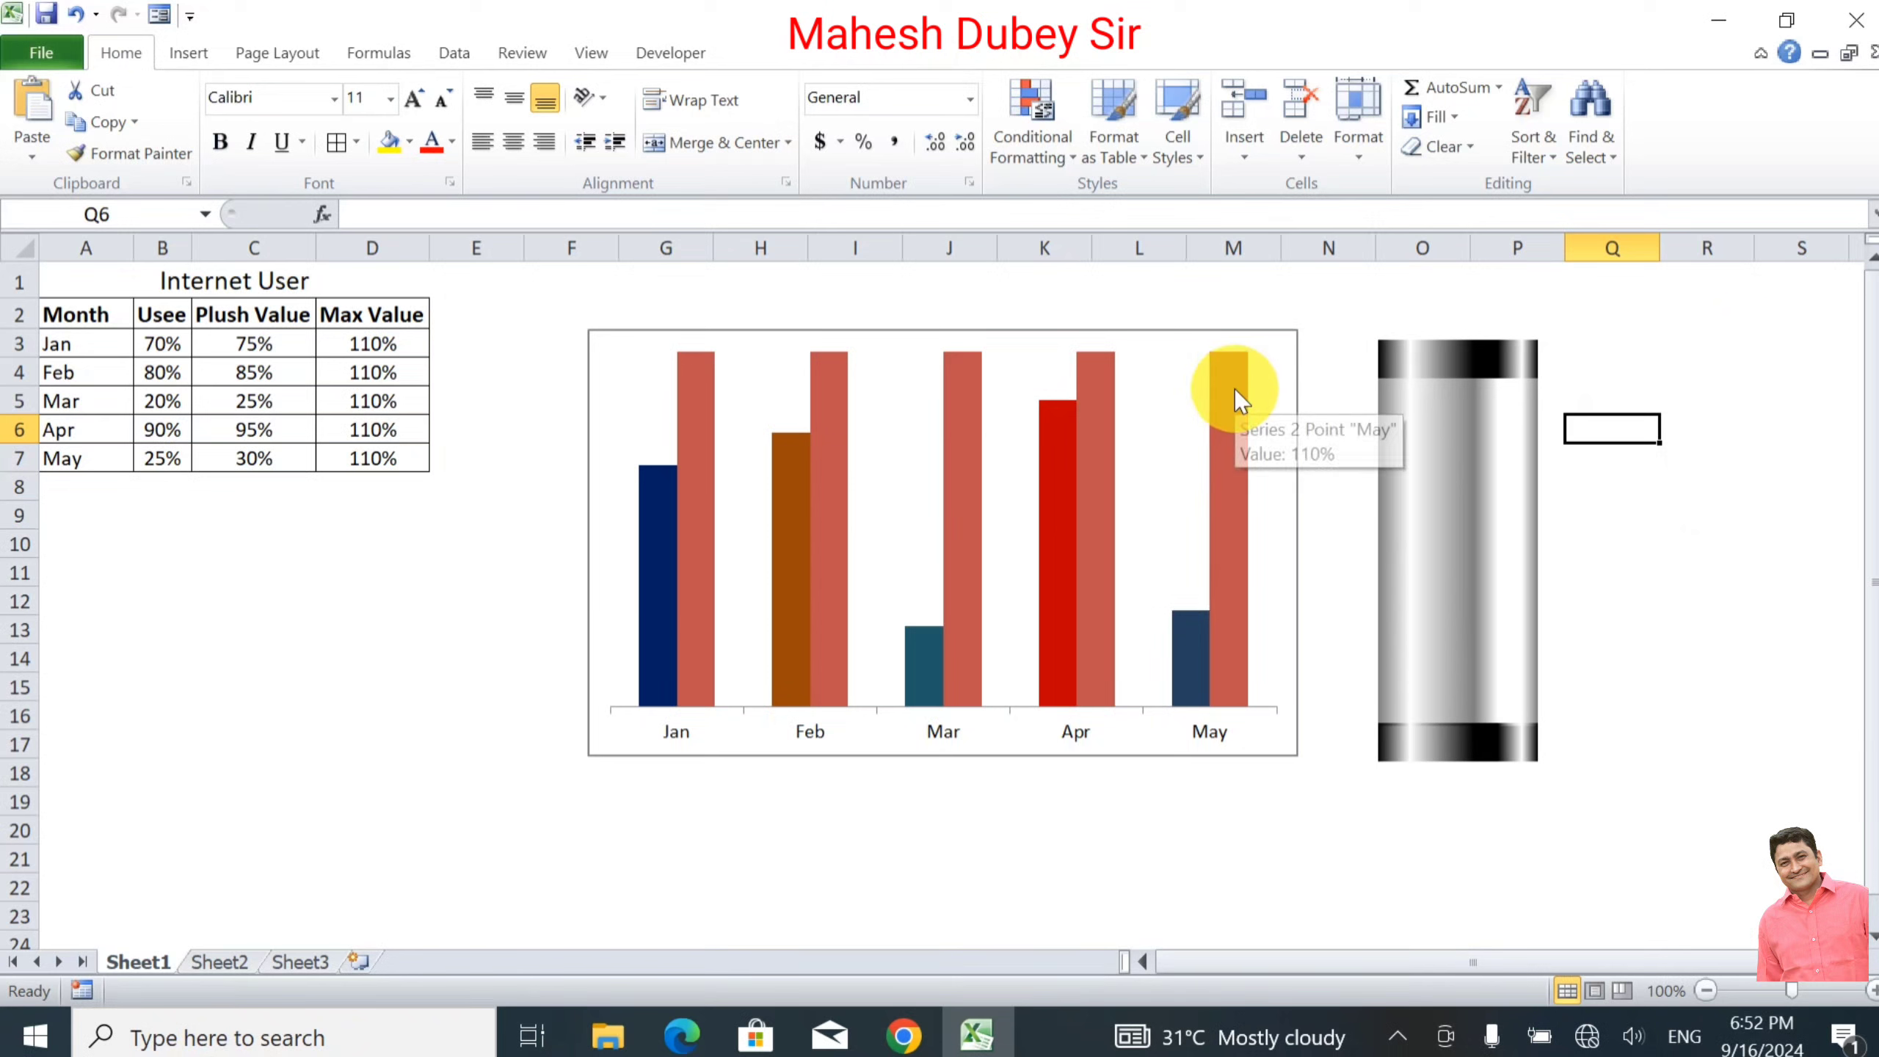
left_click(1233, 383)
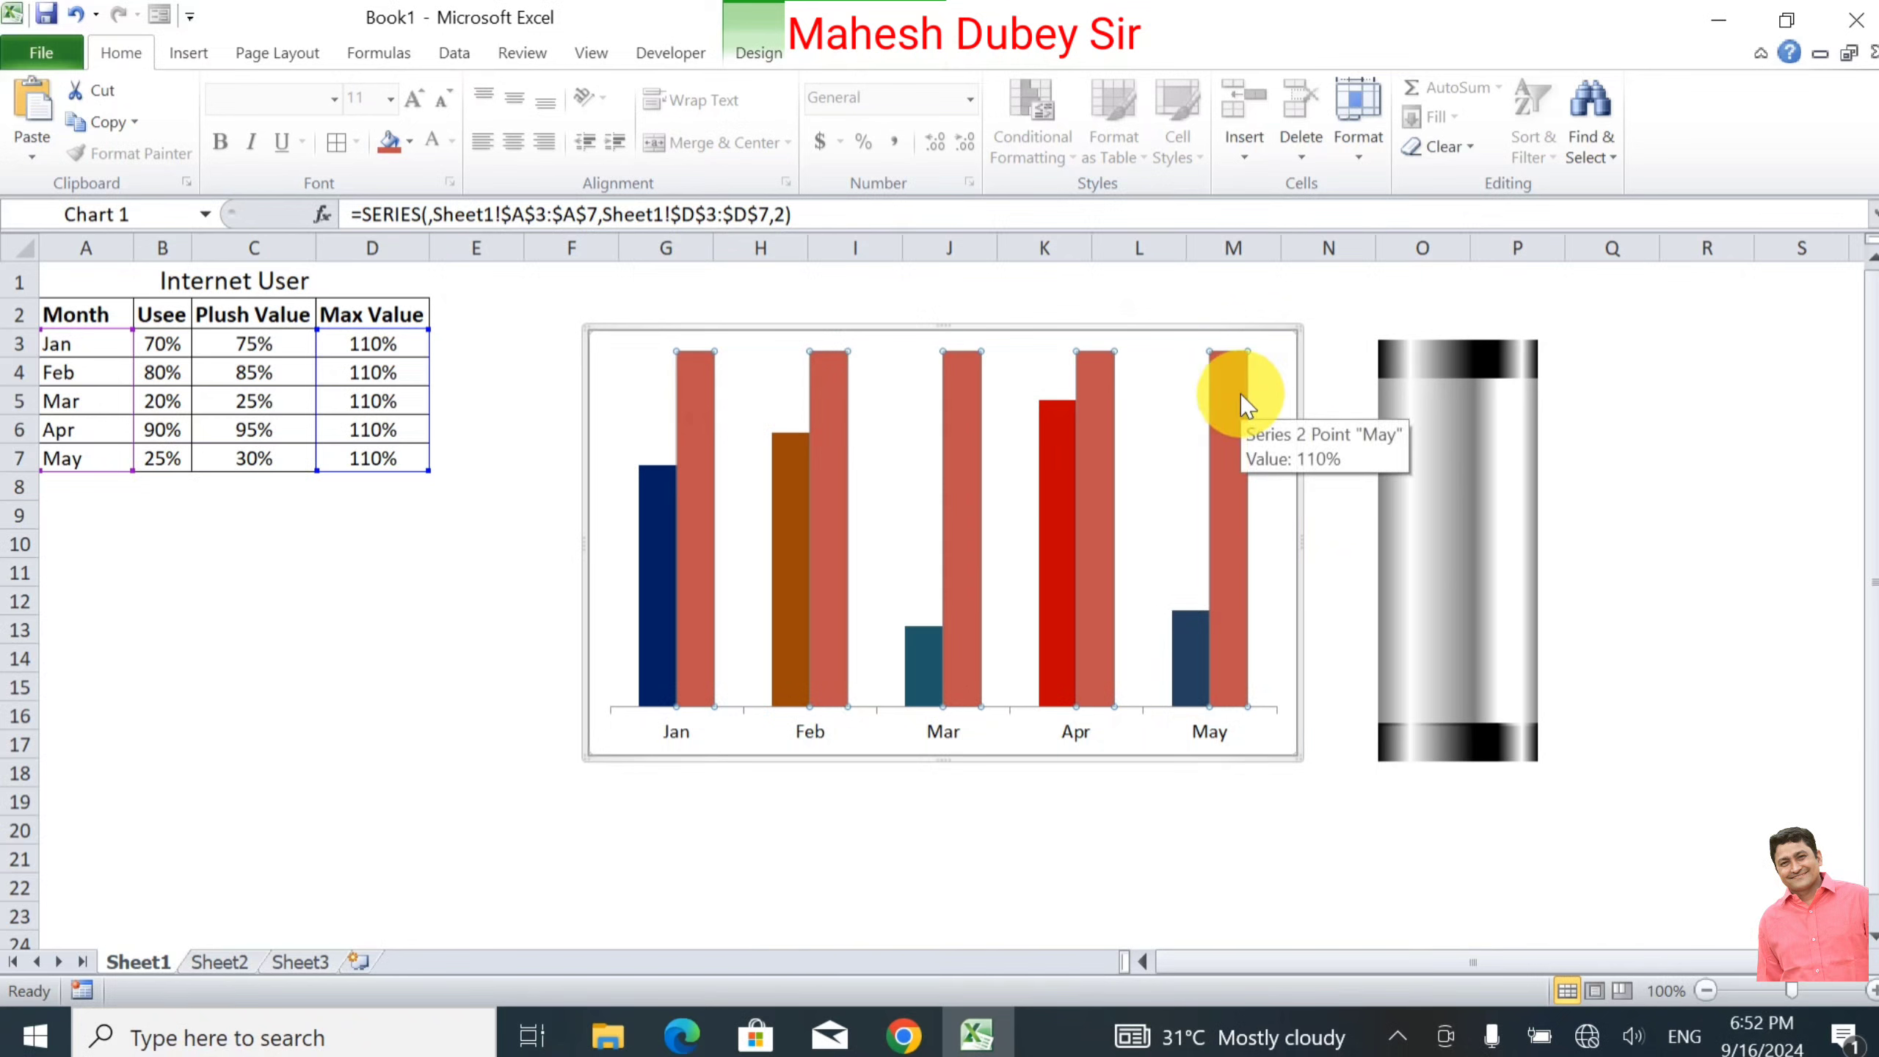
key("ctrl+v")
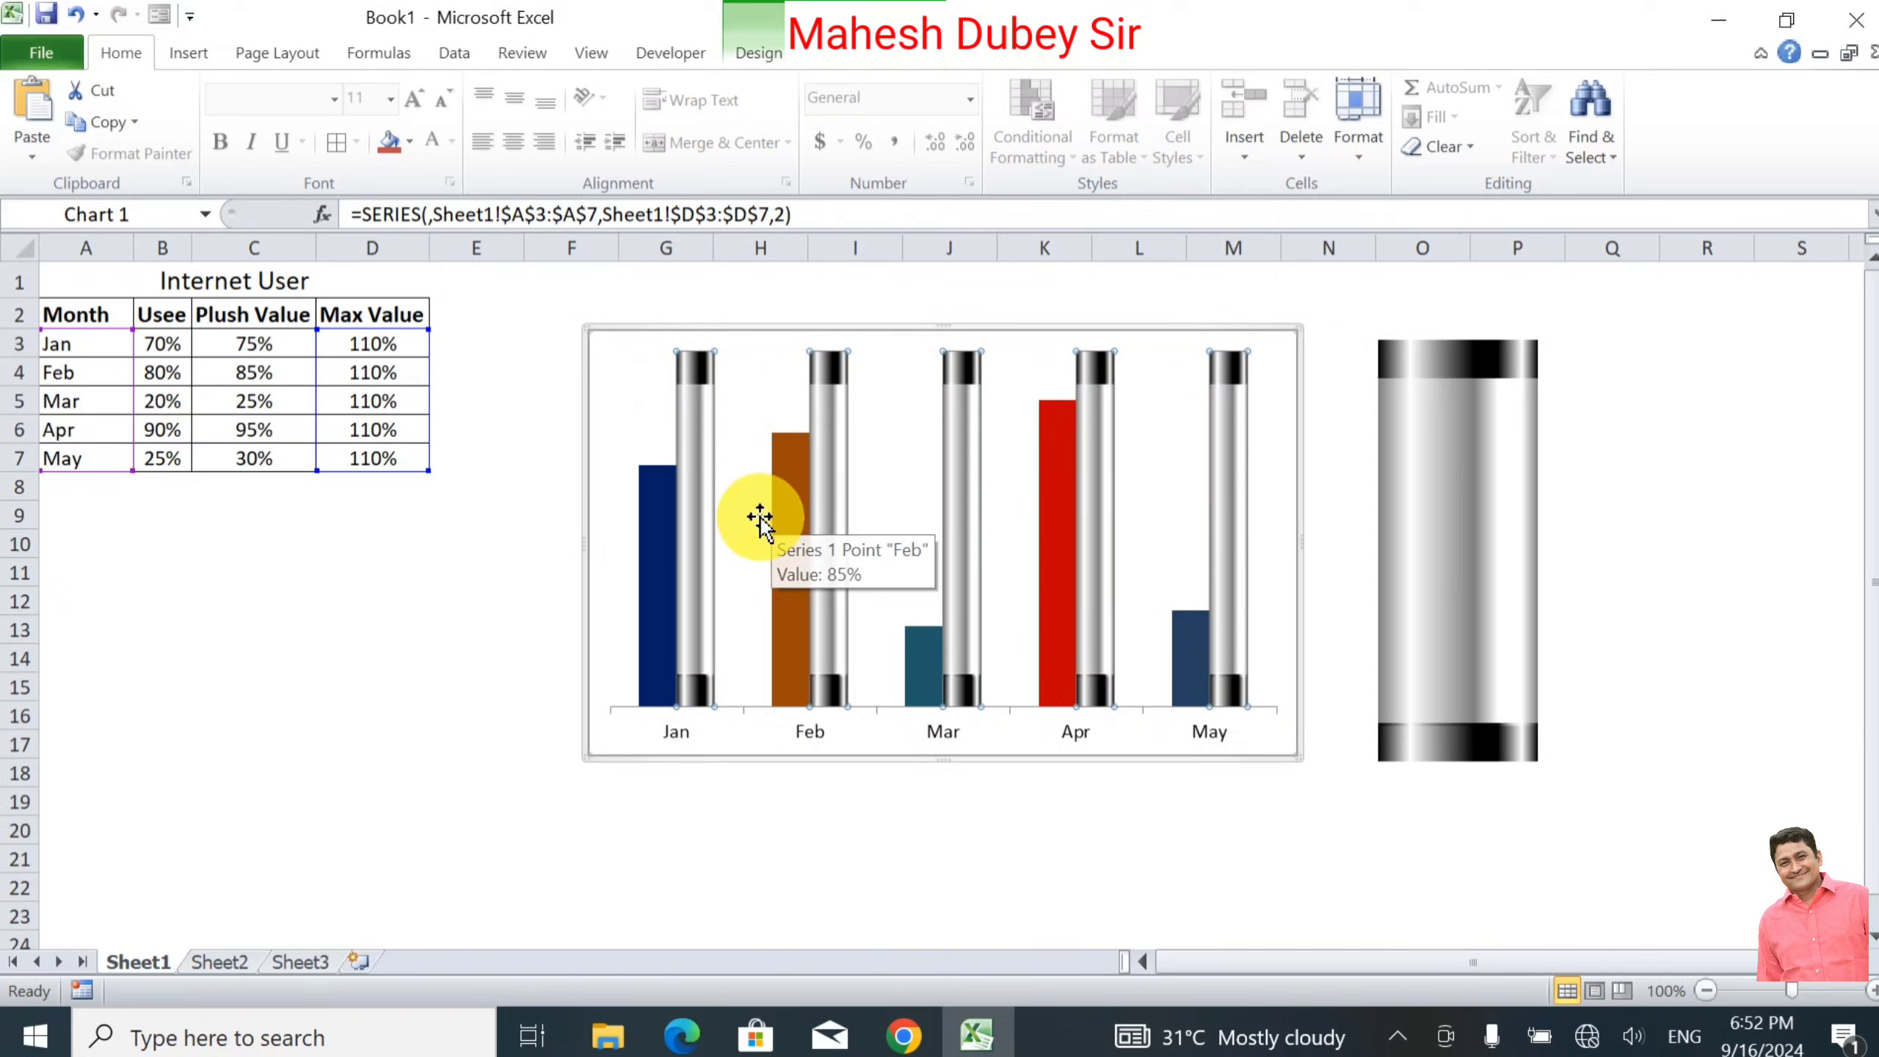
Step: Set the Max Value series overlap to 100% so each Usee bar sits inside its cylinder
right_click(709, 402)
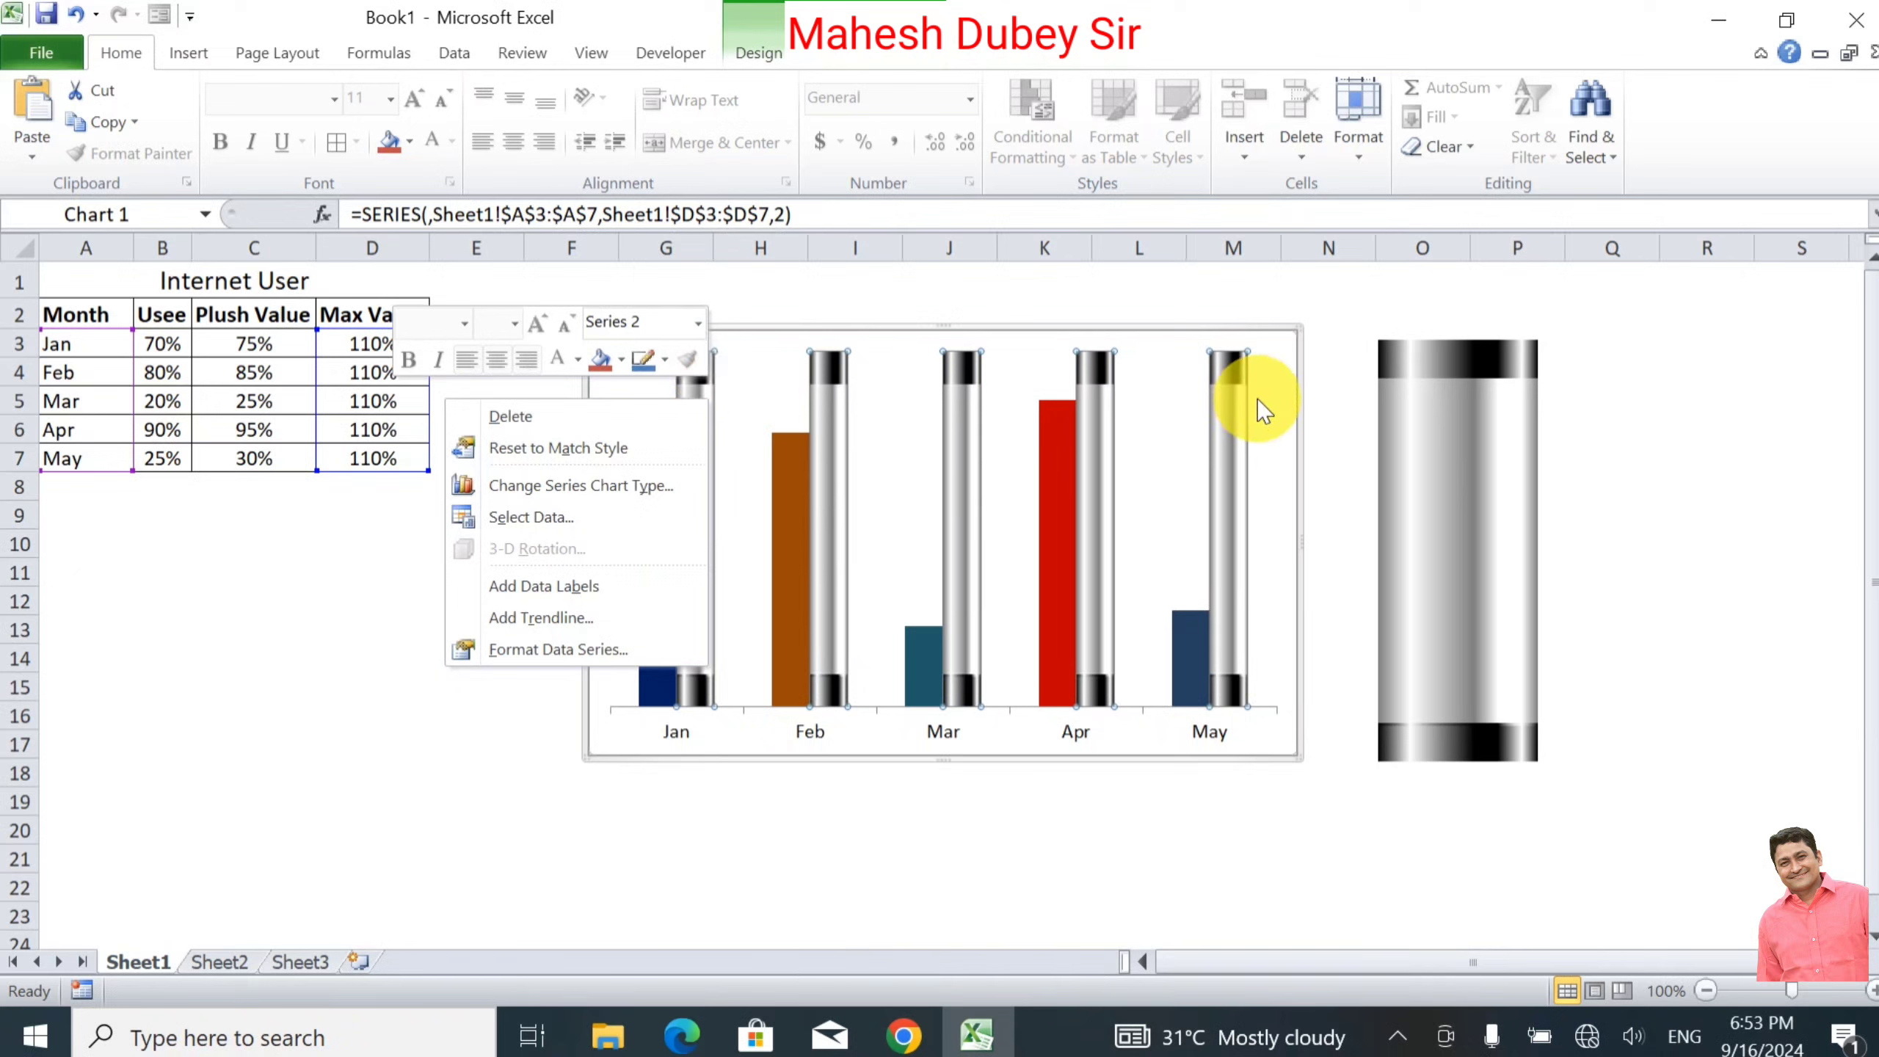
right_click(1227, 384)
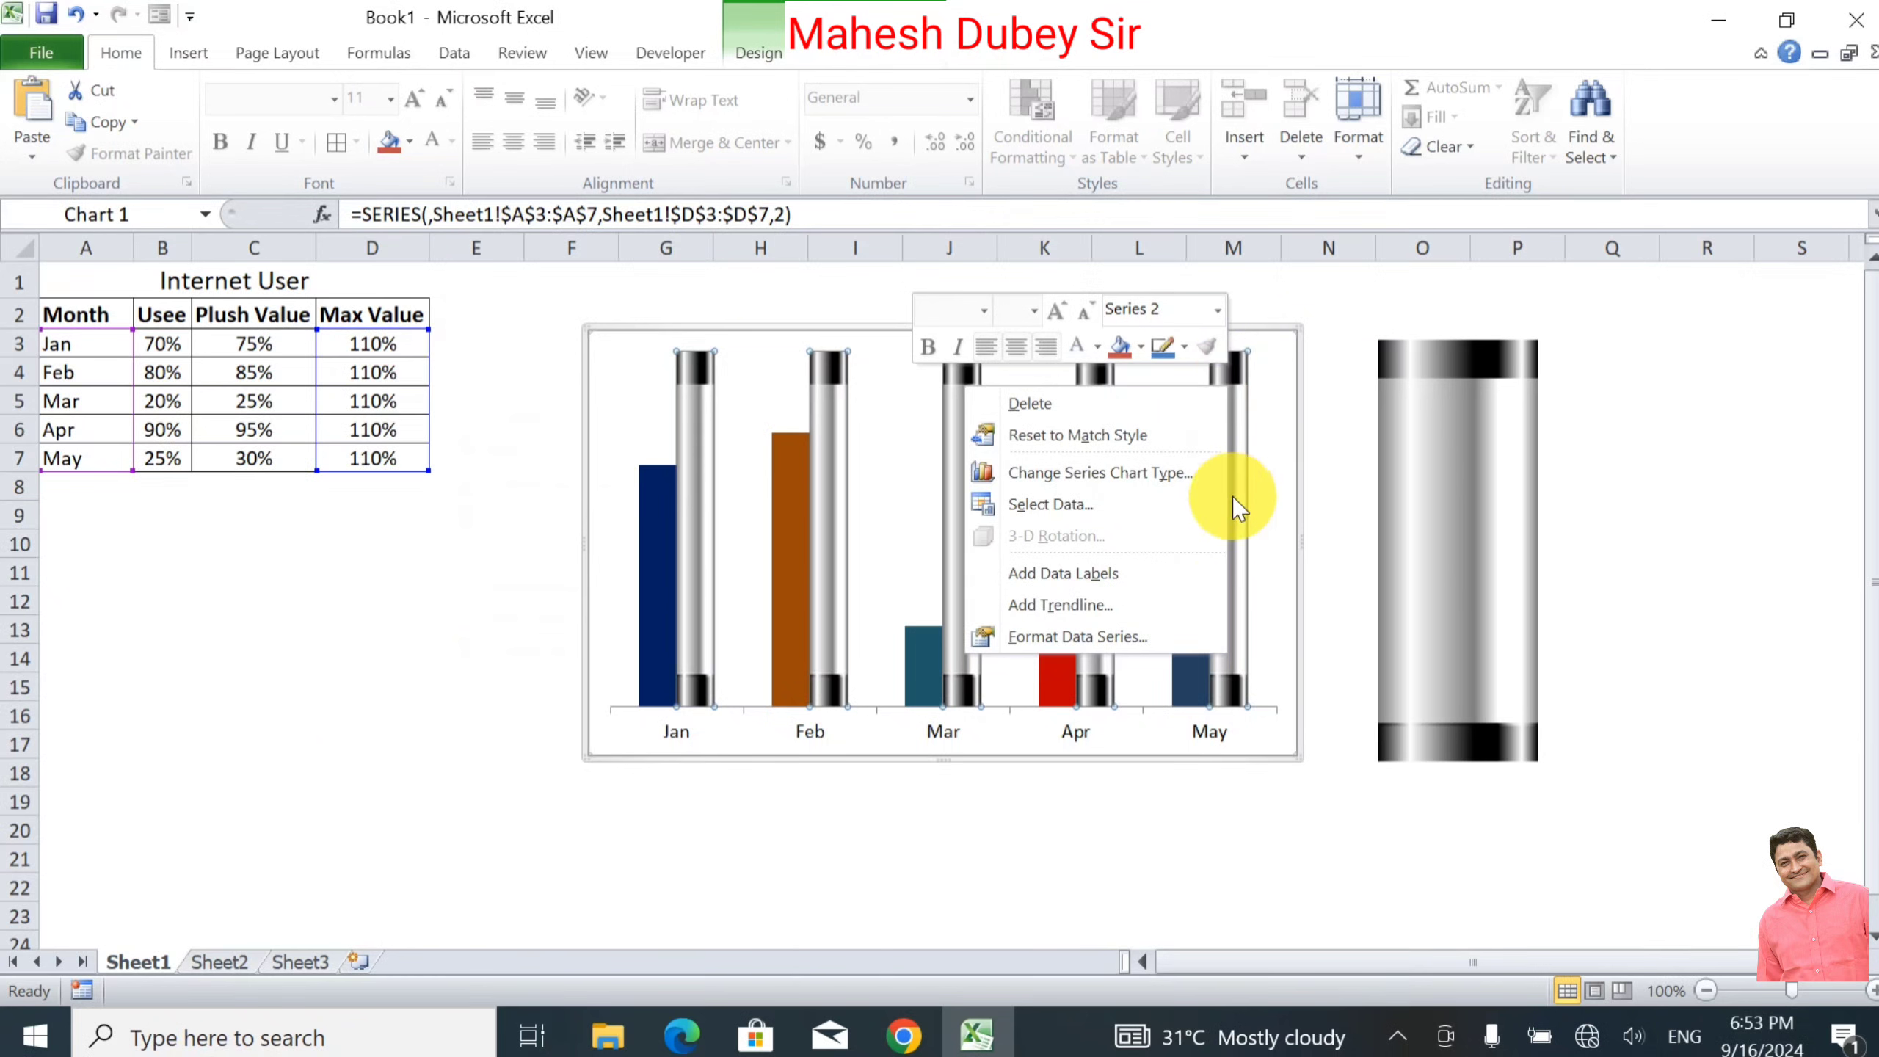
left_click(1115, 643)
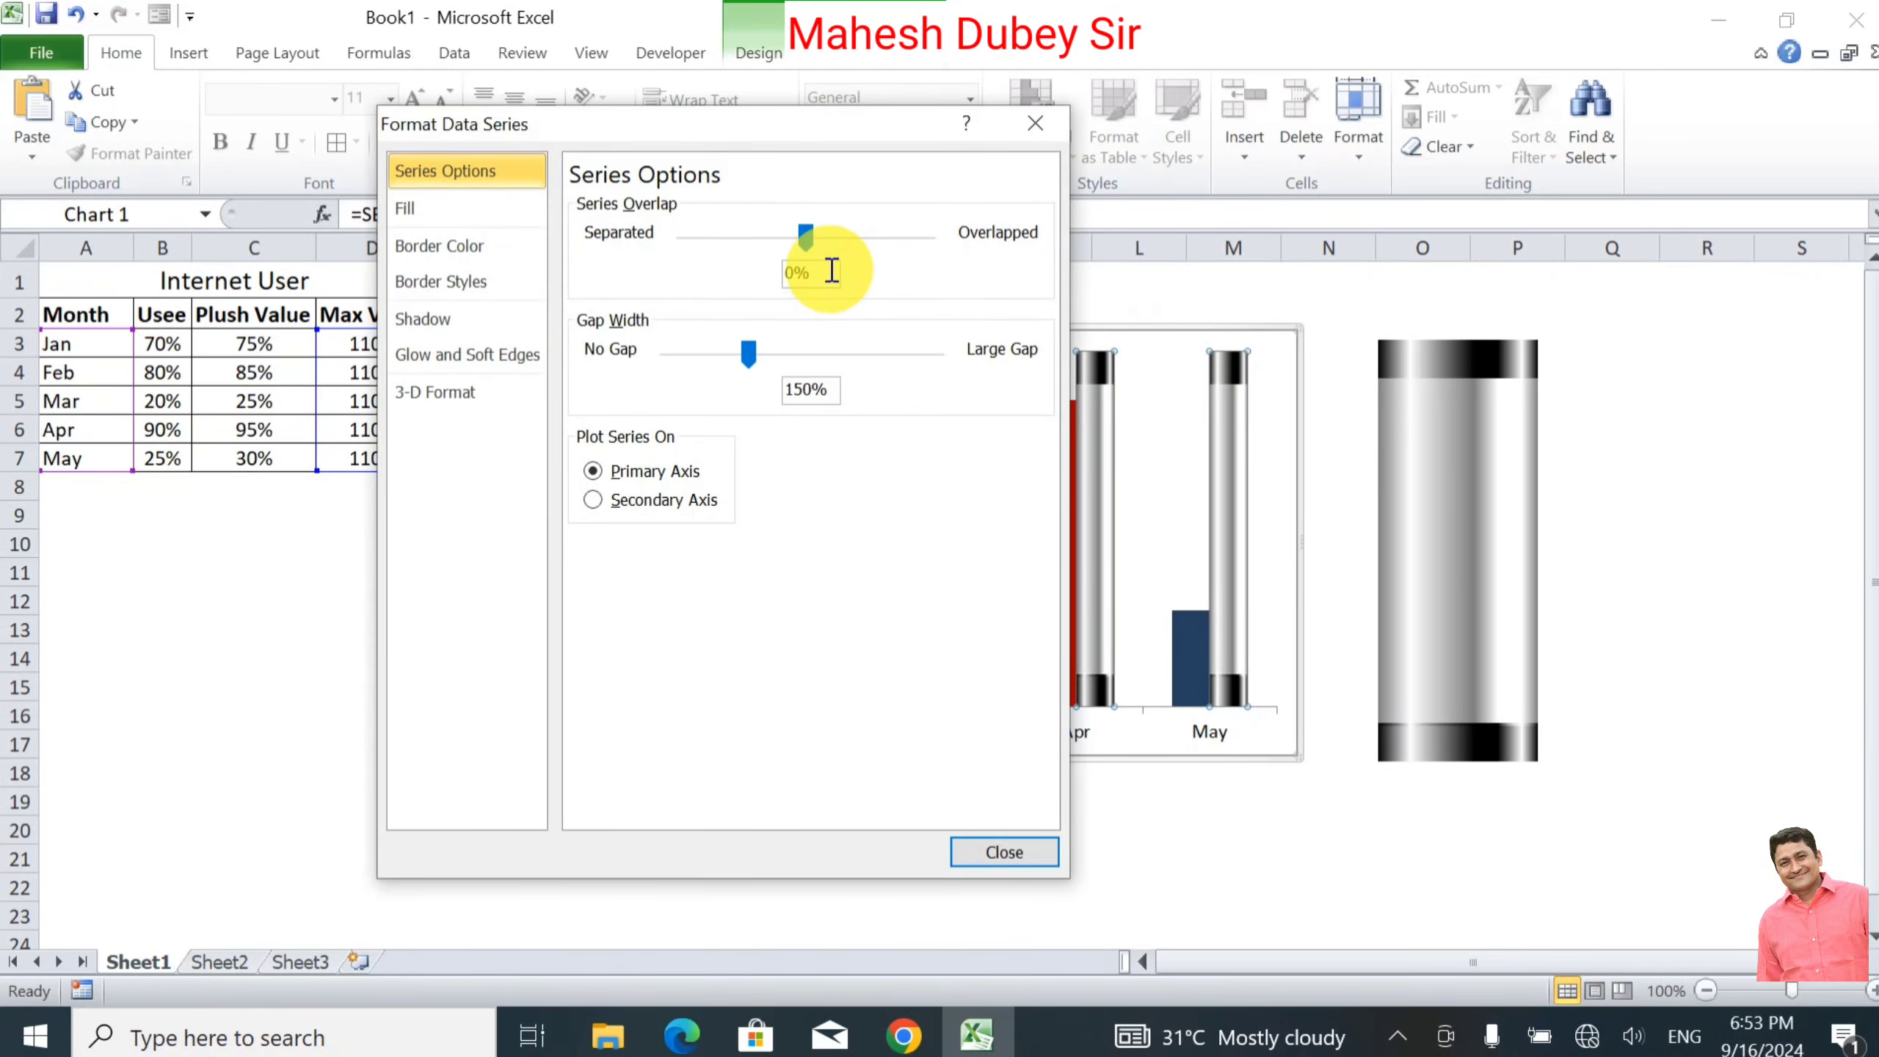
double_click(805, 276)
type("100")
left_click(1004, 852)
left_click(1328, 829)
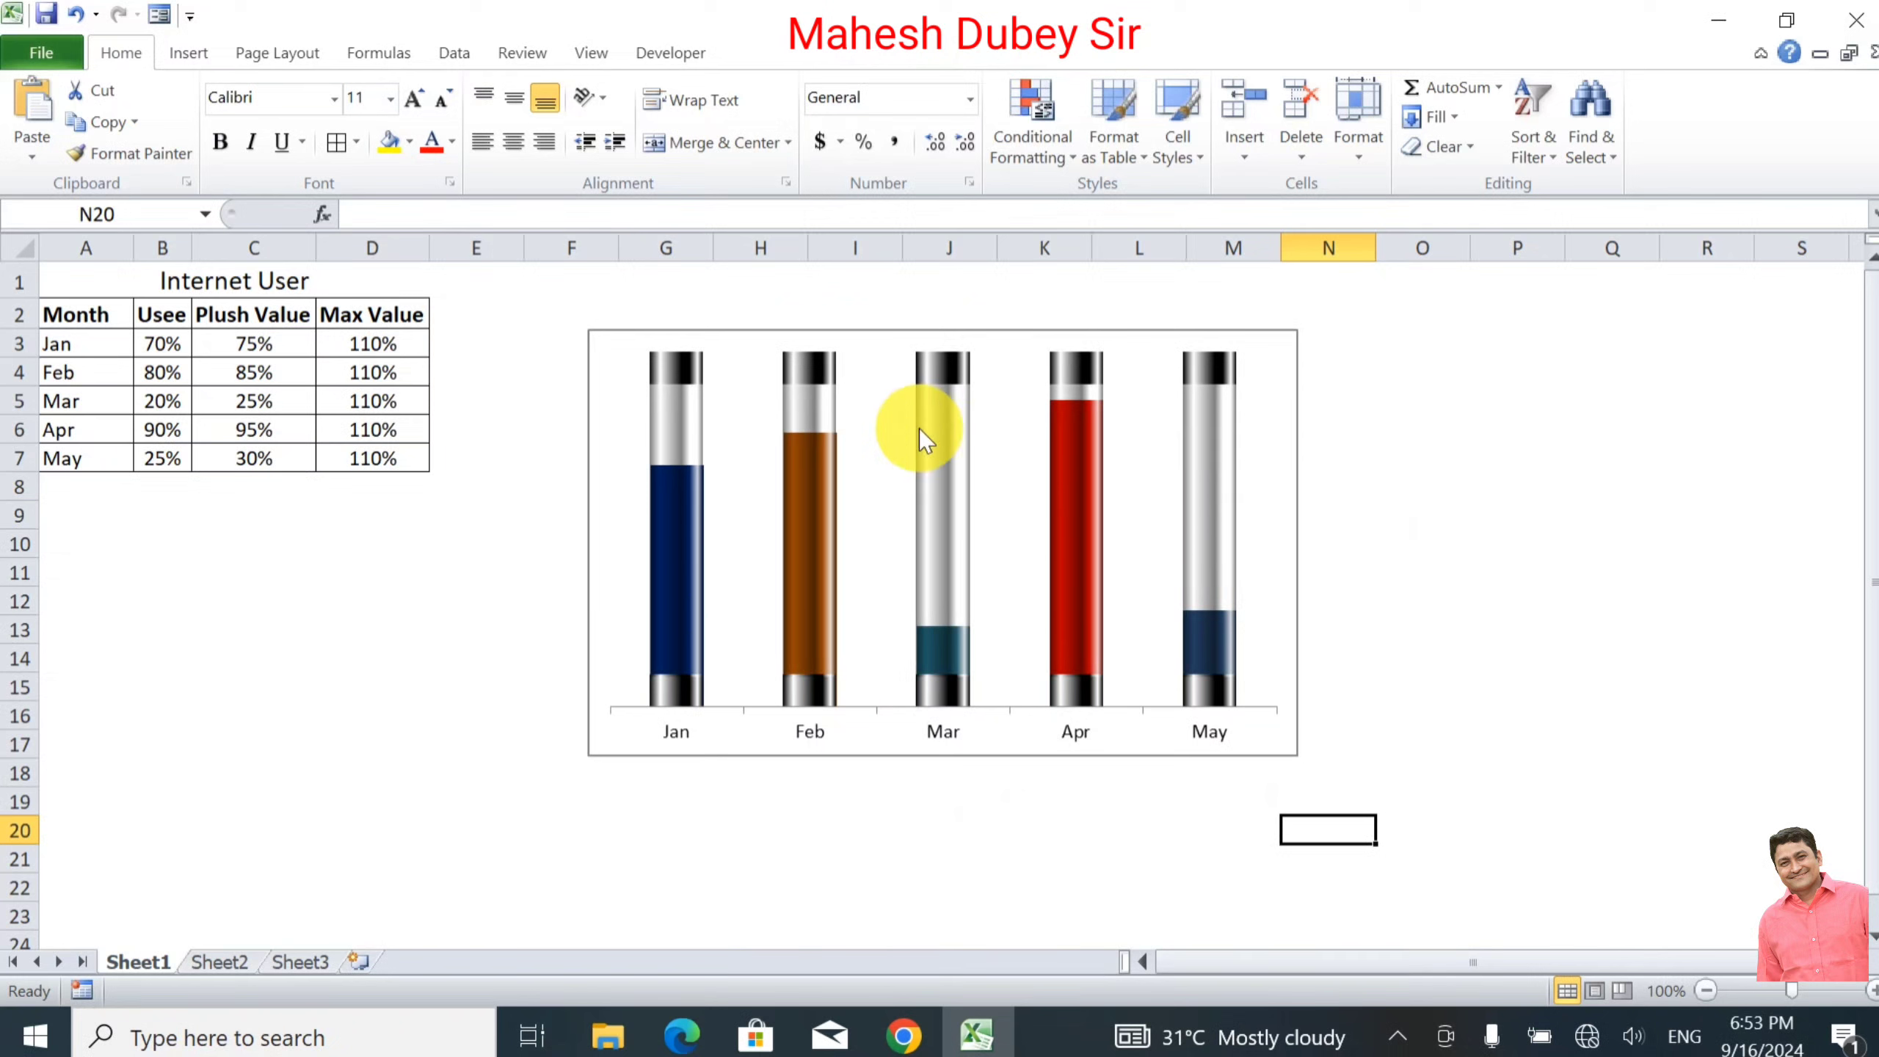
mouse_move(944, 469)
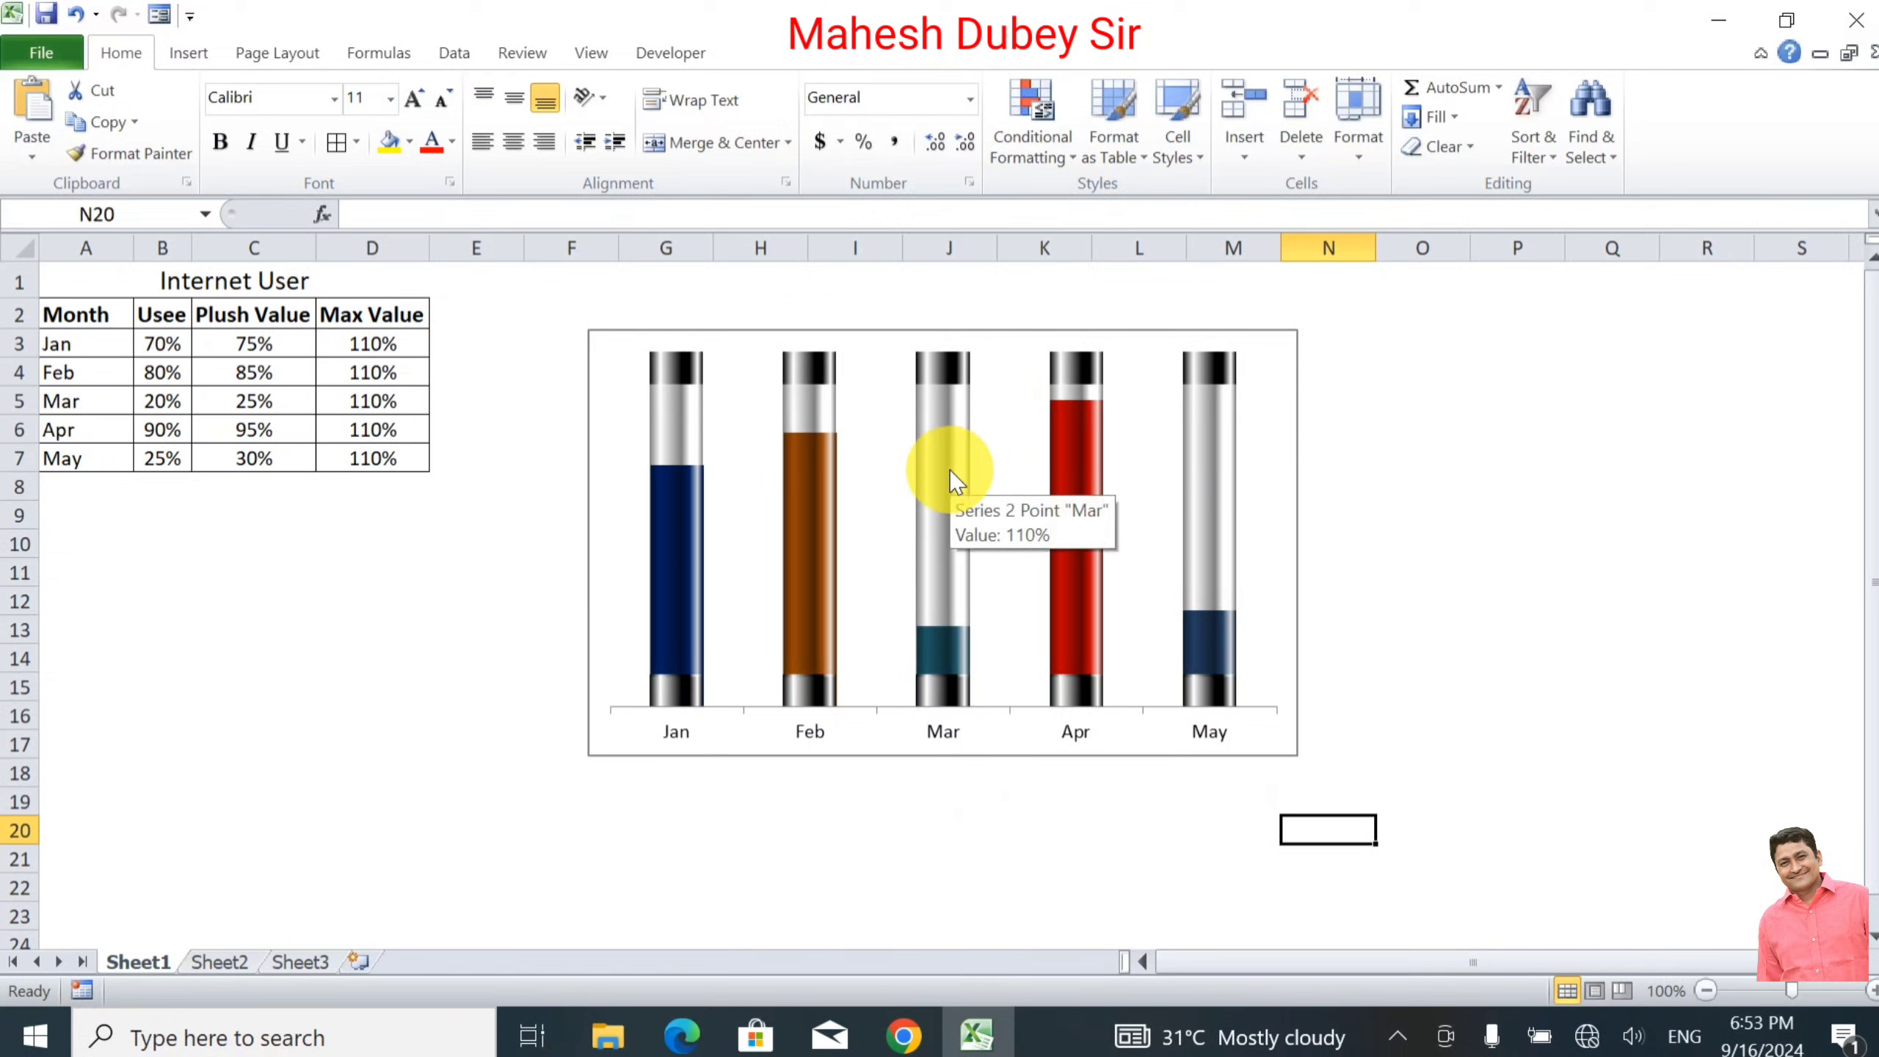
Step: Enter 60, 30, 80 and 50 as the Jan, Feb, Apr and May Usee values, skipping Mar
left_click(162, 344)
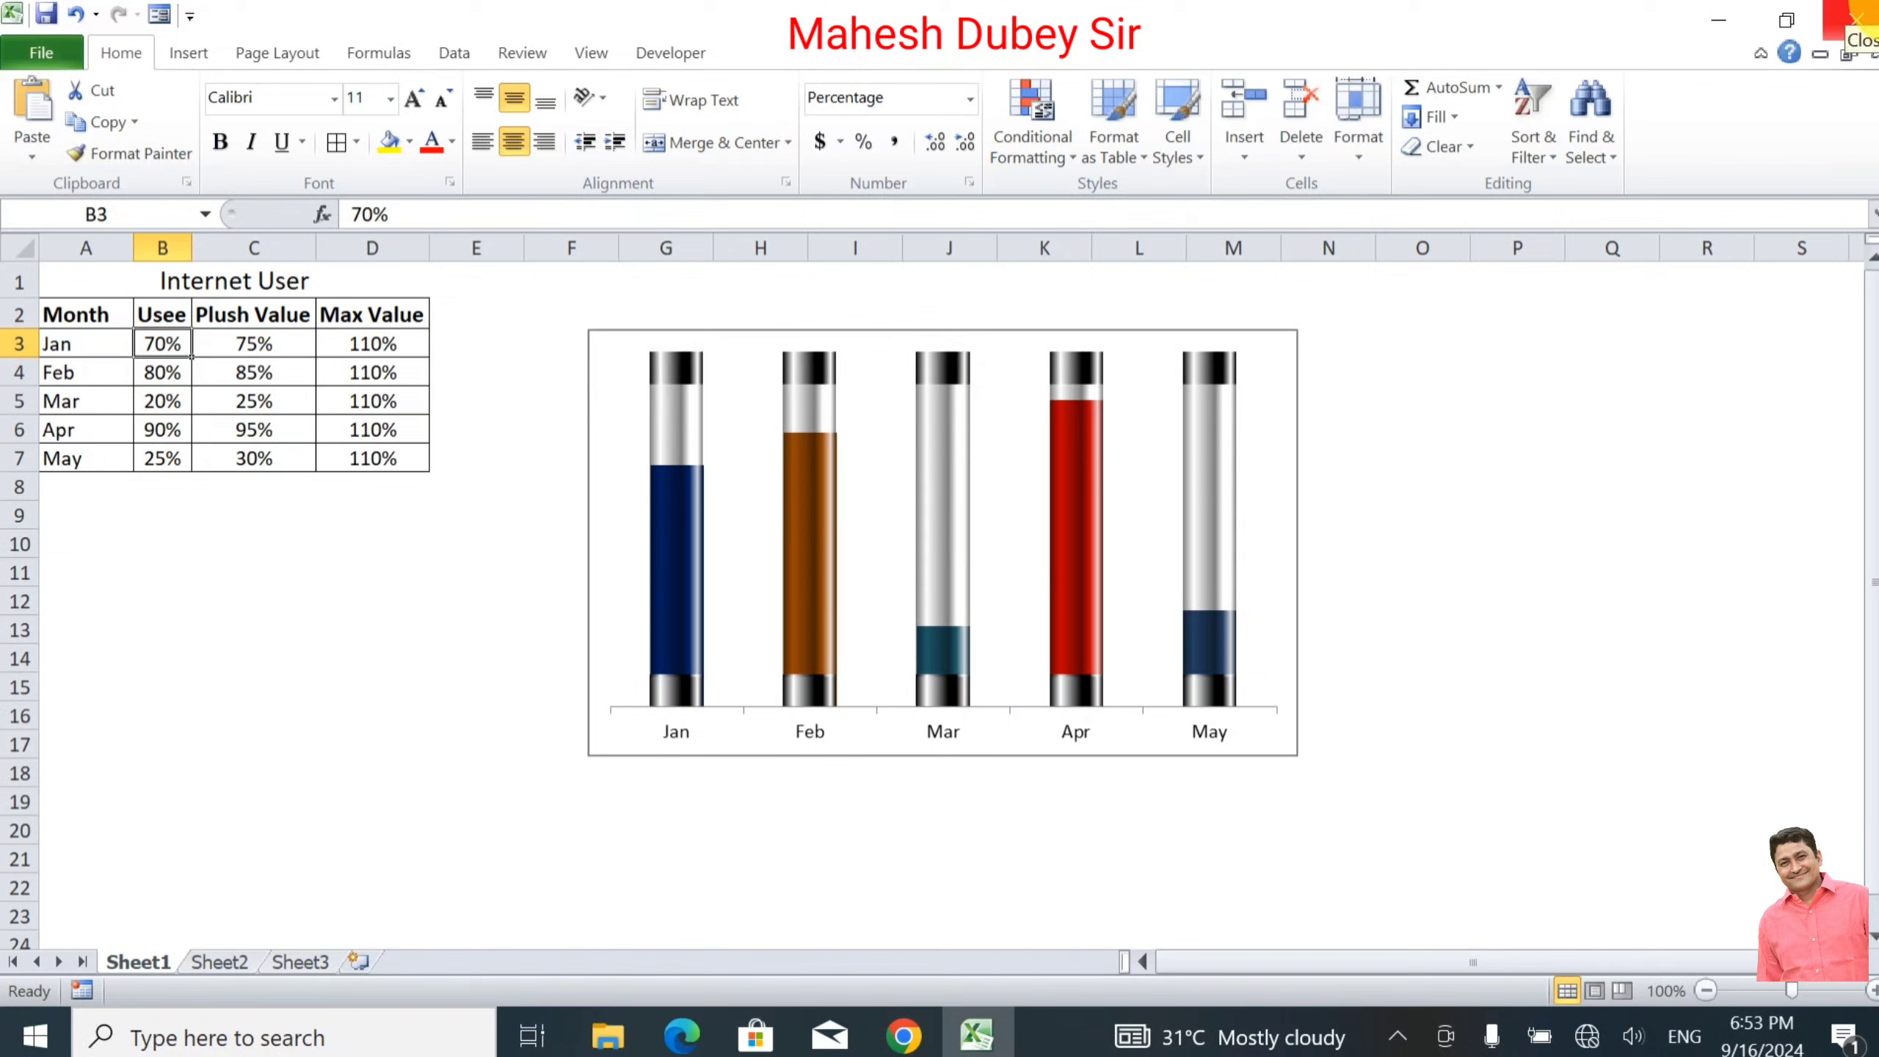
type("6")
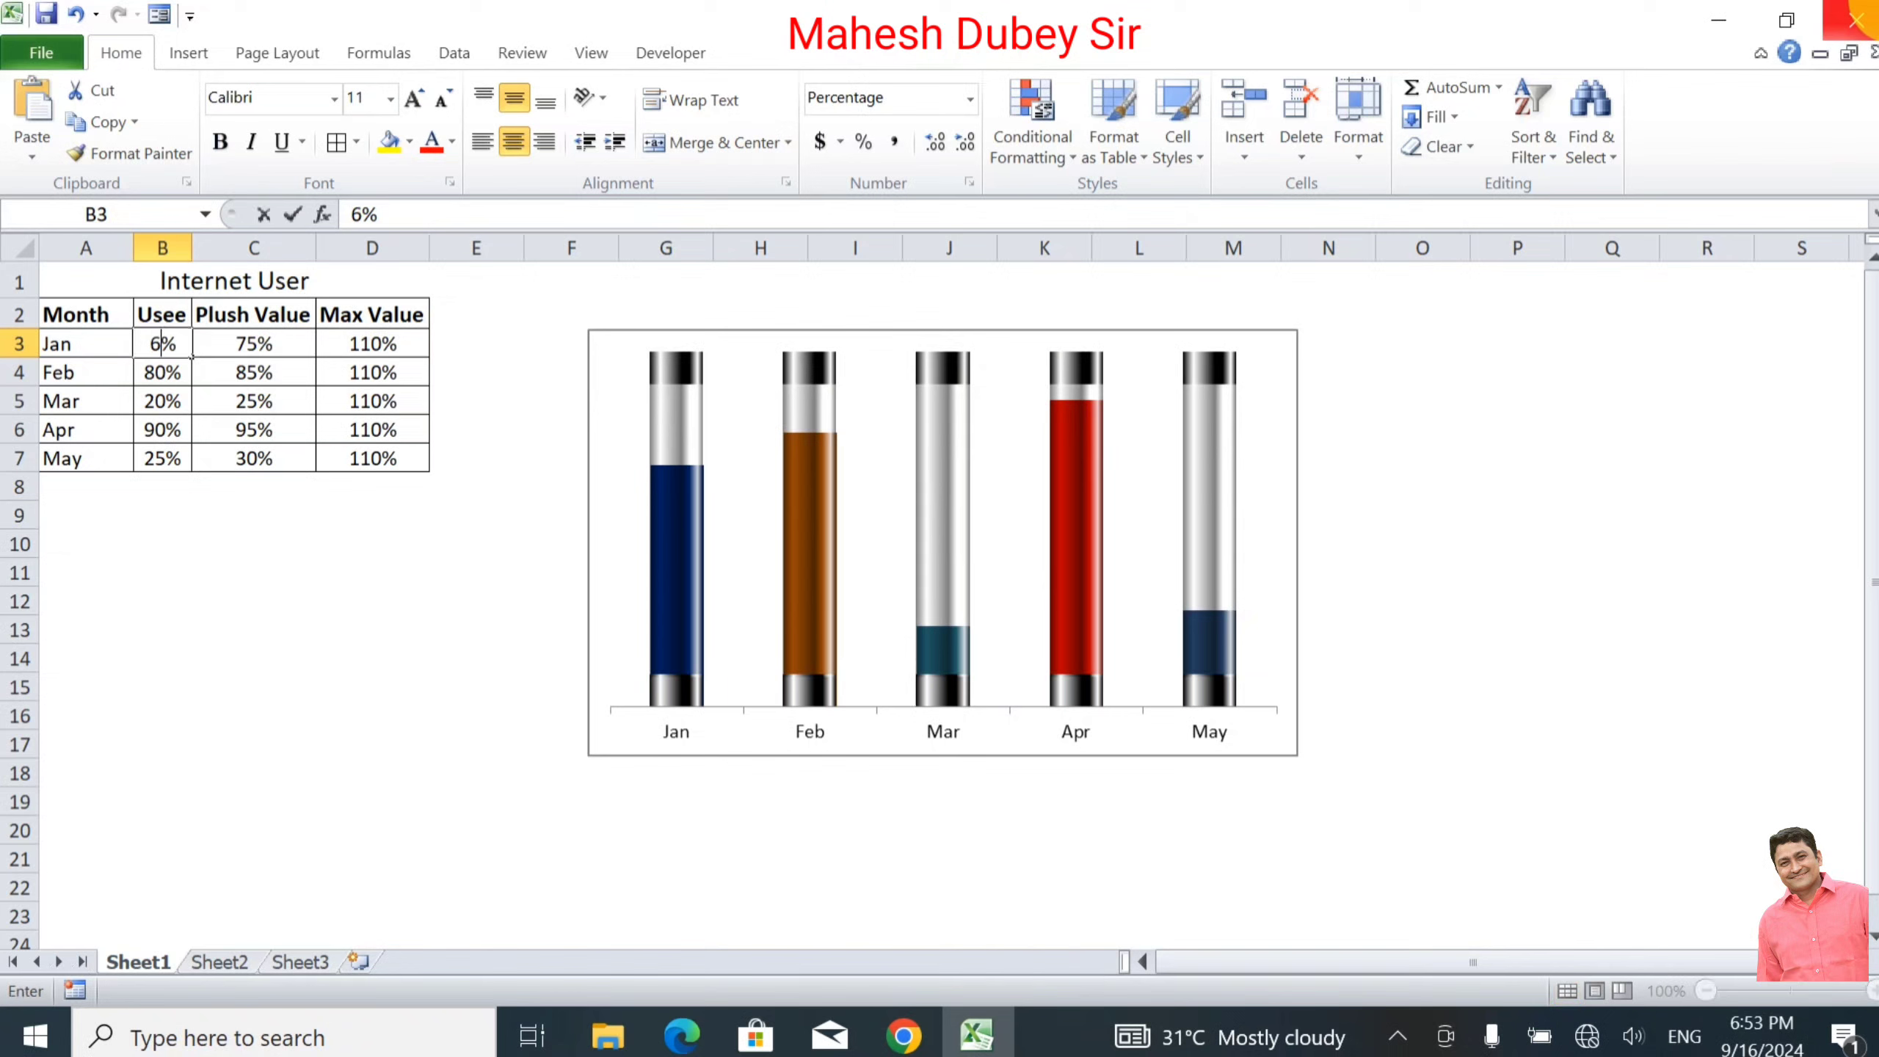
type("0")
key("Return")
type("30")
key("Return")
key("Down")
type("80")
key("Return")
type("50")
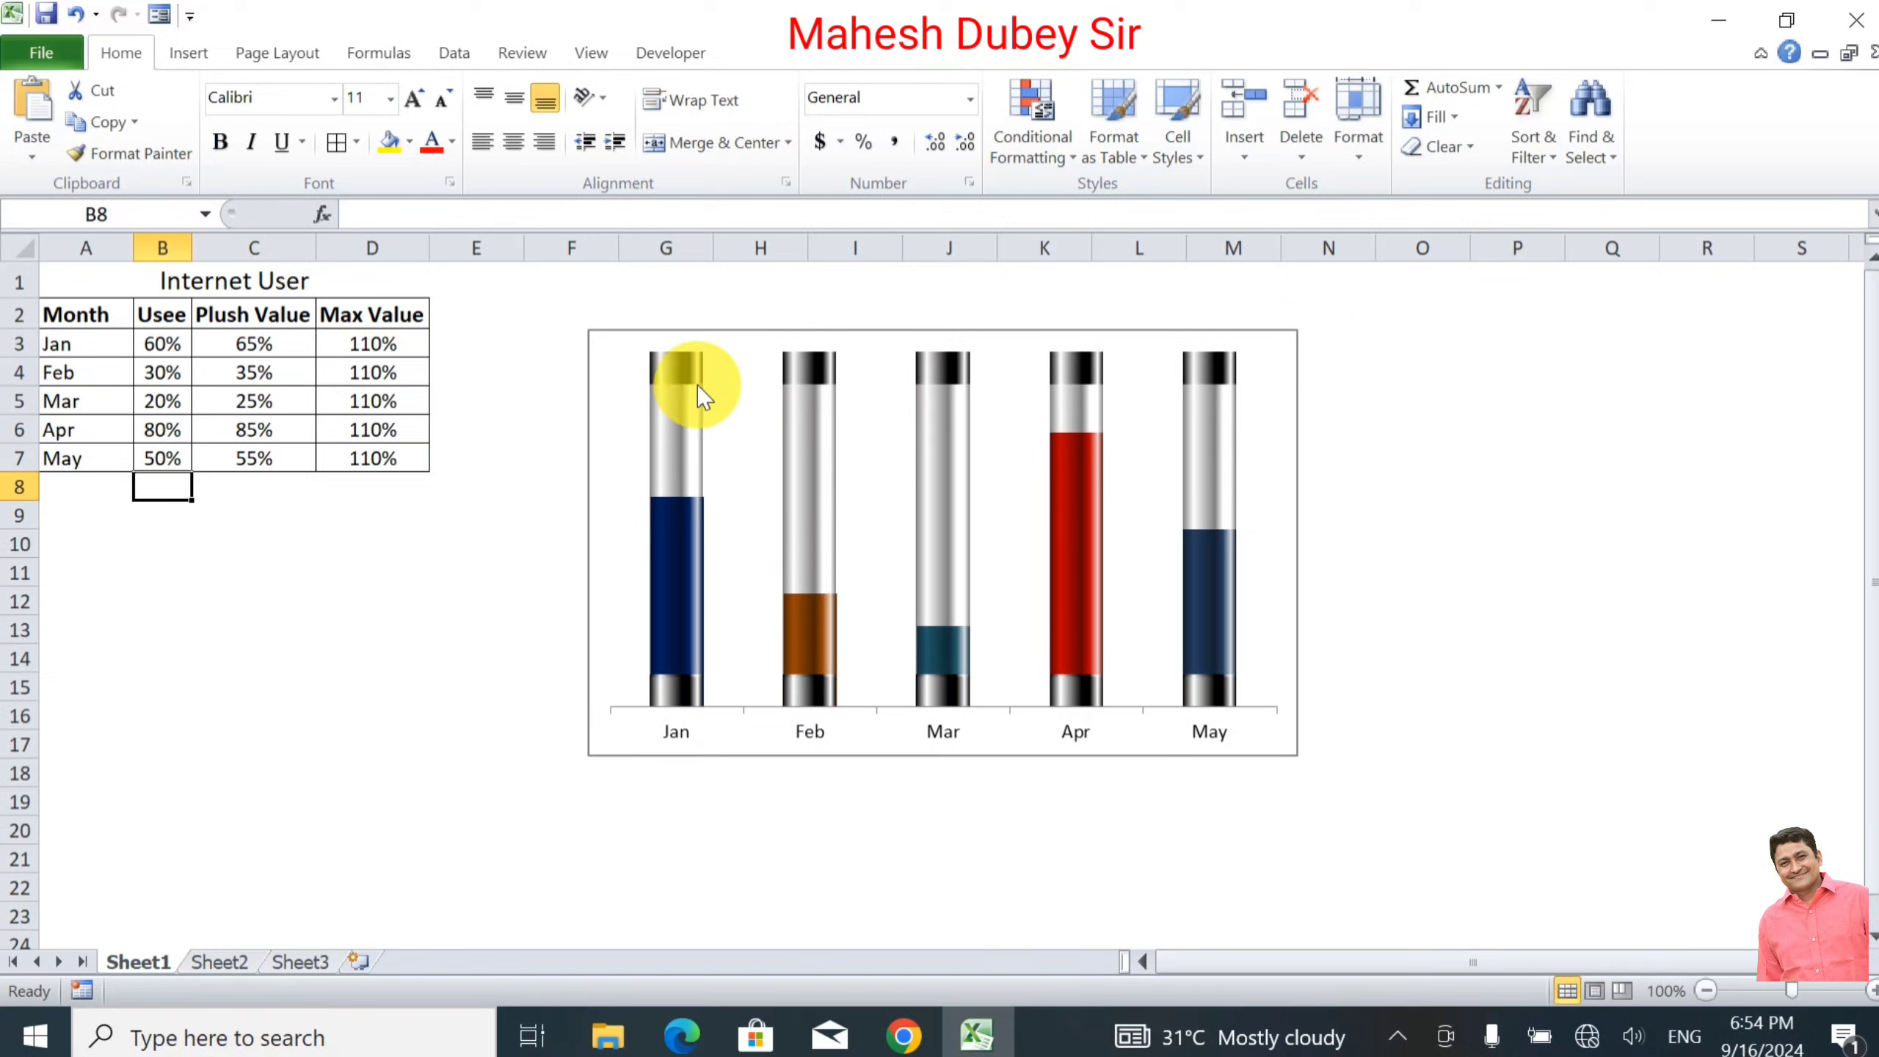
Step: Add 110% data labels to the Max Value cylinder series
right_click(695, 381)
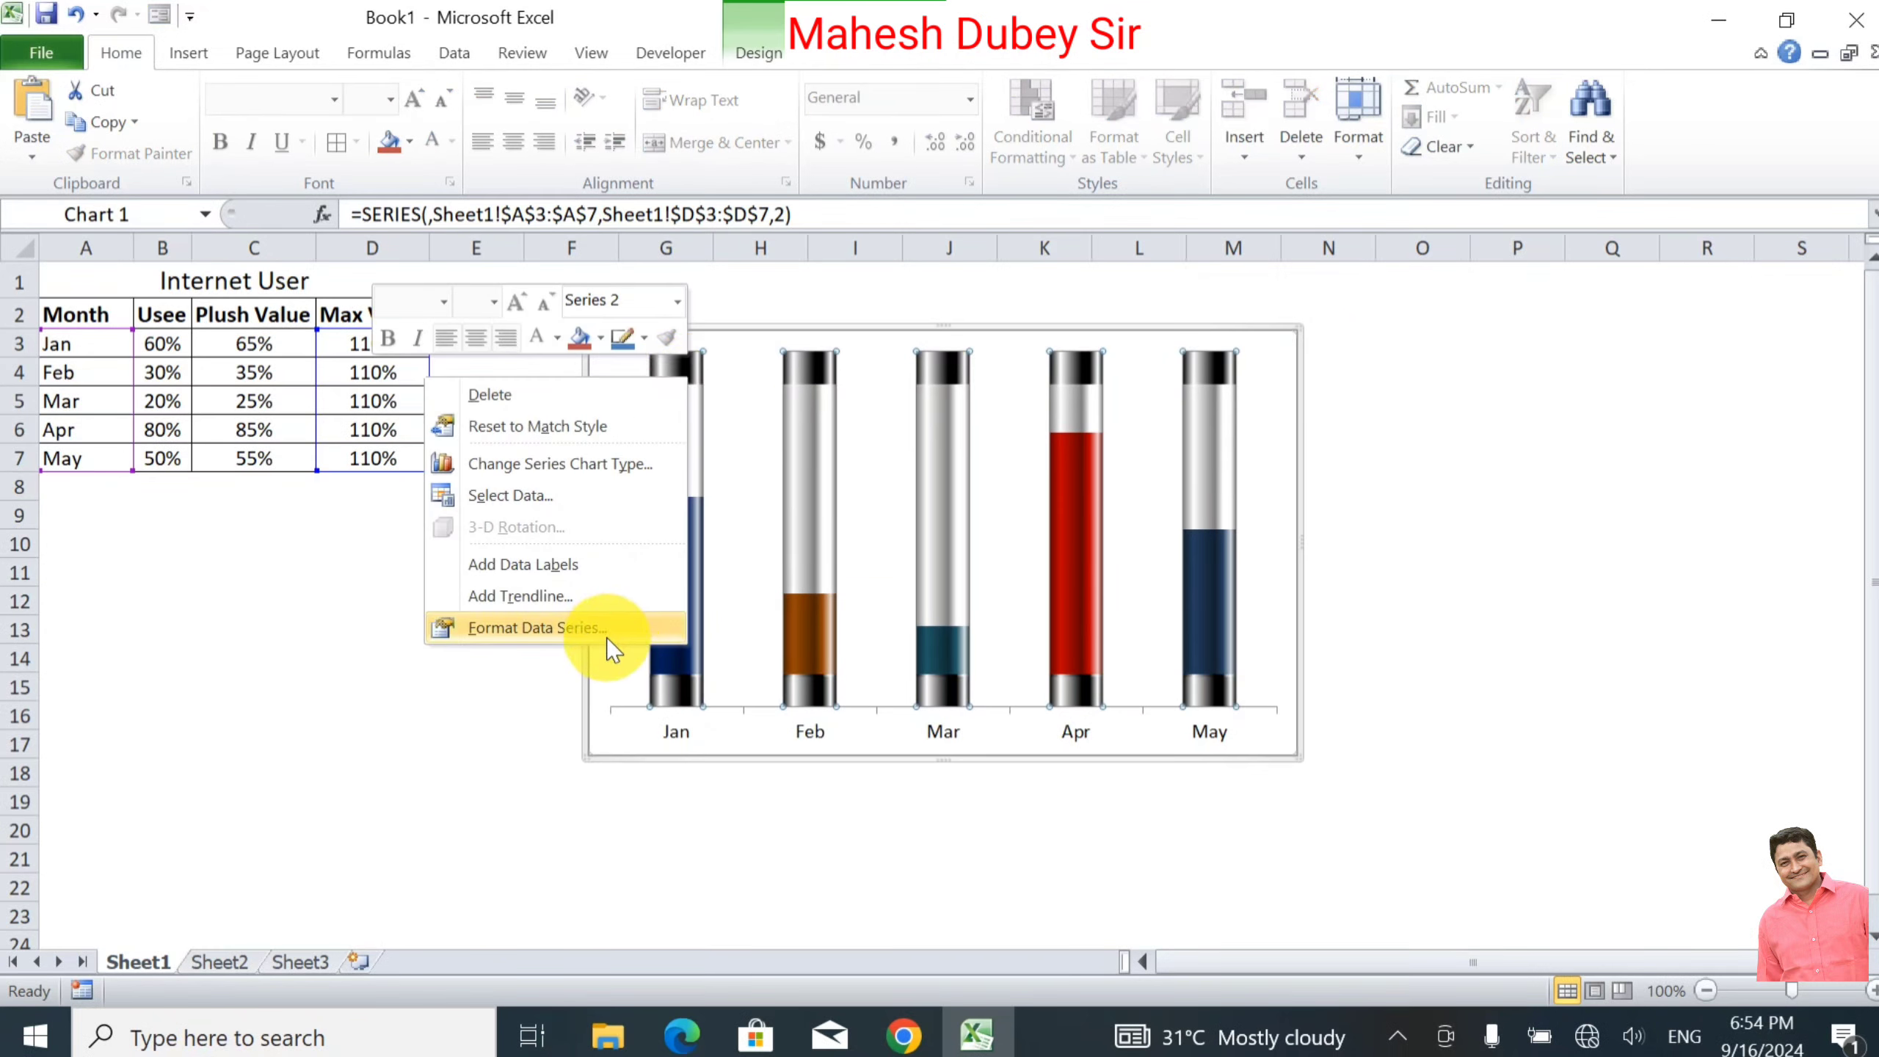
left_click(526, 566)
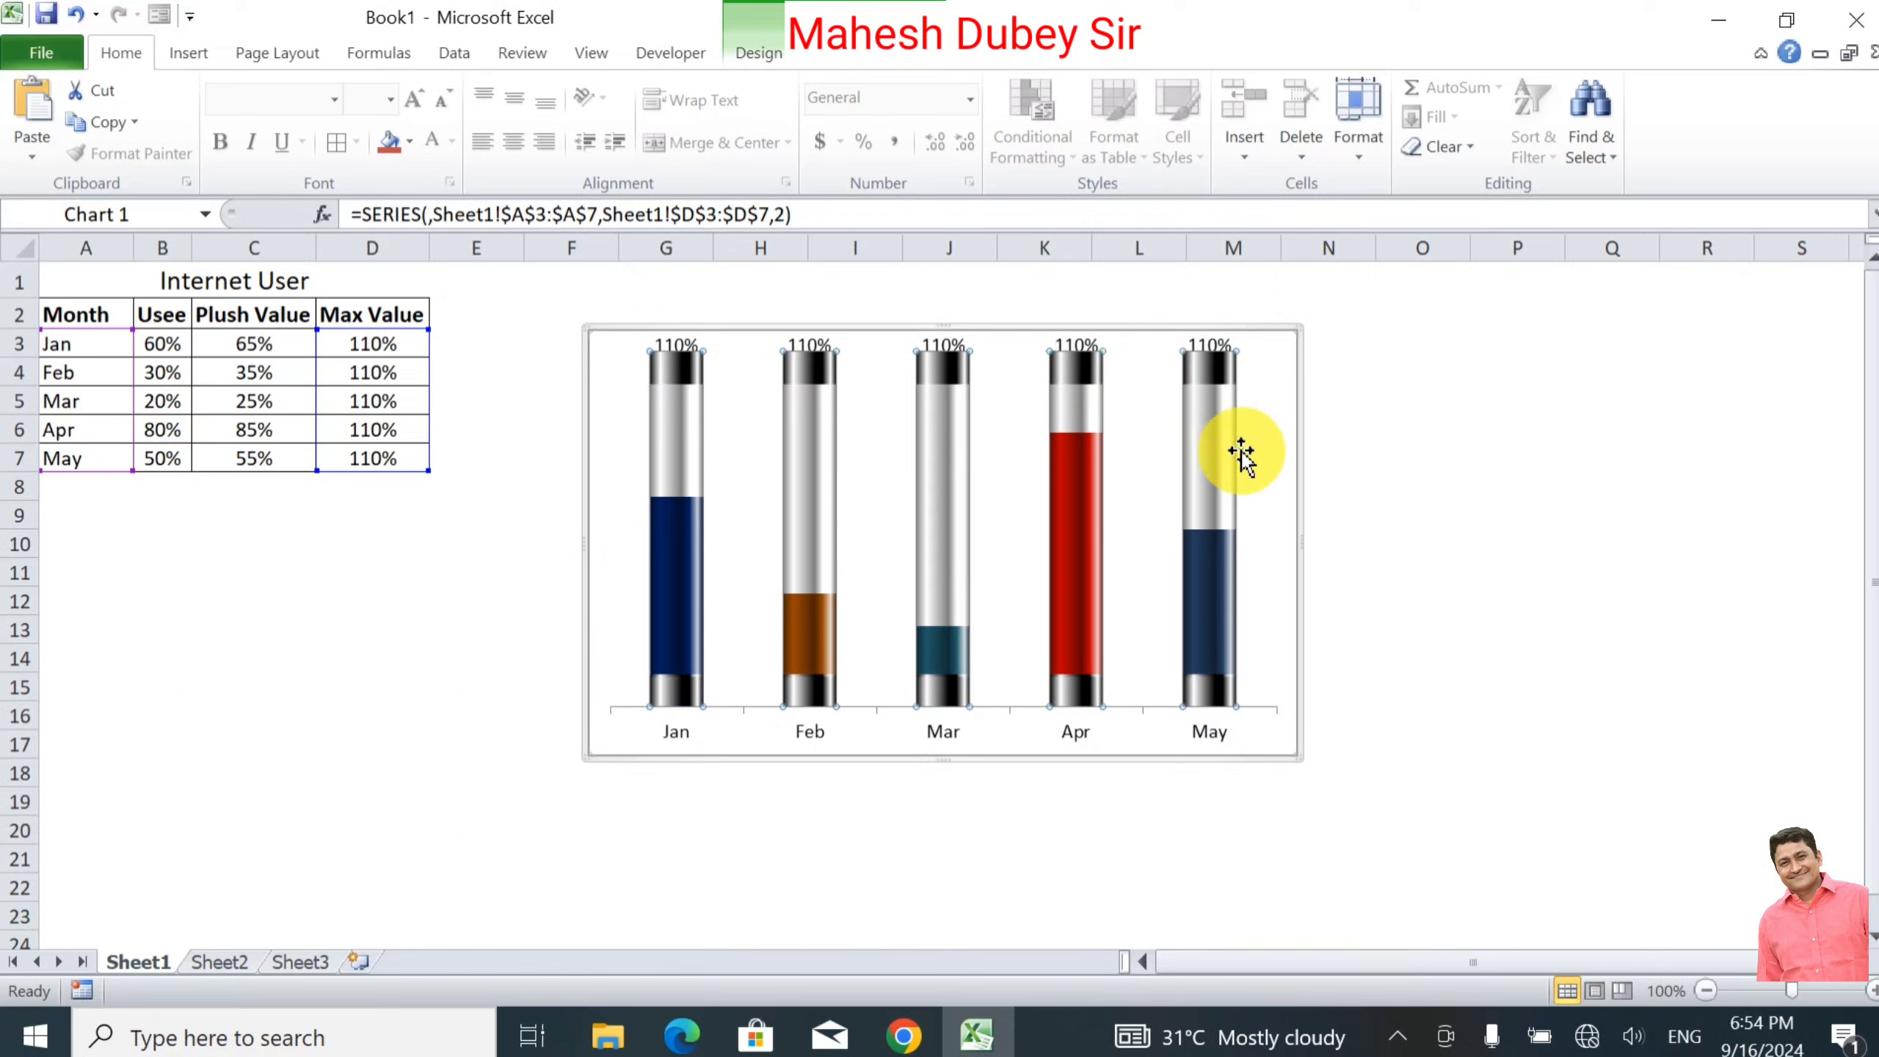
left_click(1218, 732)
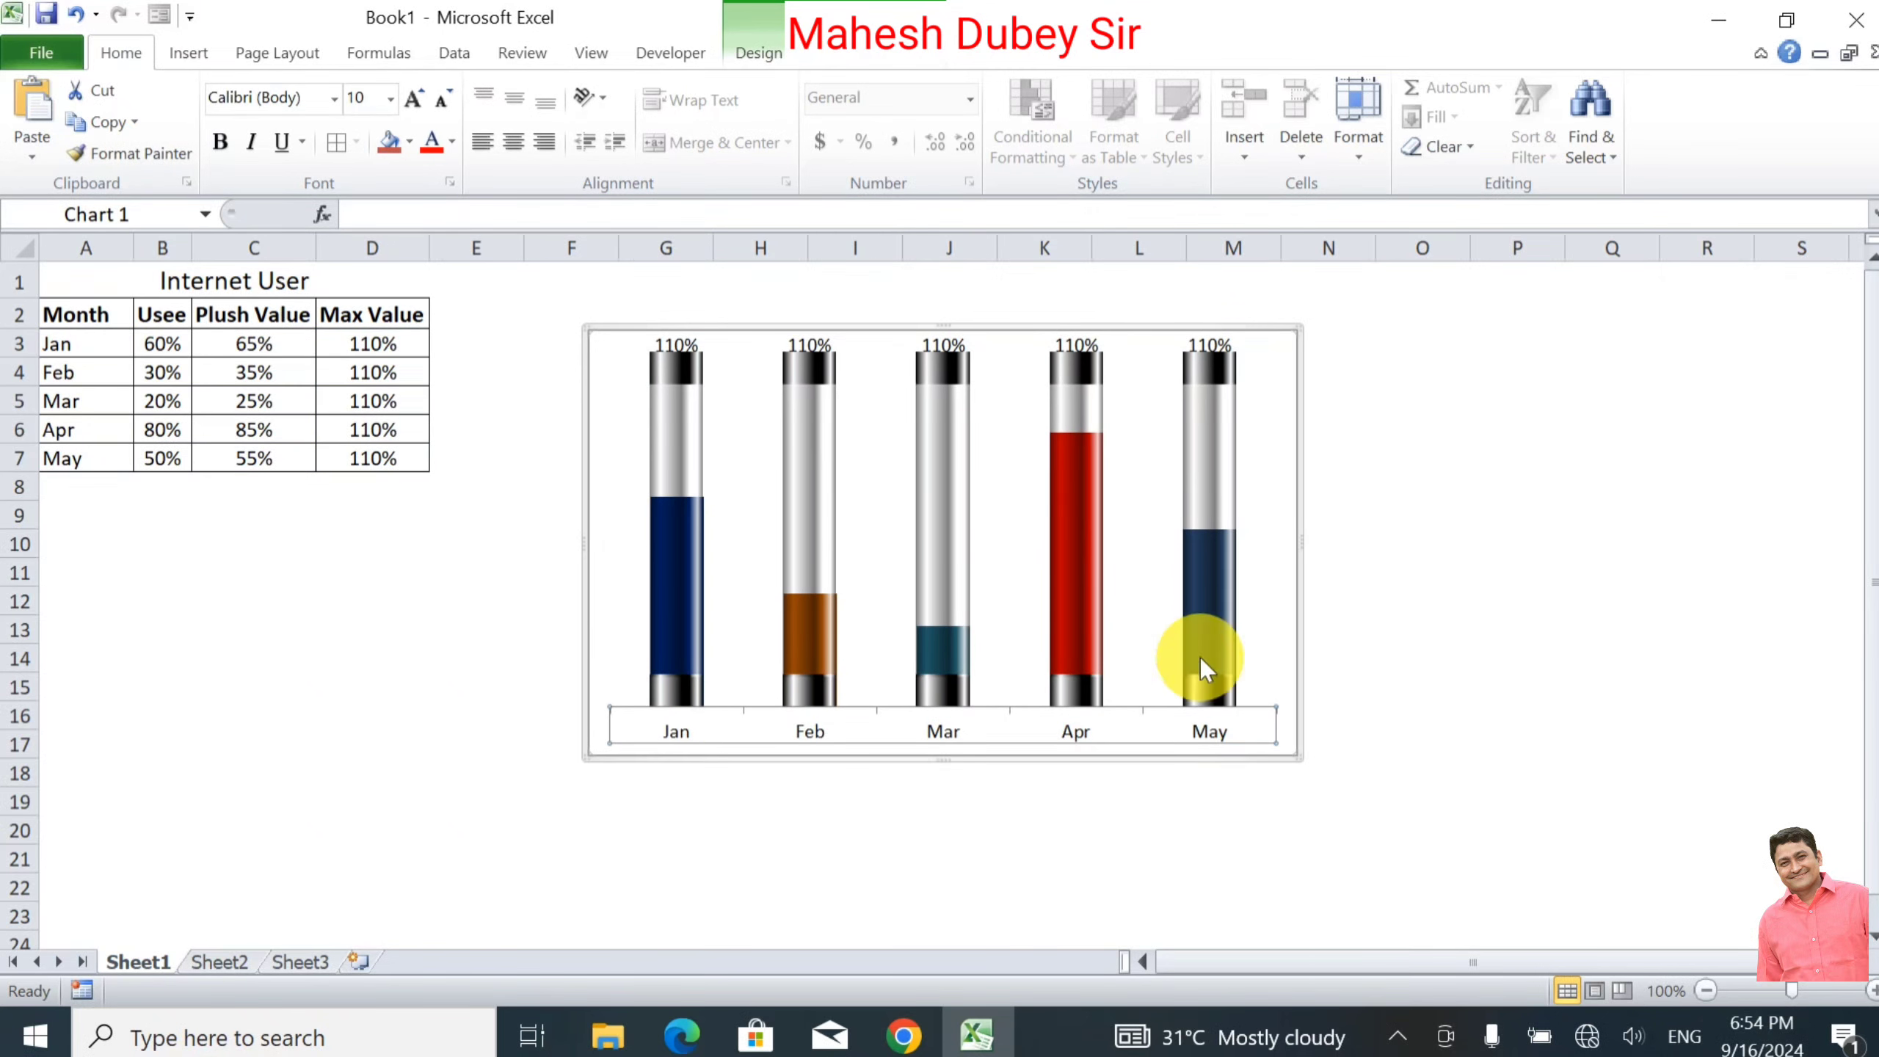
left_click(1188, 727)
right_click(1187, 727)
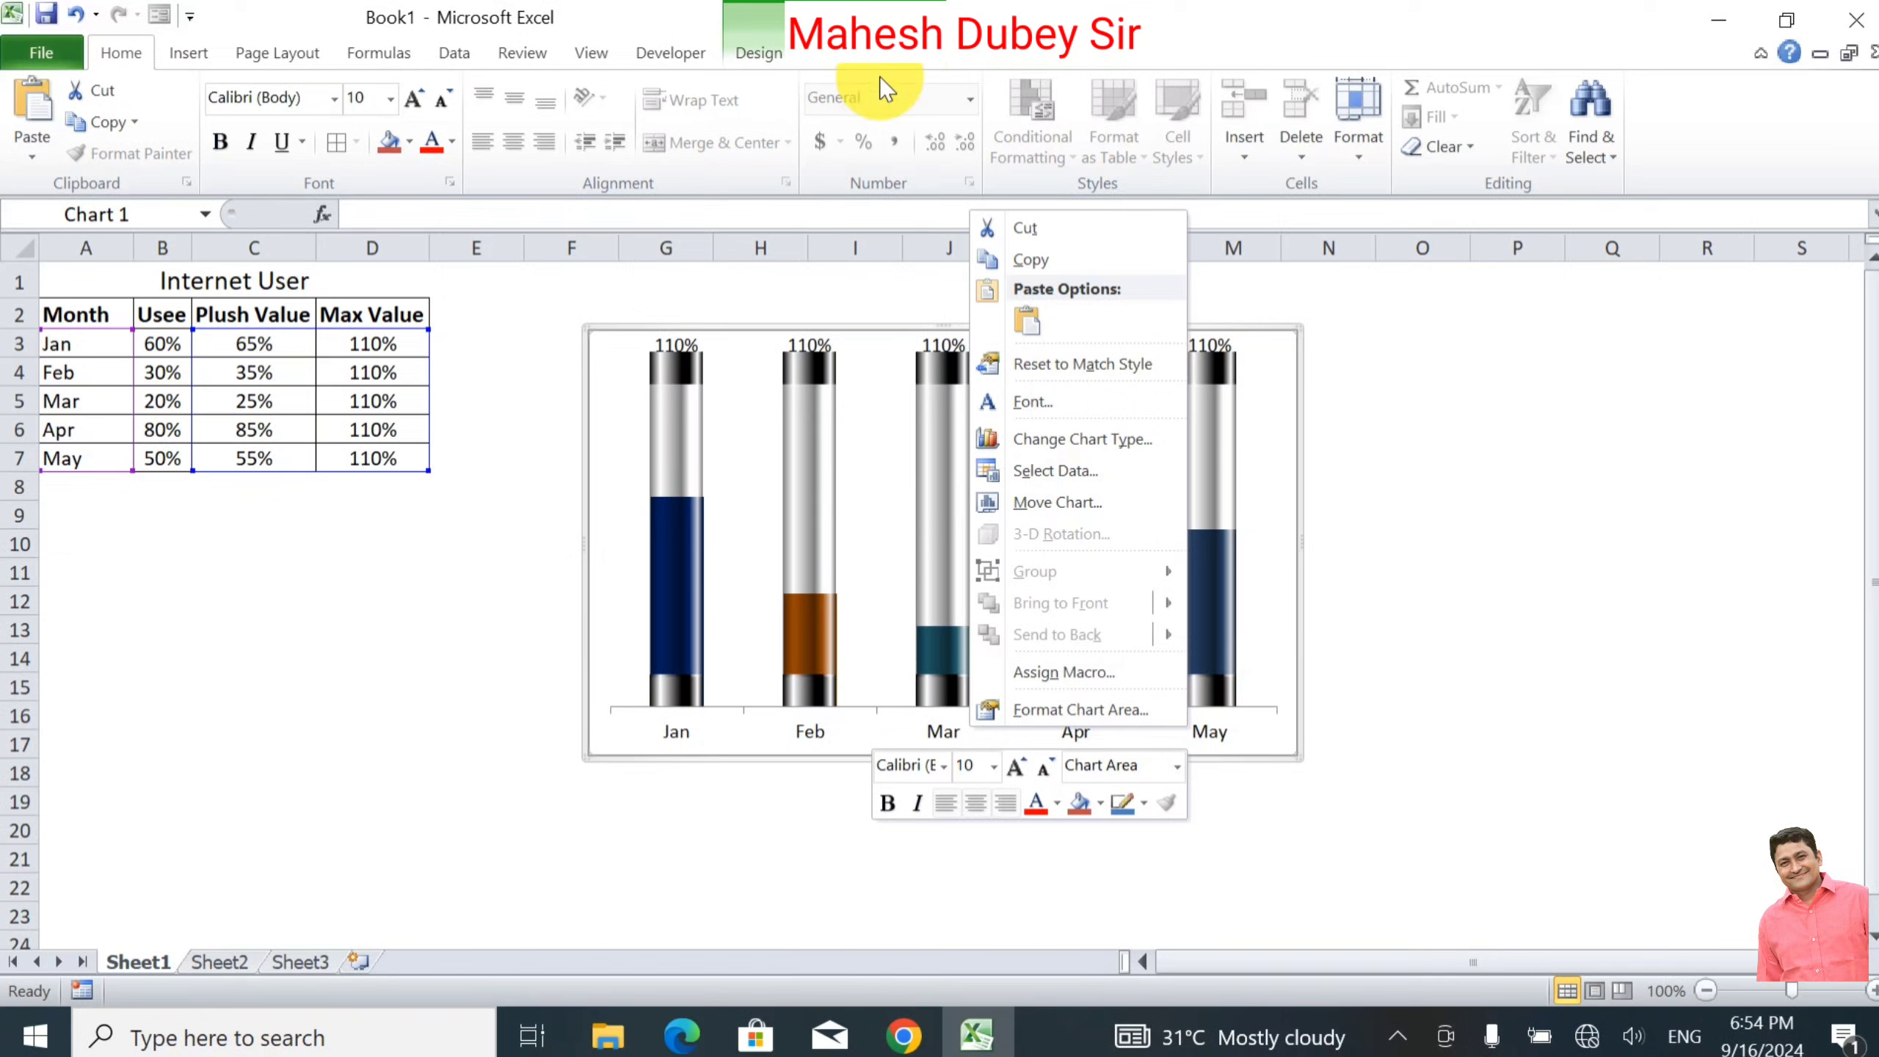
Step: Outline the chart area with a 1½ pt dark-coloured border
left_click(872, 54)
left_click(839, 112)
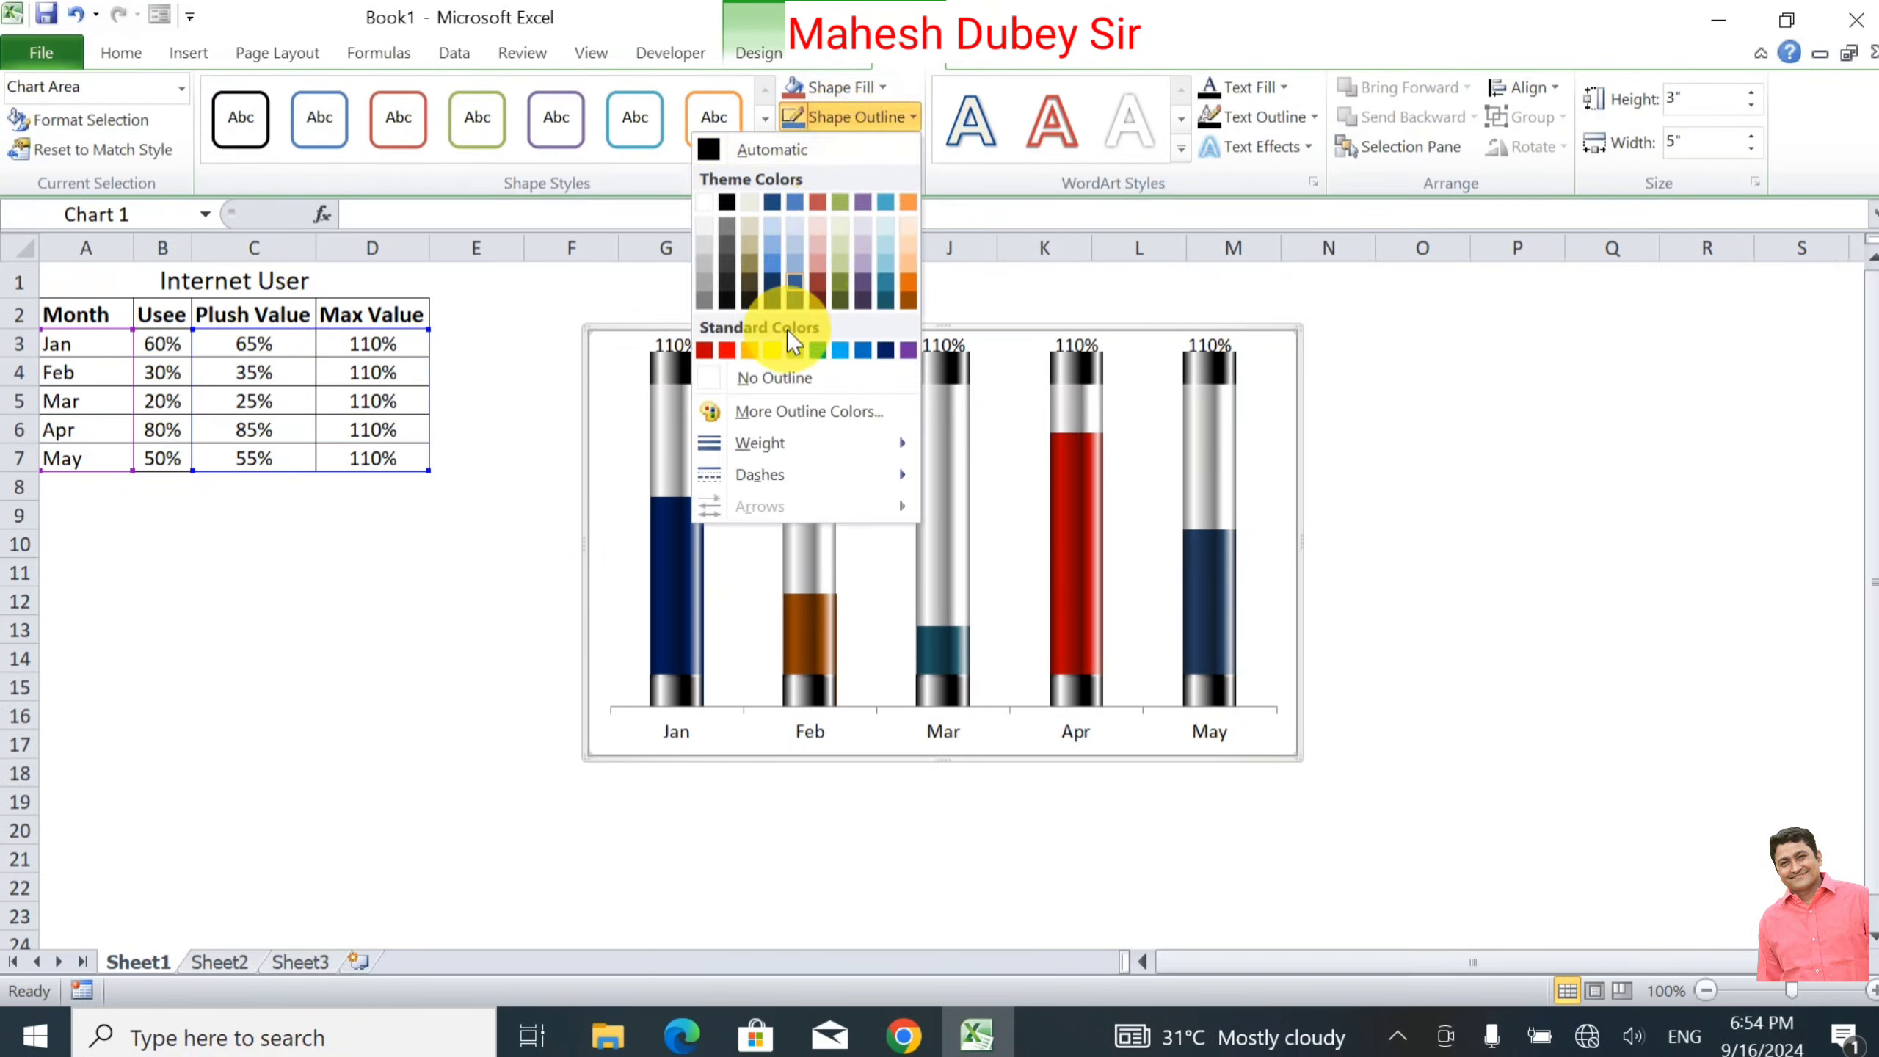
mouse_move(760, 442)
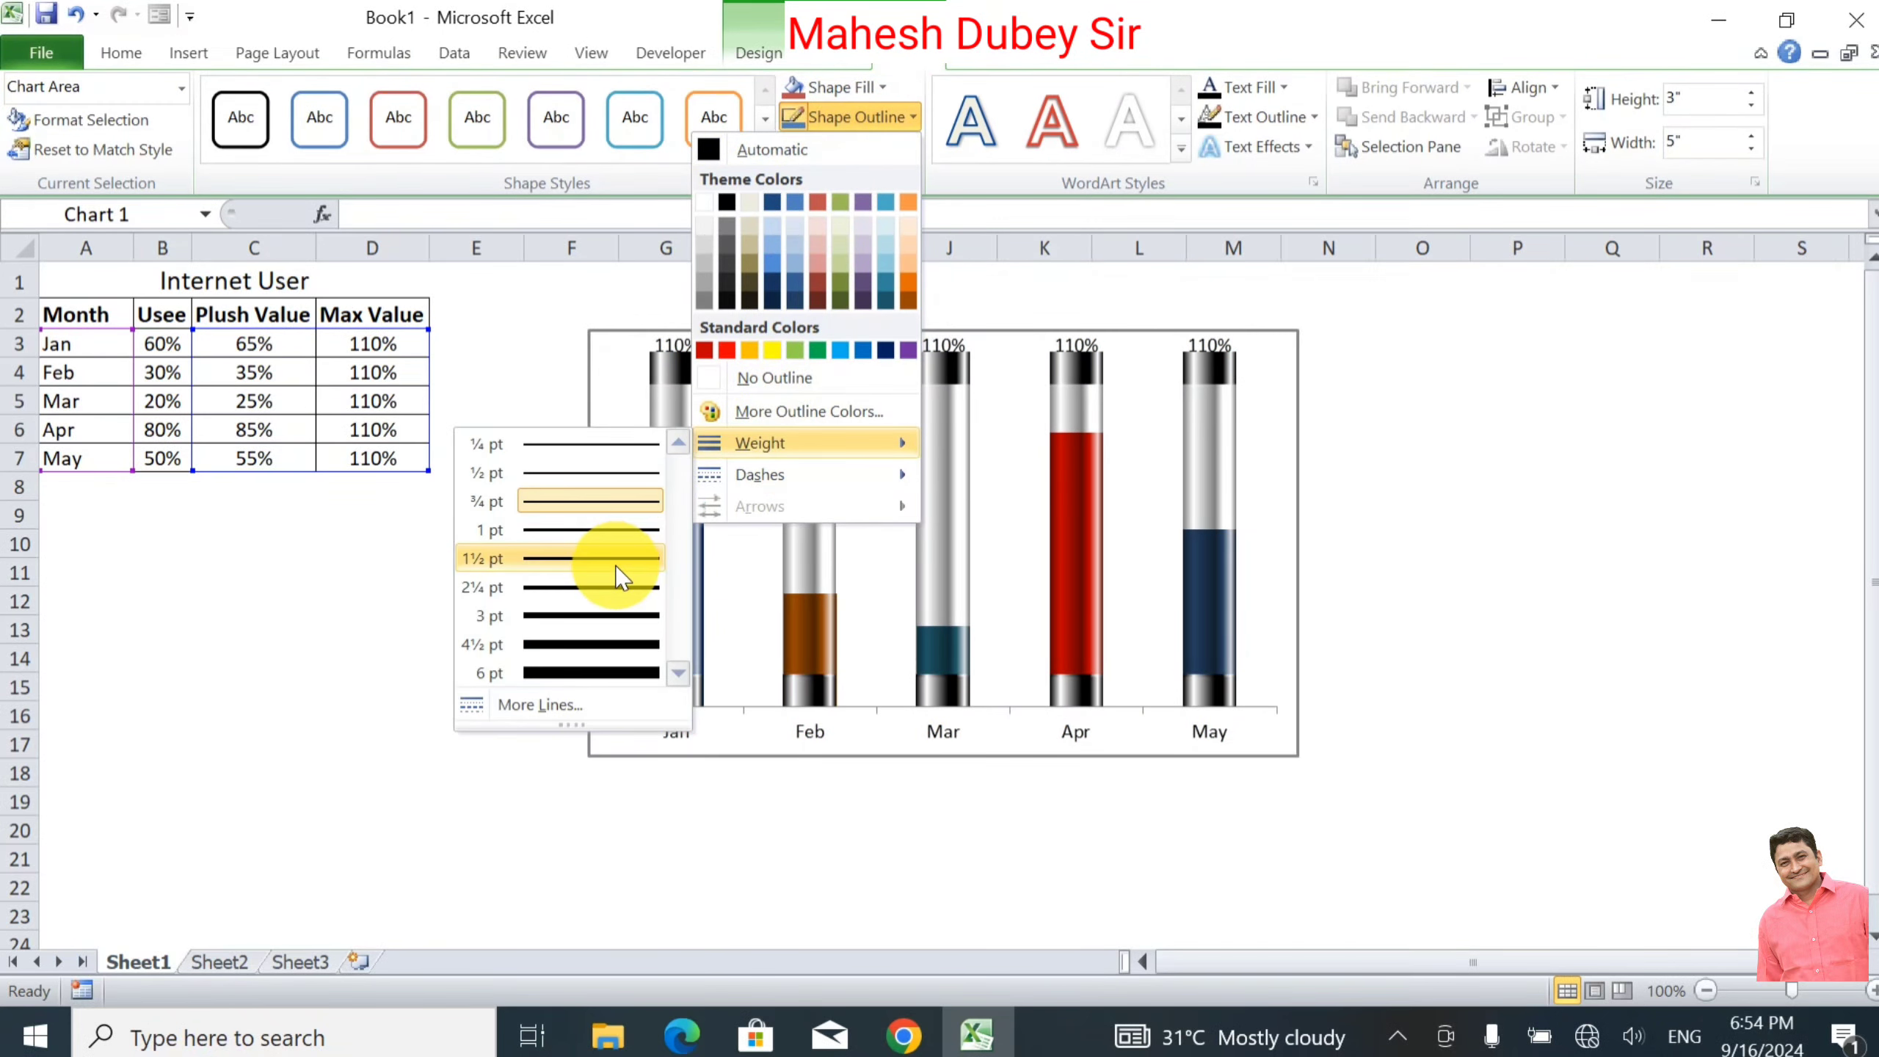
left_click(615, 566)
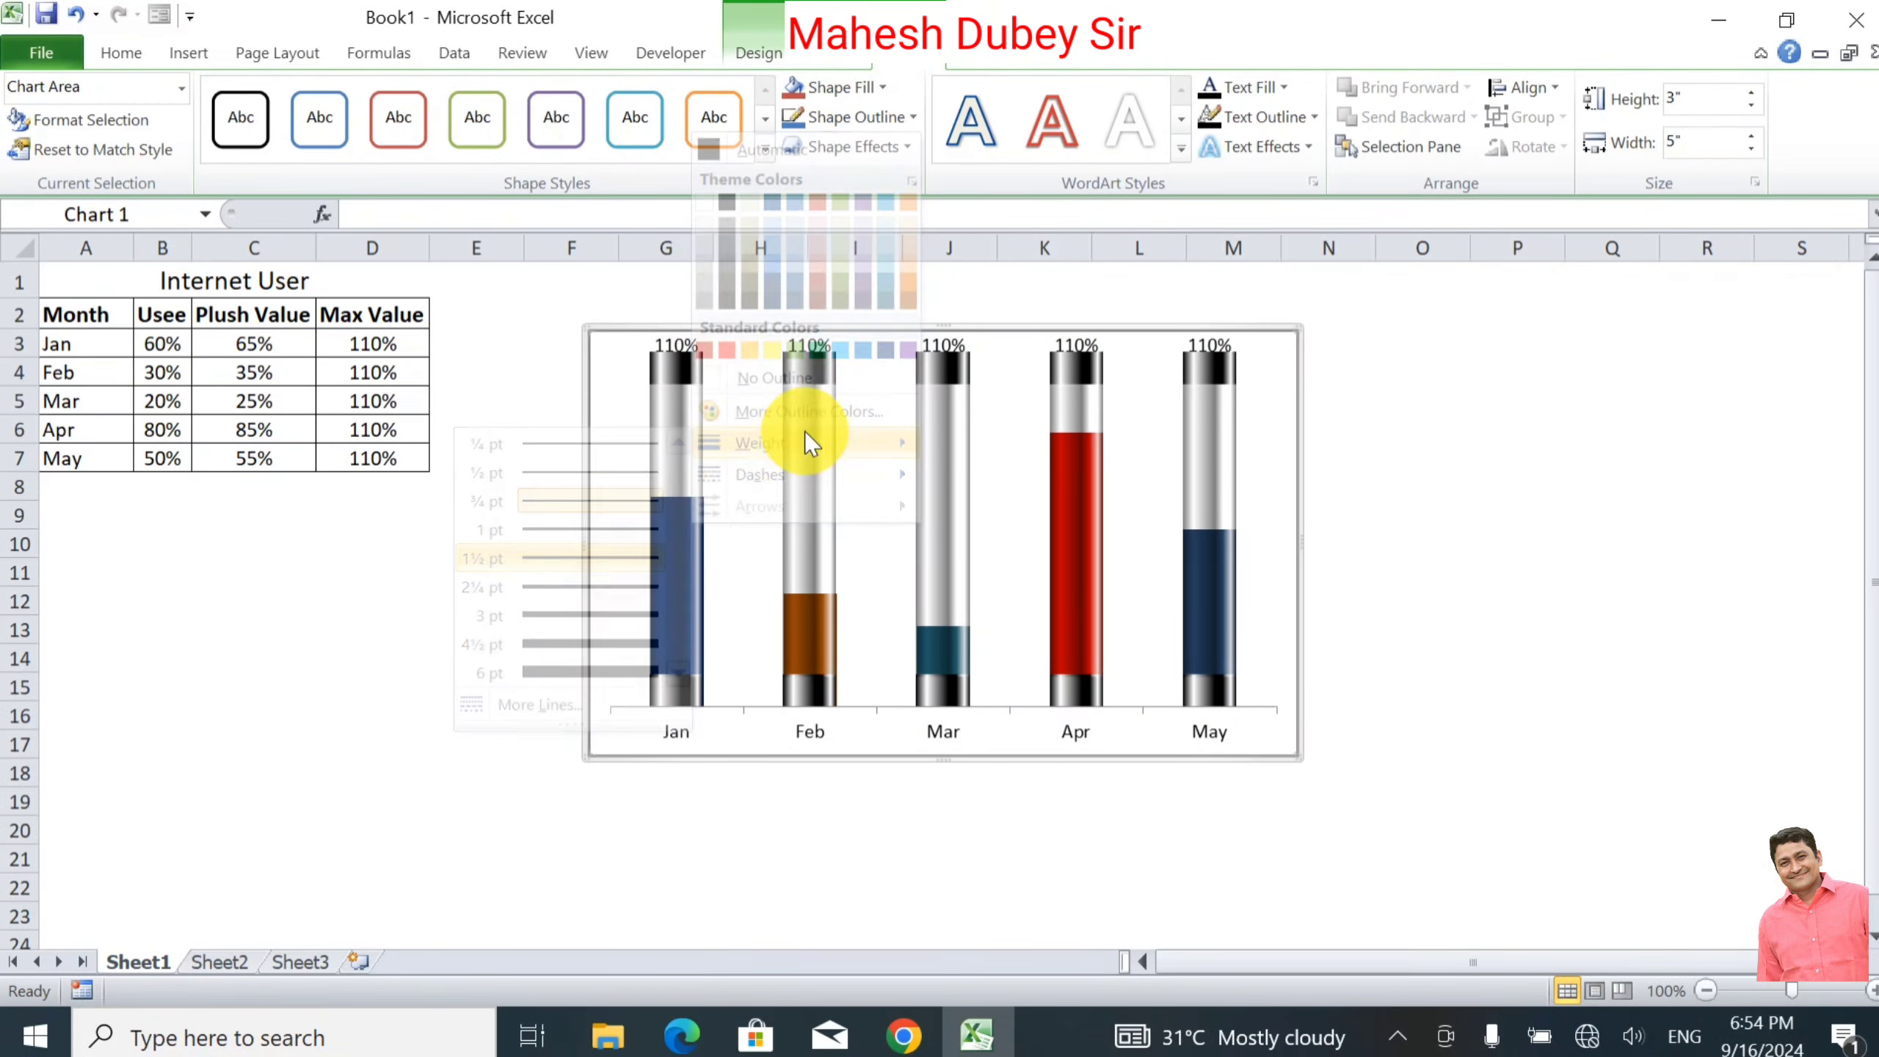
left_click(879, 117)
left_click(726, 205)
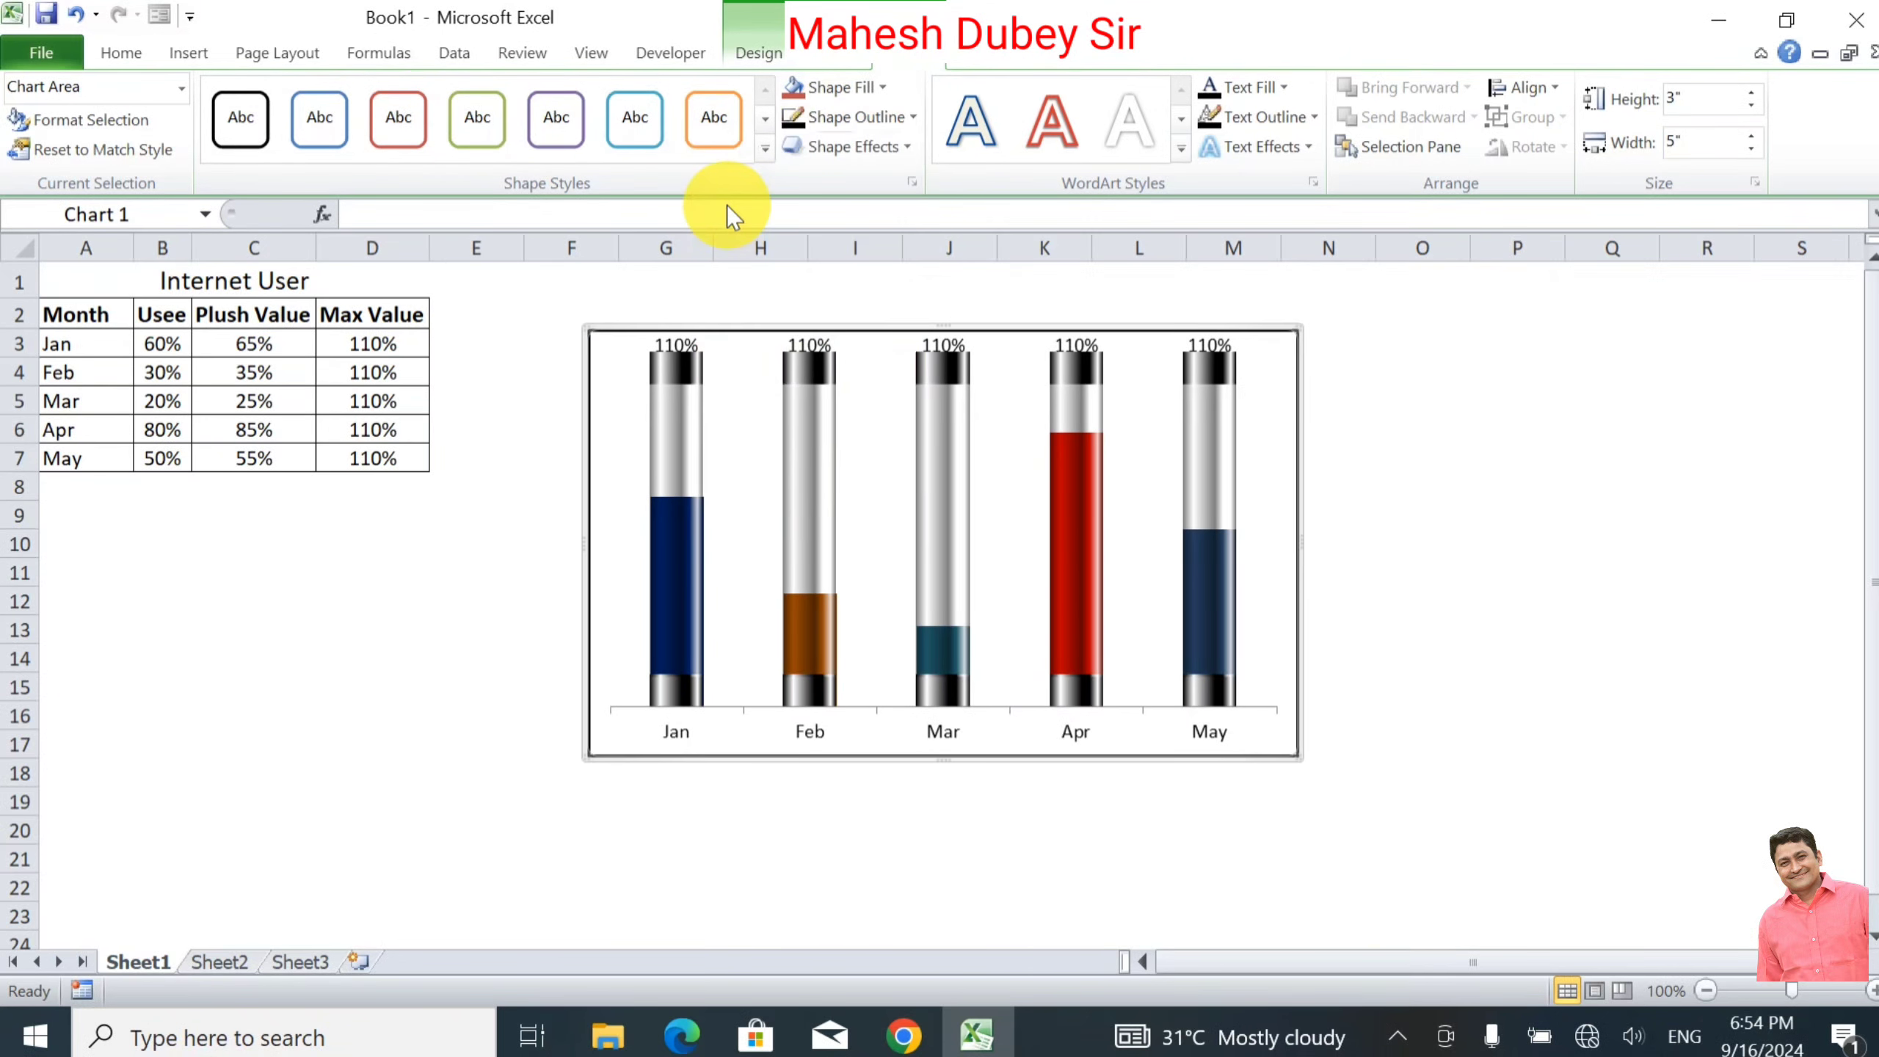
left_click(1147, 726)
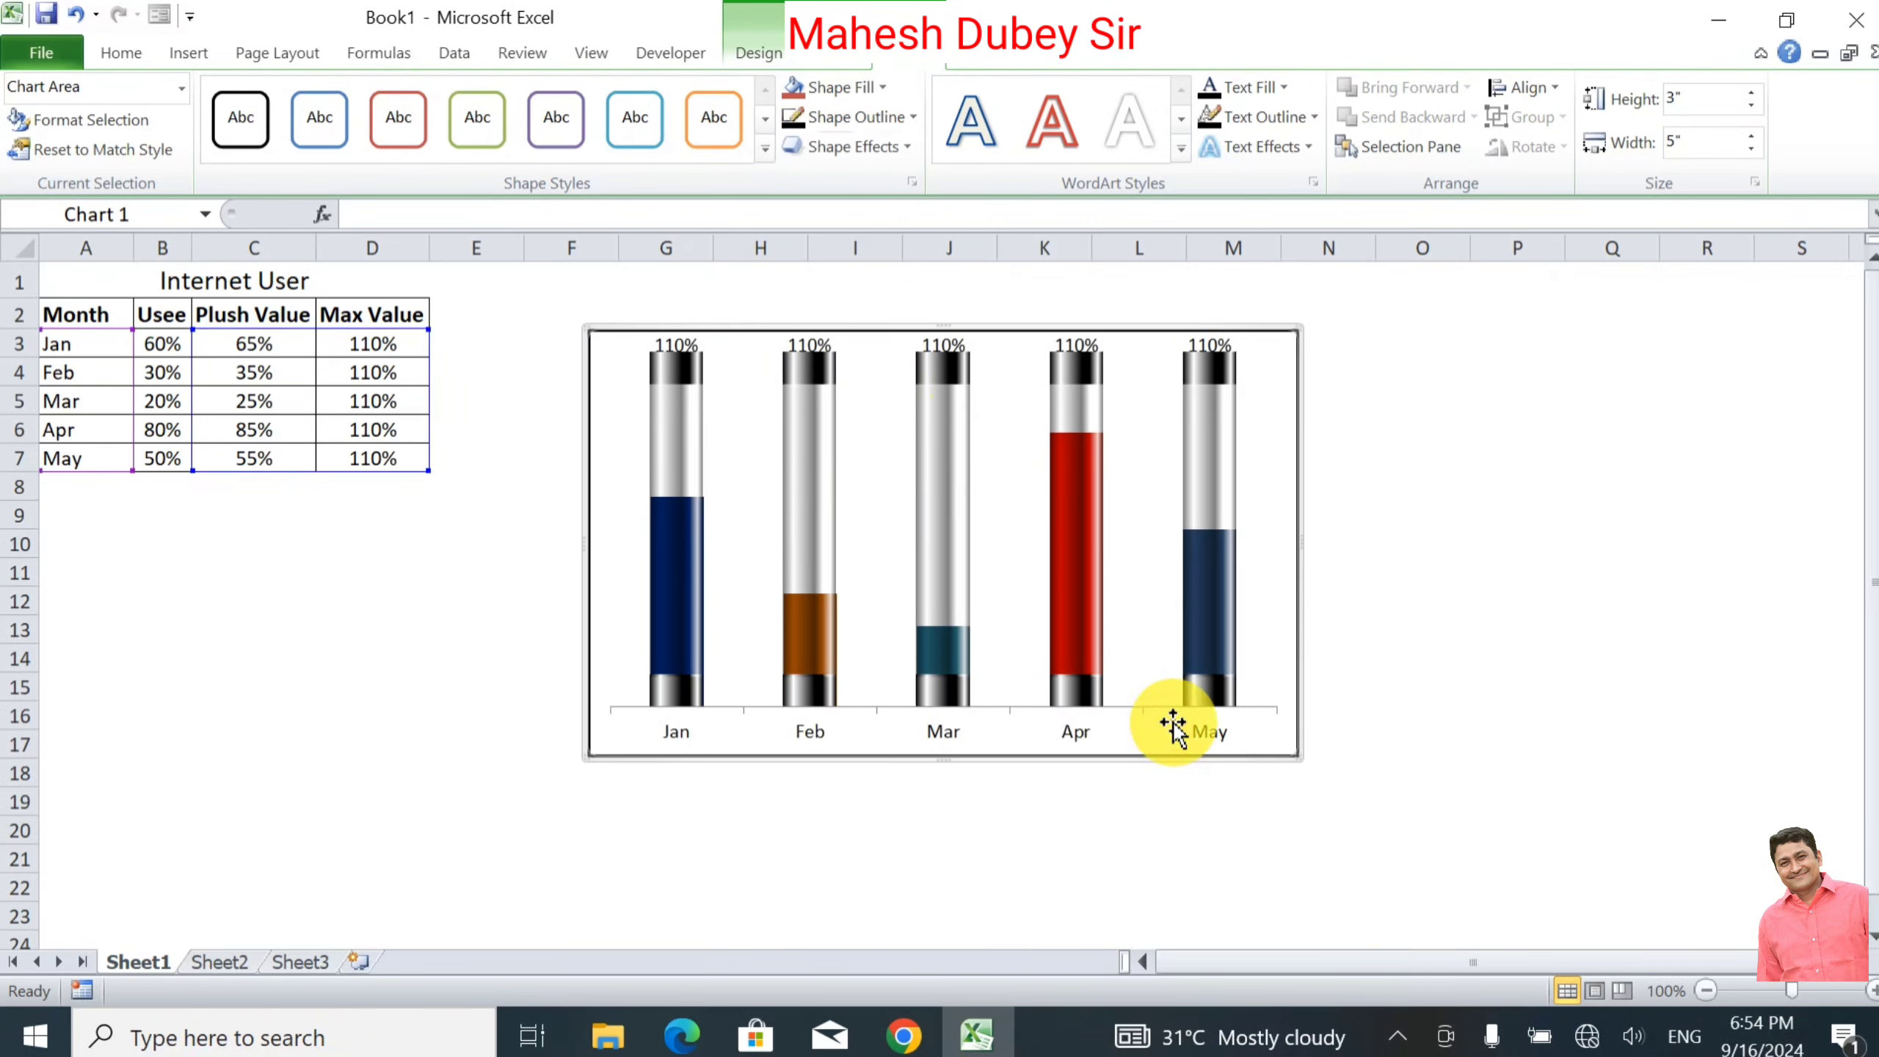
left_click(1300, 685)
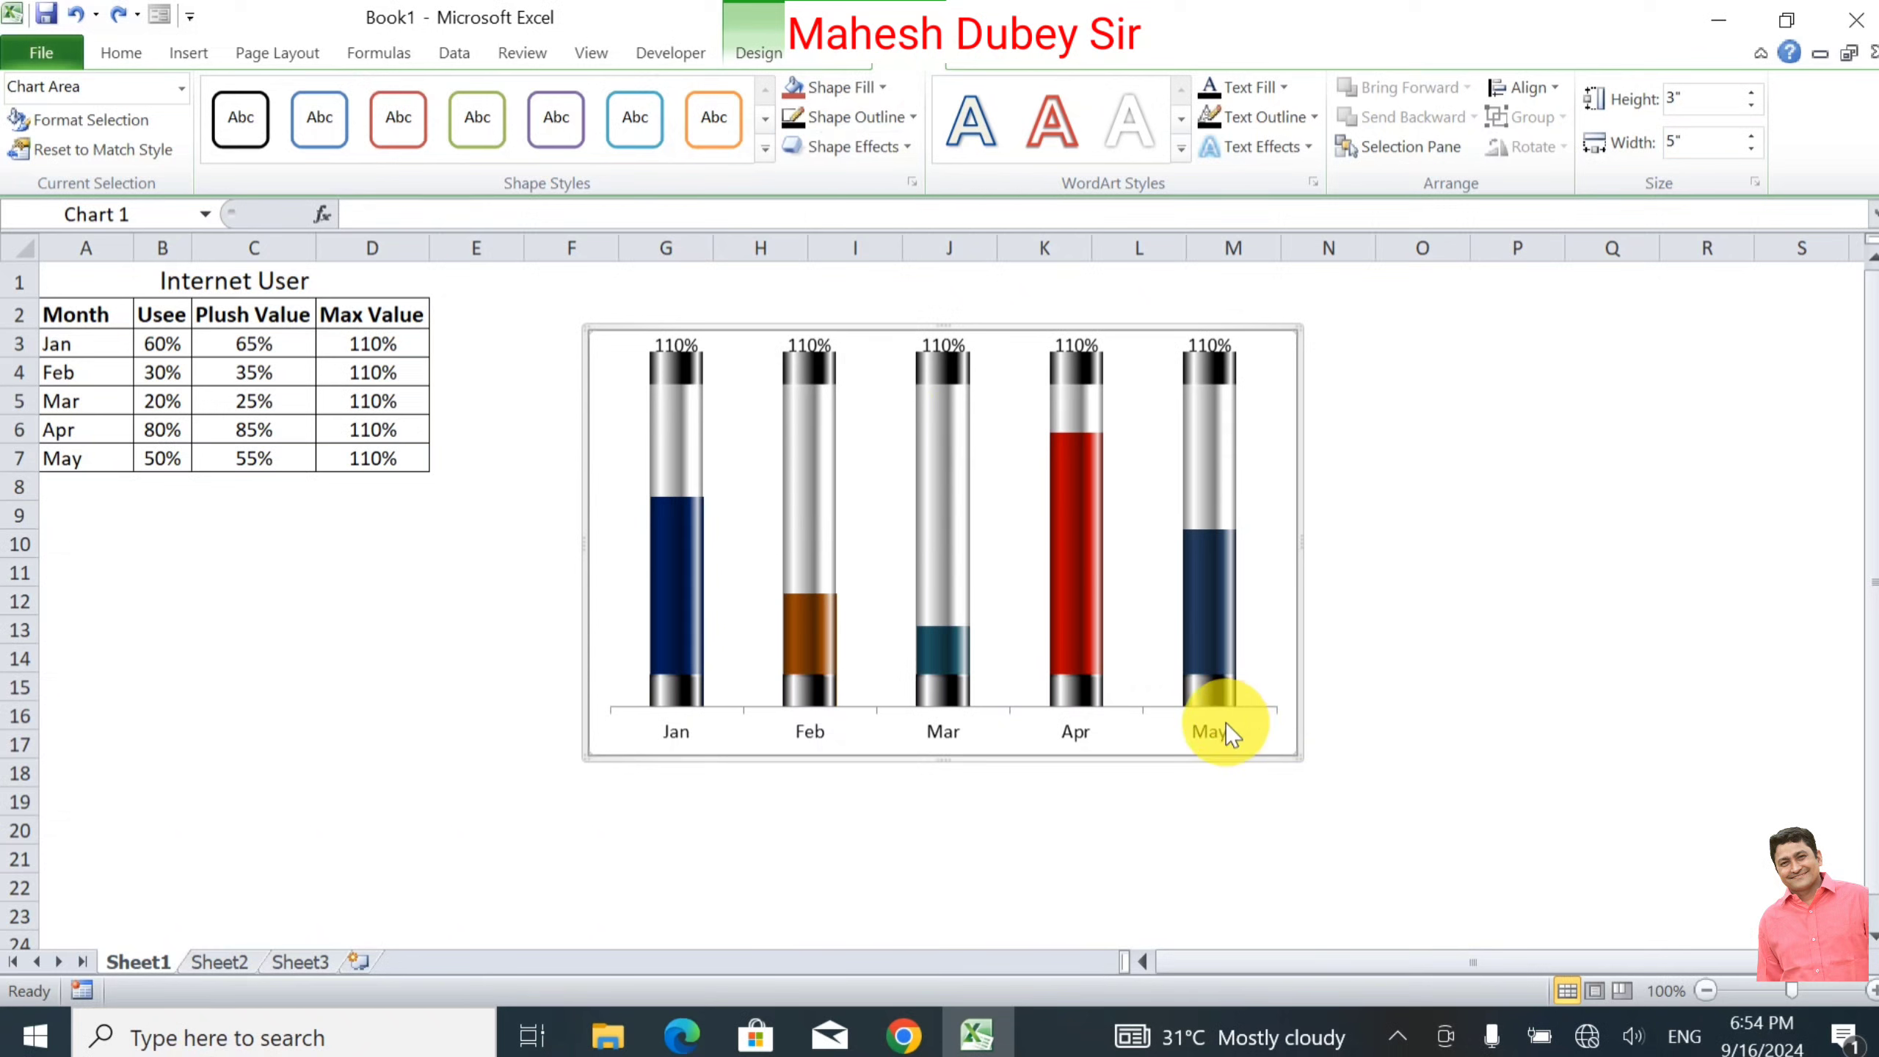
left_click(1197, 728)
right_click(1197, 728)
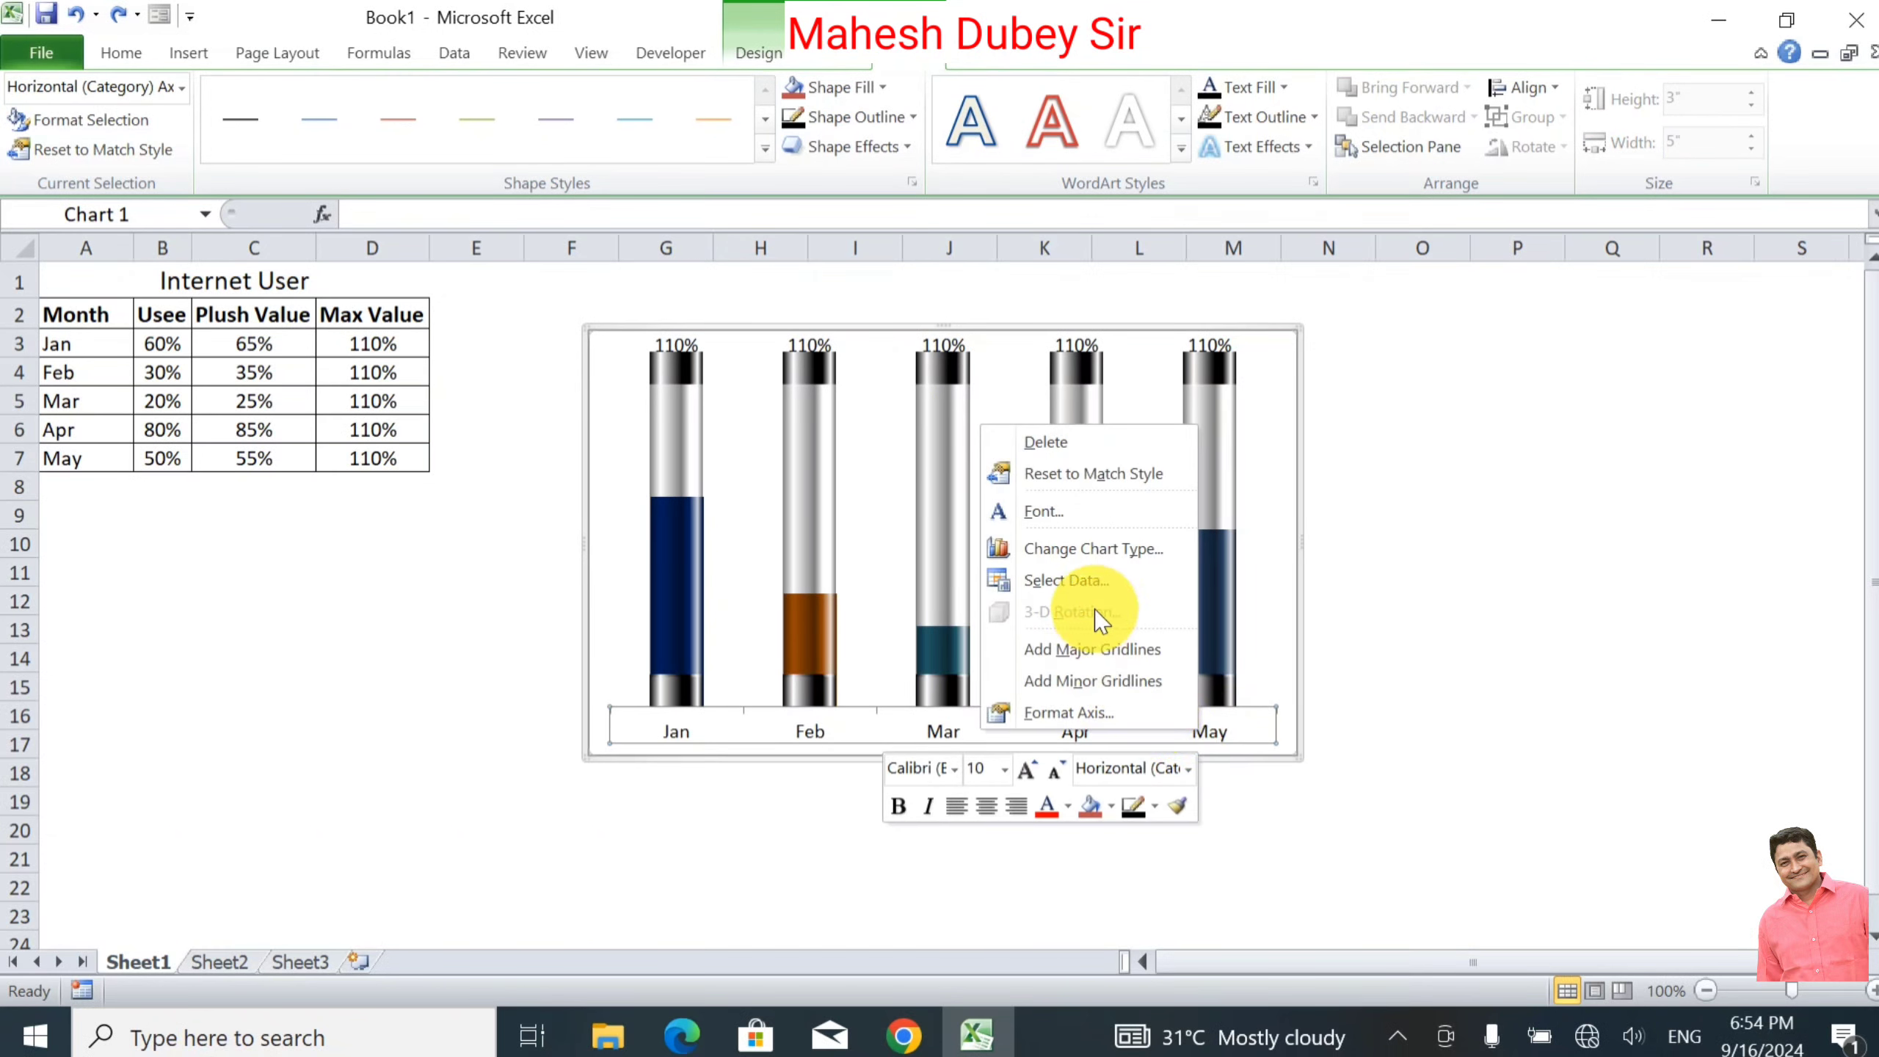
Step: Format the month axis line as solid black with a compound line style
left_click(1067, 712)
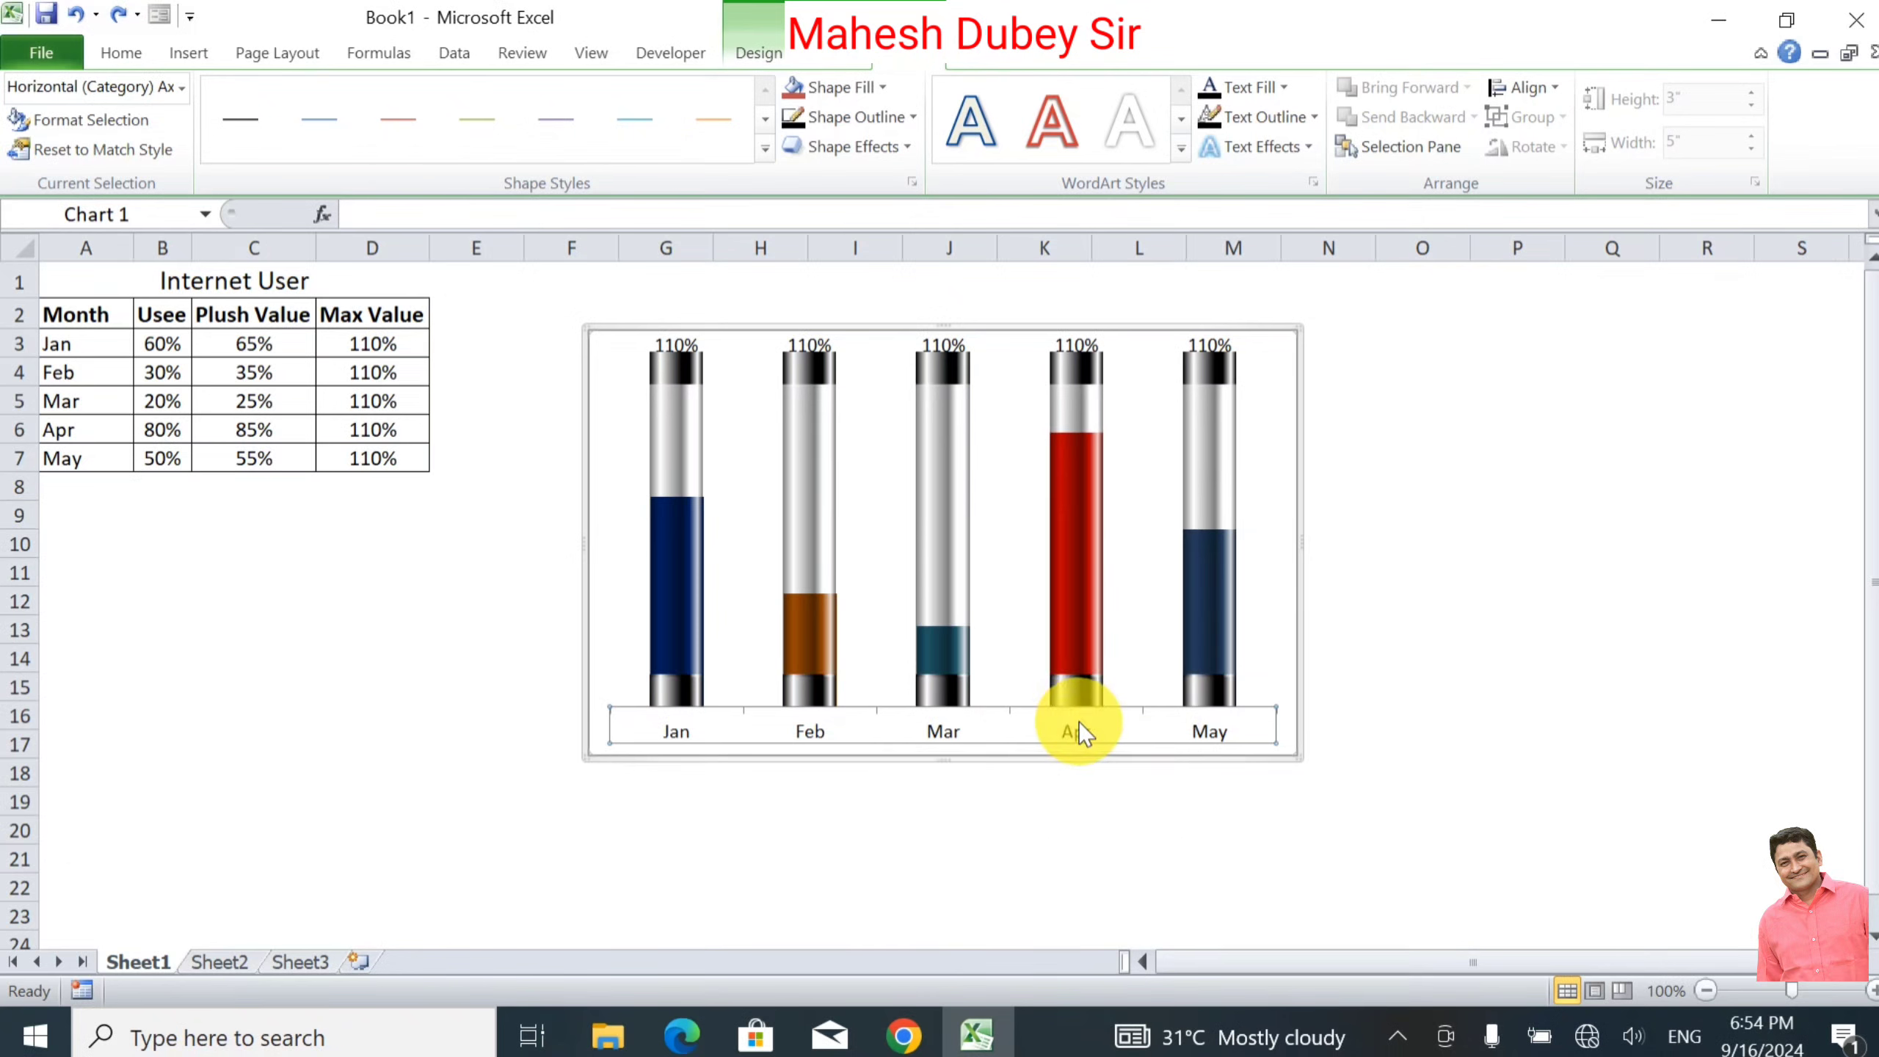
left_click_drag(507, 143, 1178, 166)
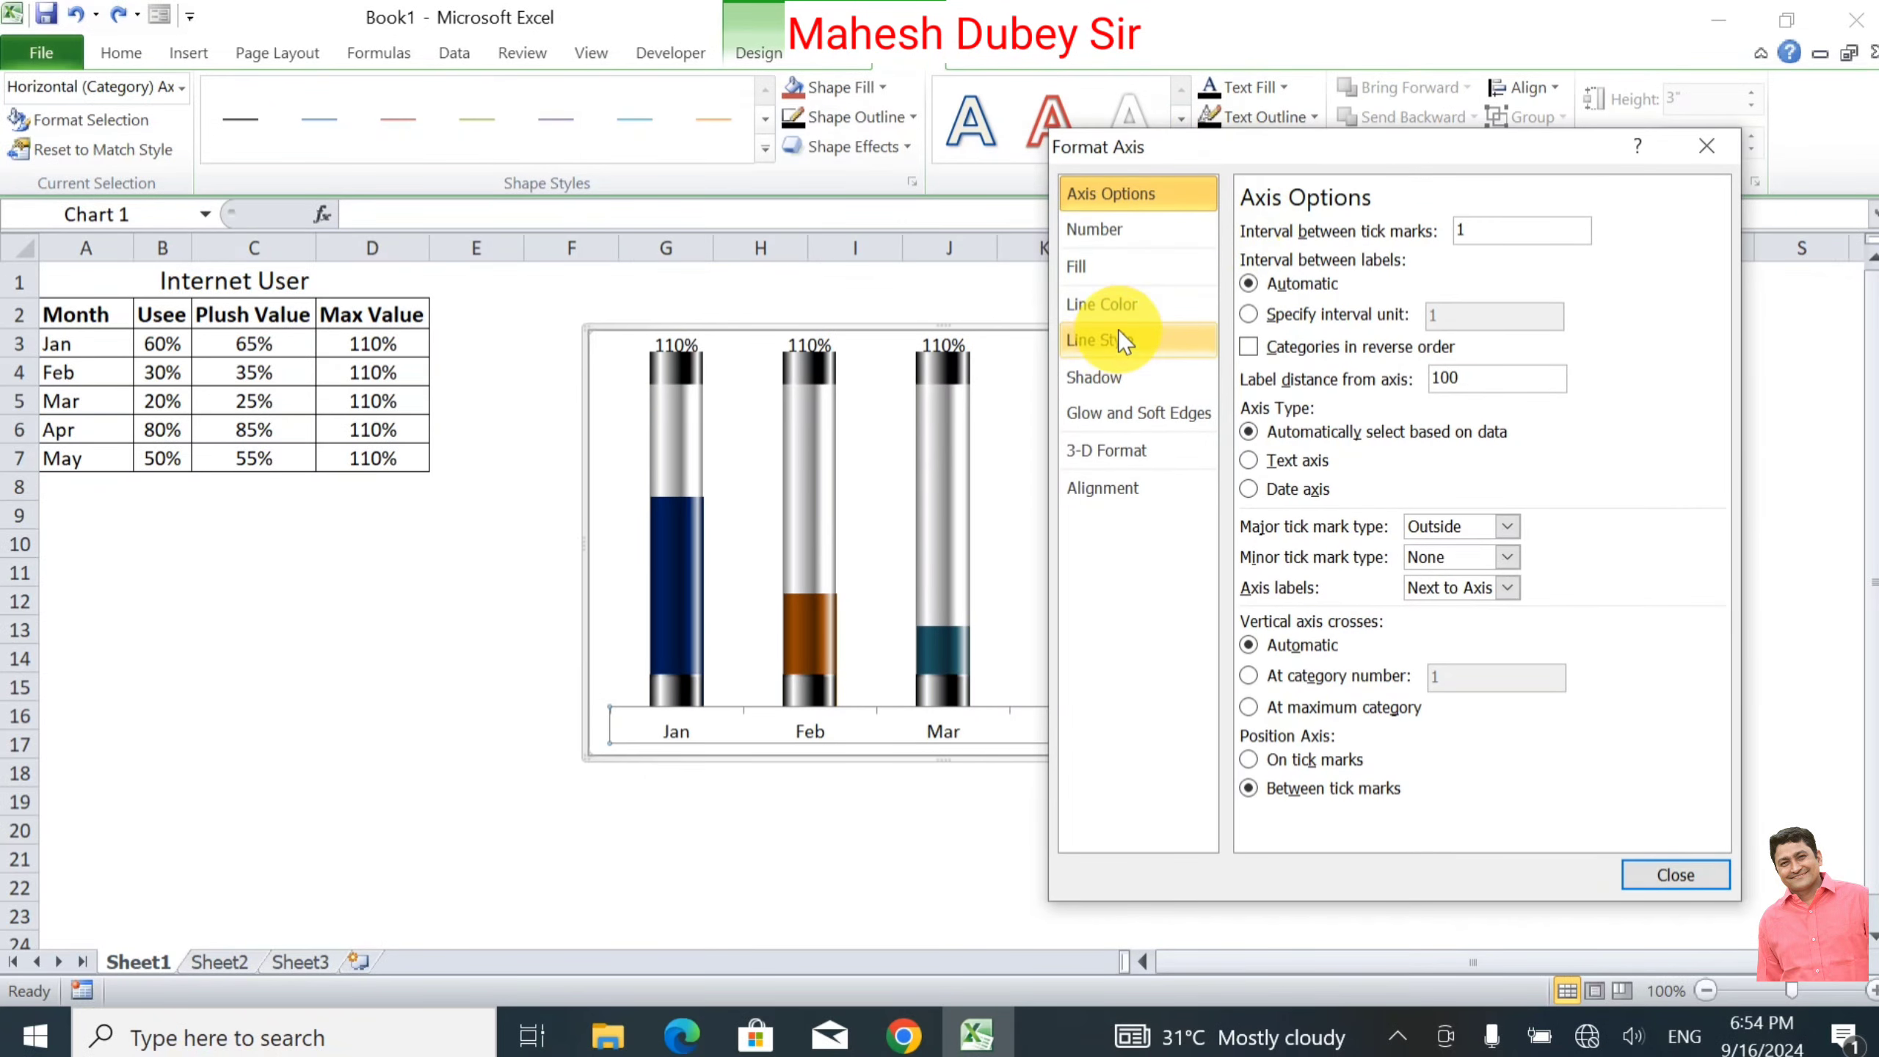
left_click(1117, 306)
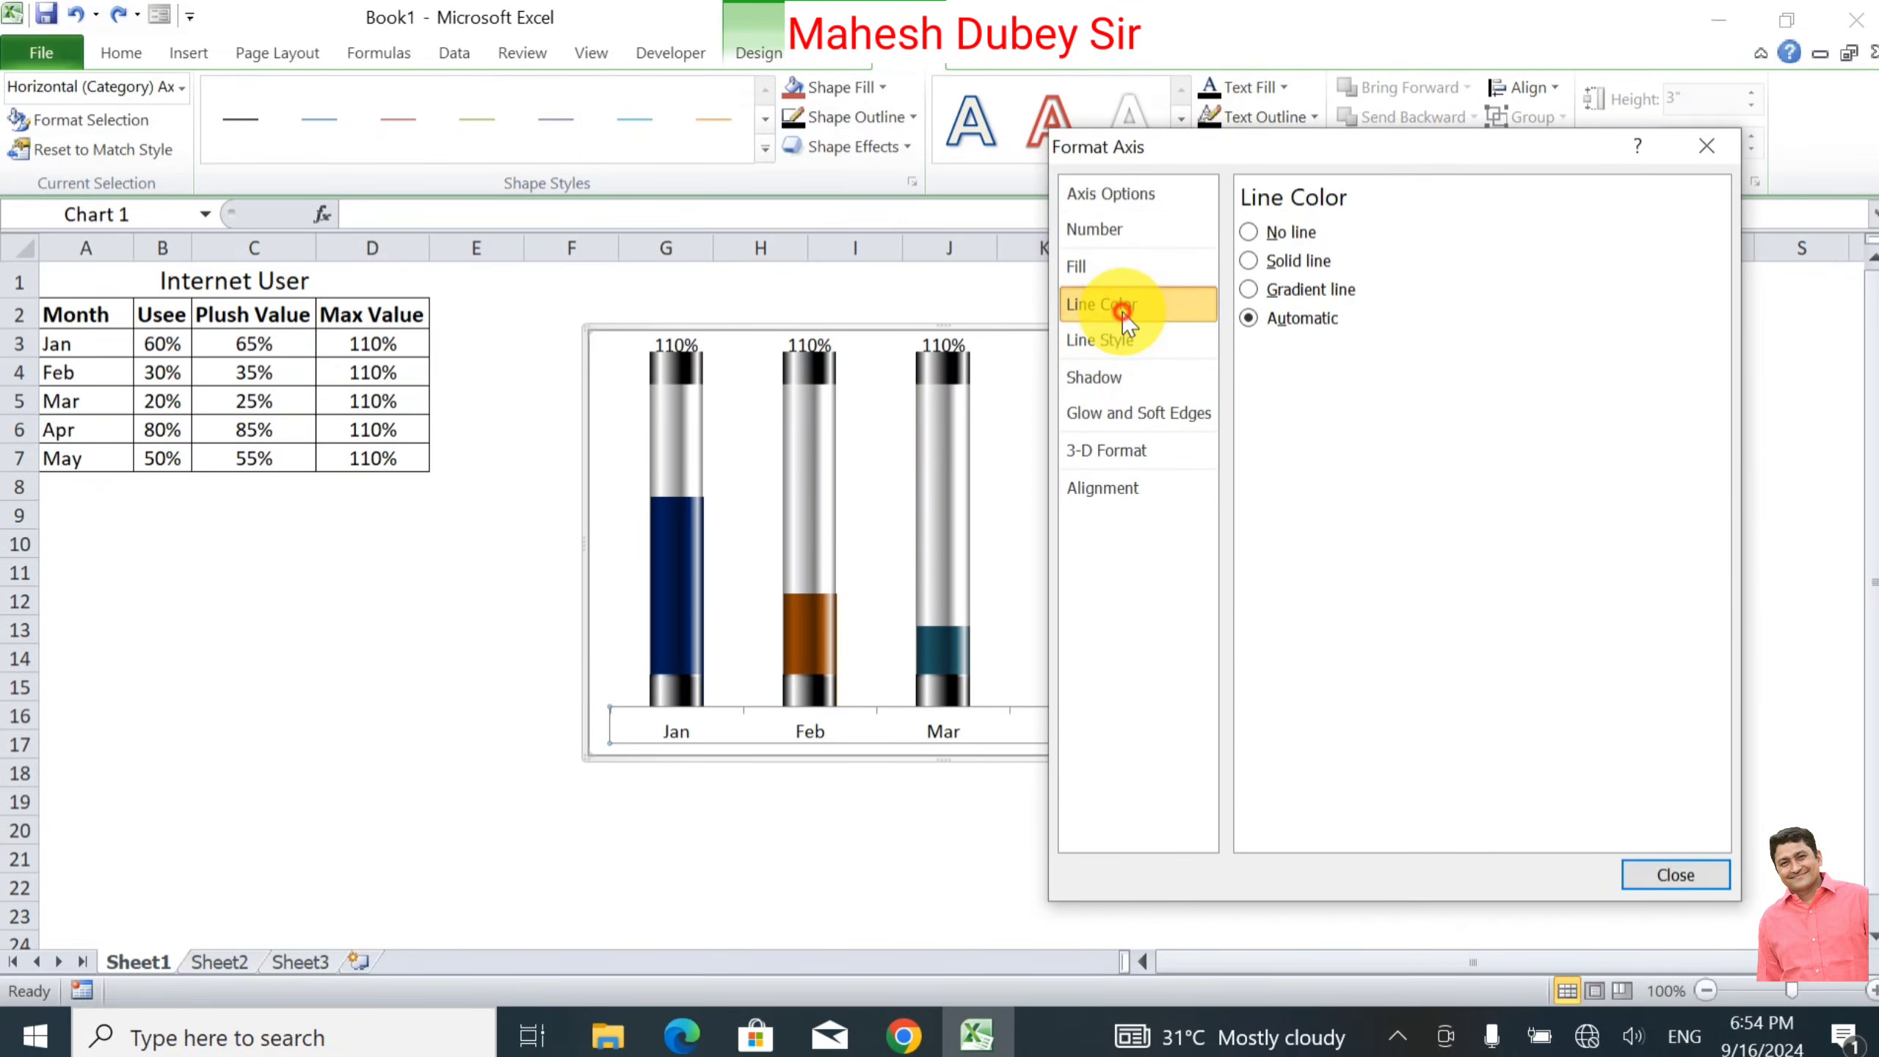
left_click(1285, 263)
left_click(1367, 358)
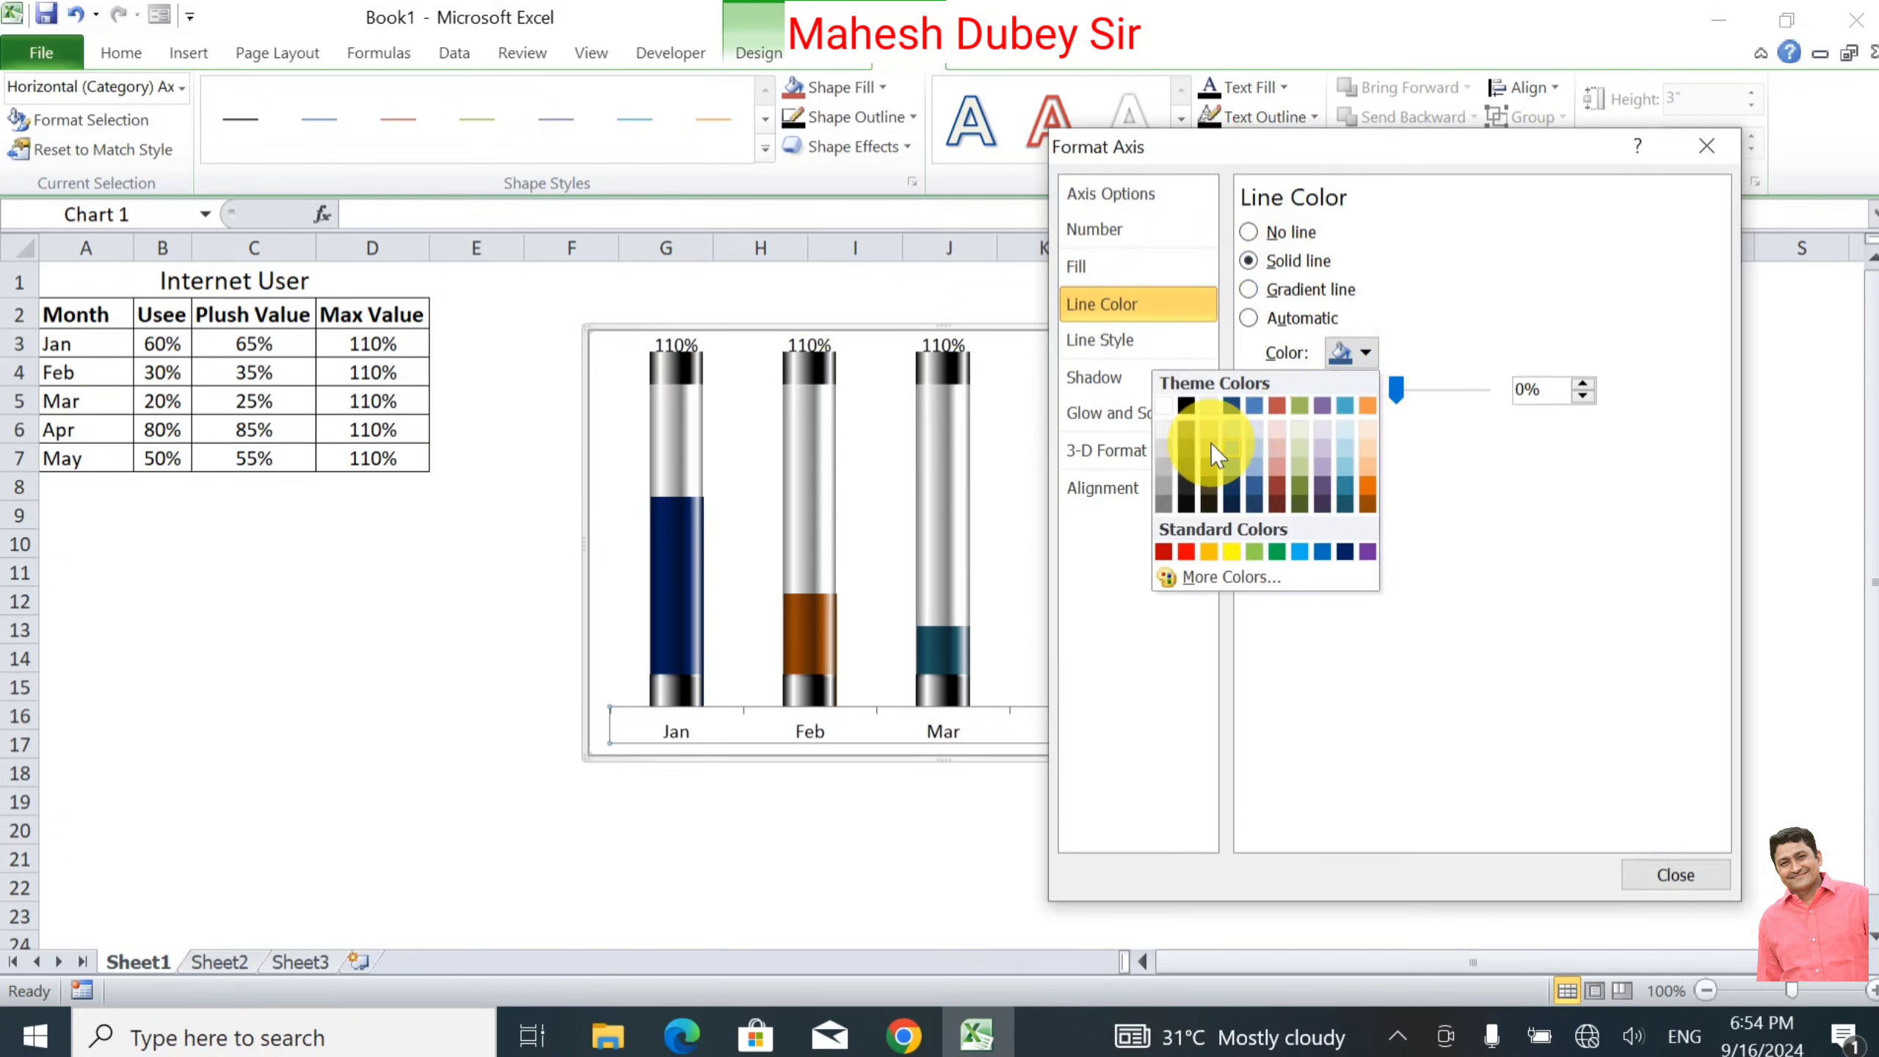
left_click(1185, 405)
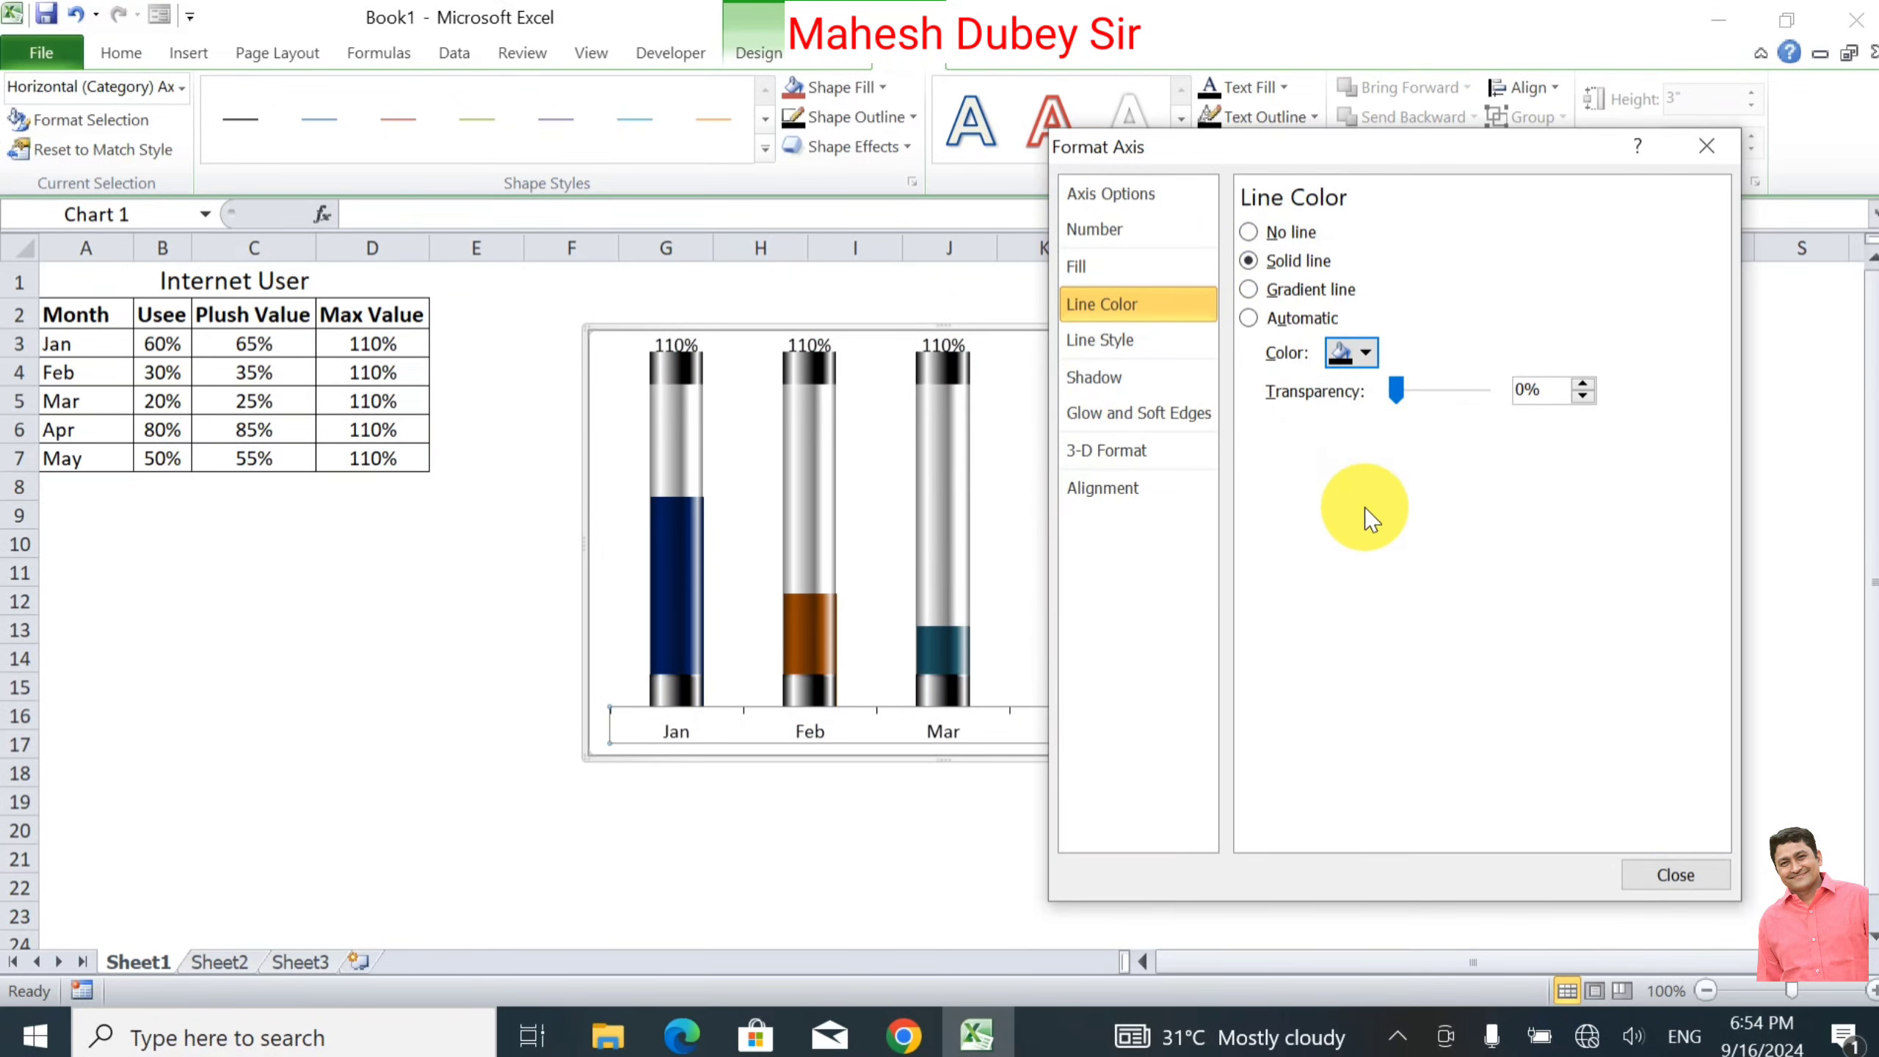
left_click(1398, 390)
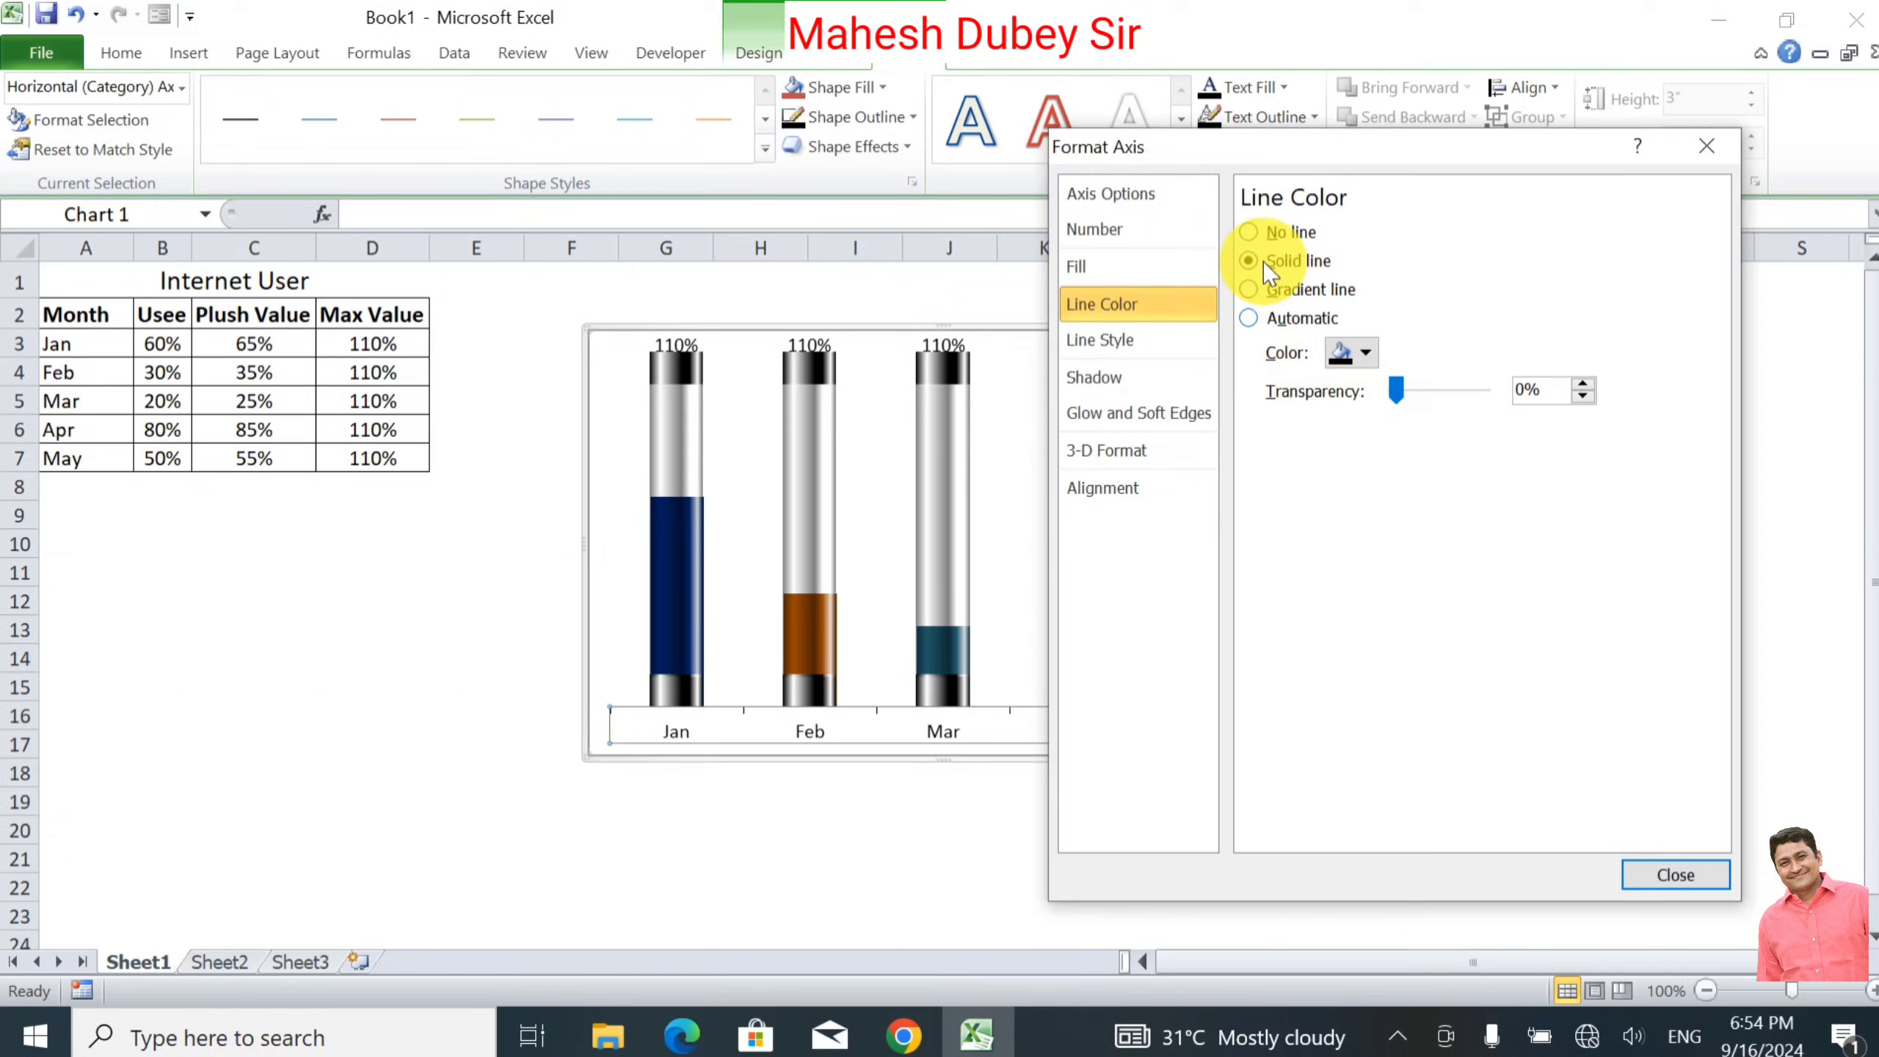
left_click(1145, 337)
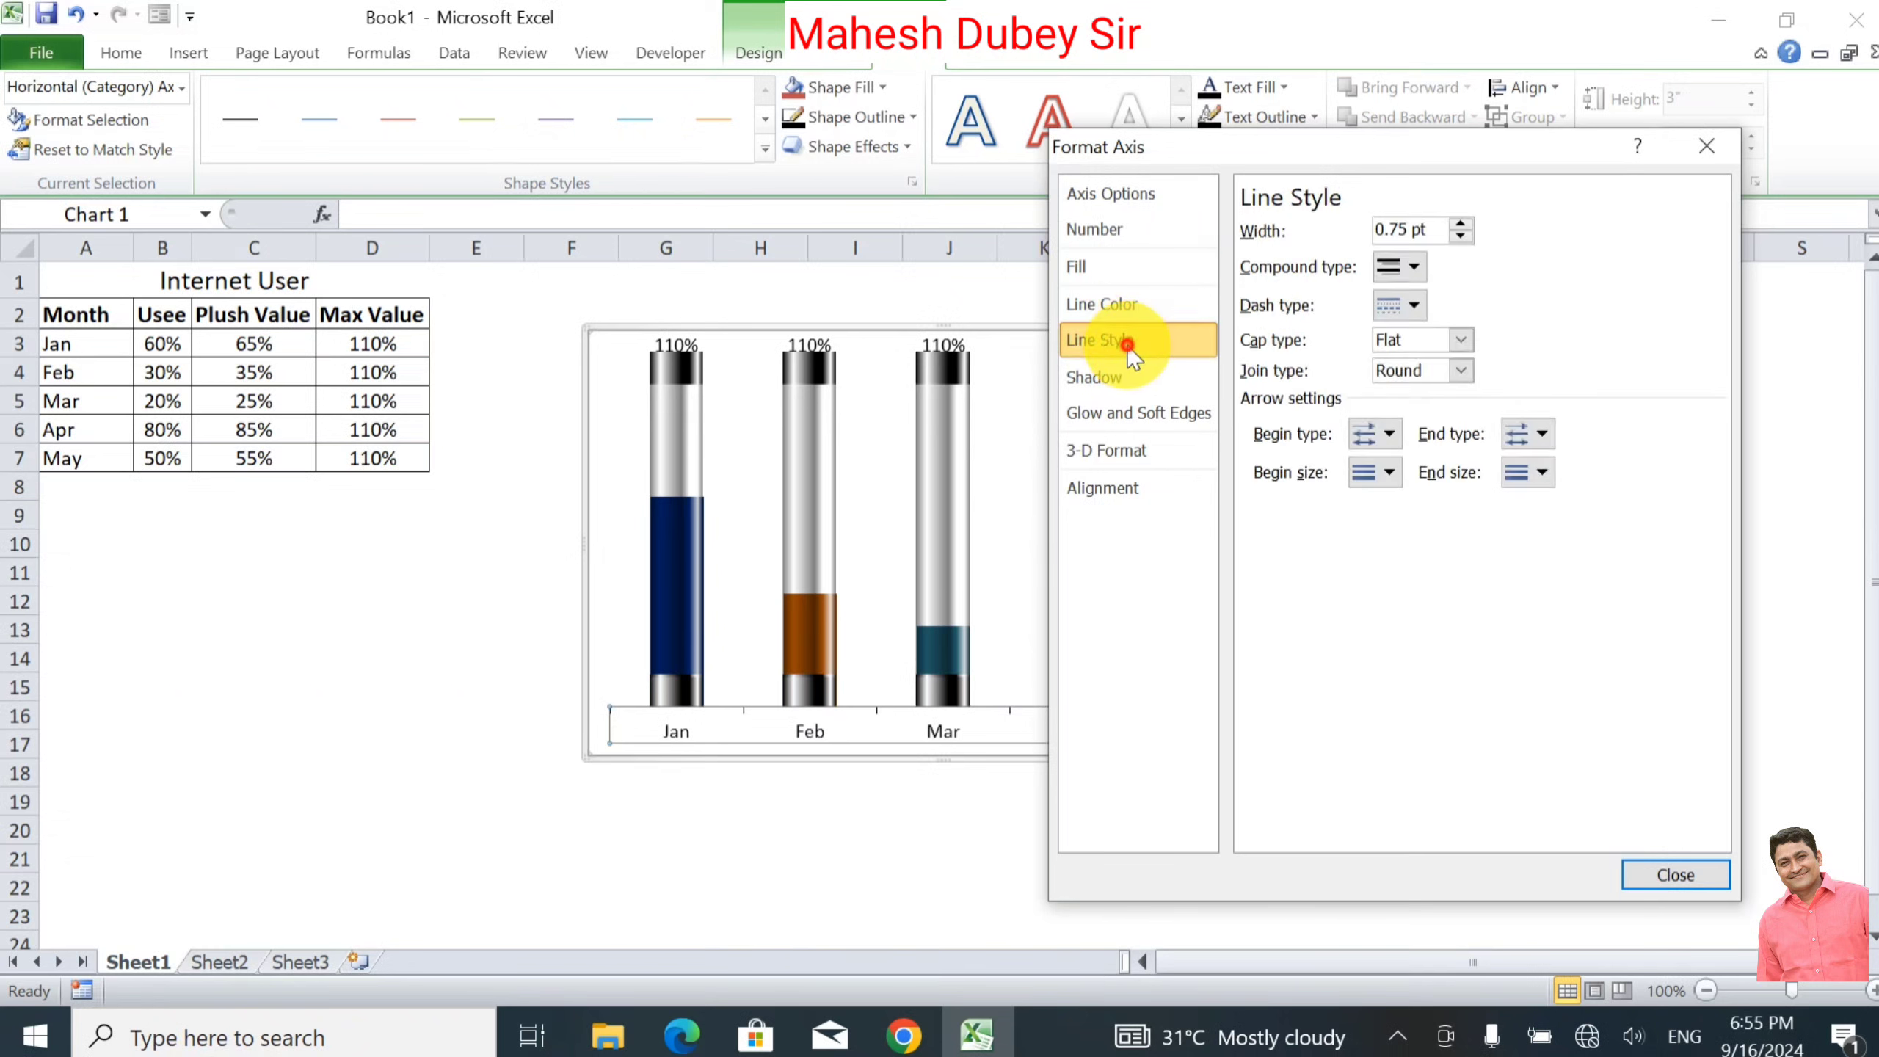
left_click(1418, 268)
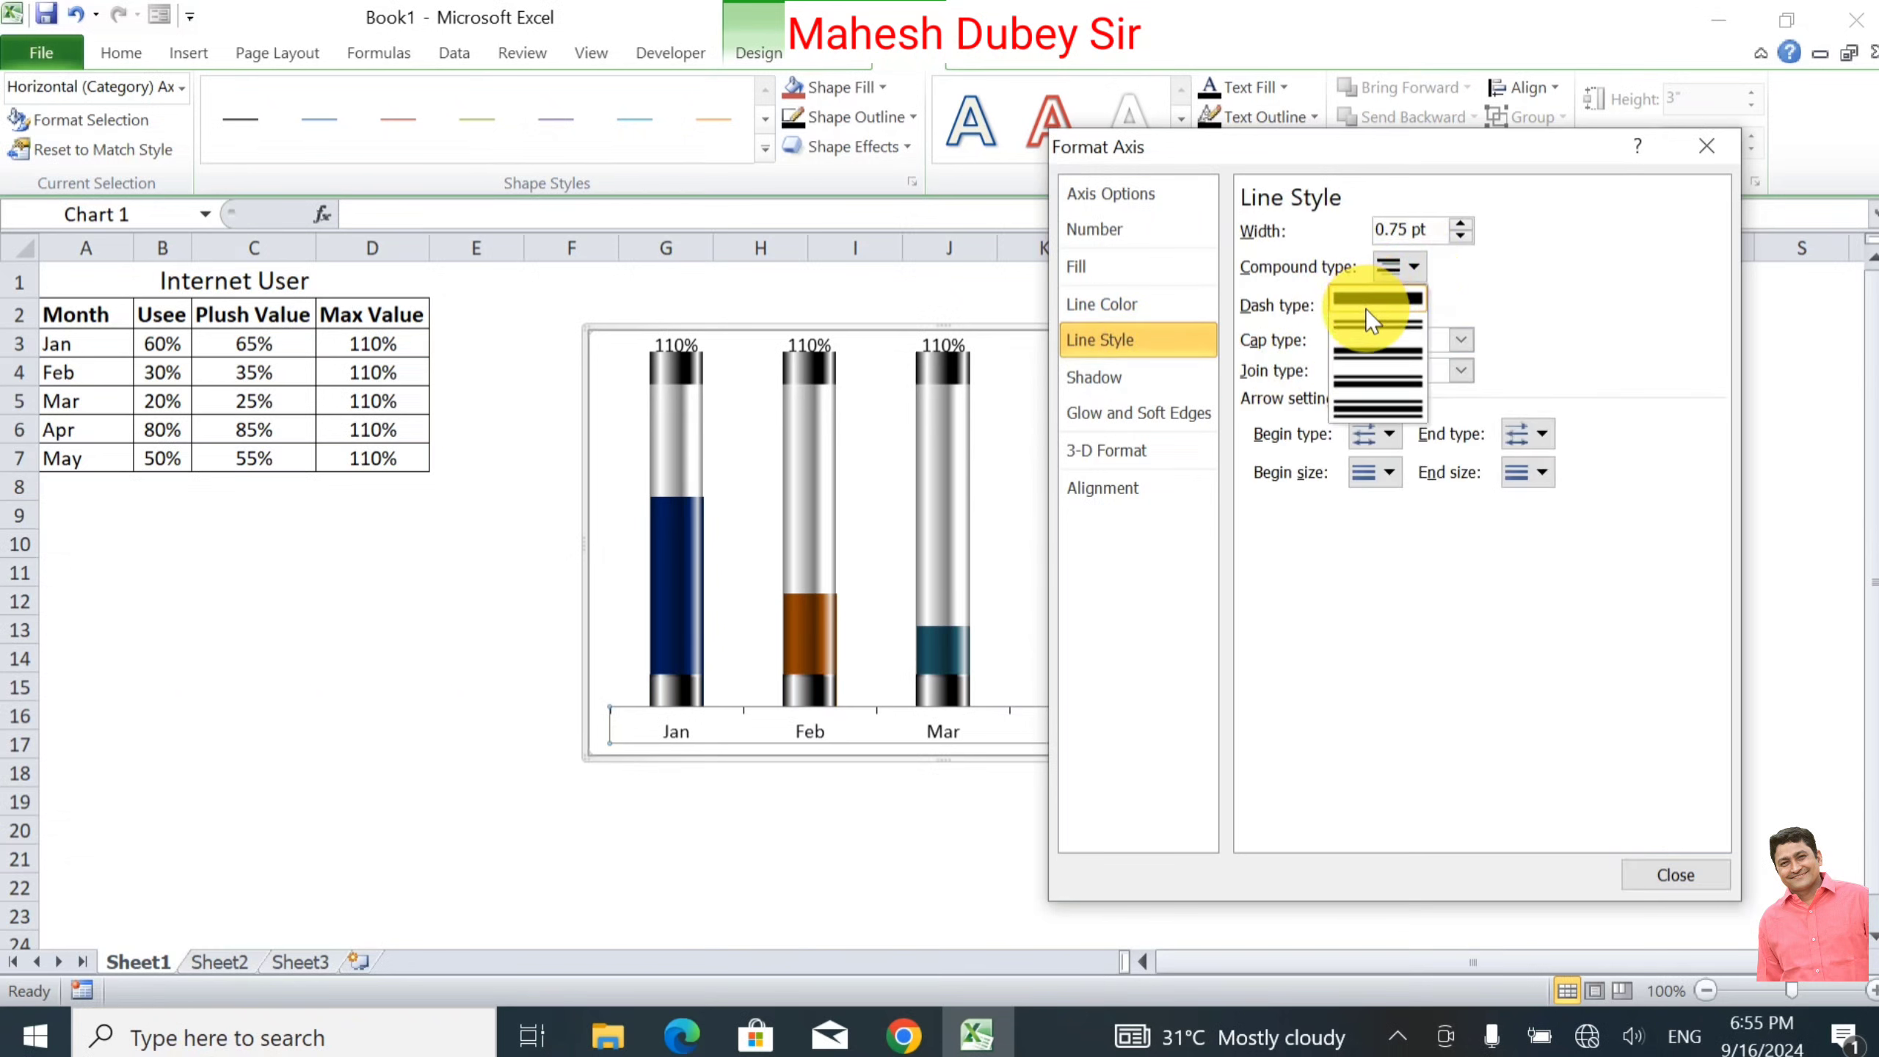
left_click(1365, 309)
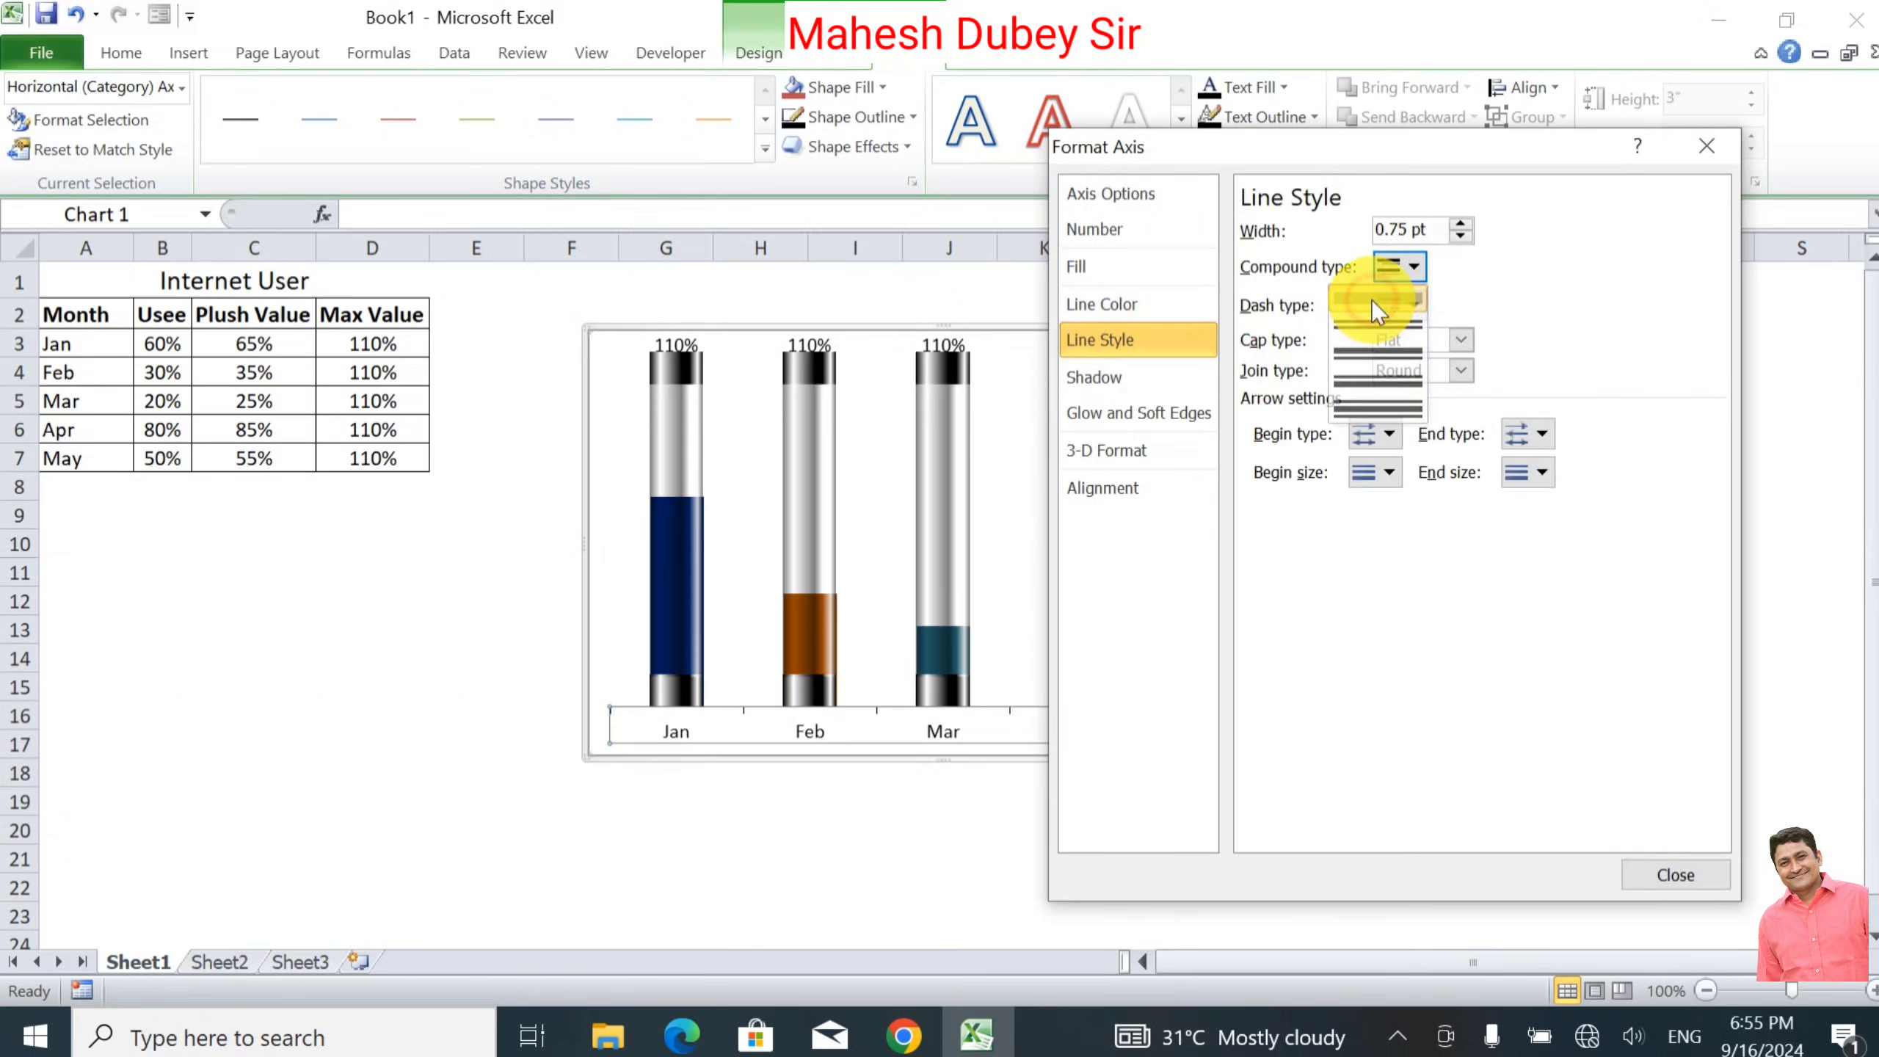
left_click(1673, 877)
Step: Make the Jan–May axis labels bold, keeping their font size at 10
left_click(124, 57)
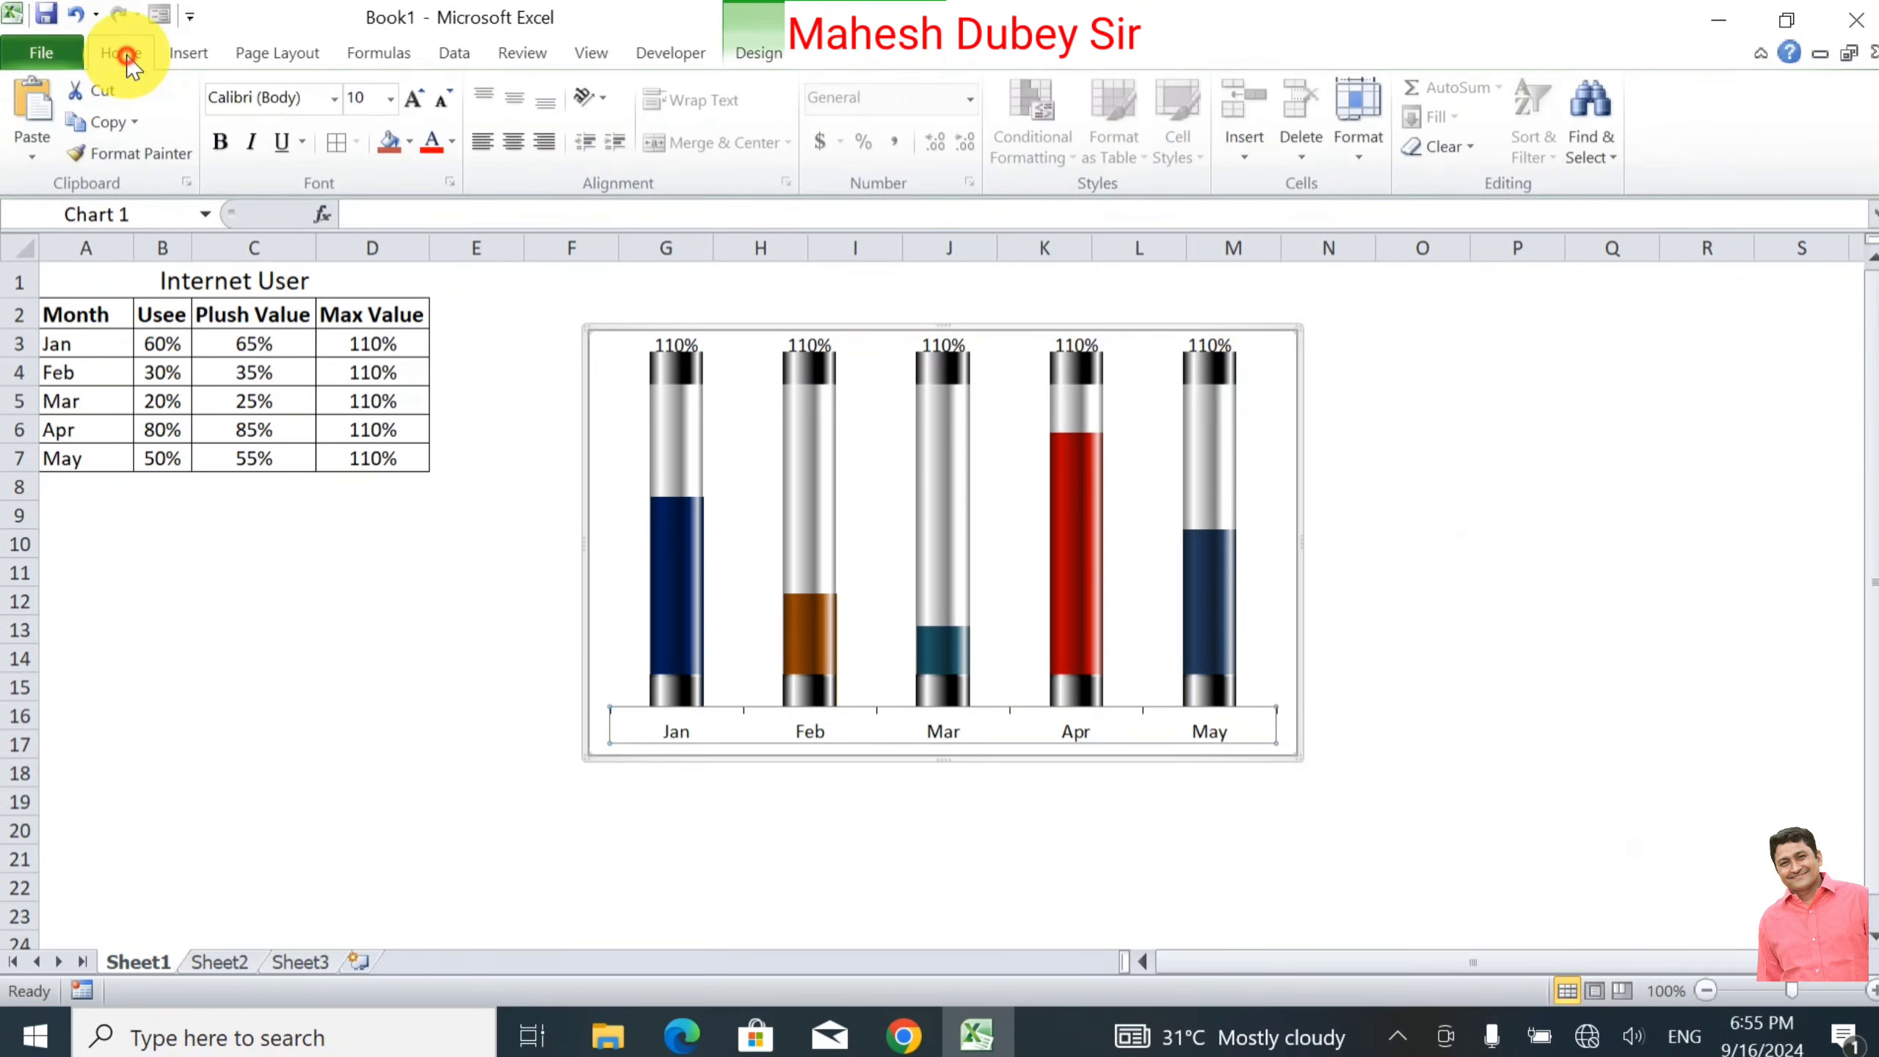
left_click(226, 147)
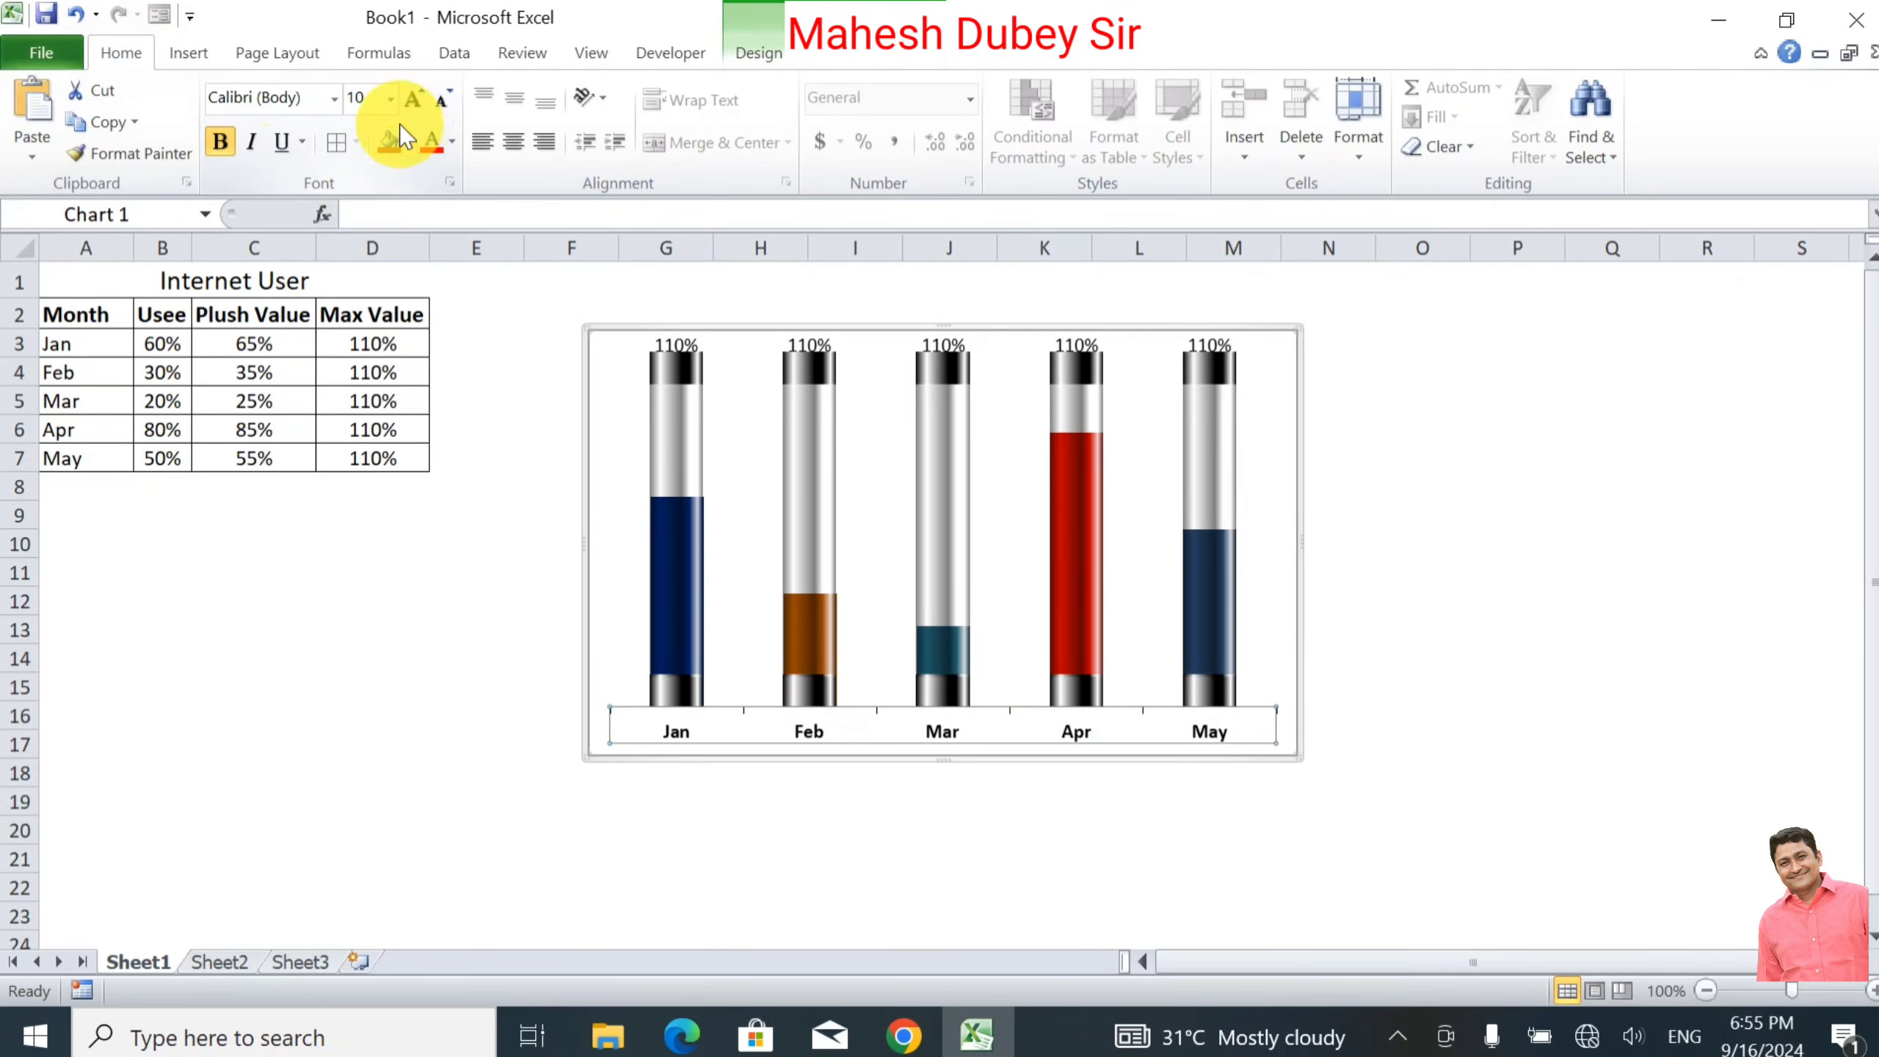
left_click(414, 105)
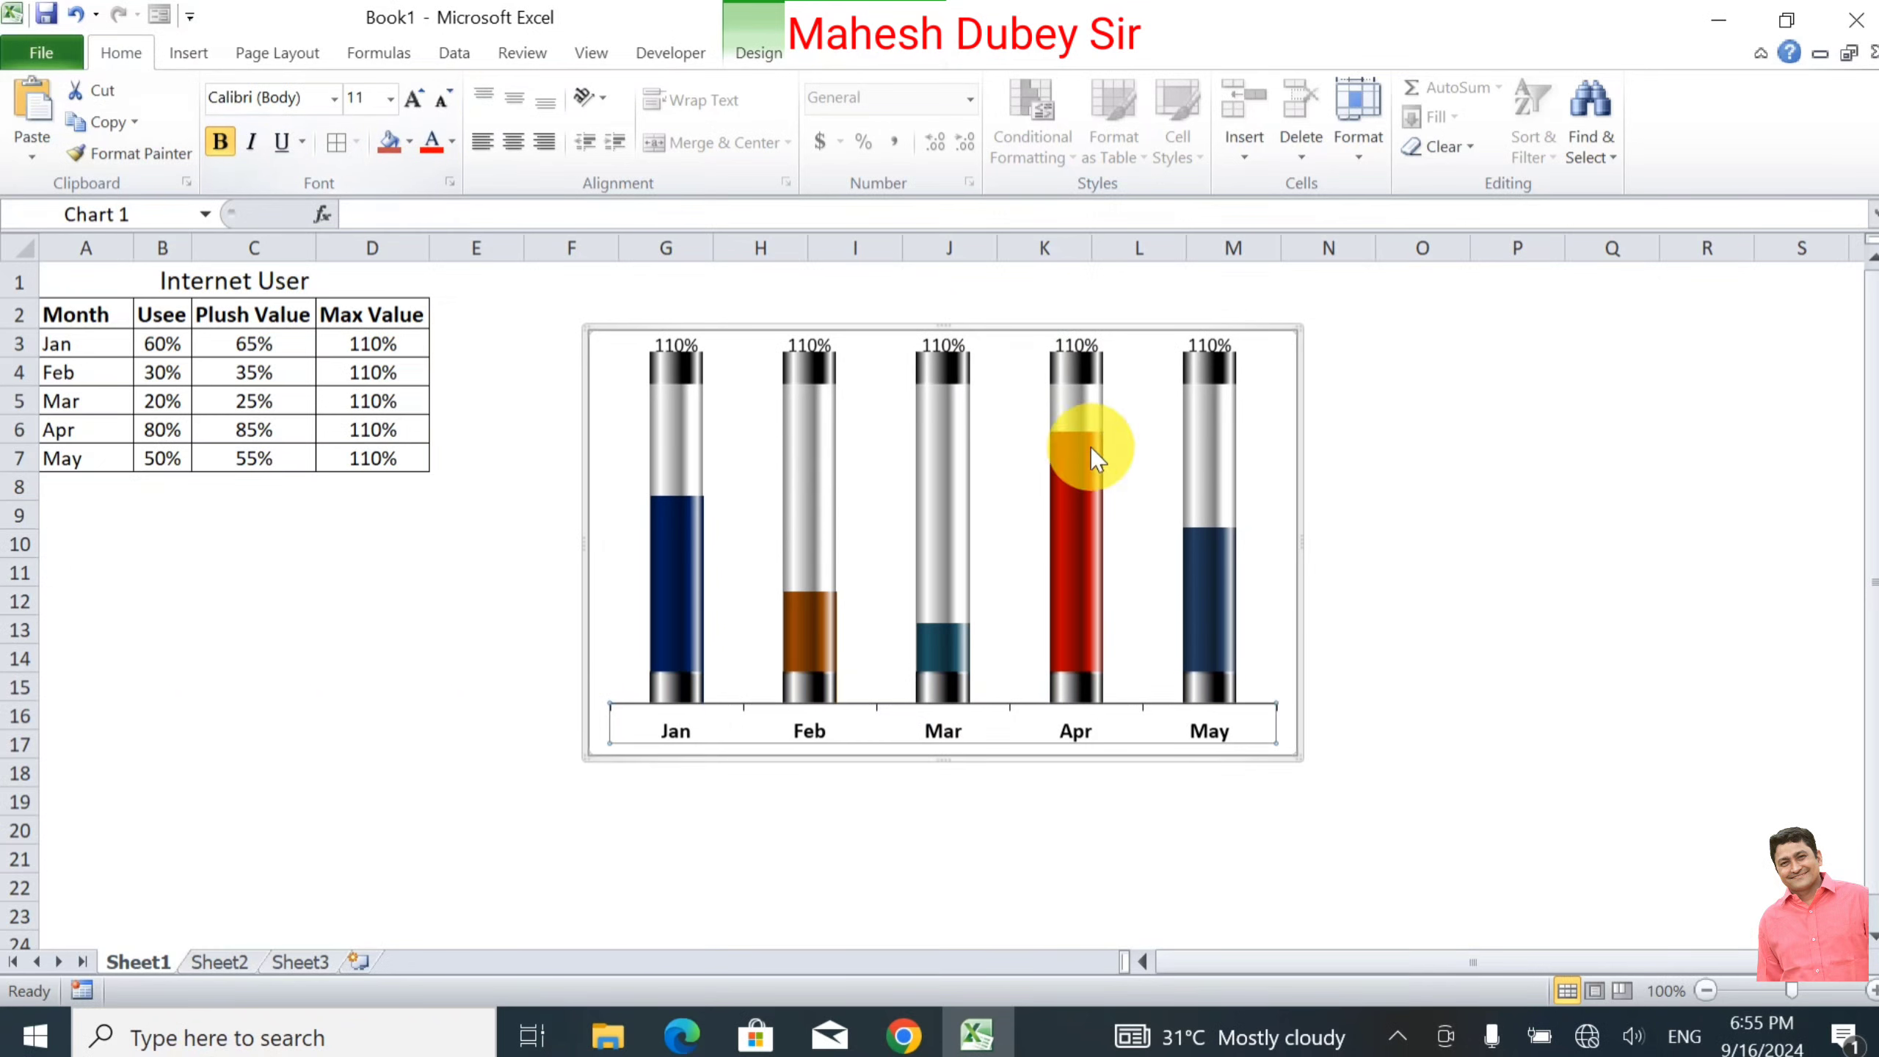
left_click(437, 101)
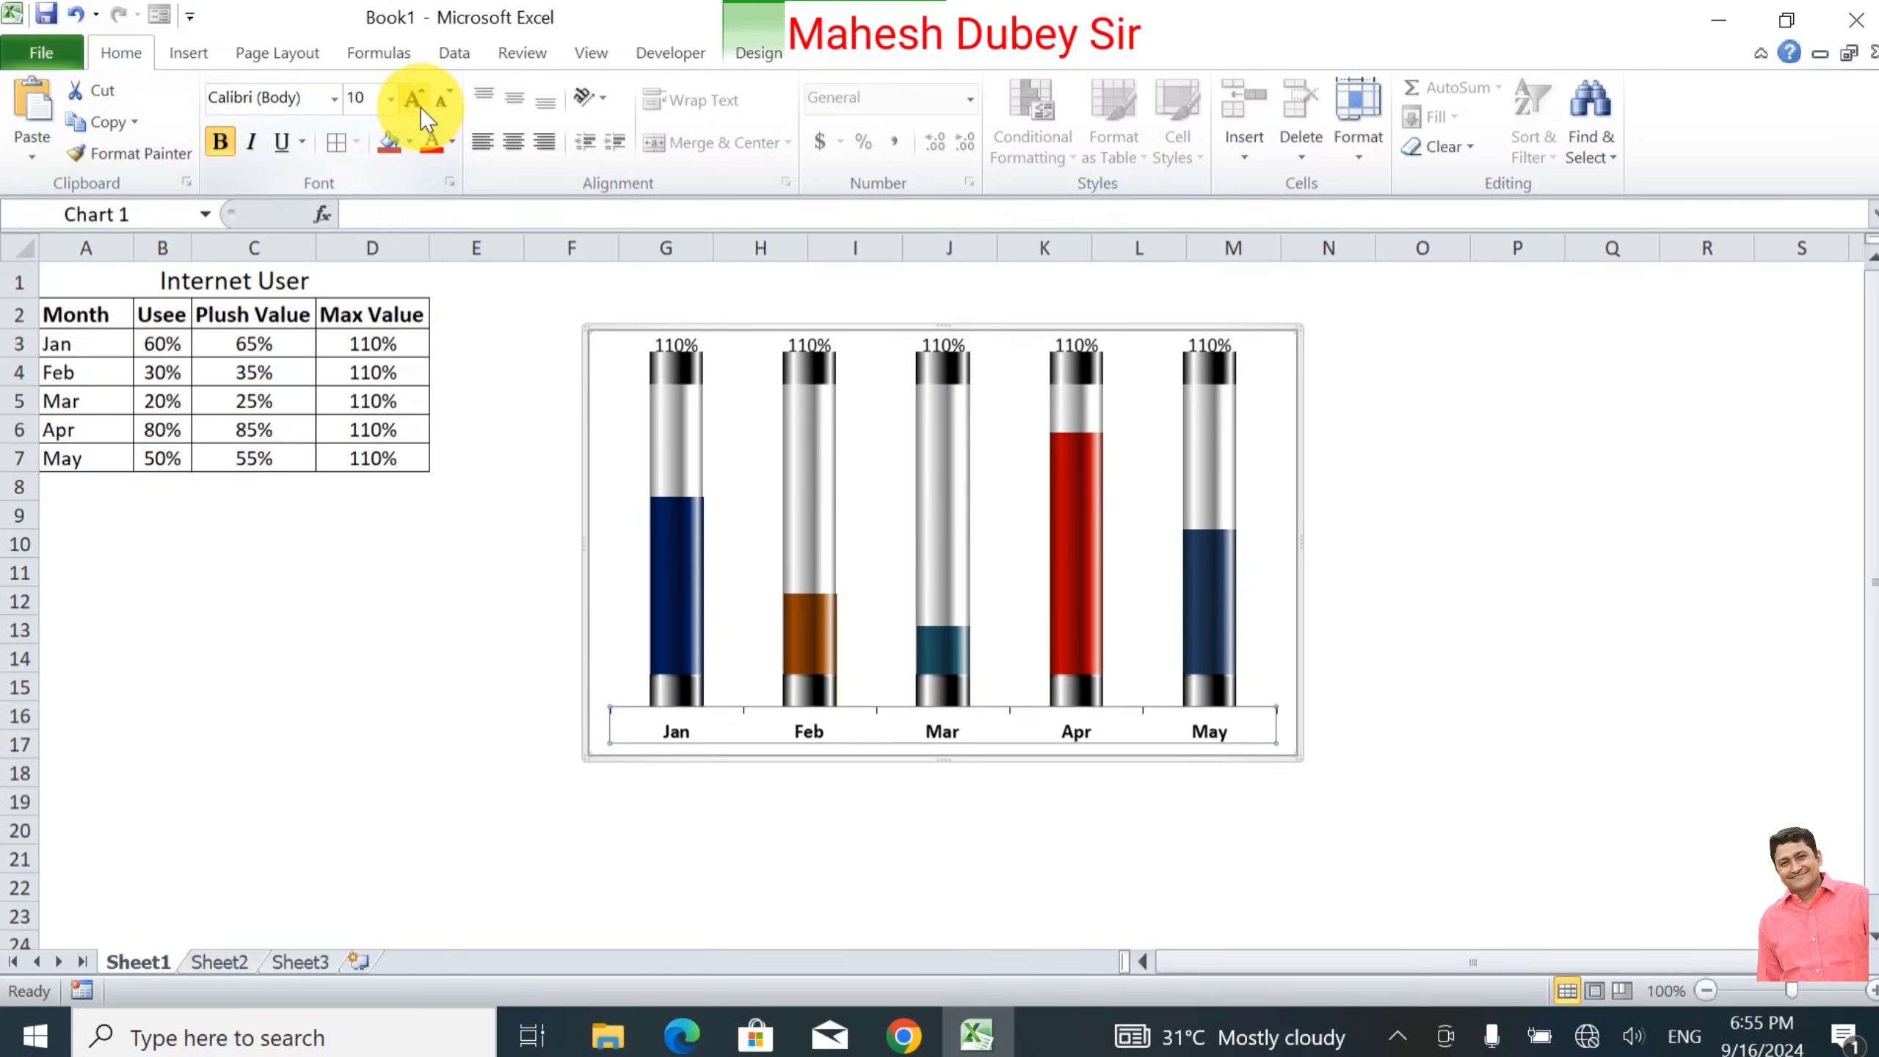
left_click(1420, 460)
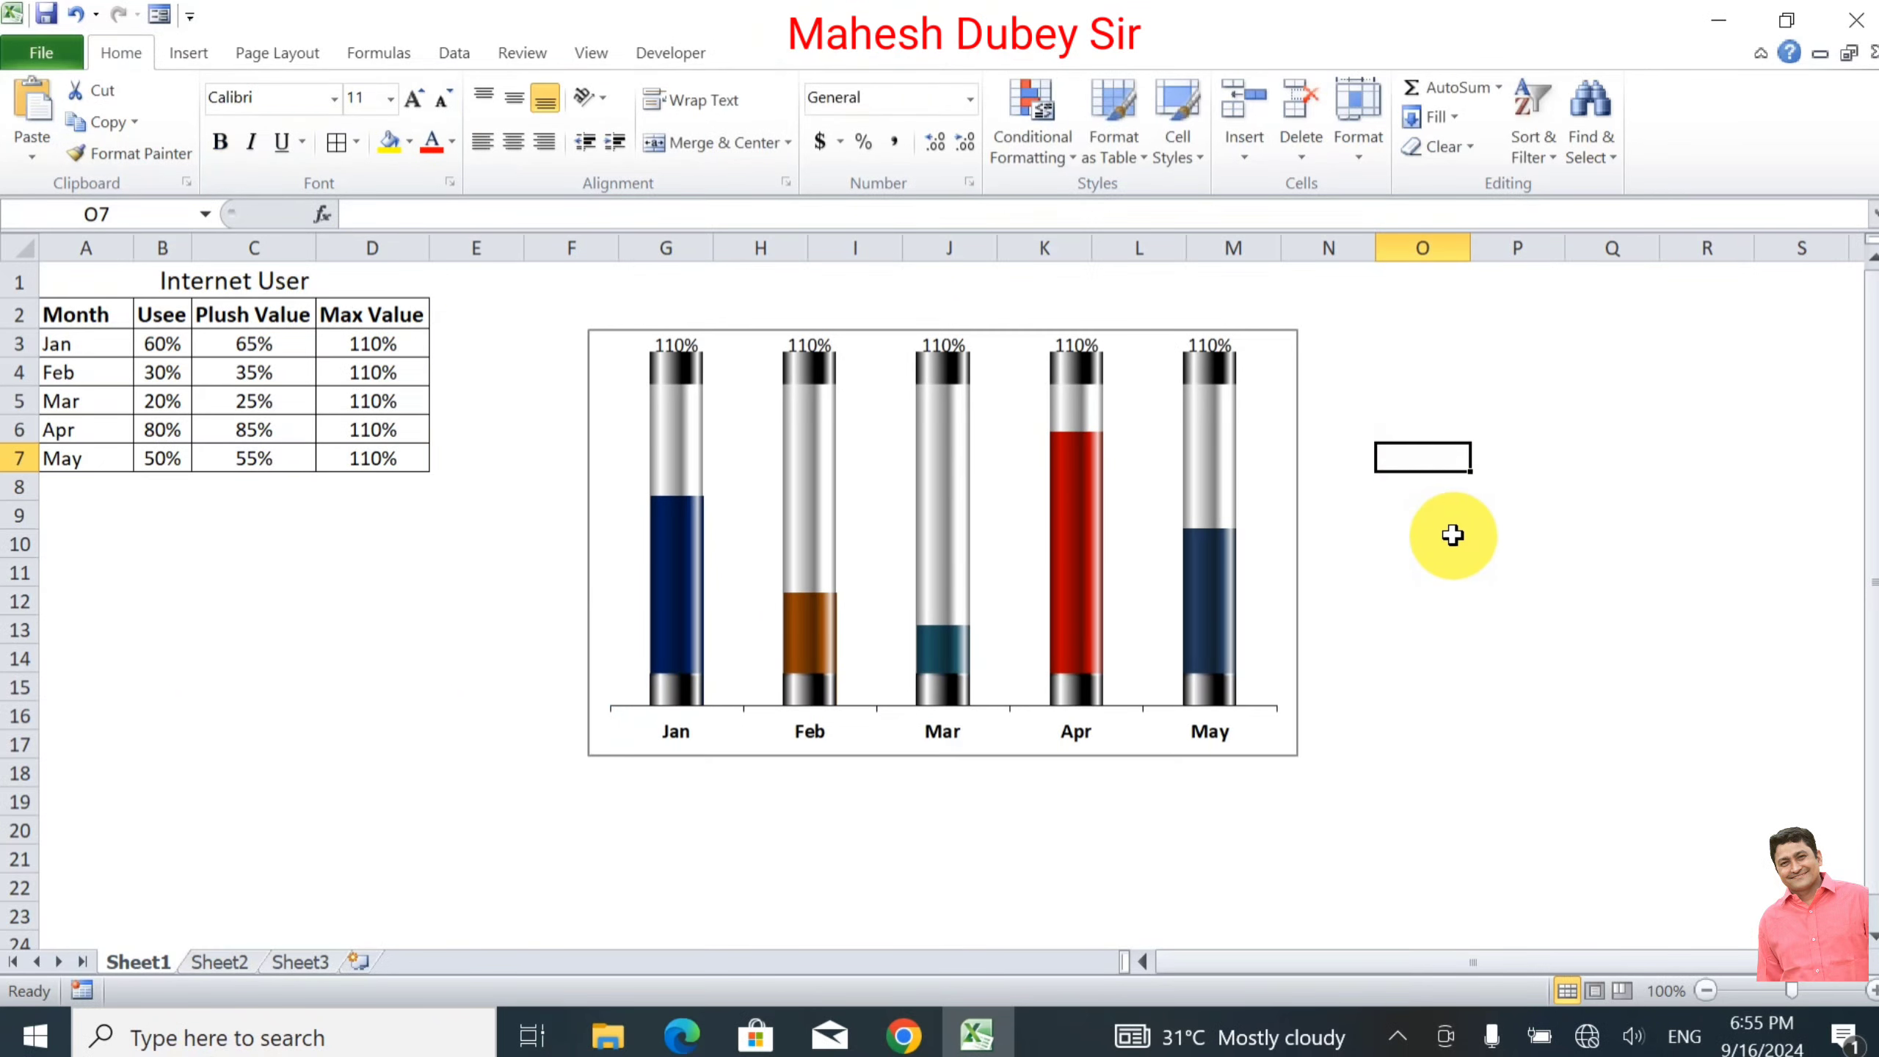